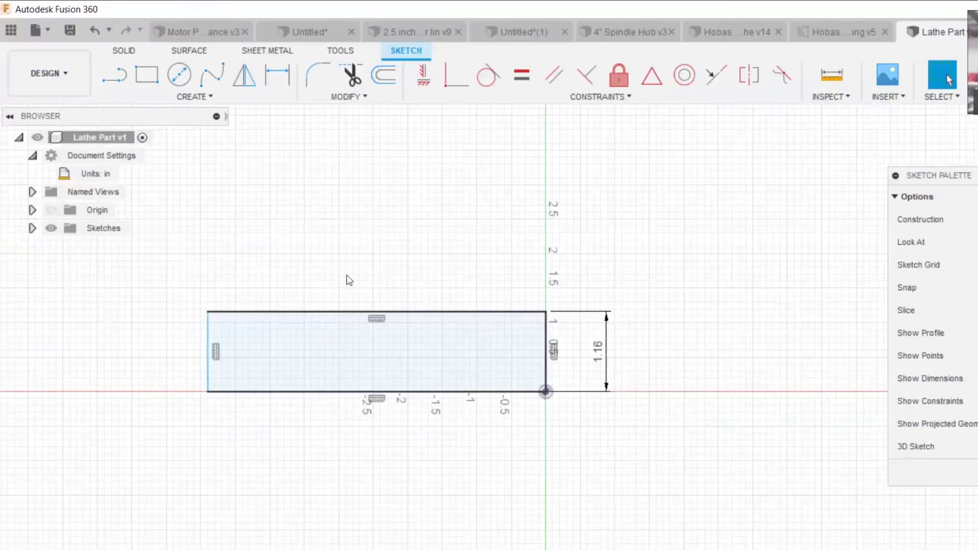
Dimension the rectangle's horizontal length and set it to 6.9685 in
key("d")
left_click(393, 313)
left_click(407, 264)
type("6.9685")
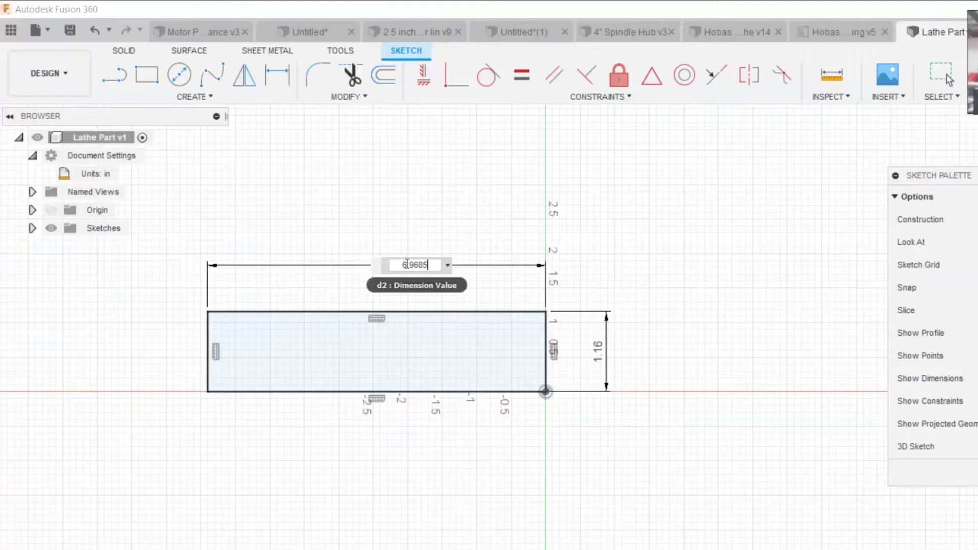
key("Return")
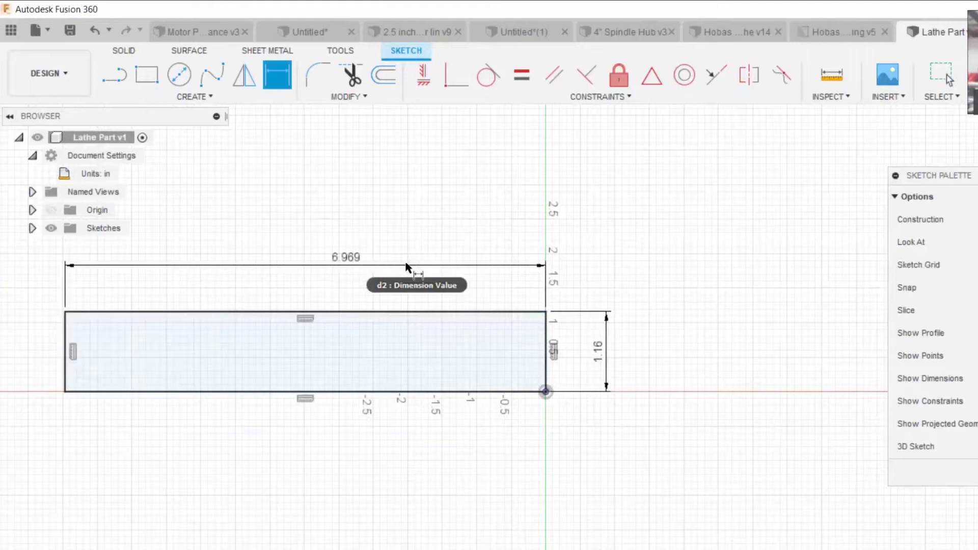
Copy the rectangle's bottom edge and move the copy up by 1.5748/2 in, using the bore diameter from the reference drawing
scroll(617, 350, "down", 4)
scroll(560, 365, "up", 2)
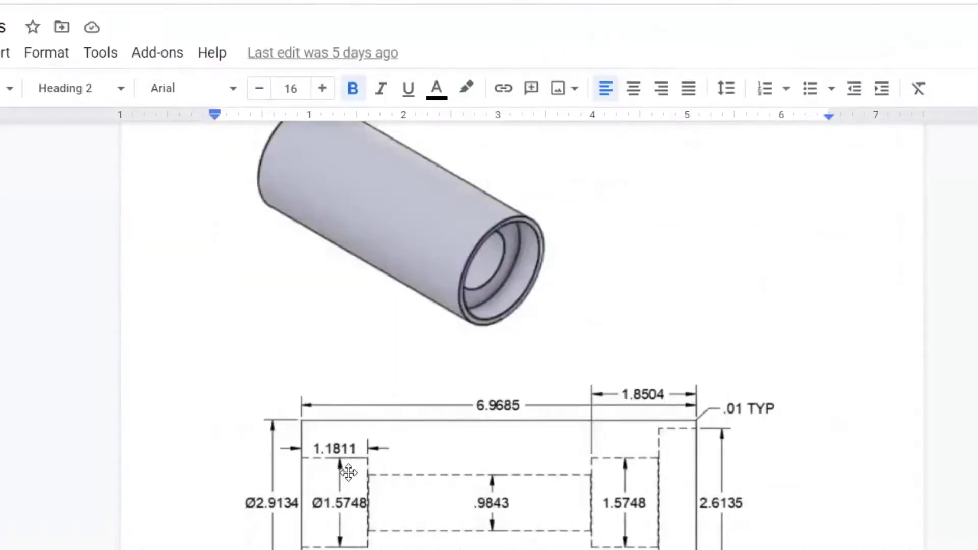
scroll(349, 472, "down", 2)
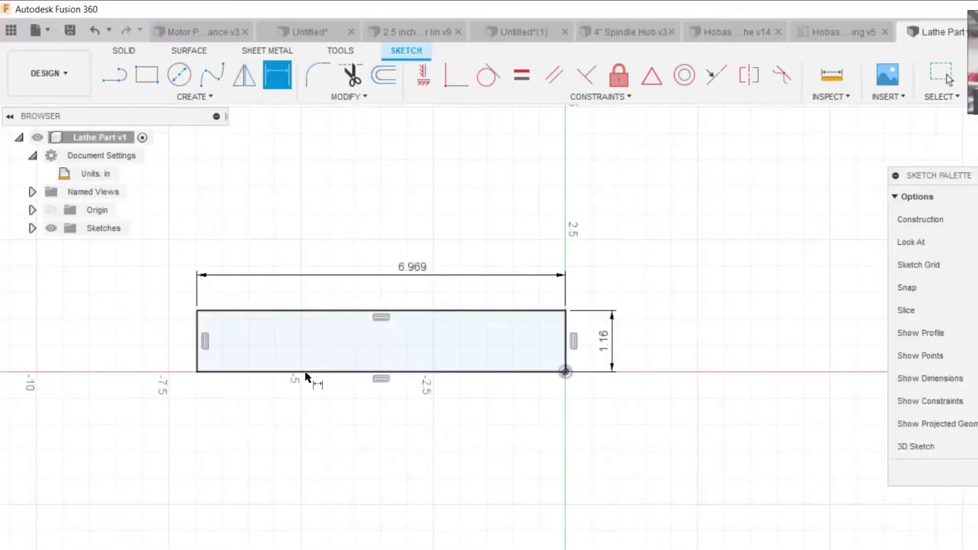
left_click(307, 372)
key("Escape")
left_click(308, 372)
left_click(339, 397)
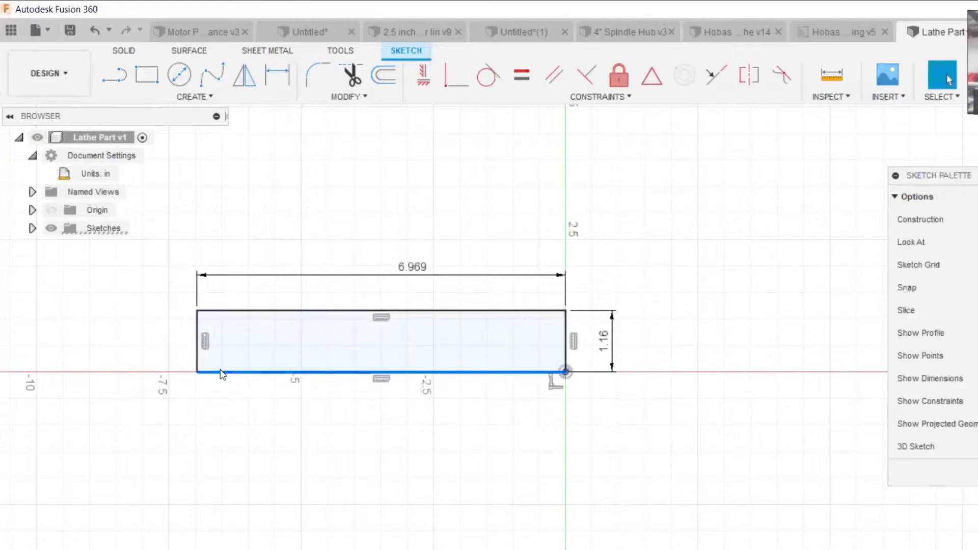
scroll(222, 374, "up", 1)
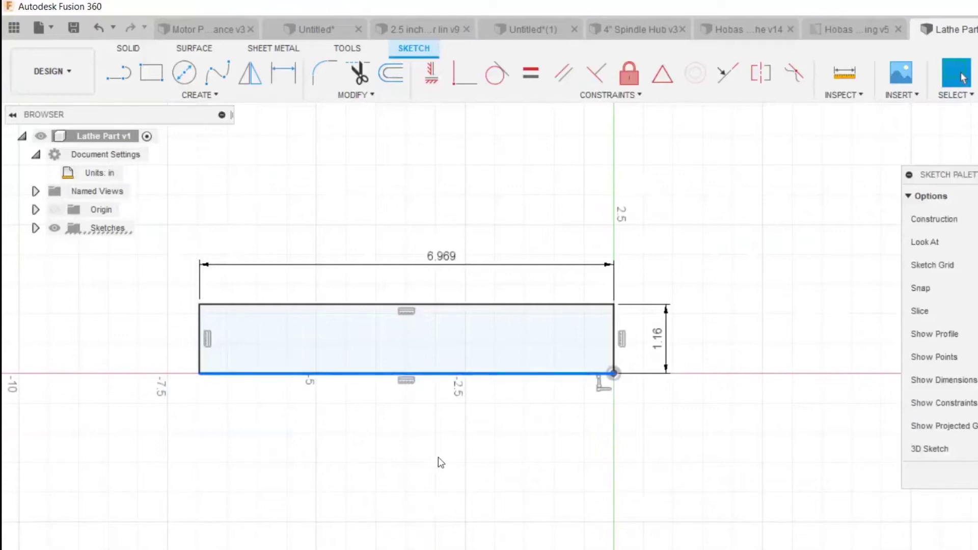
key("m")
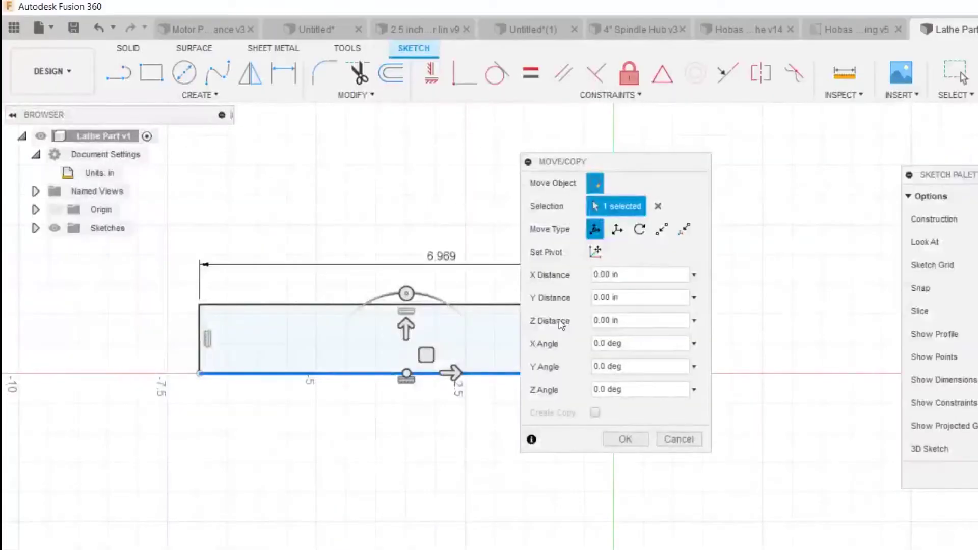
left_click_drag(406, 328, 406, 297)
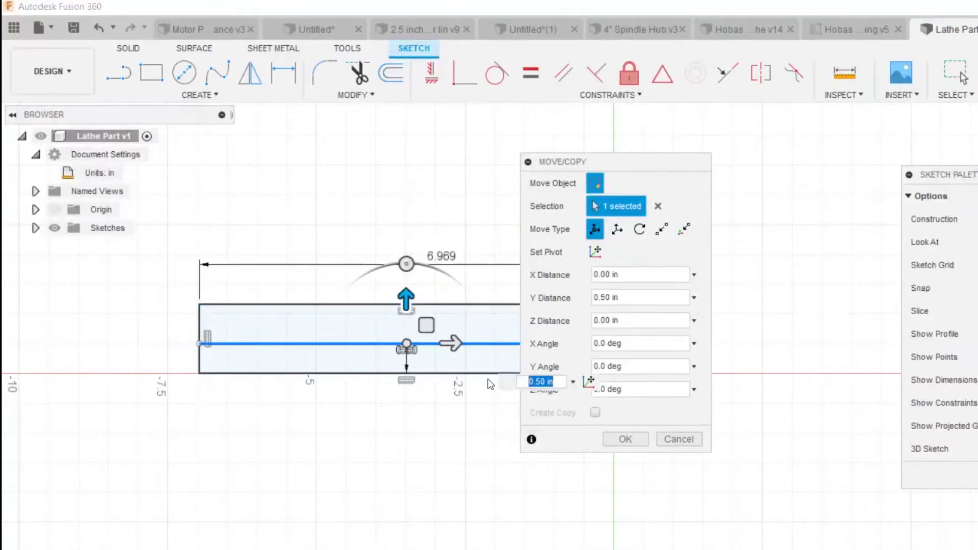
type("1.57")
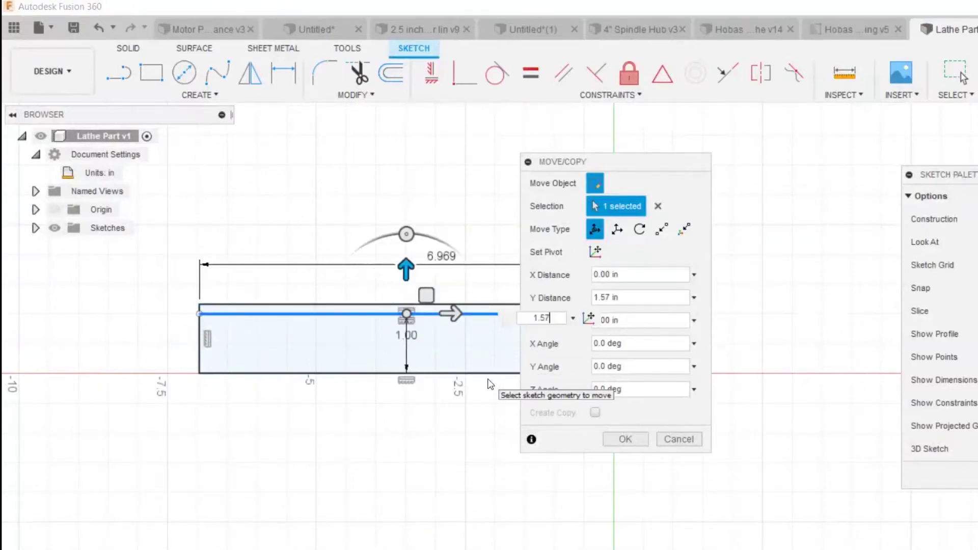
type("48")
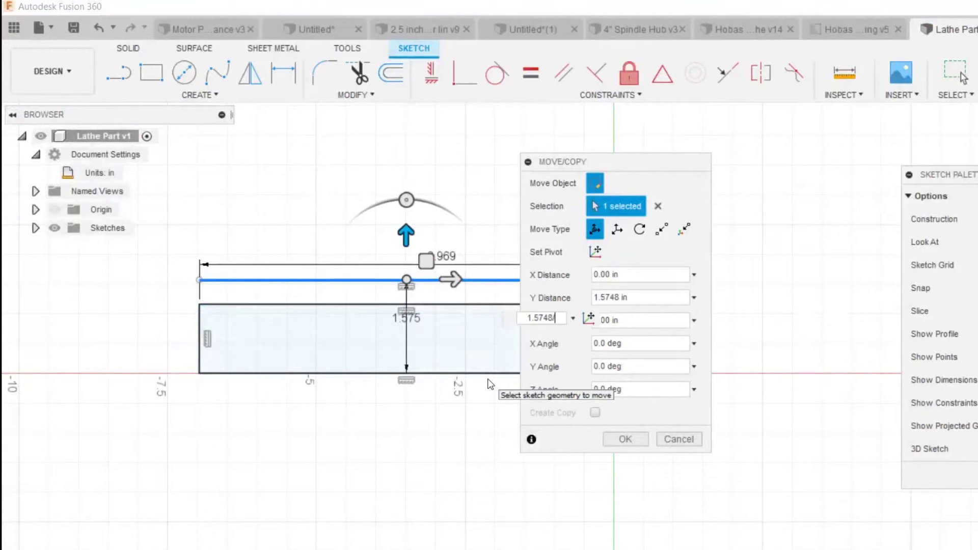
type("/2")
key("Return")
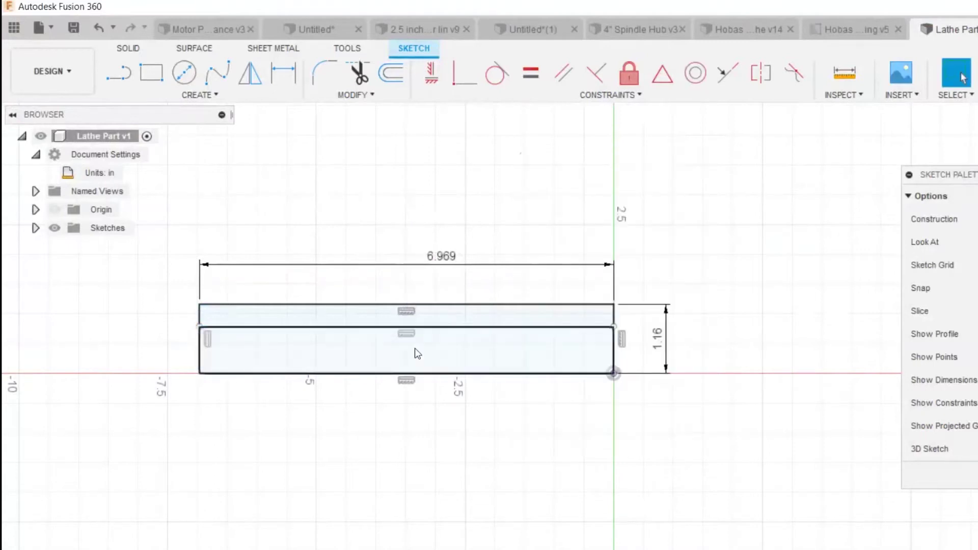
scroll(312, 319, "up", 2)
scroll(309, 311, "up", 1)
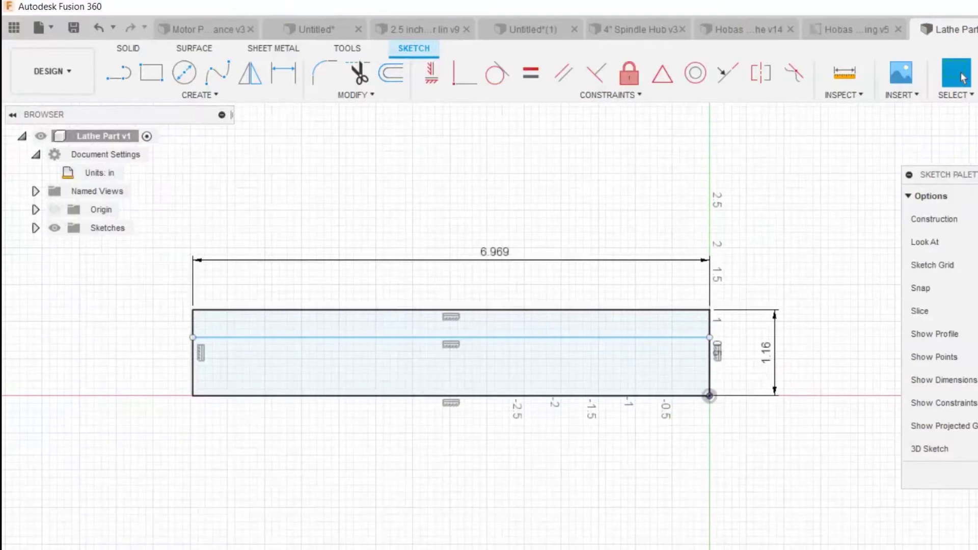
key("alt+Tab")
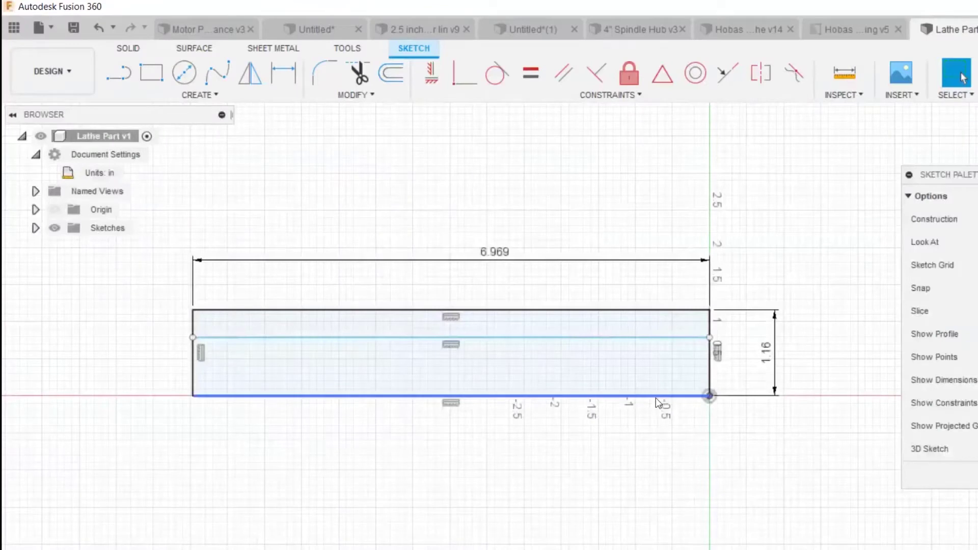
left_click(656, 398)
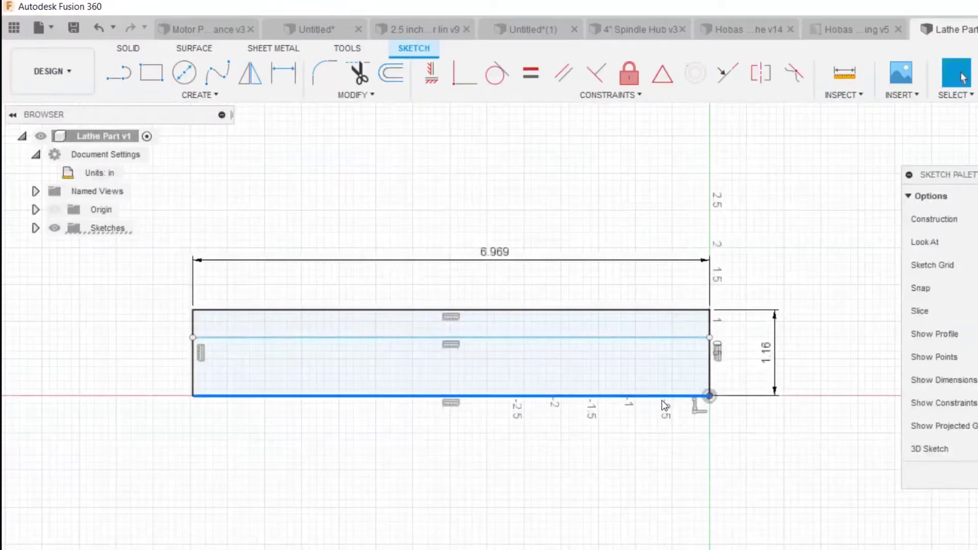
key("m")
left_click_drag(462, 353, 465, 310)
left_click_drag(608, 391, 471, 387)
type("2.6135")
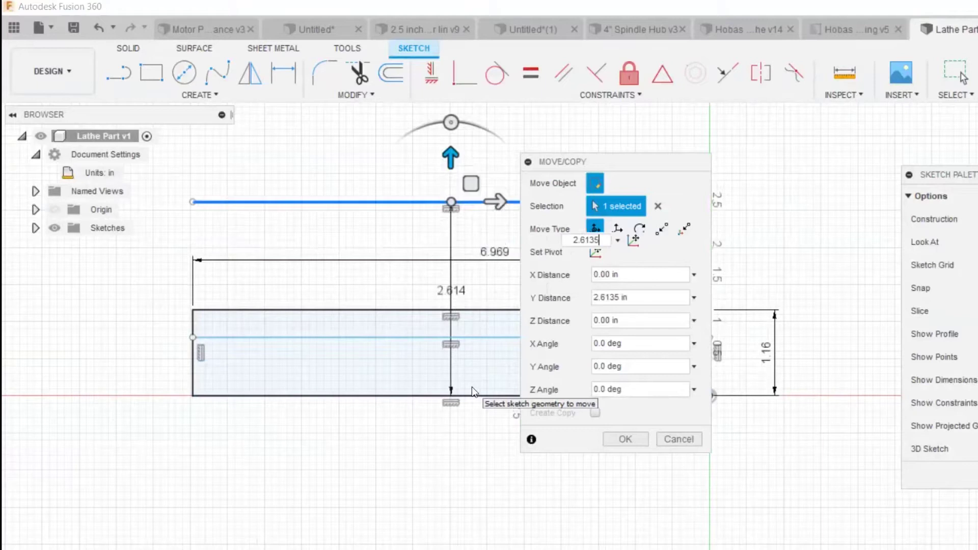
type("/2")
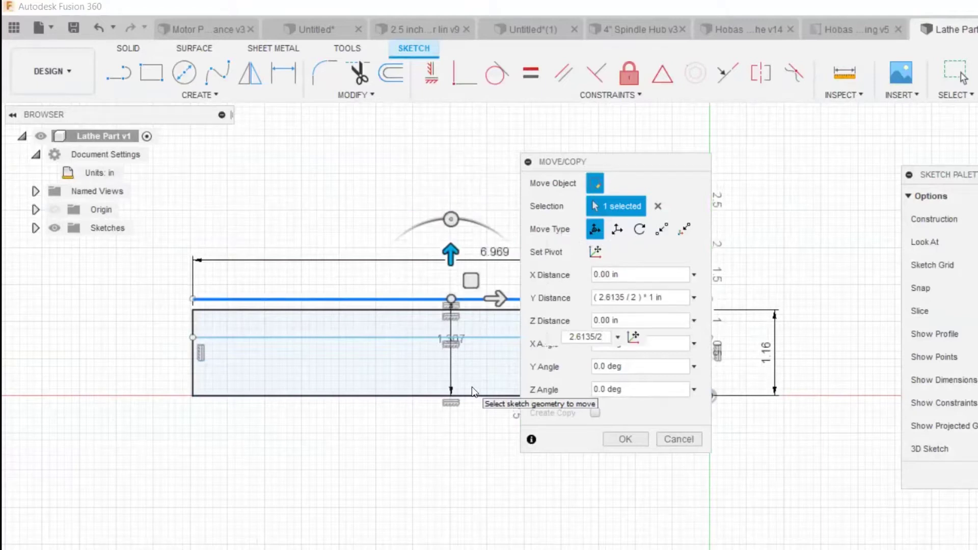
key("Escape")
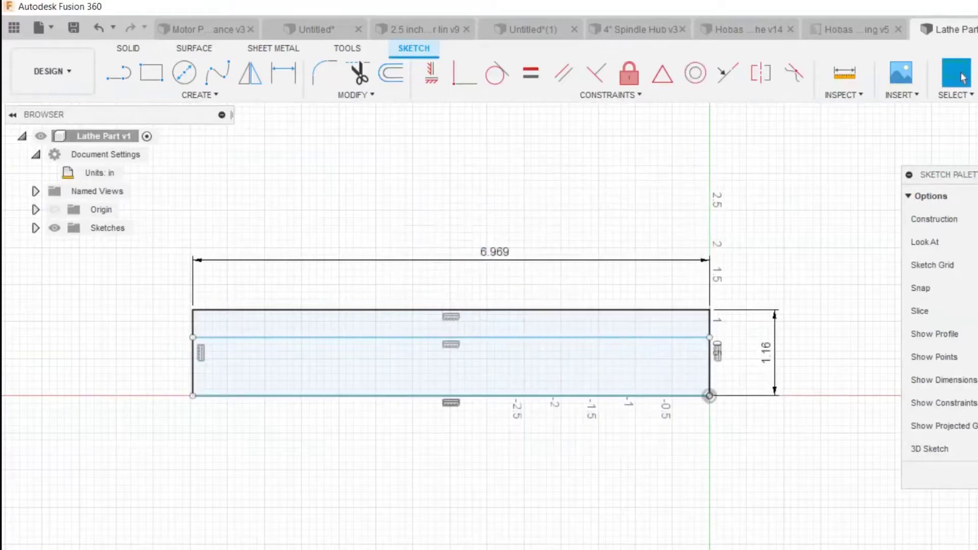
Set the rectangle's height dimension to 1.457 in, half the outer diameter given in the reference drawing
key("alt+Tab")
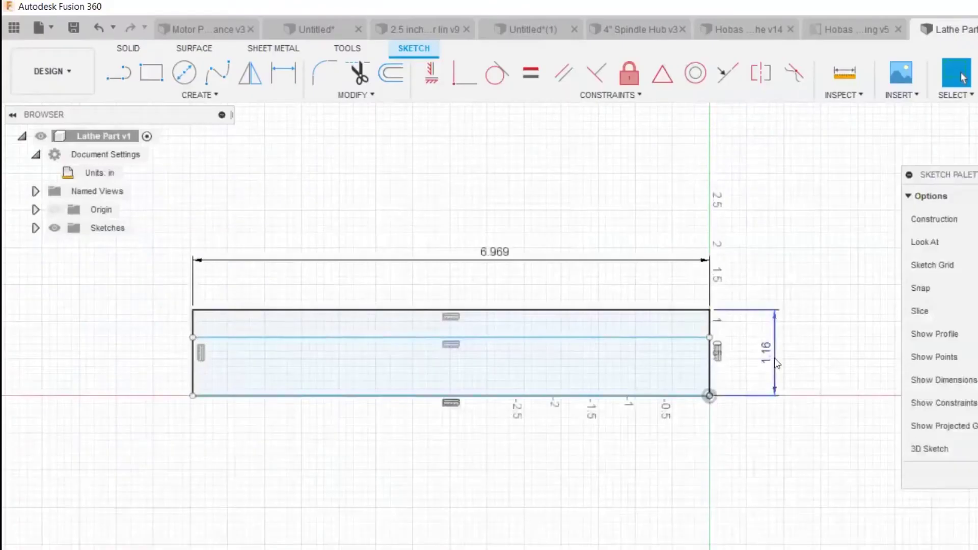
double_click(772, 354)
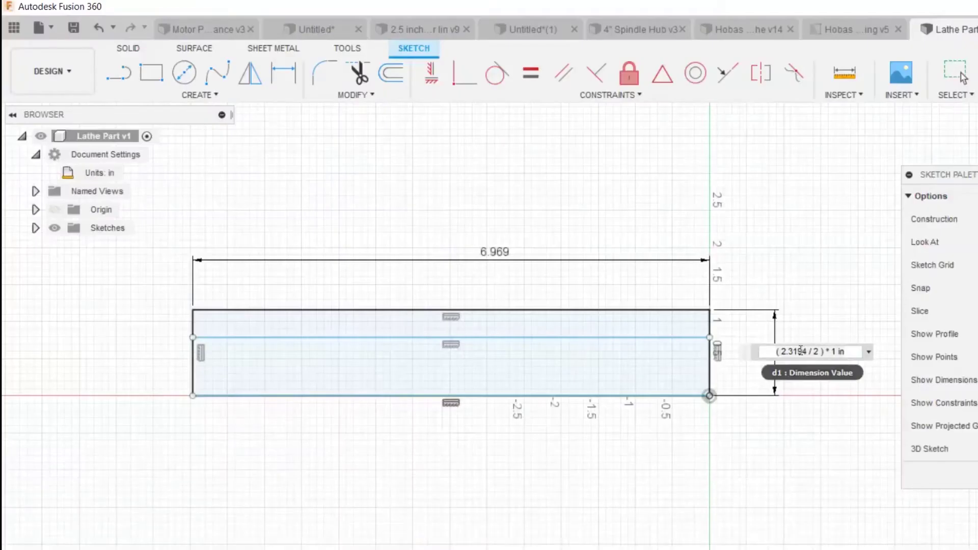
left_click(802, 352)
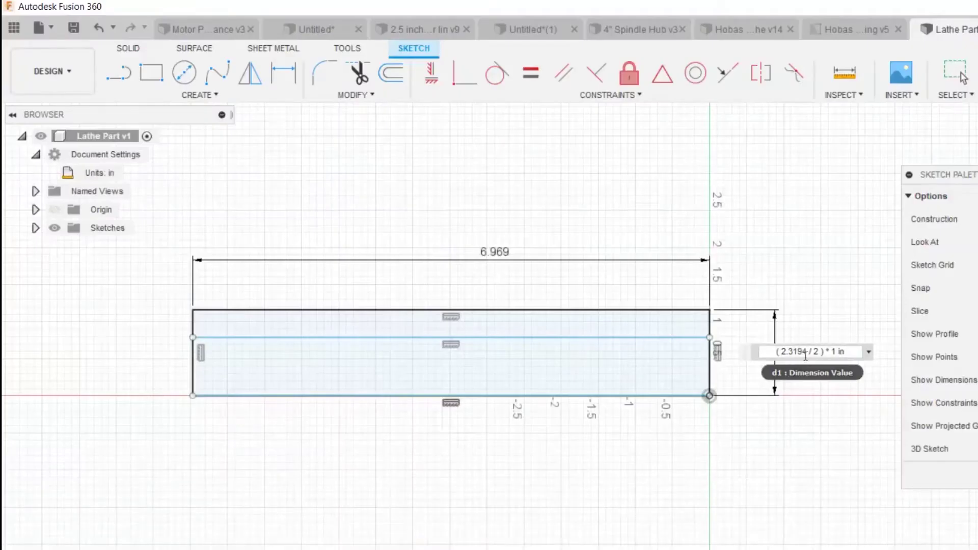
key("BackSpace")
key("BackSpace")
key("BackSpace")
key("BackSpace")
type("914")
key("Return")
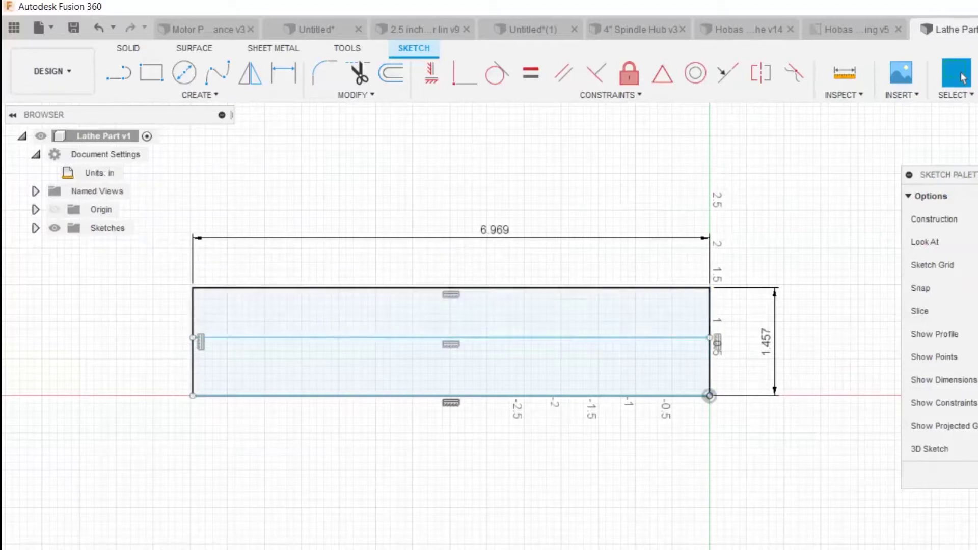
Copy the rectangle's bottom edge and move the copy up by 2.6135/2 in to mark the large counterbore radius
key("alt+Tab")
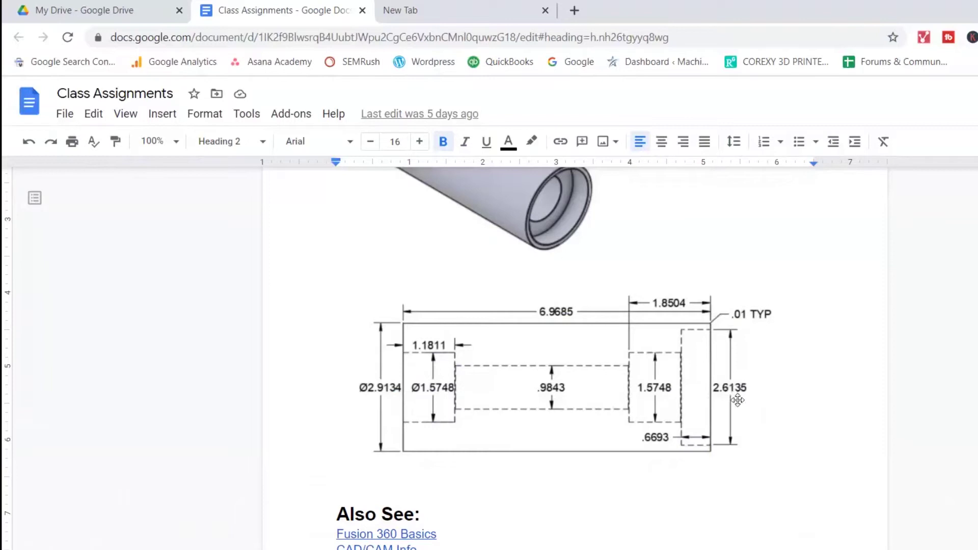
key("alt+Tab")
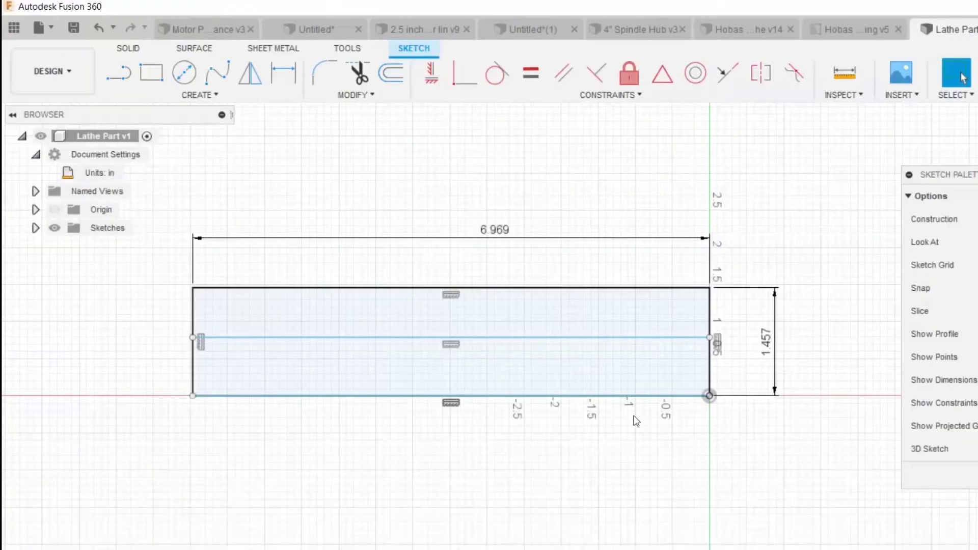
left_click(743, 430)
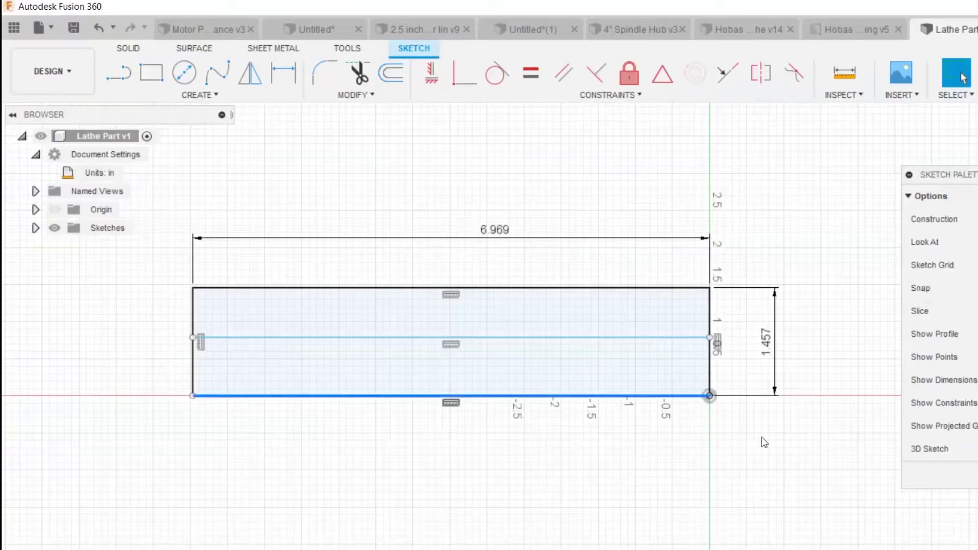
key("m")
left_click_drag(463, 344, 463, 263)
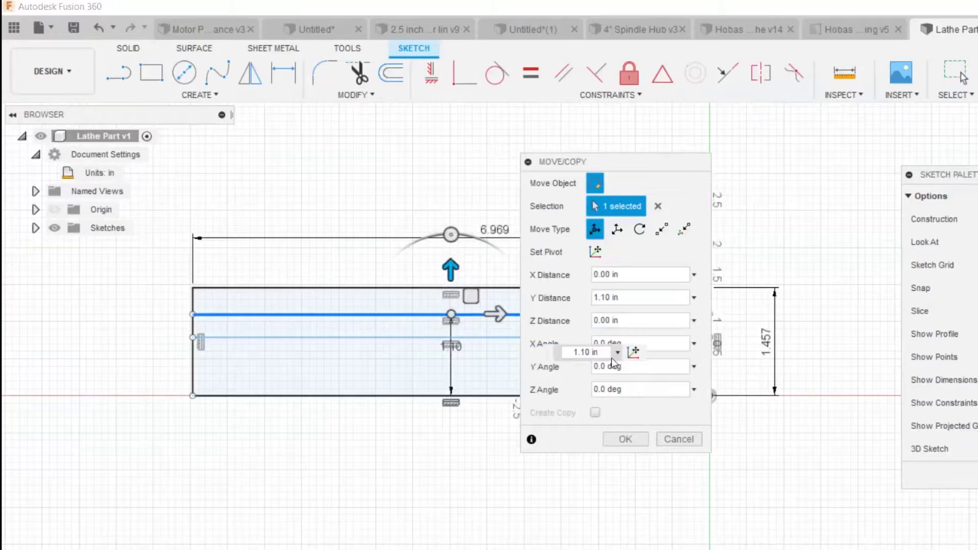
type("2.613")
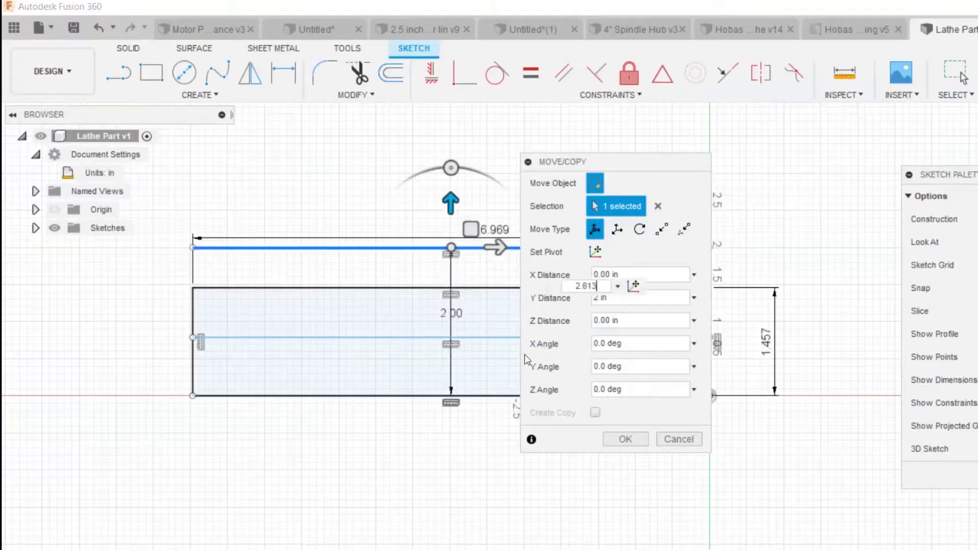
type("5/2")
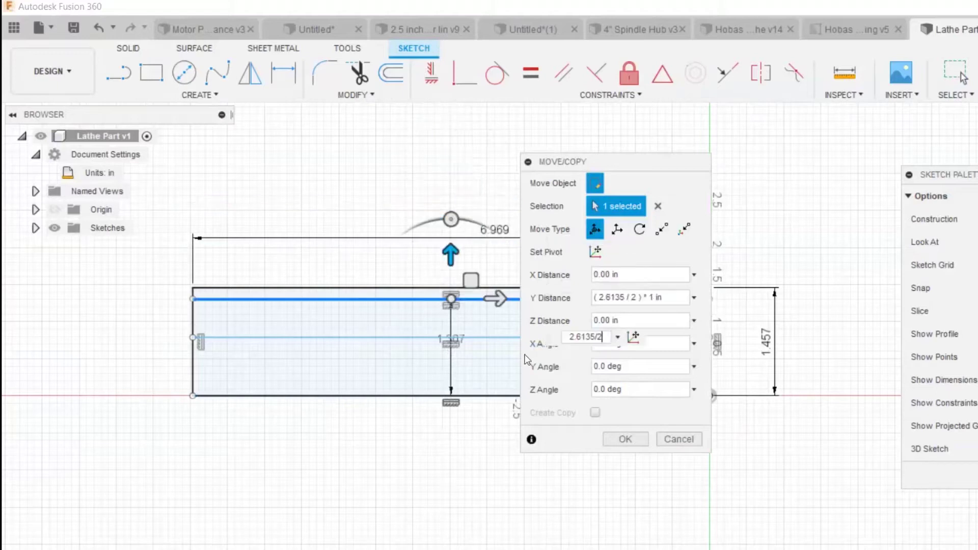
key("Return")
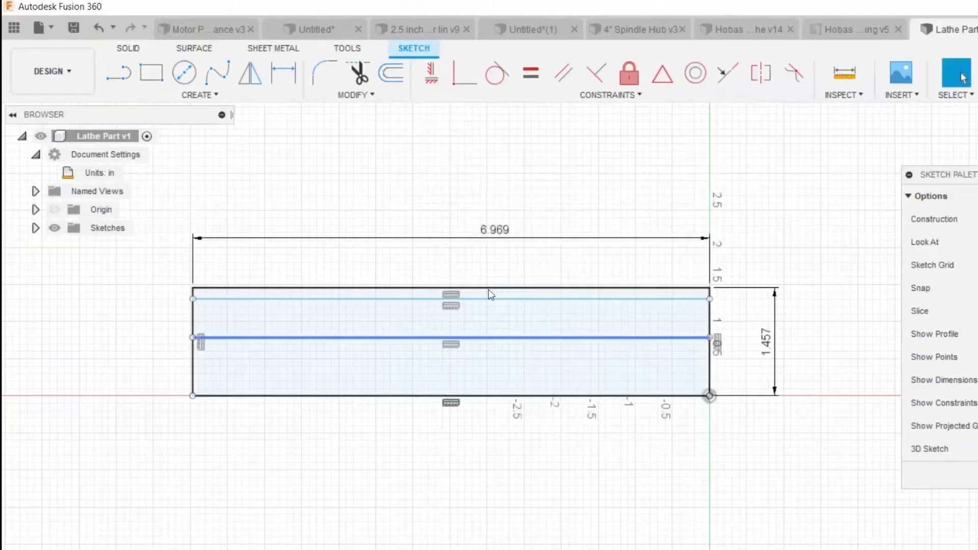
Copy the rectangle's right edge and move the copy inward by -0.669 in along X to mark the large counterbore depth
scroll(472, 297, "up", 1)
scroll(472, 296, "down", 2)
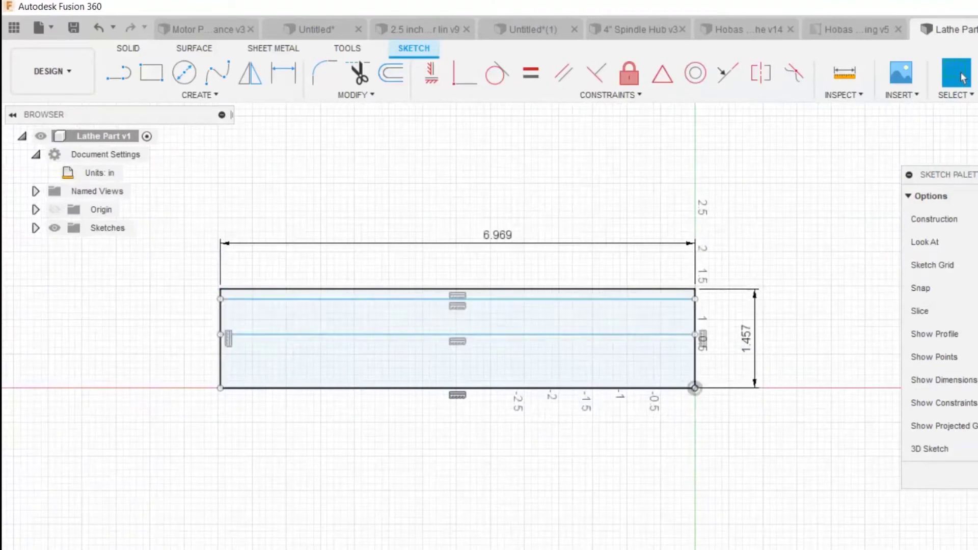
left_click(636, 335)
key("alt+Tab")
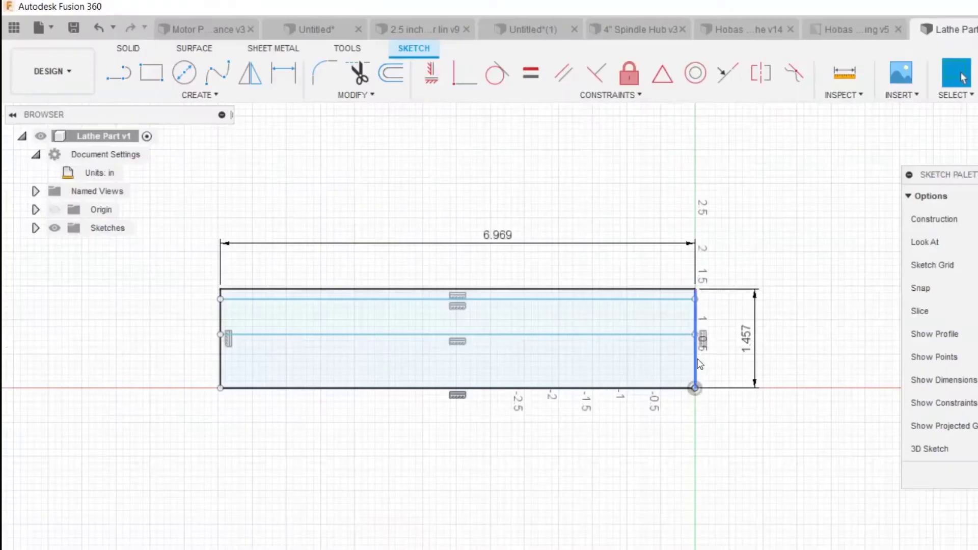
left_click(698, 360)
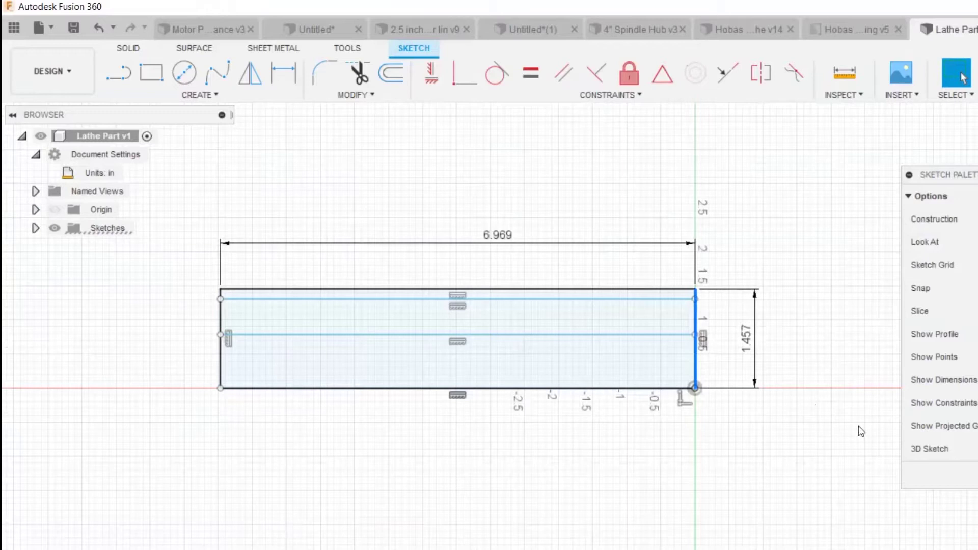
key("m")
left_click_drag(742, 339, 653, 345)
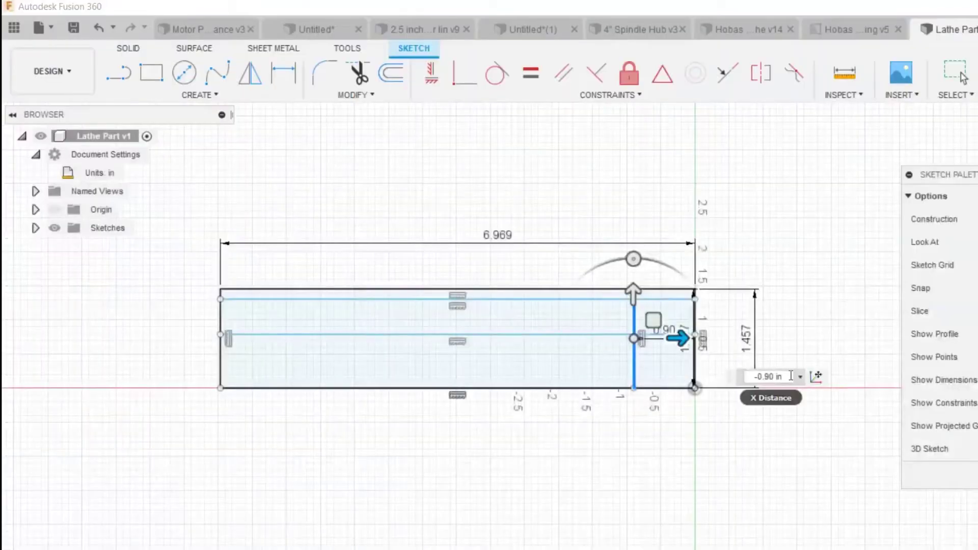
type("-")
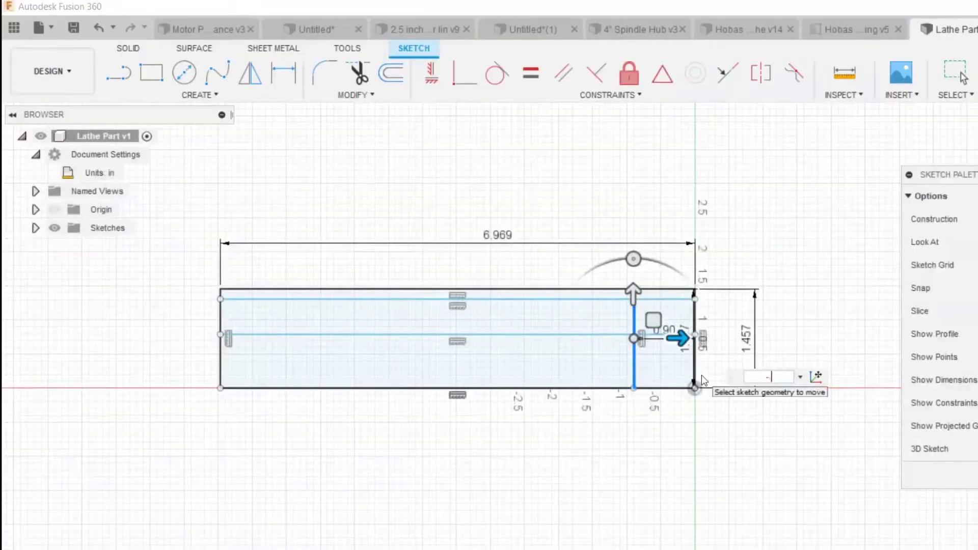
type(".669")
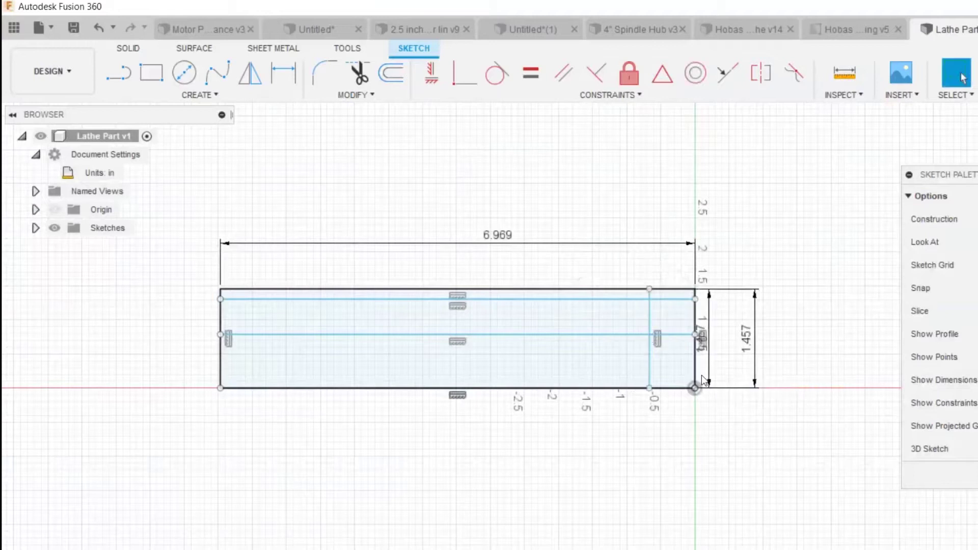
scroll(669, 316, "up", 4)
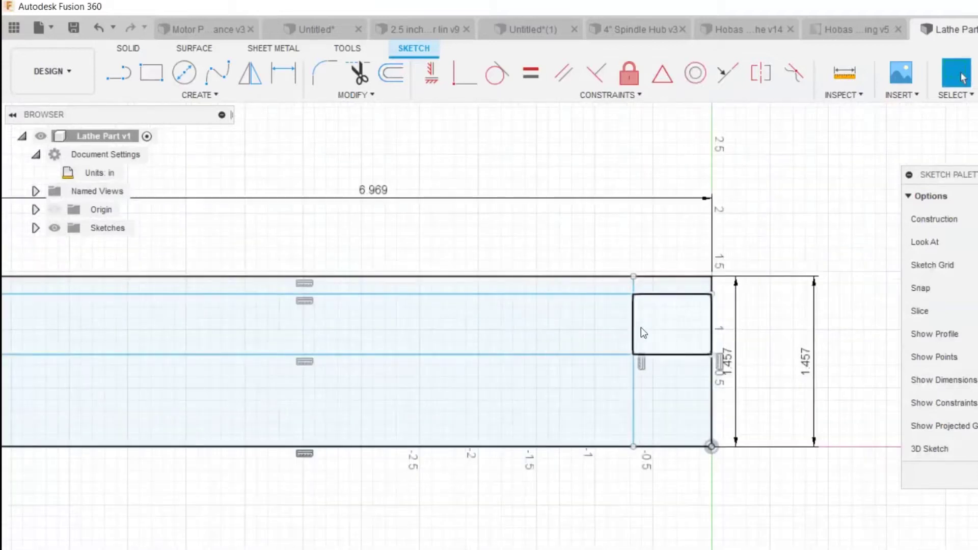
Trim the excess line segments around the large counterbore, leaving only its stepped outline between the outer edge and the bore line
scroll(683, 385, "down", 1)
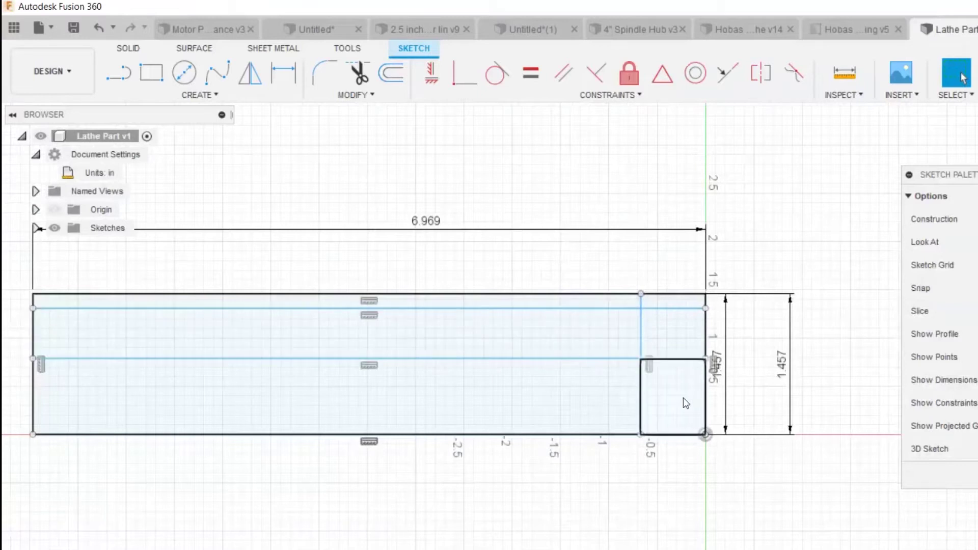
key("t")
left_click(688, 356)
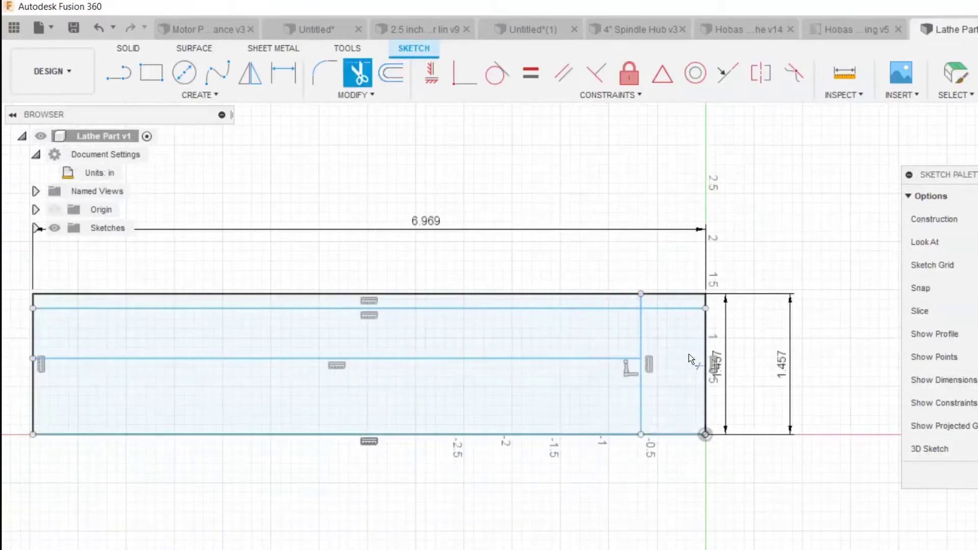
left_click(707, 337)
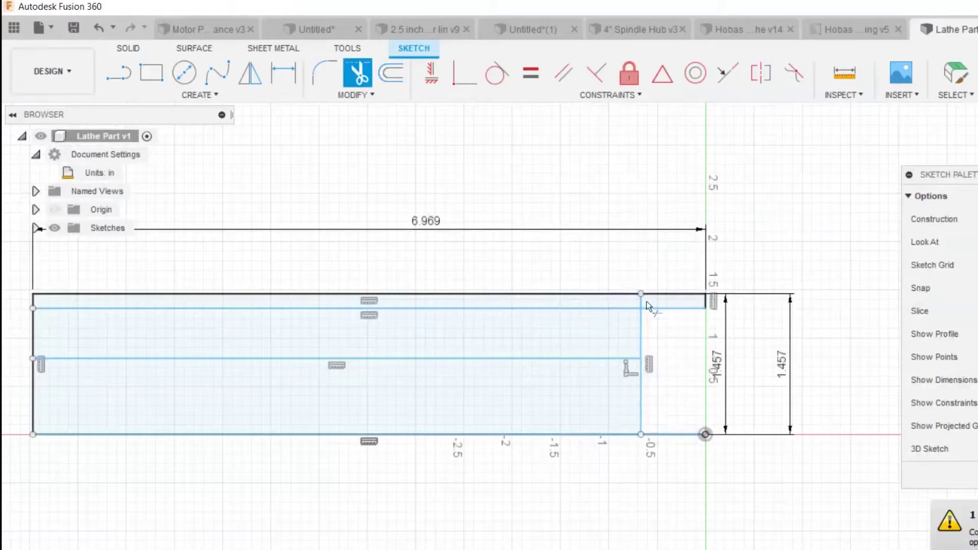
left_click(643, 303)
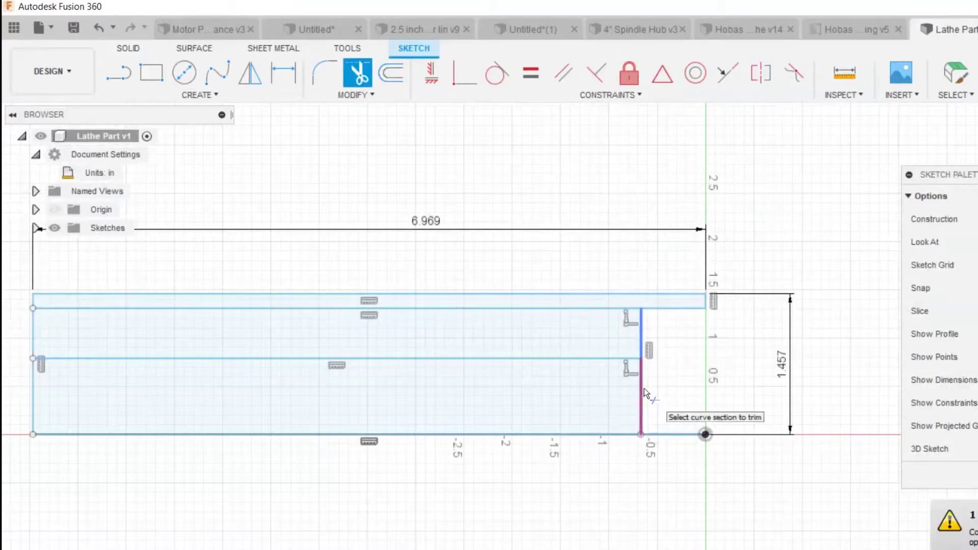
left_click(643, 388)
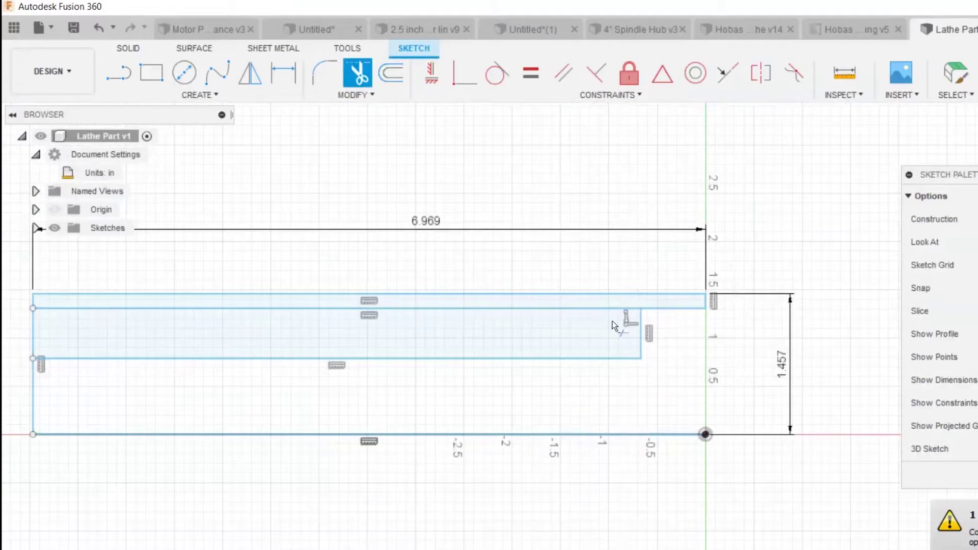
left_click(574, 308)
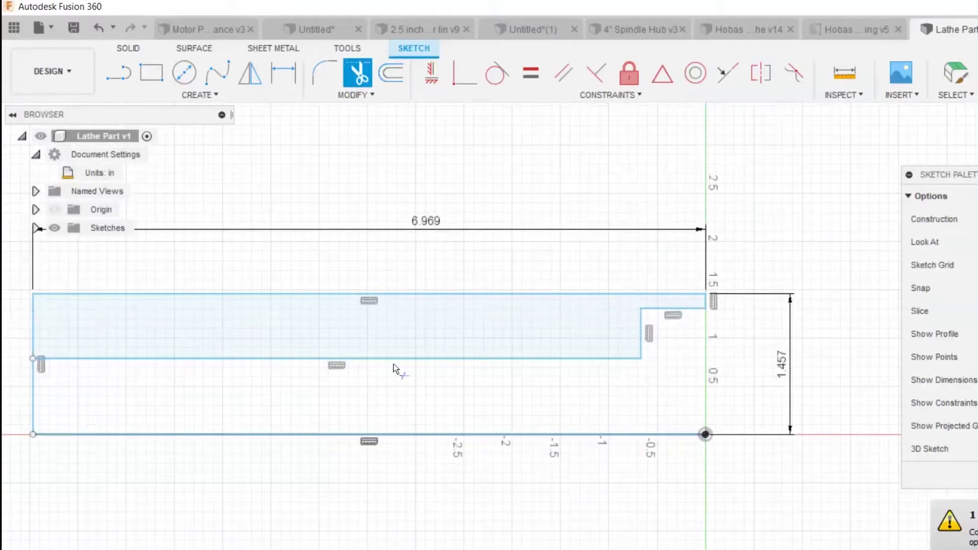
scroll(520, 411, "down", 2)
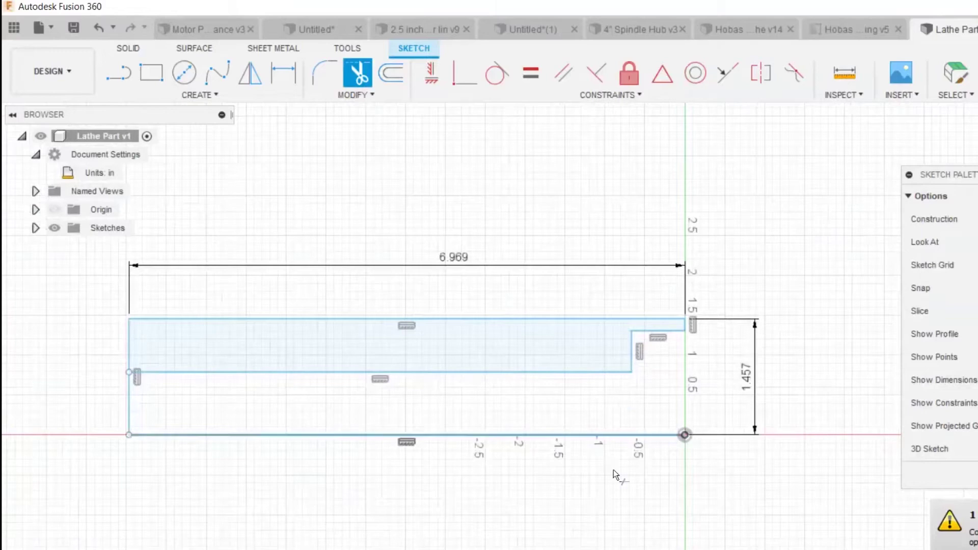
Using the bore depth from the reference drawing, copy the short right edge and move the copy inward by -1.8504 in along X
key("alt+Tab")
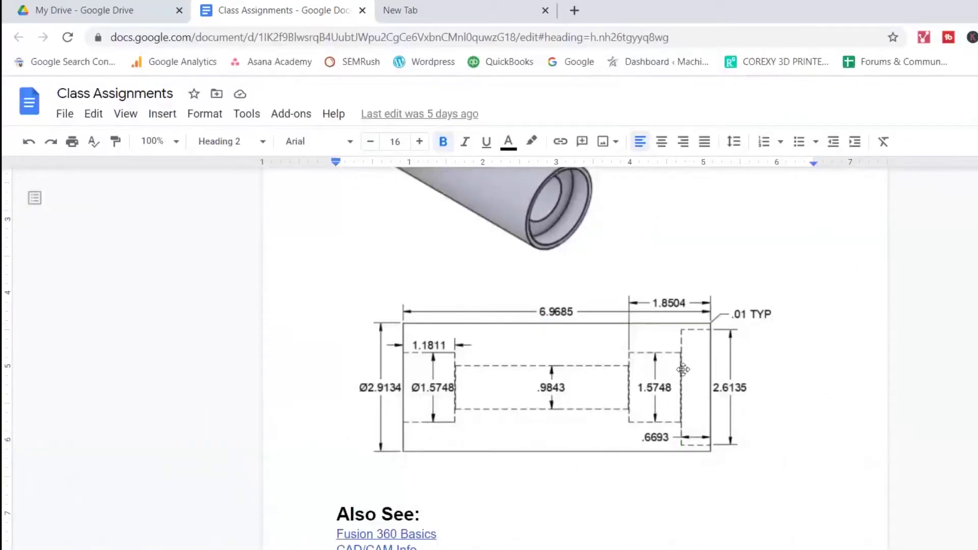
scroll(683, 367, "down", 1)
scroll(685, 379, "up", 1)
key("alt+Tab")
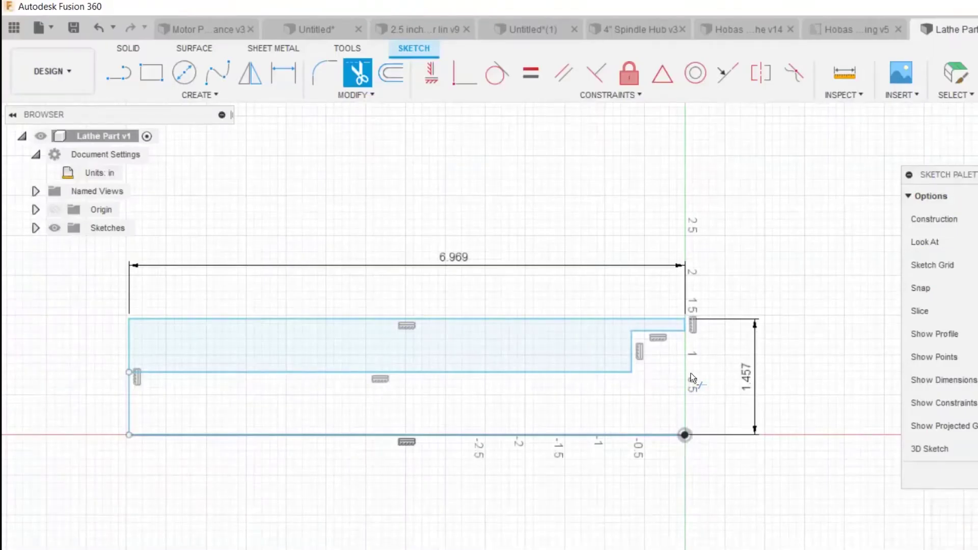
scroll(693, 379, "up", 1)
key("Escape")
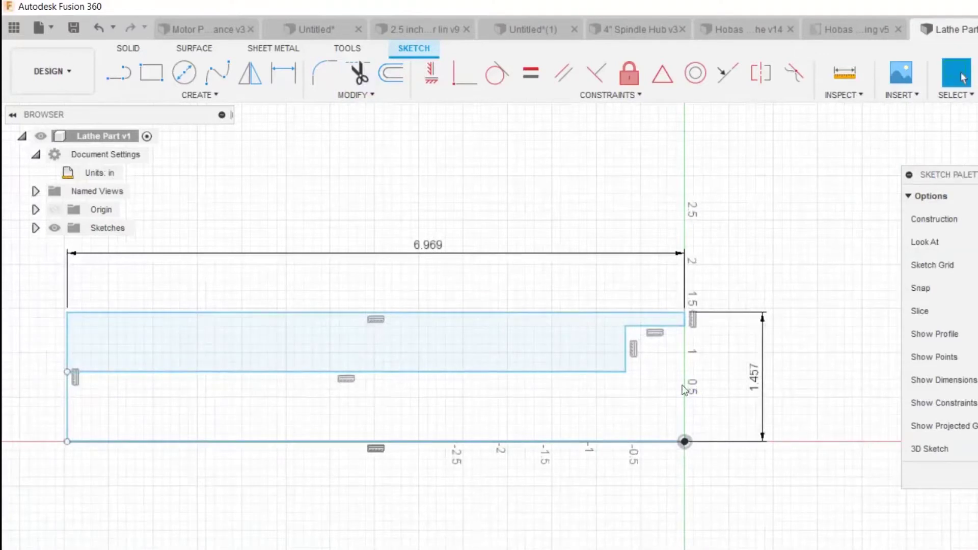
key("m")
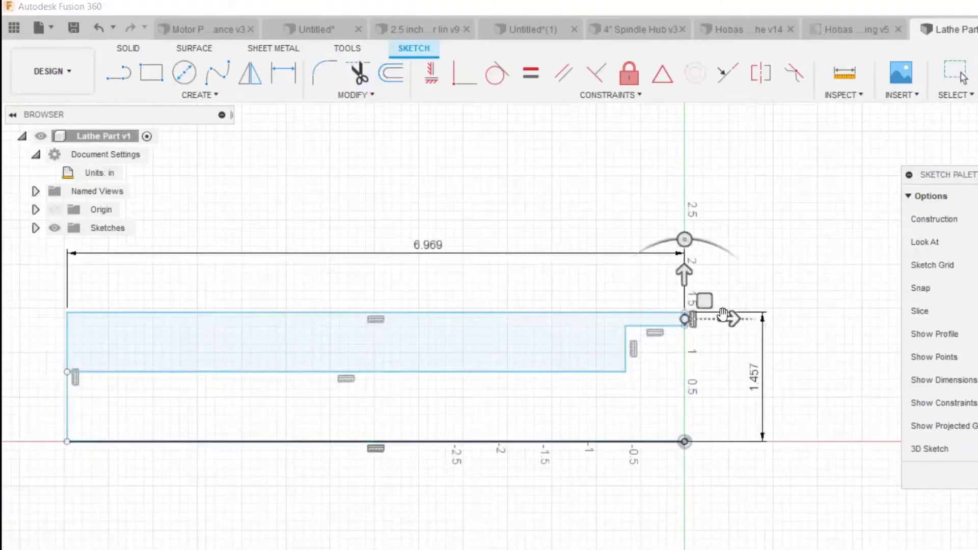
left_click_drag(734, 318, 616, 333)
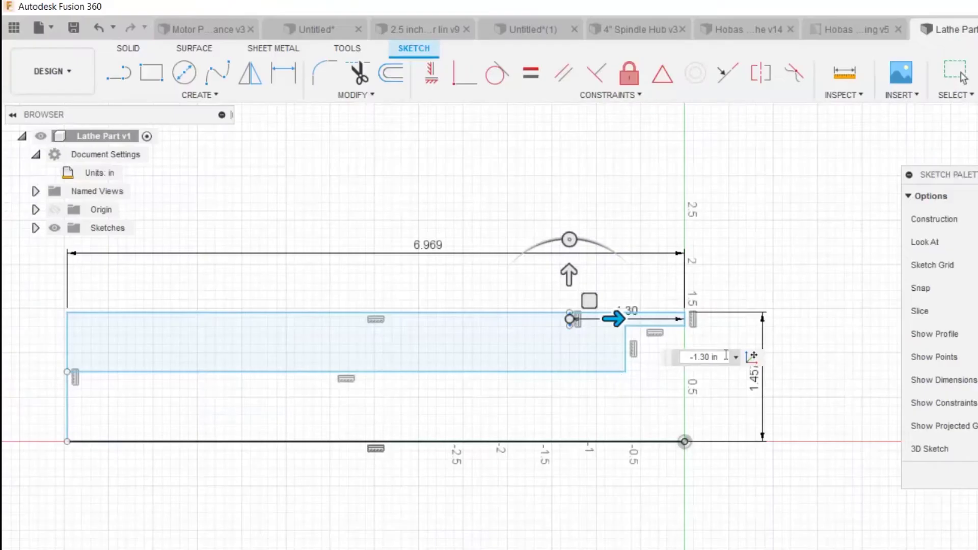
key("ctrl+a")
key("BackSpace")
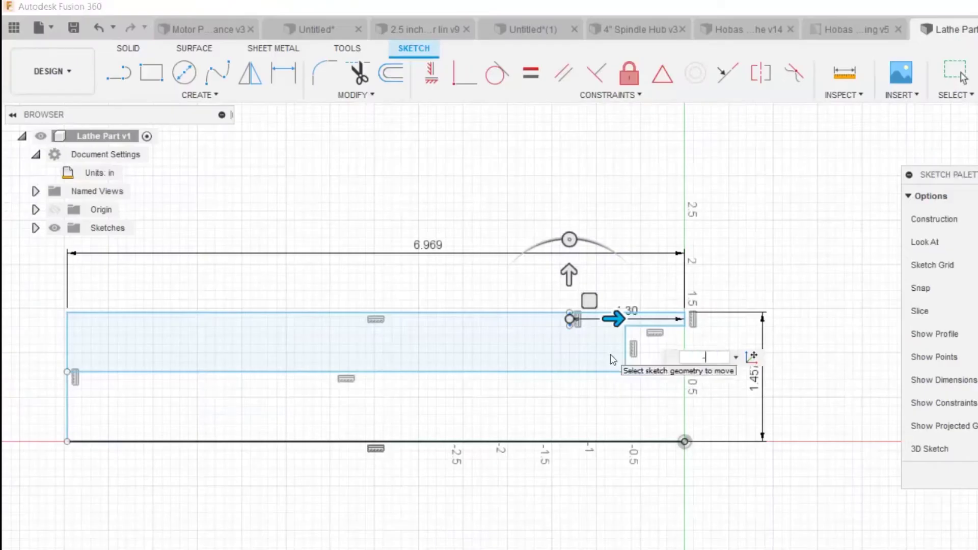
type("-1.8504")
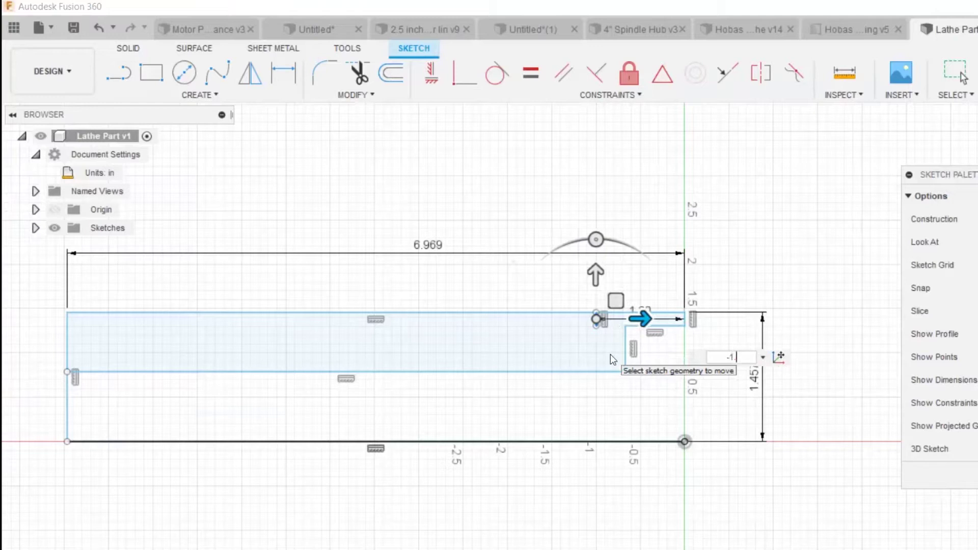
key("Return")
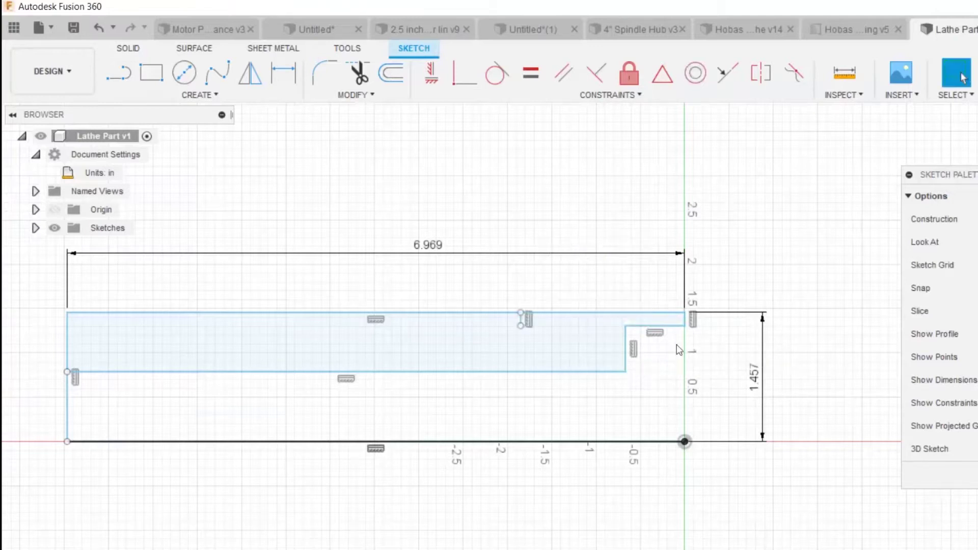
Extend the lower endpoint of the short copied line down to the bore line
scroll(677, 344, "up", 2)
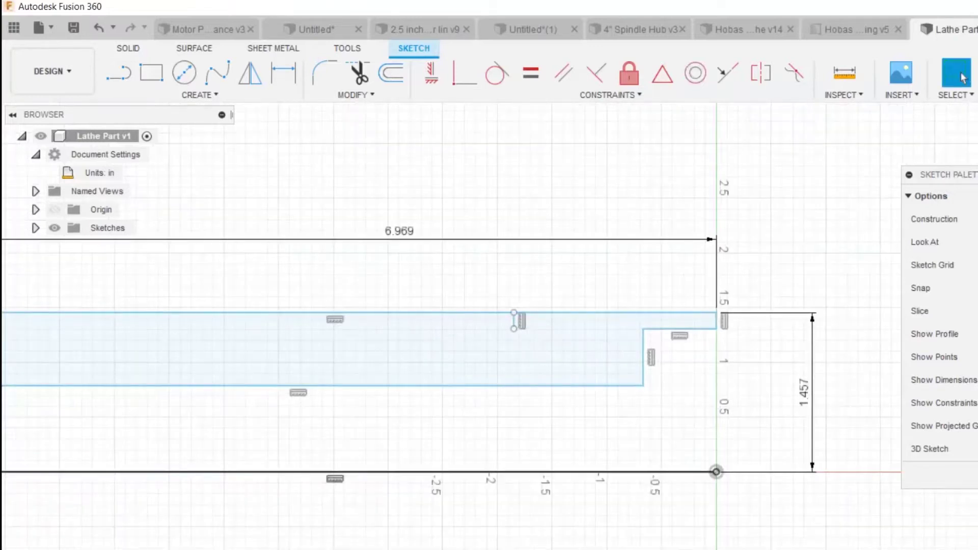
key("alt+Tab")
key("alt+Tab")
scroll(539, 329, "down", 2)
scroll(562, 329, "up", 3)
scroll(508, 336, "up", 3)
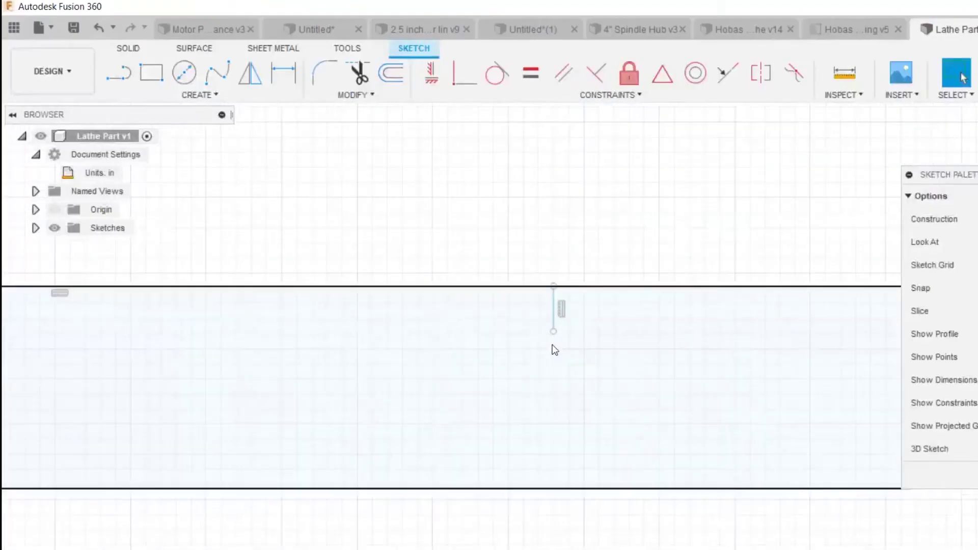
left_click_drag(554, 338, 556, 544)
scroll(558, 539, "up", 2)
scroll(558, 521, "down", 1)
scroll(554, 523, "up", 3)
scroll(557, 375, "down", 2)
scroll(532, 512, "up", 2)
scroll(539, 504, "up", 4)
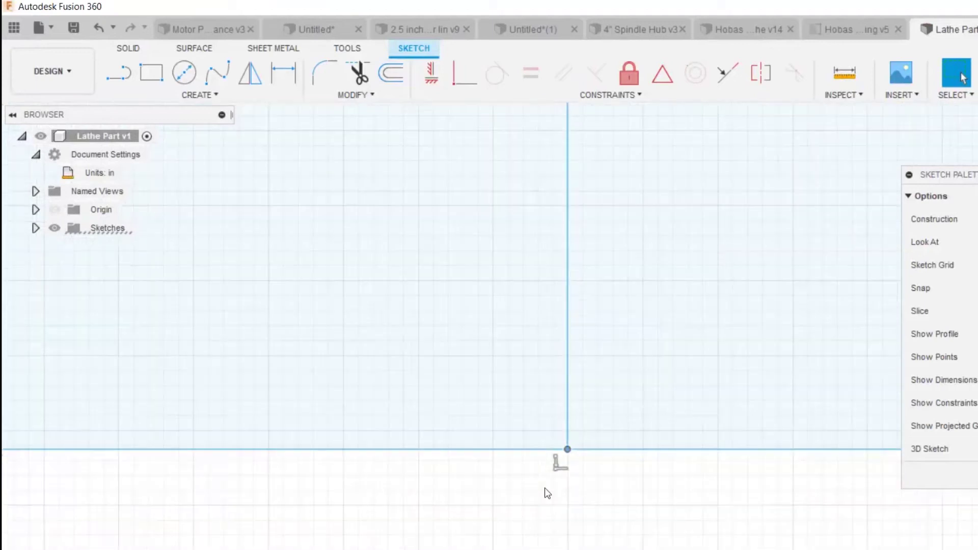
scroll(577, 396, "up", 8)
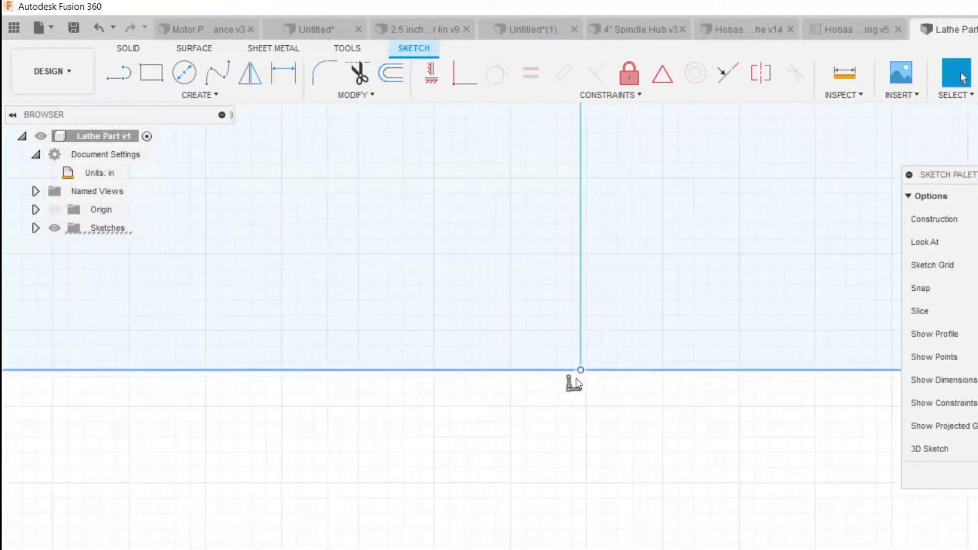
left_click(586, 345)
scroll(575, 397, "up", 3)
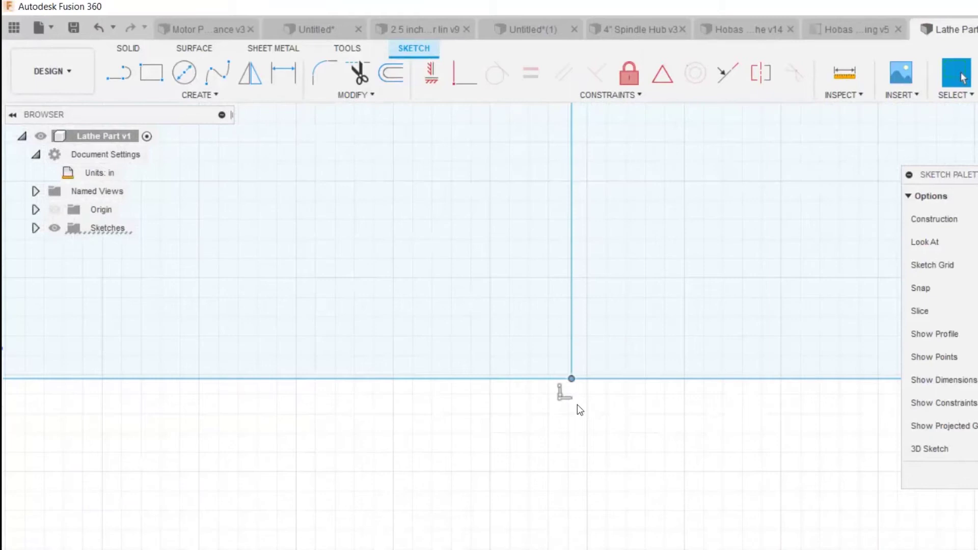
Try to pull the line's joined endpoint below the bore line, and undo the endpoint moves
scroll(566, 398, "down", 5)
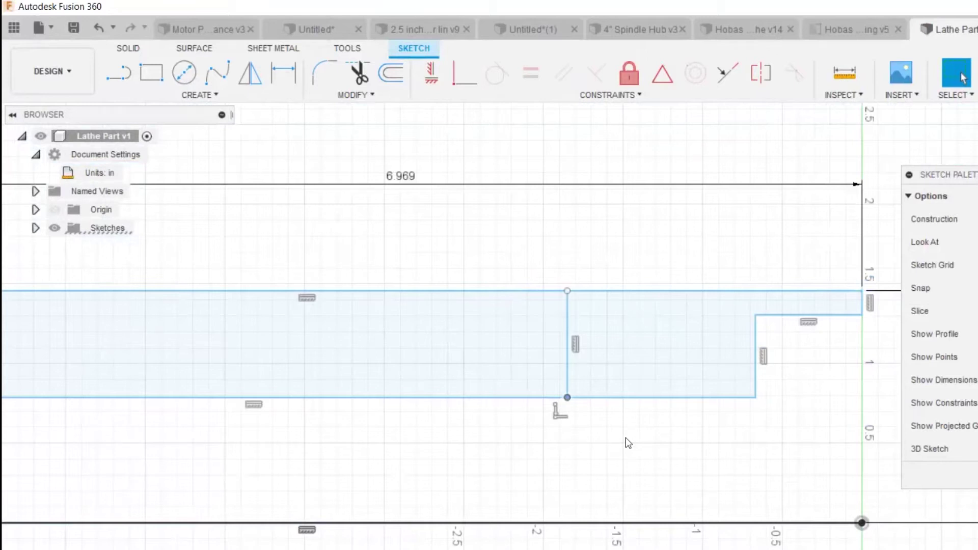
scroll(625, 438, "down", 2)
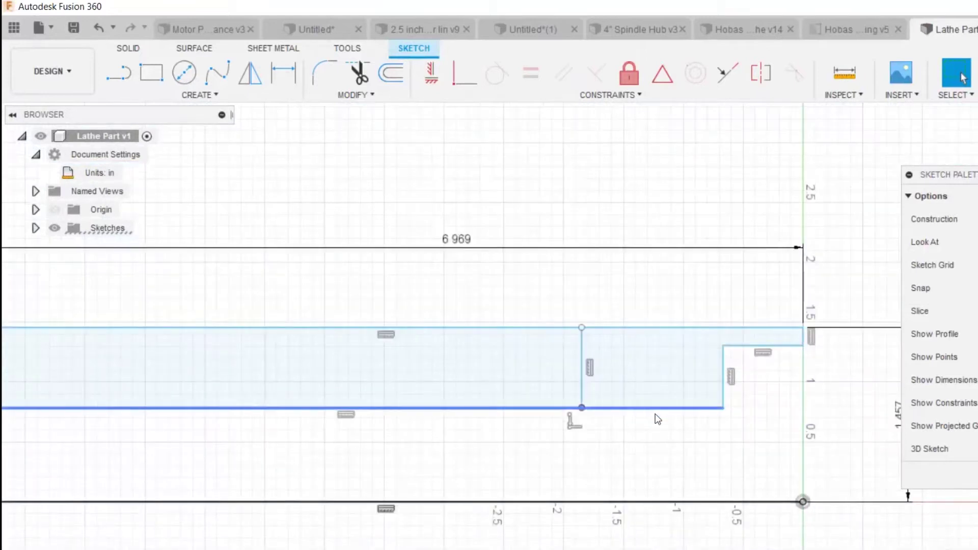
scroll(656, 418, "down", 2)
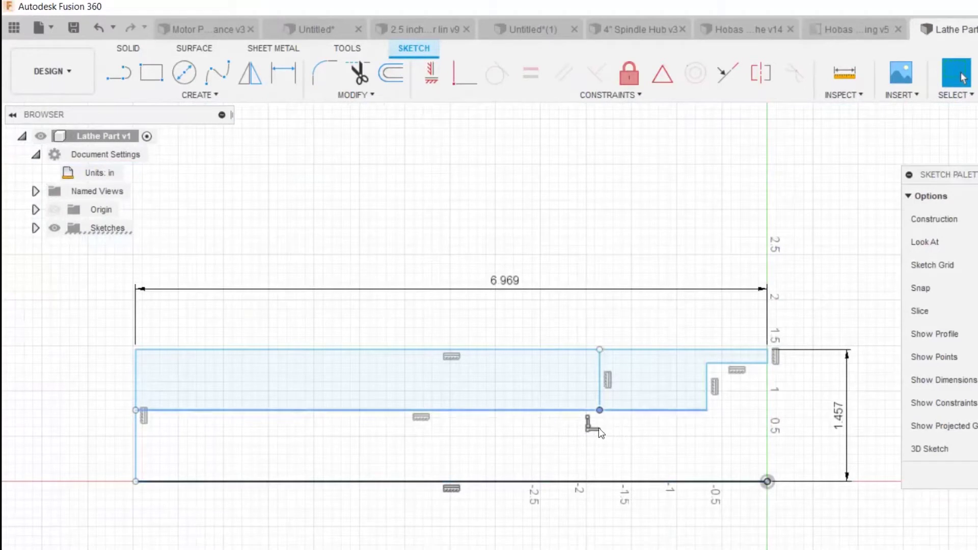
left_click_drag(601, 415, 602, 436)
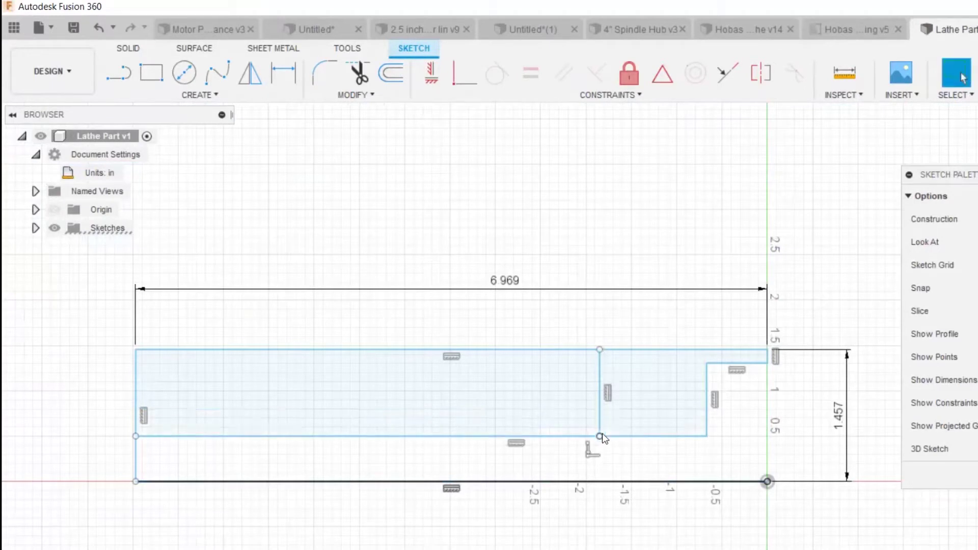
key("ctrl+z")
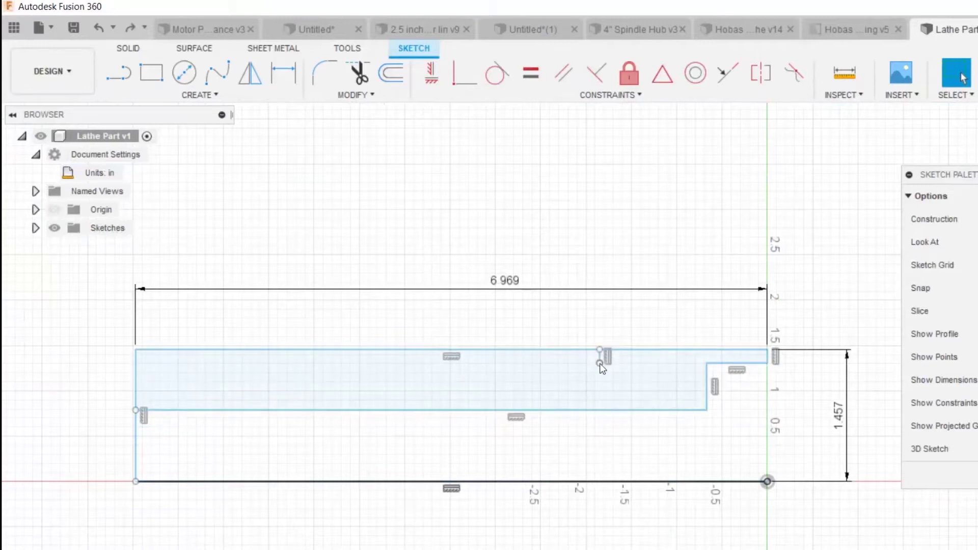
Extend the short copied line's lower endpoint to the rectangle's bottom edge, and check the left bore depth in the reference drawing
left_click_drag(600, 409, 600, 481)
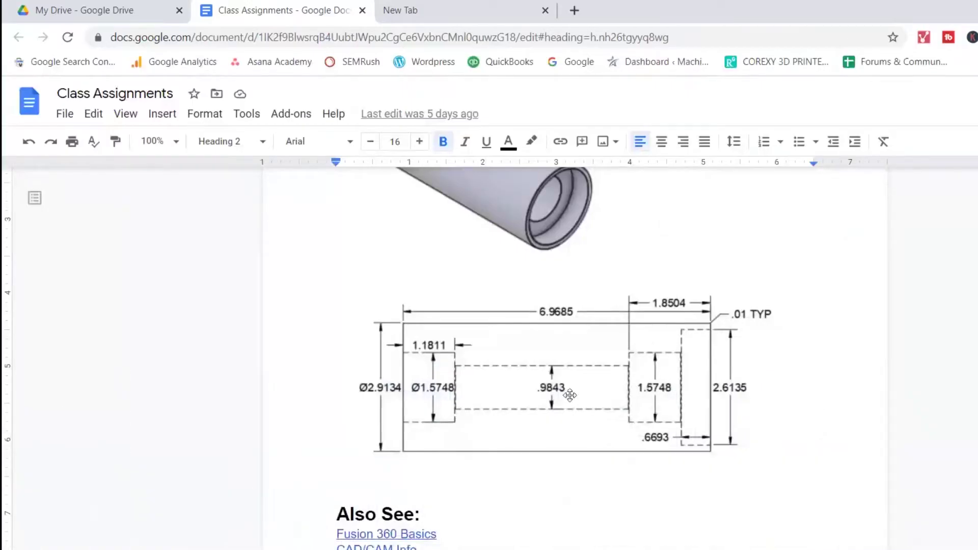
scroll(529, 330, "down", 5)
scroll(529, 331, "up", 4)
key("alt+Tab")
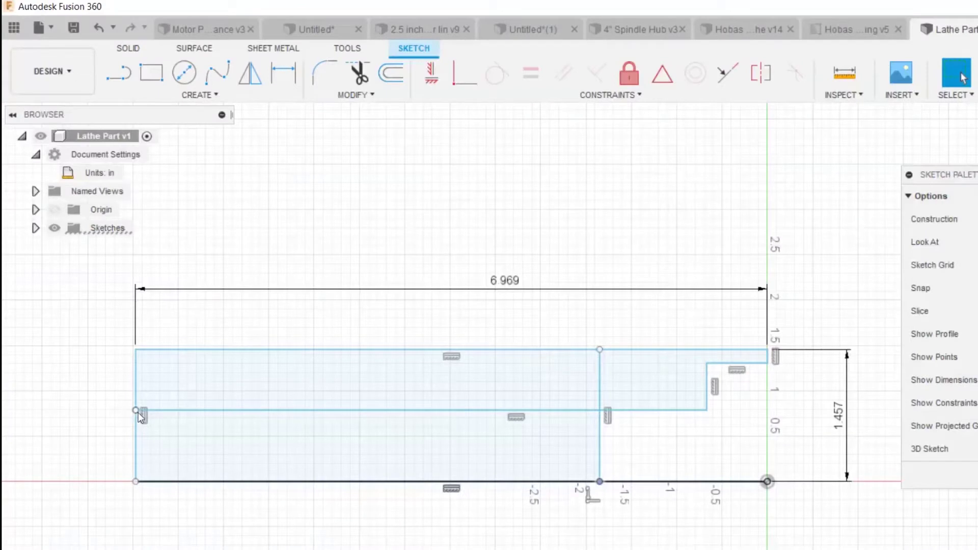
Copy the rectangle's left edge and move the copy inward by 1.811 in along X
left_click(136, 429)
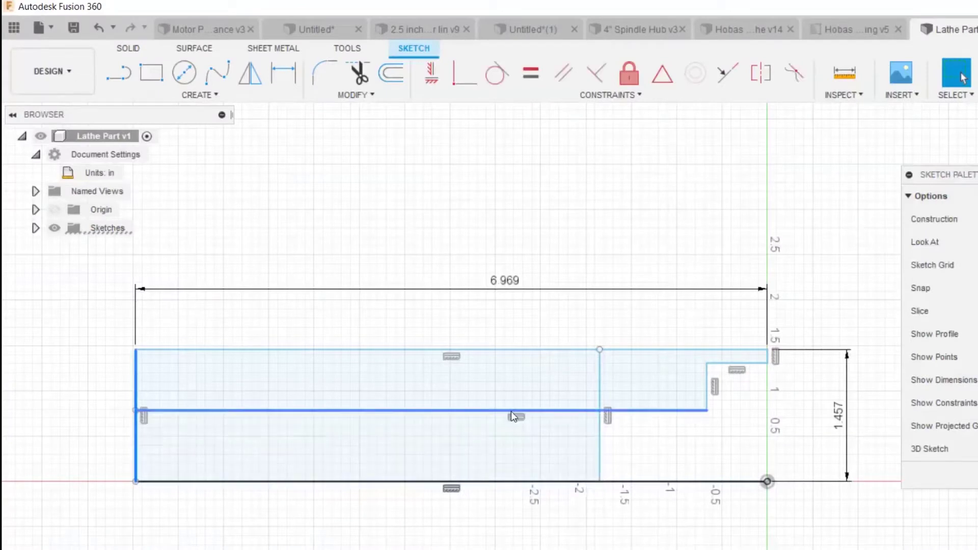
key("m")
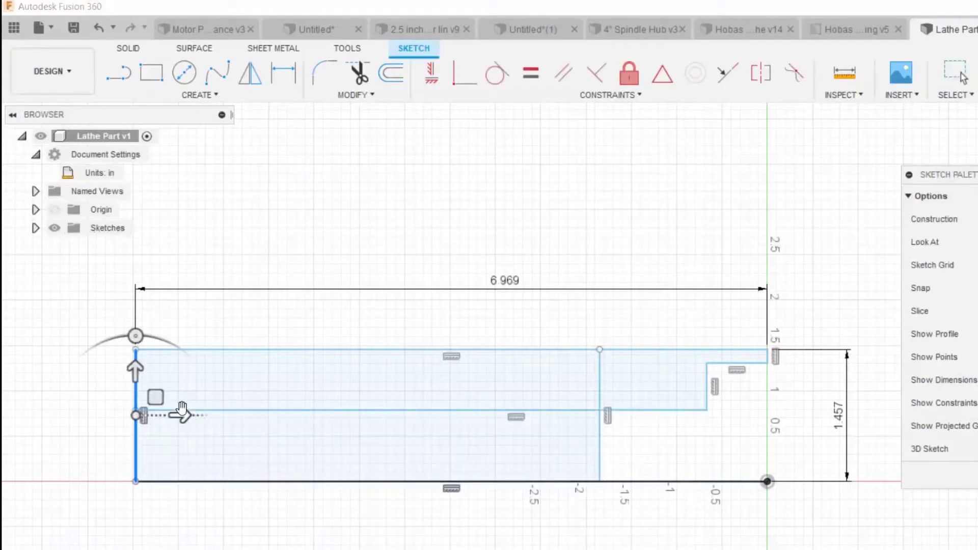
left_click_drag(208, 417, 290, 416)
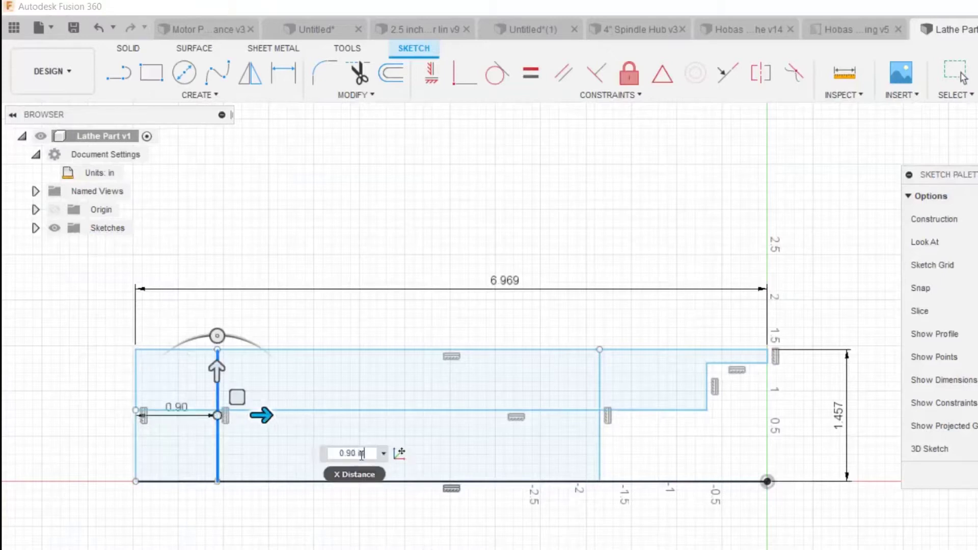
type("1.811")
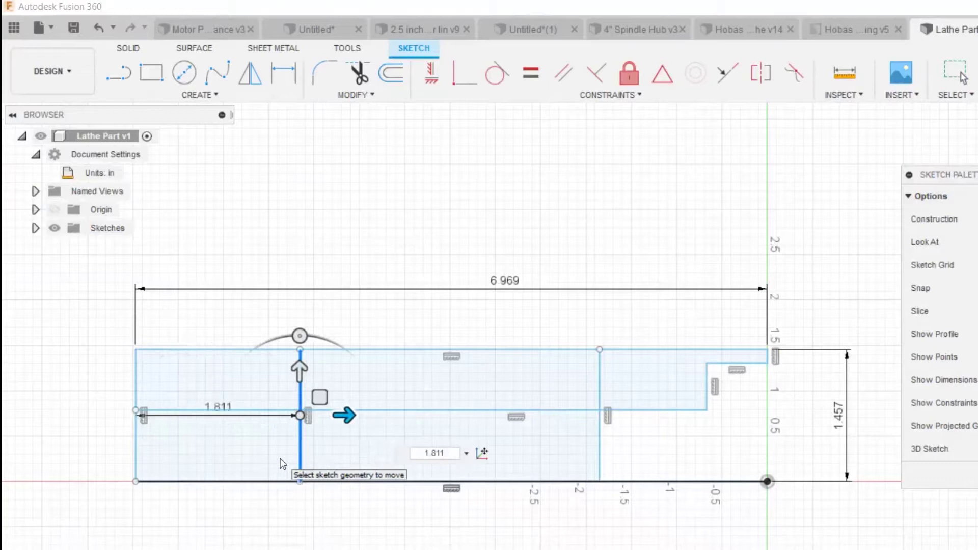
key("Return")
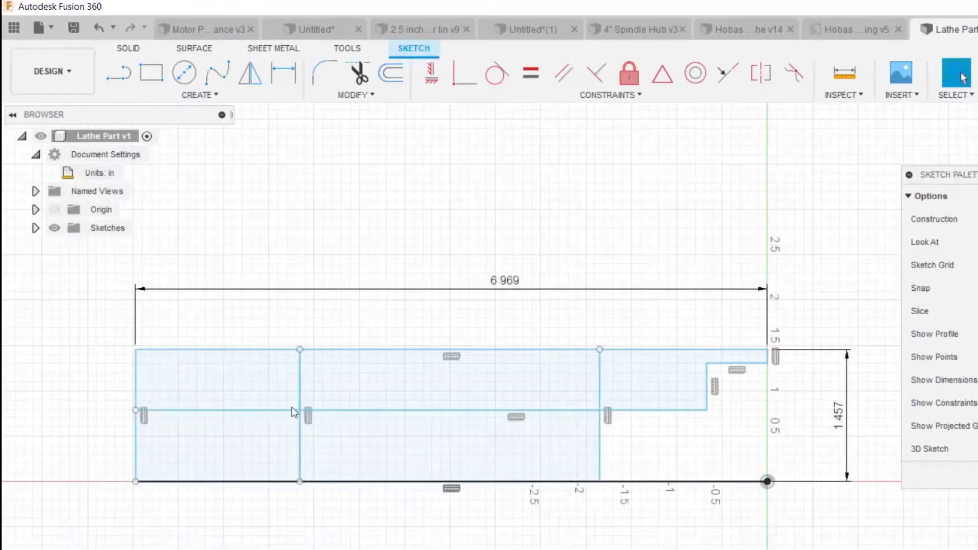
Delete the misplaced vertical copy of the left edge
scroll(295, 408, "down", 1)
left_click(300, 387)
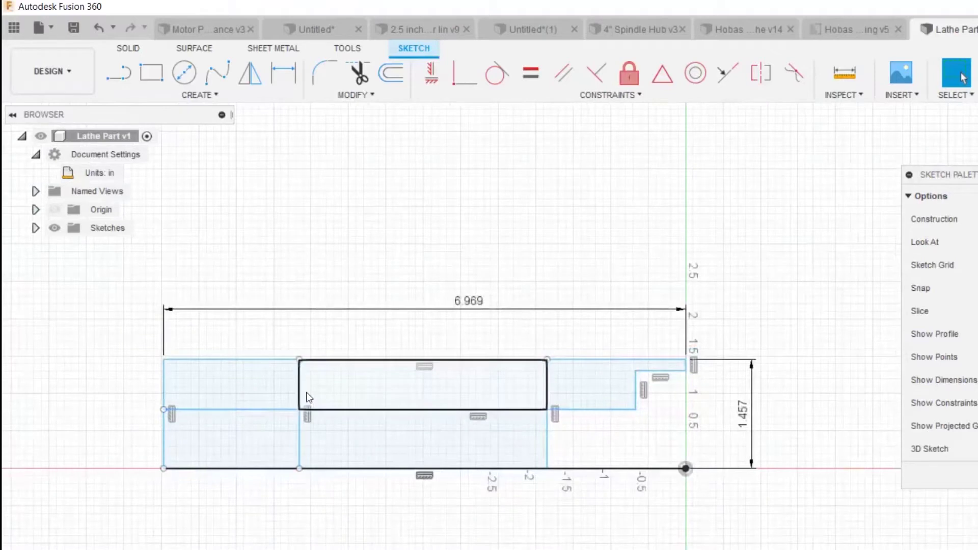
key("Delete")
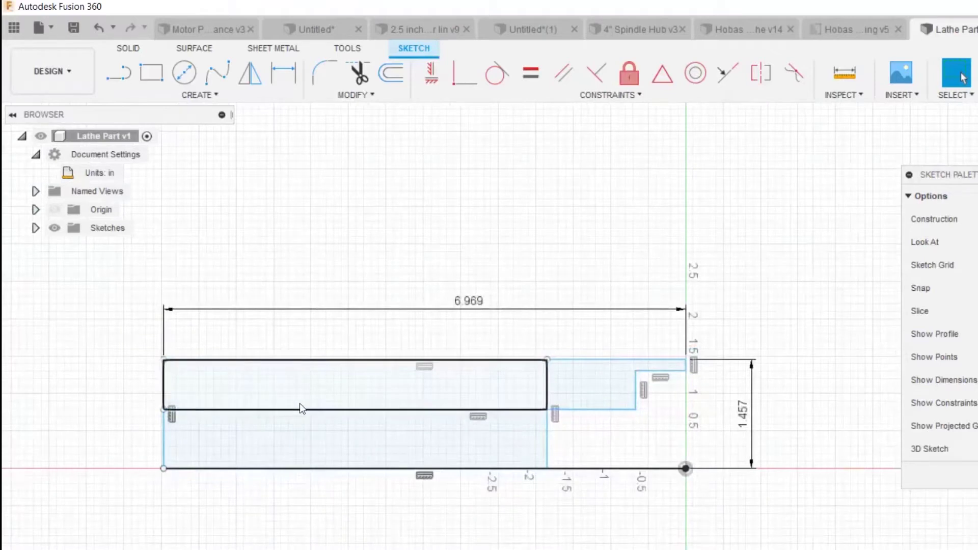
Copy the profile's left edge and move the copy 30 mm inward along X
left_click(164, 410)
key("m")
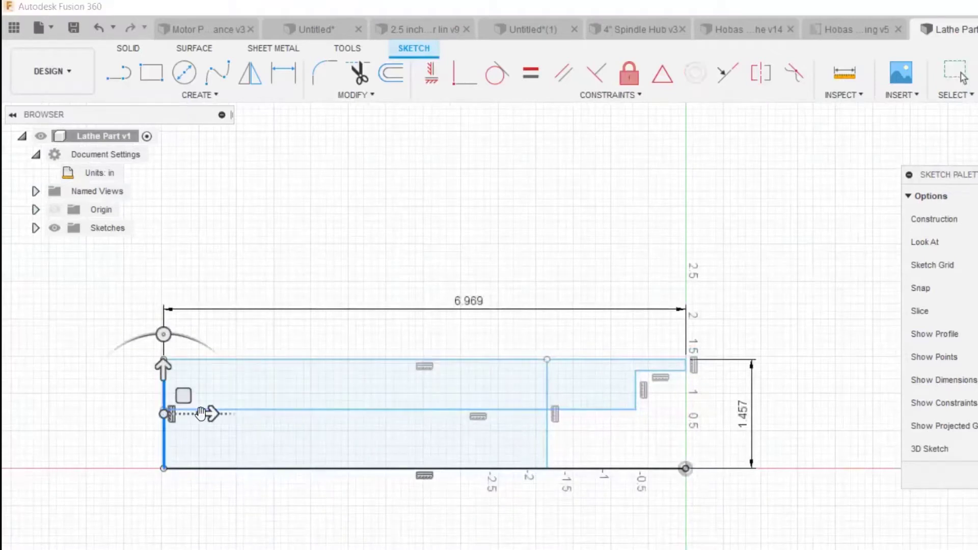
left_click_drag(211, 413, 313, 413)
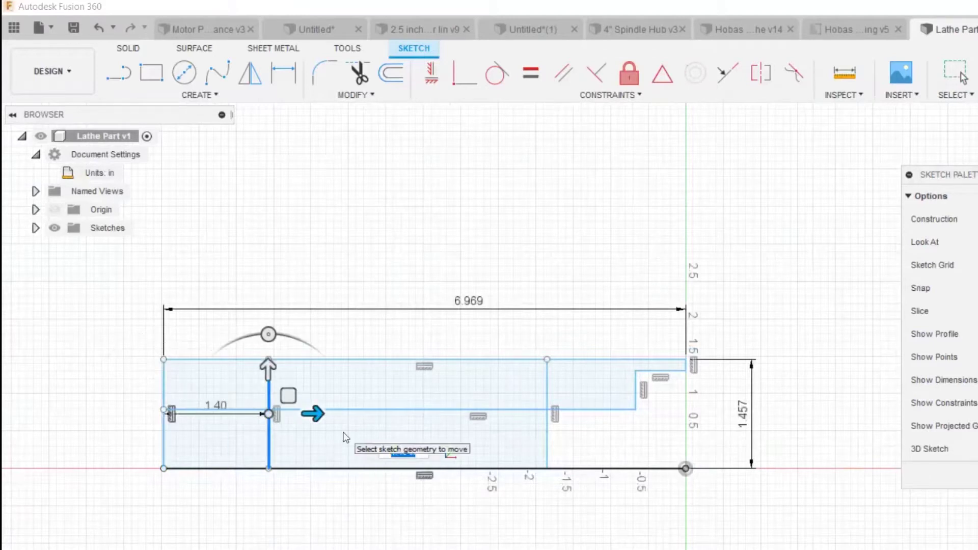
type("30 mm")
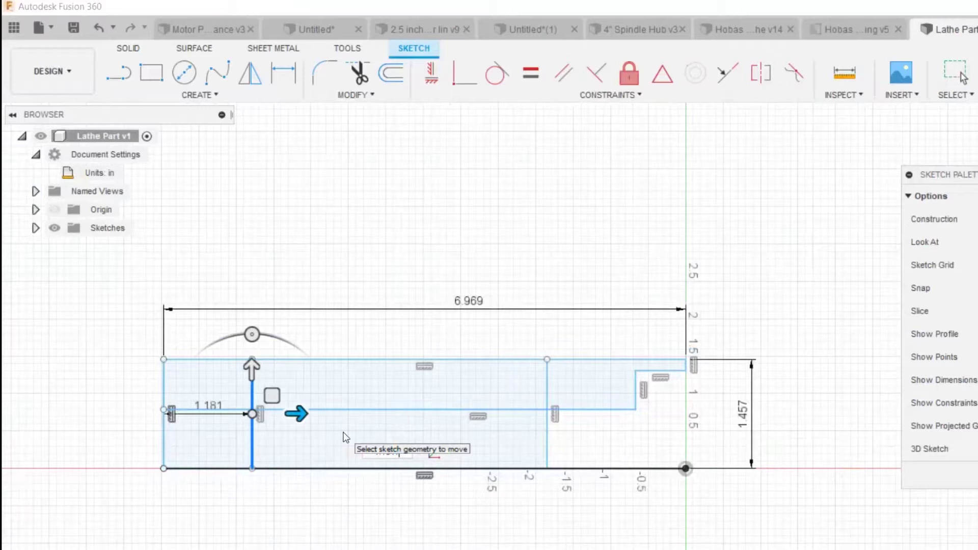
key("Return")
scroll(269, 406, "up", 1)
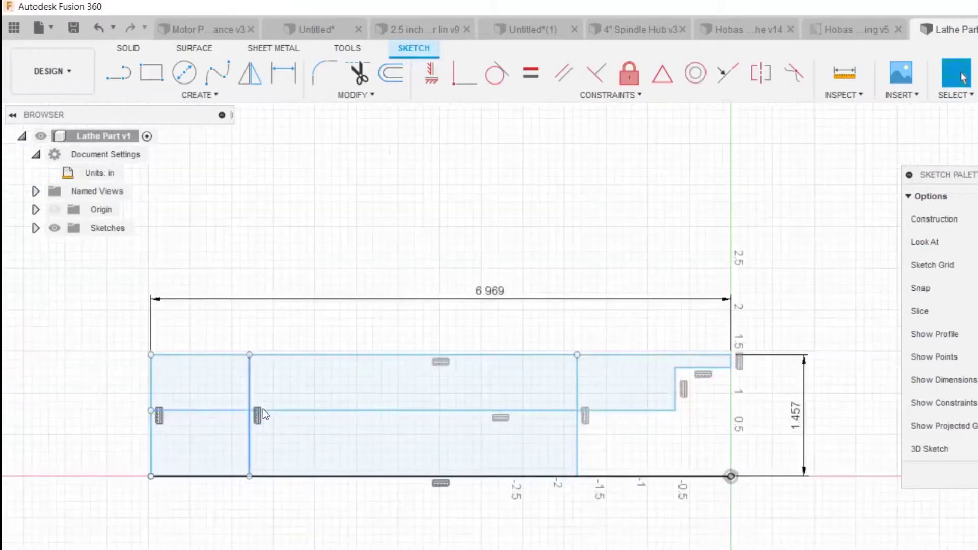
key("t")
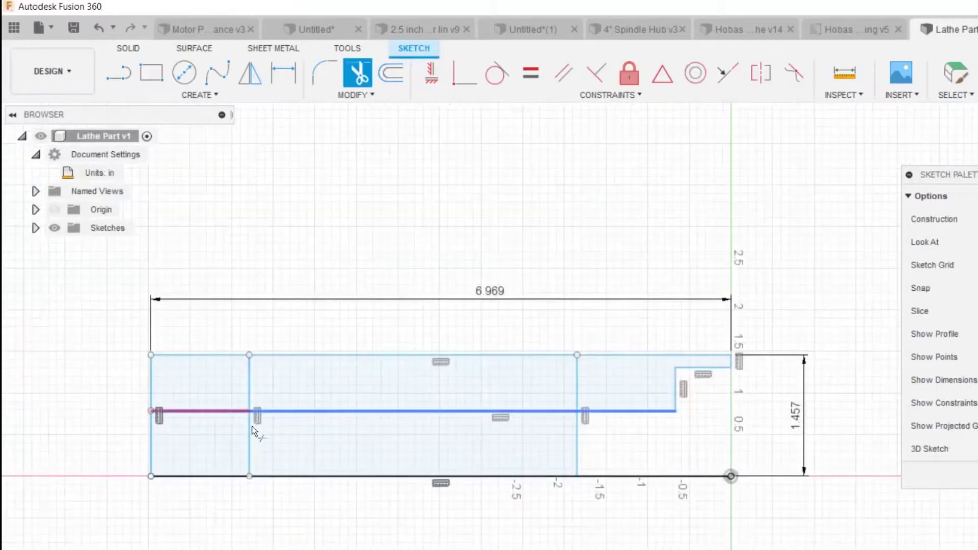
left_click(962, 77)
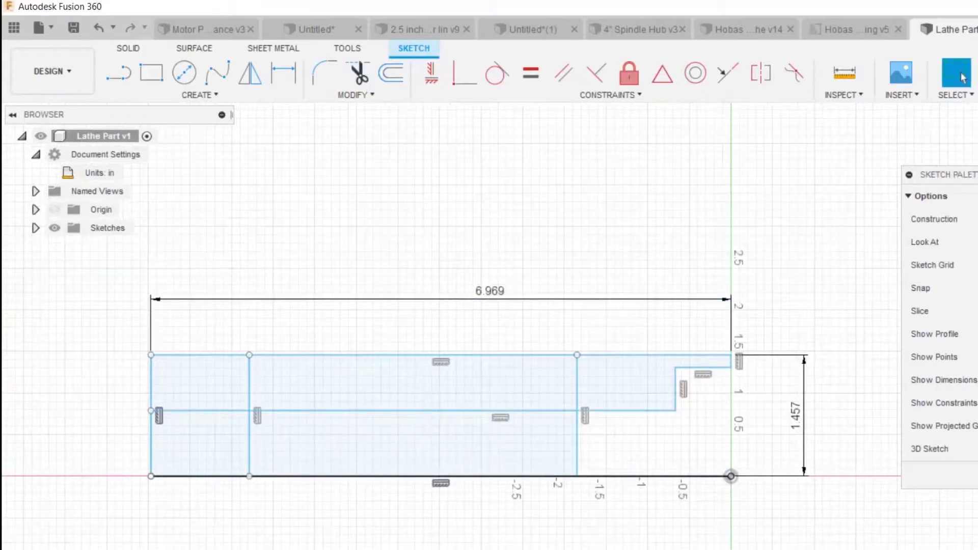
Check the central bore diameter in the reference drawing, and copy the rectangle's bottom edge upward by .9843/2 in
key("alt+Tab")
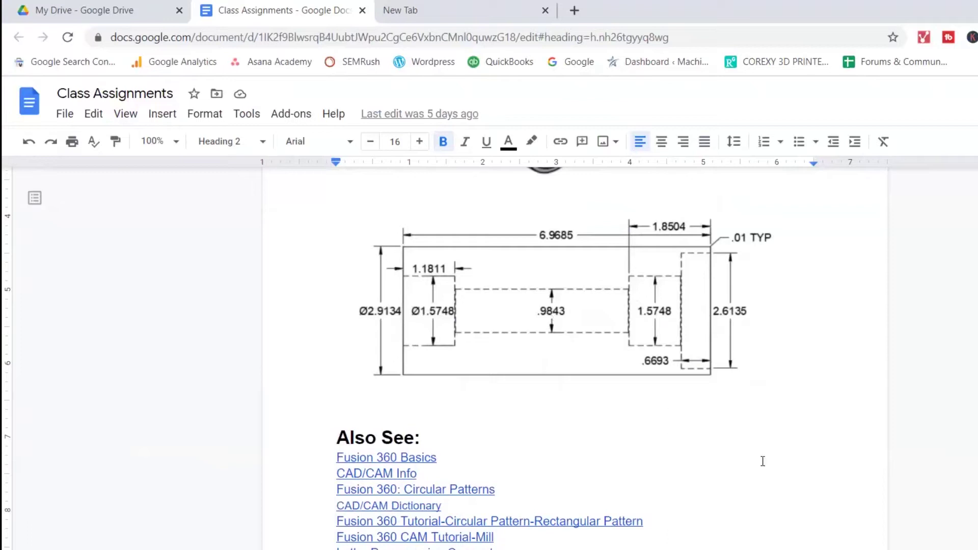
key("alt+Tab")
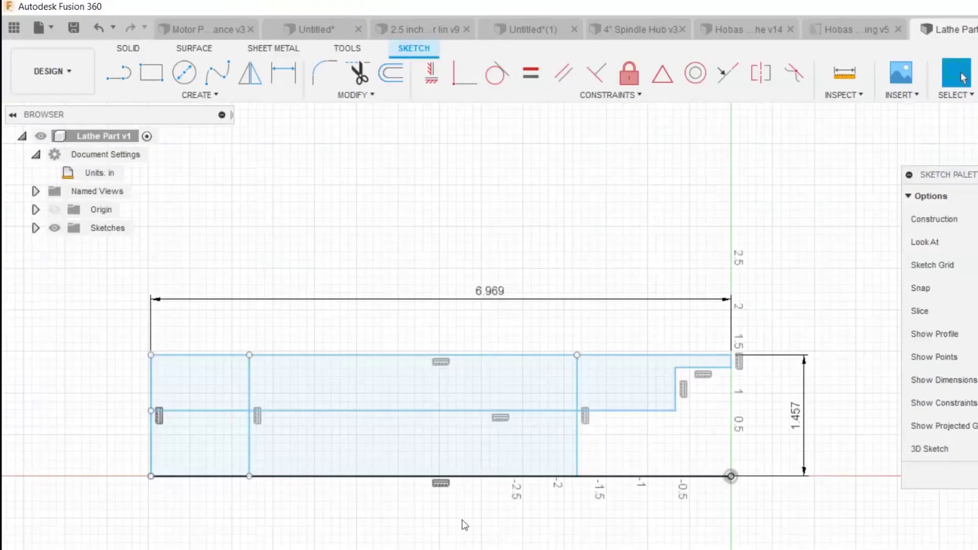
left_click(457, 475)
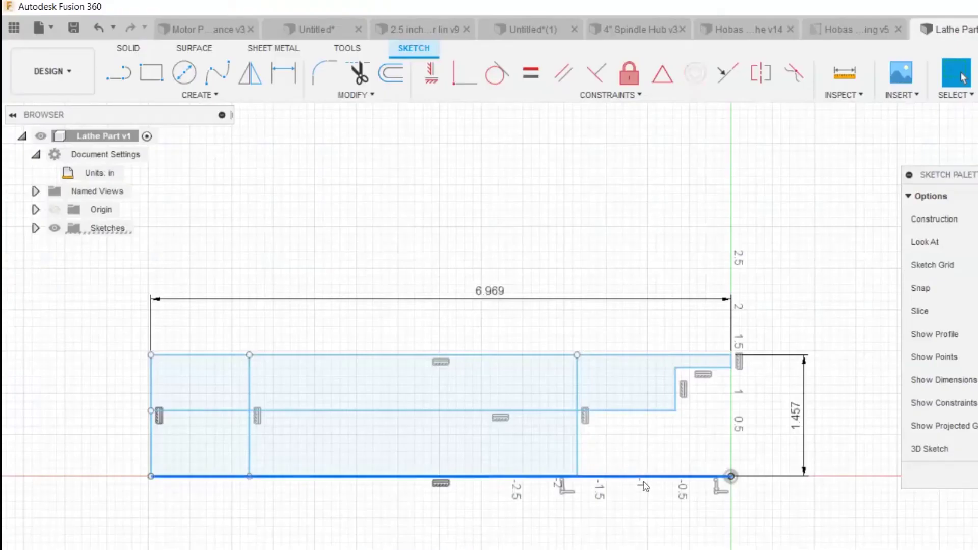
key("m")
left_click_drag(439, 429, 439, 398)
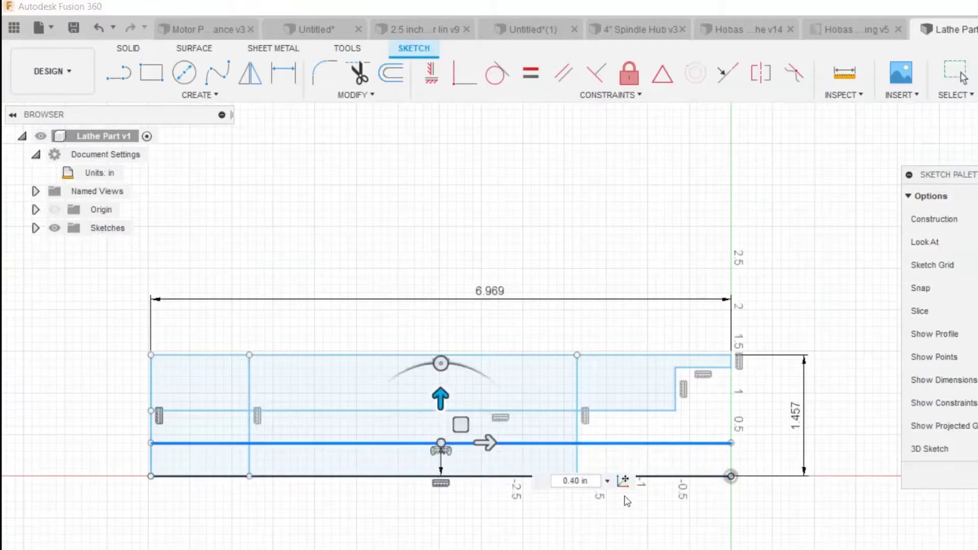
left_click_drag(590, 481, 574, 480)
type(".9843/2")
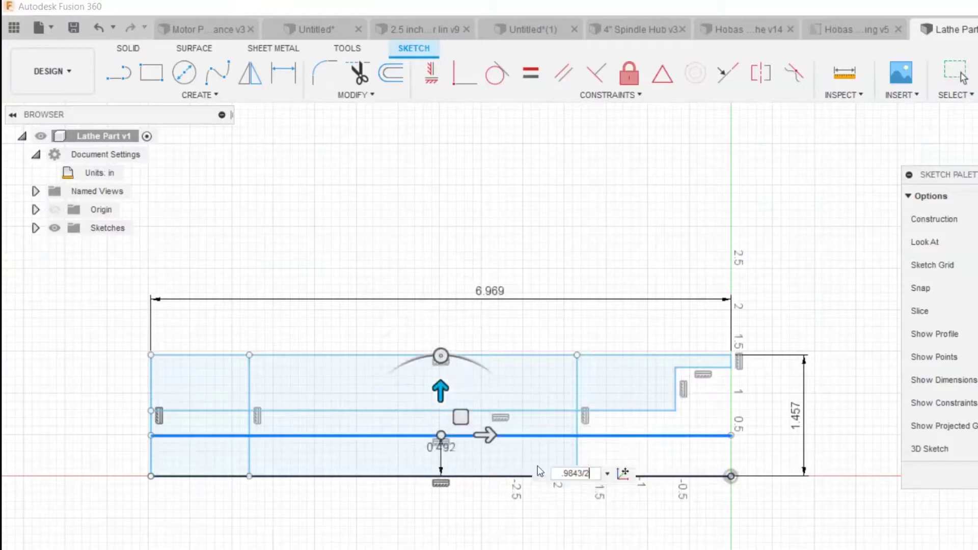
key("Return")
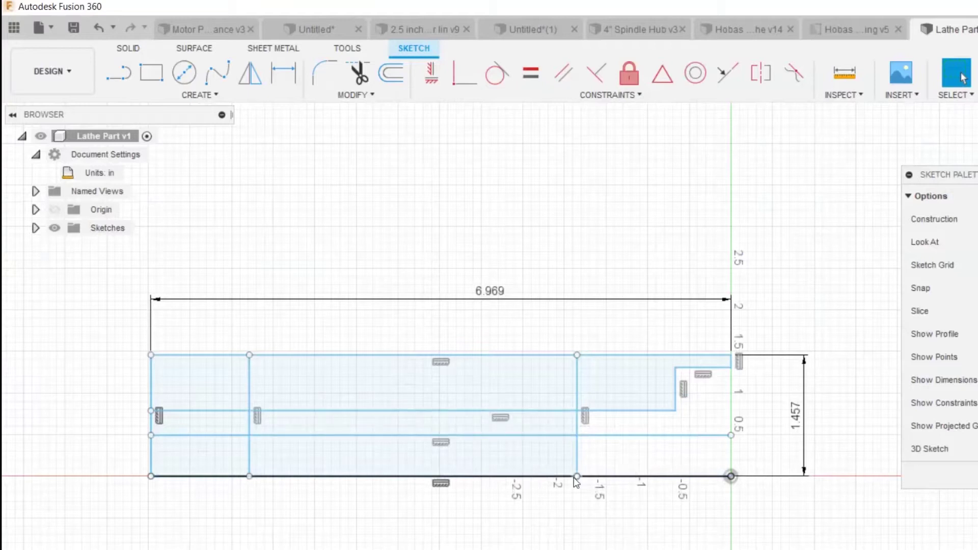
Trim the central bore line to the span between the two inner verticals, and remove all line segments below the bore, including the bottom edge
key("t")
left_click(637, 435)
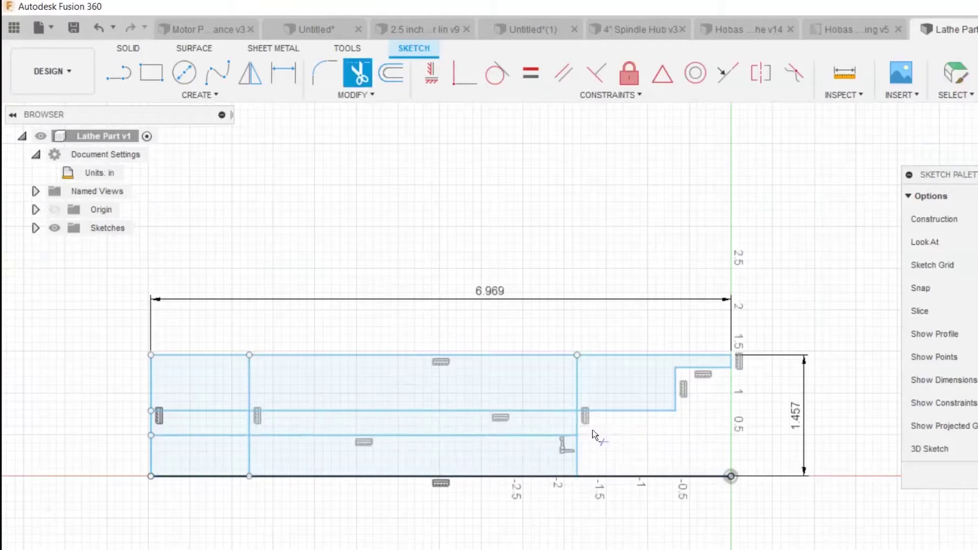
left_click(577, 457)
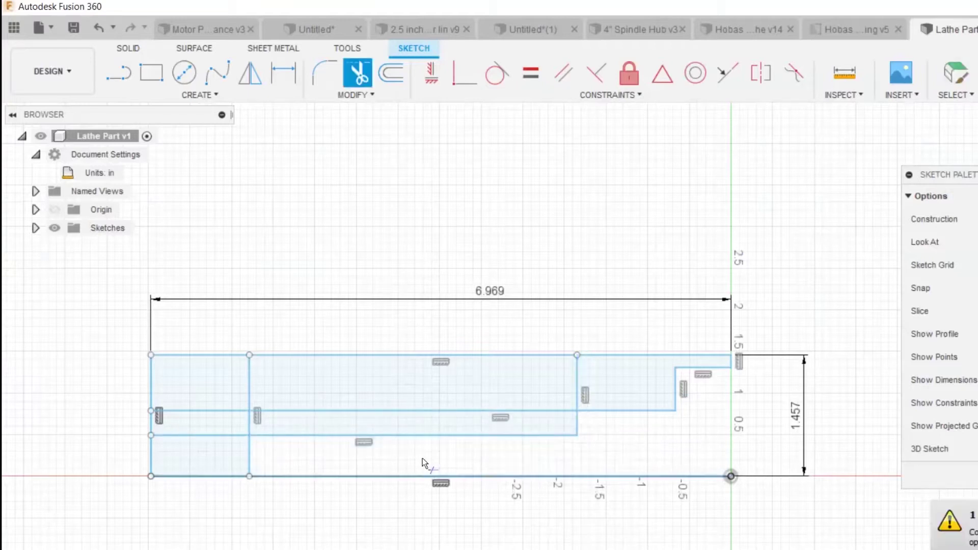
left_click(247, 458)
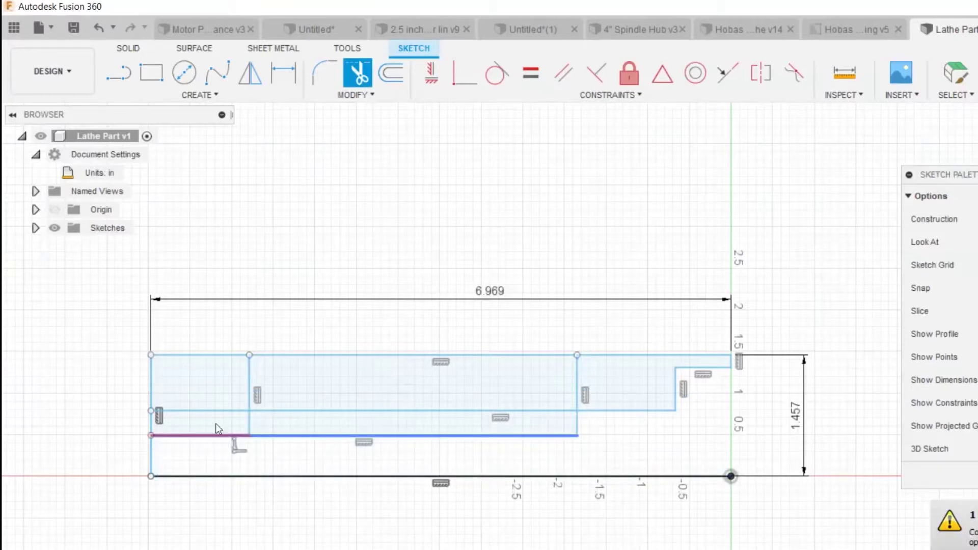
left_click(216, 423)
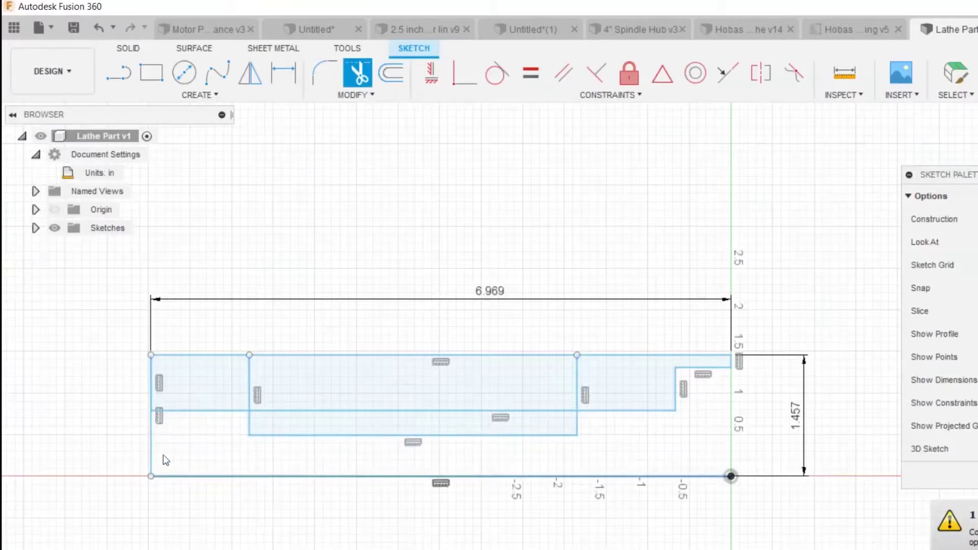
left_click(153, 448)
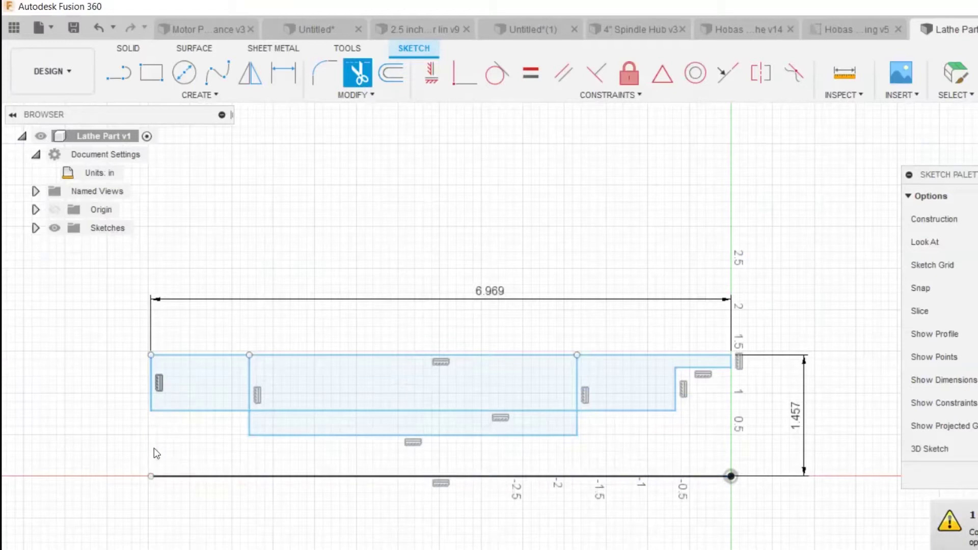
left_click(229, 477)
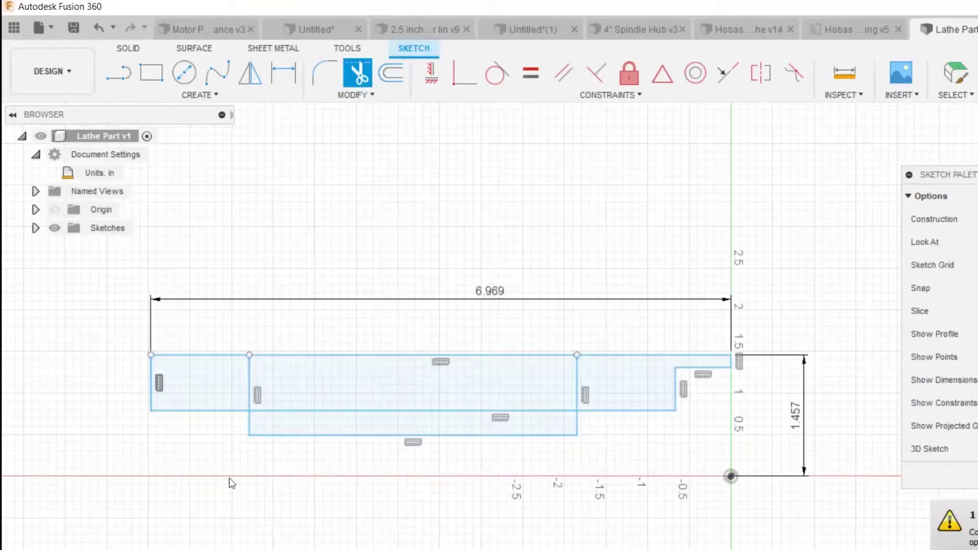
Trim the horizontal and two vertical segments inside the profile to leave one closed stepped outline
left_click(392, 409)
left_click(251, 380)
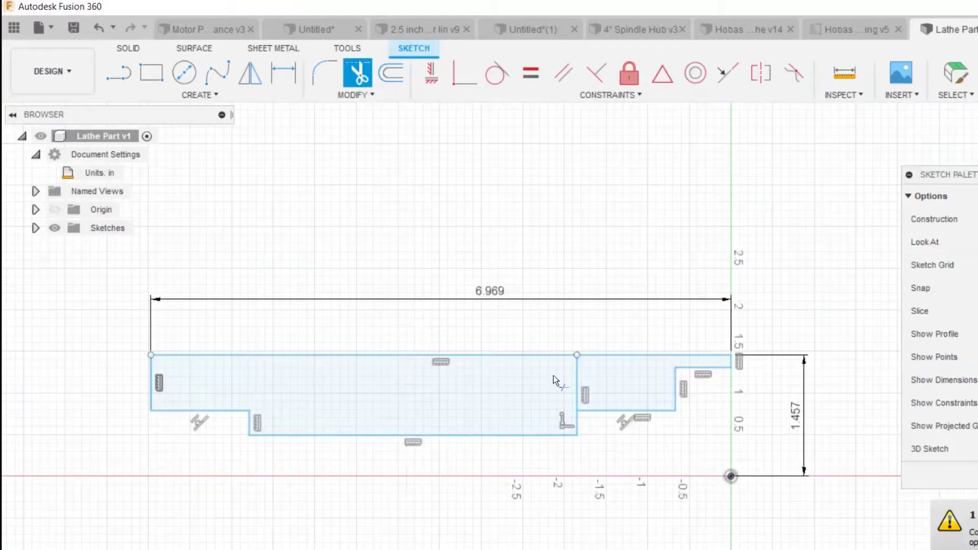
left_click(576, 384)
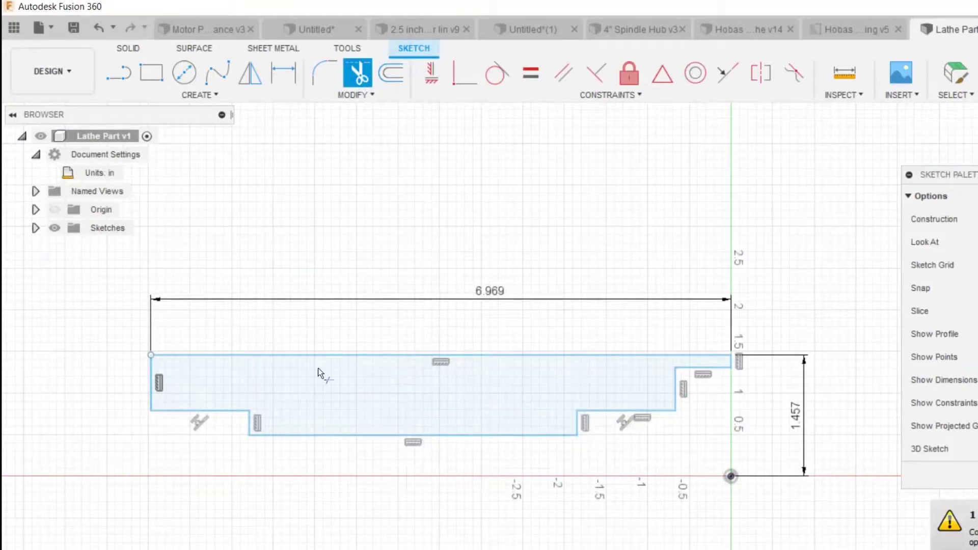
Dimension the distance between the profile's top edge and the central bore line, and undo that dimension
key("d")
left_click(454, 355)
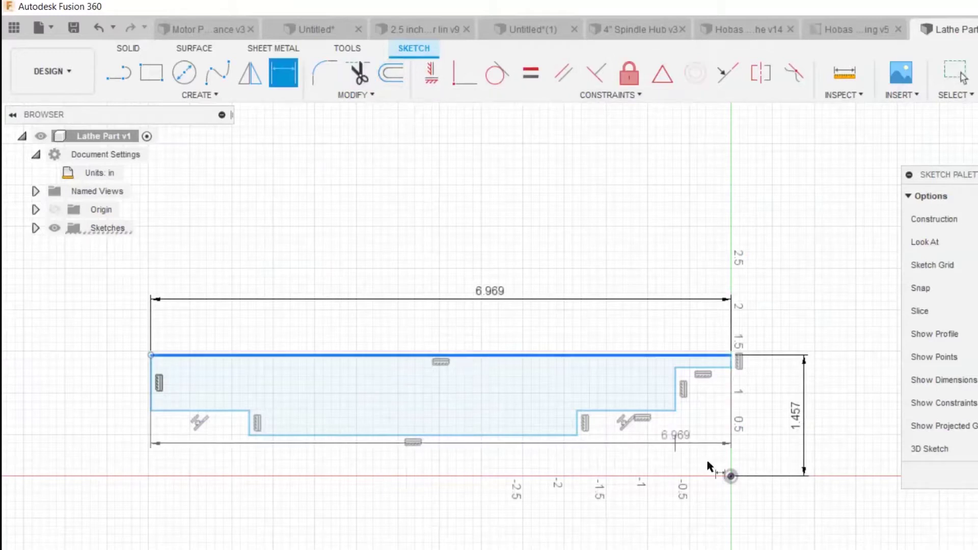
left_click(565, 434)
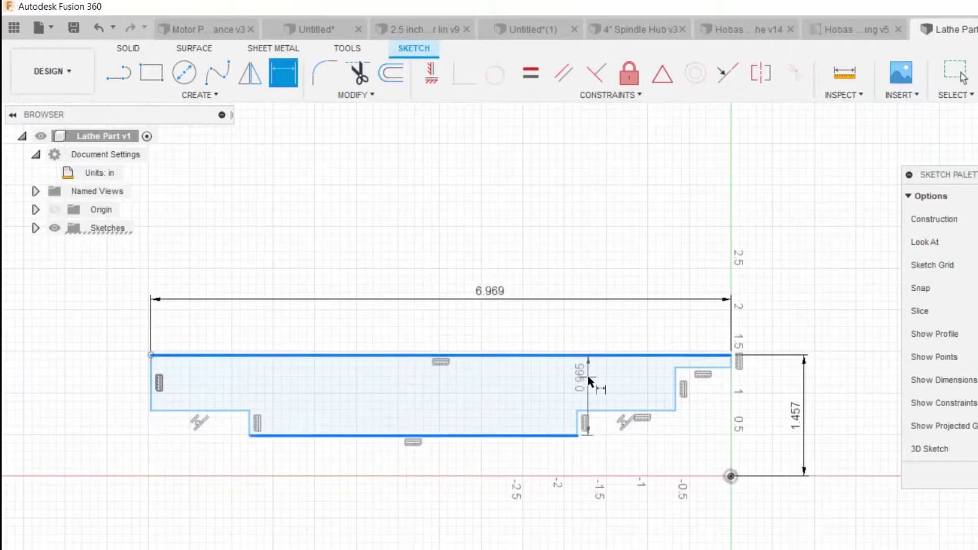
left_click(591, 381)
key("Return")
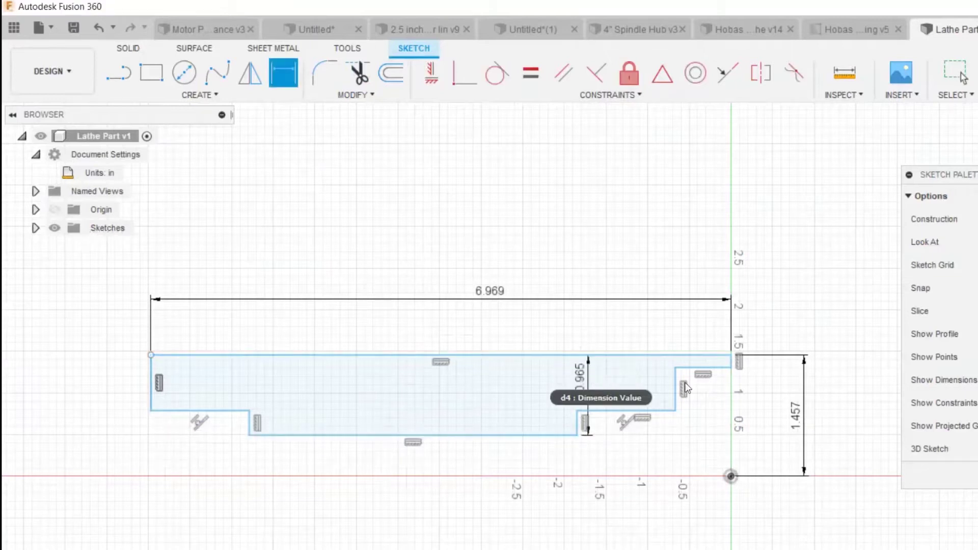
key("Escape")
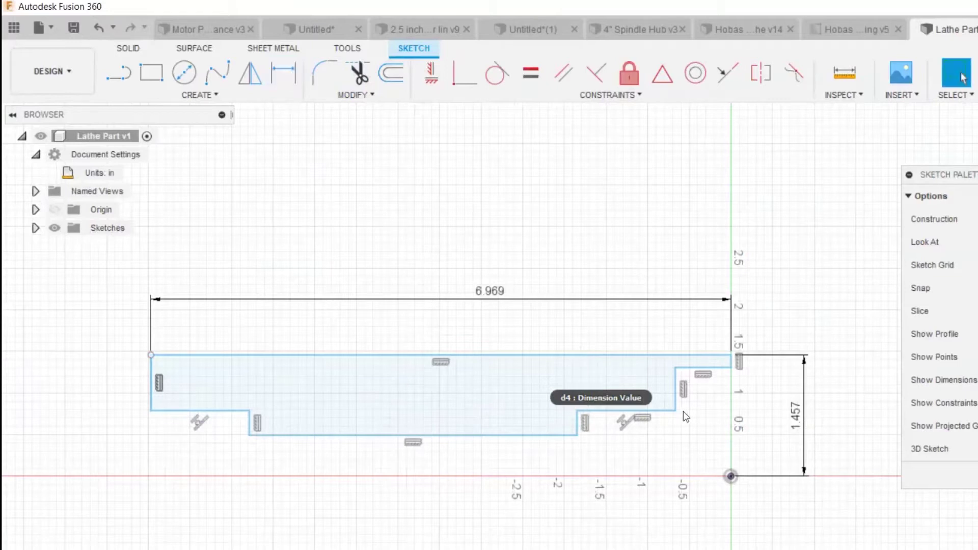
key("ctrl+z")
Dimension the central bore line's height from the origin
key("d")
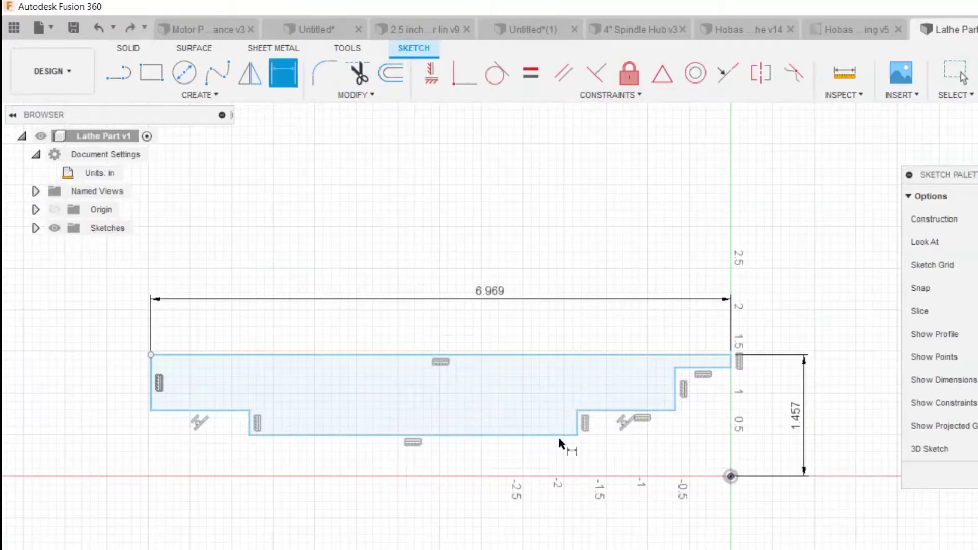
left_click(561, 436)
left_click(731, 478)
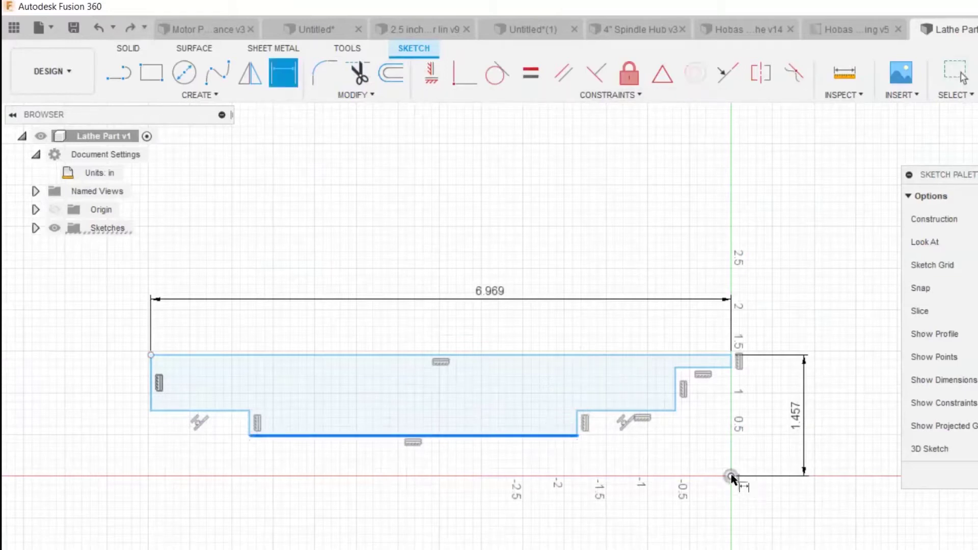
left_click(690, 500)
key("Return")
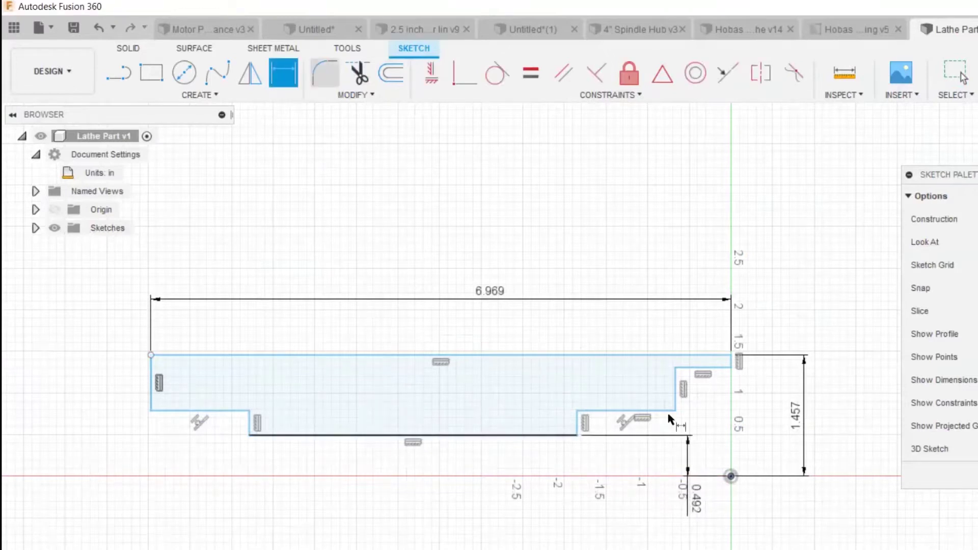
Dimension the height of the right intermediate bore line from the origin
scroll(657, 418, "up", 4)
left_click(614, 407)
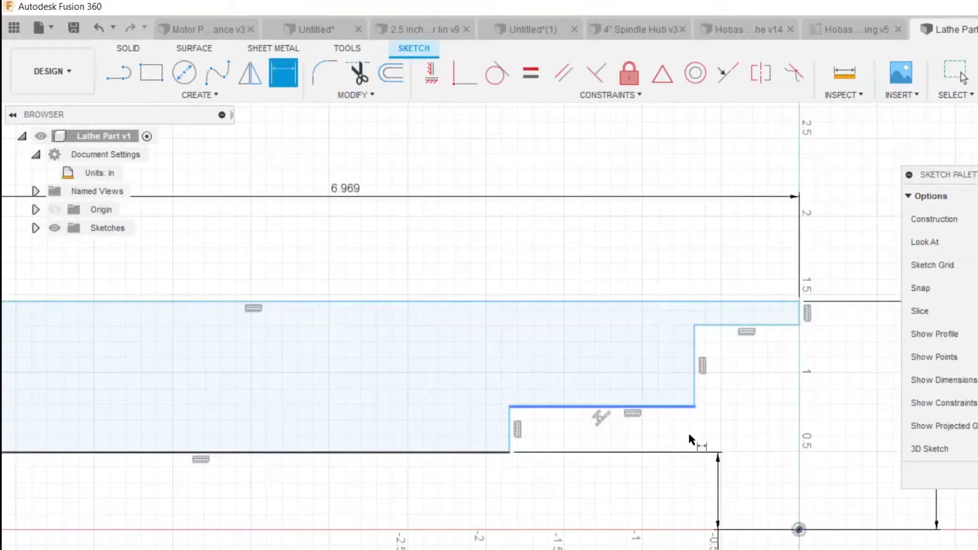
left_click(799, 530)
left_click(829, 475)
key("Return")
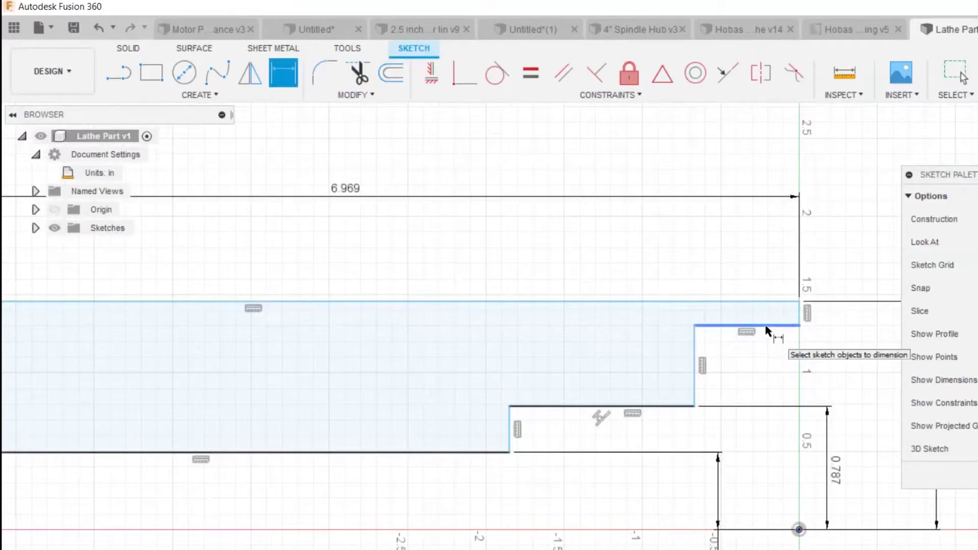
Dimension the height of the large counterbore line at the profile's right end from the origin
left_click(766, 330)
left_click(799, 530)
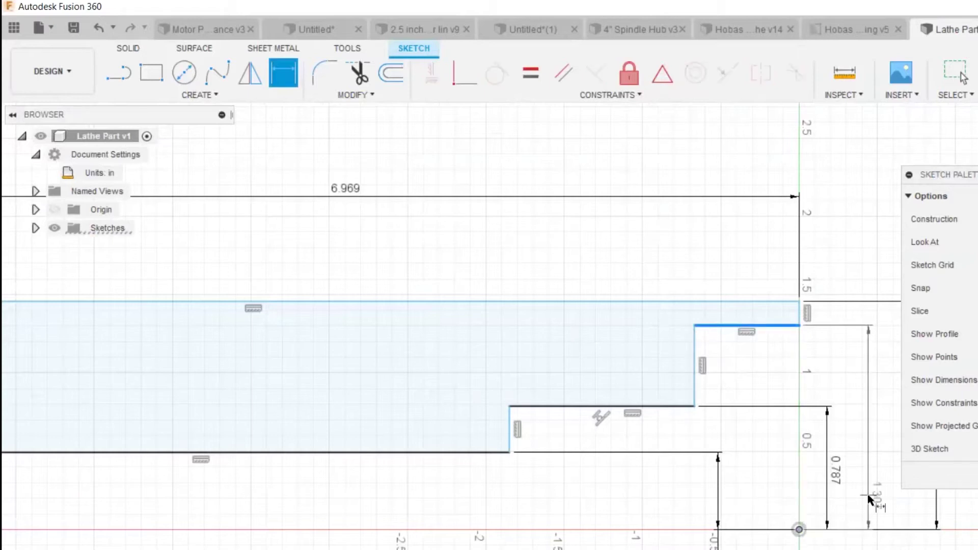
left_click(869, 499)
scroll(747, 472, "down", 4)
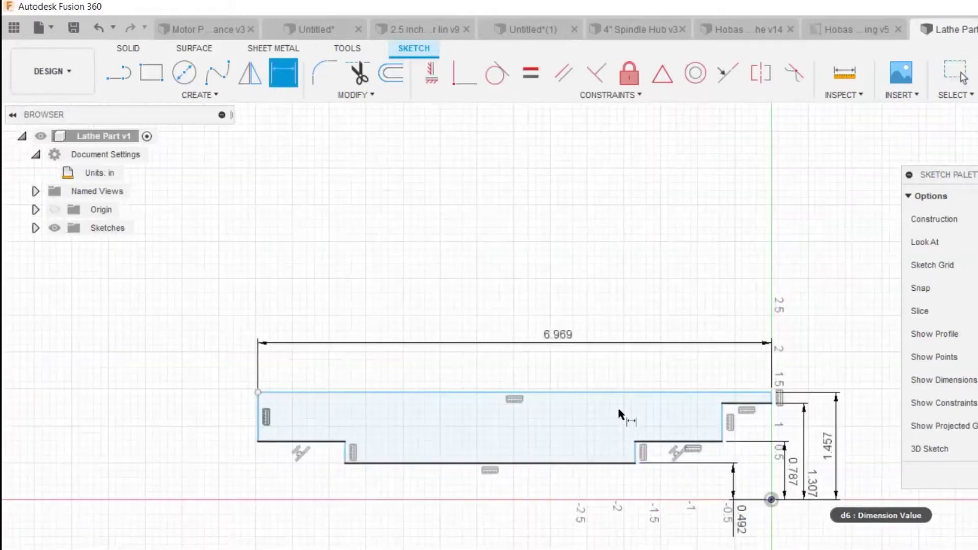
scroll(621, 415, "down", 1)
key("Escape")
scroll(362, 451, "up", 2)
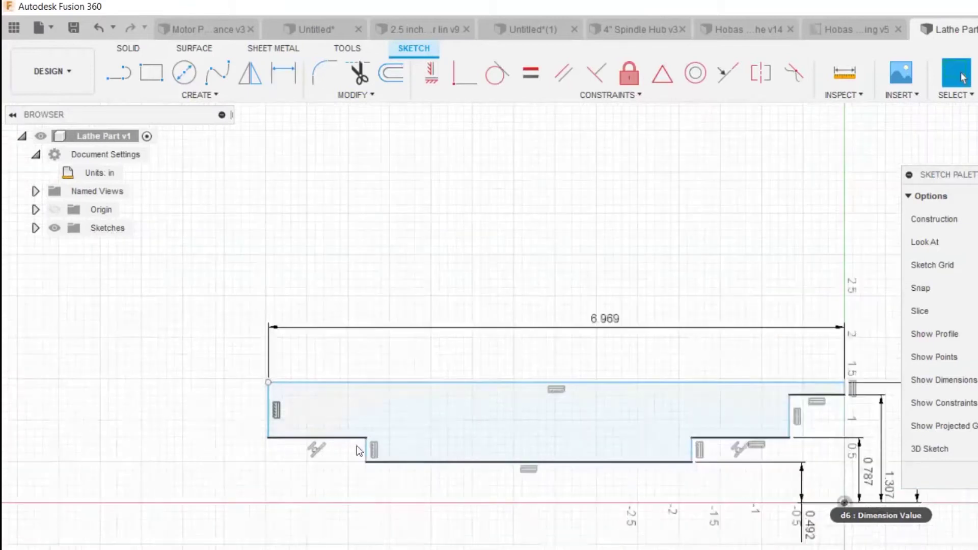
scroll(356, 445, "up", 2)
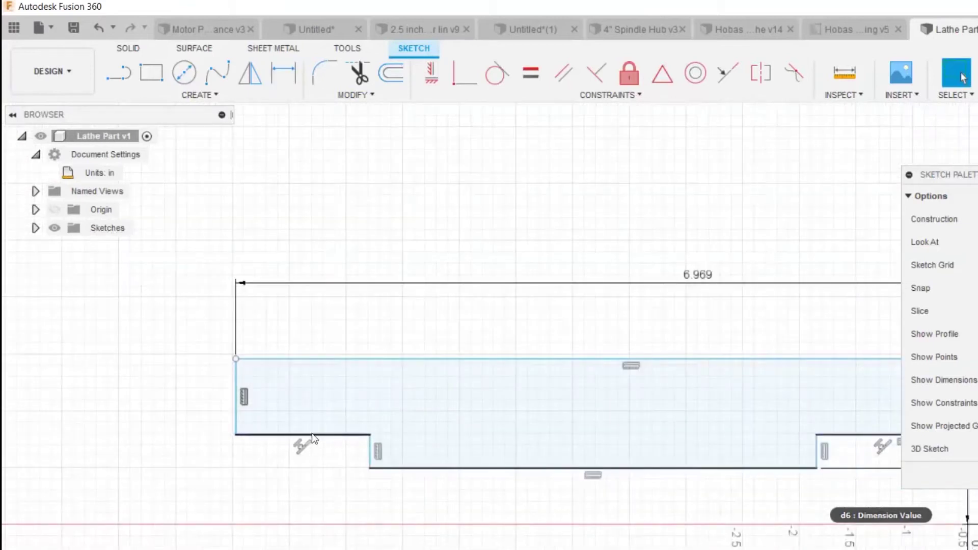
left_click(327, 433)
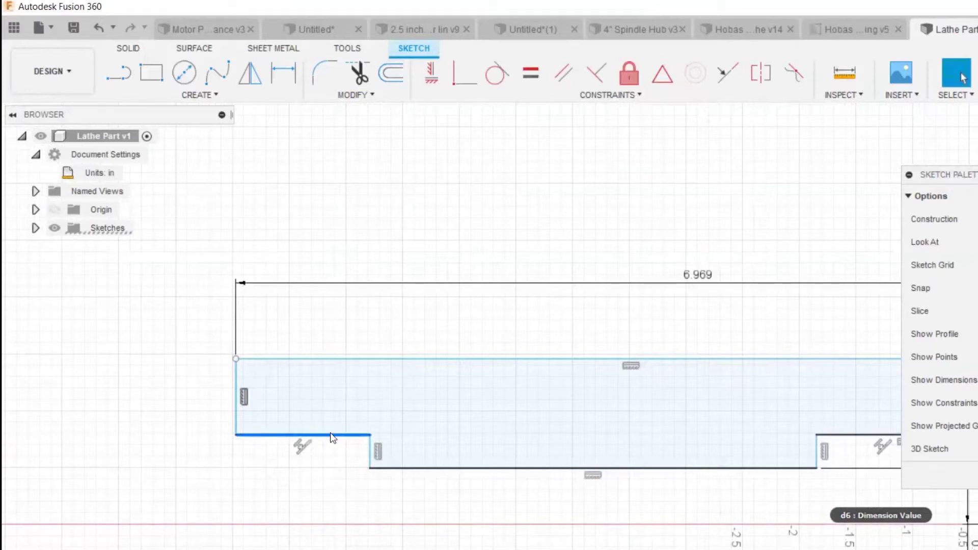
scroll(332, 406, "up", 2)
left_click(442, 480, "shift")
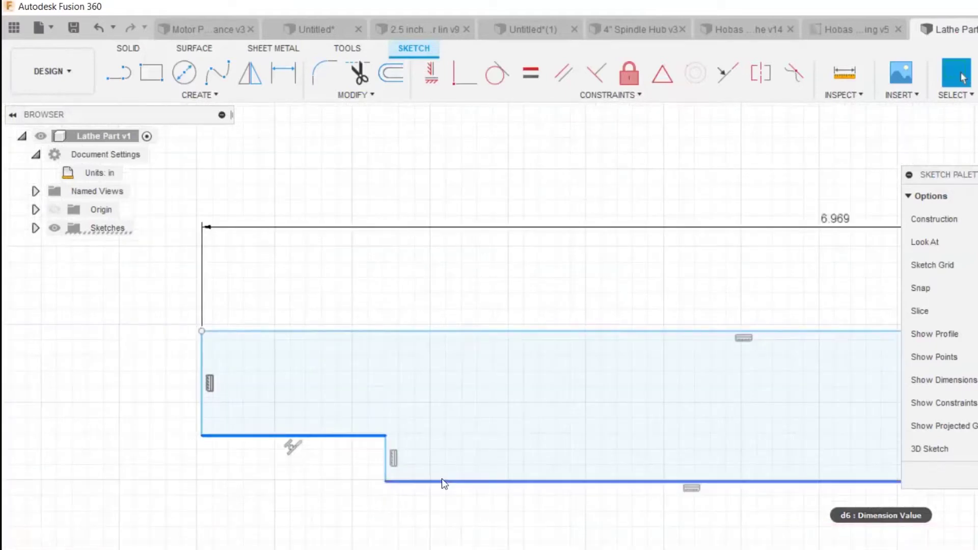
key("Escape")
Dimension the height of the left intermediate bore line from the origin as a driven dimension
scroll(394, 413, "down", 2)
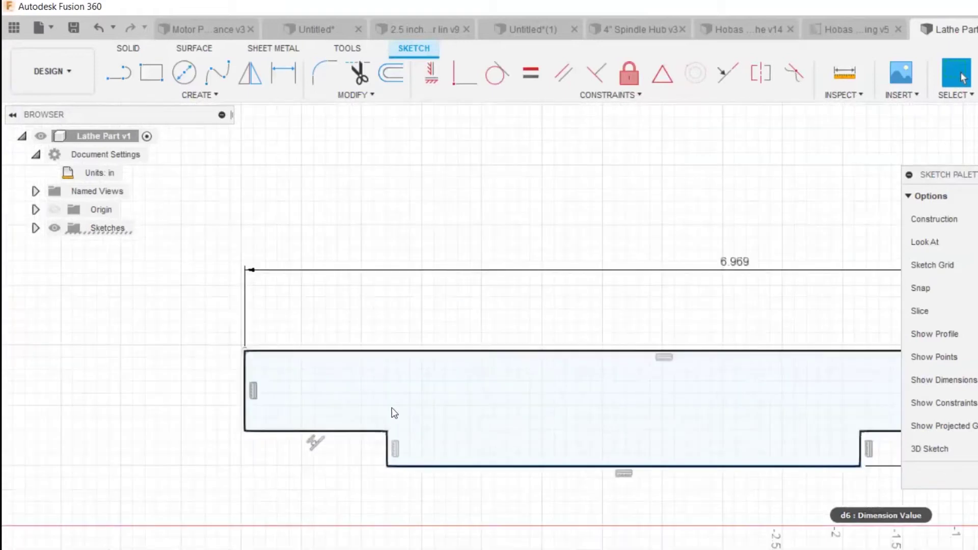
scroll(395, 413, "down", 2)
key("d")
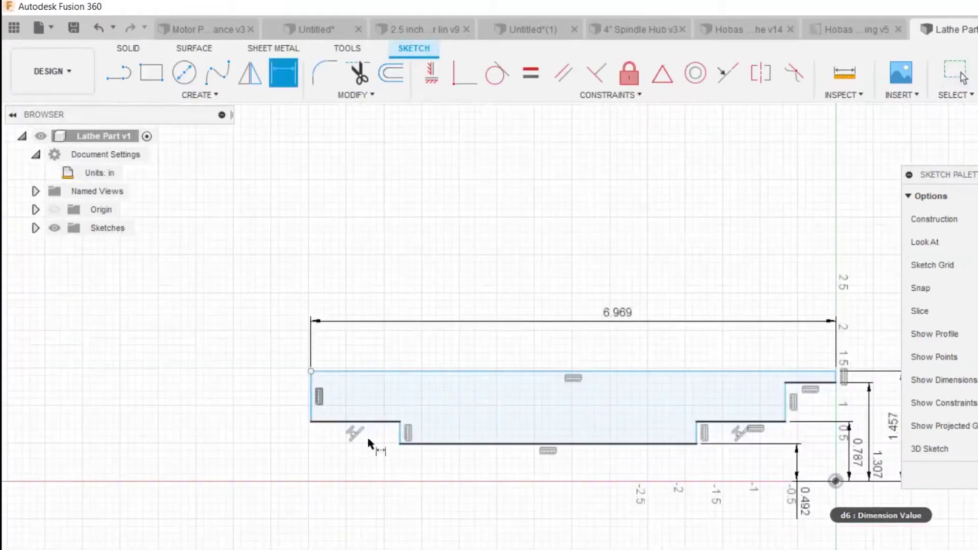
left_click(366, 422)
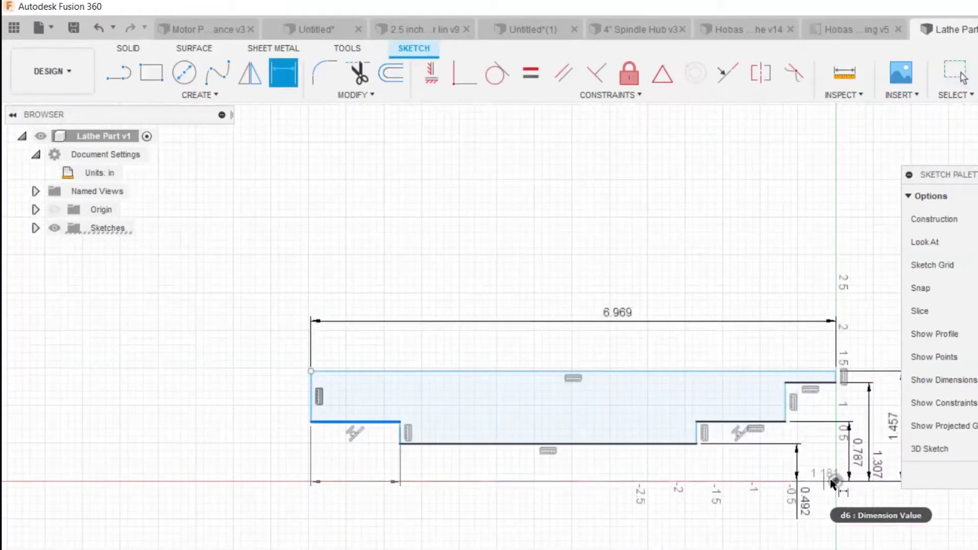
left_click(366, 463)
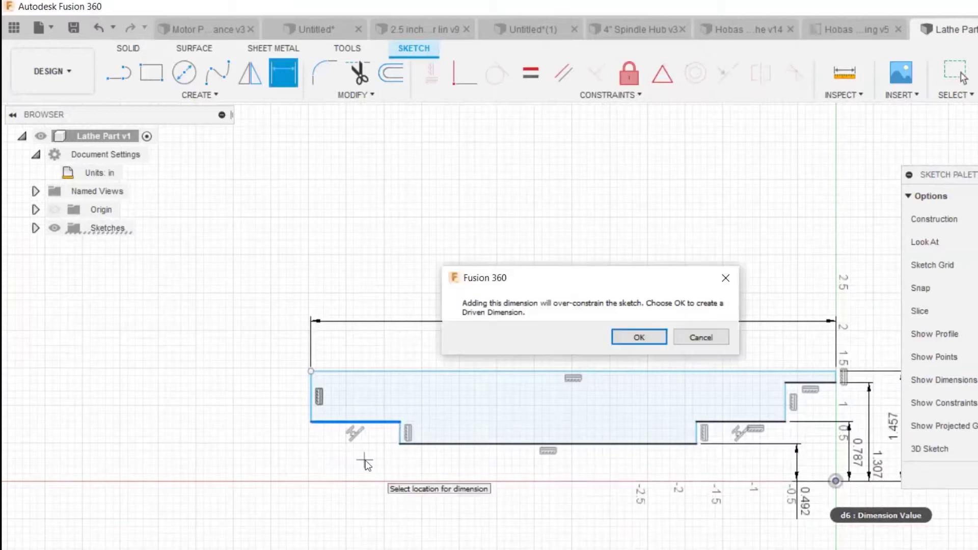
key("Return")
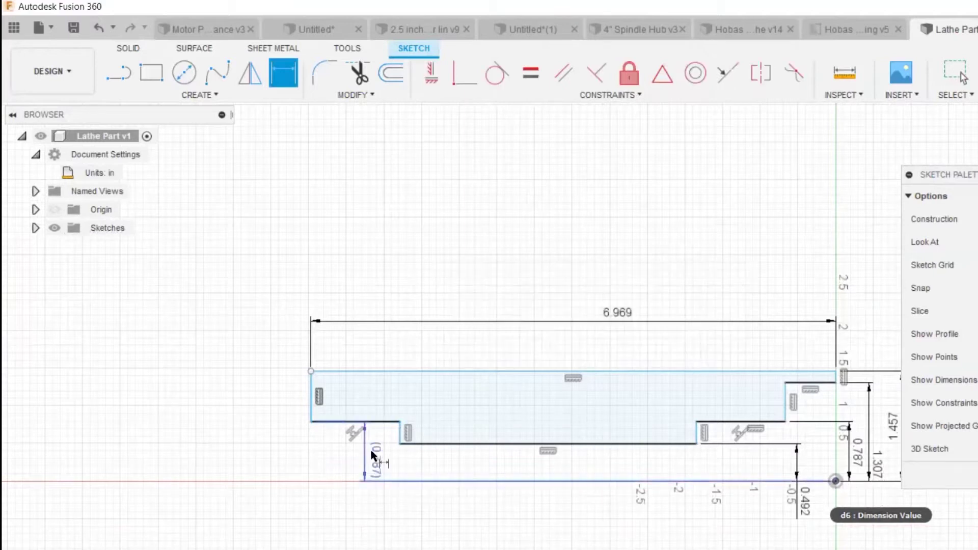
key("Escape")
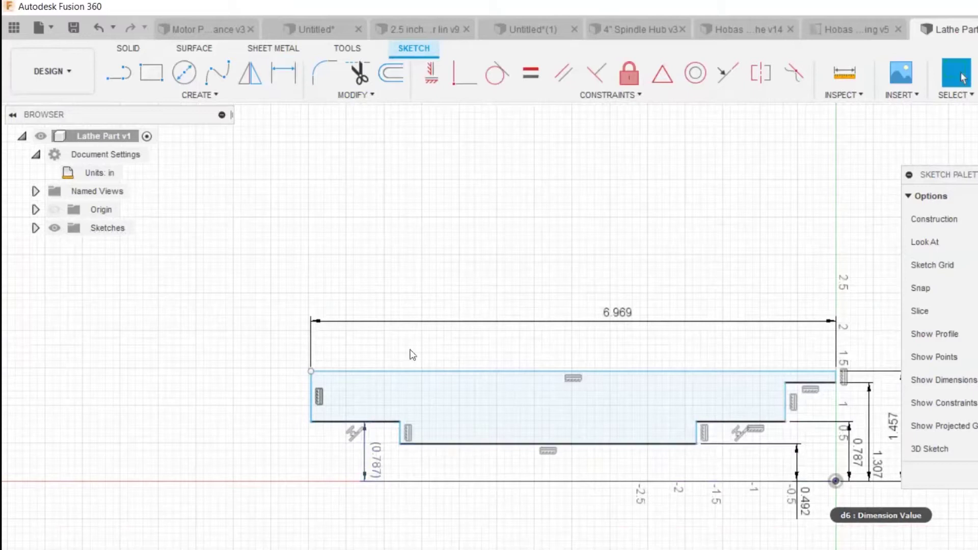
Revolve the closed profile 360 degrees about the horizontal red origin axis to form the solid lathe part
scroll(412, 355, "down", 3)
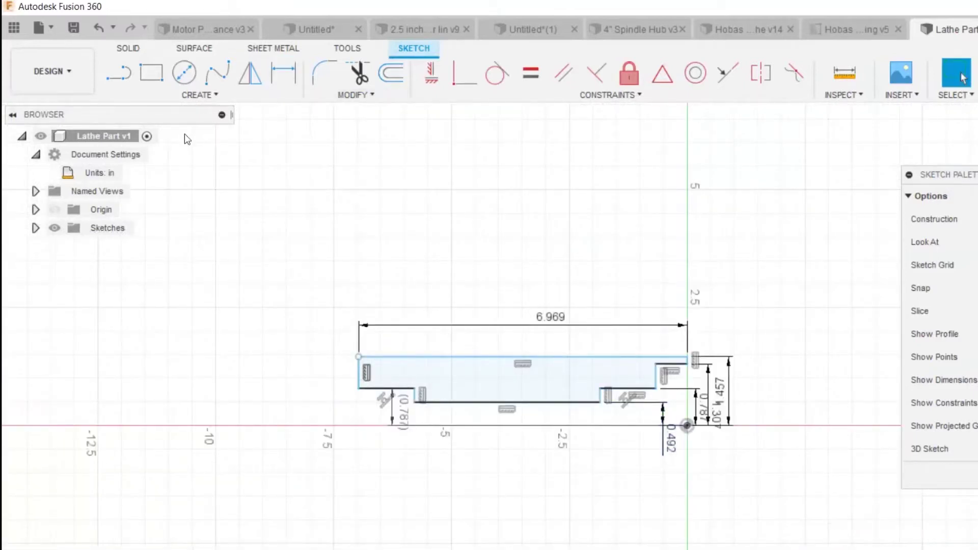
left_click(124, 49)
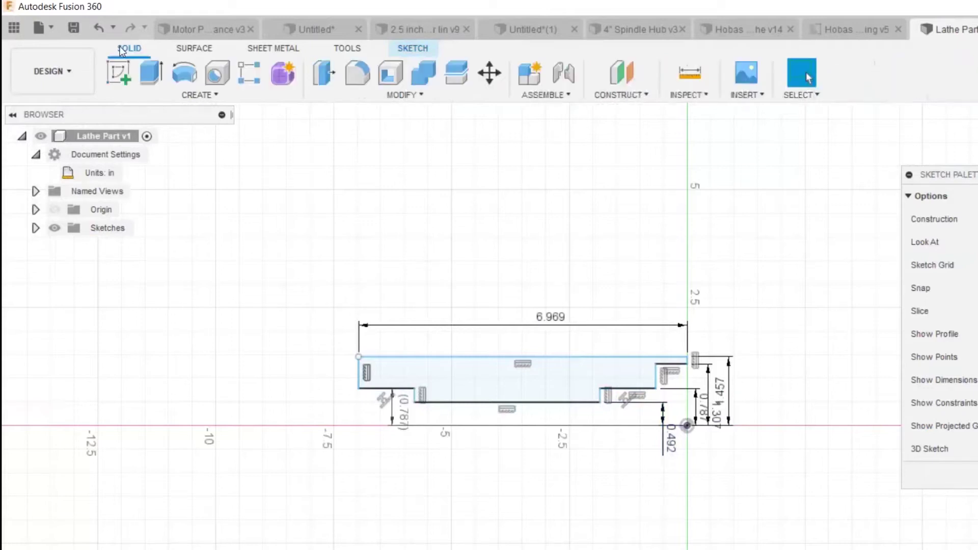
left_click(177, 75)
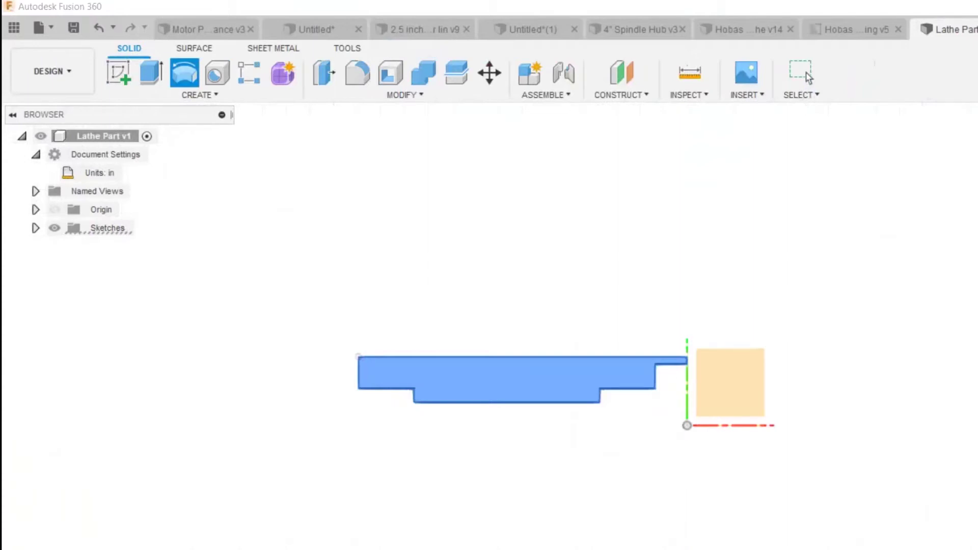
left_click(762, 426)
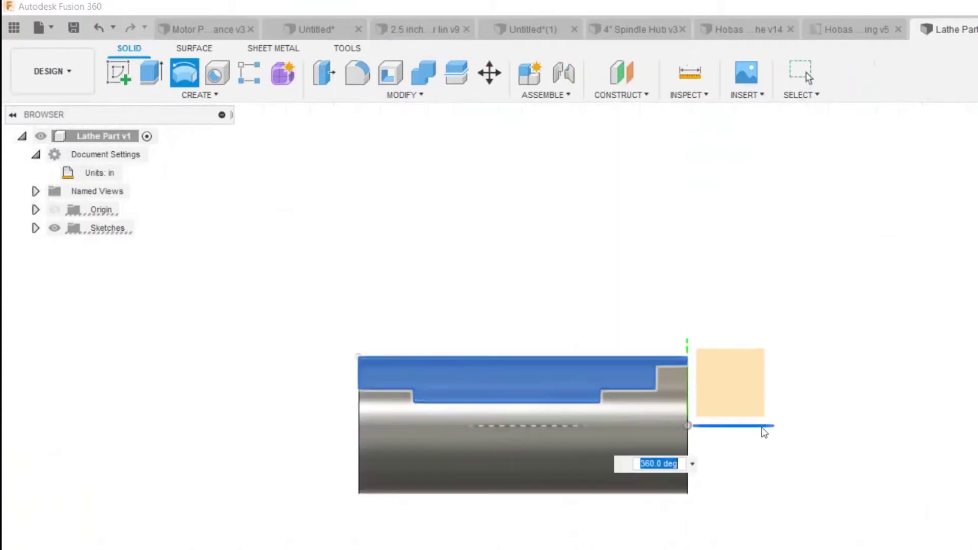
middle_click_drag(589, 345, 509, 338, "shift")
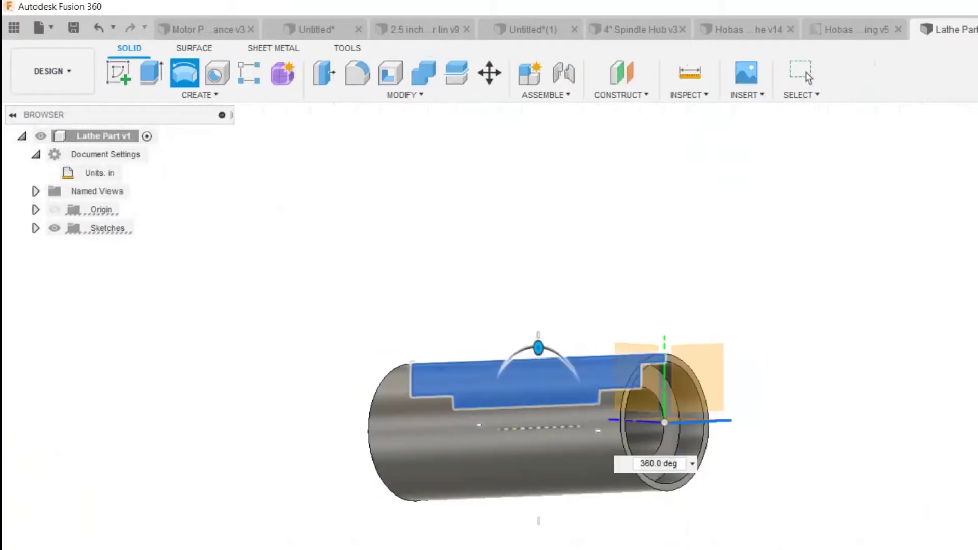
left_click(808, 77)
mouse_move(589, 346)
middle_mouse_down("shift")
mouse_move(749, 334)
mouse_move(713, 382)
mouse_move(637, 387)
middle_mouse_up("shift")
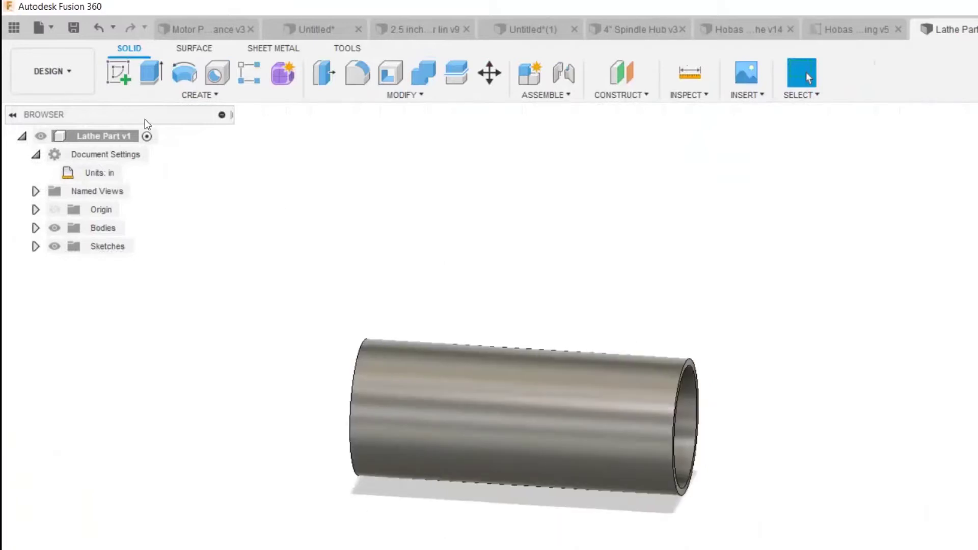
Chamfer the outer edges at both ends and the edges of the counterbore, intermediate bores and central bore by 0.01 in
left_click(445, 97)
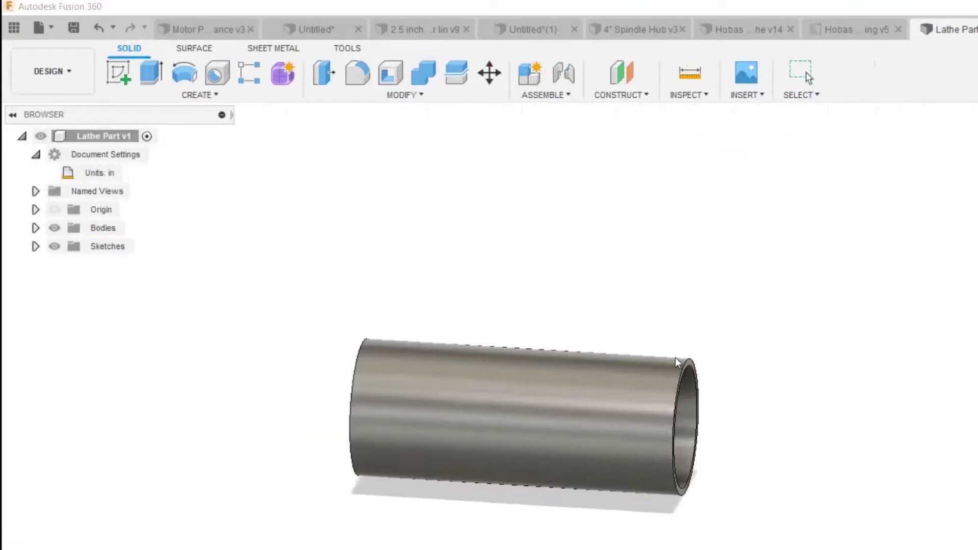
scroll(708, 352, "up", 3)
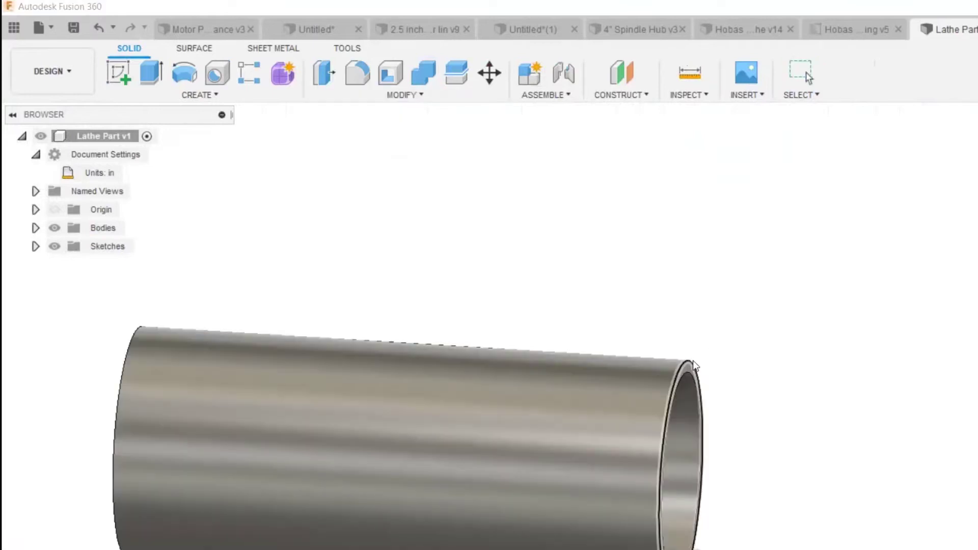
left_click(694, 364)
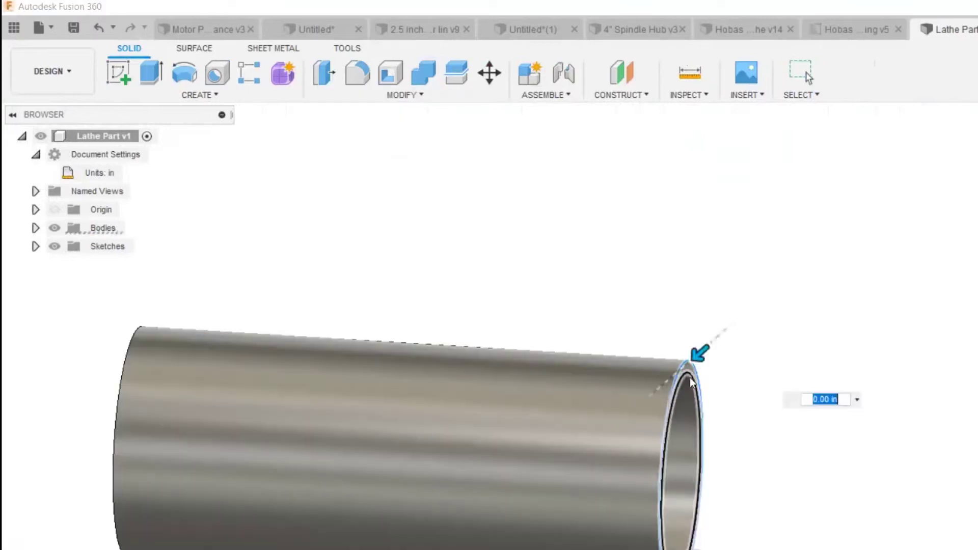
left_click(140, 343)
mouse_move(589, 347)
middle_mouse_down("shift")
mouse_move(539, 352)
mouse_move(654, 499)
middle_mouse_up("shift")
left_click(655, 499)
middle_click_drag(585, 343, 738, 349, "shift")
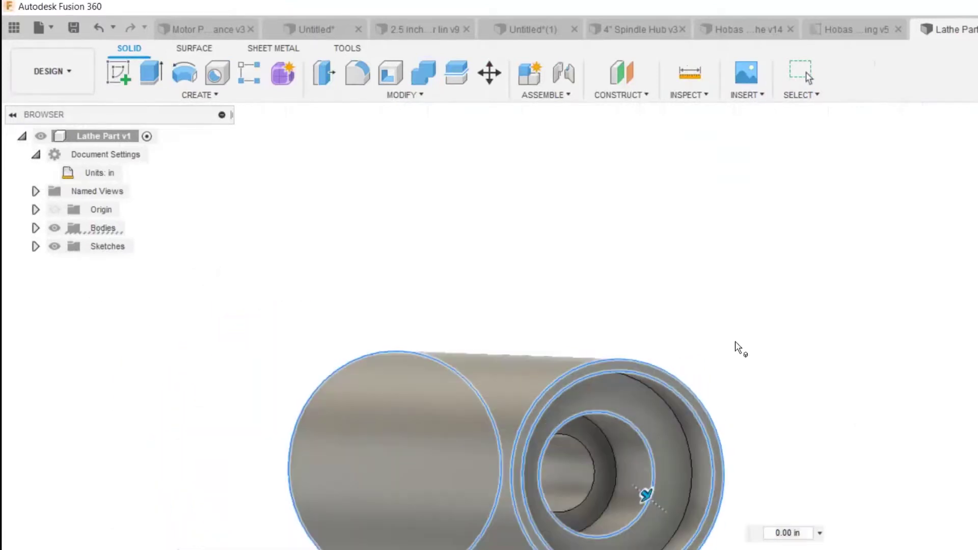
left_click(593, 466)
middle_click_drag(591, 466, 779, 469, "shift")
middle_click_drag(489, 364, 541, 365, "shift")
left_click(344, 444)
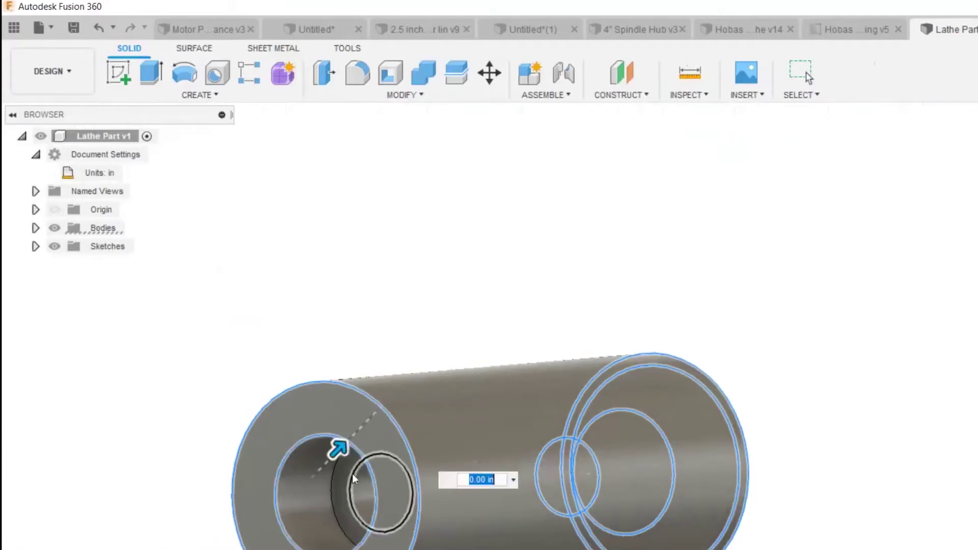
left_click(353, 475)
scroll(695, 395, "down", 3)
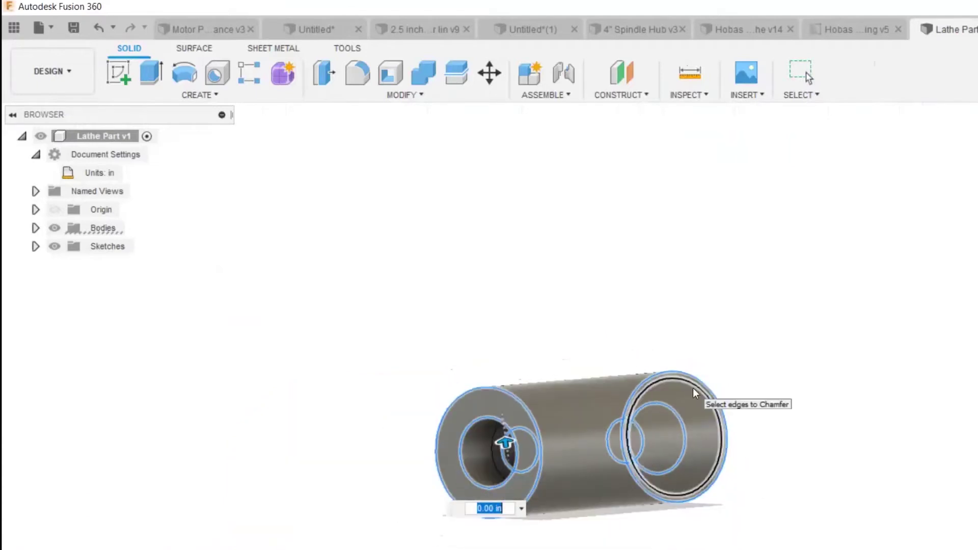
type(".01")
key("Return")
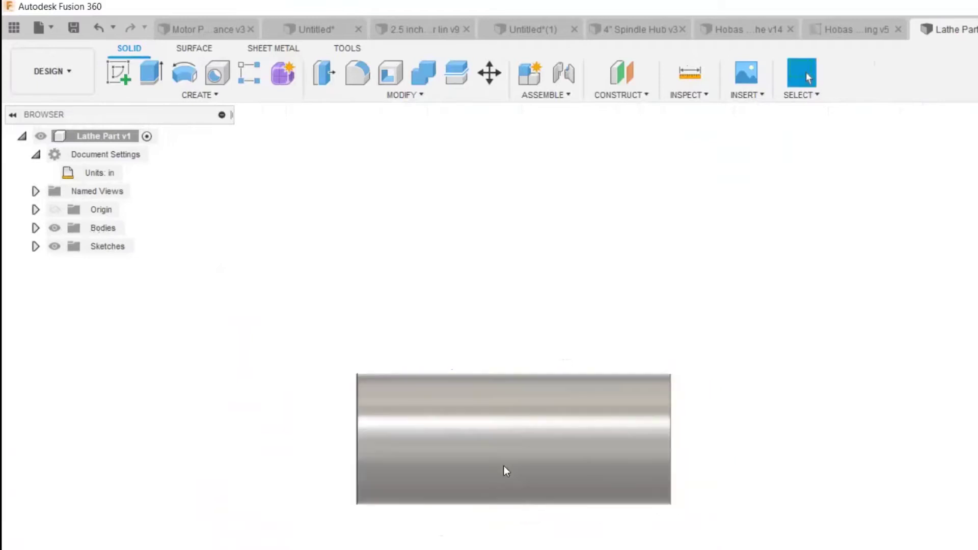
Examine the chamfered edges at the counterbored end and inside the stepped bore
scroll(503, 466, "down", 3)
scroll(501, 397, "up", 3)
scroll(482, 373, "down", 2)
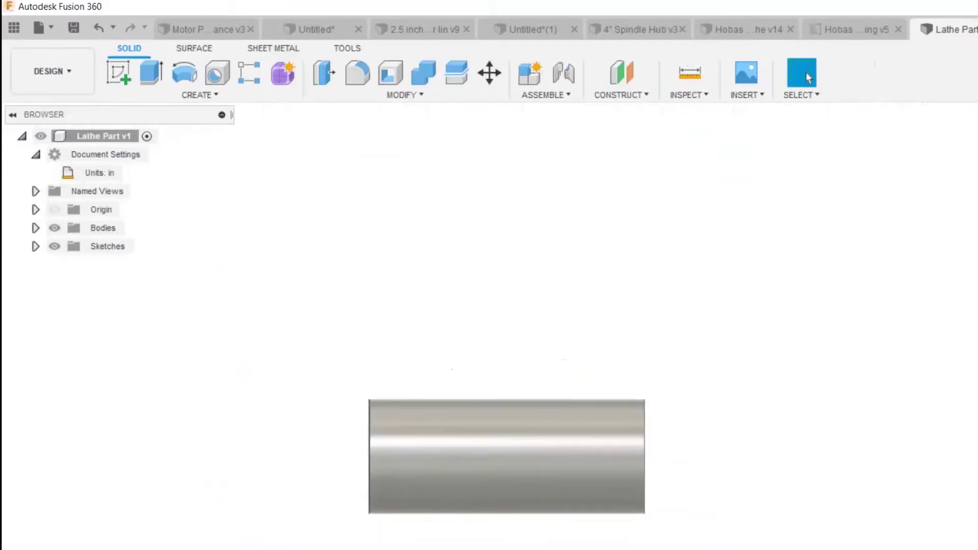
scroll(474, 526, "up", 5)
middle_click_drag(585, 339, 726, 356, "shift")
scroll(750, 347, "up", 4)
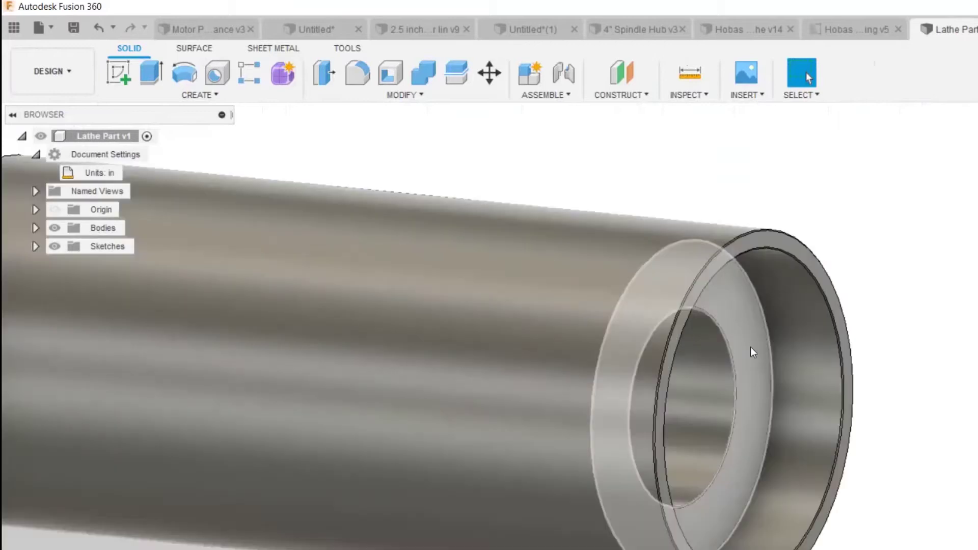
scroll(750, 347, "up", 6)
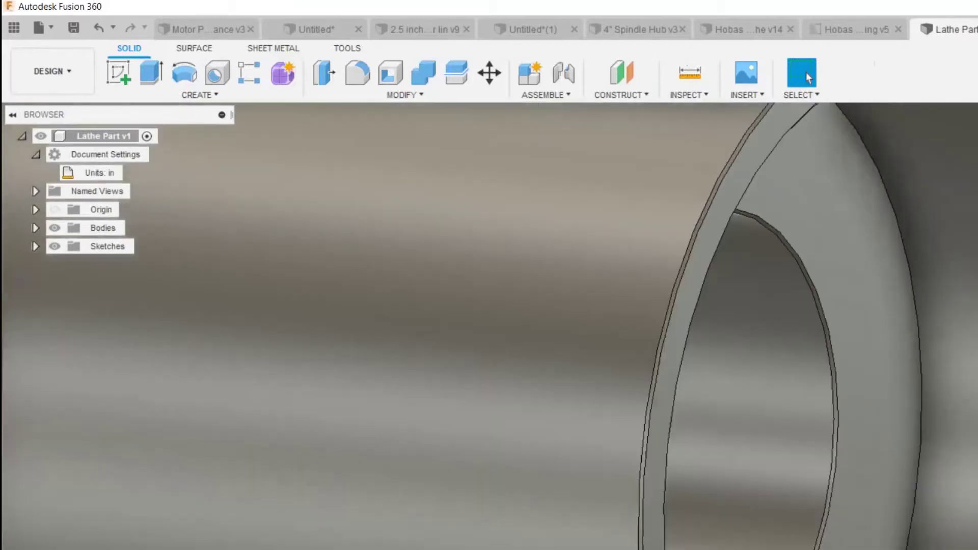
scroll(750, 346, "down", 1)
middle_click_drag(726, 347, 590, 347, "shift")
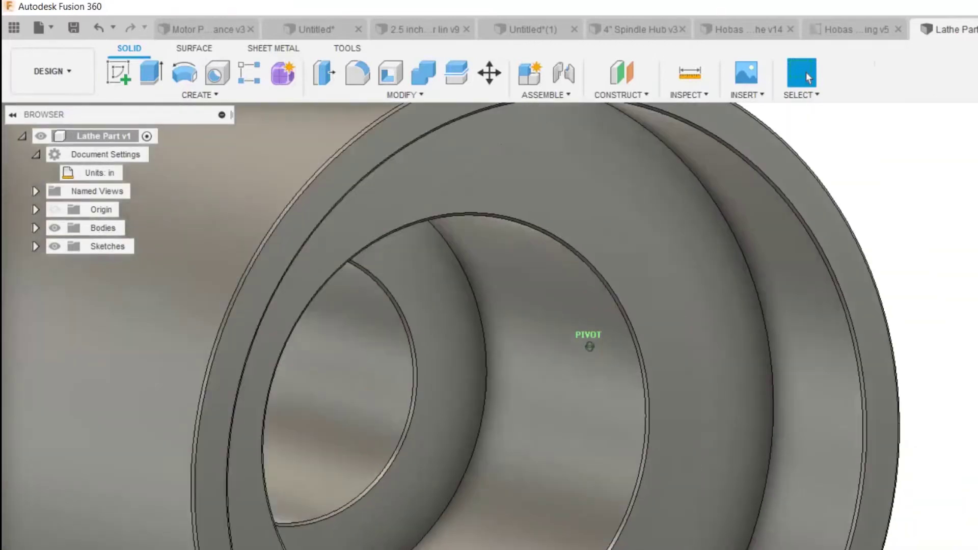
scroll(673, 395, "down", 2)
scroll(494, 352, "up", 1)
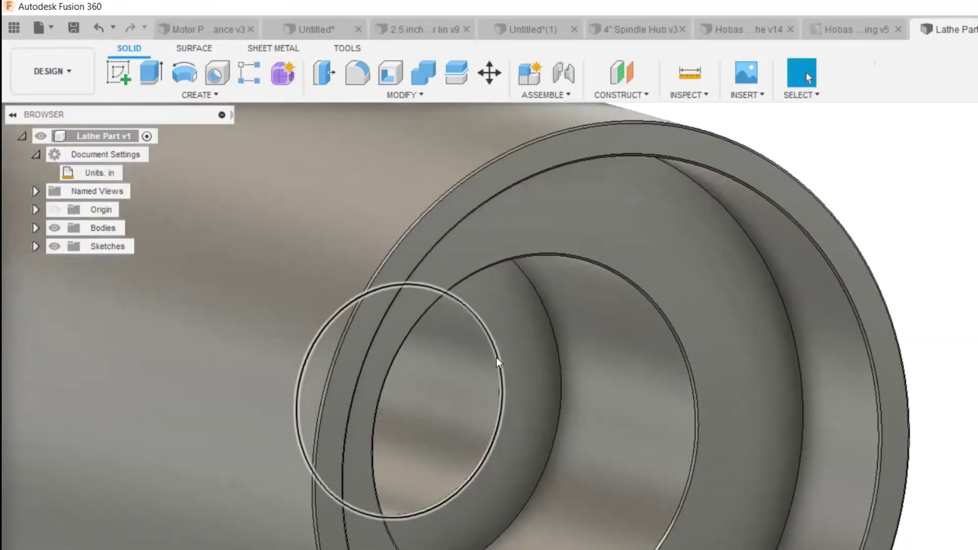
scroll(496, 359, "up", 1)
scroll(514, 325, "down", 5)
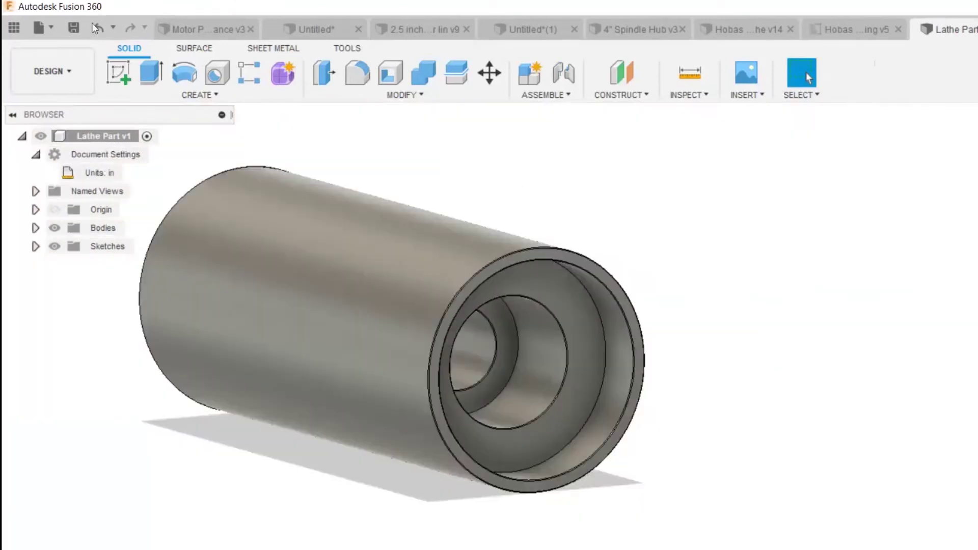
Save the part as a new version with the description "User Saved"
left_click(74, 28)
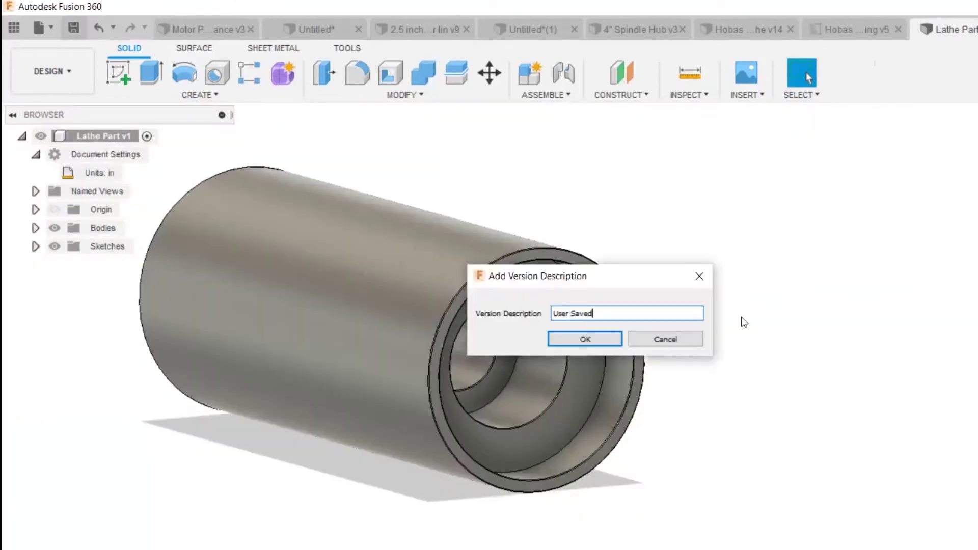
left_click(574, 337)
scroll(709, 341, "down", 2)
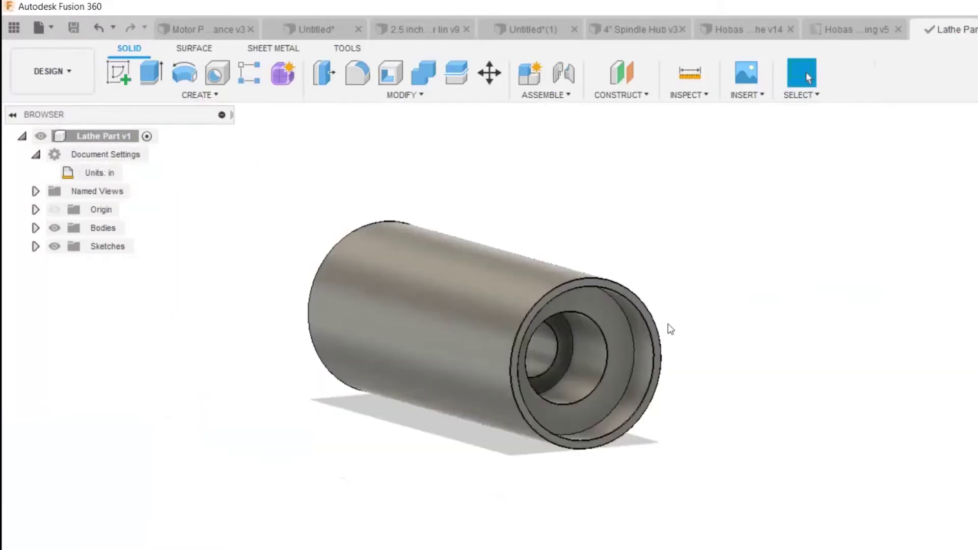
scroll(667, 329, "down", 2)
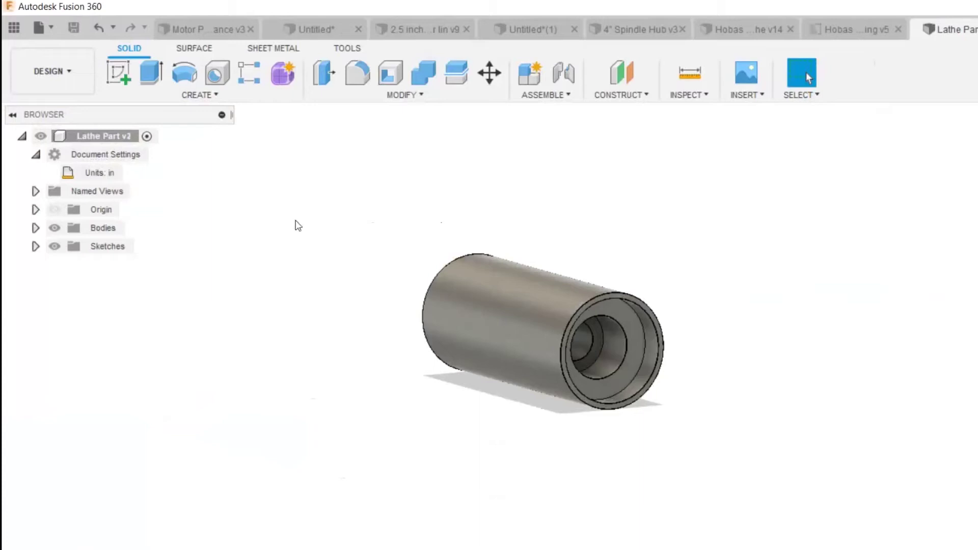
Switch to the Manufacture workspace and start a new setup for the lathe part
left_click(53, 74)
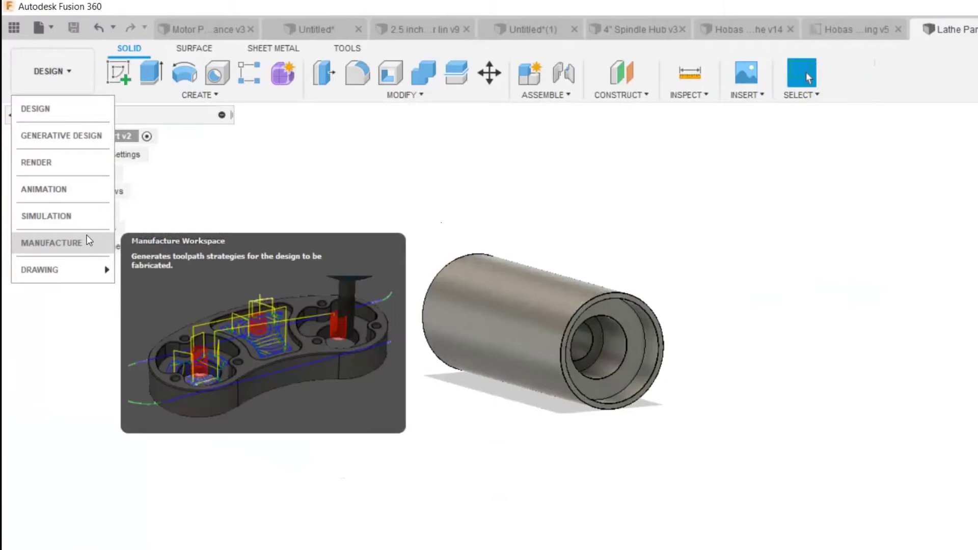
left_click(95, 243)
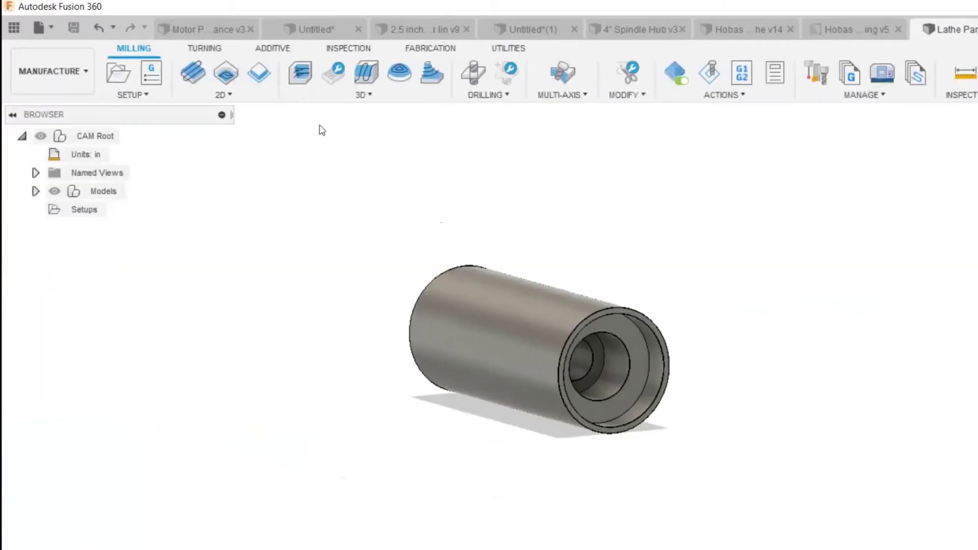
left_click(123, 74)
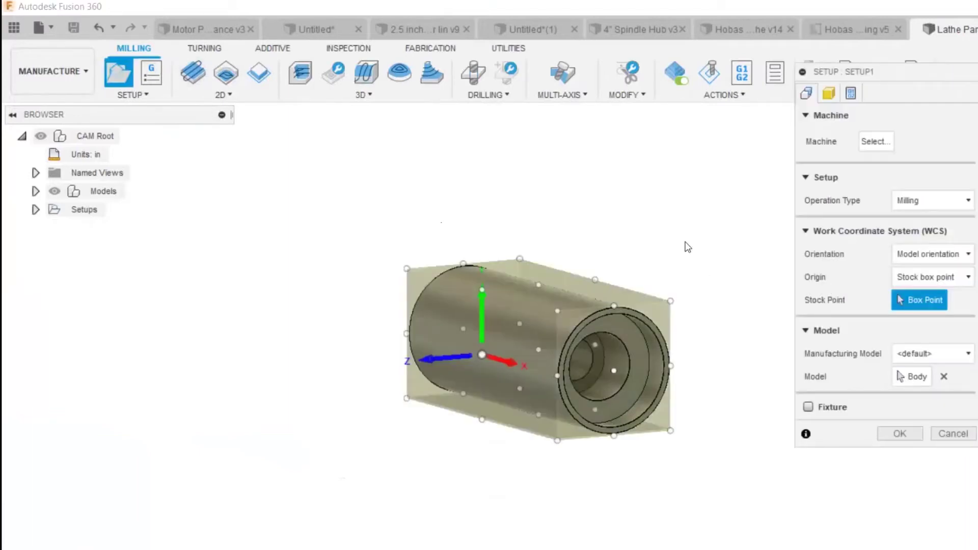
Set the setup's operation type to Turning or mill/turn and take the Z axis from the outer chamfer face at the counterbored end
left_click(912, 203)
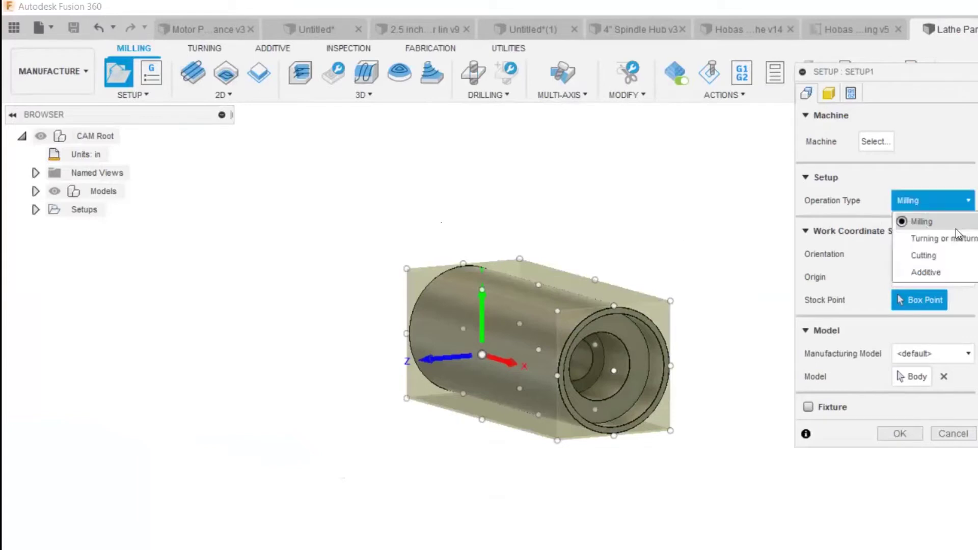
key("Escape")
key("Down")
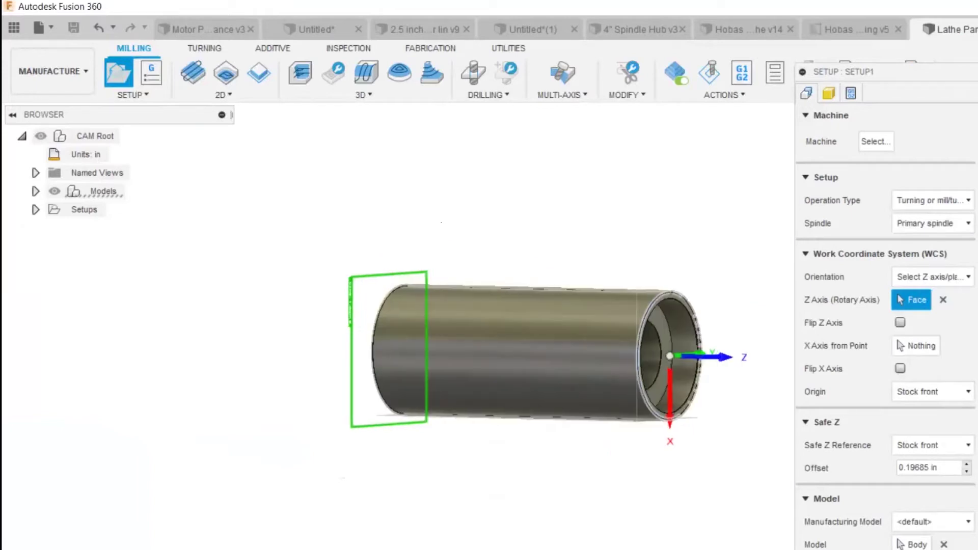
Set the work coordinate system origin to Model front
scroll(680, 362, "up", 4)
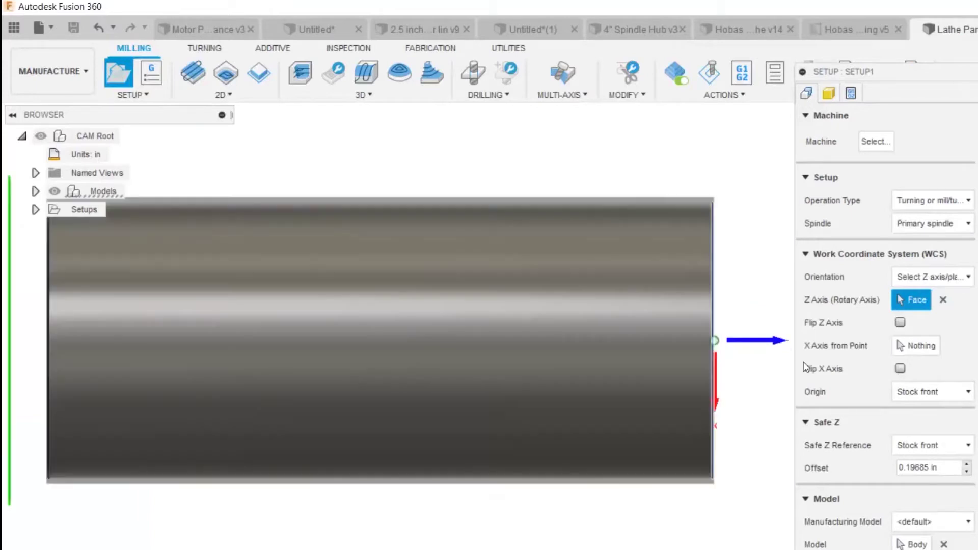
scroll(653, 328, "up", 6)
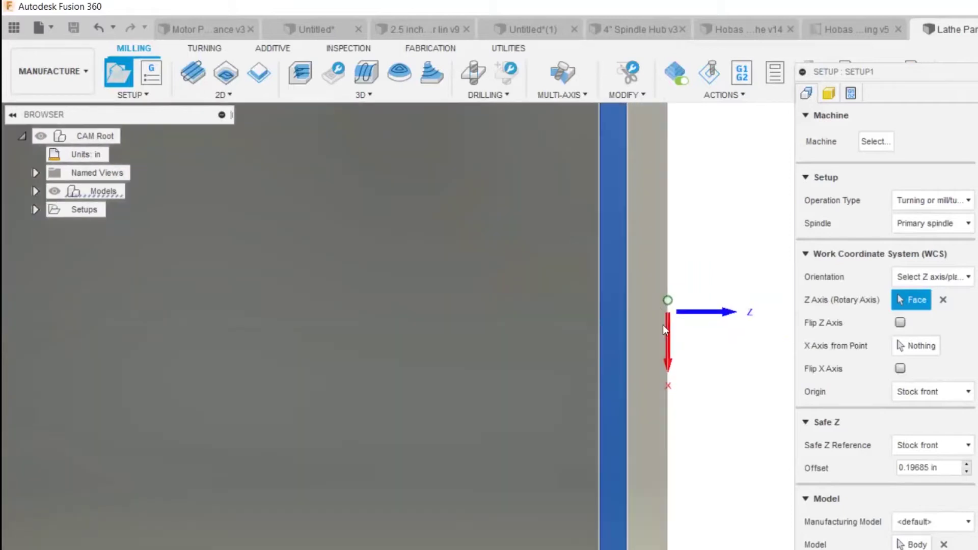
scroll(663, 328, "up", 2)
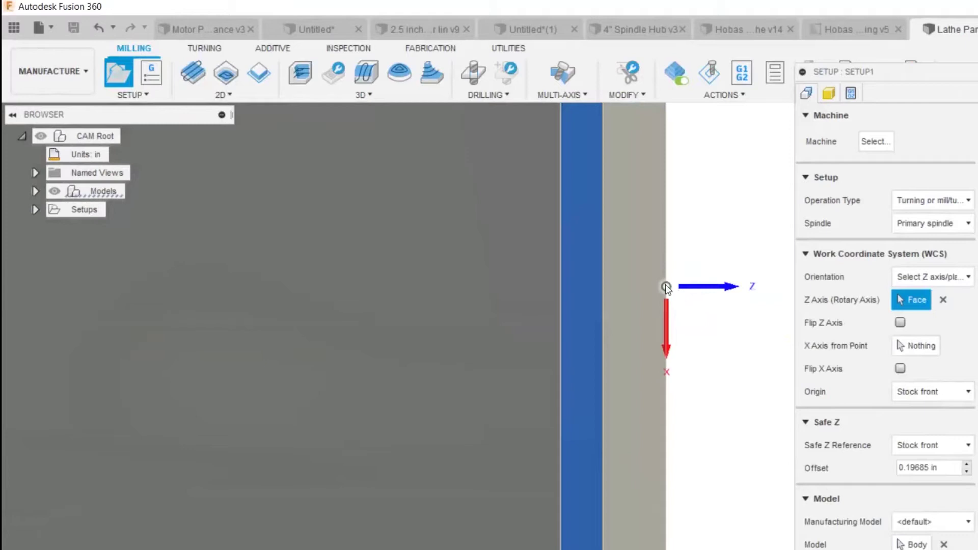
scroll(665, 285, "down", 3)
left_click(912, 396)
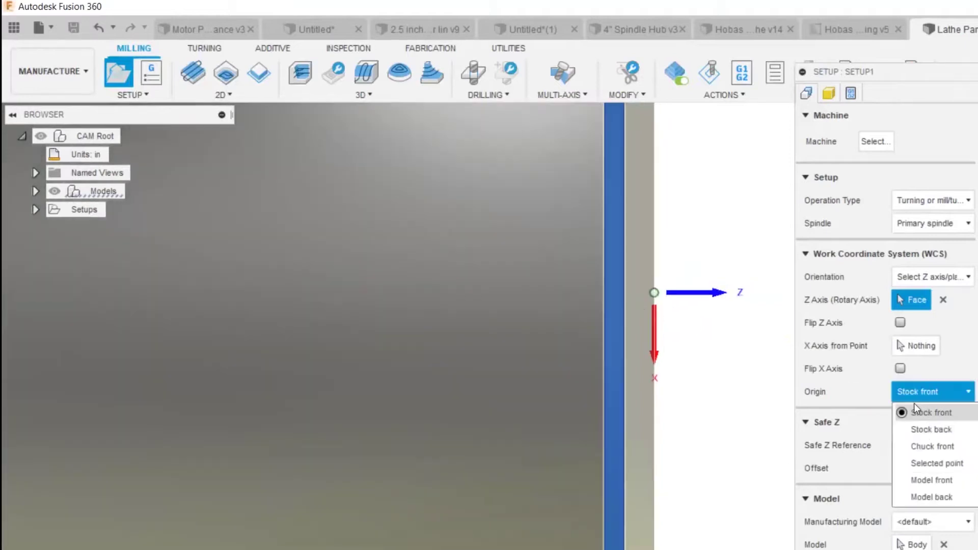
left_click(950, 478)
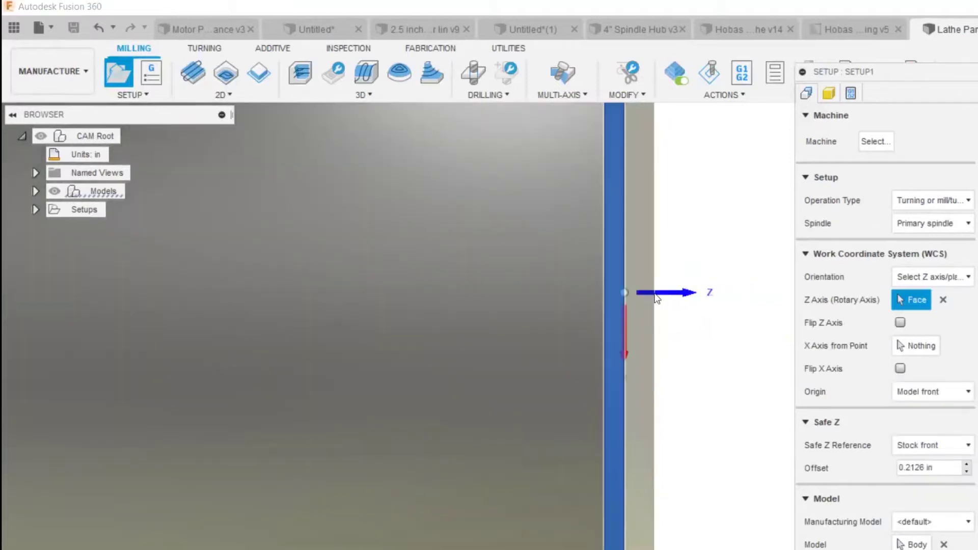
Examine the origin and the X and Z axis directions relative to the model's front face and the surrounding stock
scroll(675, 315, "down", 4)
scroll(683, 324, "down", 4)
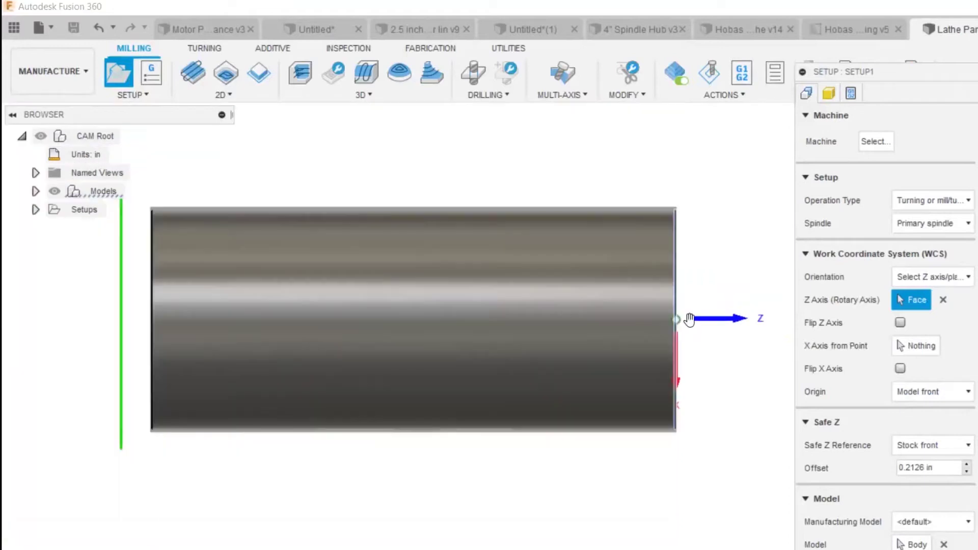
scroll(708, 285, "up", 4)
middle_click_drag(673, 321, 656, 346)
scroll(647, 366, "up", 4)
scroll(653, 368, "down", 5)
mouse_move(589, 362)
middle_mouse_down("shift")
mouse_move(606, 354)
mouse_move(535, 353)
middle_mouse_up("shift")
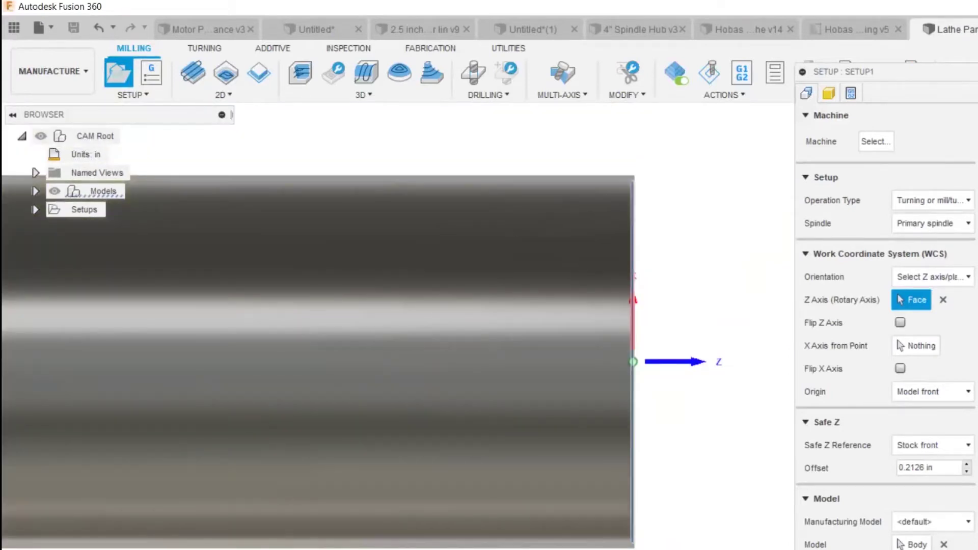
middle_click_drag(713, 360, 719, 361, "shift")
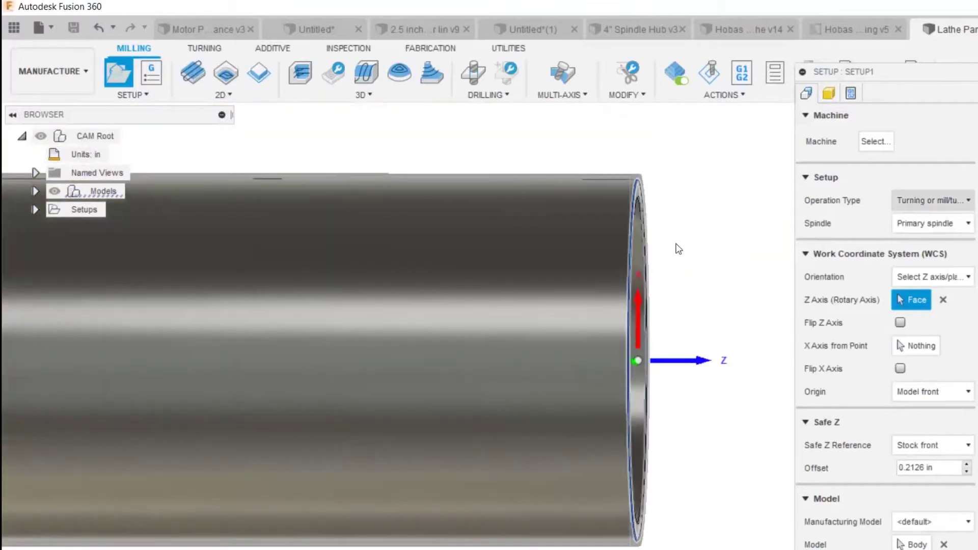
scroll(627, 310, "up", 3)
scroll(647, 357, "up", 5)
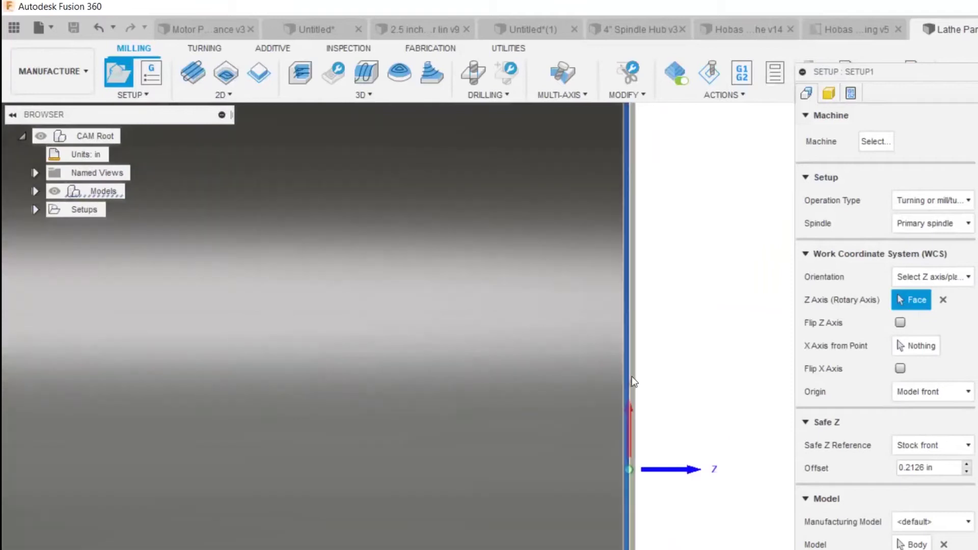
scroll(478, 309, "down", 5)
scroll(493, 417, "up", 5)
scroll(585, 244, "up", 3)
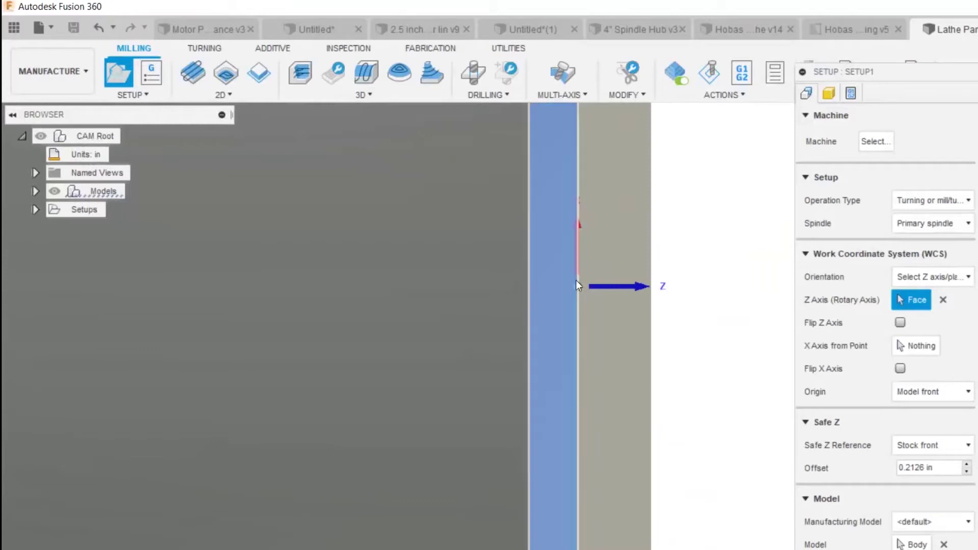
scroll(566, 337, "down", 2)
scroll(686, 357, "down", 10)
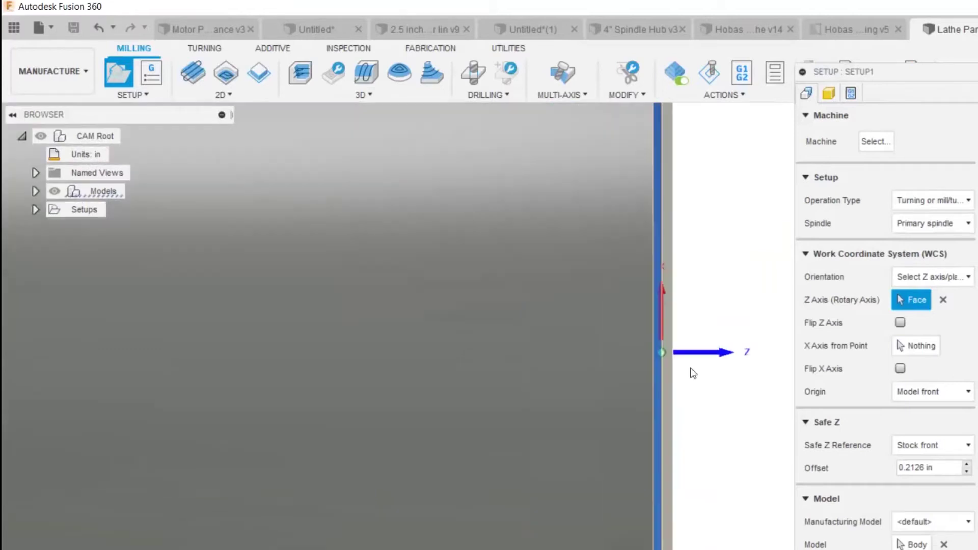
scroll(703, 346, "down", 5)
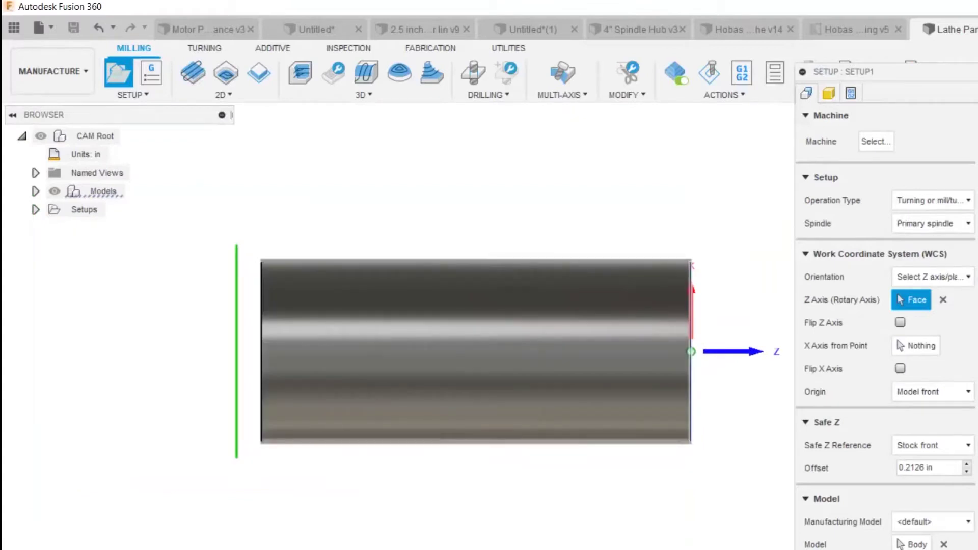
Switch to the Class Assignments document in the browser and review the dimensioned part drawing and the related tutorial links
key("alt+Tab")
scroll(480, 356, "up", 4)
scroll(480, 360, "down", 9)
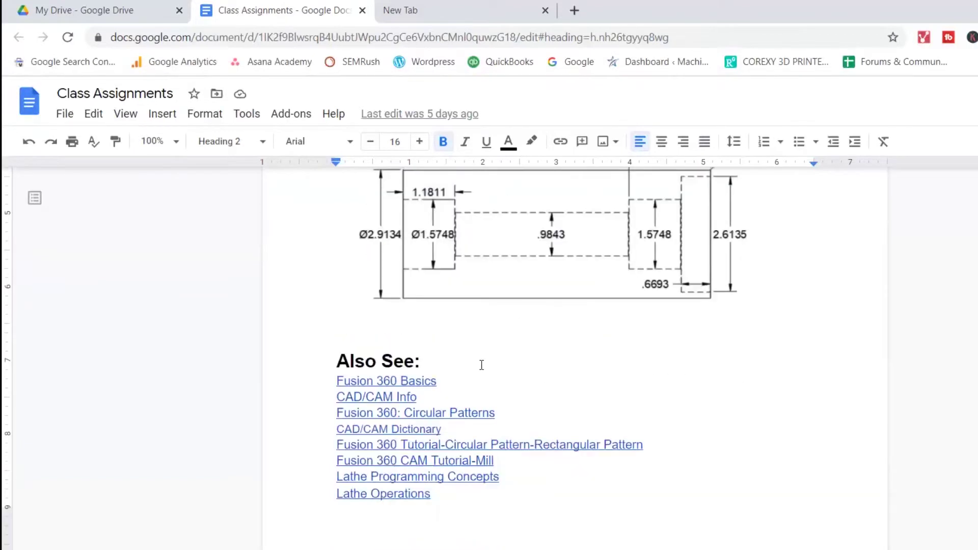
scroll(482, 365, "up", 5)
scroll(482, 366, "down", 15)
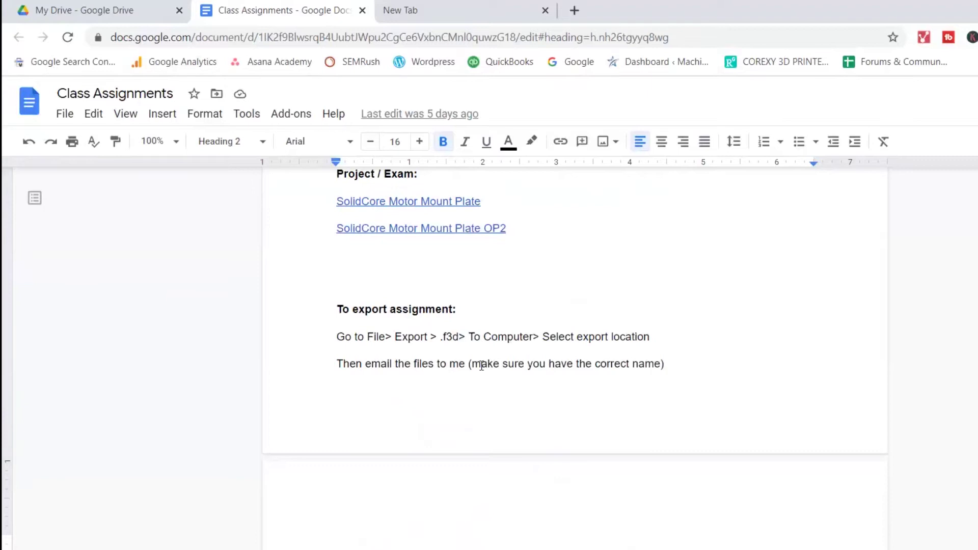
scroll(481, 365, "down", 15)
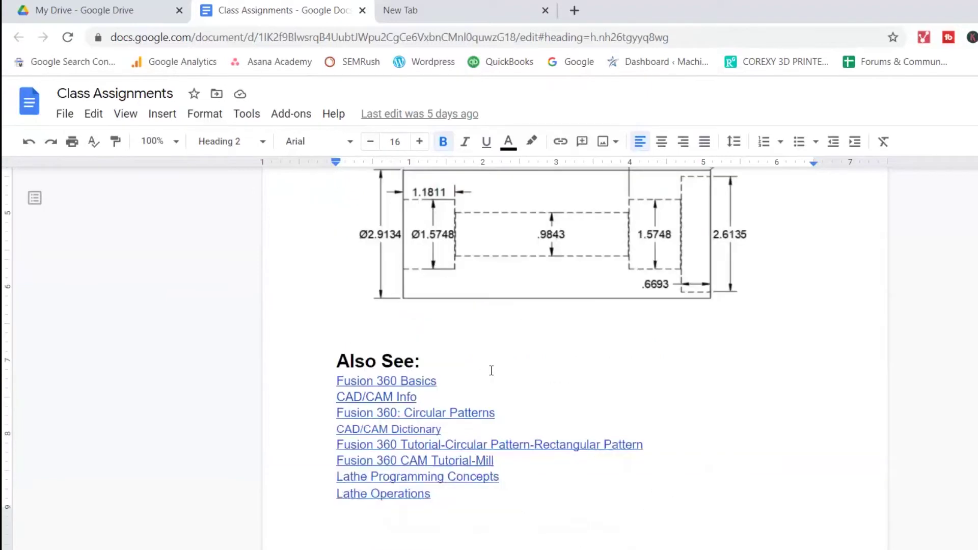
scroll(491, 373, "down", 2)
scroll(540, 363, "up", 5)
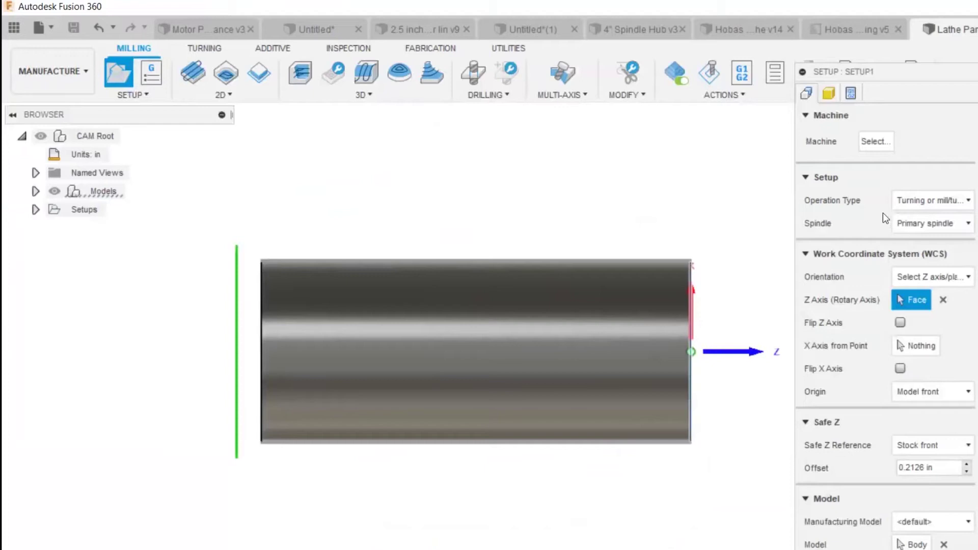
Open the setup's stock settings and choose Fixed size cylinder as the stock mode
left_click(828, 94)
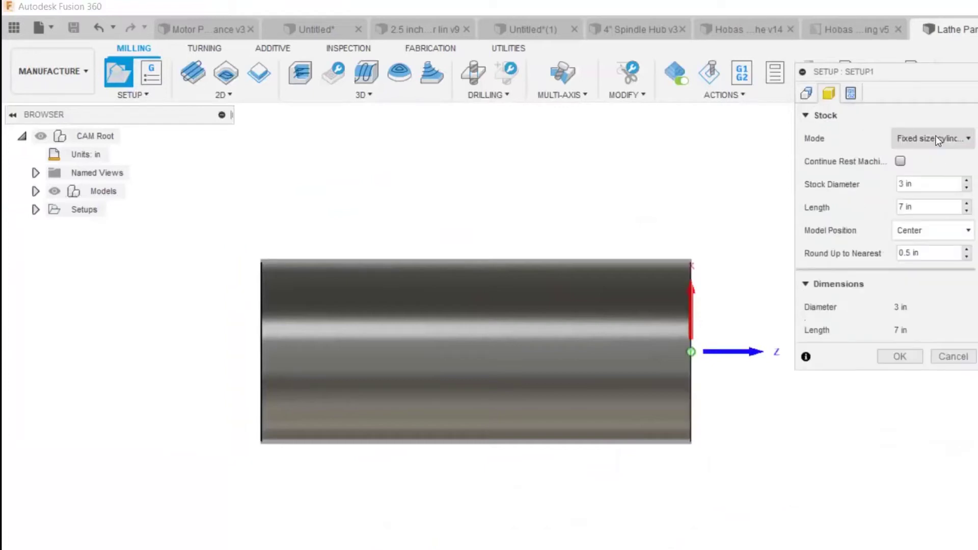
left_click(935, 136)
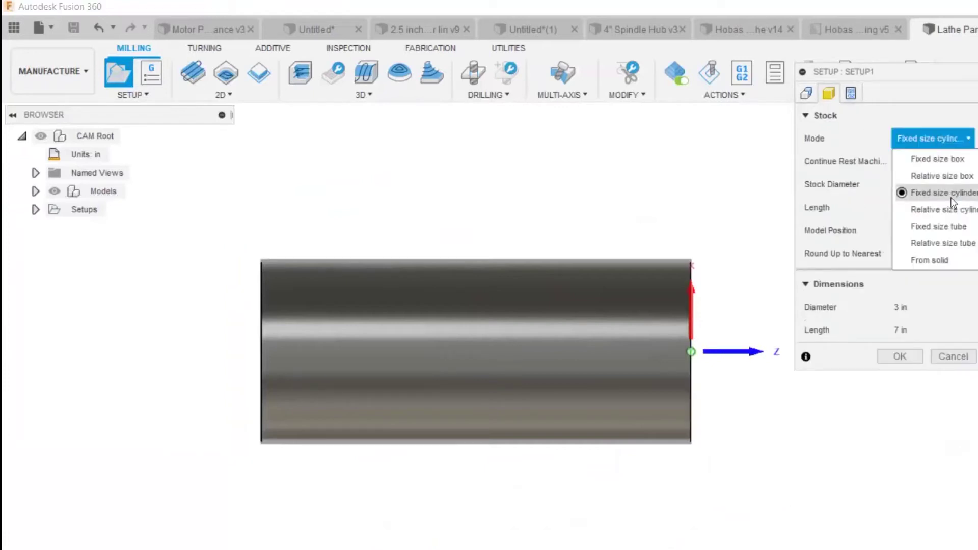
left_click(935, 193)
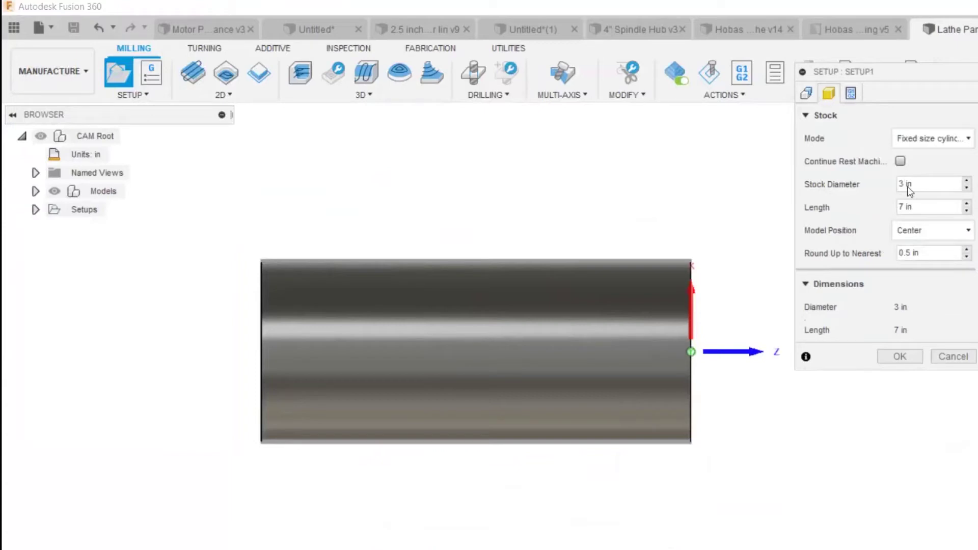
Examine the cylindrical stock around the part's outer diameter and ends
scroll(580, 259, "up", 3)
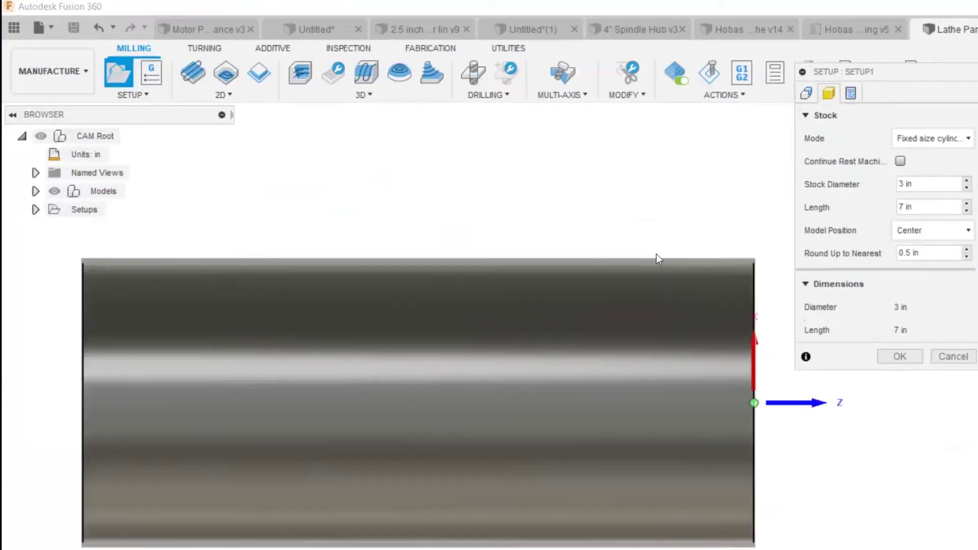
scroll(656, 257, "up", 5)
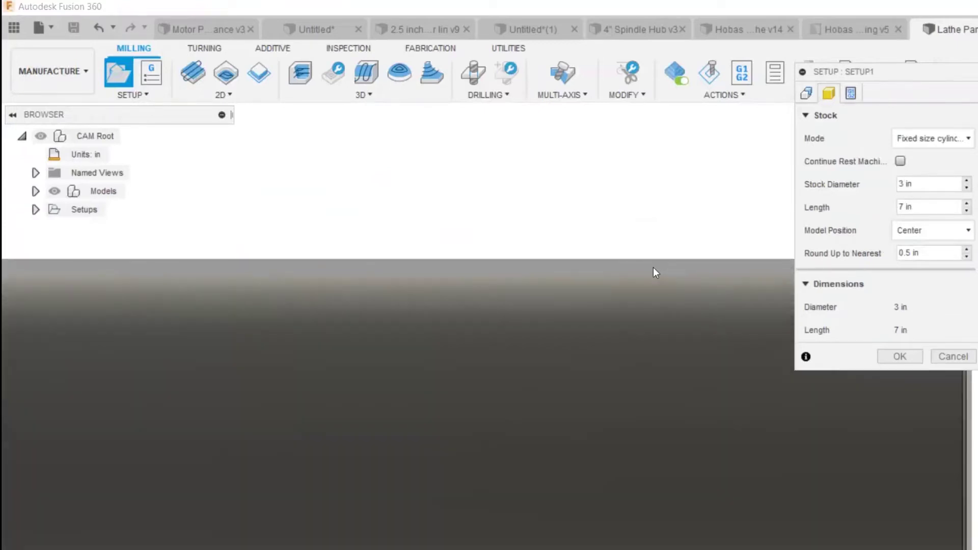
scroll(653, 267, "down", 1)
scroll(504, 235, "down", 2)
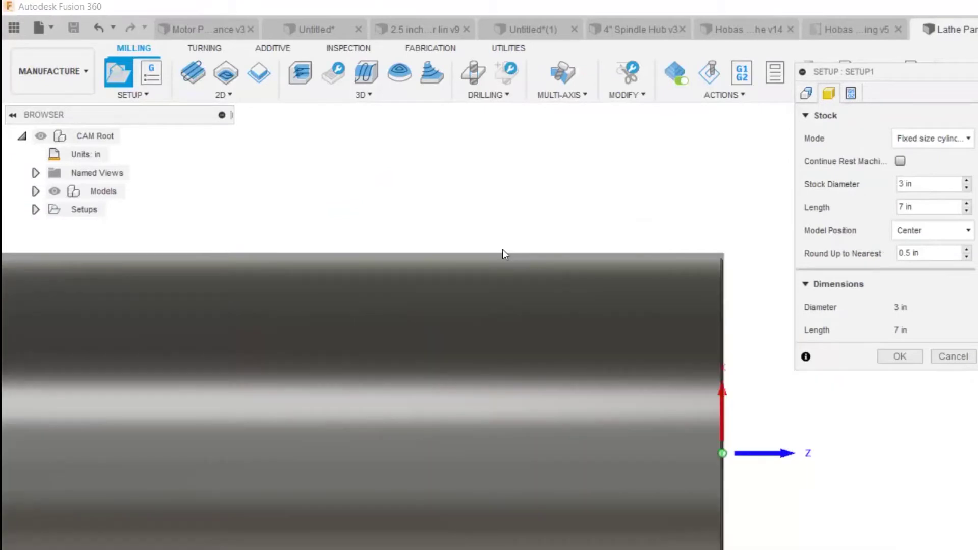
scroll(685, 255, "up", 4)
scroll(595, 270, "up", 2)
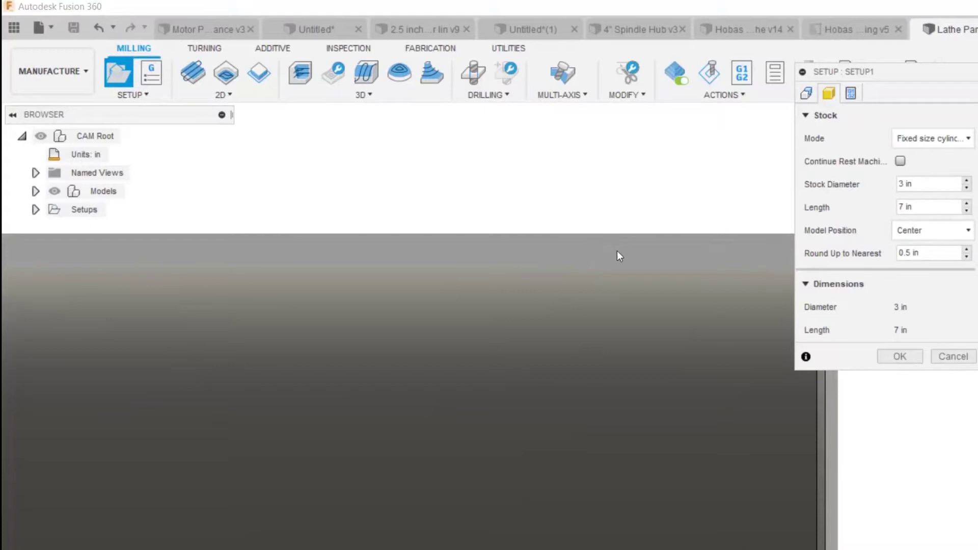
scroll(616, 251, "down", 3)
scroll(677, 224, "down", 3)
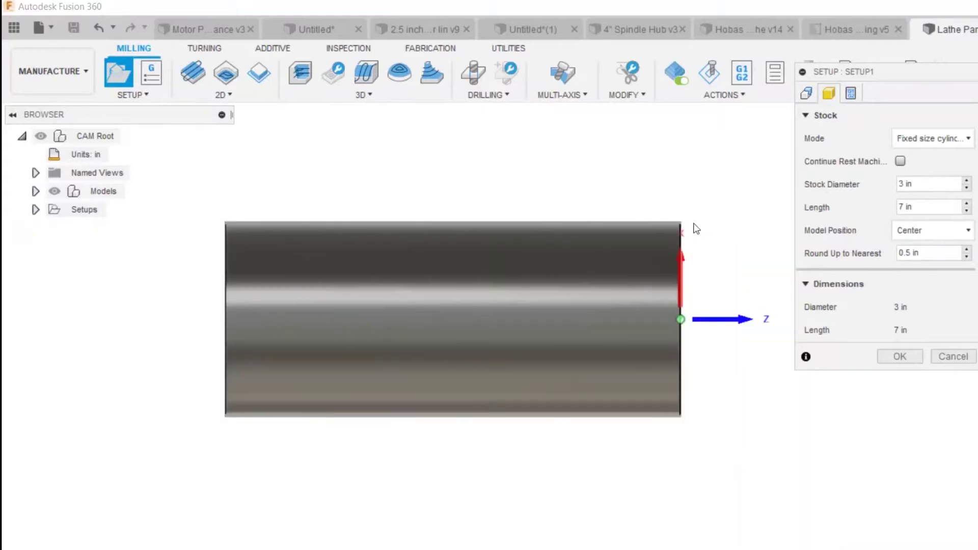
scroll(382, 216, "up", 4)
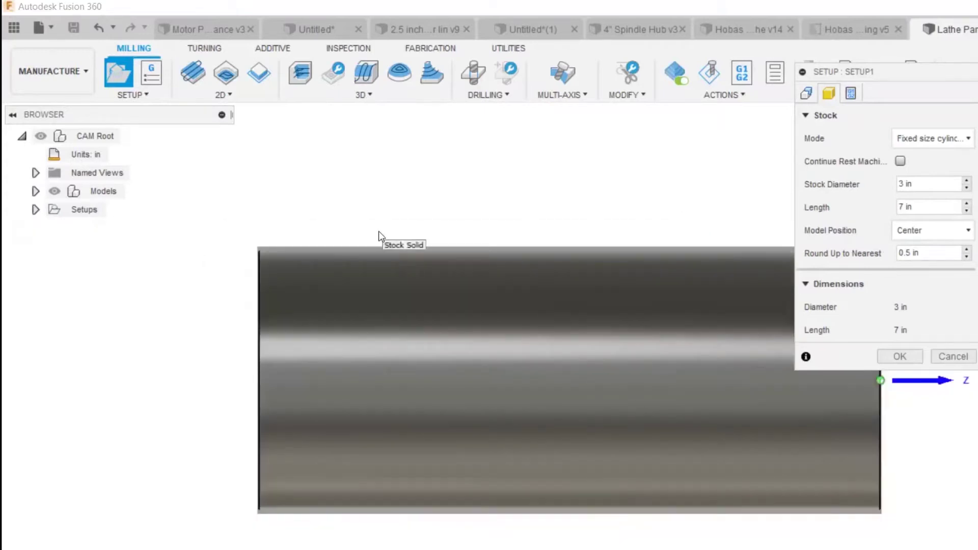
Change the setup's operation type to Milling and back to Turning or mill/turn
left_click(805, 93)
left_click(906, 202)
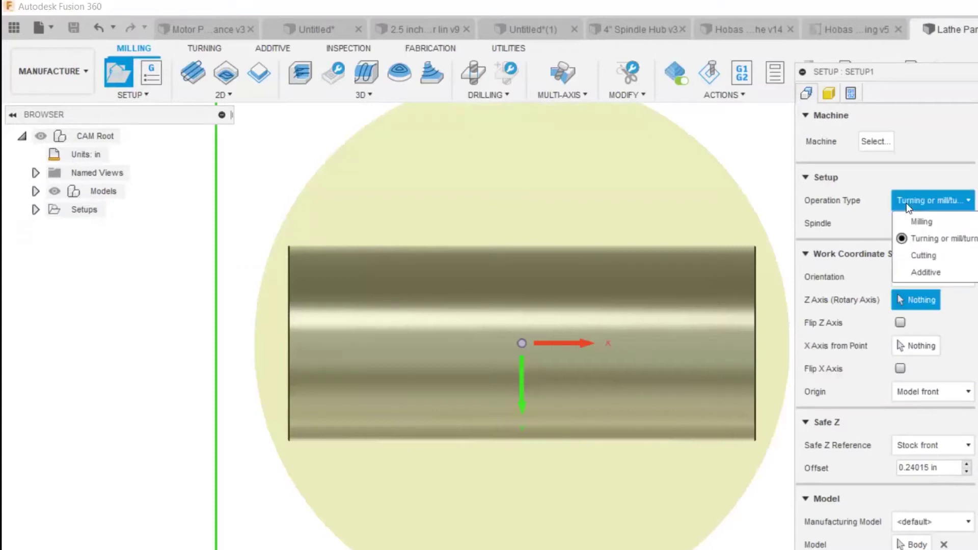
left_click(925, 219)
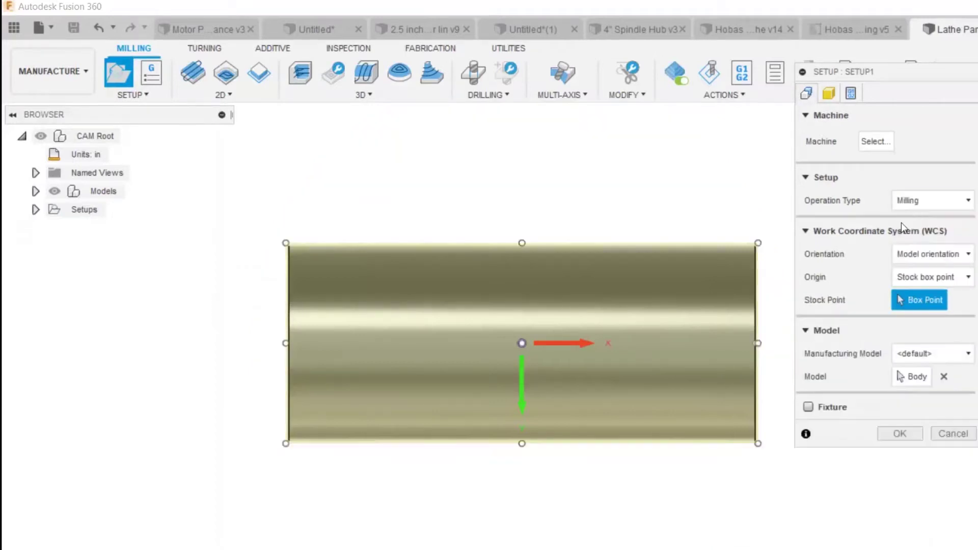
middle_click_drag(723, 255, 631, 316, "shift")
scroll(631, 317, "down", 3)
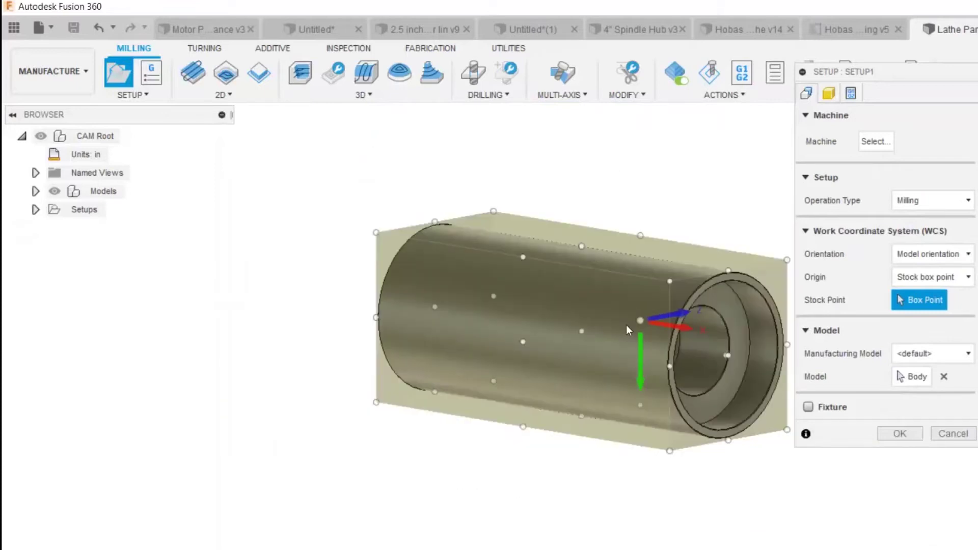
left_click(928, 202)
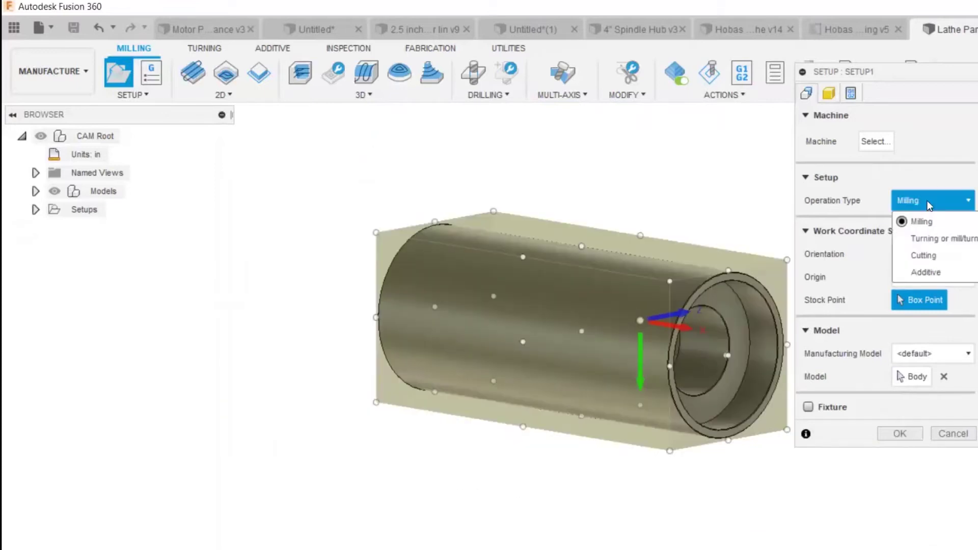
left_click(931, 240)
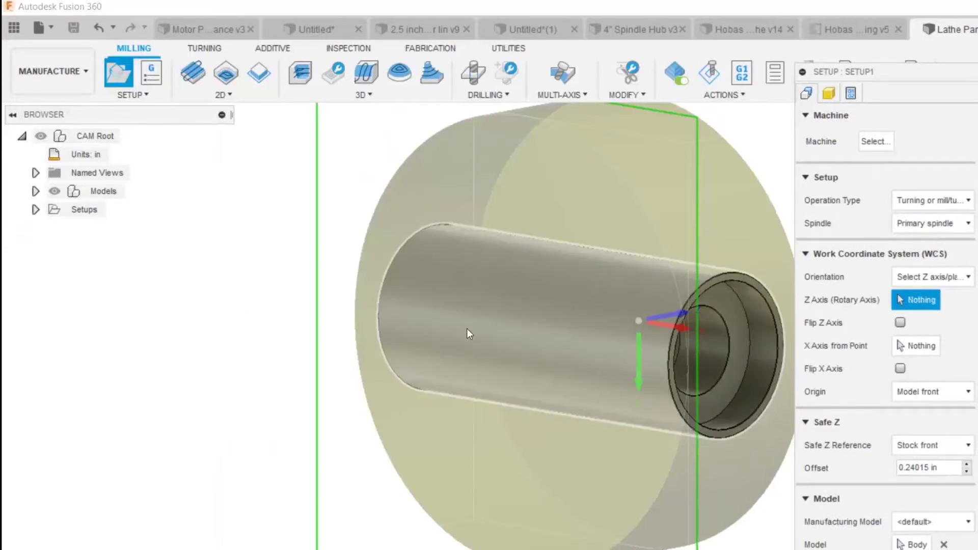
Align the work coordinate system's Z axis to the ring-shaped face at the part's counterbored end, keeping Model front as the origin
scroll(467, 329, "down", 3)
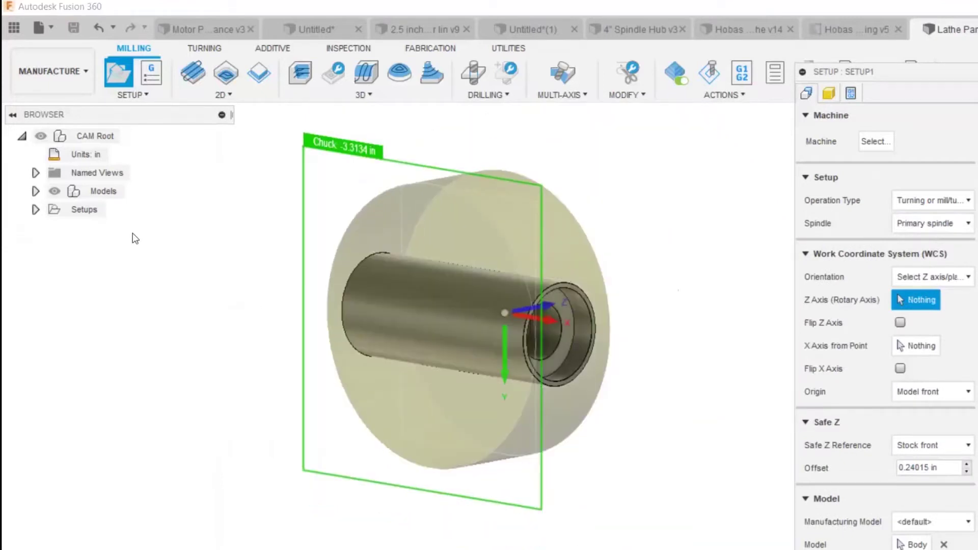
scroll(344, 264, "up", 2)
scroll(350, 257, "up", 2)
scroll(368, 332, "down", 3)
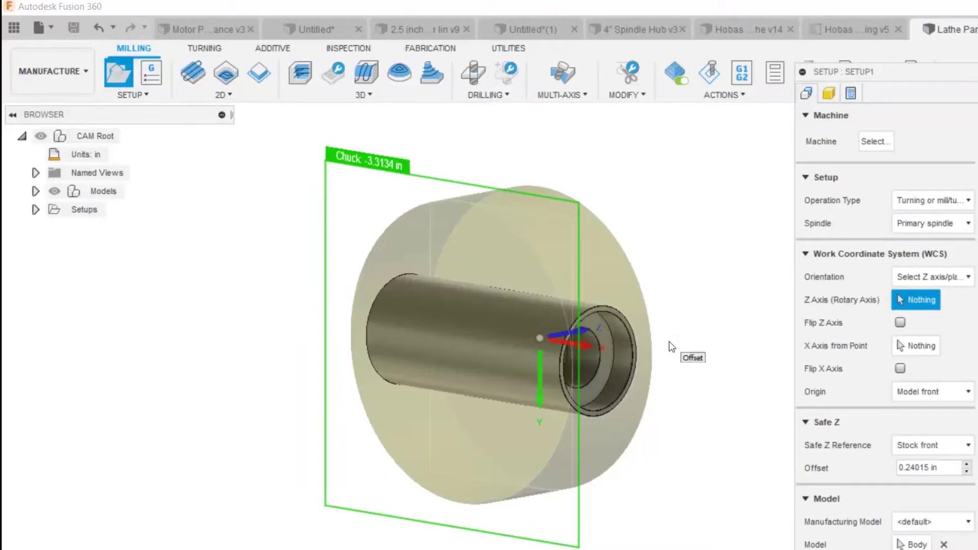
scroll(597, 340, "up", 3)
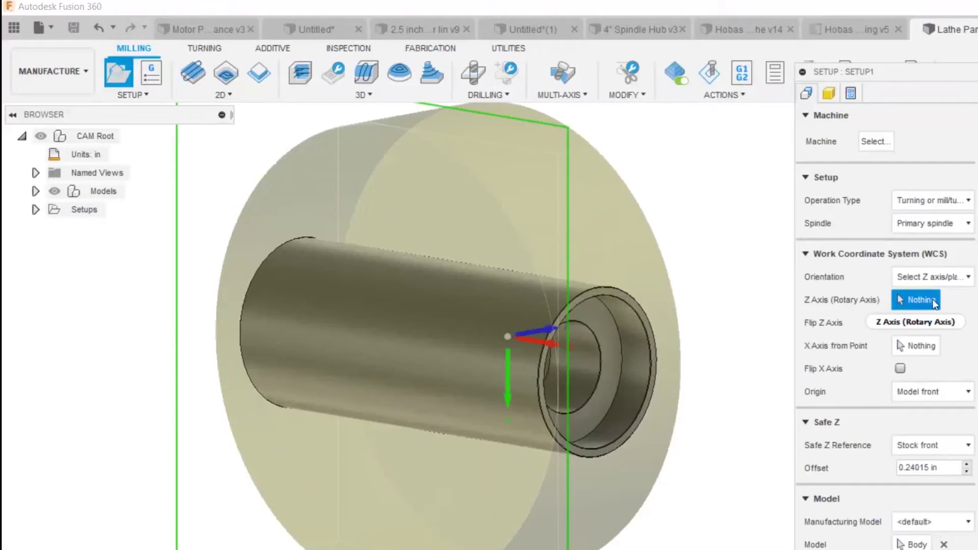
scroll(657, 339, "up", 5)
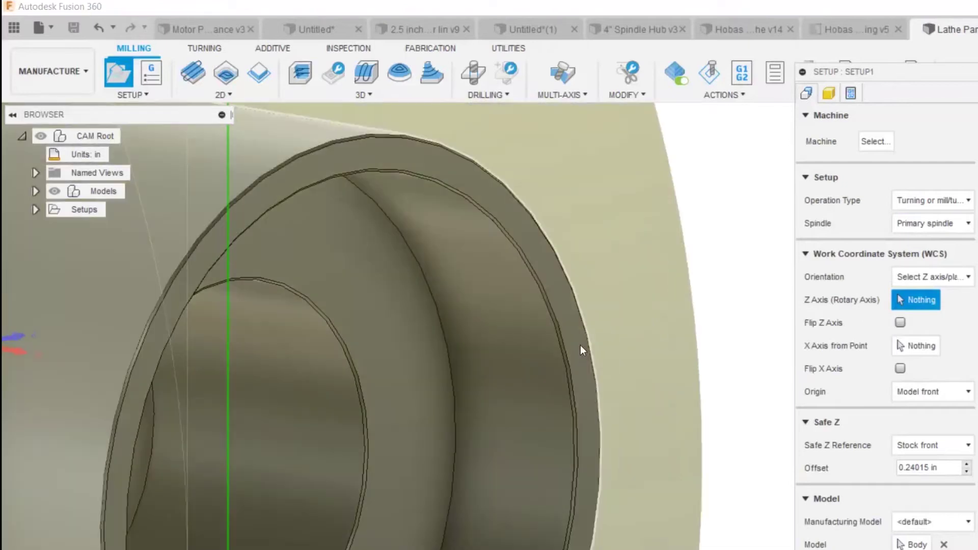
left_click(581, 348)
scroll(579, 344, "down", 8)
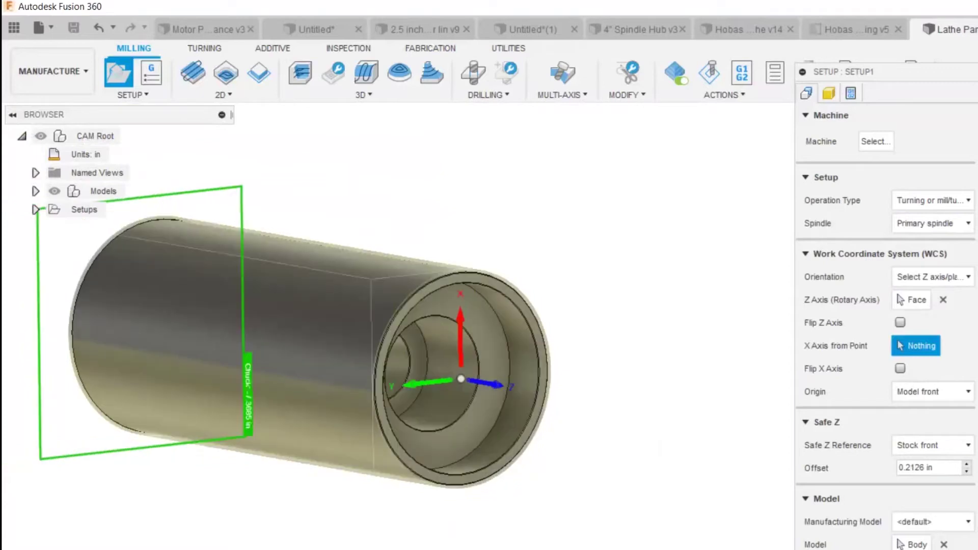
scroll(448, 451, "up", 2)
scroll(448, 451, "up", 2)
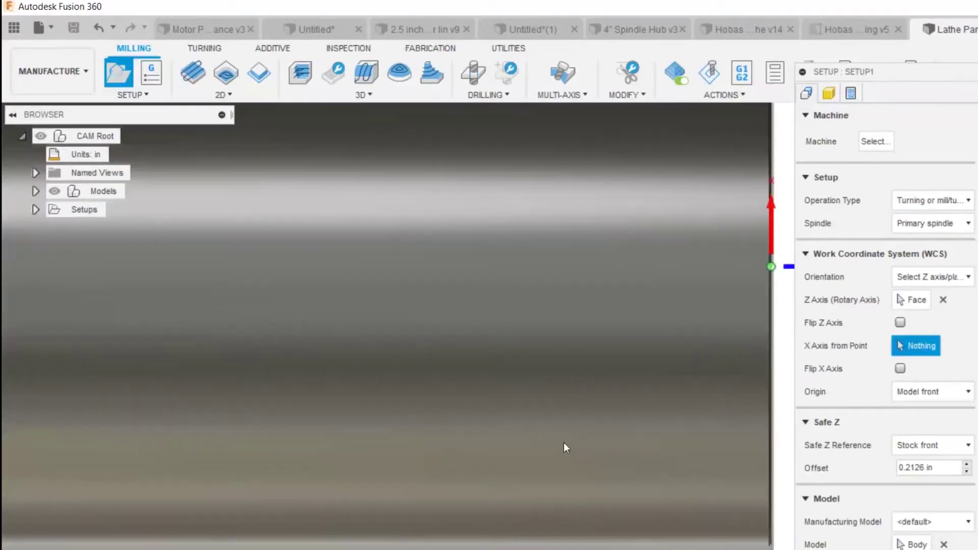
left_click(924, 392)
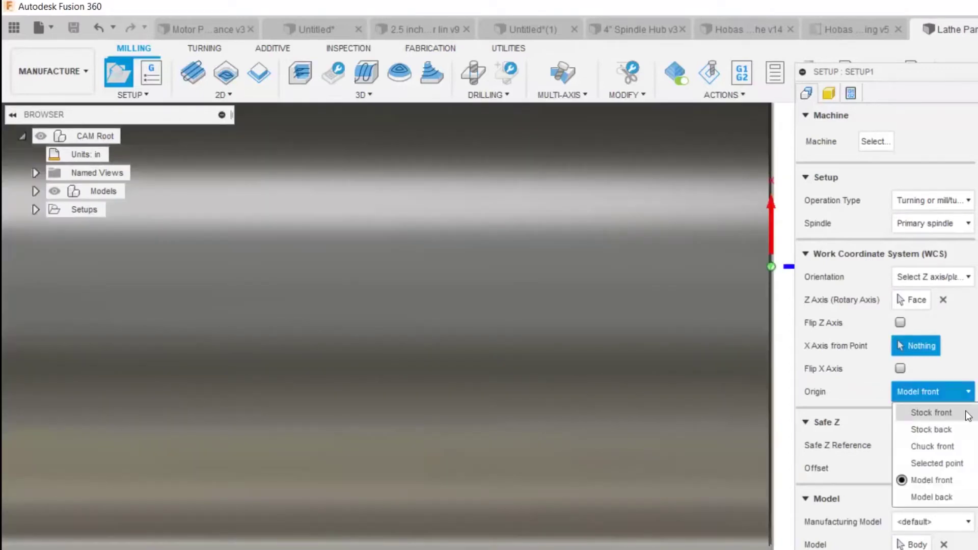
left_click(933, 480)
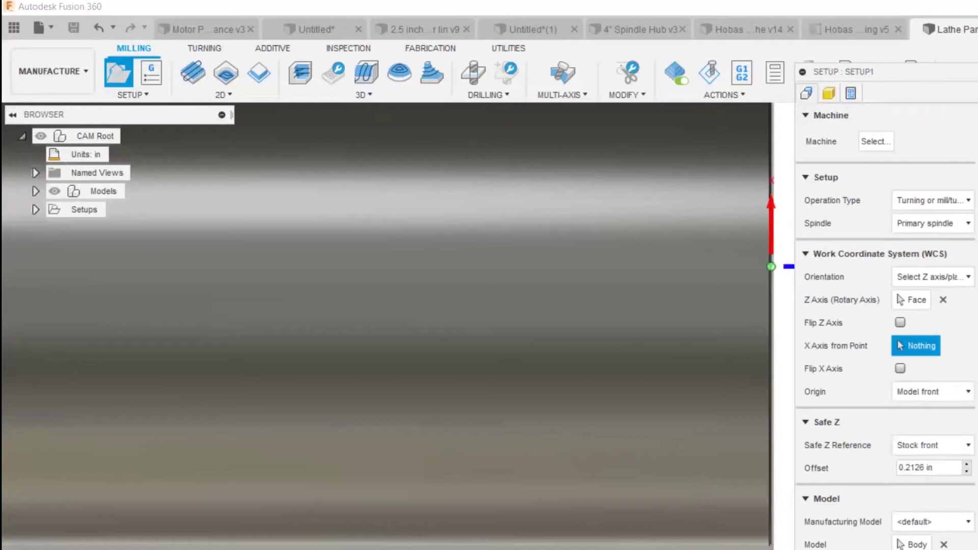
Examine the X and Z axis directions and the origin at the part's front face in a side view
middle_click_drag(747, 229, 748, 254, "shift")
scroll(652, 277, "down", 5)
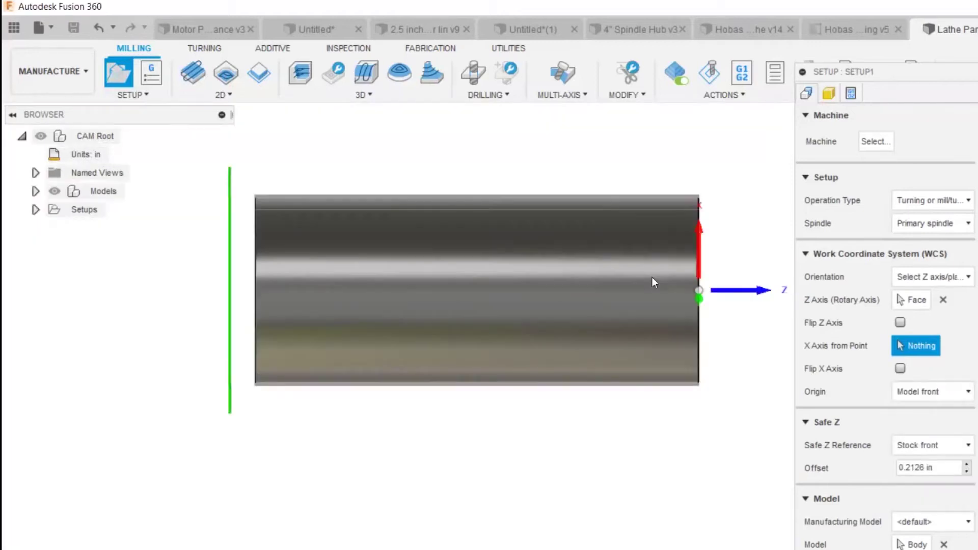
middle_click_drag(614, 176, 617, 273, "shift")
scroll(617, 273, "down", 3)
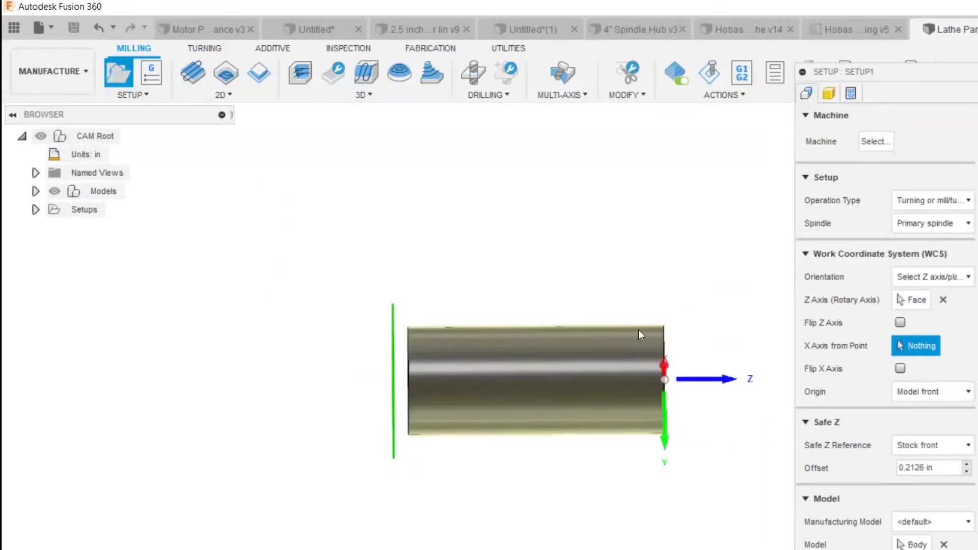
scroll(663, 357, "down", 3)
scroll(669, 371, "up", 1)
scroll(662, 370, "up", 5)
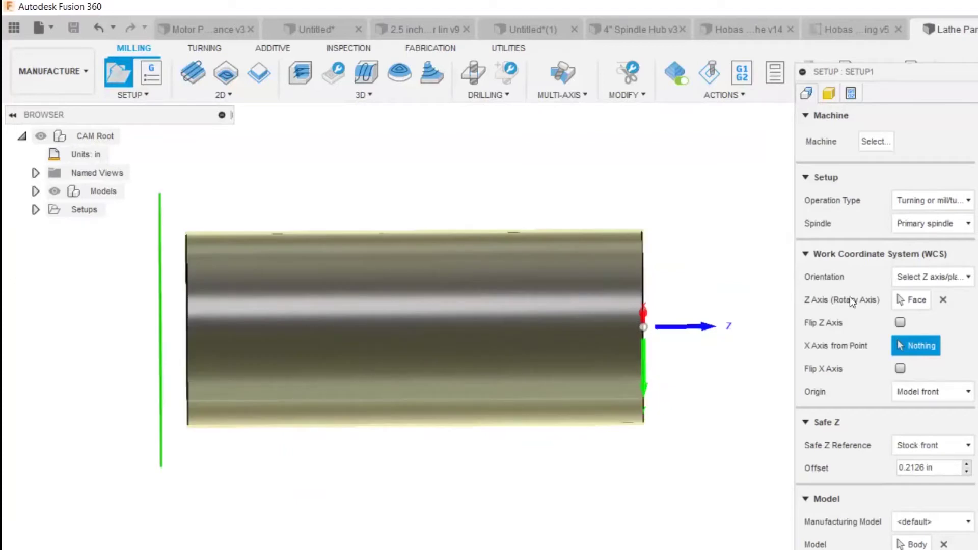
mouse_move(589, 365)
middle_mouse_down("shift")
mouse_move(590, 474)
mouse_move(589, 420)
mouse_move(601, 357)
mouse_move(611, 351)
mouse_move(596, 326)
mouse_move(589, 270)
middle_mouse_up("shift")
scroll(626, 323, "down", 2)
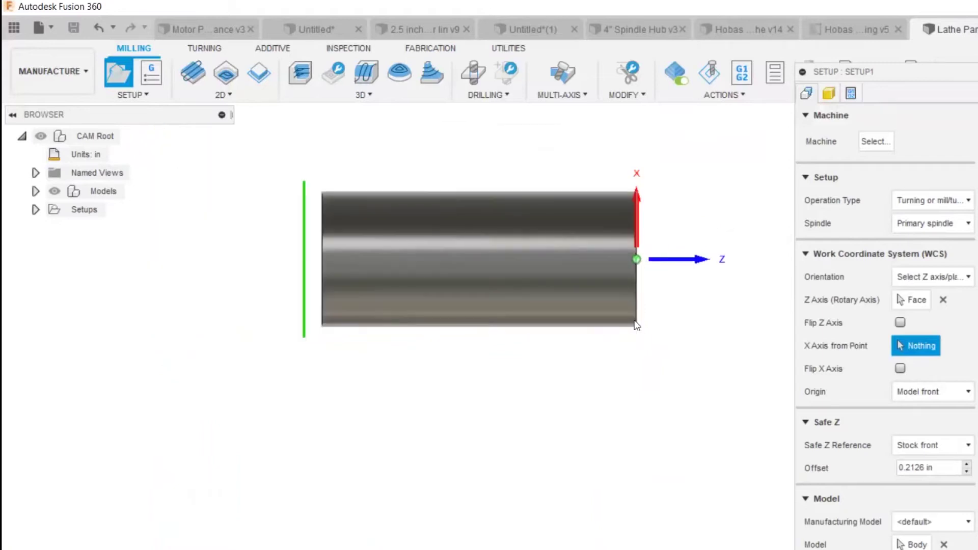
scroll(638, 175, "up", 4)
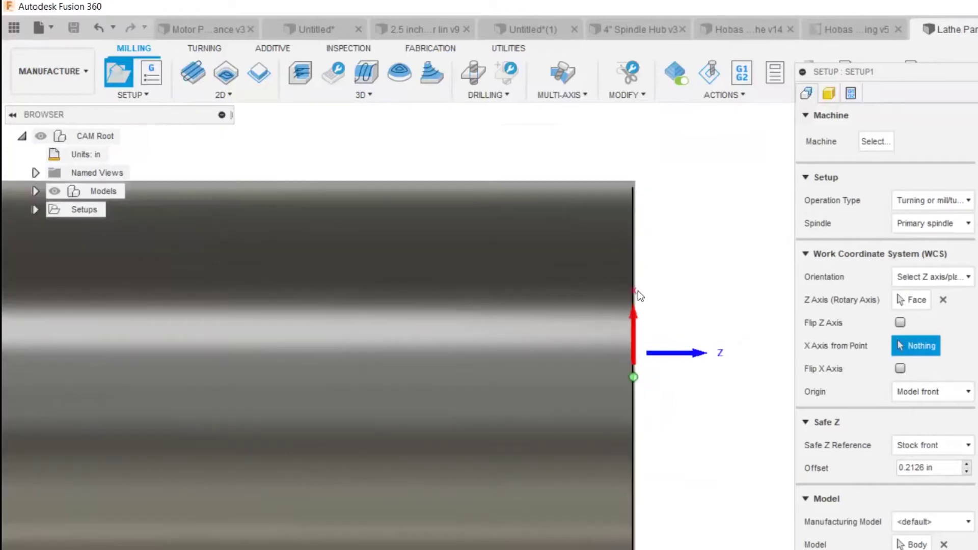
Set the length of the fixed size cylinder stock to 7.25 in
left_click(828, 93)
left_click(932, 182)
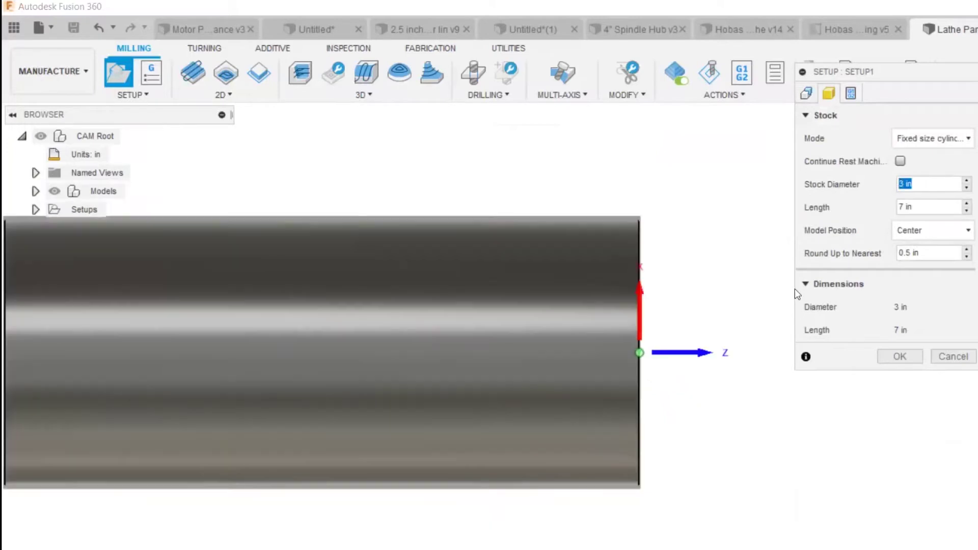
scroll(695, 319, "down", 5)
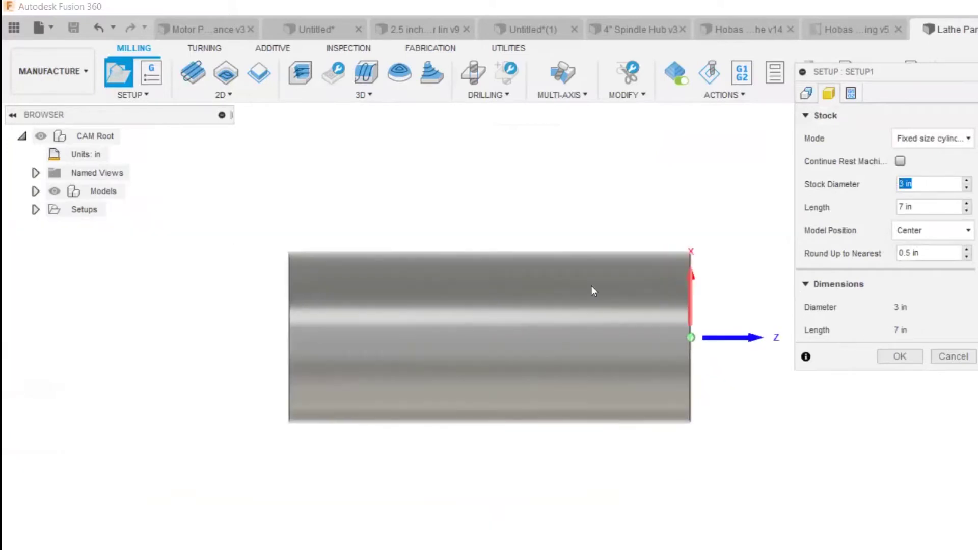
scroll(729, 284, "up", 3)
scroll(730, 284, "down", 3)
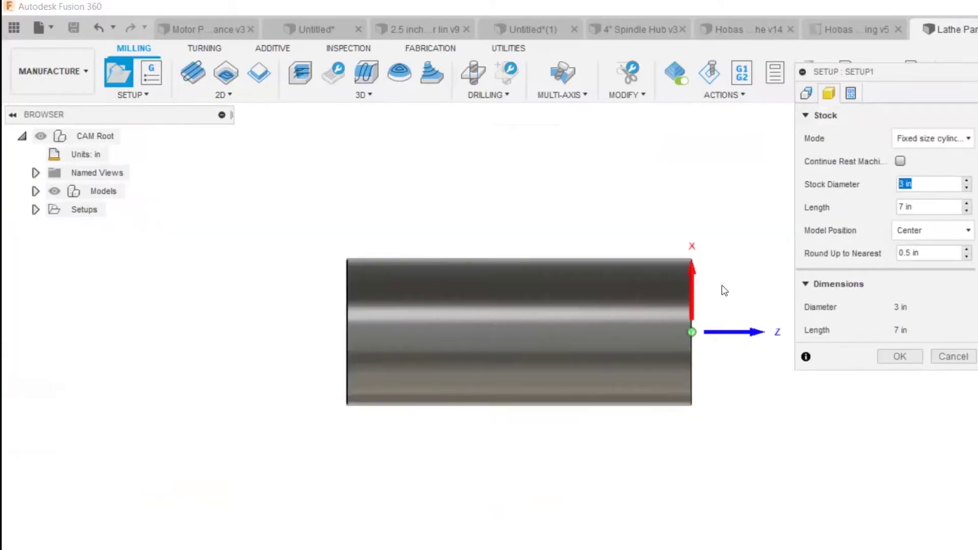
left_click(922, 207)
left_click_drag(922, 208, 812, 213)
type("7.25")
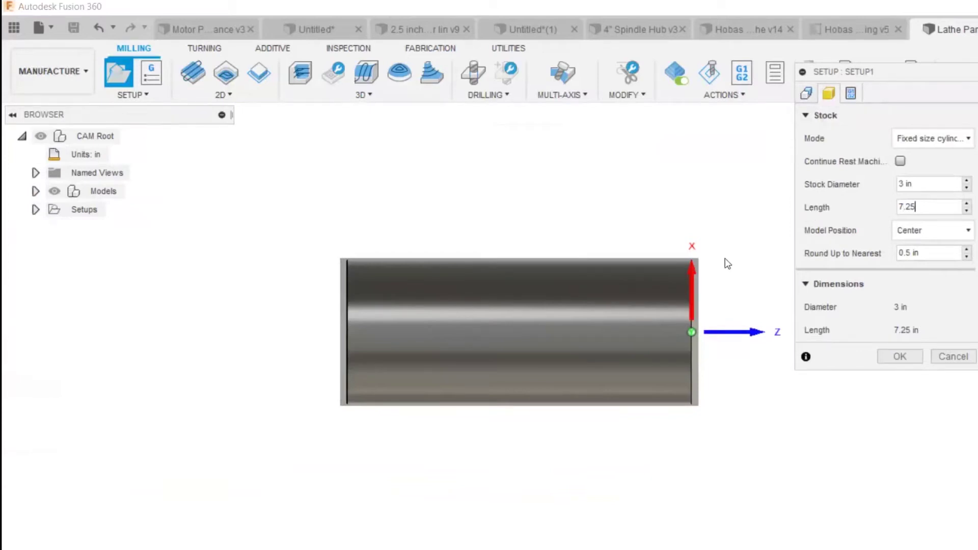
Compare the Offset from back and Center model positions in the stock, and settle on Offset from front
left_click(936, 235)
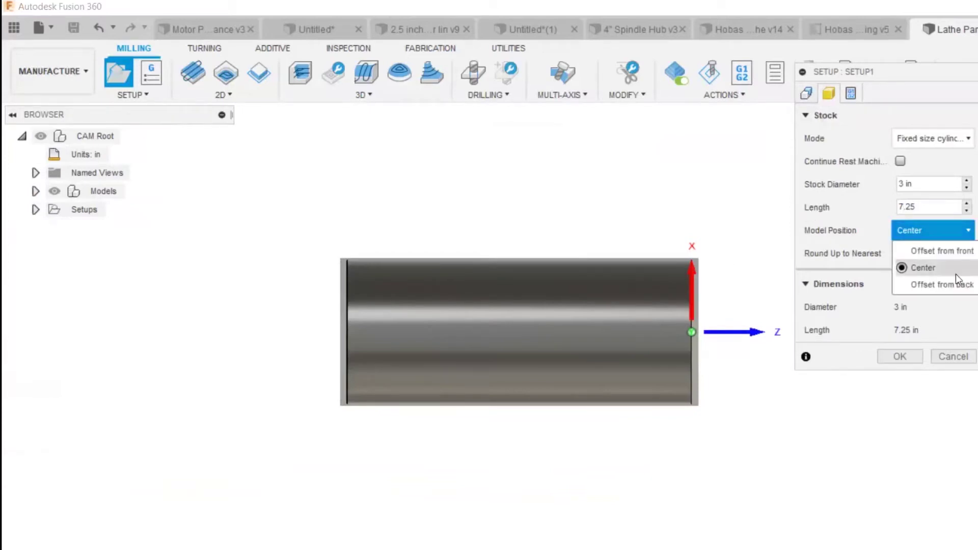
left_click(959, 281)
left_click(956, 230)
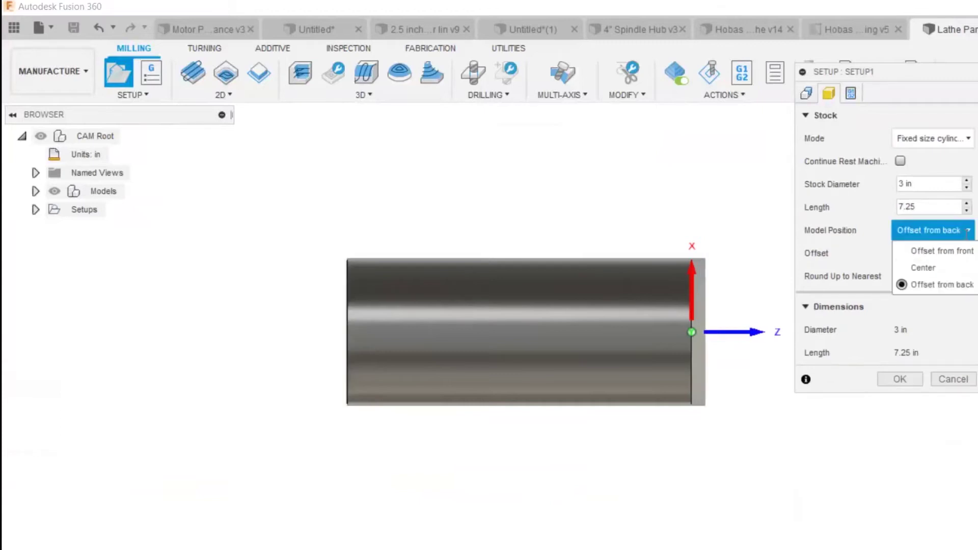
left_click(958, 253)
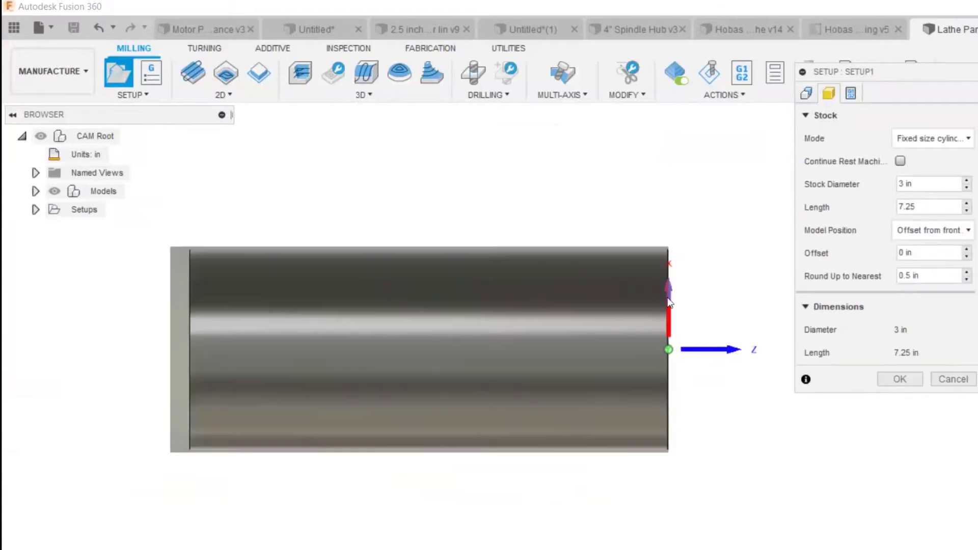
left_click_drag(909, 73, 977, 71)
scroll(668, 307, "up", 2)
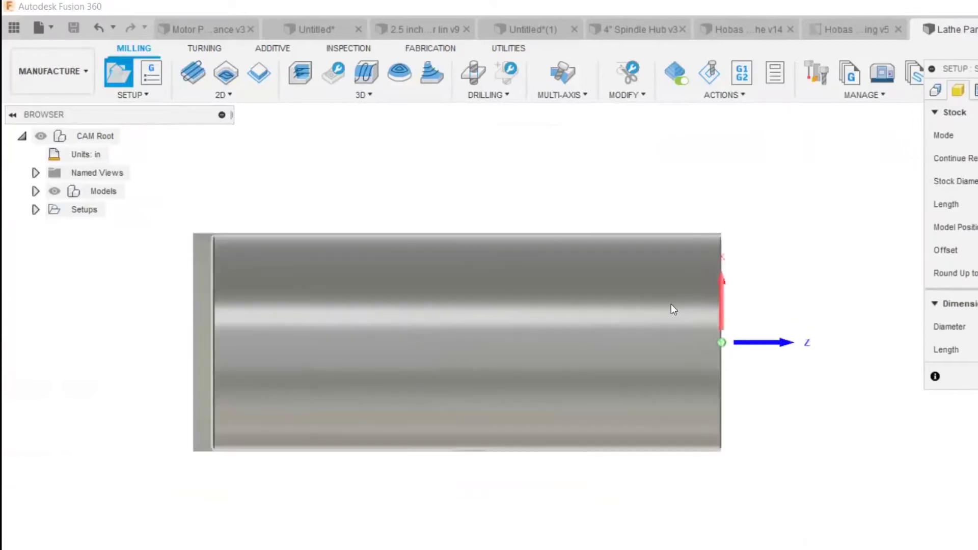
left_click(977, 268)
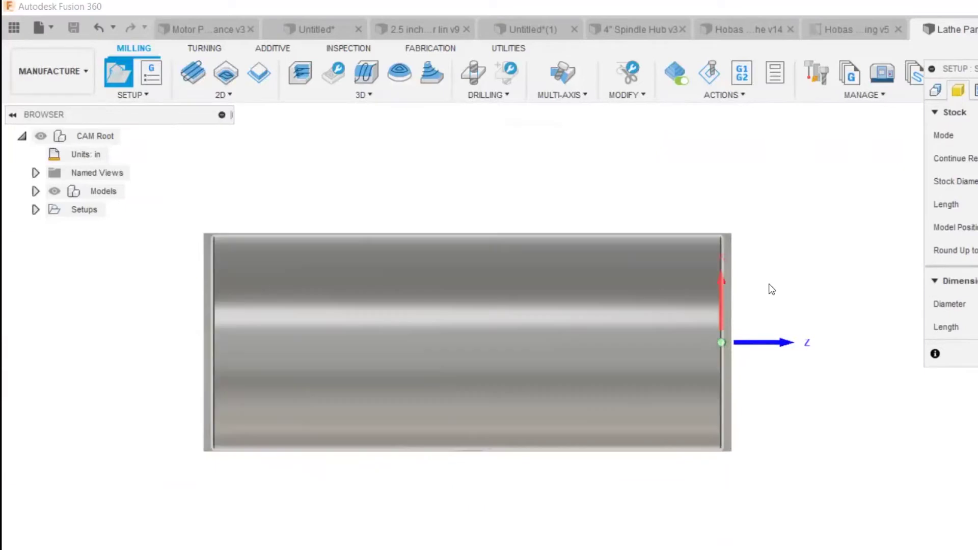
scroll(711, 273, "up", 6)
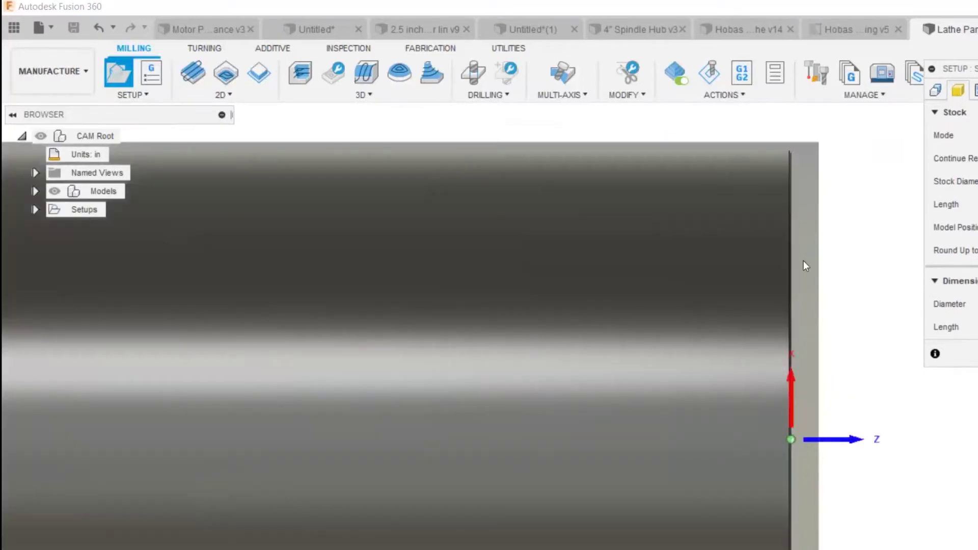
scroll(802, 265, "down", 6)
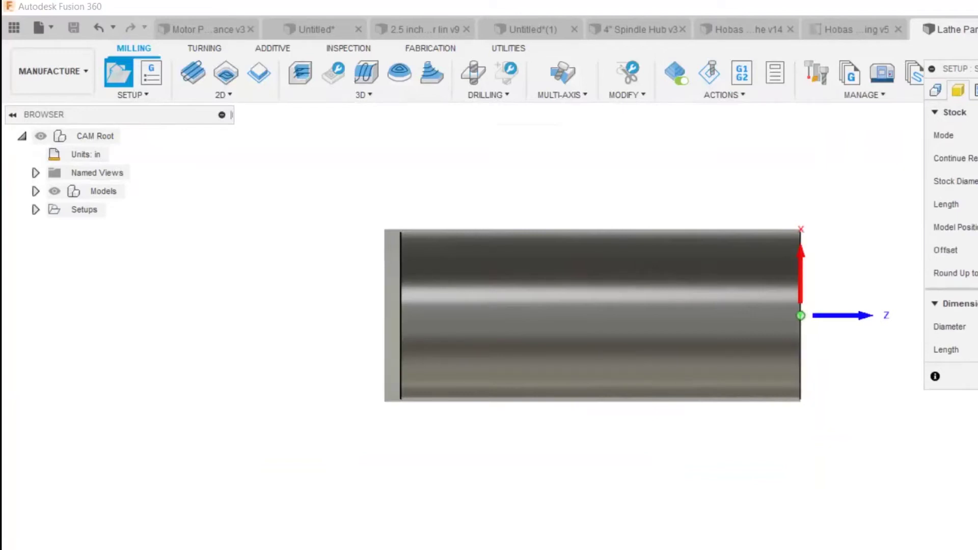
Enter a small front offset so the stock extends slightly past the part's front face, and finish the turning setup
scroll(796, 272, "up", 6)
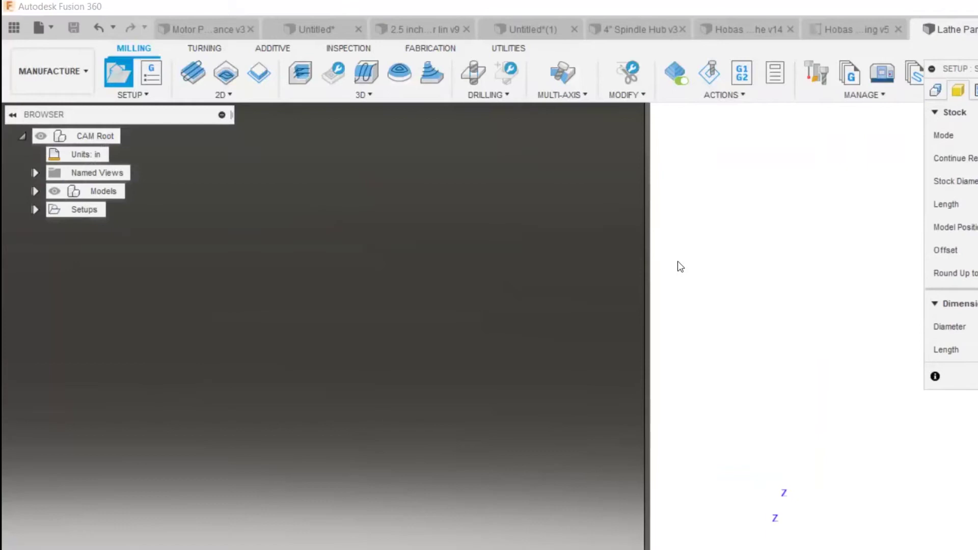
scroll(677, 267, "up", 1)
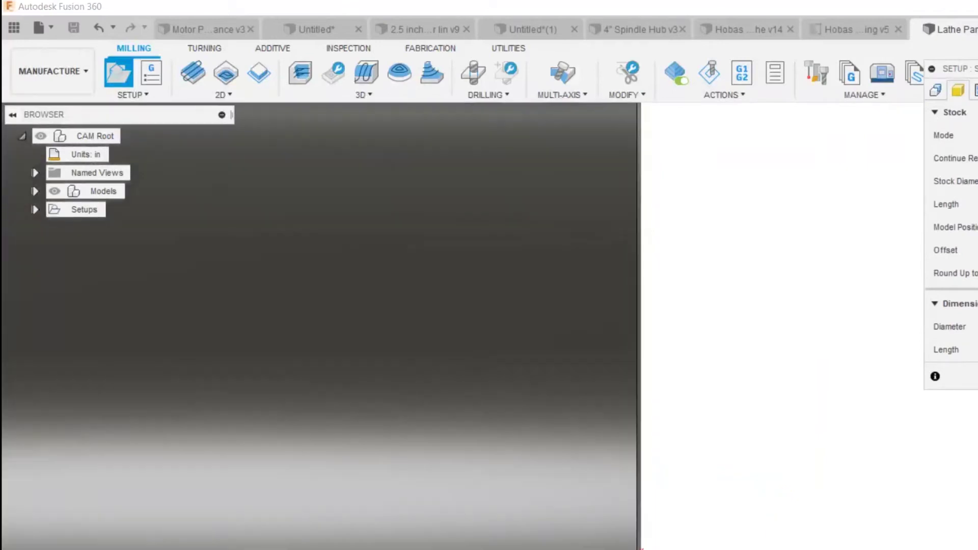
scroll(652, 335, "down", 2)
scroll(601, 400, "up", 2)
scroll(647, 371, "up", 2)
scroll(652, 369, "down", 1)
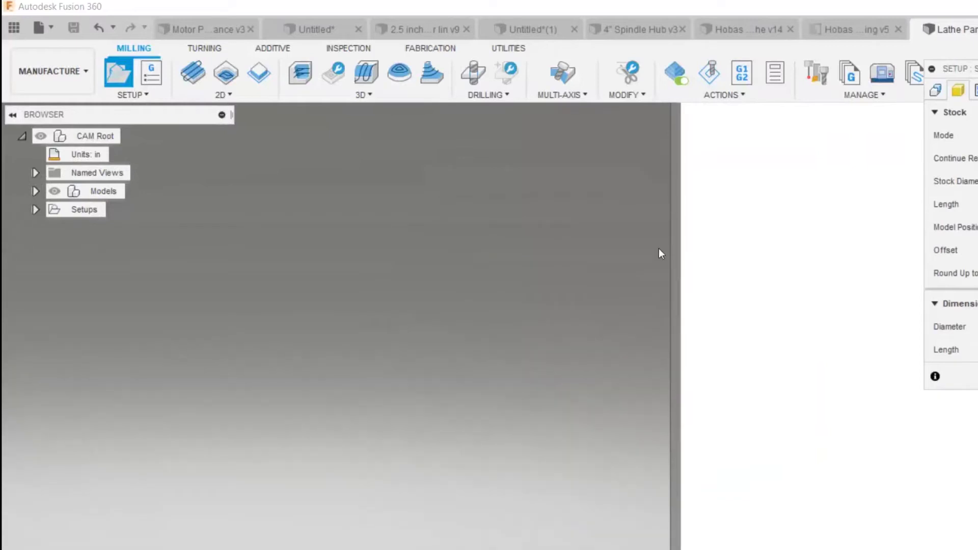
scroll(658, 249, "down", 5)
scroll(641, 144, "up", 3)
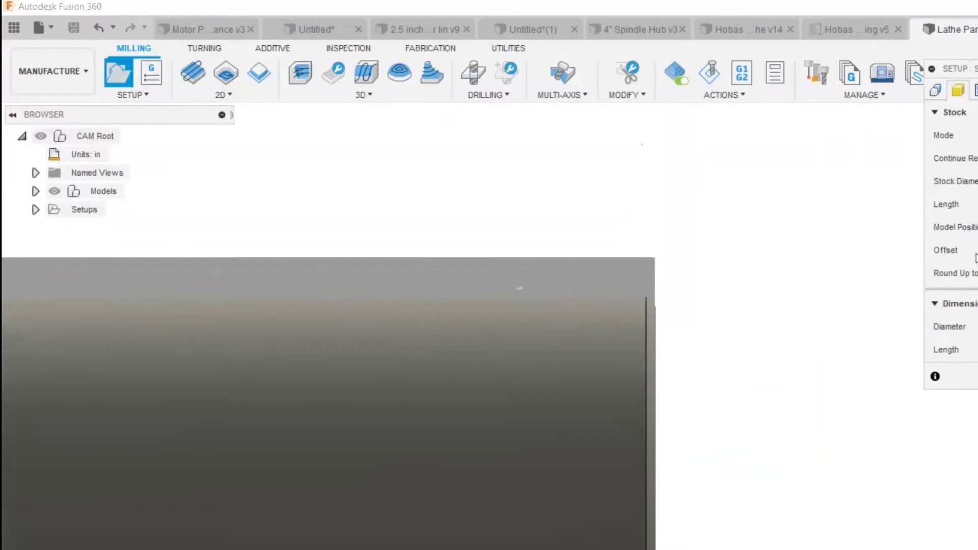
type("5")
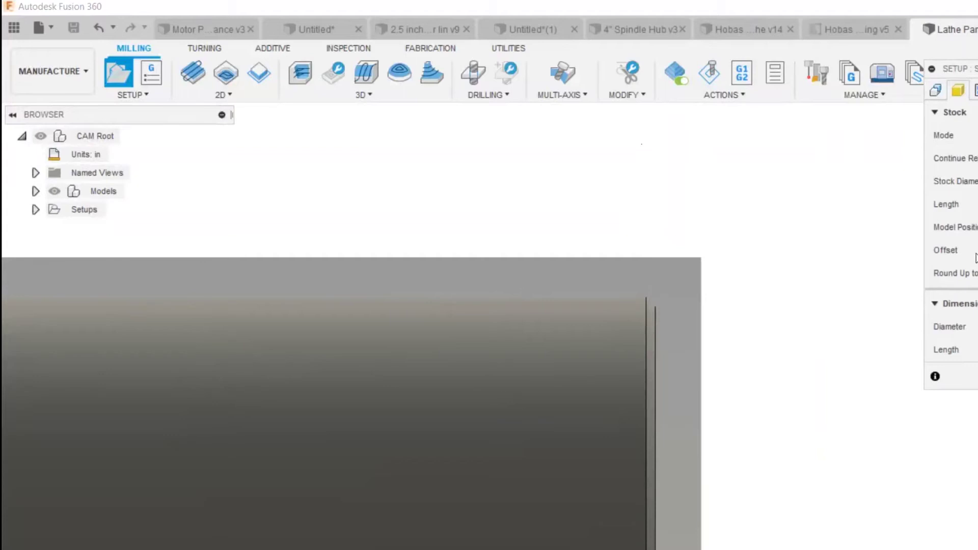
key("Return")
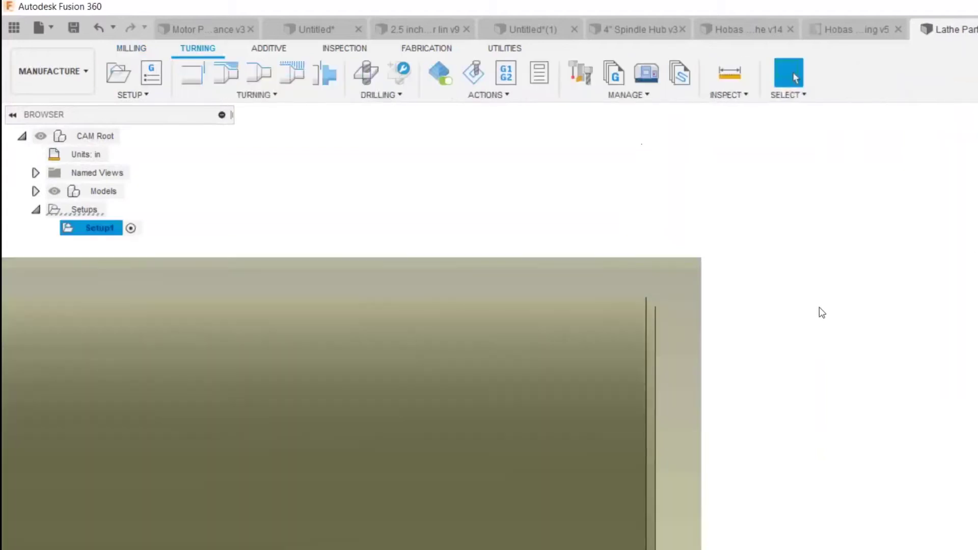
Rename the new turning setup to Lathe Op1
scroll(860, 298, "down", 3)
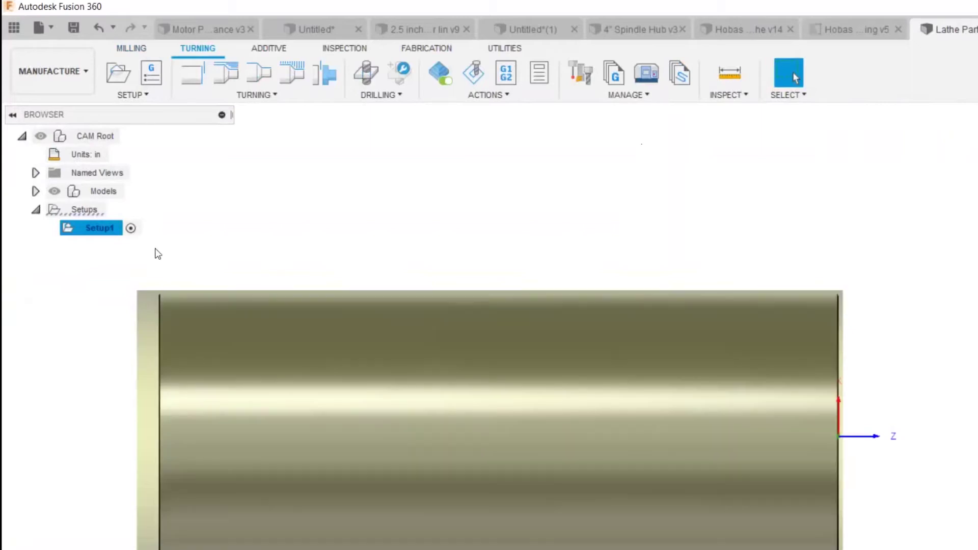
double_click(101, 228)
type("L")
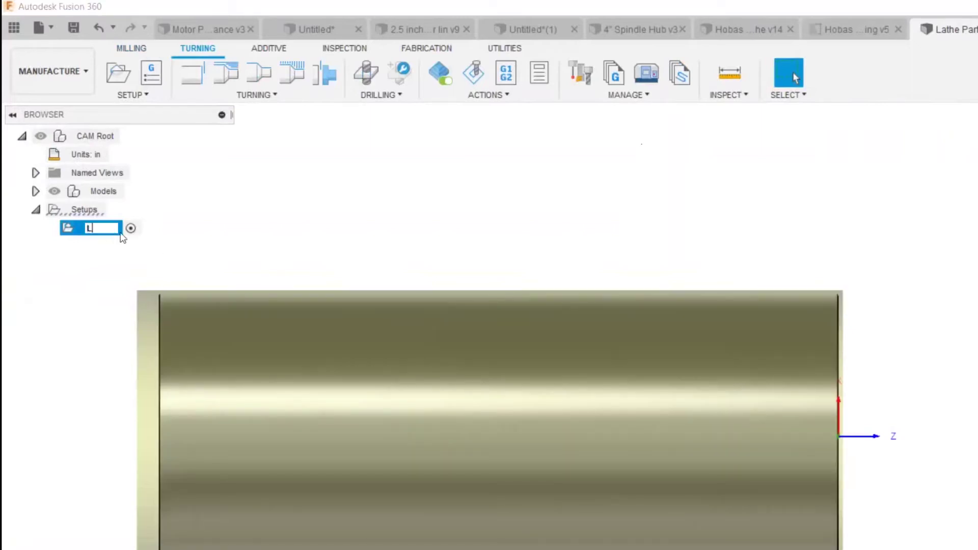
type("athe Op1")
key("Return")
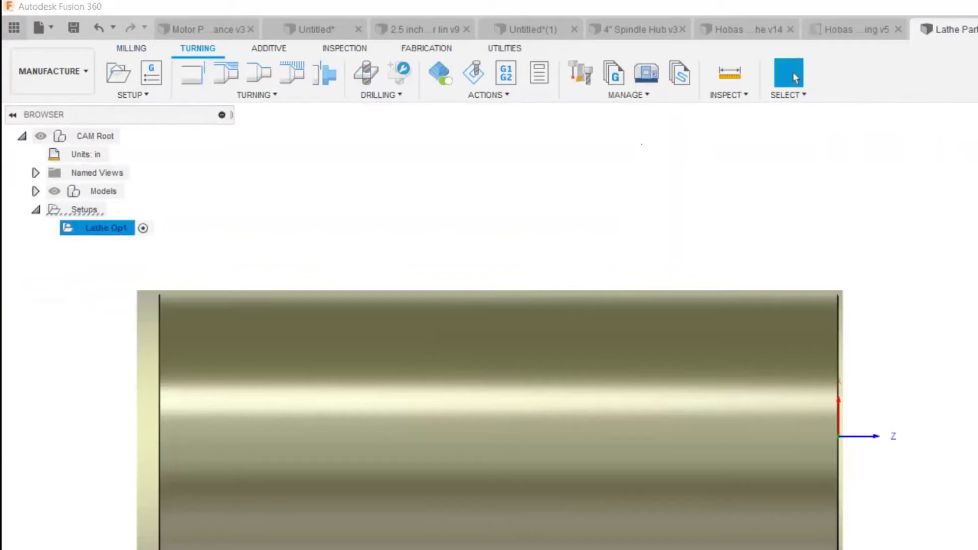
Save the design with its turning setup as a new version
left_click(73, 27)
left_click(591, 340)
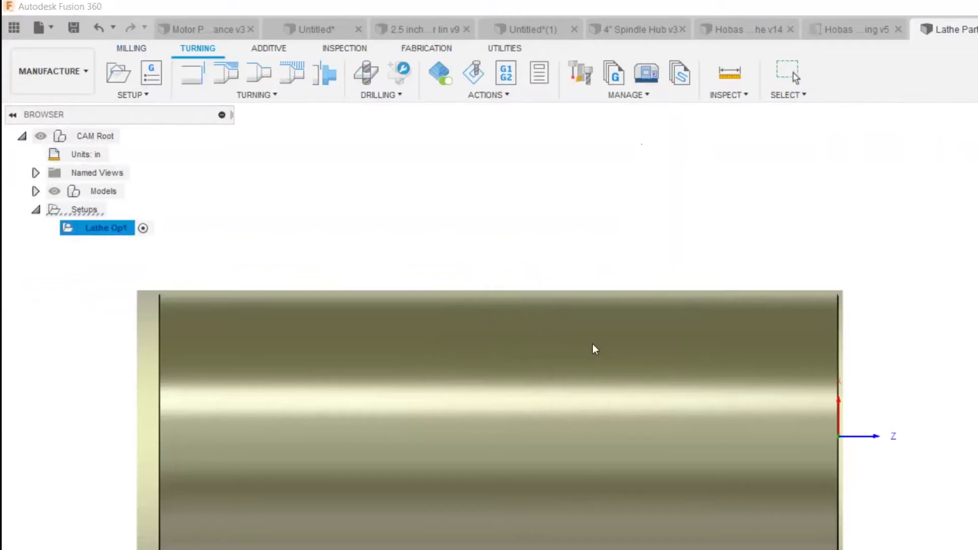
scroll(578, 312, "down", 2)
scroll(577, 317, "down", 2)
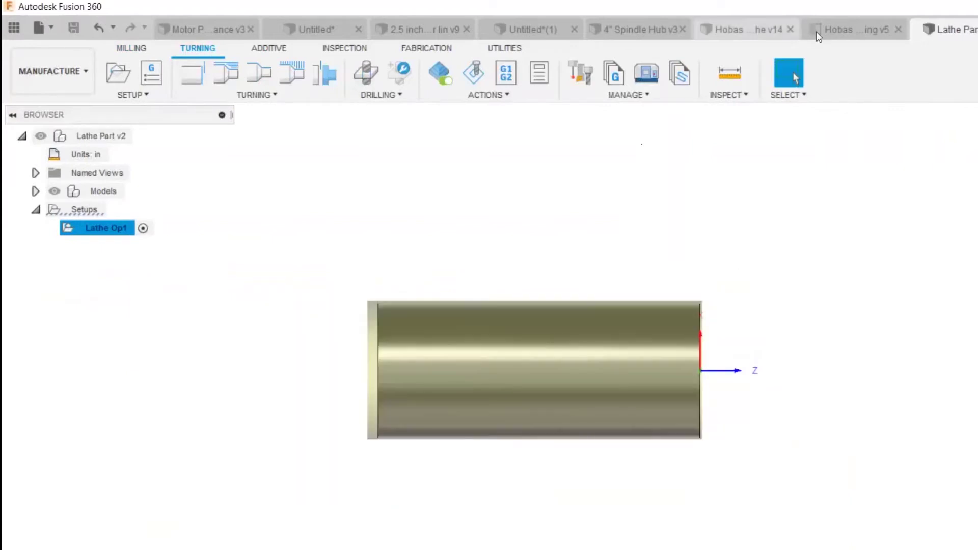
Switch to the Hobas Cutter Barrel lathe design and activate its Lathe OP1 setup
left_click(845, 31)
left_click(736, 26)
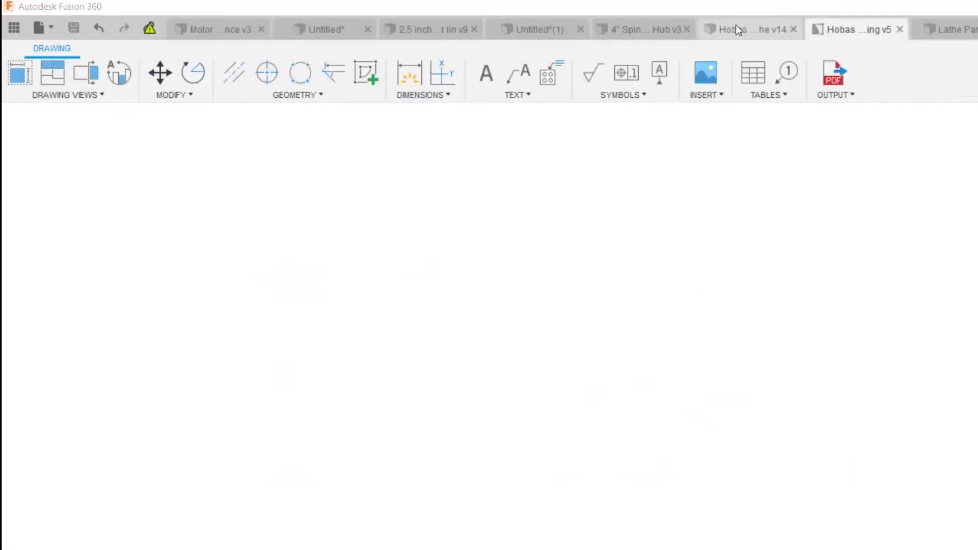
scroll(521, 175, "up", 1)
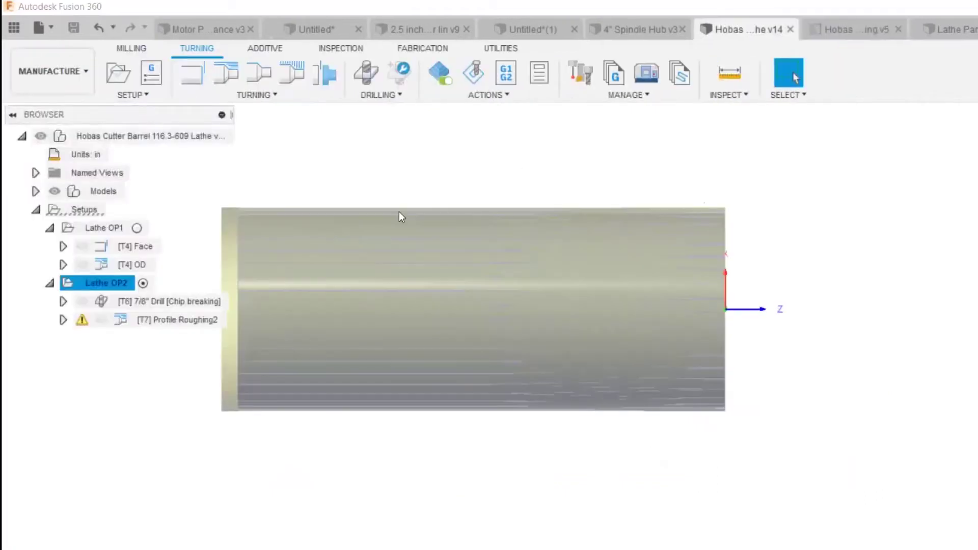
left_click(98, 227)
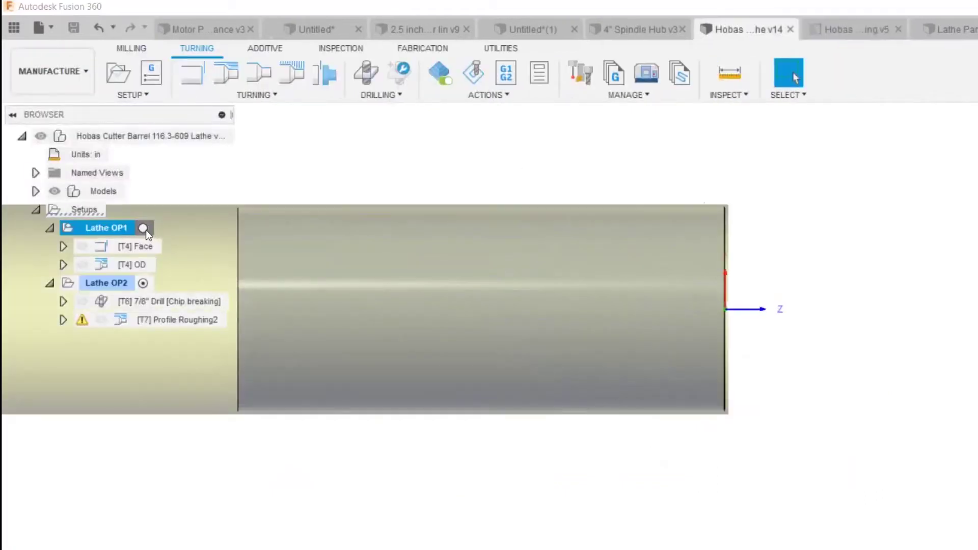
left_click(144, 229)
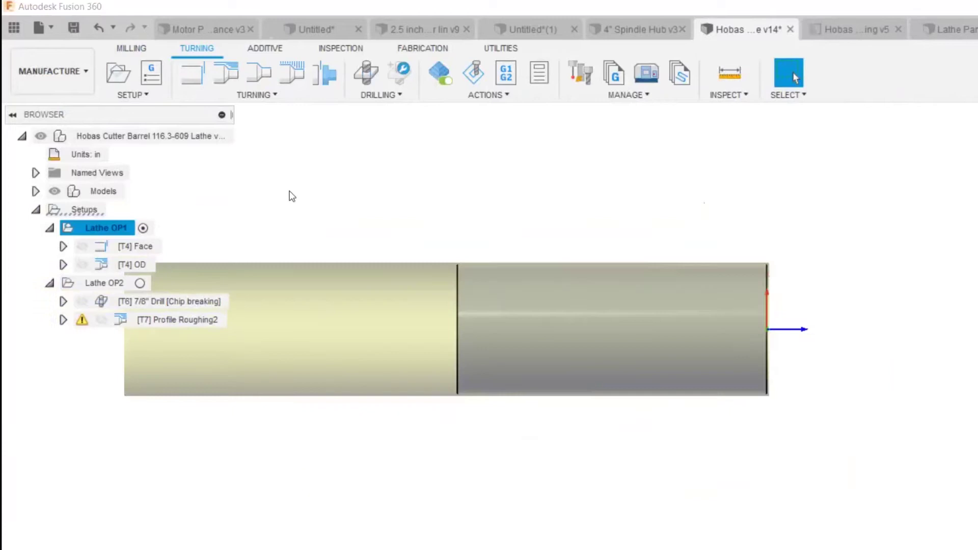
Examine how the Lathe OP1 stock surrounds the barrel and extends behind its back face, viewing it from both sides
scroll(362, 219, "down", 2)
scroll(245, 190, "up", 3)
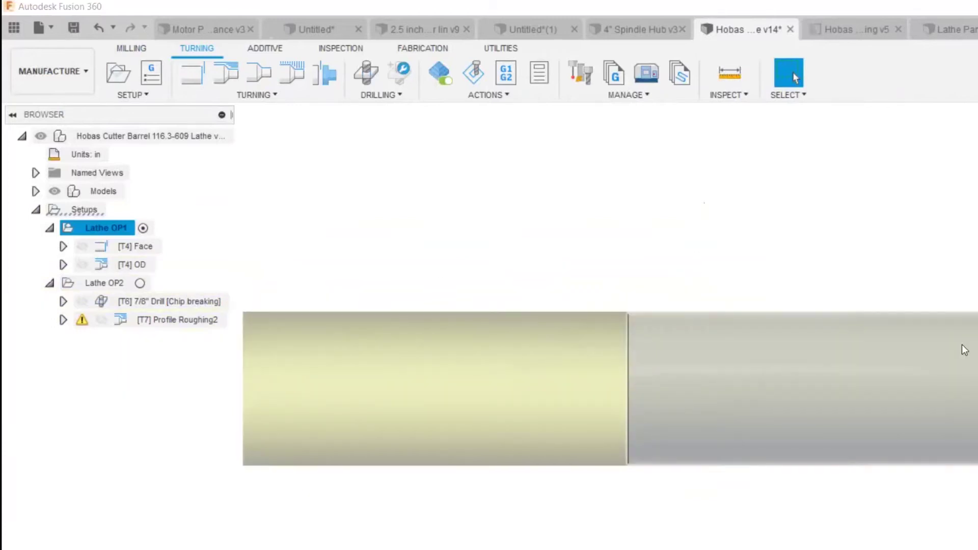
scroll(973, 367, "up", 1)
scroll(973, 367, "down", 1)
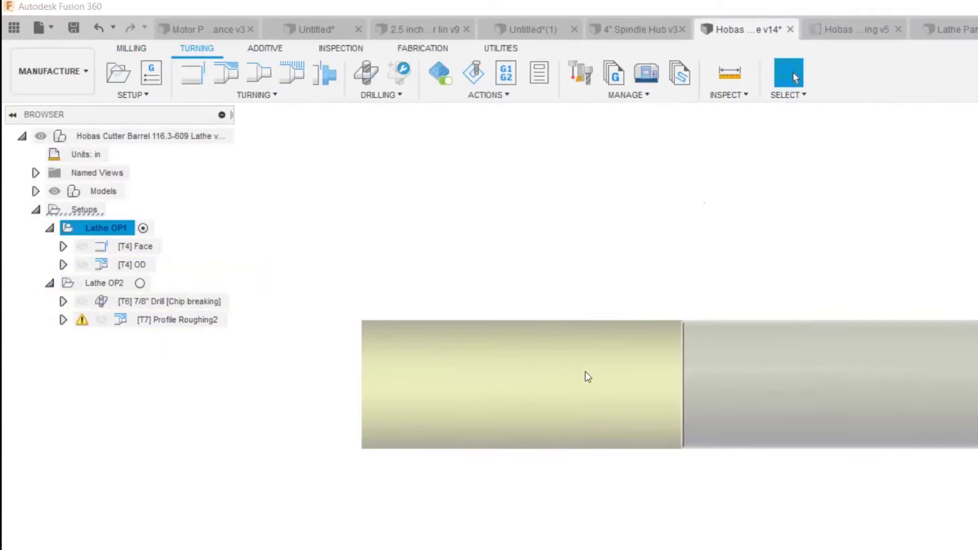
scroll(782, 325, "up", 1)
scroll(748, 346, "down", 2)
scroll(931, 320, "up", 1)
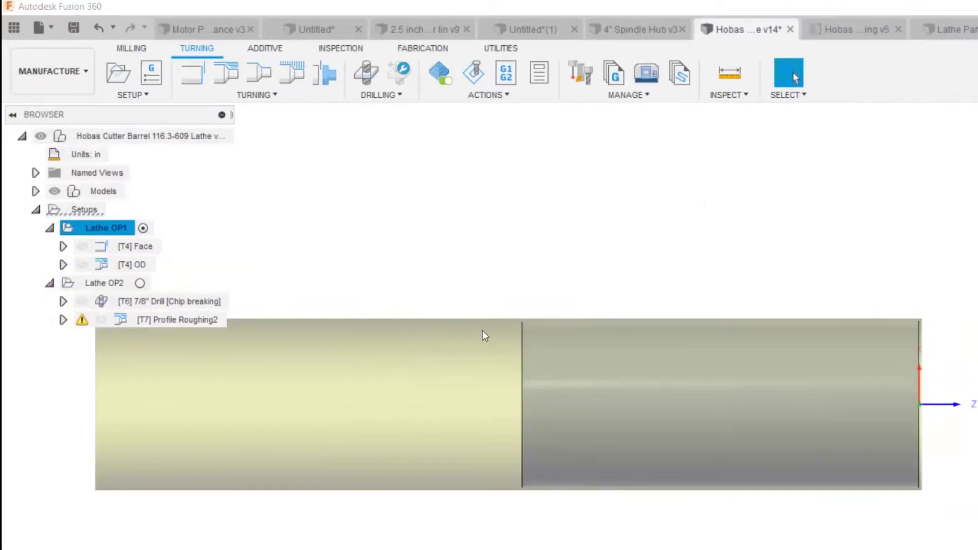
middle_click_drag(589, 364, 341, 365, "shift")
scroll(524, 330, "down", 2)
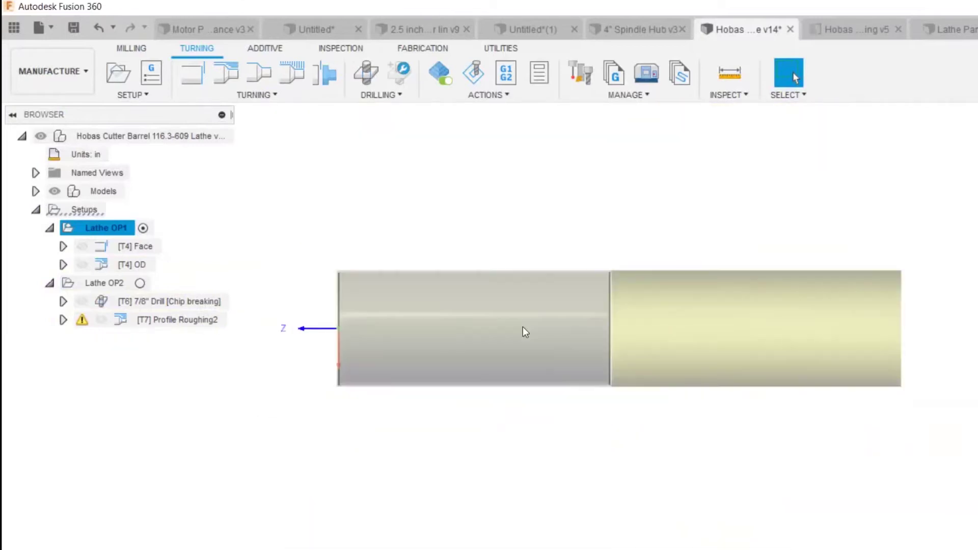
scroll(849, 275, "up", 1)
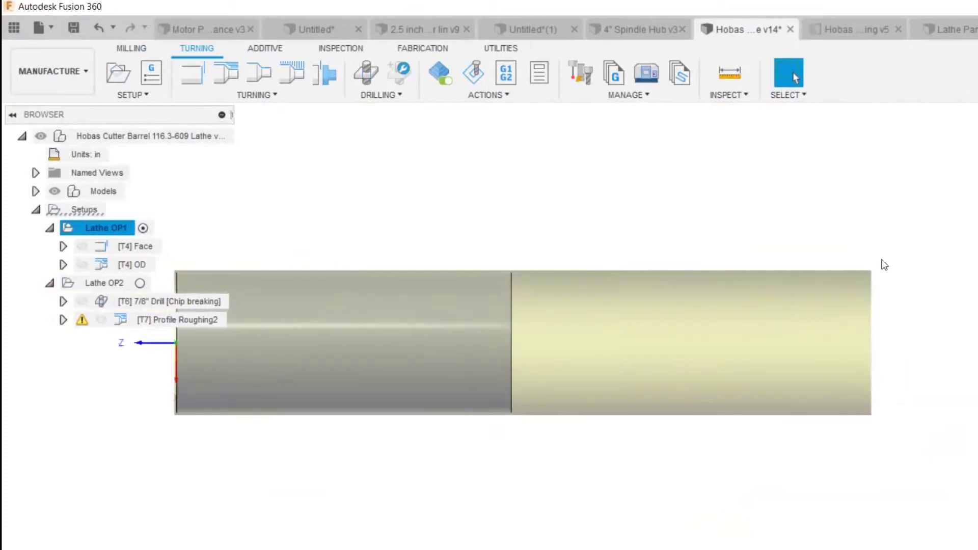
scroll(524, 257, "up", 6)
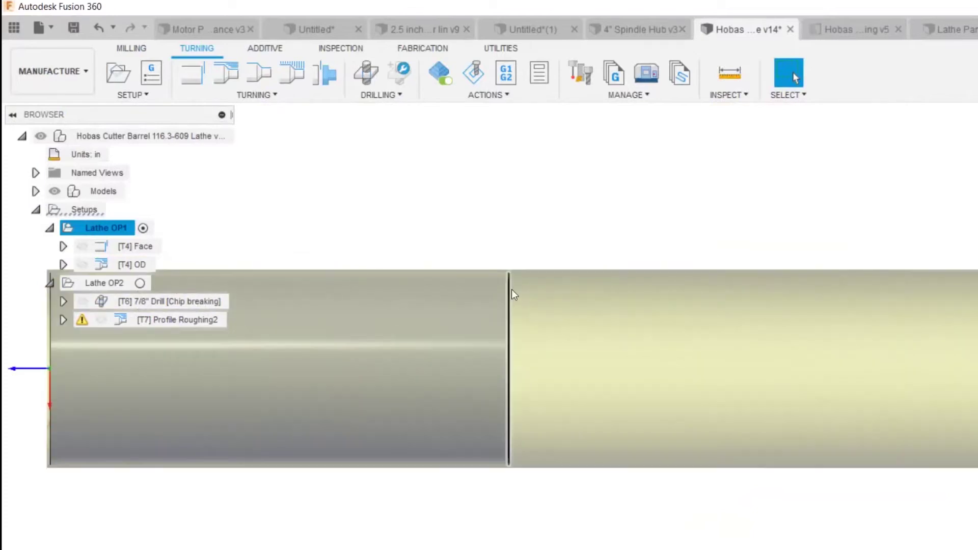
scroll(525, 263, "up", 2)
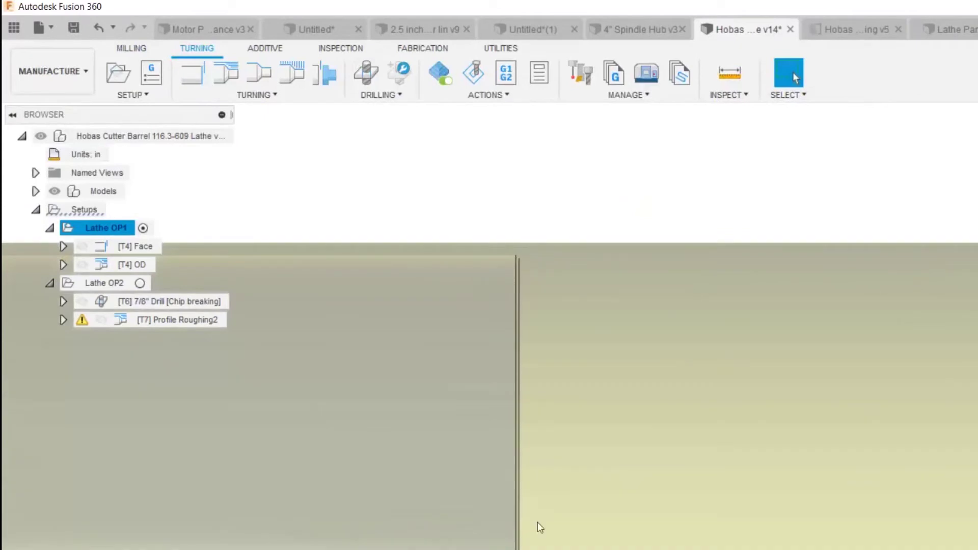
scroll(544, 405, "down", 5)
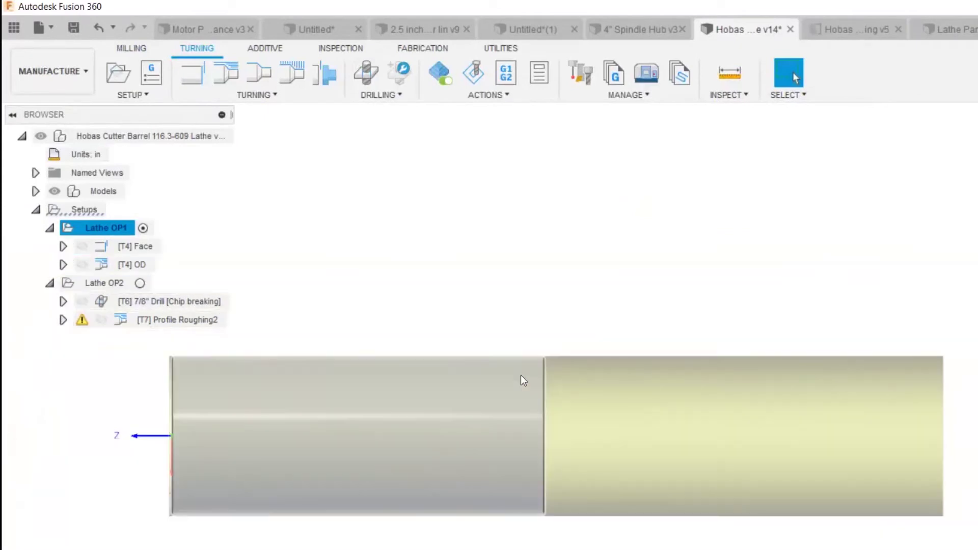
scroll(521, 376, "down", 2)
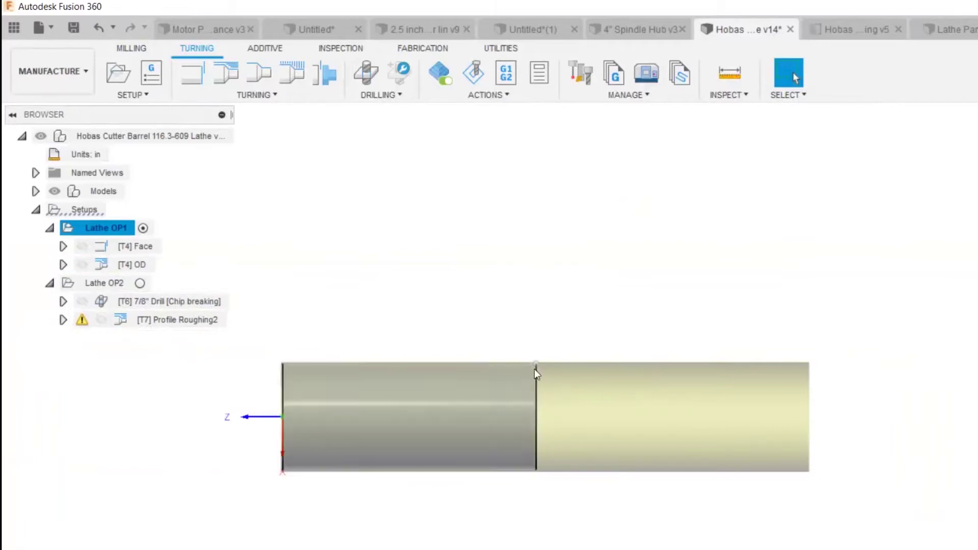
scroll(531, 372, "down", 2)
scroll(519, 378, "up", 3)
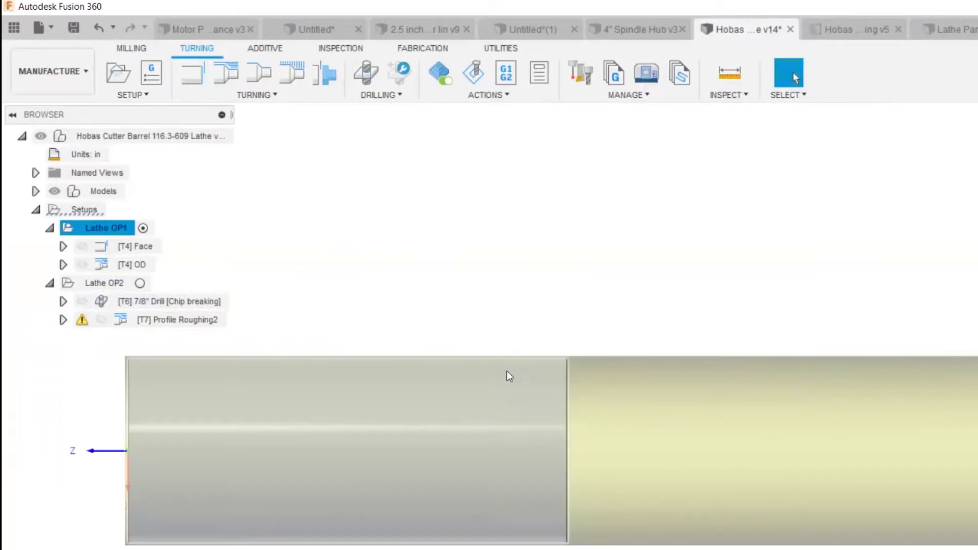
scroll(199, 364, "up", 1)
scroll(305, 361, "down", 2)
scroll(586, 359, "down", 2)
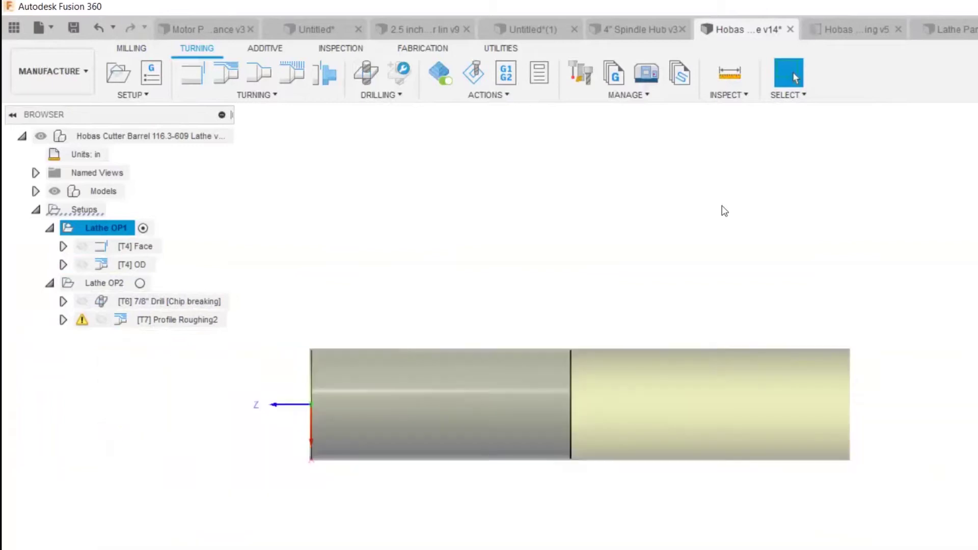
Return to the Lathe Part design and inspect how its stock fits around the part at both ends
left_click(961, 29)
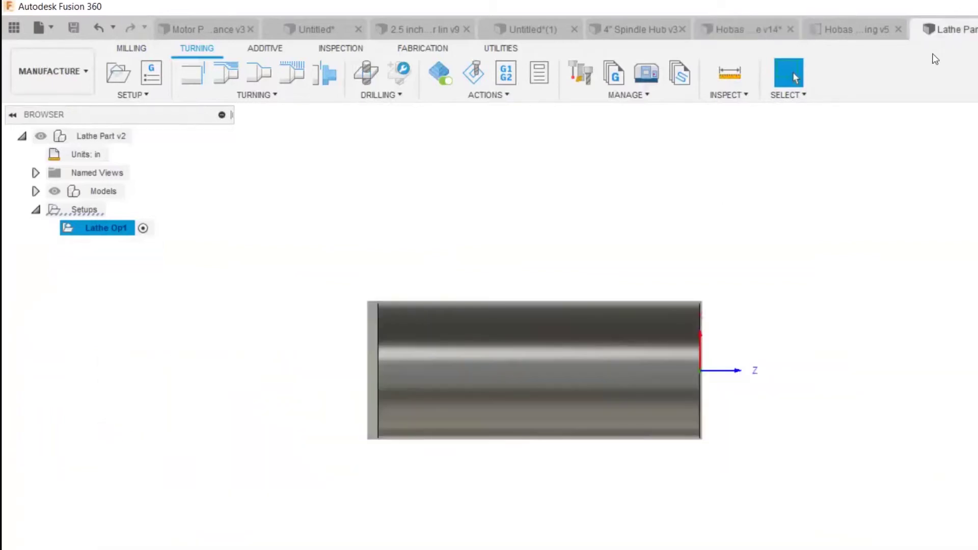
scroll(648, 280, "up", 1)
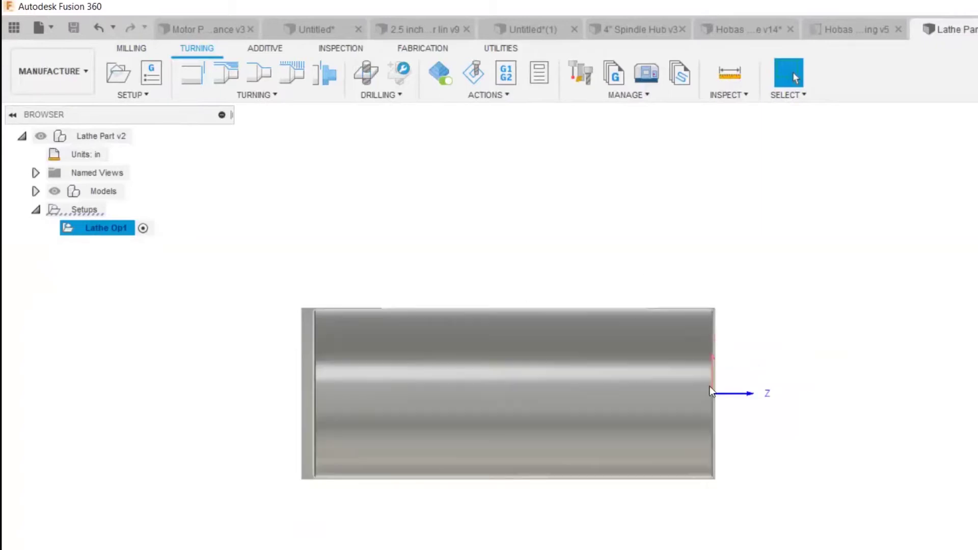
scroll(550, 335, "down", 1)
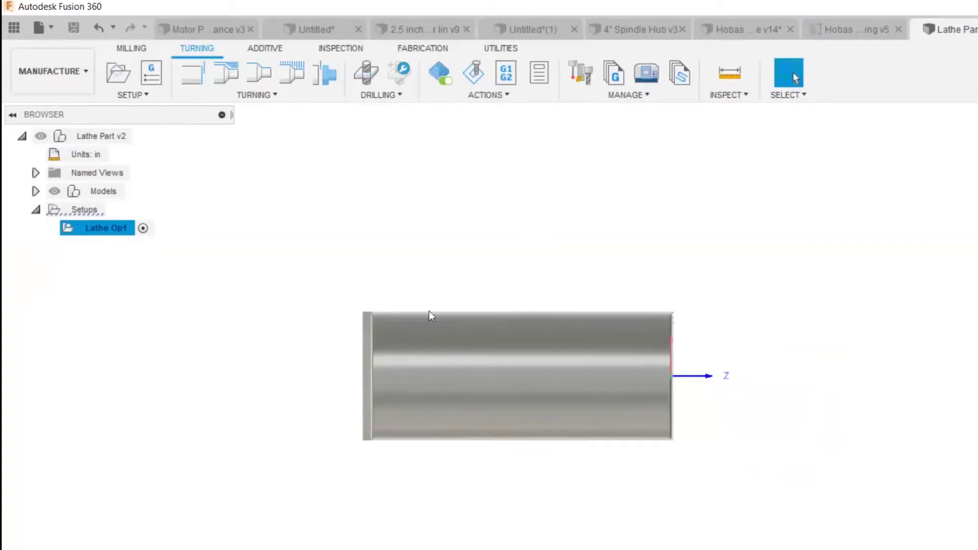
scroll(429, 313, "up", 2)
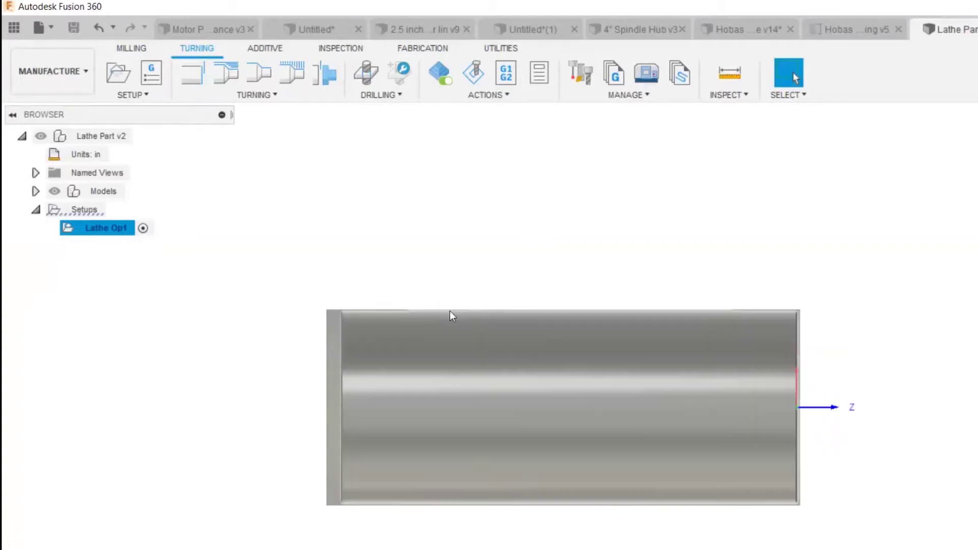
scroll(447, 326, "up", 1)
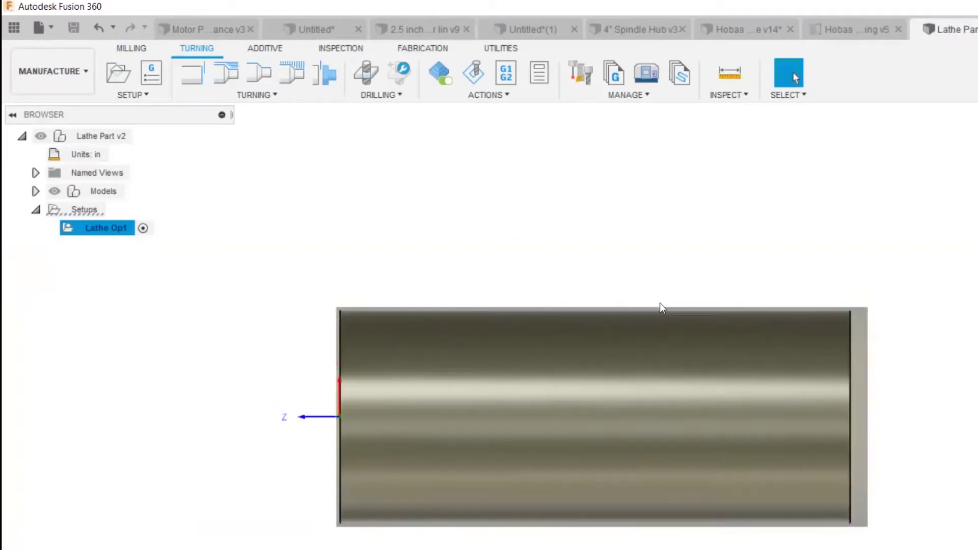
scroll(713, 332, "up", 1)
scroll(634, 309, "down", 3)
scroll(634, 310, "down", 1)
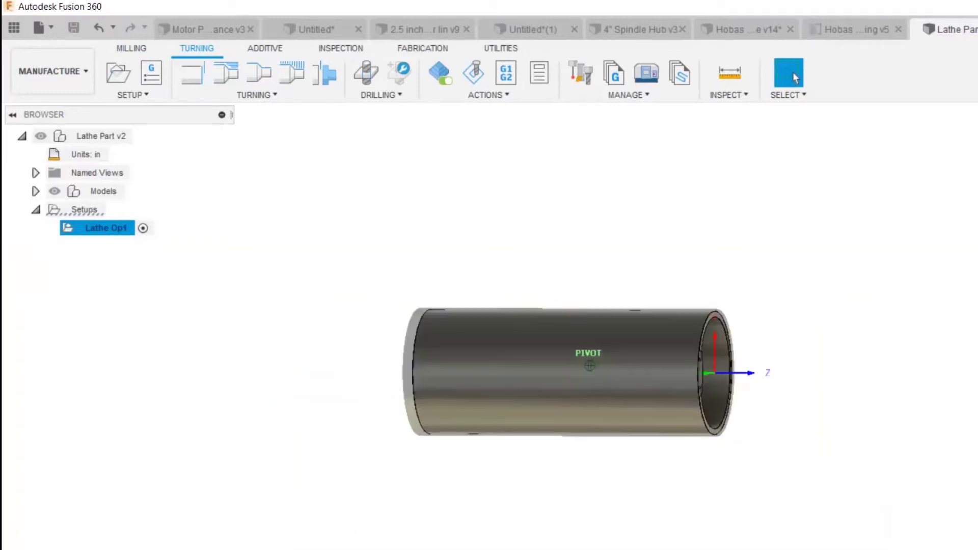
Edit the Lathe Op1 setup to lengthen the stock so it extends about one part length beyond the back face
right_click(115, 227)
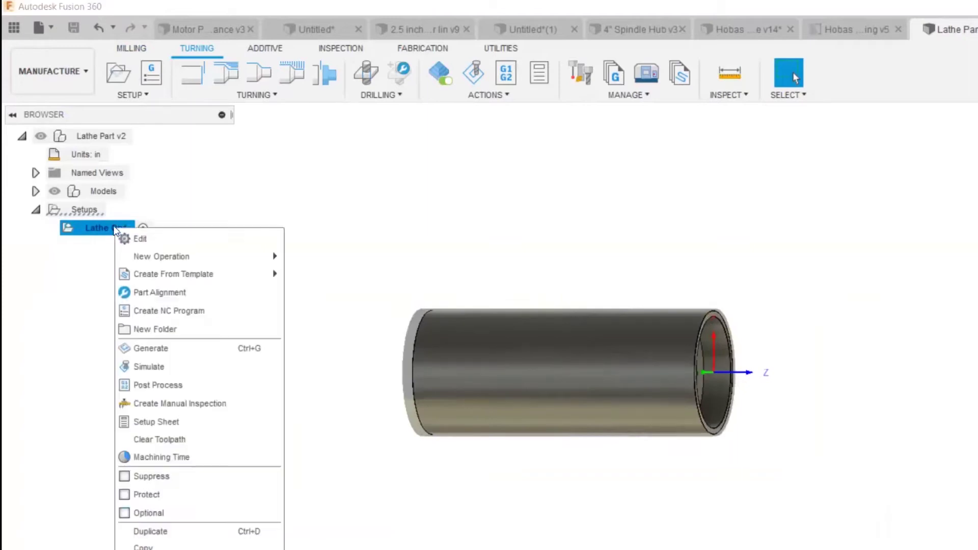
left_click(130, 239)
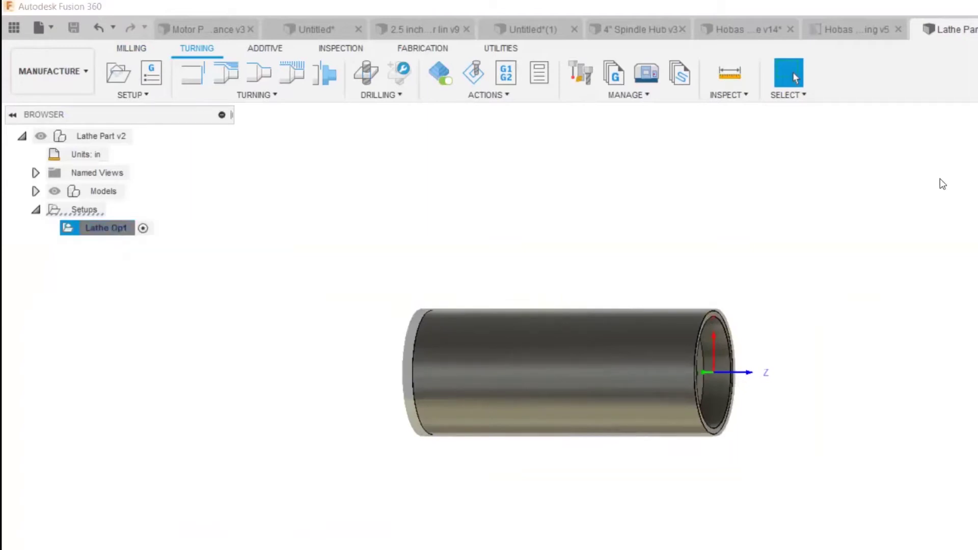
left_click(965, 93)
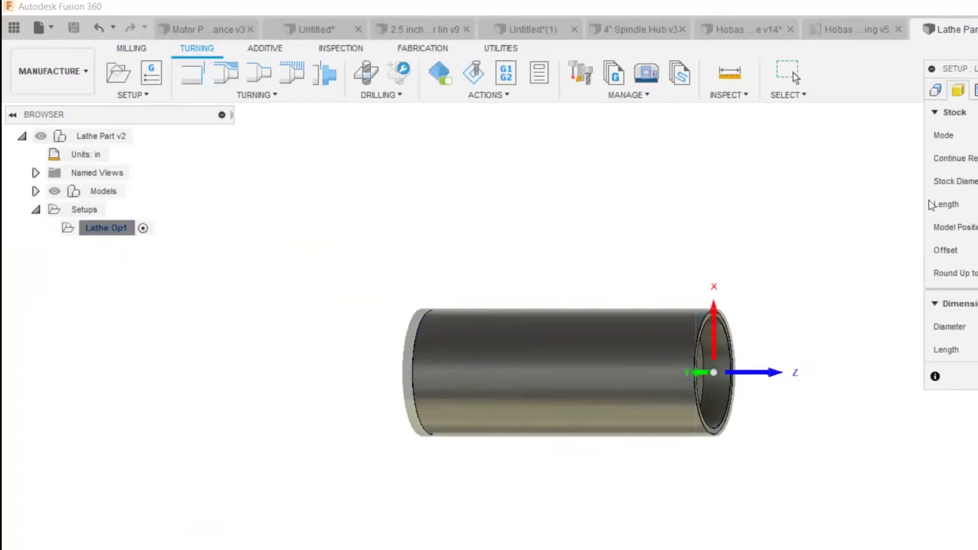
key("Return")
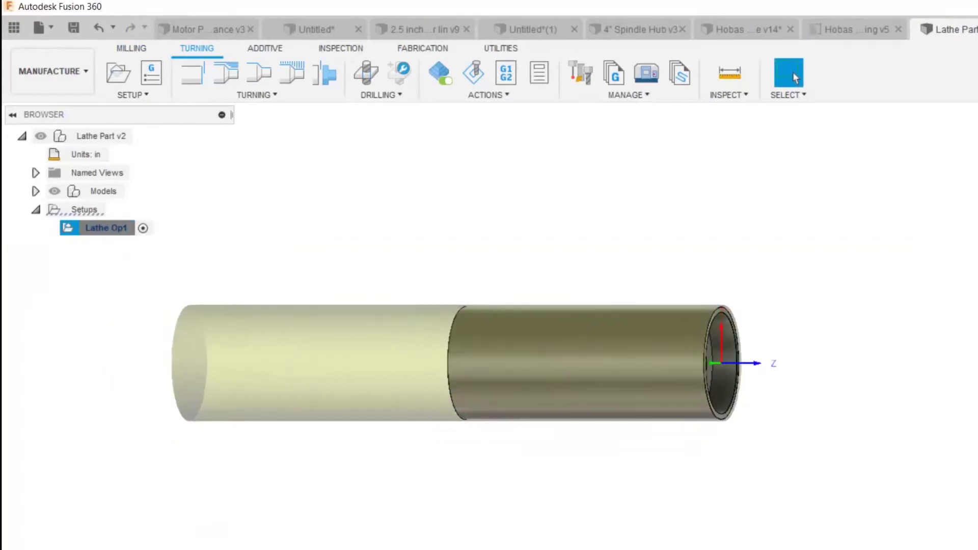
Save the design with the lengthened stock as a new version, keeping the description User Saved
left_click(80, 30)
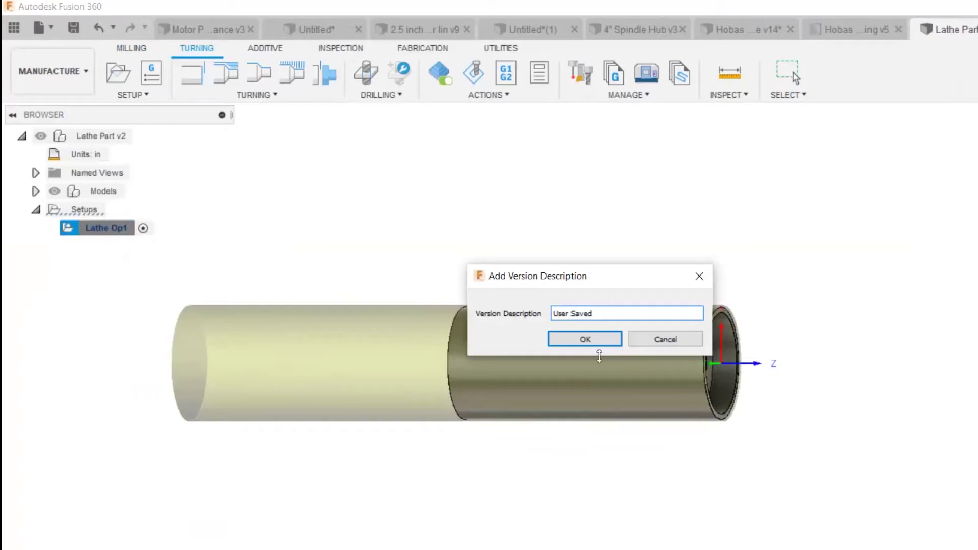
left_click(608, 338)
Examine the lengthened stock from both sides, checking its excess at the part's outside diameter, back face and front face
scroll(659, 323, "down", 3)
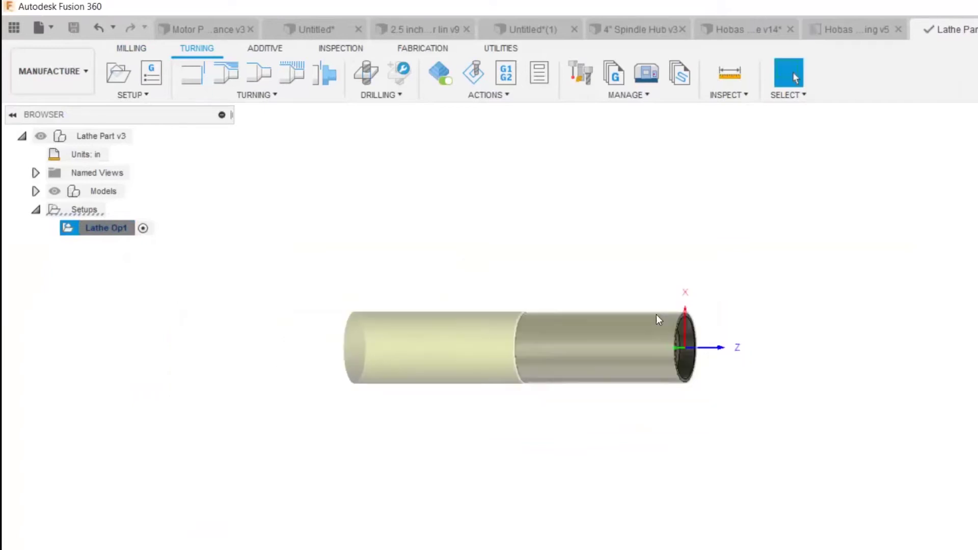
scroll(556, 302, "up", 5)
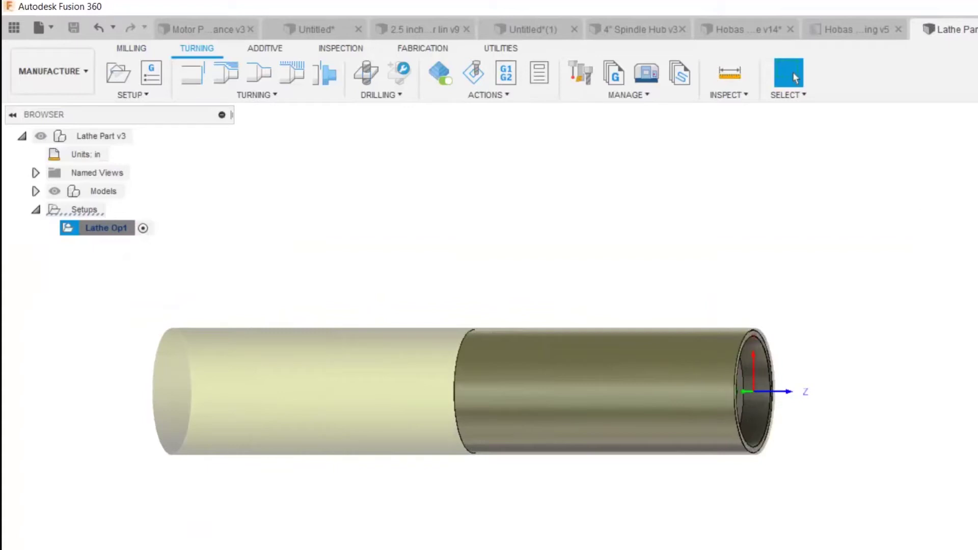
mouse_move(589, 366)
middle_mouse_down("shift")
mouse_move(458, 403)
mouse_move(336, 392)
mouse_move(264, 407)
mouse_move(264, 395)
middle_mouse_up("shift")
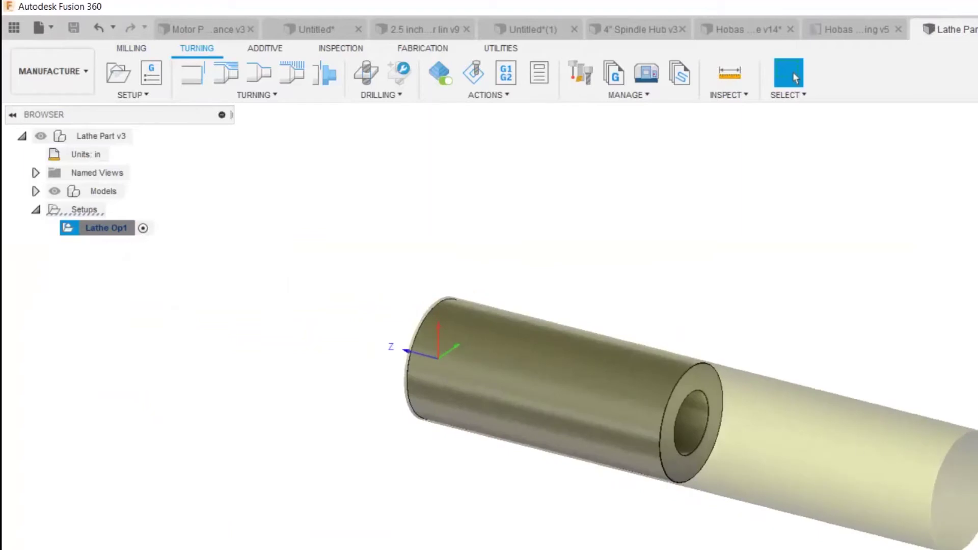
scroll(888, 333, "down", 5)
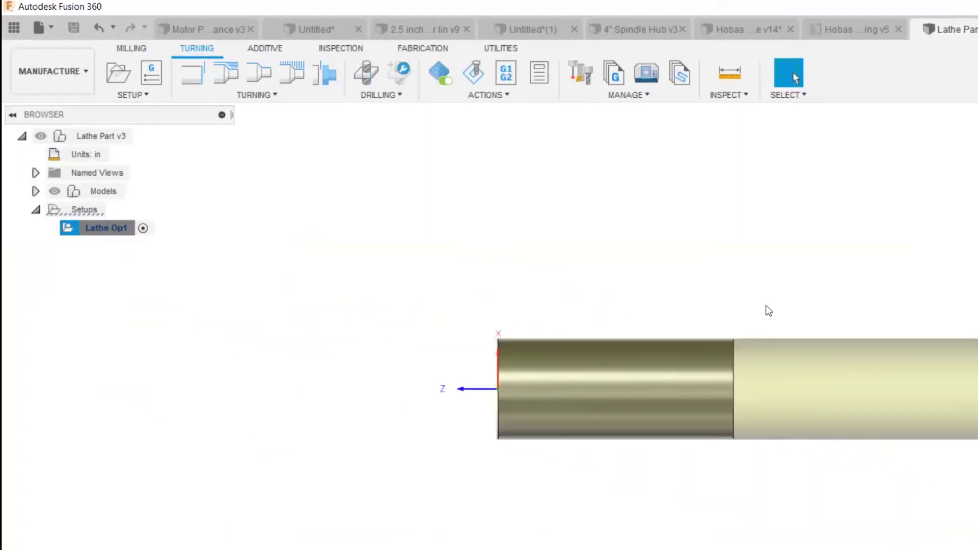
scroll(764, 308, "up", 6)
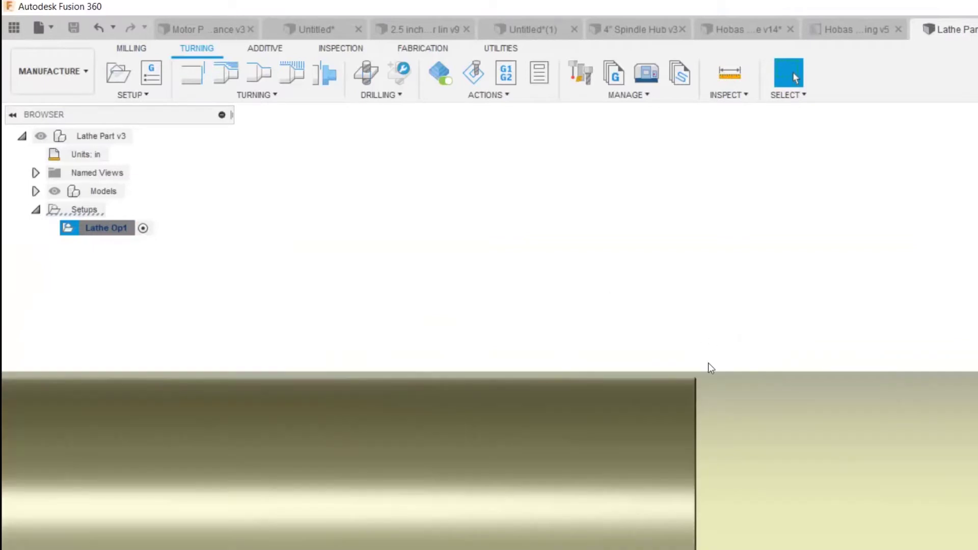
scroll(711, 433, "down", 5)
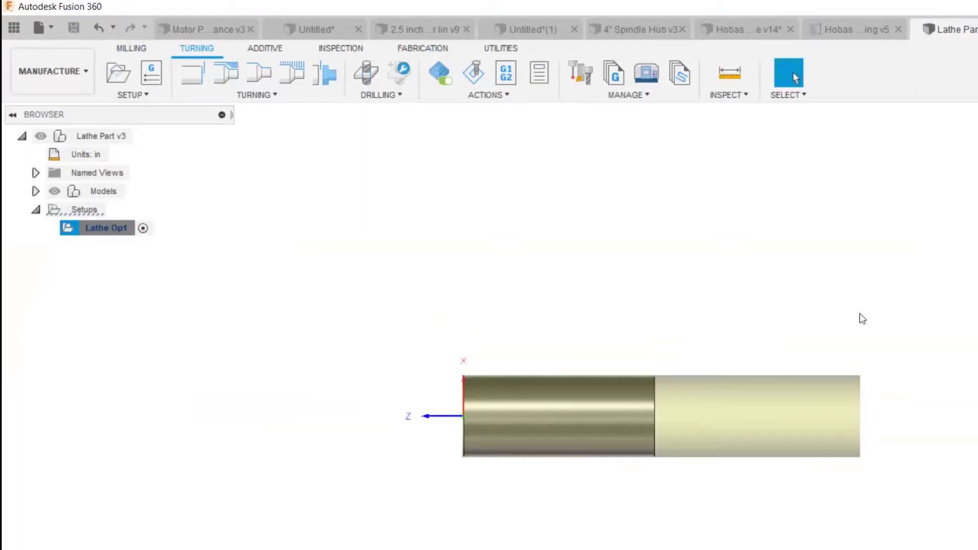
scroll(859, 303, "down", 2)
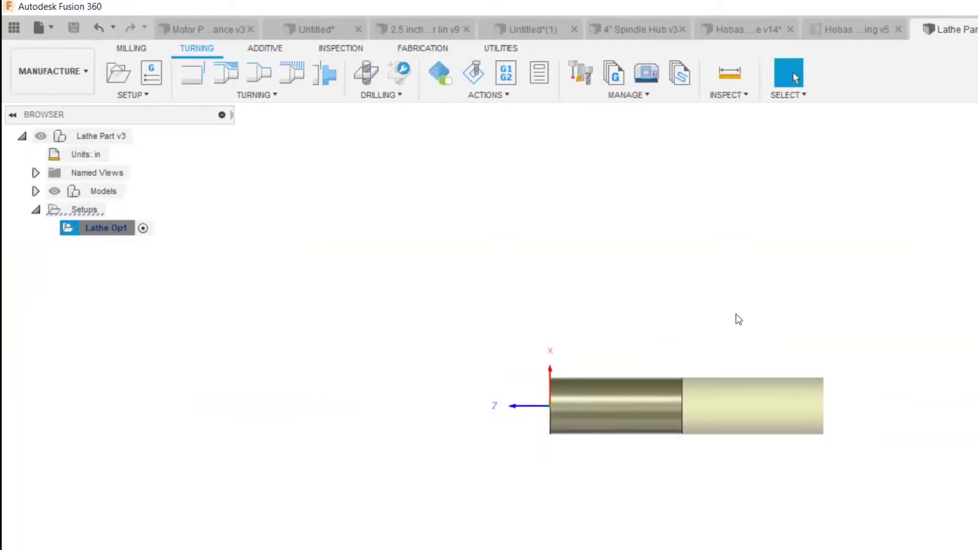
scroll(682, 343, "down", 2)
scroll(772, 352, "up", 2)
scroll(680, 402, "up", 3)
scroll(585, 397, "down", 1)
mouse_move(667, 261)
middle_mouse_down("shift")
mouse_move(621, 261)
mouse_move(629, 292)
middle_mouse_up("shift")
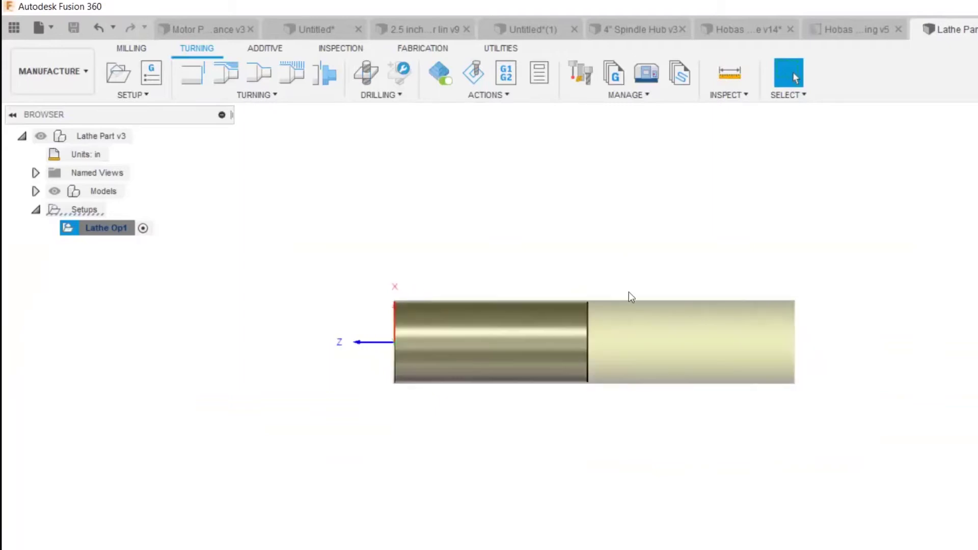
scroll(455, 298, "up", 1)
scroll(862, 316, "up", 2)
scroll(622, 265, "up", 1)
scroll(497, 303, "down", 2)
scroll(548, 310, "up", 2)
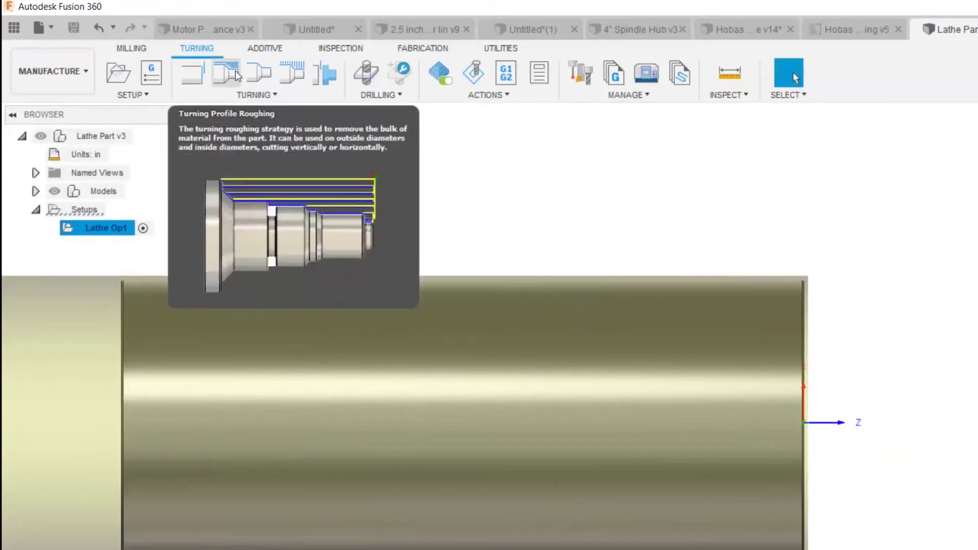
Create an NC program numbered 00500 with the comment Lathe for the turning setup
scroll(408, 167, "down", 3)
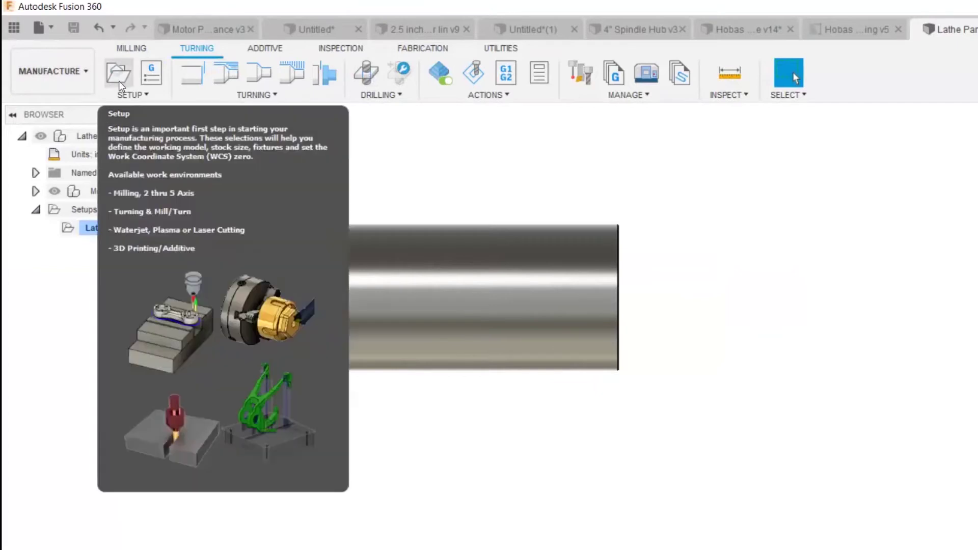
left_click(157, 74)
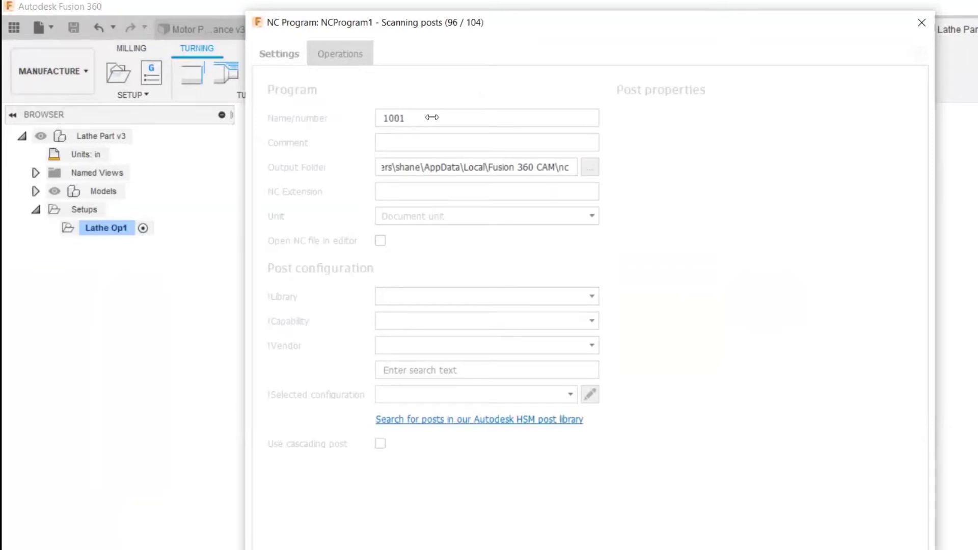
left_click_drag(435, 118, 322, 117)
type("00500")
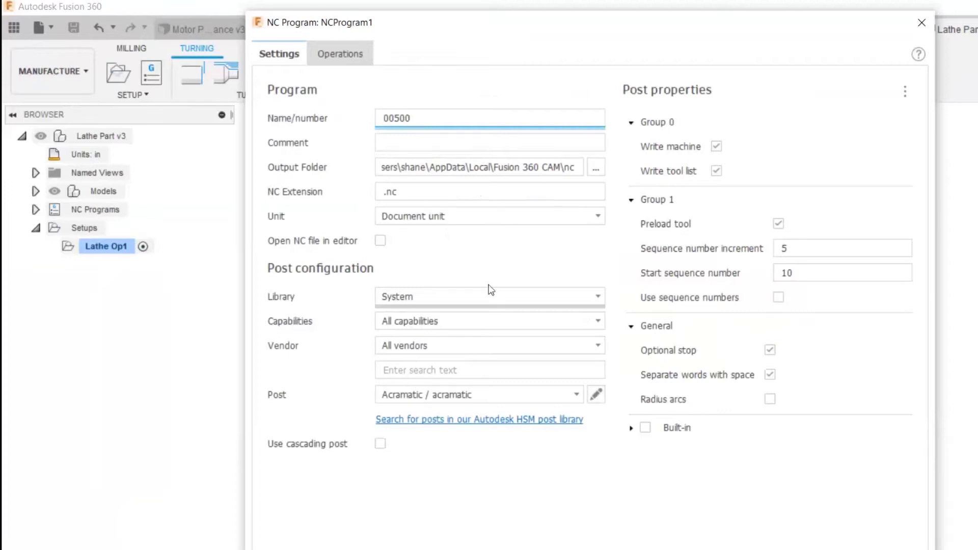
left_click(464, 145)
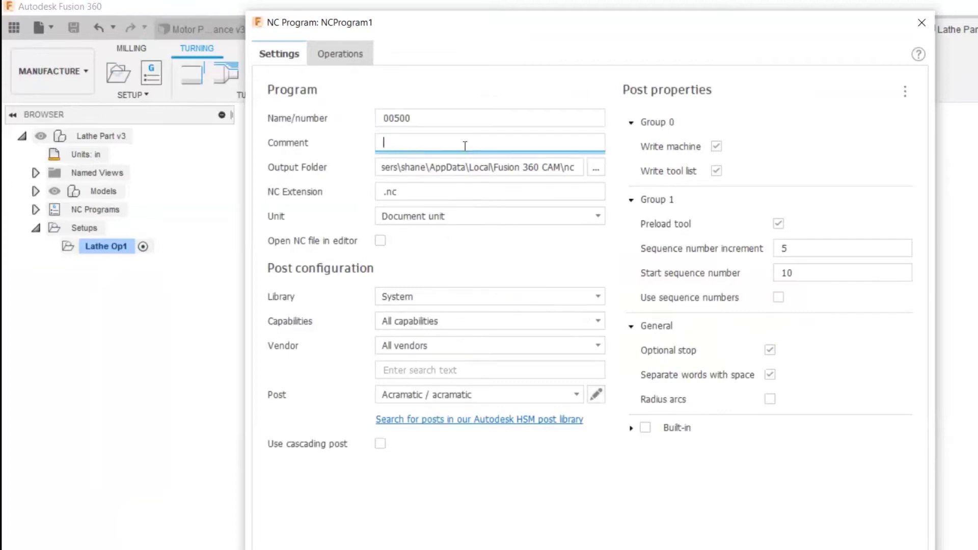
type("Lathe")
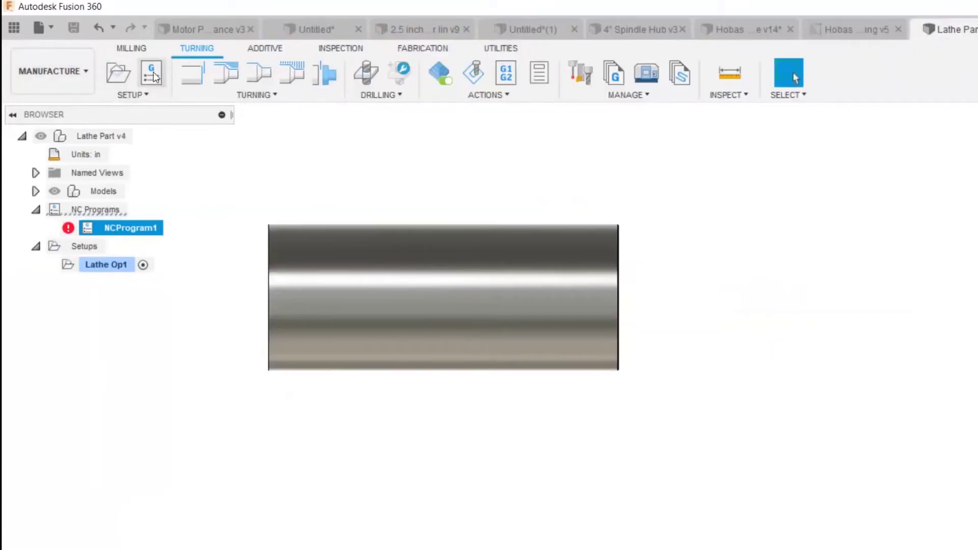
Check the new NC program's error log and delete the program from the document
left_click(162, 206)
left_click(68, 230)
left_click(67, 229)
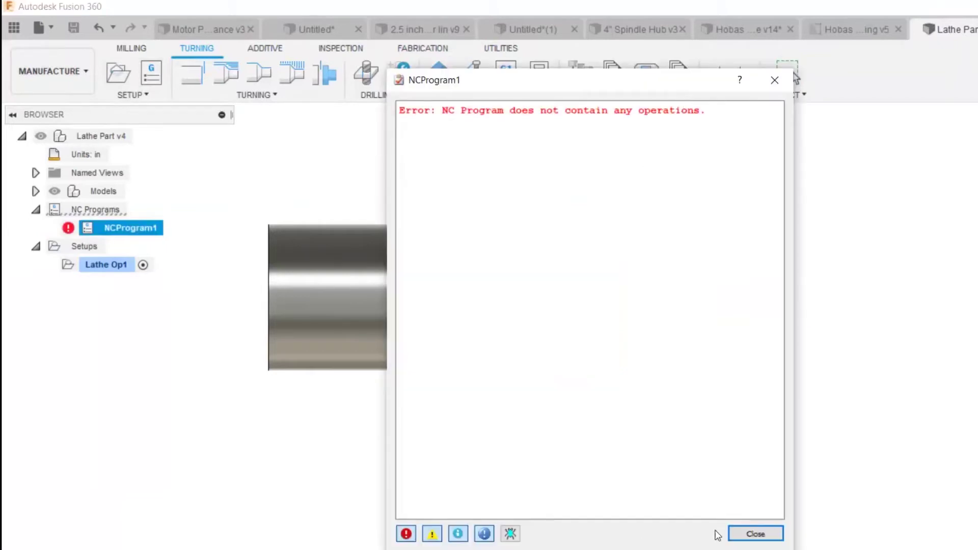
left_click(755, 533)
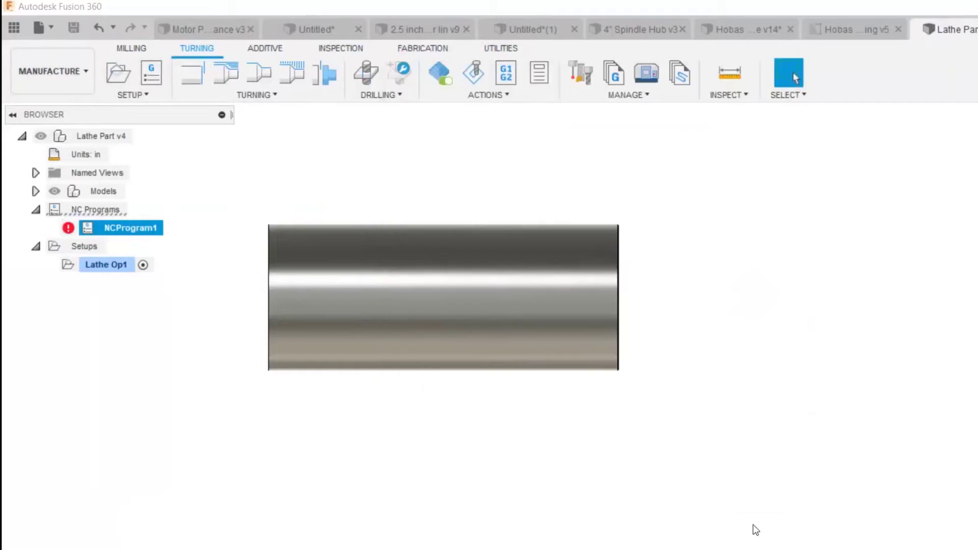
left_click(115, 208)
left_click(132, 230)
key("Delete")
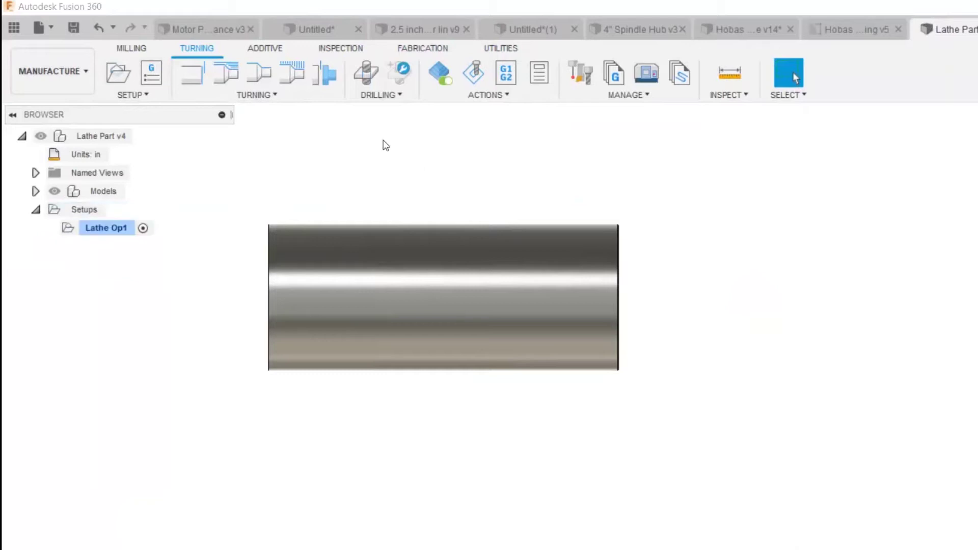
Start a turning Face operation using tool 4, the CNMT Face & OD tool, from the Hobas Cutter Barrel document's Lathe OP1 setup
left_click(197, 71)
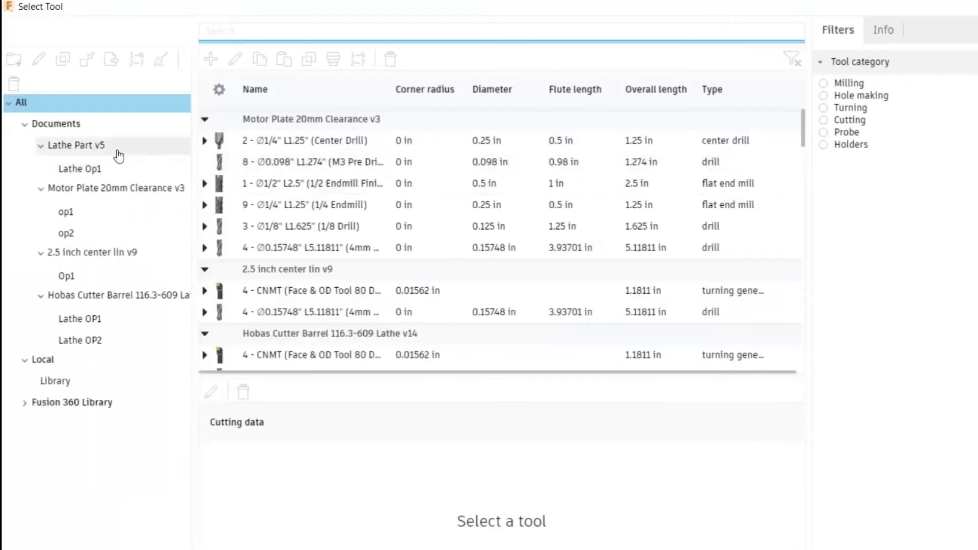
left_click(118, 152)
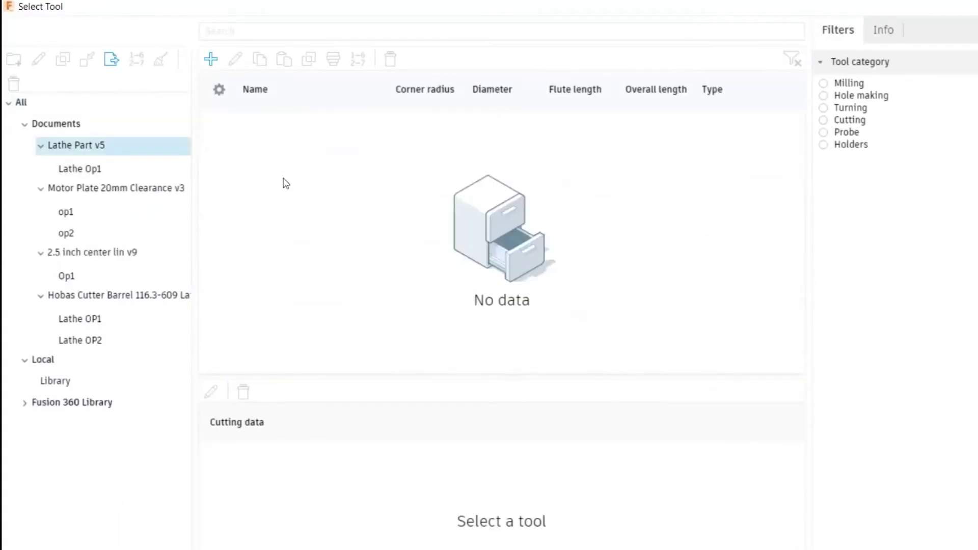
left_click(137, 170)
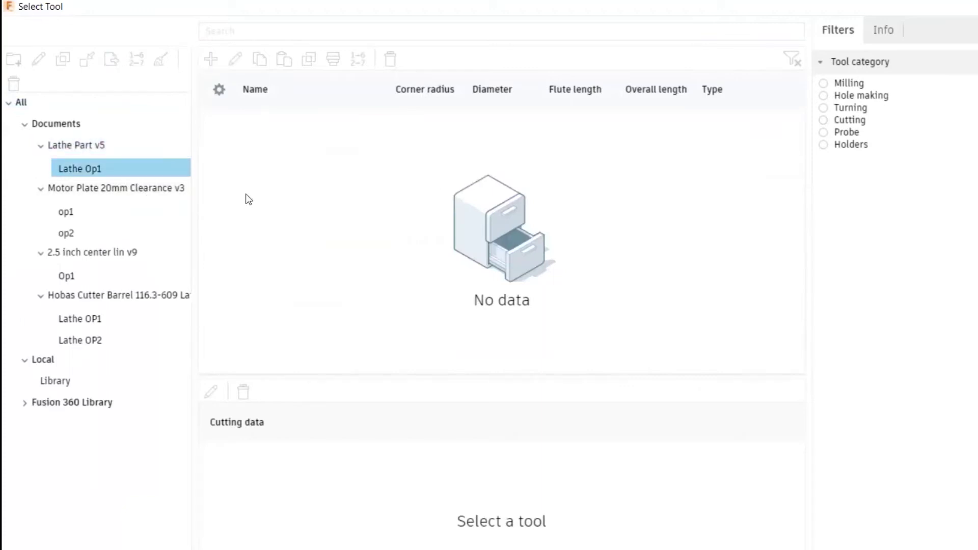
left_click(105, 322)
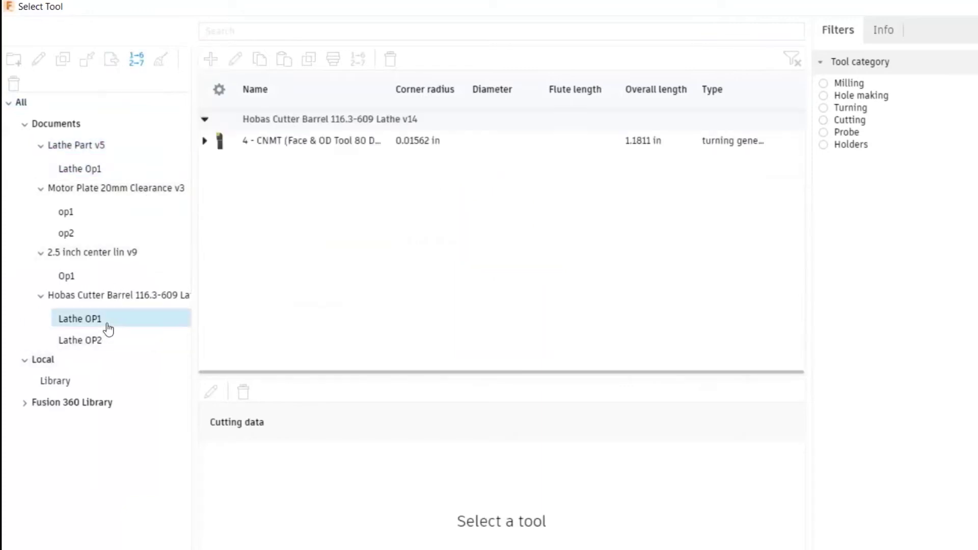
left_click(435, 142)
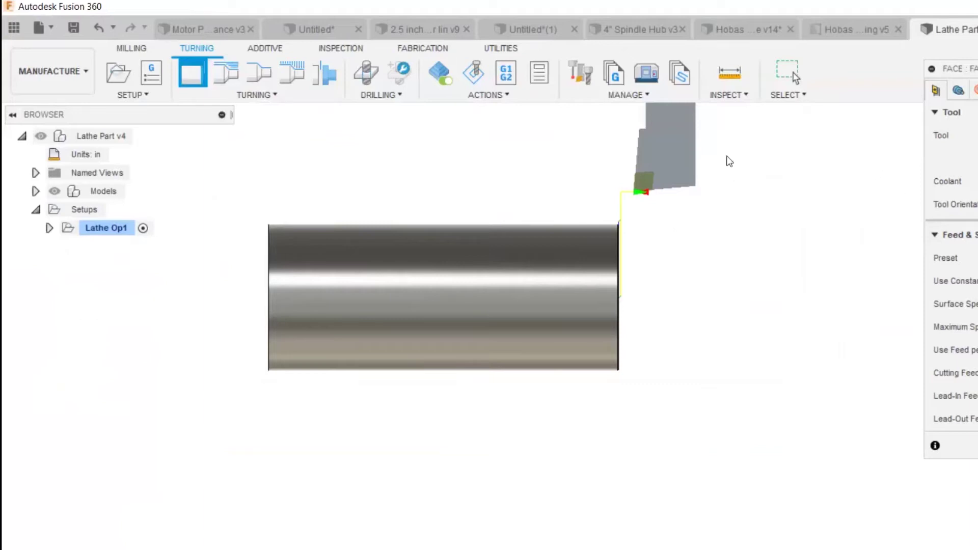
Set the facing operation's maximum spindle speed to 1500 rpm and generate its toolpath
scroll(657, 204, "up", 3)
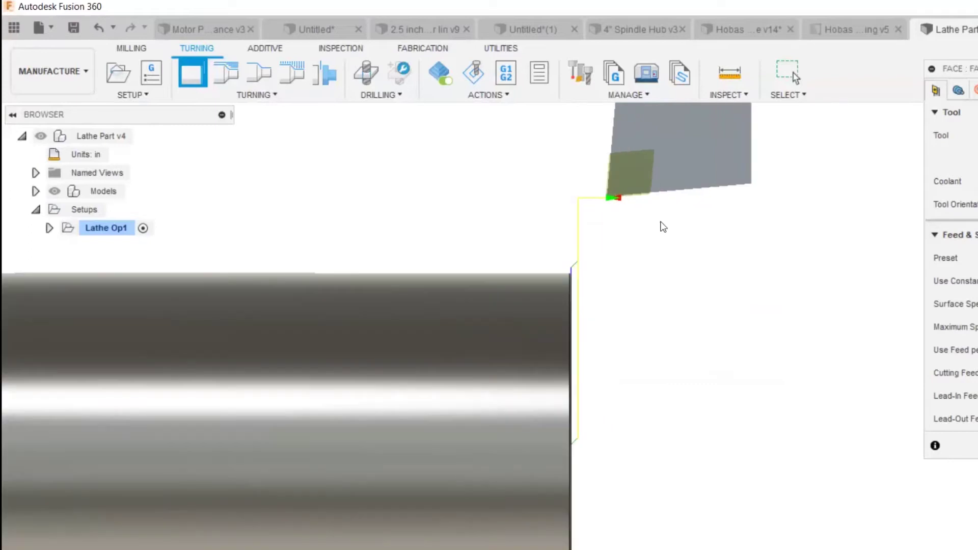
scroll(659, 226, "down", 4)
scroll(689, 270, "up", 2)
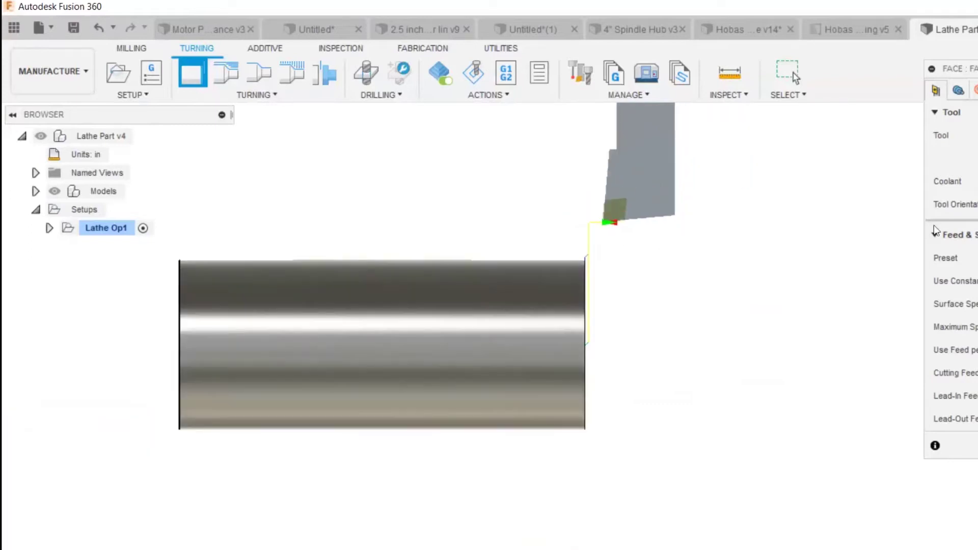
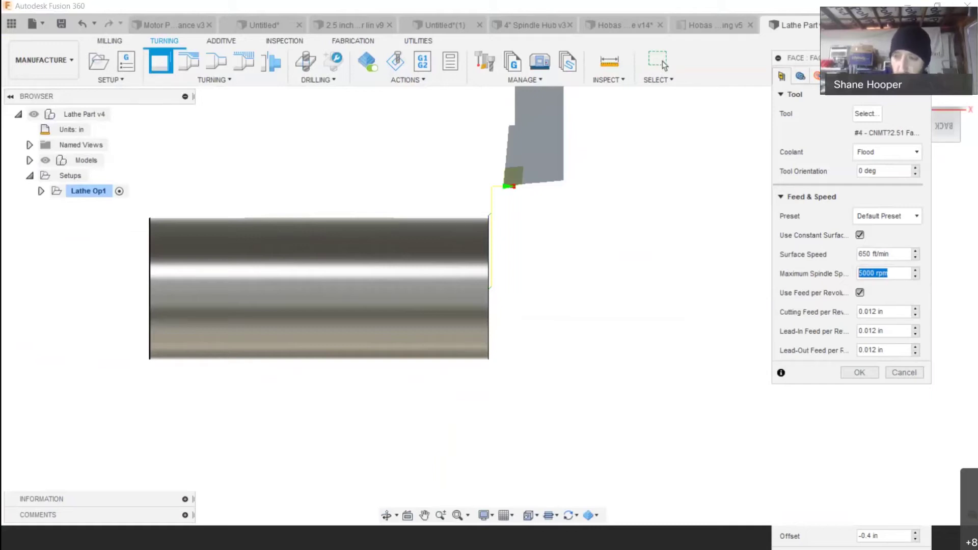
type("1500")
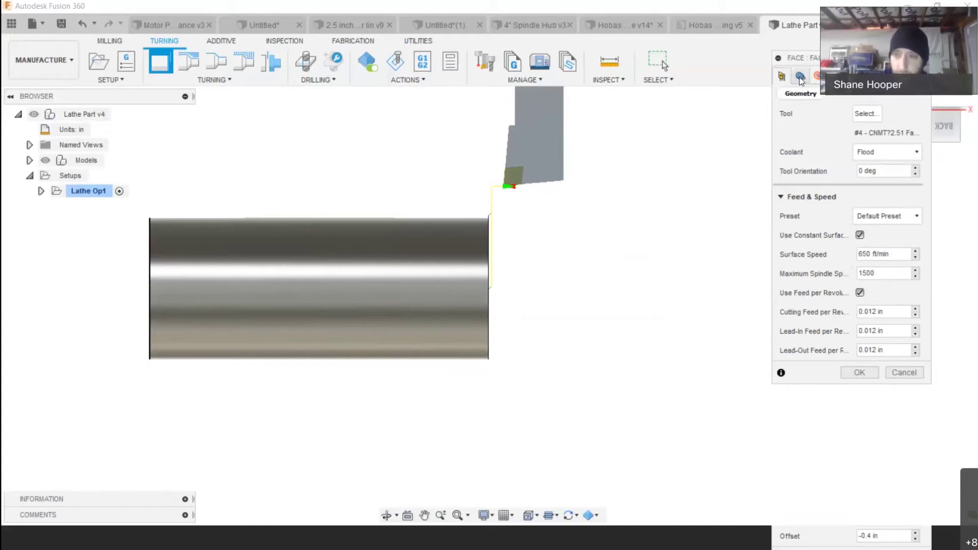
left_click(868, 372)
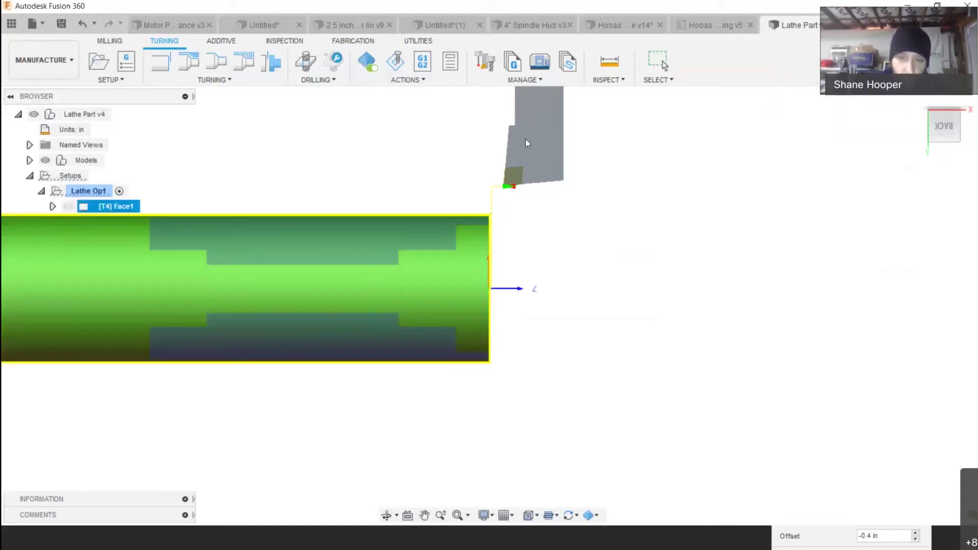
Simulate the facing operation to watch the tool remove the excess stock from the front face
scroll(513, 236, "up", 5)
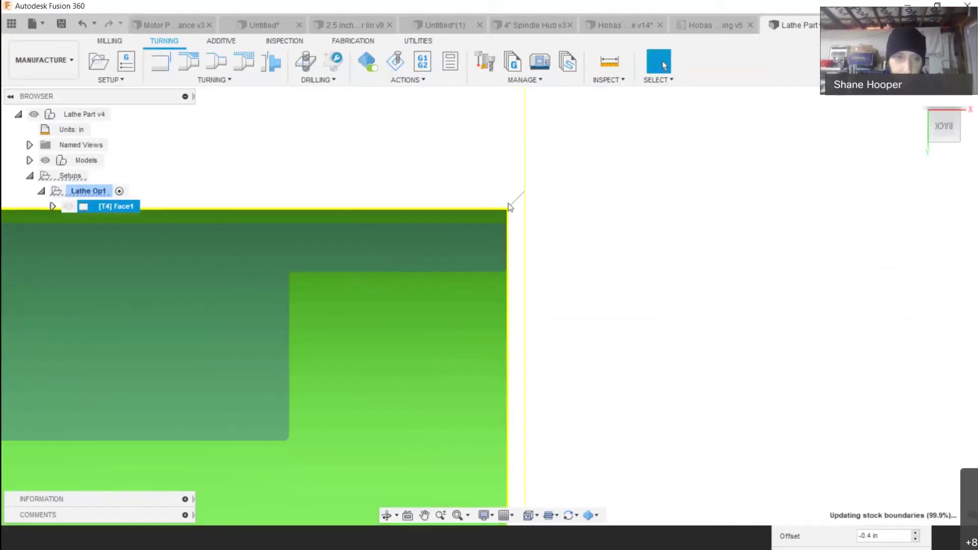
scroll(509, 206, "down", 2)
right_click(118, 206)
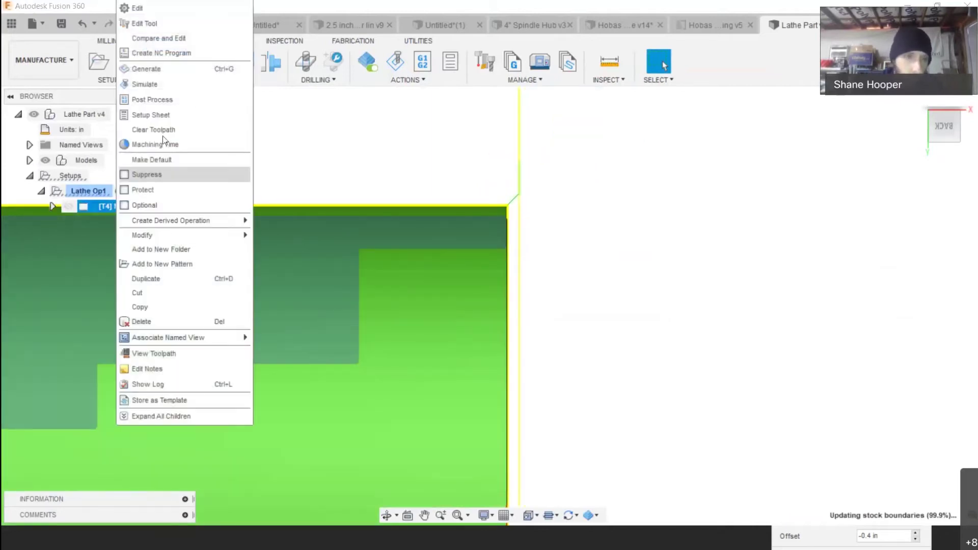
left_click(176, 84)
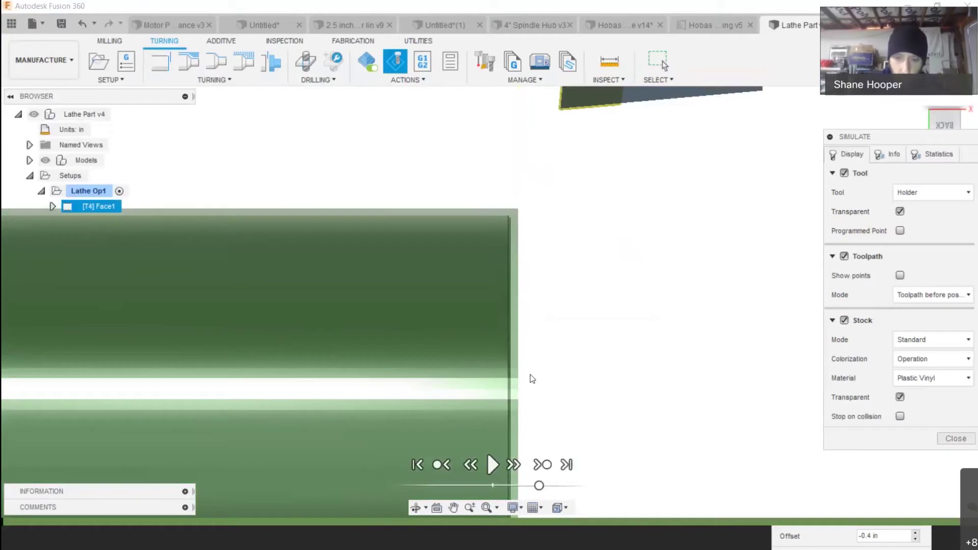
left_click(492, 465)
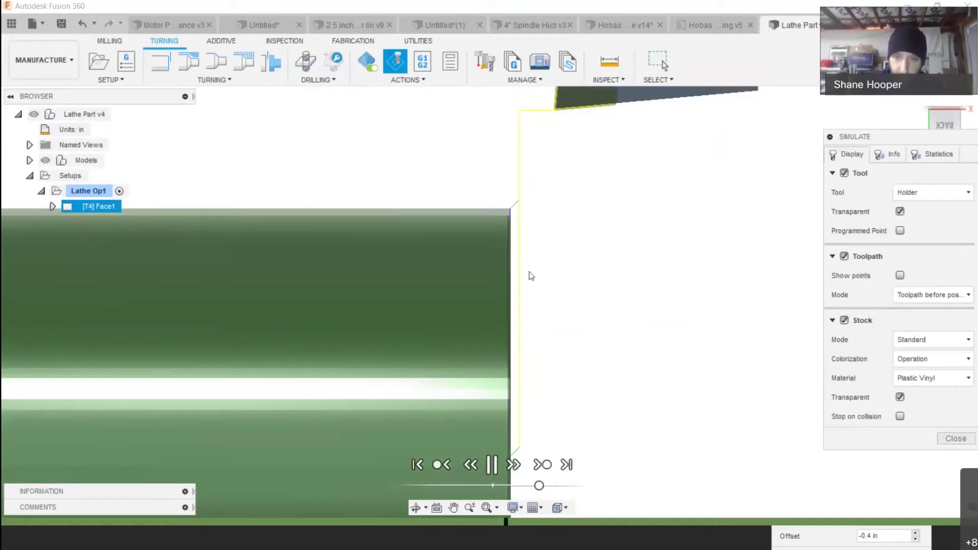
scroll(612, 288, "down", 2)
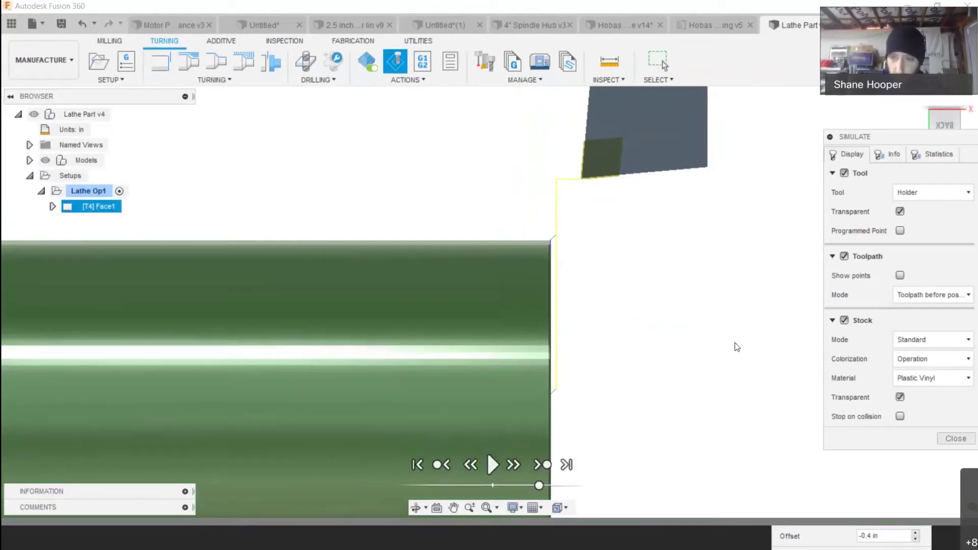
left_click(956, 438)
Rename the facing operation under Lathe Op1 as Face
left_click(124, 210)
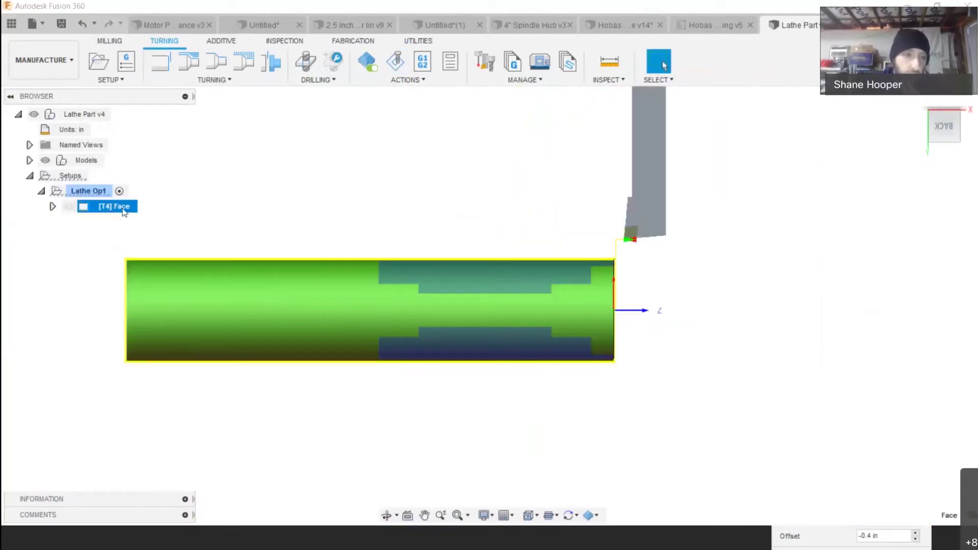
right_click(114, 208)
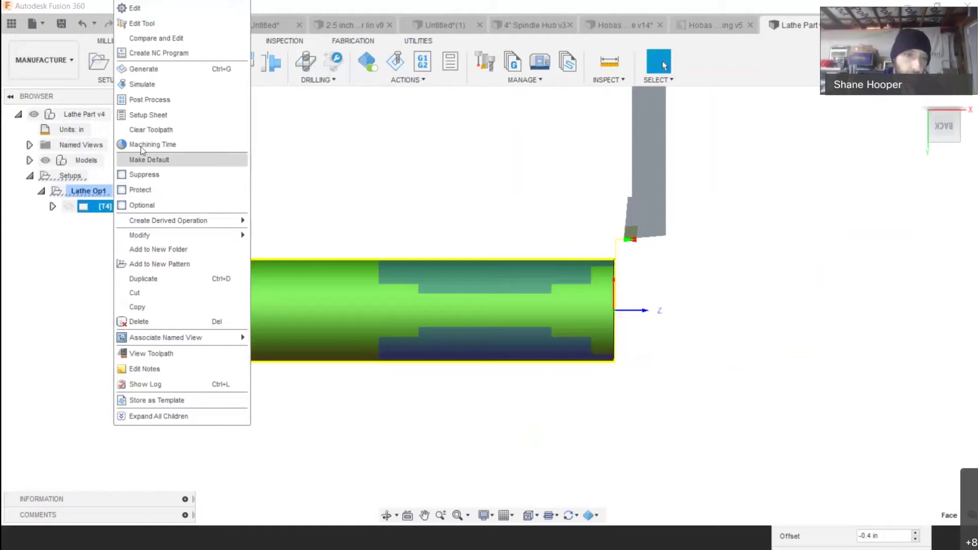
left_click(564, 207)
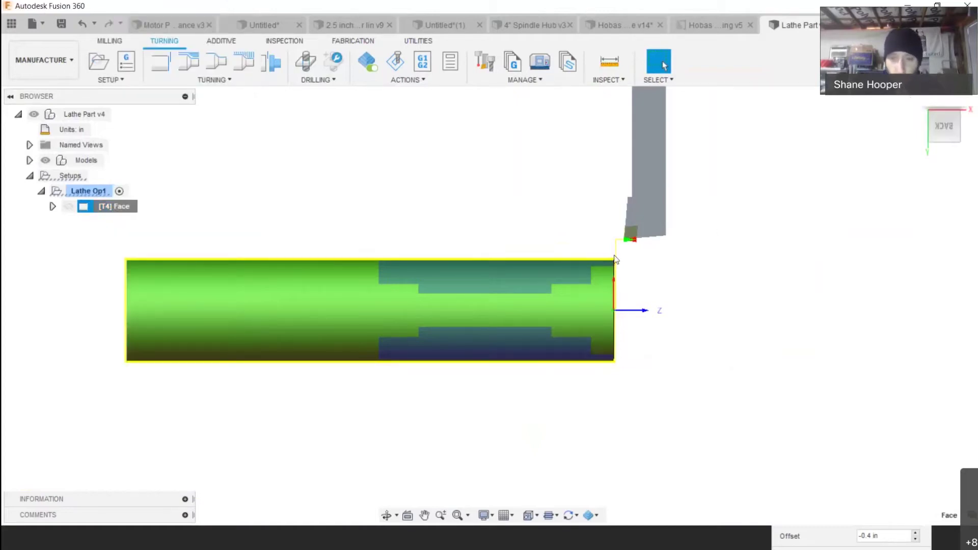
Examine the facing tool and toolpath relative to the part and stock from the back and front sides
scroll(615, 260, "up", 3)
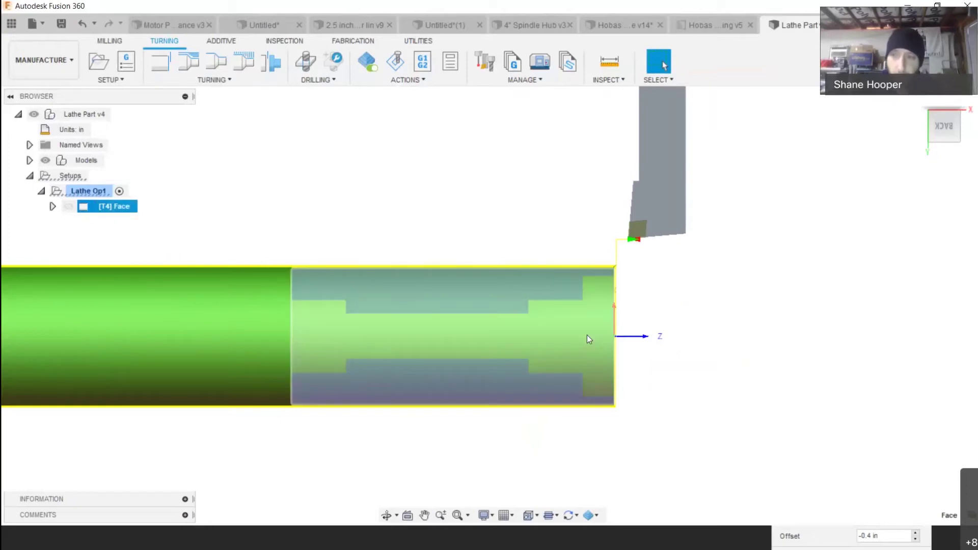
middle_click_drag(492, 306, 550, 316, "shift")
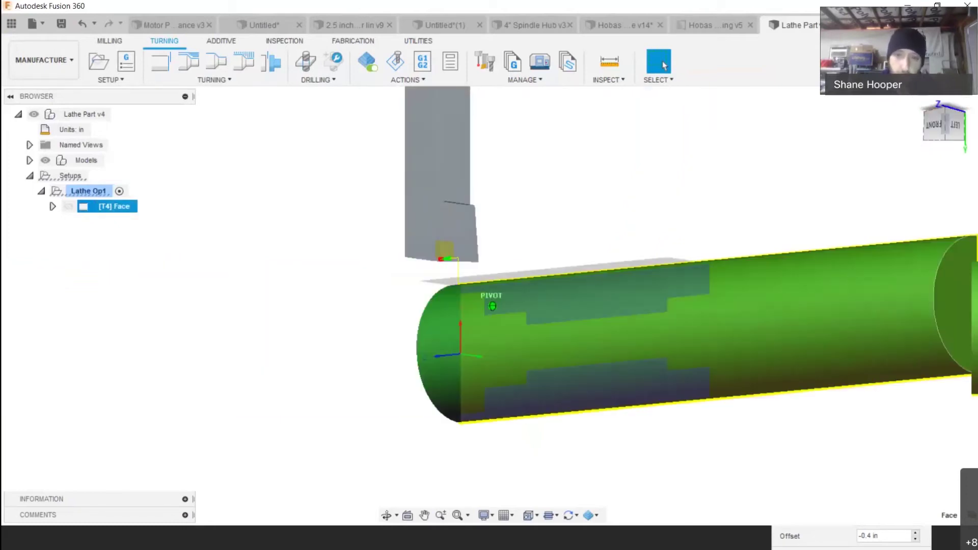
left_click(933, 125)
scroll(346, 239, "down", 1)
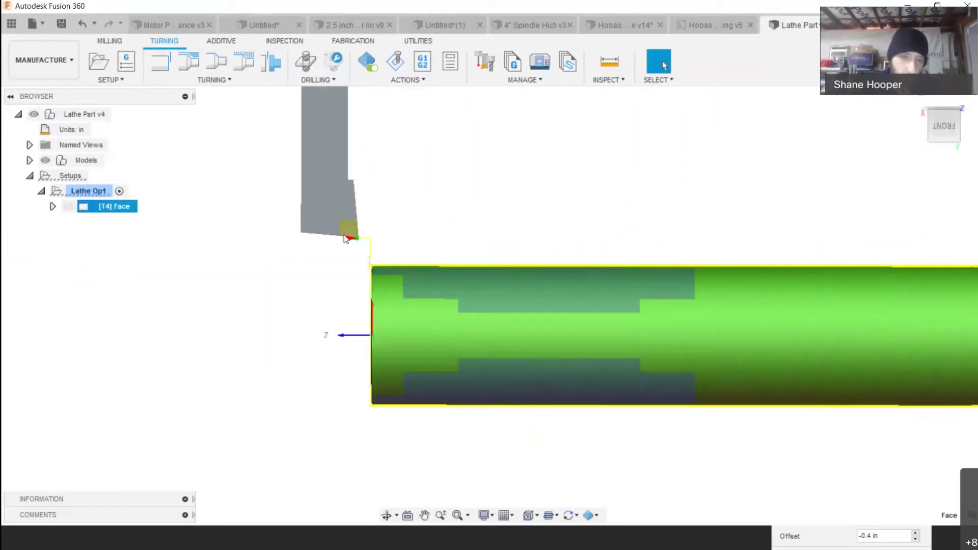
scroll(346, 239, "down", 1)
scroll(793, 270, "down", 1)
scroll(781, 262, "up", 2)
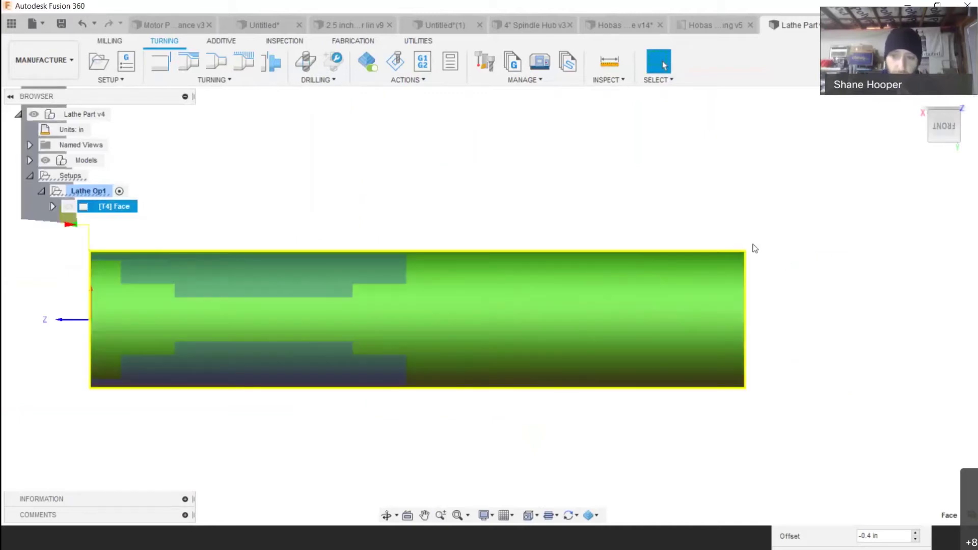
scroll(729, 325, "down", 1)
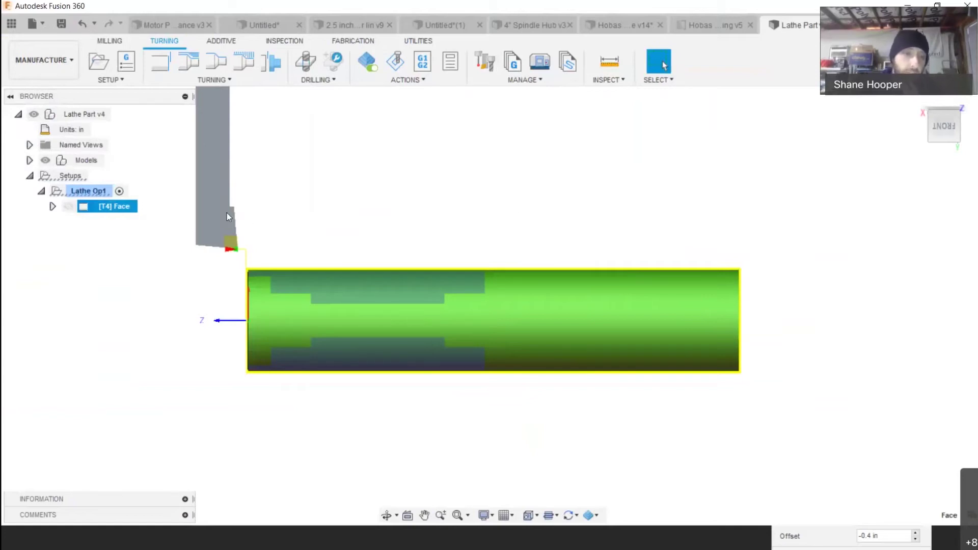
Examine the Face toolpath and tool position at the end of the stock from the front and back views
scroll(233, 261, "up", 4)
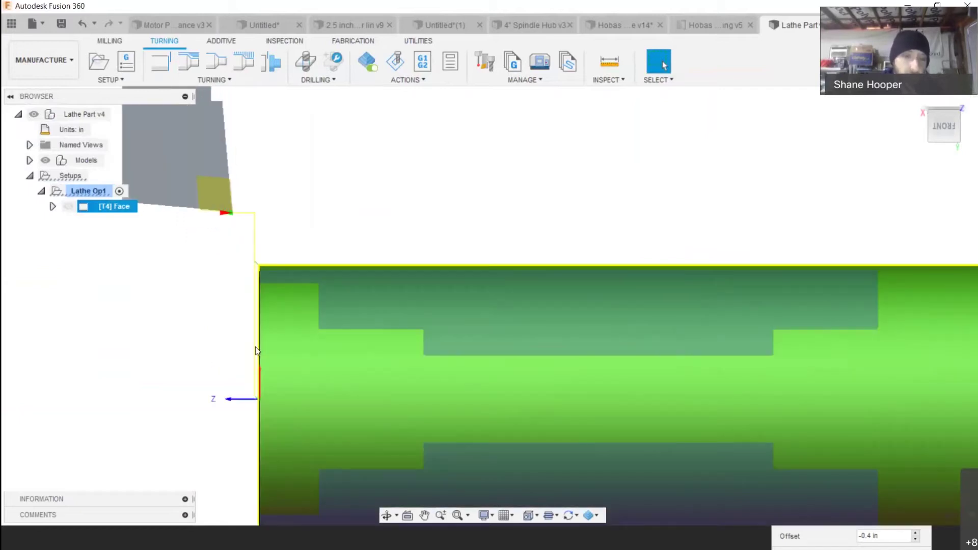
scroll(357, 264, "down", 4)
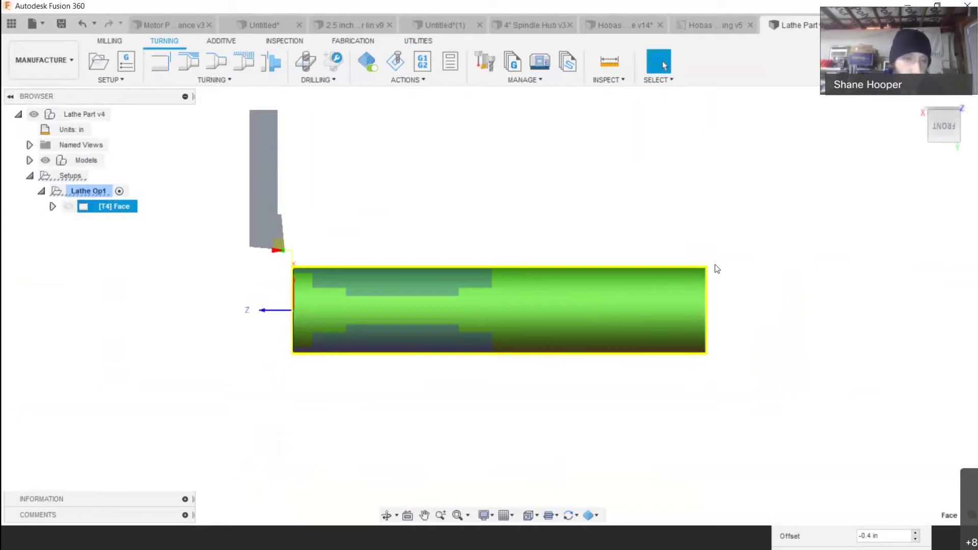
scroll(775, 246, "up", 2)
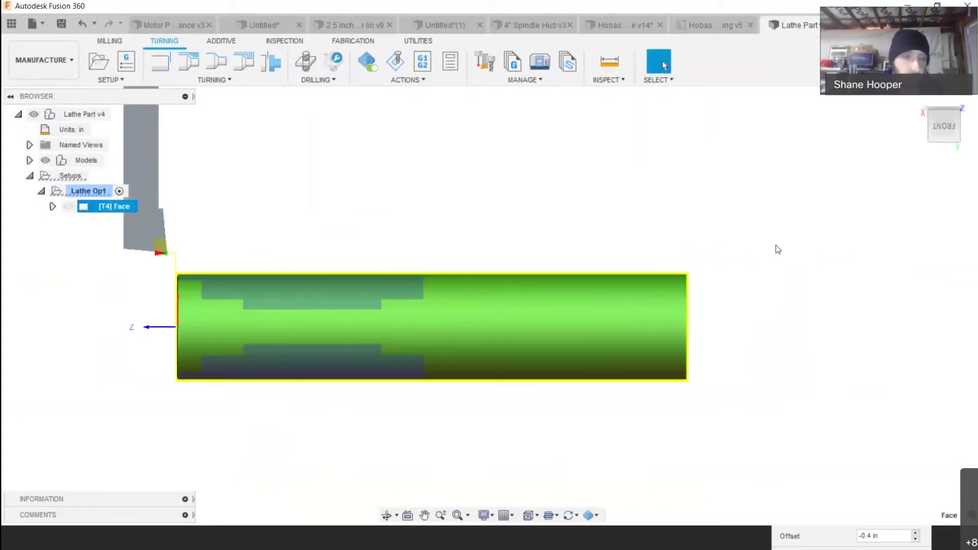
scroll(736, 264, "down", 2)
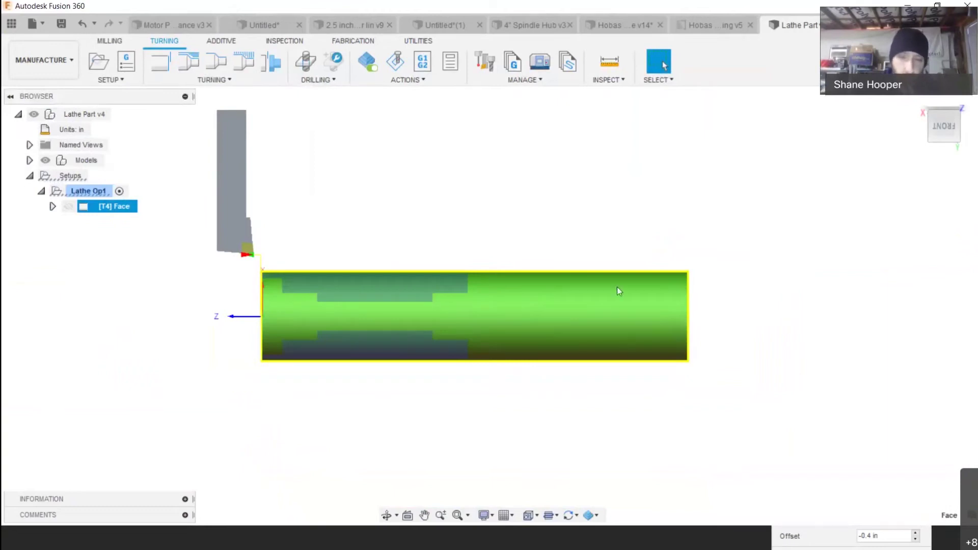
scroll(237, 293, "up", 3)
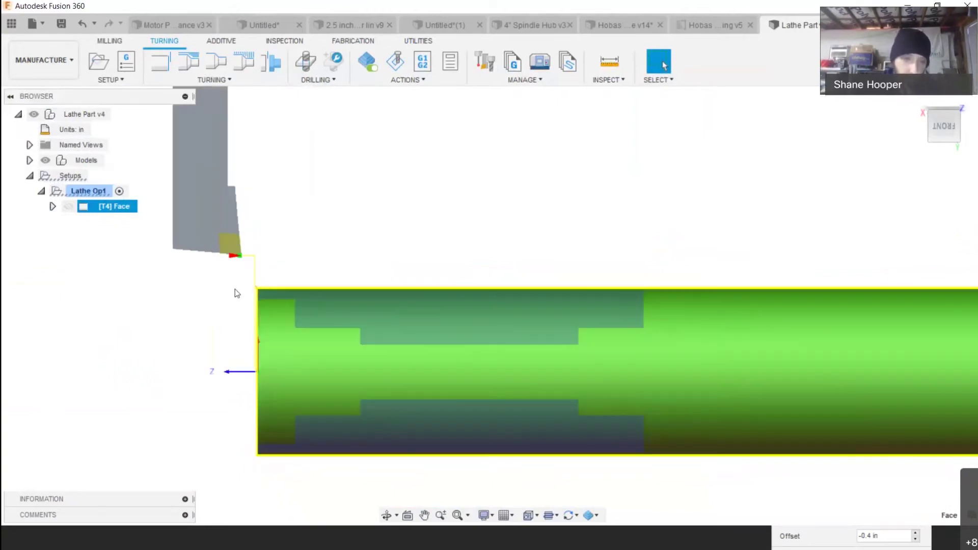
scroll(258, 295, "up", 4)
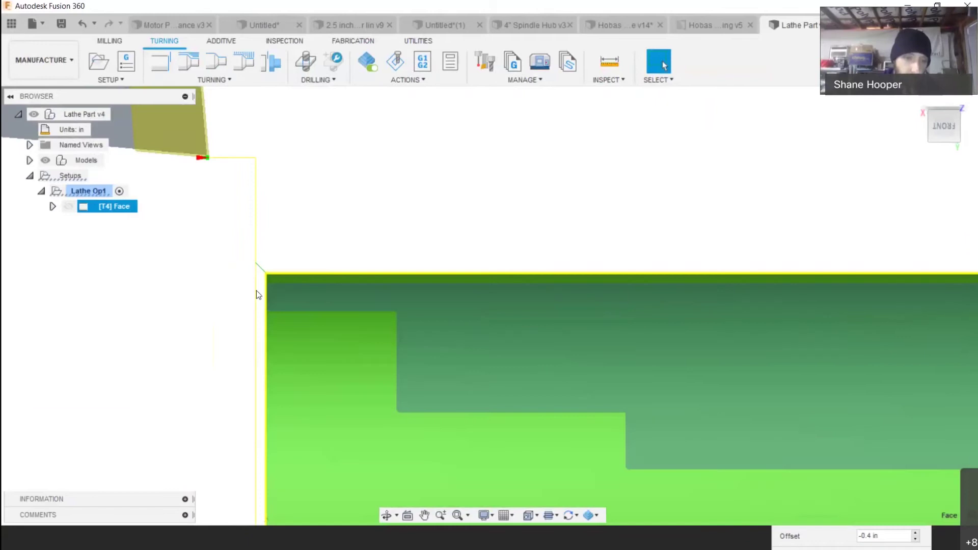
scroll(252, 292, "down", 5)
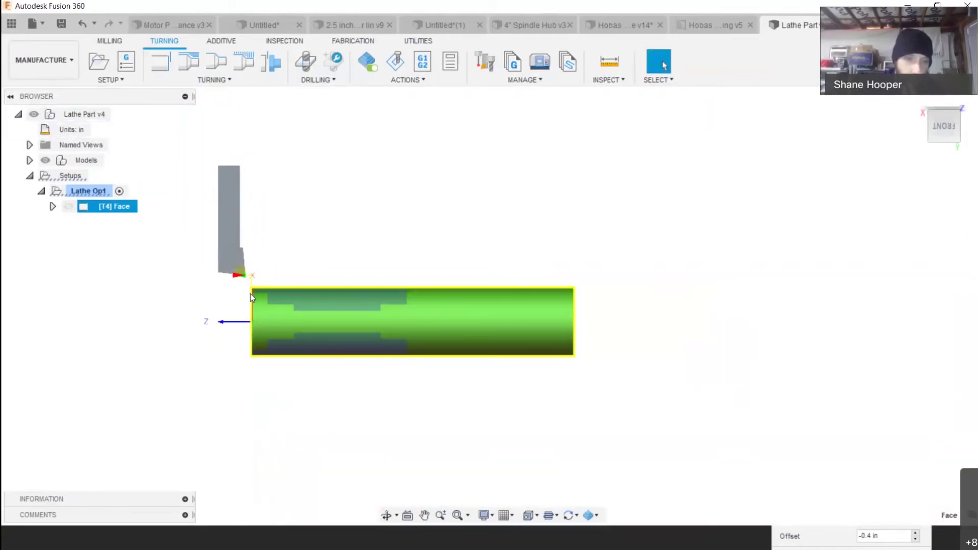
scroll(614, 339, "down", 2)
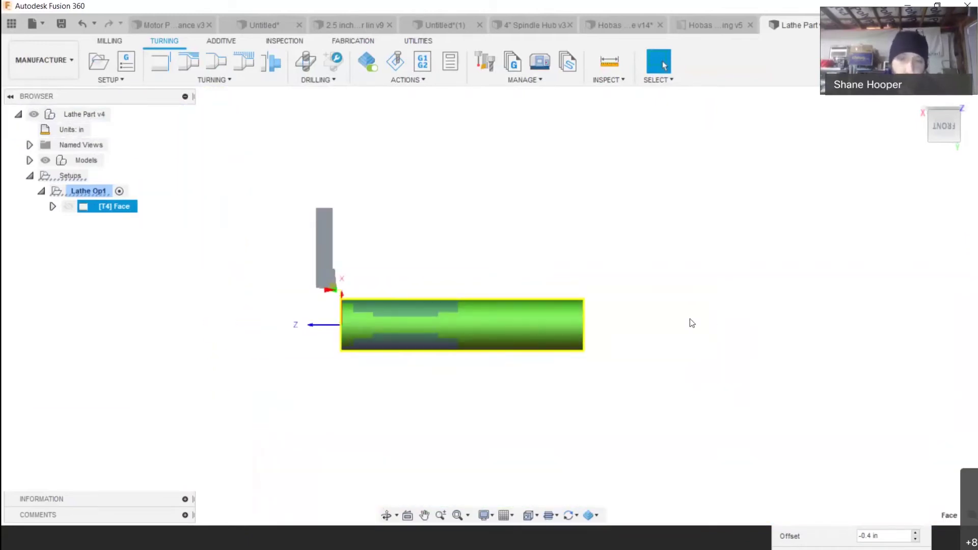
scroll(664, 326, "up", 2)
left_click_drag(947, 131, 869, 132)
left_click(944, 127)
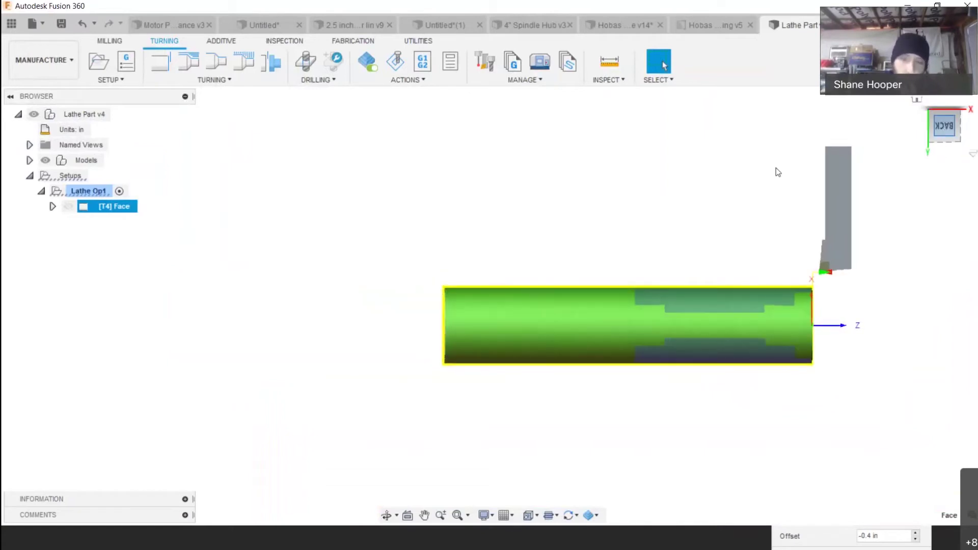
scroll(260, 246, "down", 3)
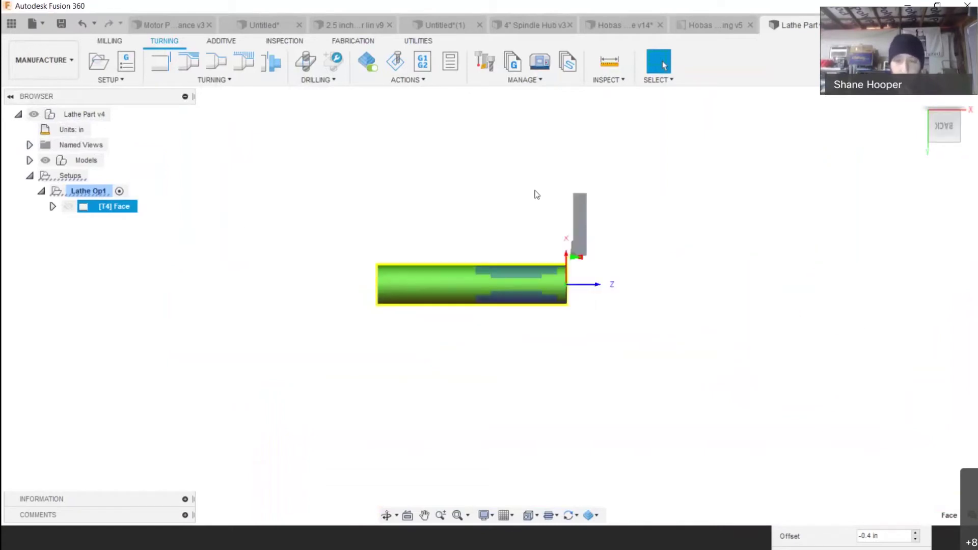
scroll(530, 288, "up", 5)
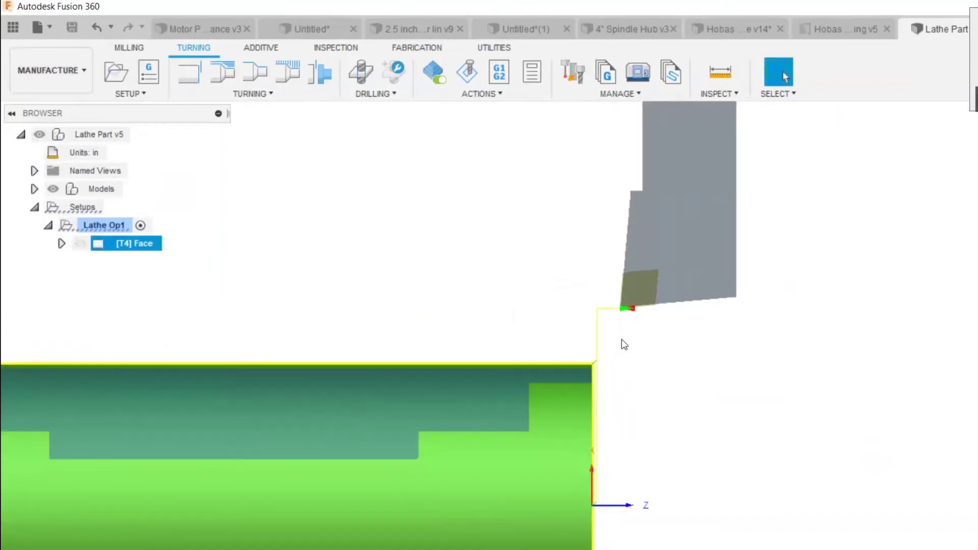
scroll(621, 338, "down", 2)
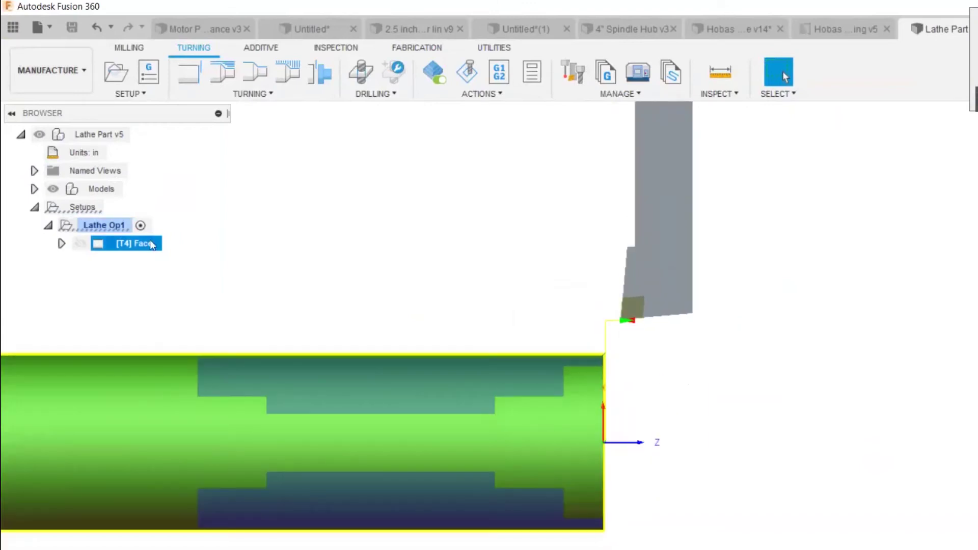
Start a Profile Roughing operation and offset its back limit -0.05 in from the model back
left_click(222, 69)
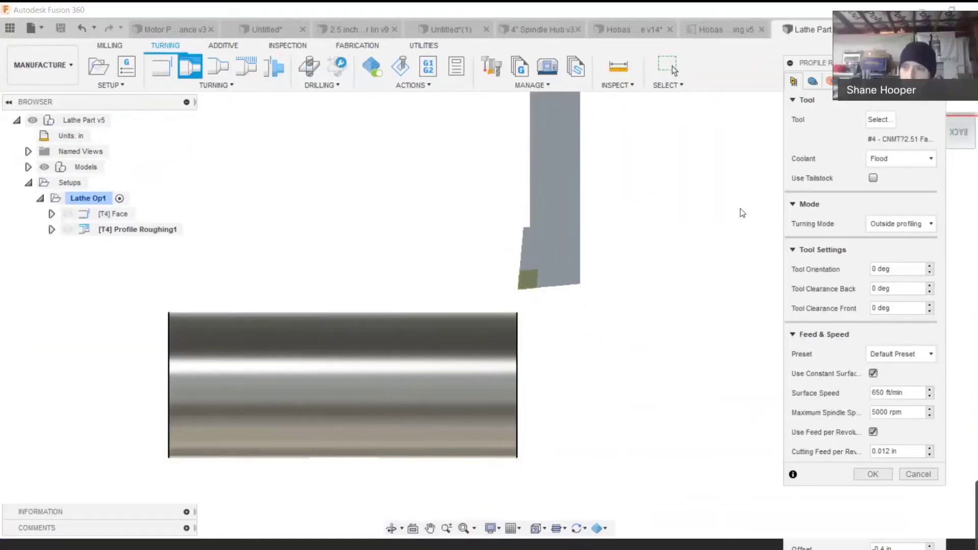
left_click(814, 82)
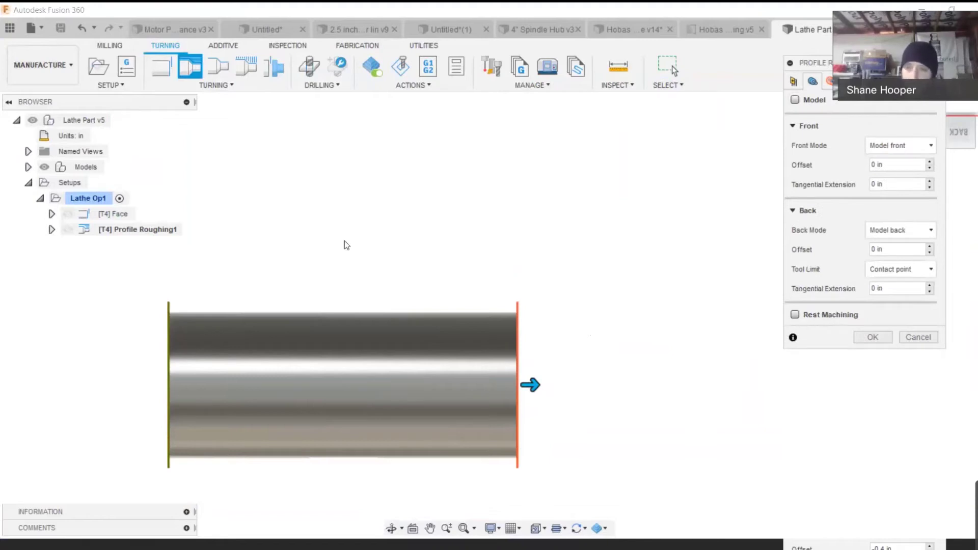
scroll(683, 212, "down", 2)
scroll(297, 275, "up", 5)
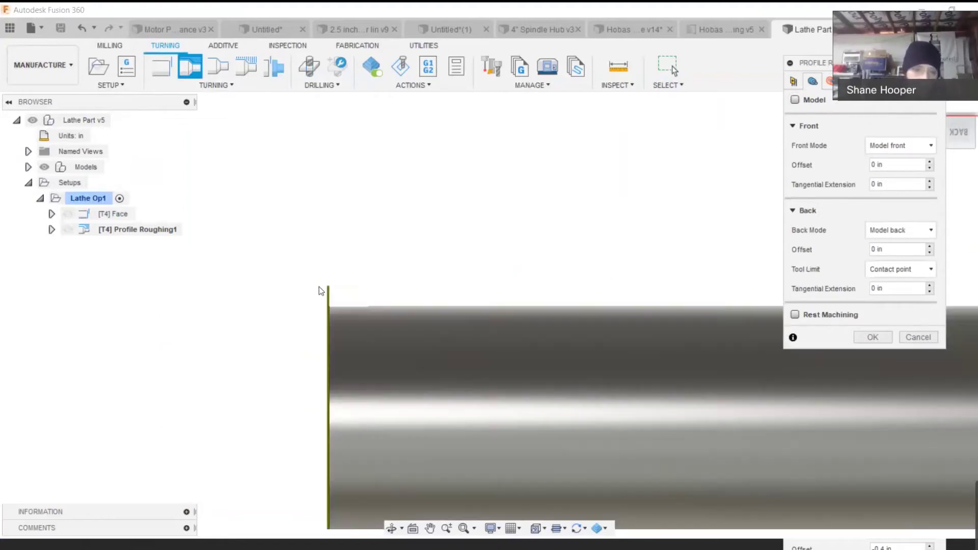
left_click_drag(323, 295, 318, 298)
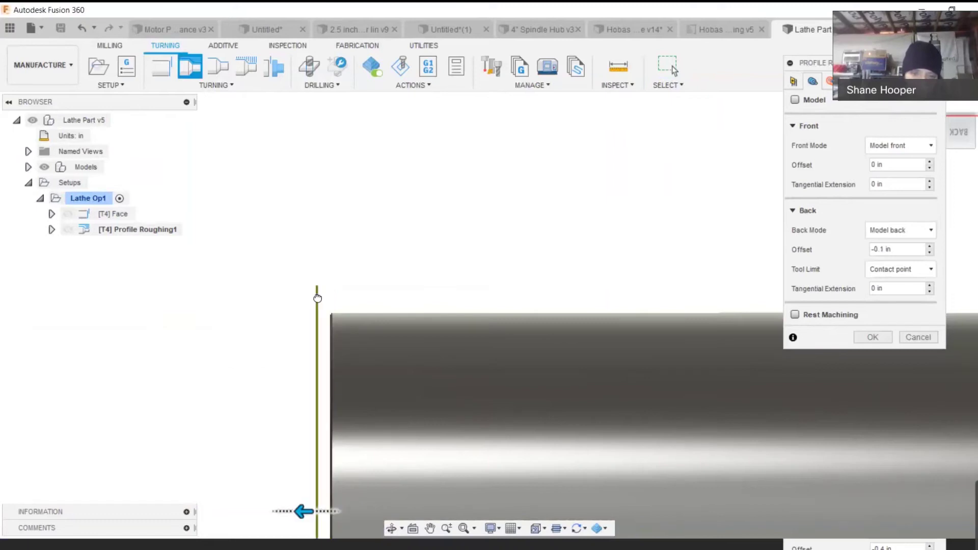
left_click_drag(908, 250, 826, 251)
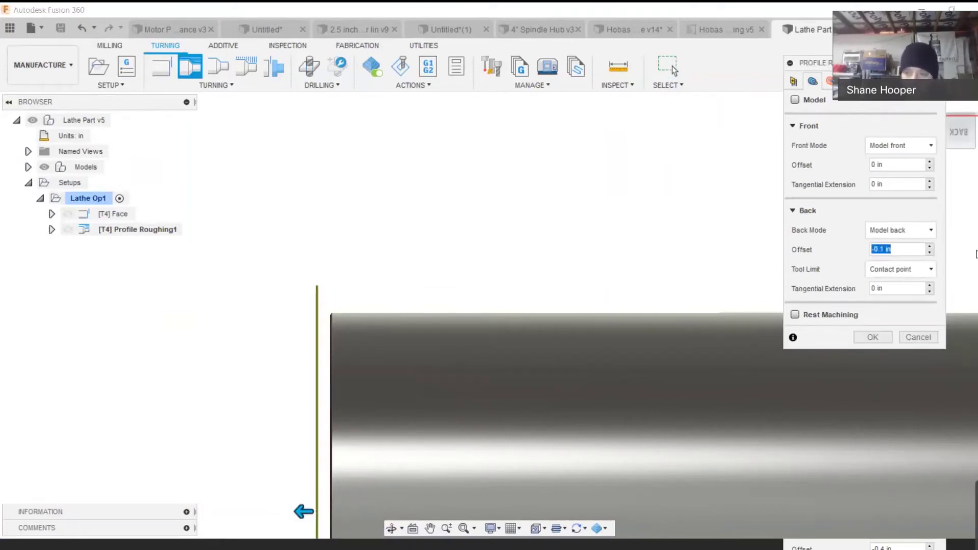
type("-.05")
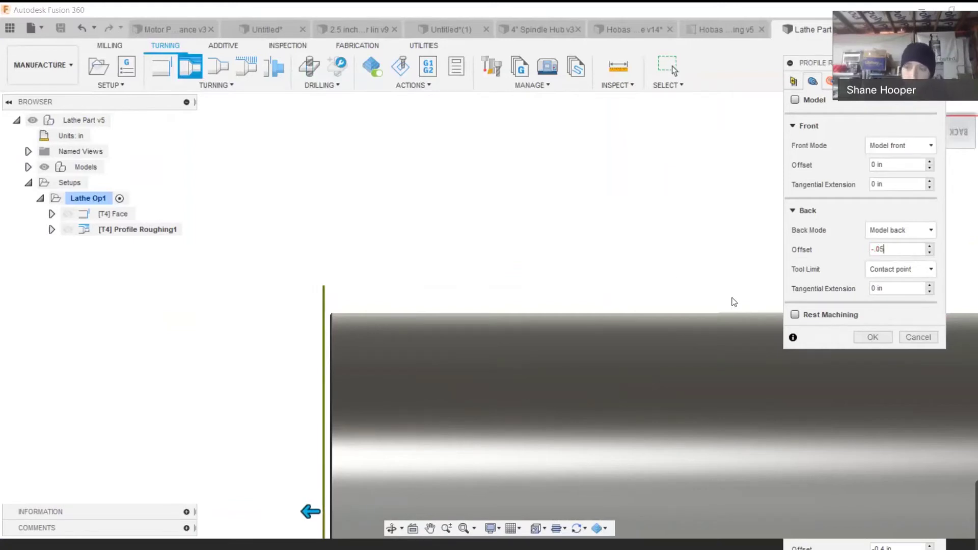
Keep the turning mode on outside profiling and set the maximum spindle speed to 1500 rpm
left_click(795, 84)
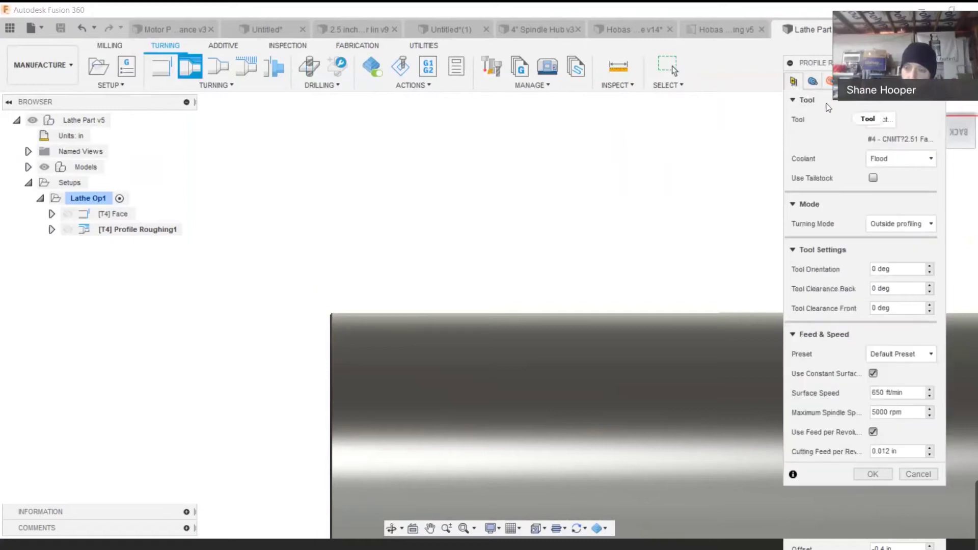
left_click(896, 224)
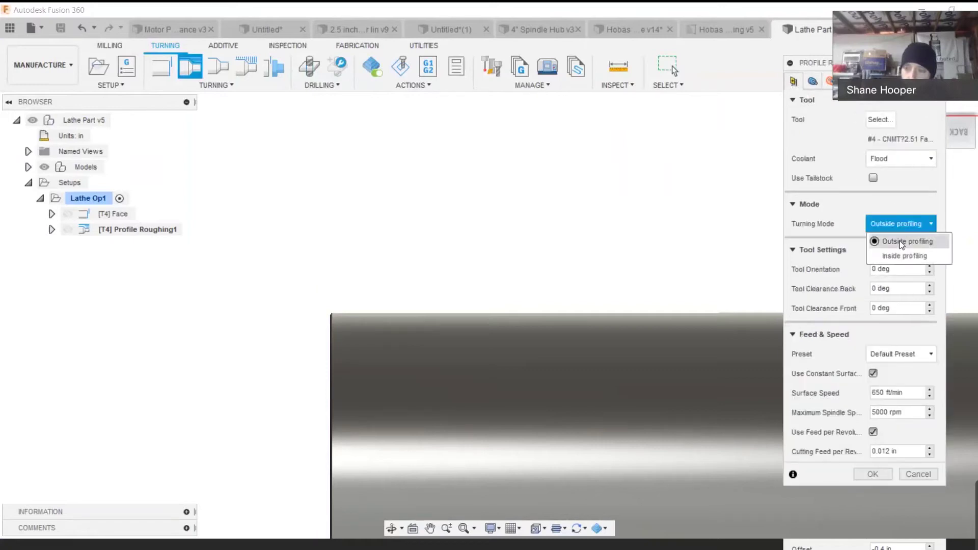
left_click(900, 242)
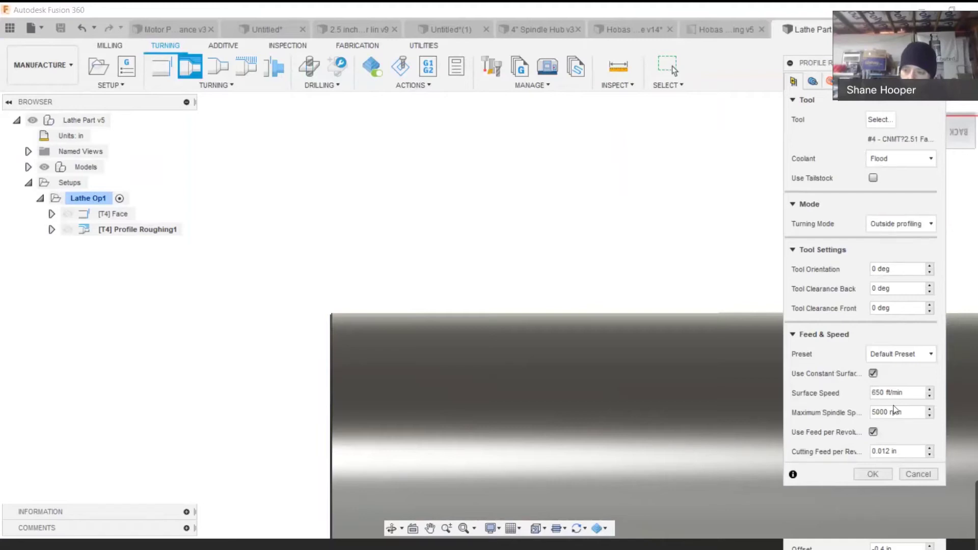
left_click(896, 412)
type("1500")
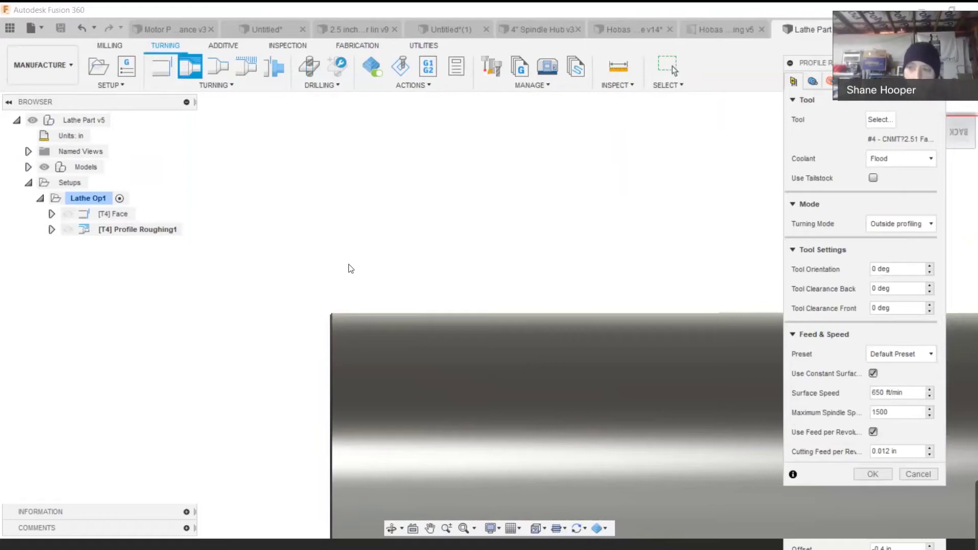
scroll(357, 254, "down", 5)
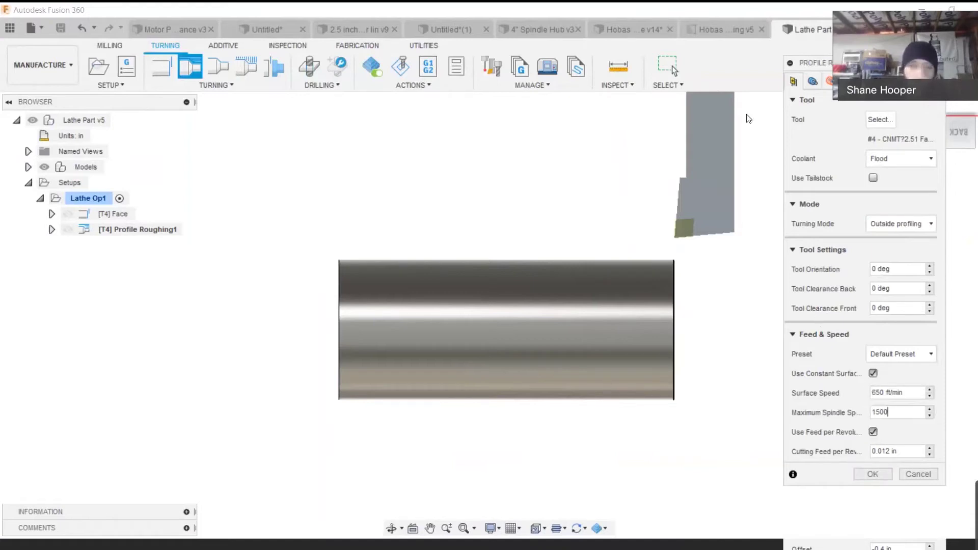
Set the roughing operation's clearance offset to 0.1 in from the stock OD
left_click(816, 84)
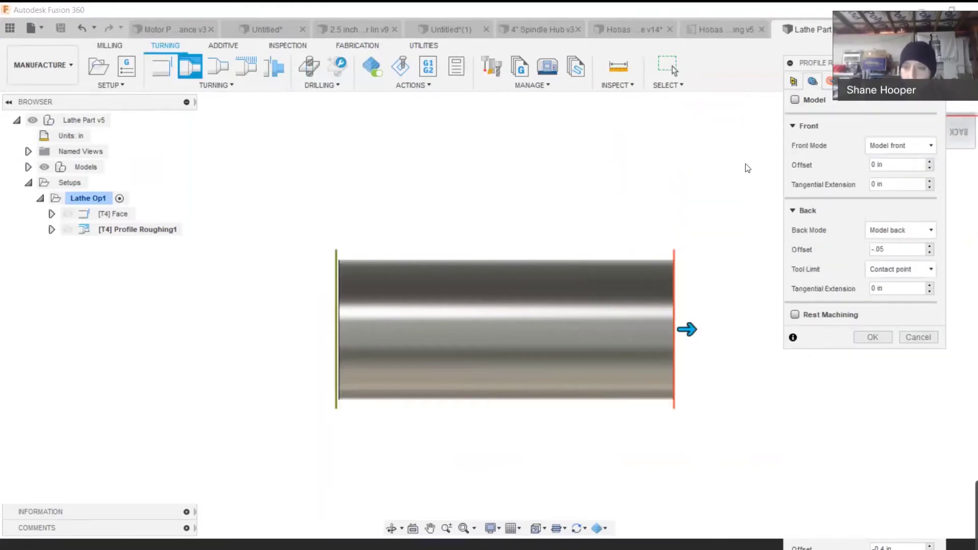
left_click(829, 82)
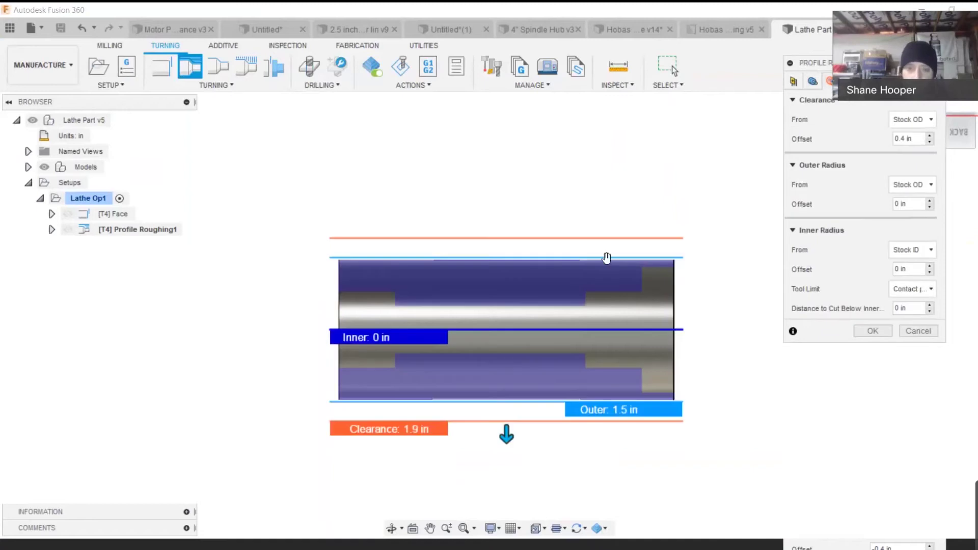
scroll(738, 270, "up", 2)
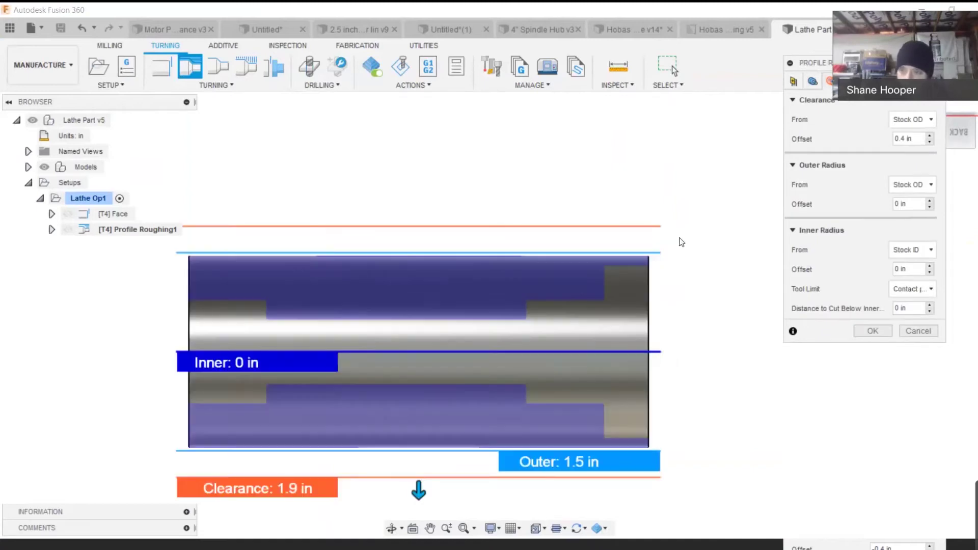
scroll(695, 237, "up", 1)
scroll(668, 240, "down", 2)
scroll(709, 323, "up", 1)
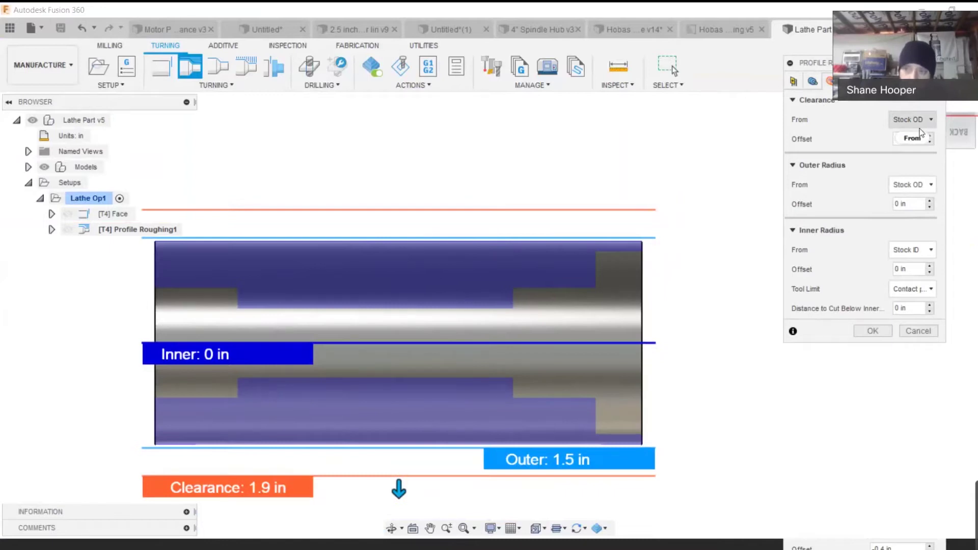
left_click(904, 138)
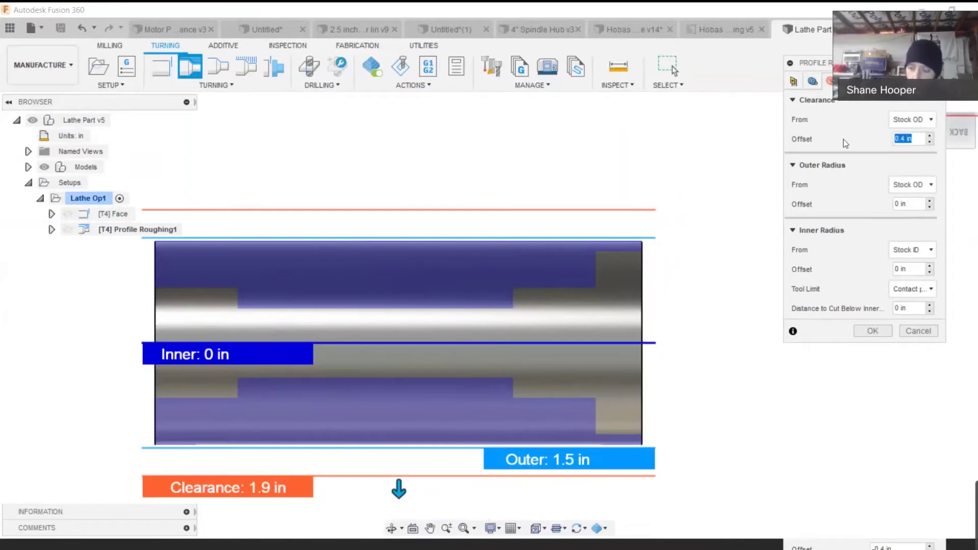
type(".1")
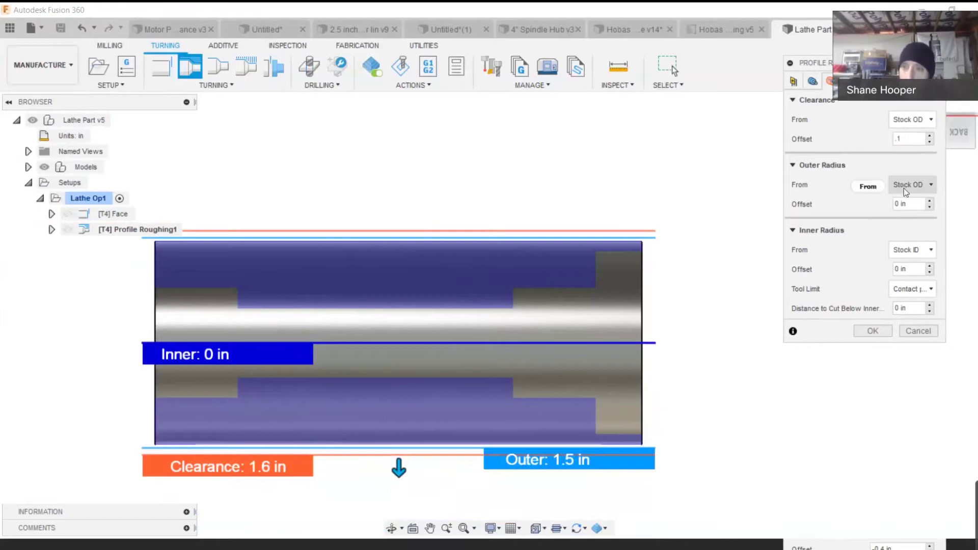
Keep the outer radius at Stock OD and the inner radius at Stock ID, and generate the profile roughing toolpath
left_click(914, 187)
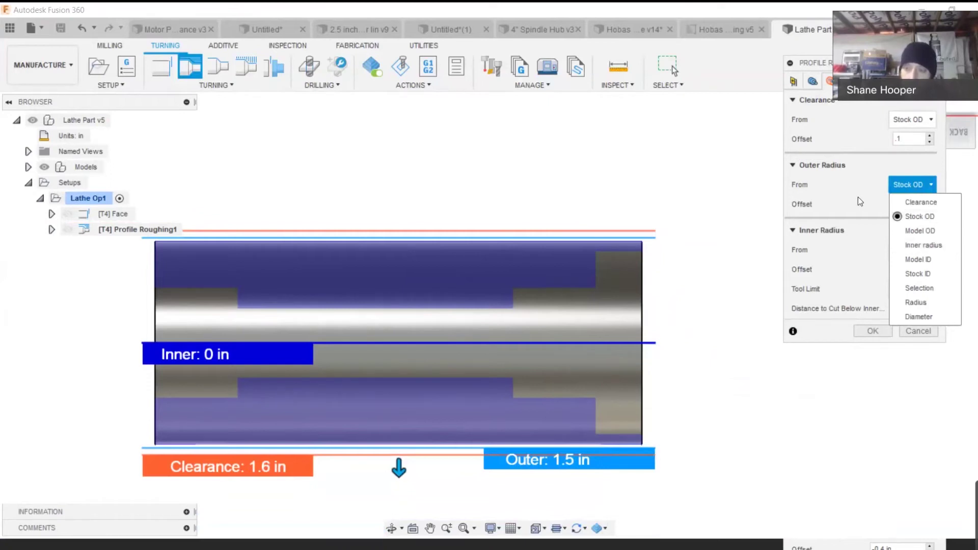
left_click(886, 185)
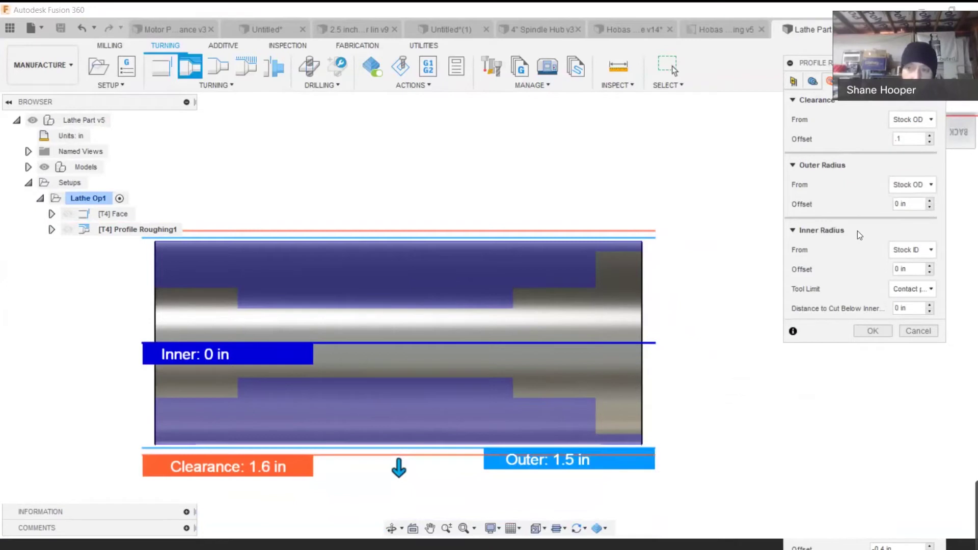
left_click(907, 250)
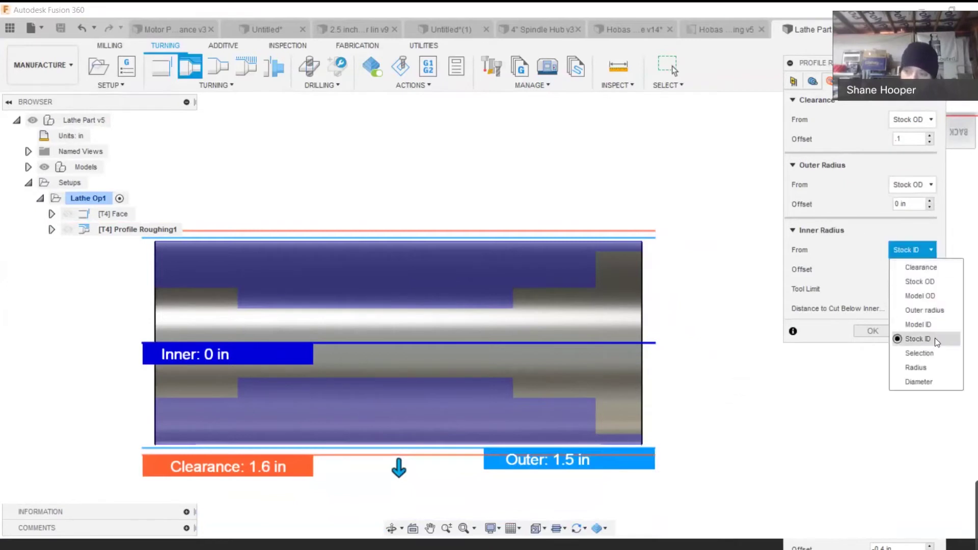
scroll(646, 220, "up", 6)
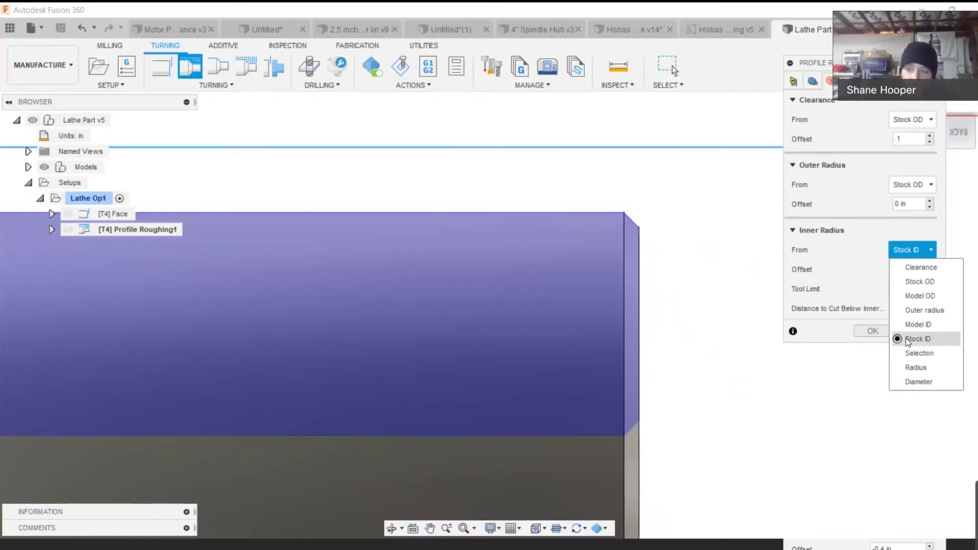
left_click_drag(891, 63, 853, 81)
left_click(834, 350)
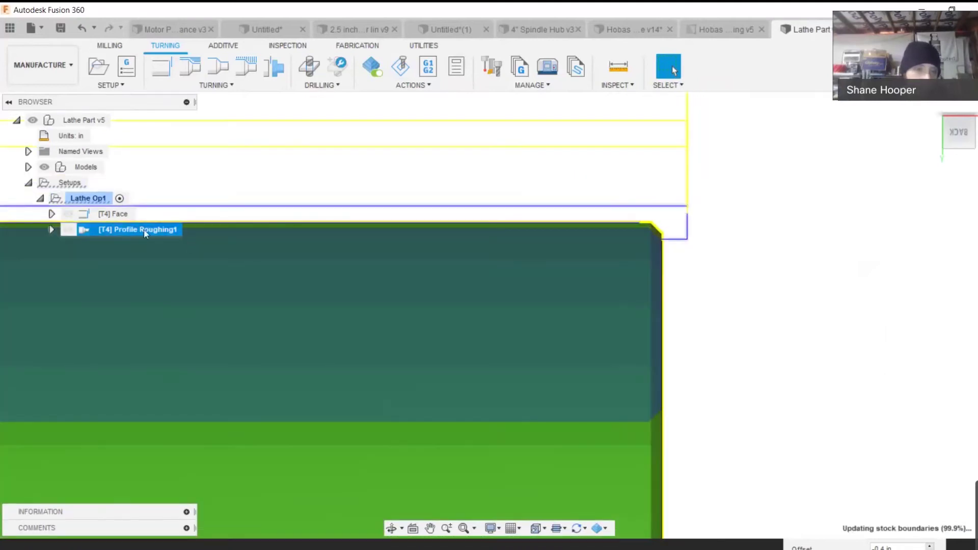
right_click(143, 228)
left_click(198, 14)
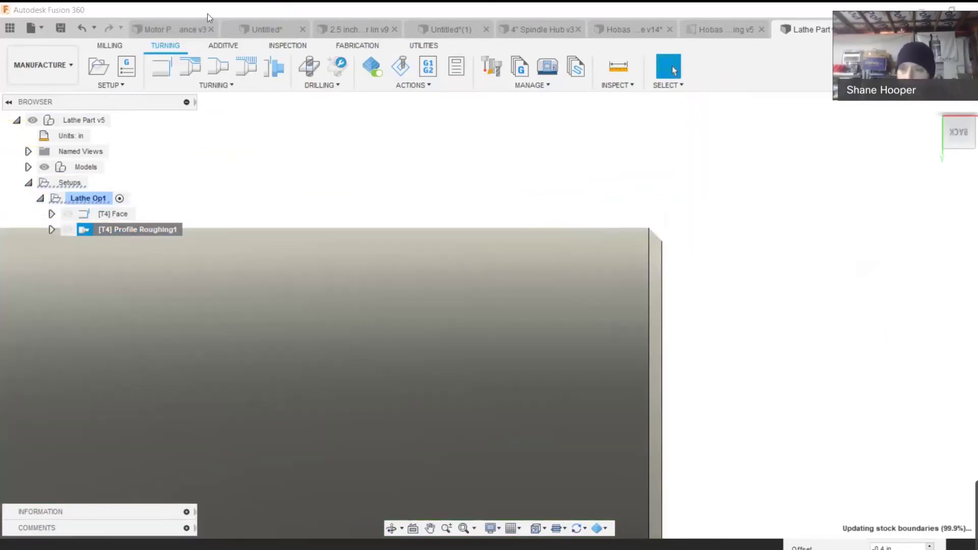
Limit the roughing operation's inner radius to the edge where the chamfer meets the front face, and regenerate the toolpath
left_click(792, 101)
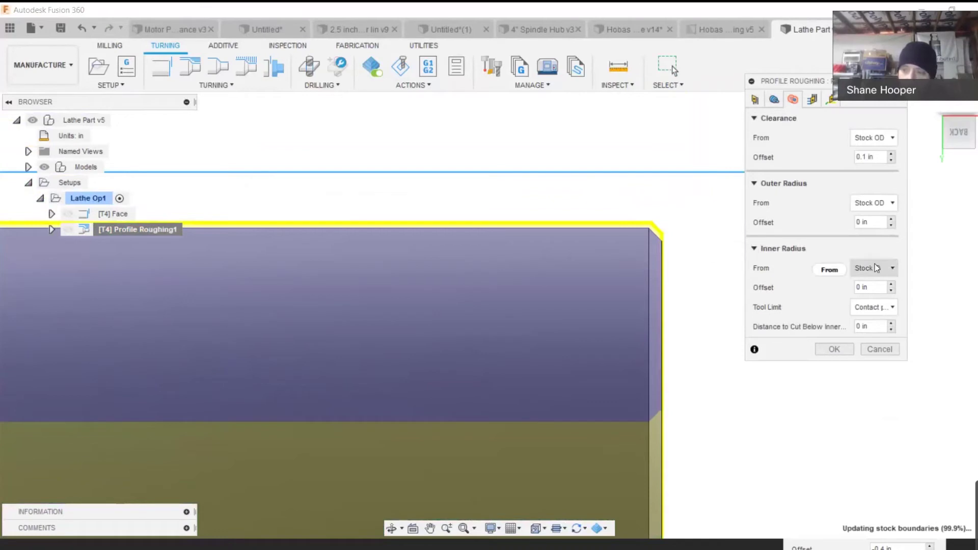
left_click(876, 268)
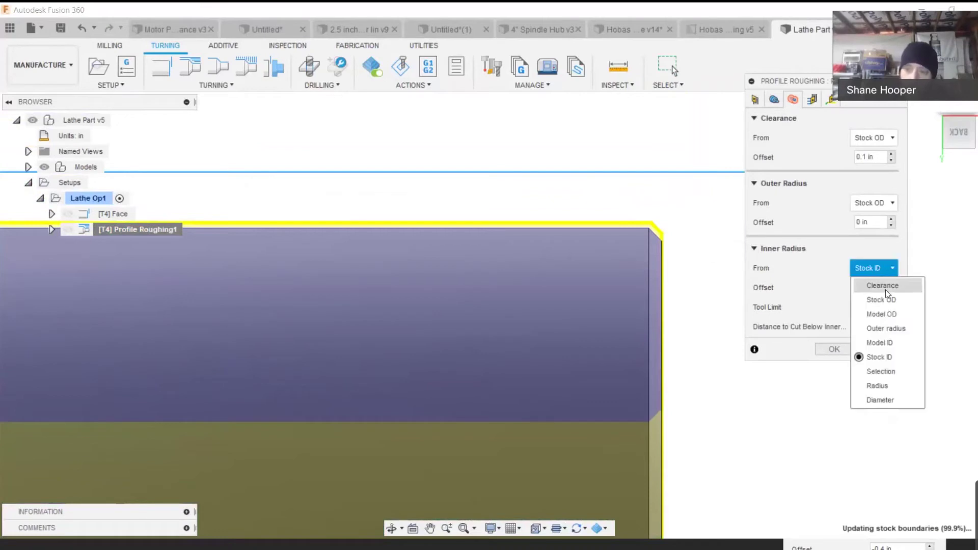
left_click(885, 375)
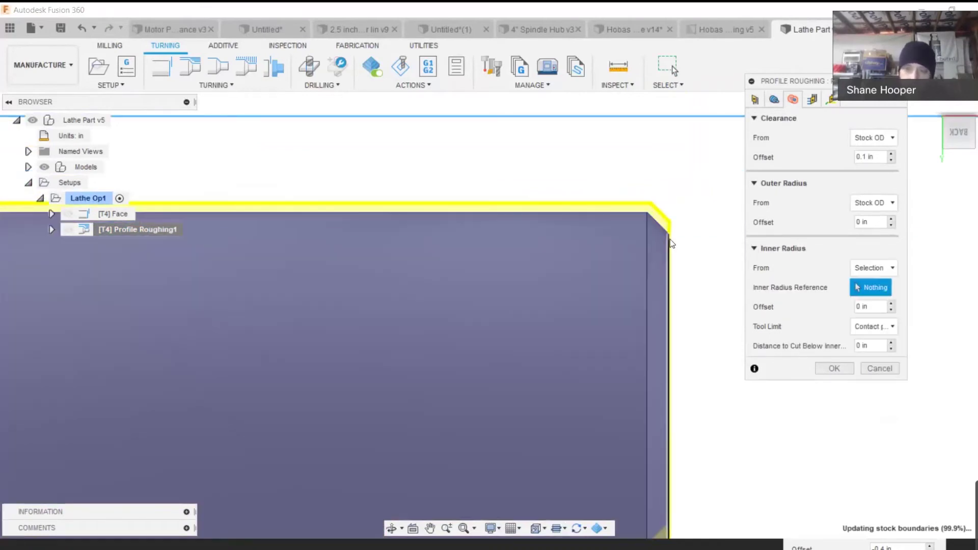
left_click(670, 240)
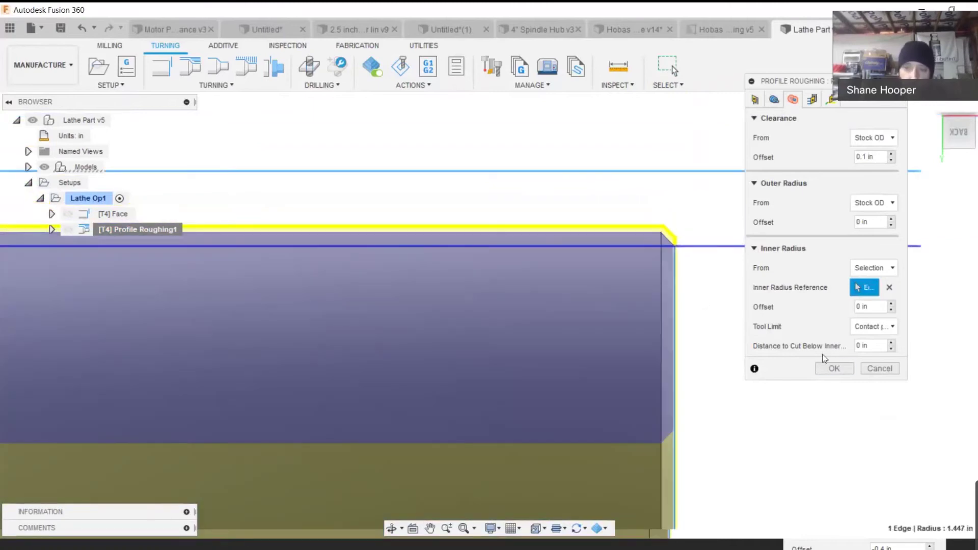
left_click(833, 365)
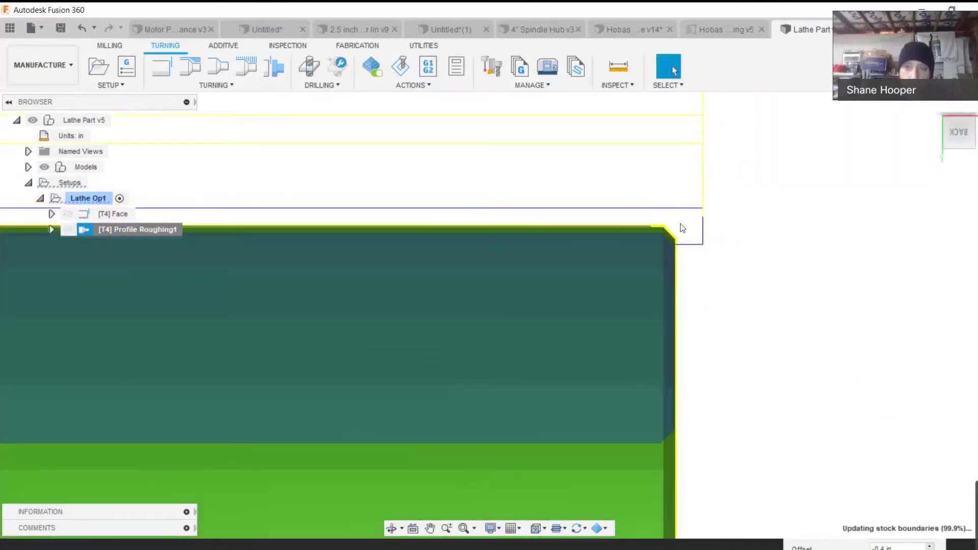
Examine the profile roughing toolpath along the outside diameter and around the back chamfer, where the cut dips behind the part
scroll(744, 231, "down", 5)
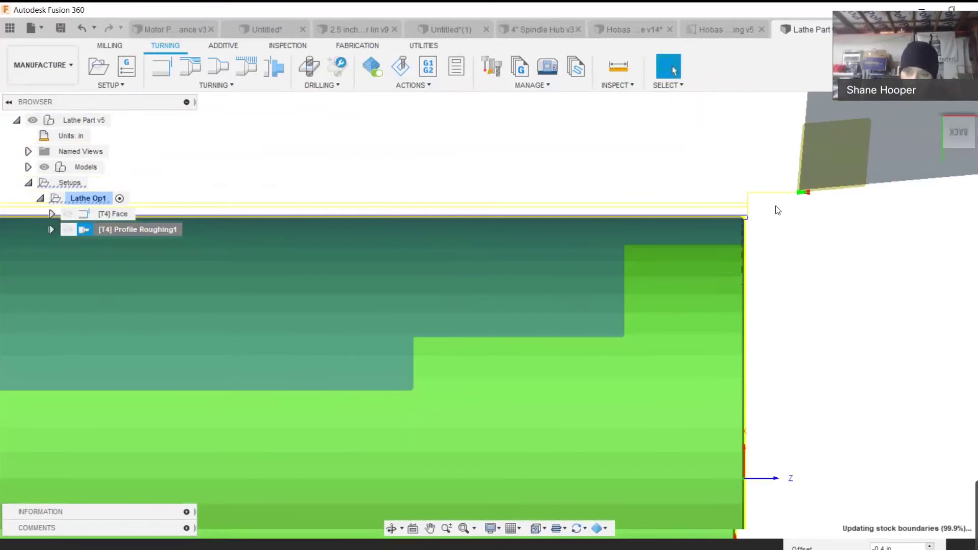
scroll(777, 211, "down", 3)
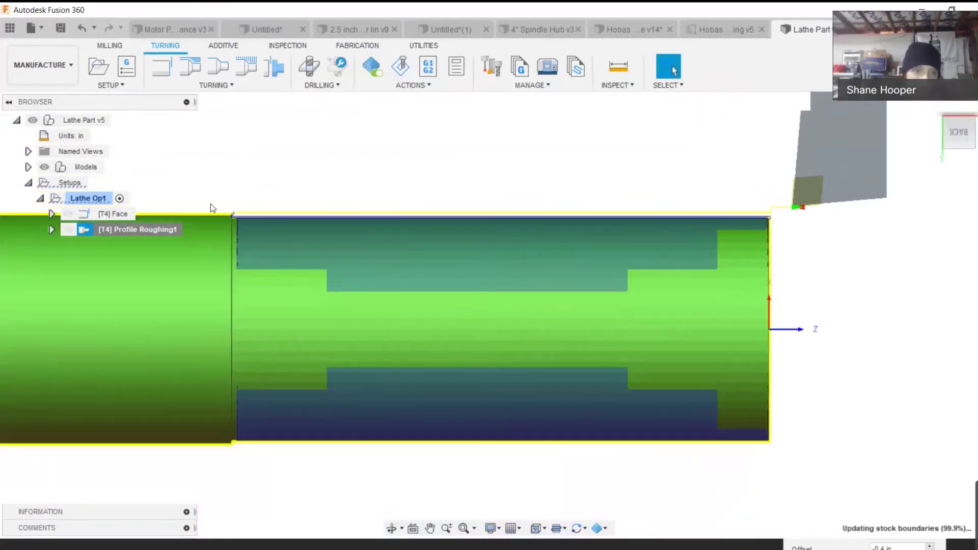
scroll(212, 206, "up", 6)
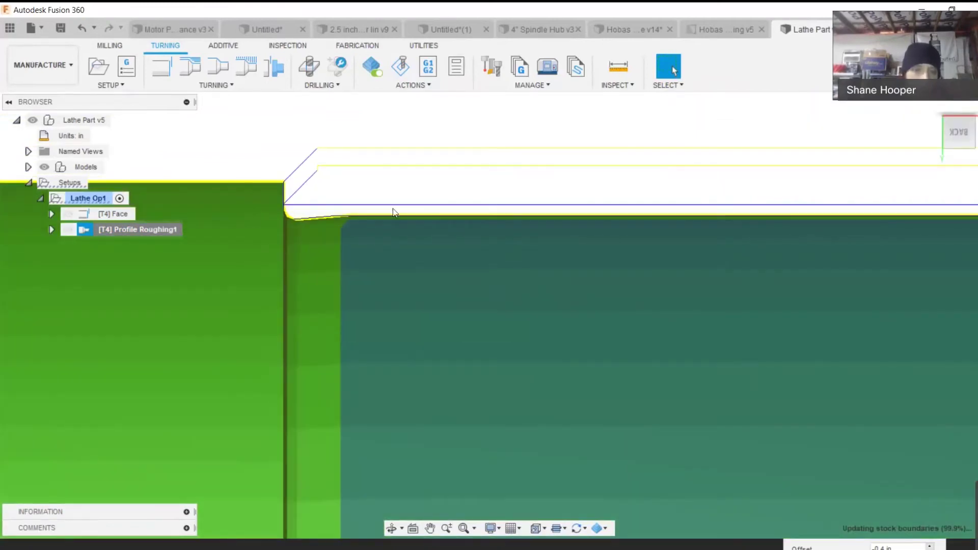
scroll(367, 209, "up", 2)
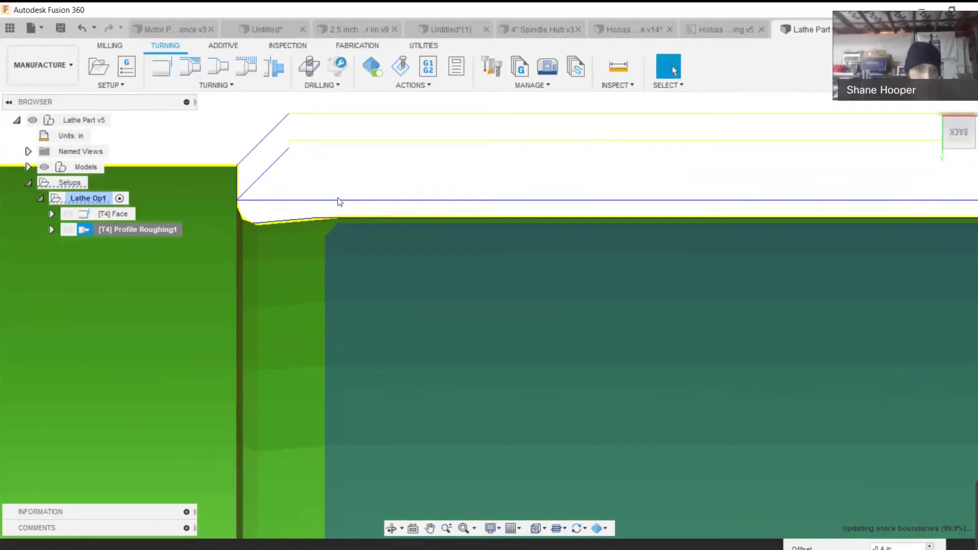
scroll(352, 209, "up", 3)
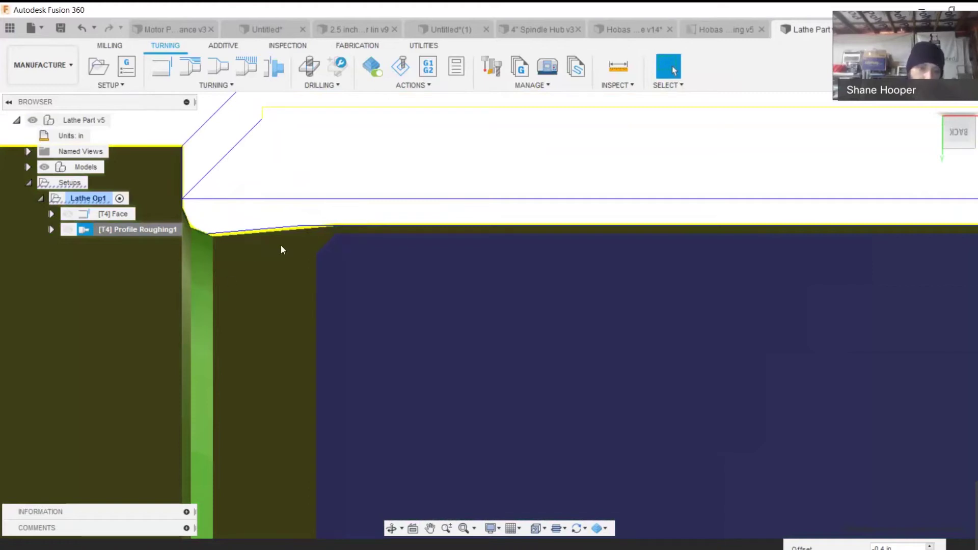
scroll(194, 249, "down", 1)
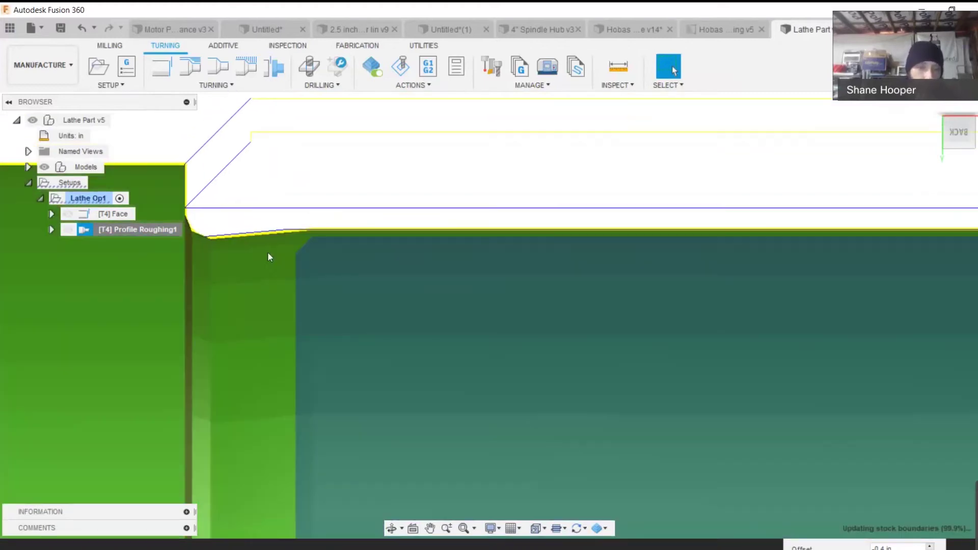
scroll(255, 245, "down", 1)
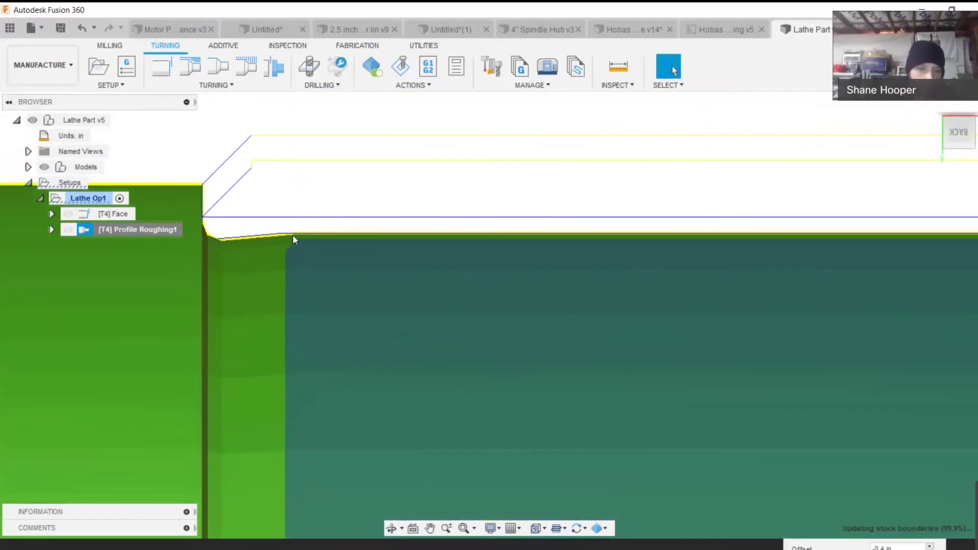
scroll(293, 240, "down", 3)
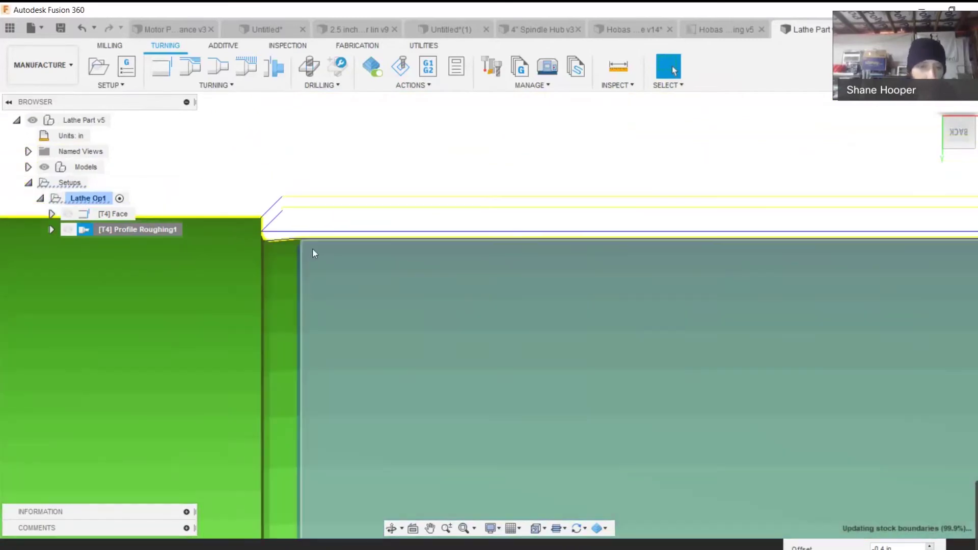
scroll(298, 243, "up", 2)
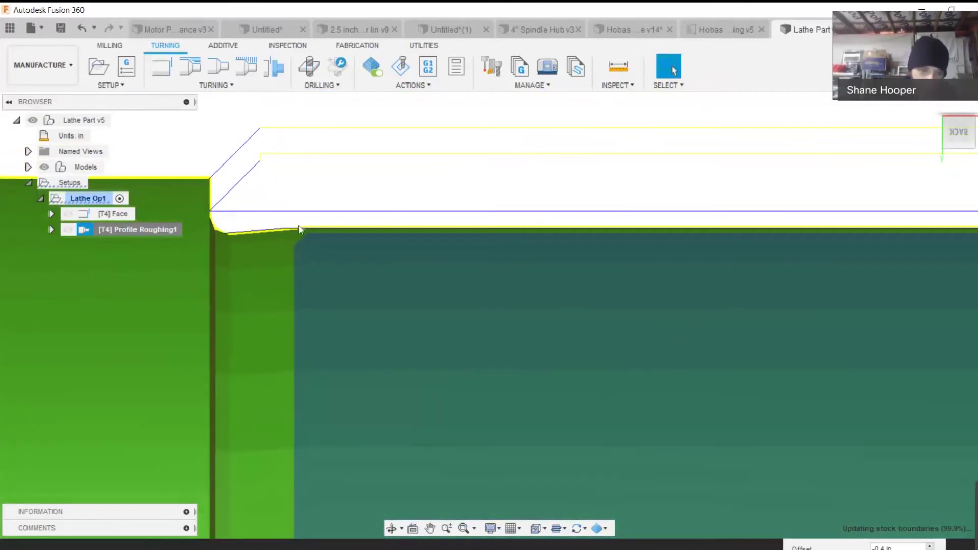
scroll(286, 236, "down", 2)
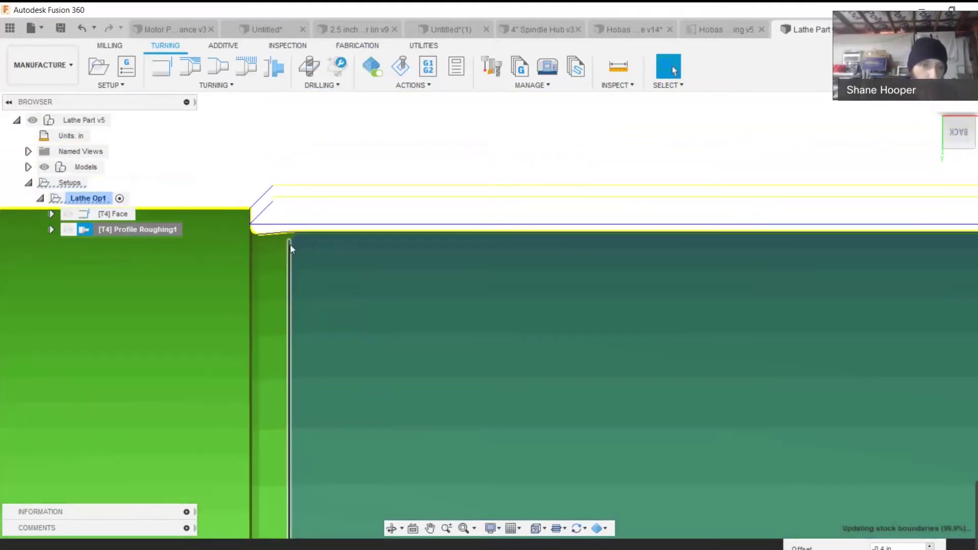
Set the Profile Roughing operation's grooving to Don't allow grooving and regenerate the toolpath
right_click(153, 231)
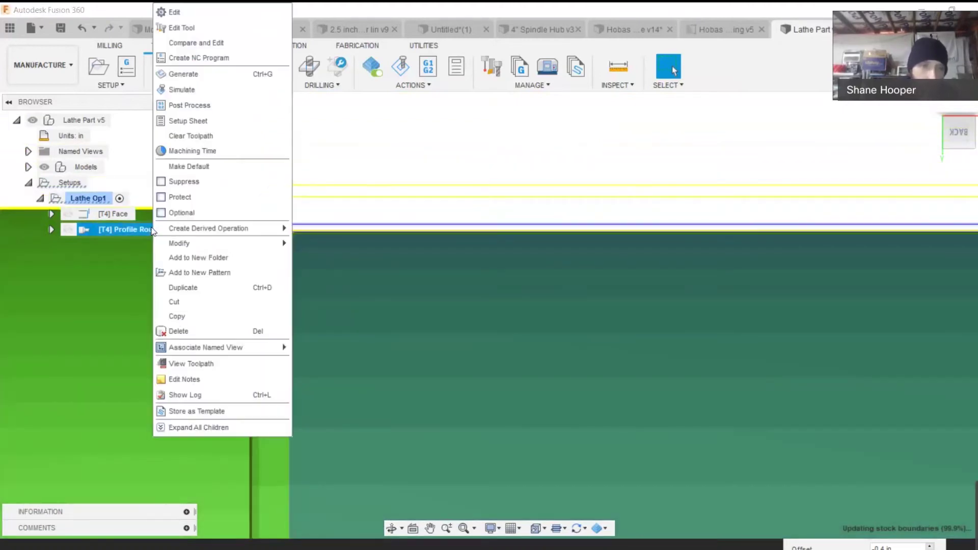
left_click(190, 9)
left_click_drag(791, 84, 693, 76)
left_click(712, 90)
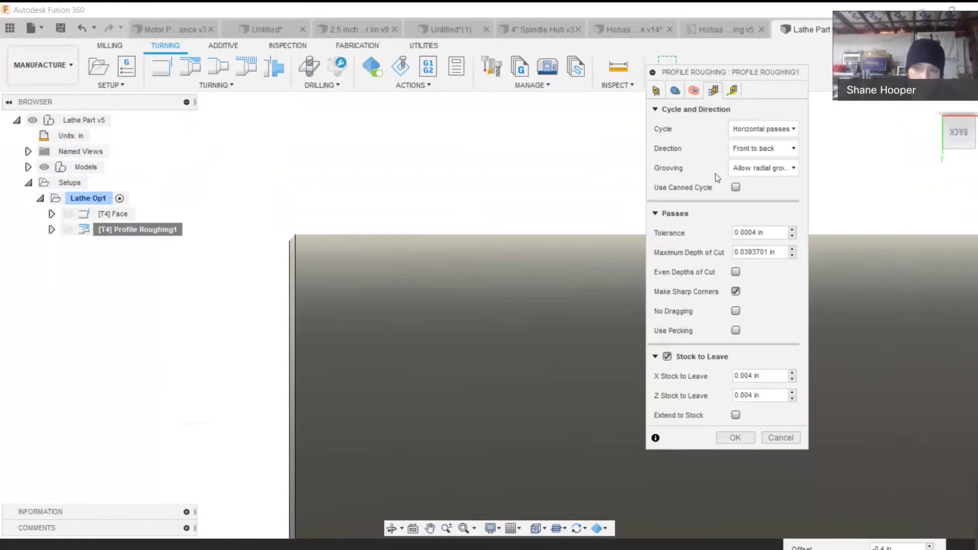
left_click(758, 174)
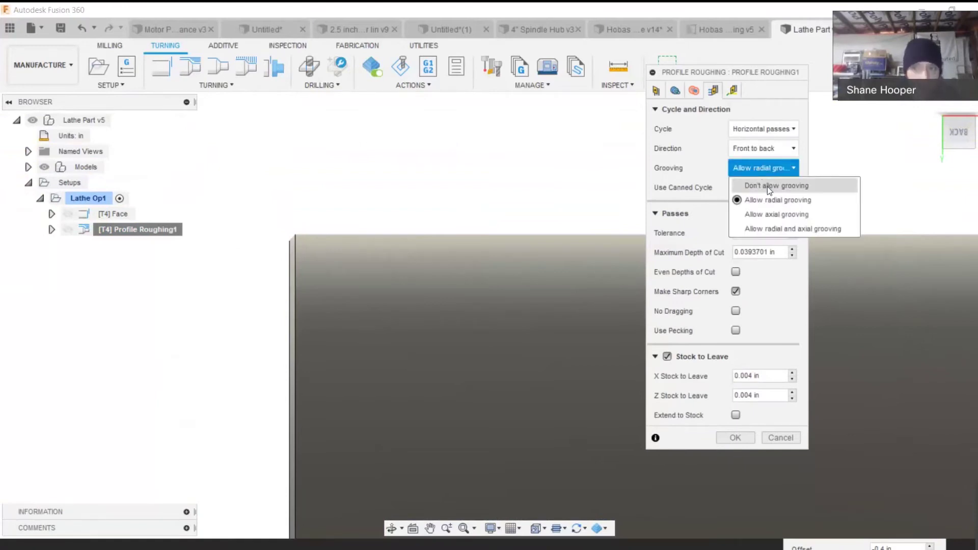
left_click(768, 188)
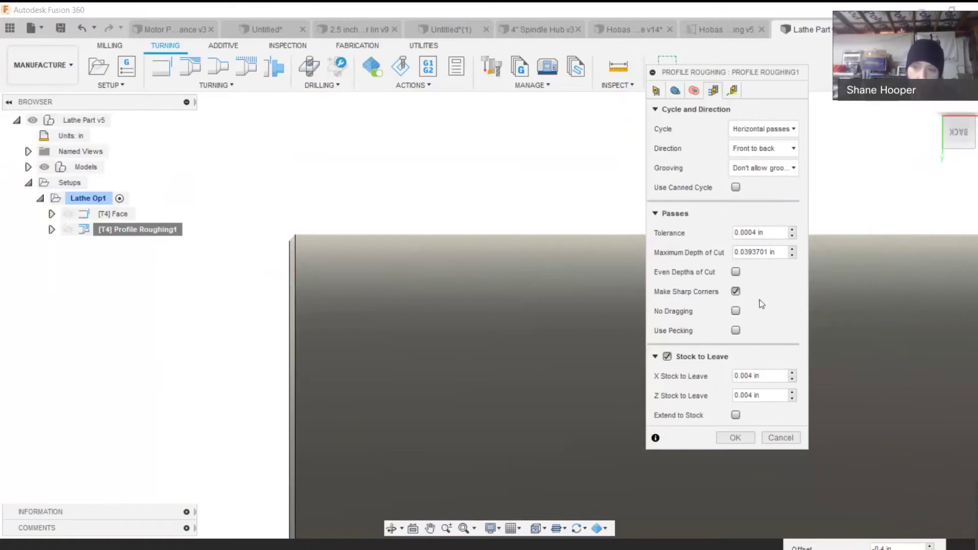
left_click(735, 439)
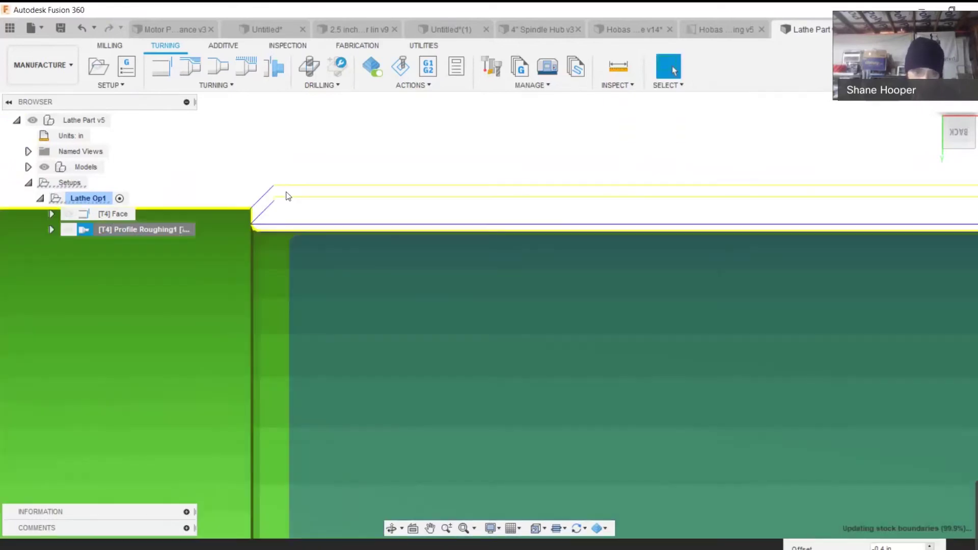
Check the roughing toolpath at the back chamfer and review the operation's grooving options, keeping Don't allow grooving
scroll(296, 234, "up", 2)
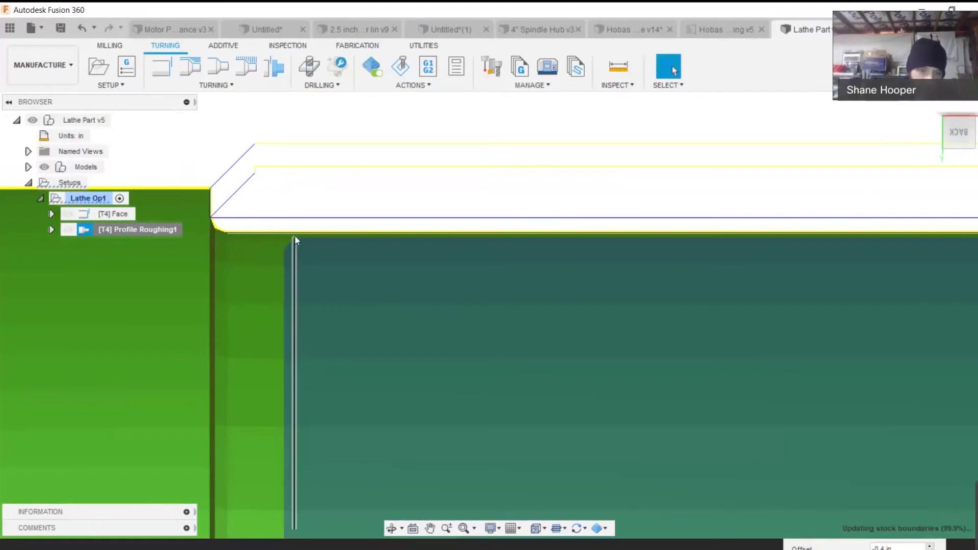
scroll(478, 207, "down", 1)
scroll(528, 232, "up", 2)
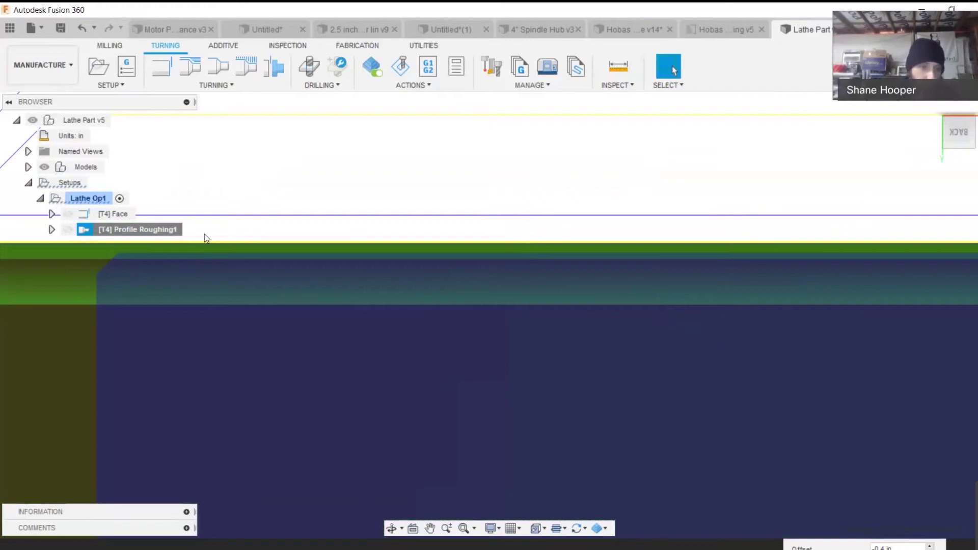
scroll(227, 223, "down", 3)
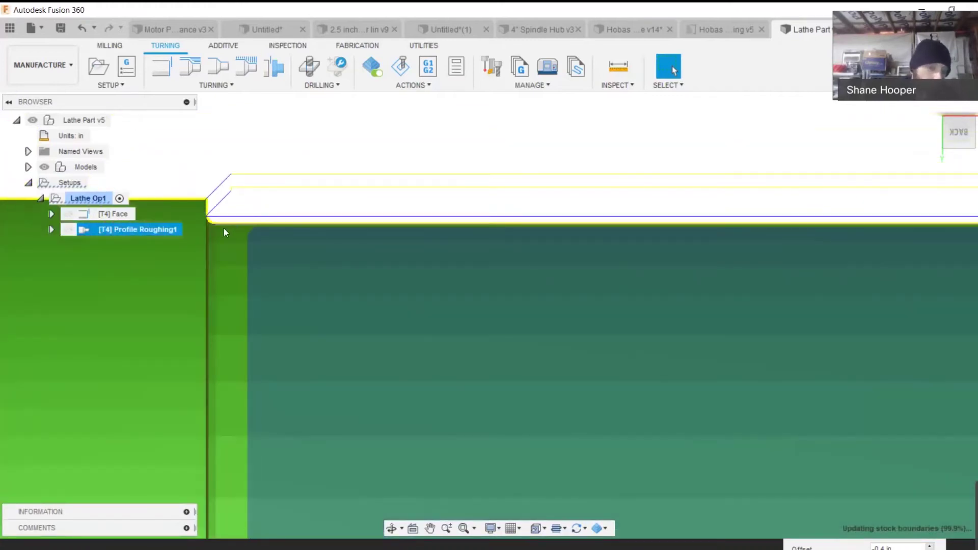
scroll(231, 228, "up", 1)
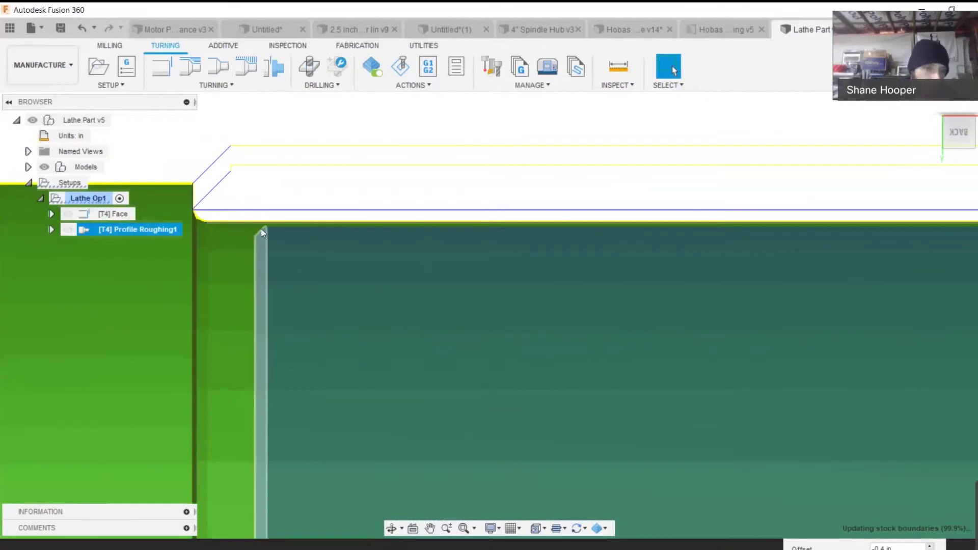
right_click(144, 230)
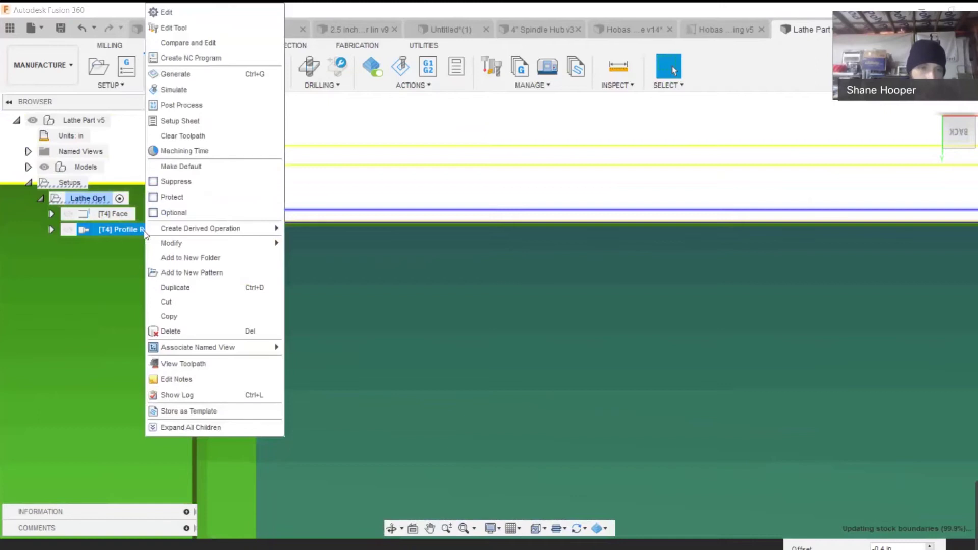
left_click(187, 16)
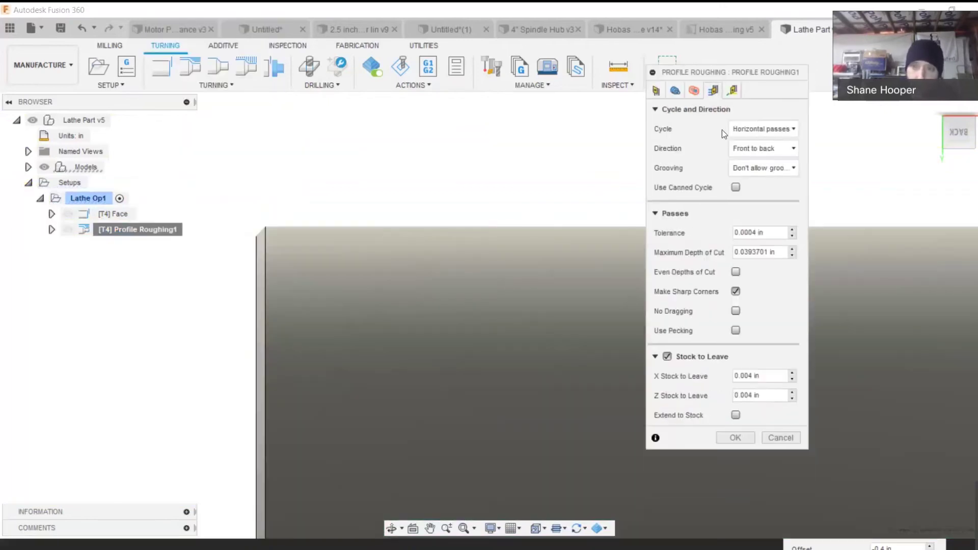
left_click(766, 169)
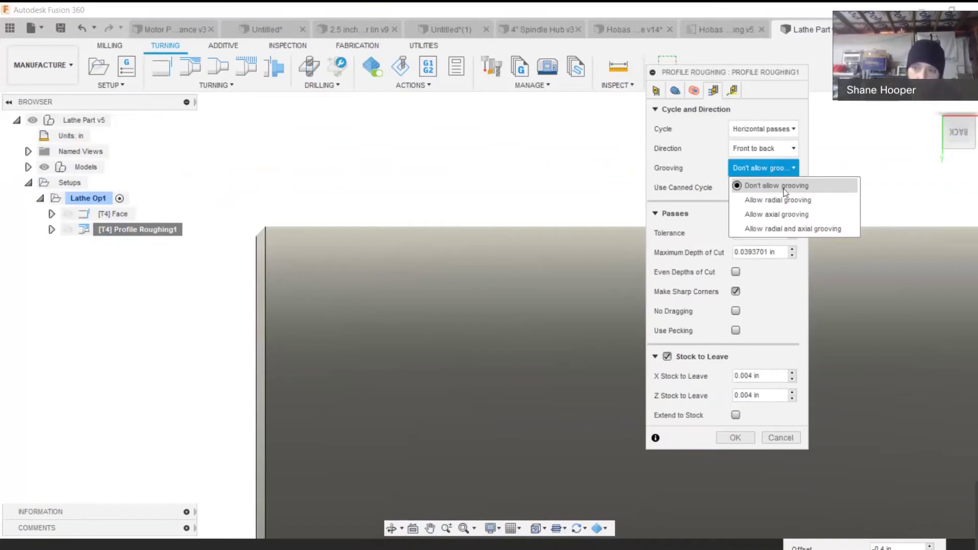
left_click(735, 439)
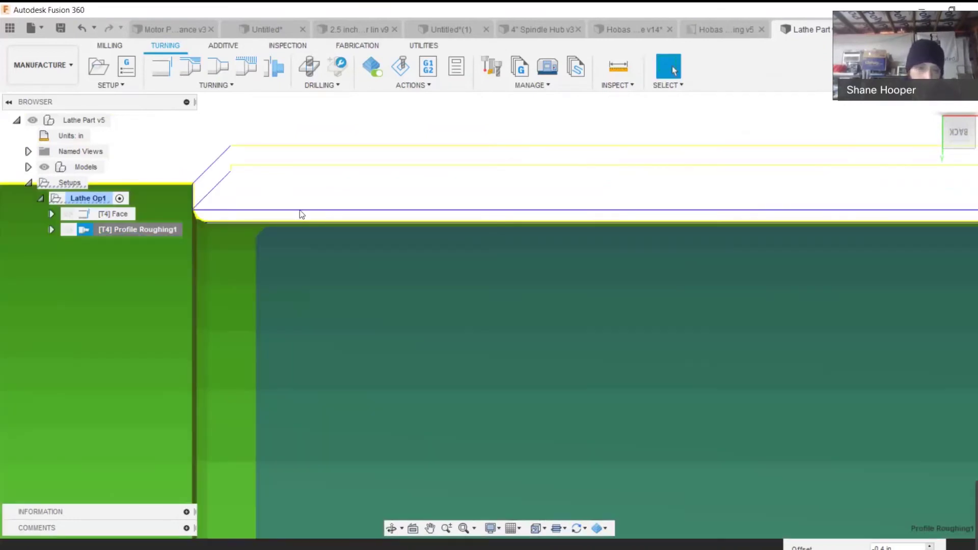
Turn off Stock to Leave in the Profile Roughing operation's pass settings and regenerate the toolpath
scroll(290, 227, "up", 5)
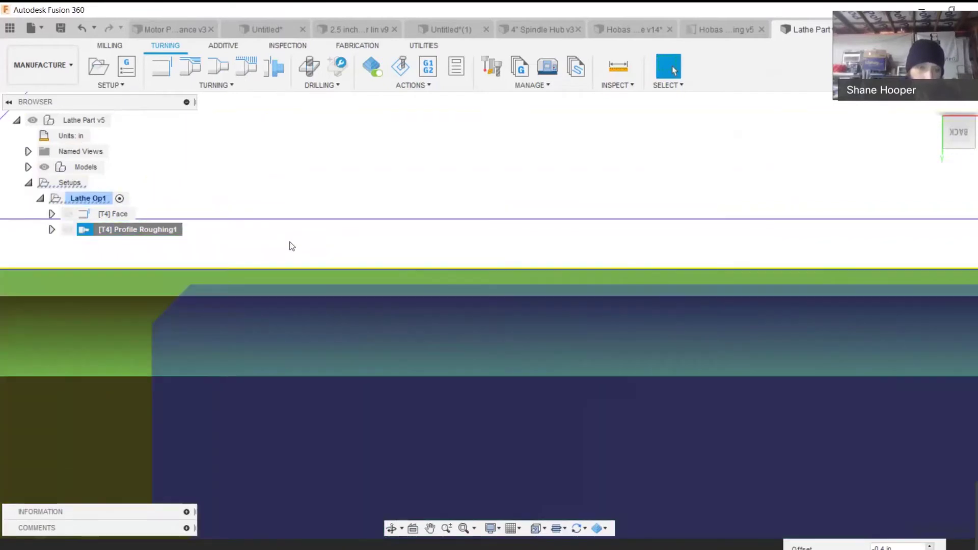
scroll(301, 282, "up", 2)
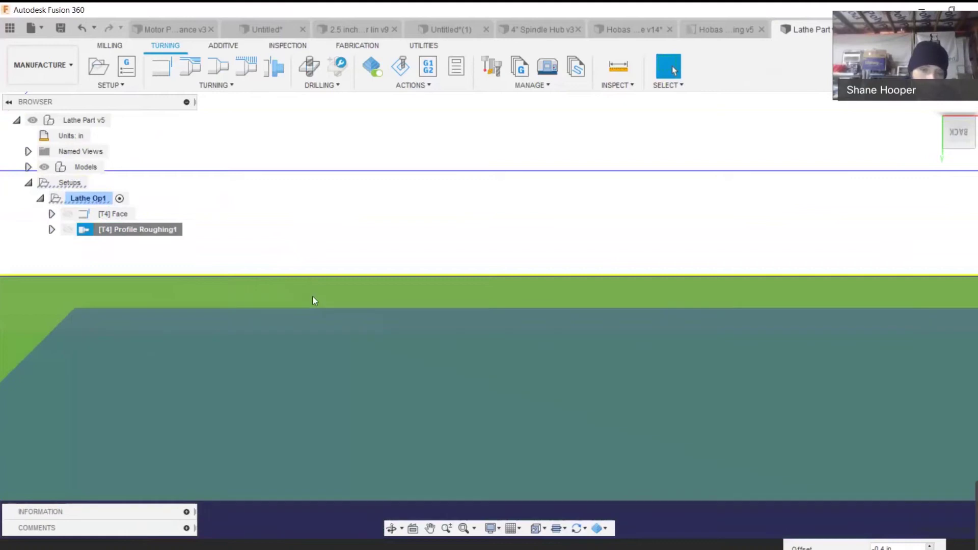
scroll(298, 270, "down", 4)
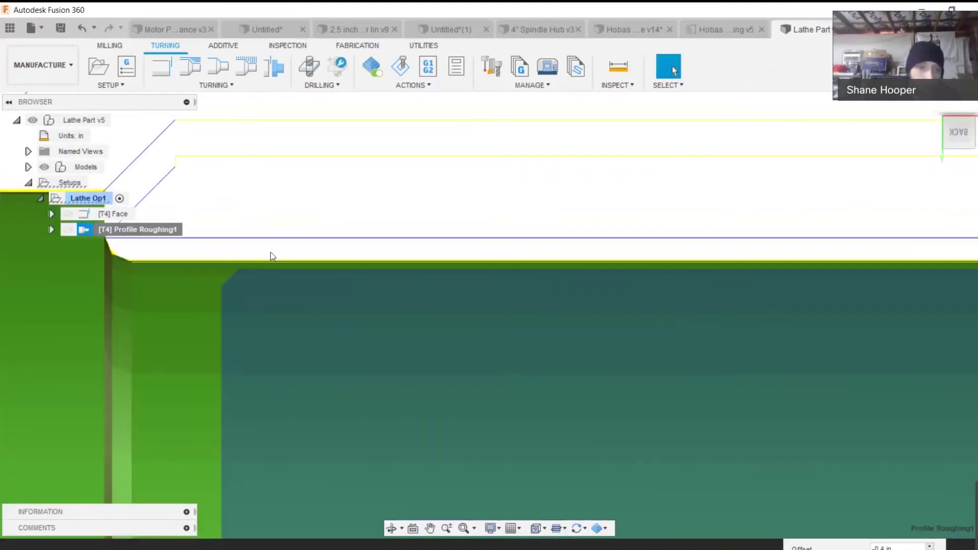
scroll(251, 236, "down", 2)
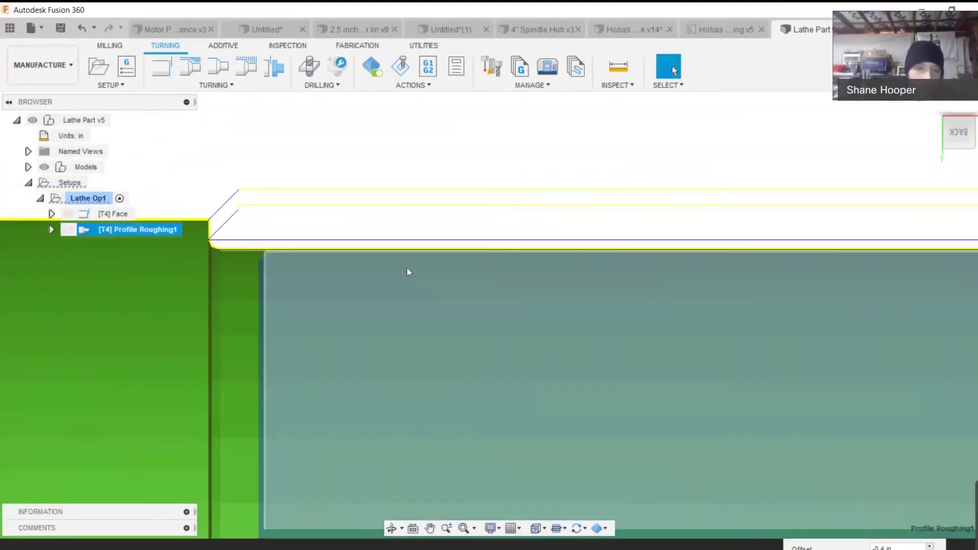
scroll(247, 225, "down", 1)
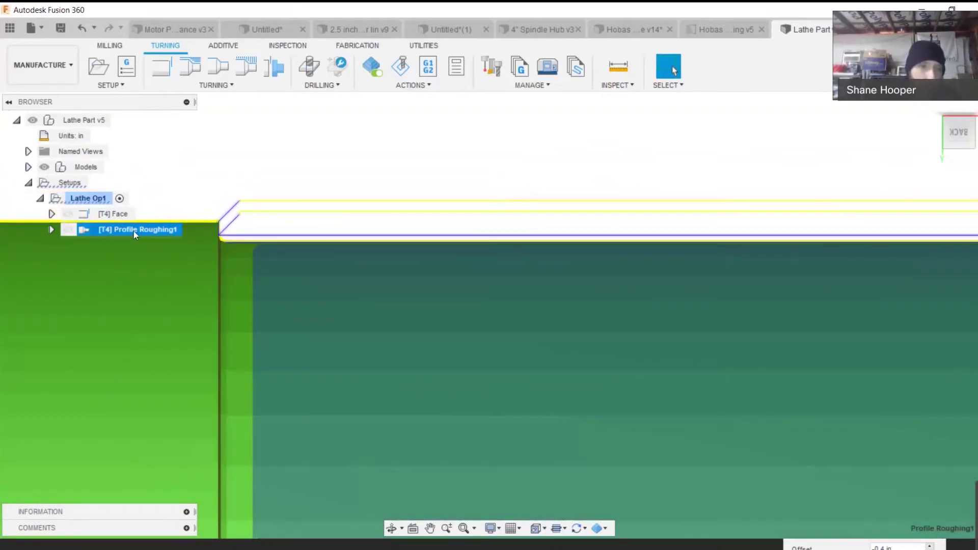
right_click(134, 231)
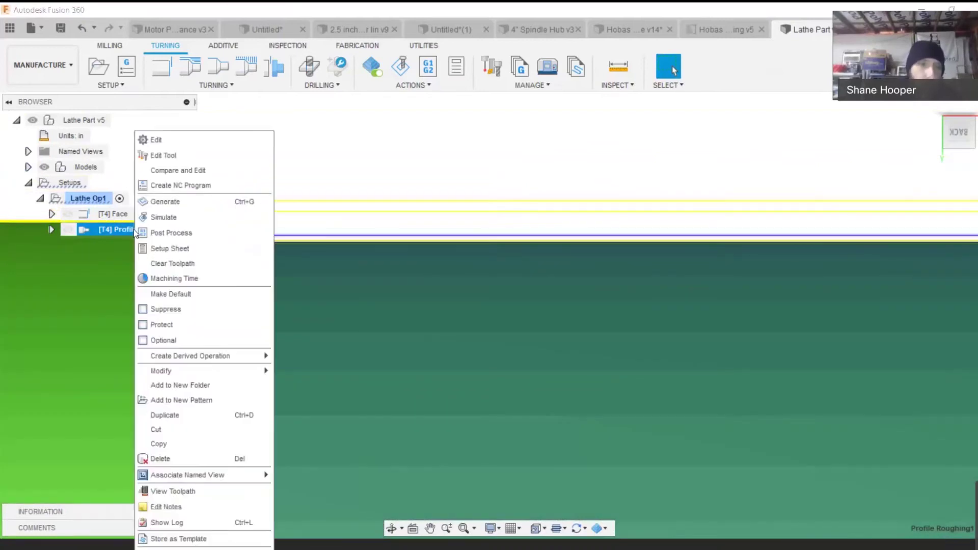
left_click(192, 144)
left_click(717, 93)
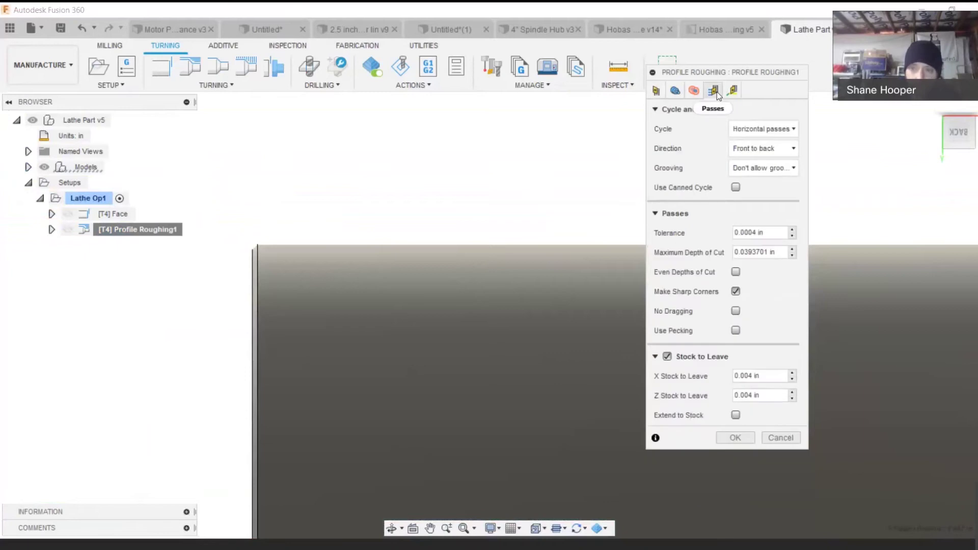
left_click(667, 356)
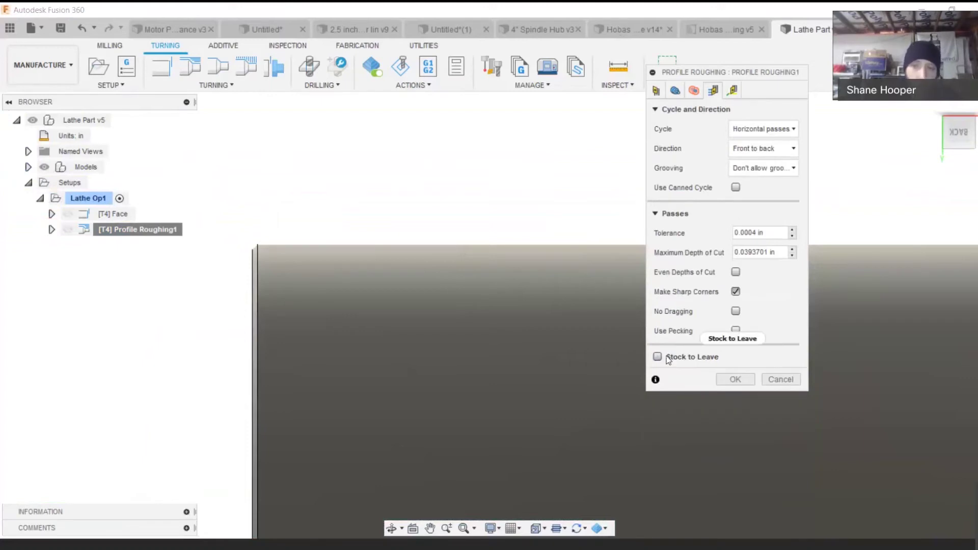
left_click(735, 380)
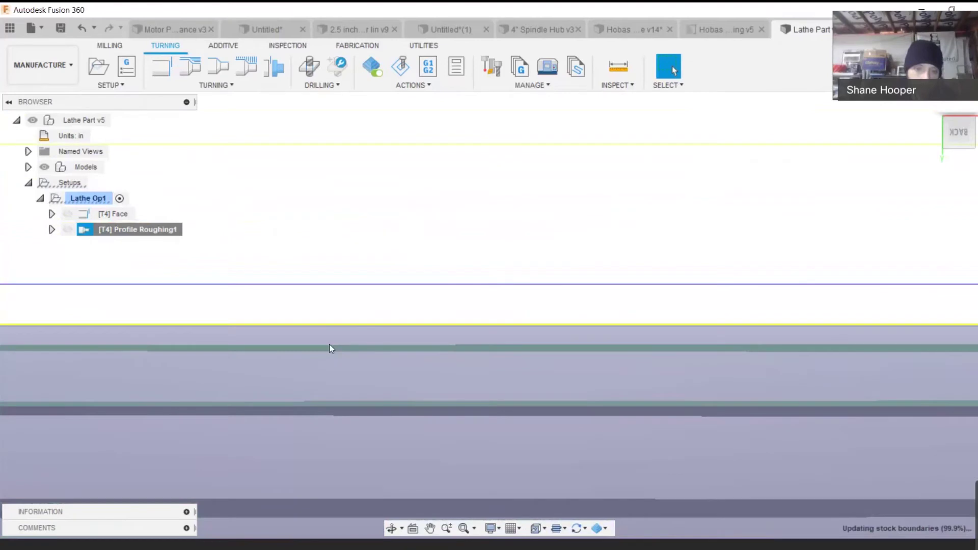
Check the regenerated toolpath along the outside diameter, rename the roughing operation as OD Turn, and save the document
scroll(347, 321, "up", 3)
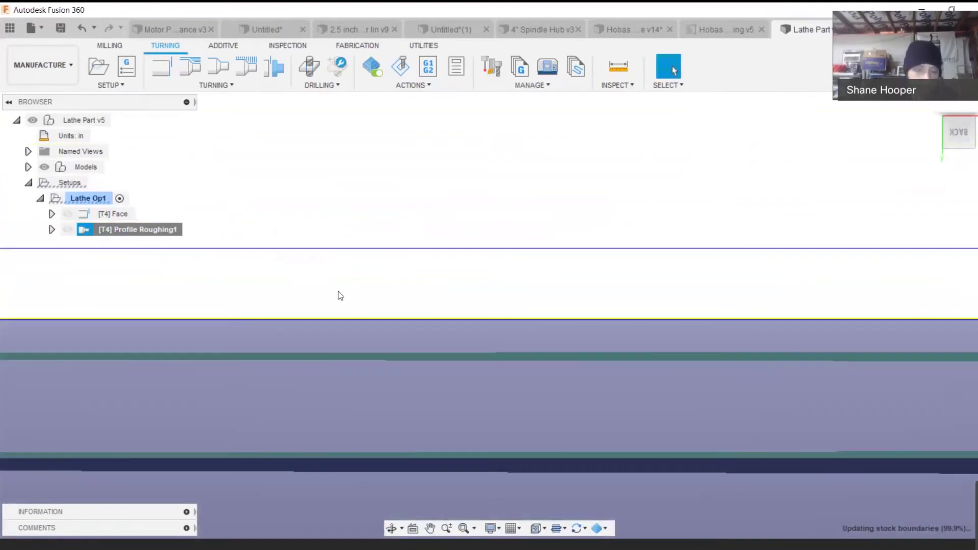
scroll(341, 295, "up", 5)
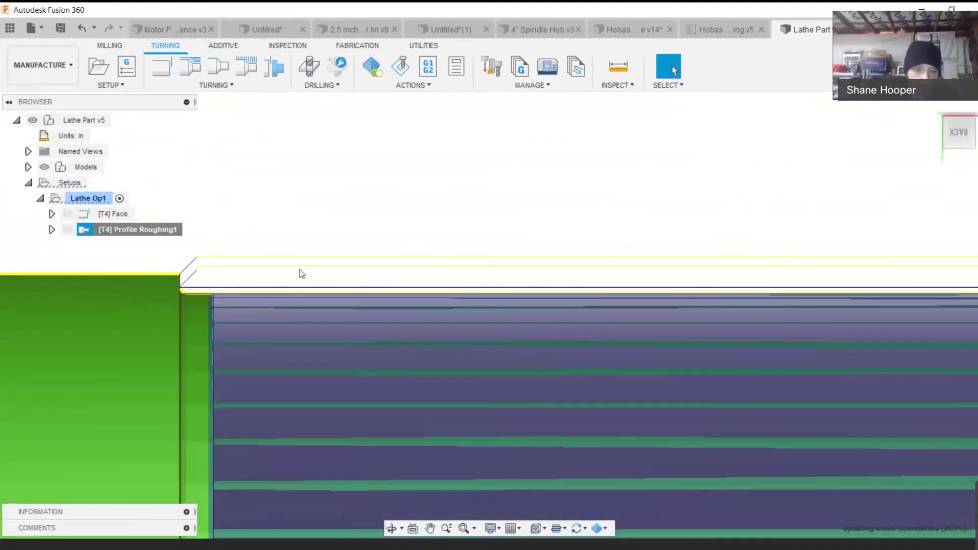
scroll(275, 265, "down", 3)
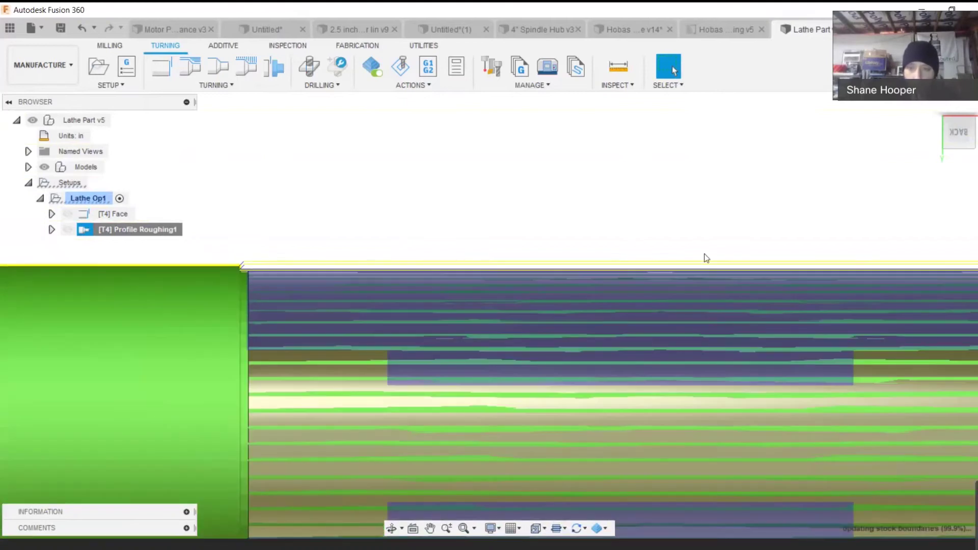
scroll(277, 304, "down", 3)
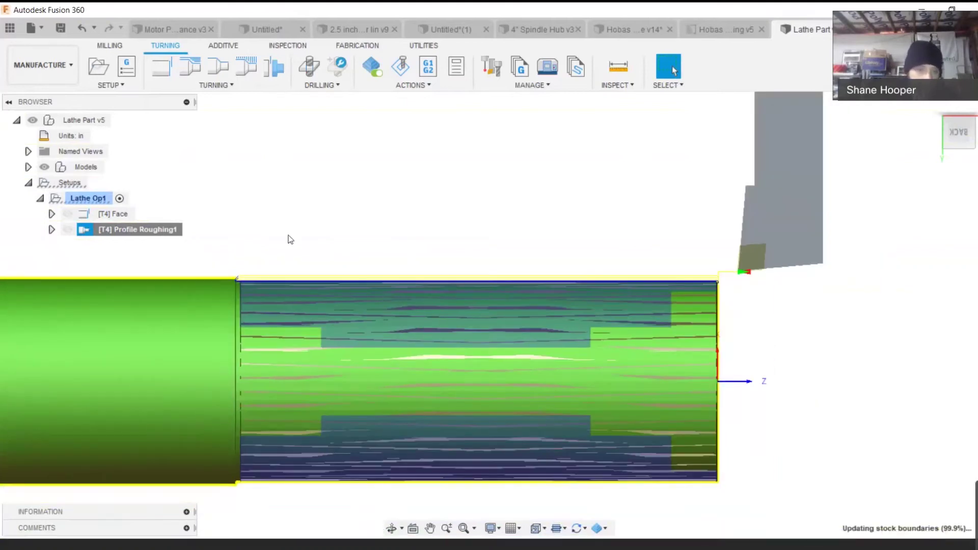
left_click(167, 230)
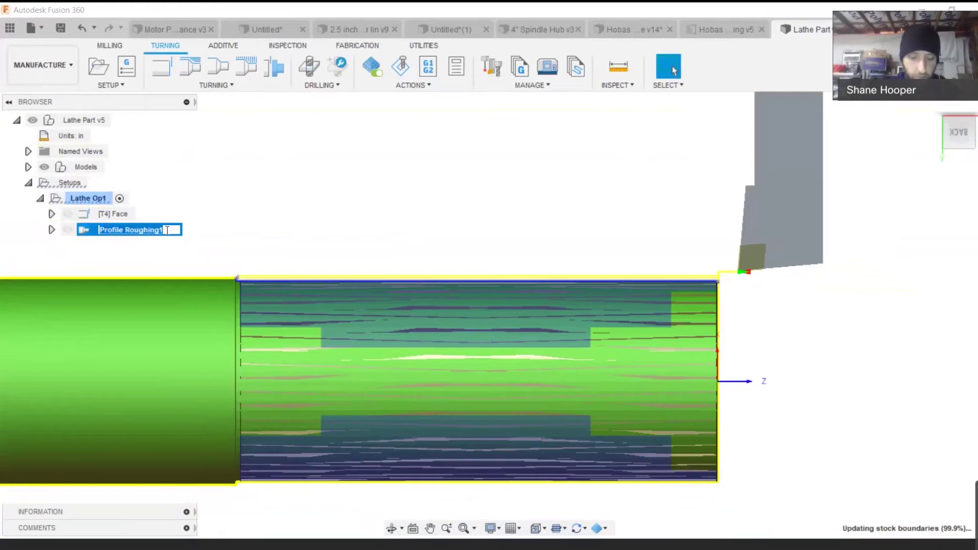
type("OD")
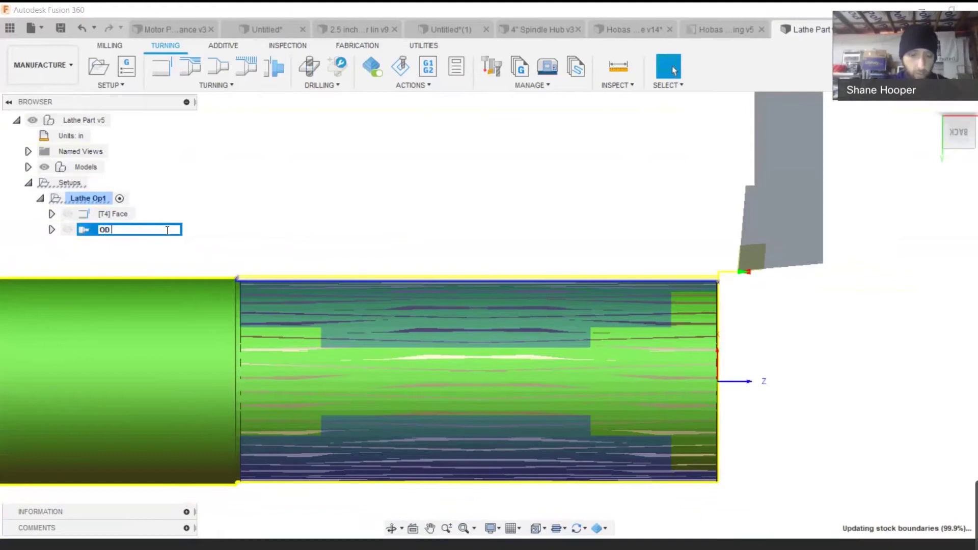
type(" Turn")
key("Return")
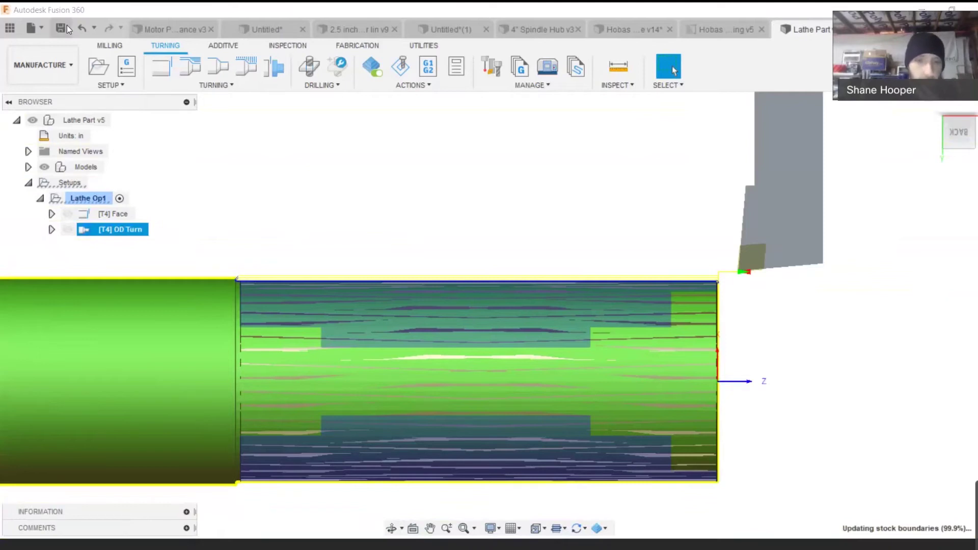
left_click(61, 28)
left_click(491, 294)
Review the Face and OD Turn toolpaths one after the other, viewing the part at an angle from its front end
left_click(126, 216)
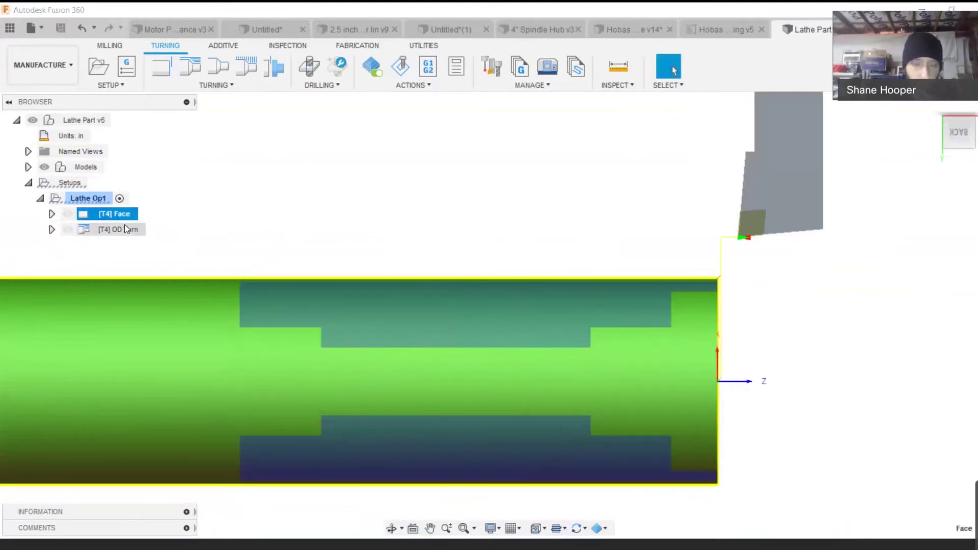
left_click(117, 230)
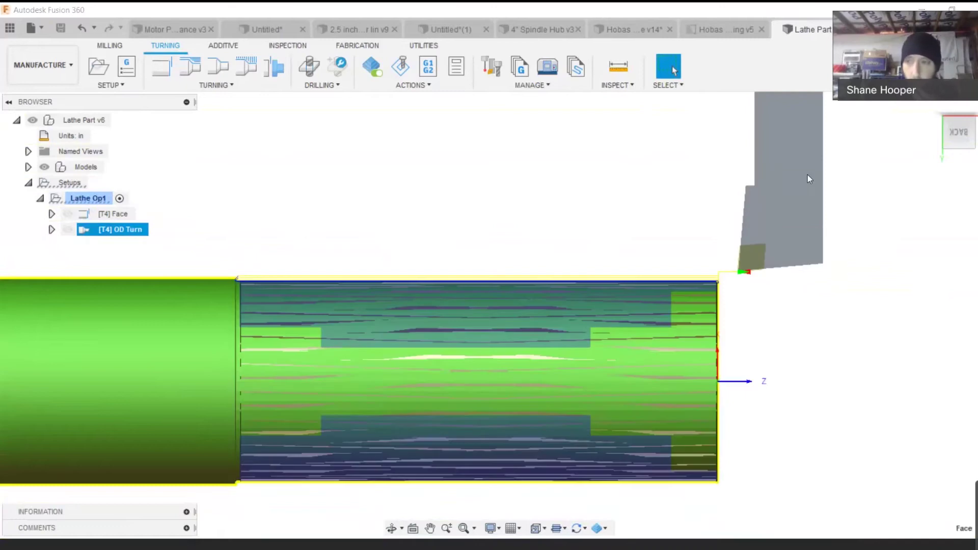
left_click(964, 137)
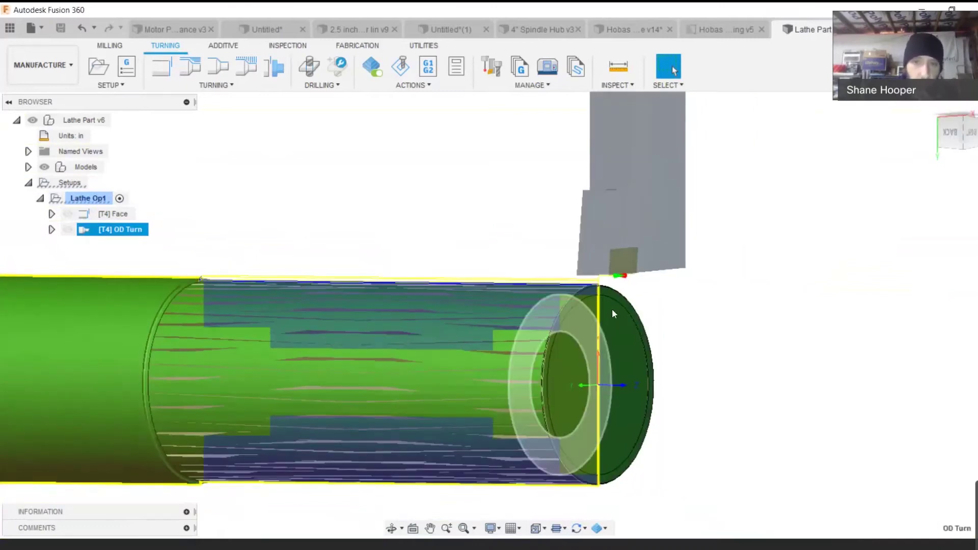
scroll(584, 306, "down", 2)
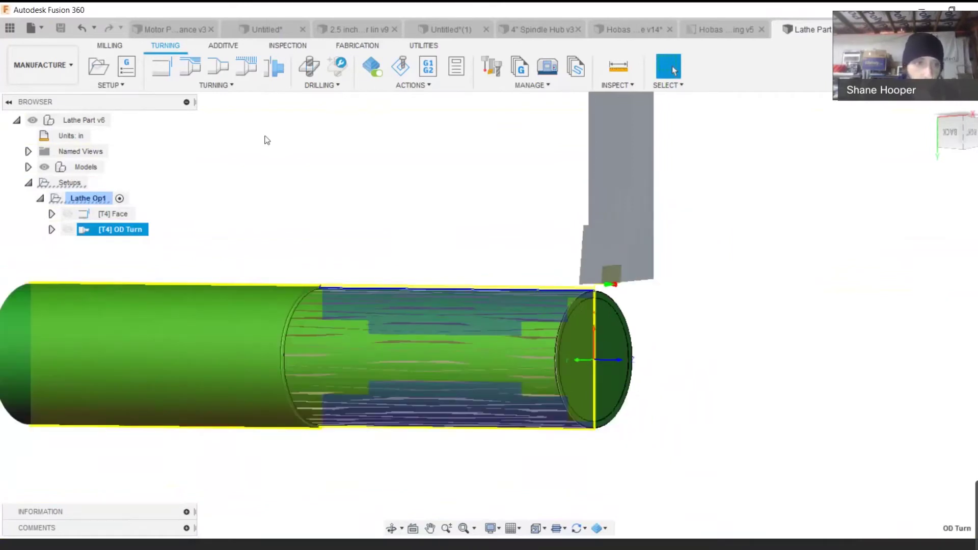
left_click(243, 161)
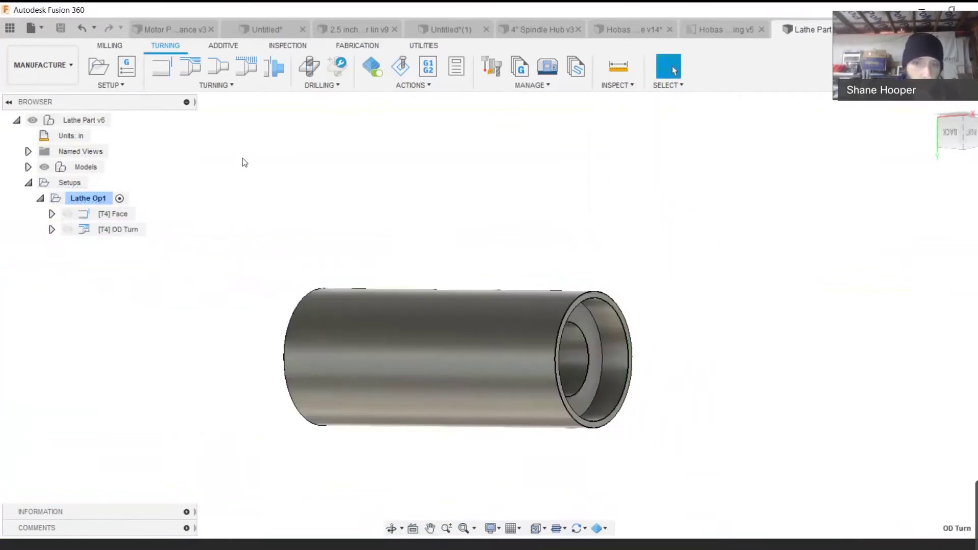
Measure the diameter of the smallest bore's edge, deep inside the part
left_click(621, 72)
left_click(953, 131)
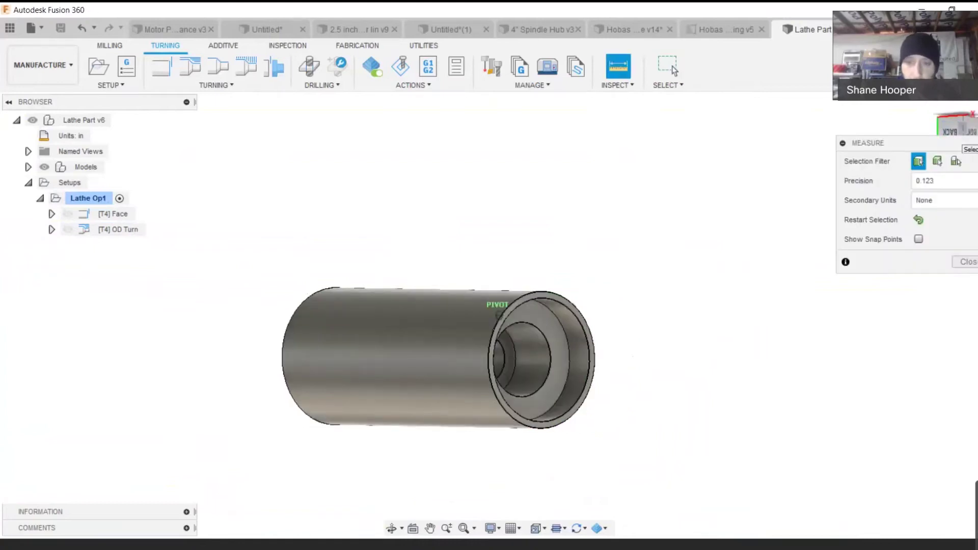
scroll(492, 354, "up", 5)
scroll(491, 354, "up", 5)
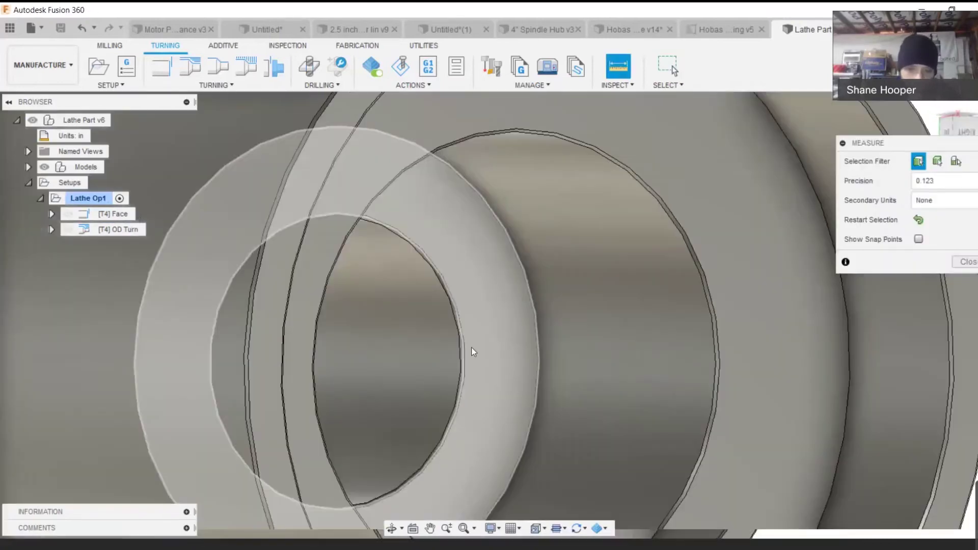
left_click(455, 346)
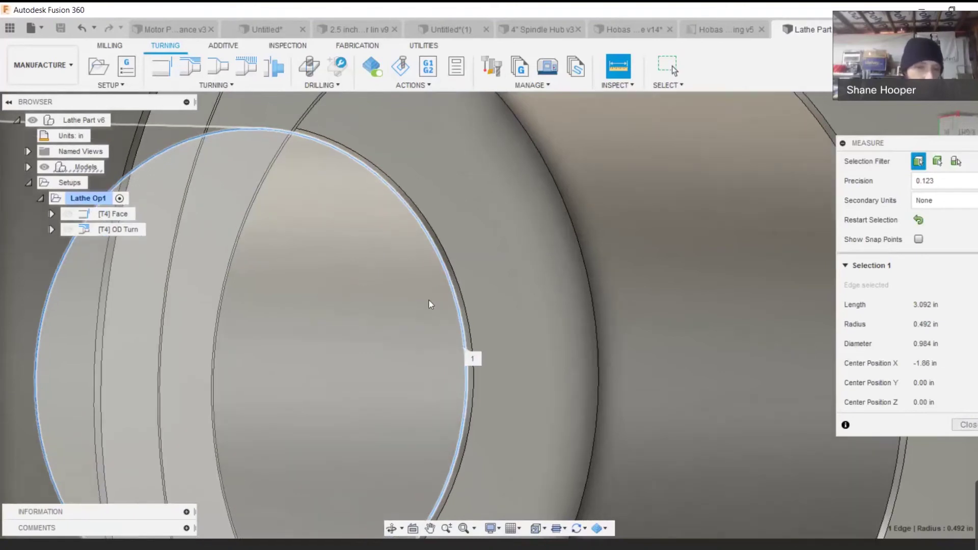
scroll(443, 311, "up", 3)
scroll(448, 315, "down", 5)
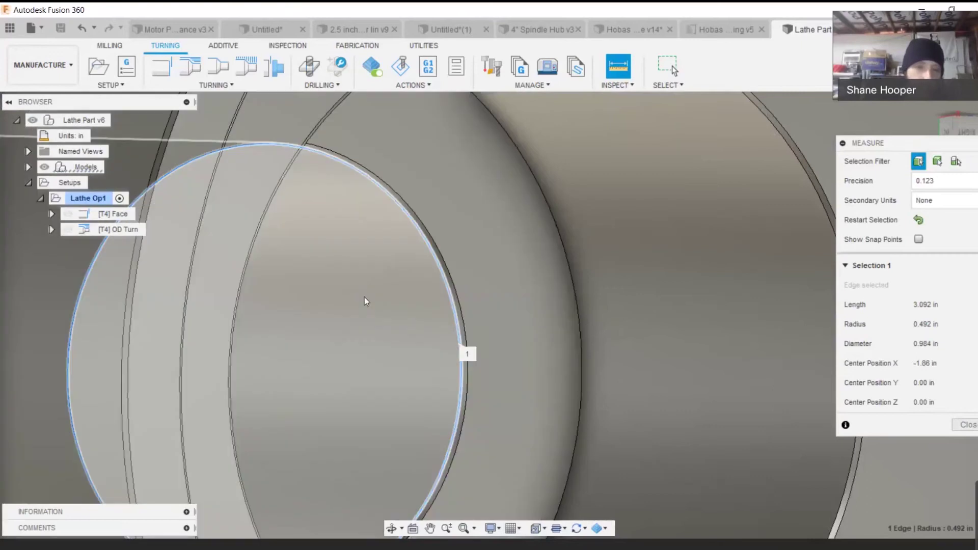
scroll(396, 283, "down", 4)
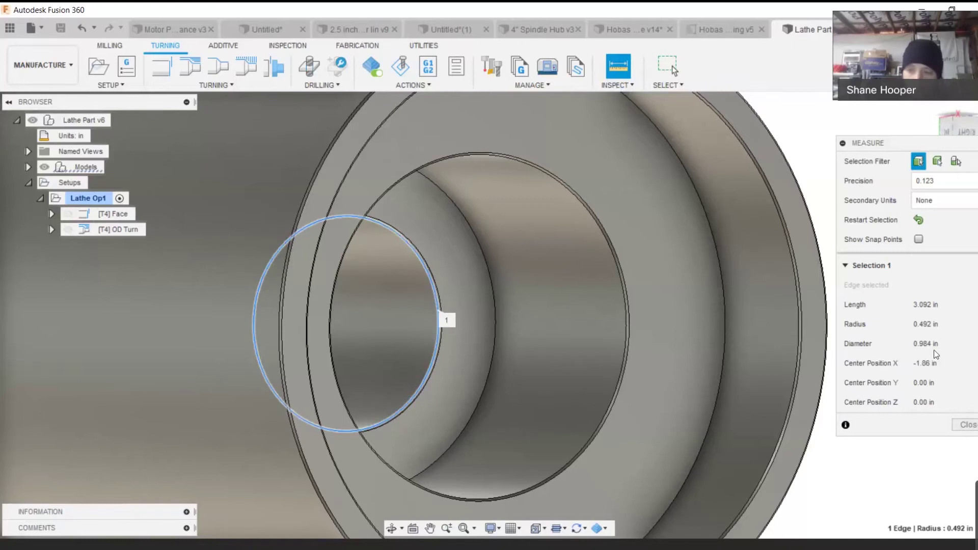
key("Escape")
Start a Drill operation and browse the local Library for a suitable drill
scroll(554, 307, "down", 10)
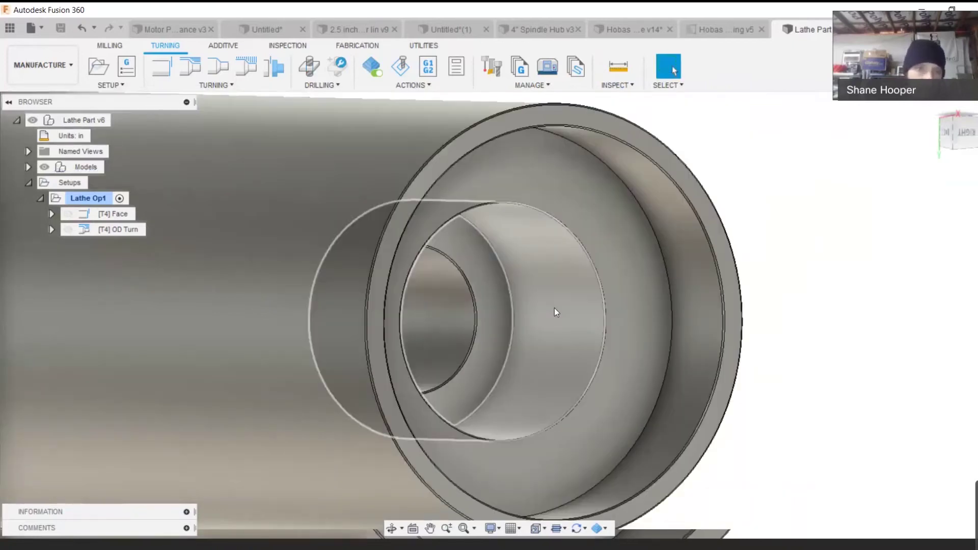
left_click(308, 67)
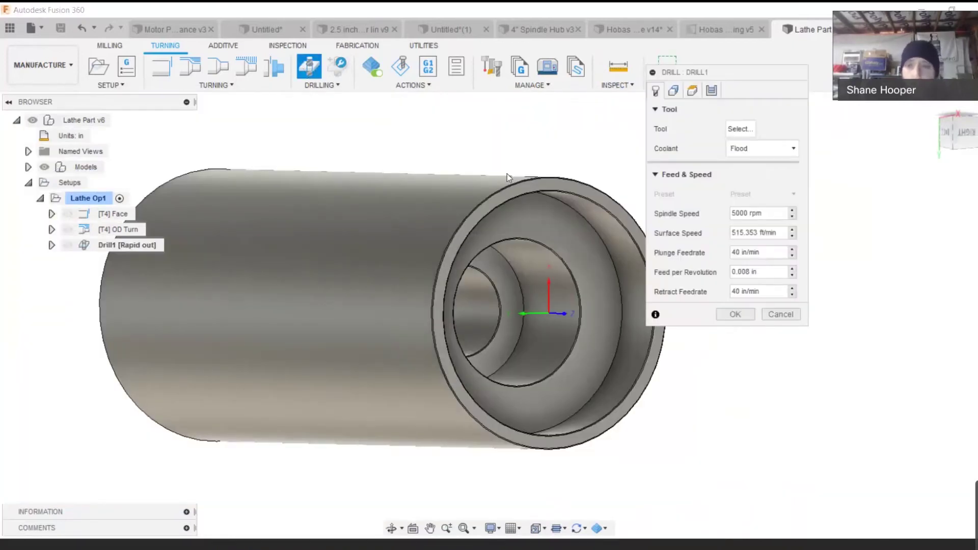
left_click(745, 133)
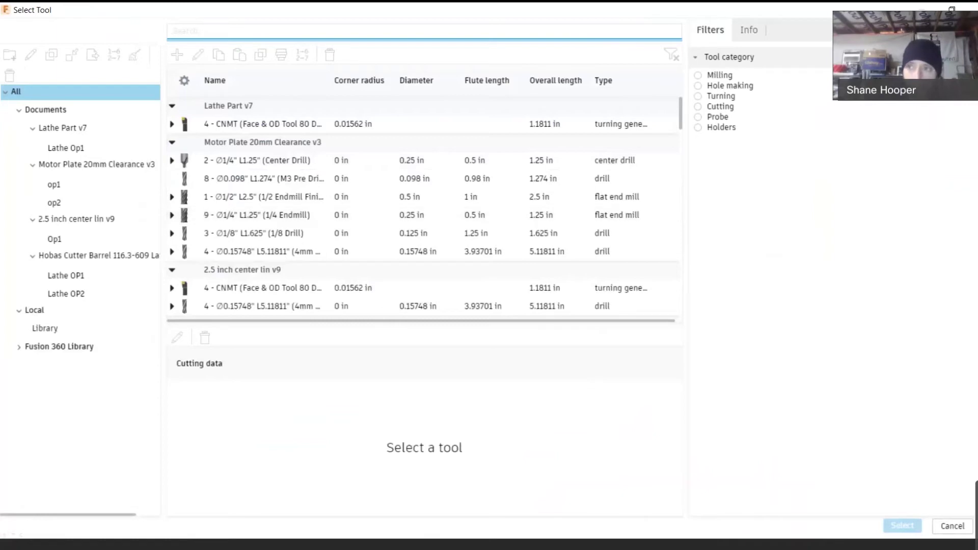
key("Escape")
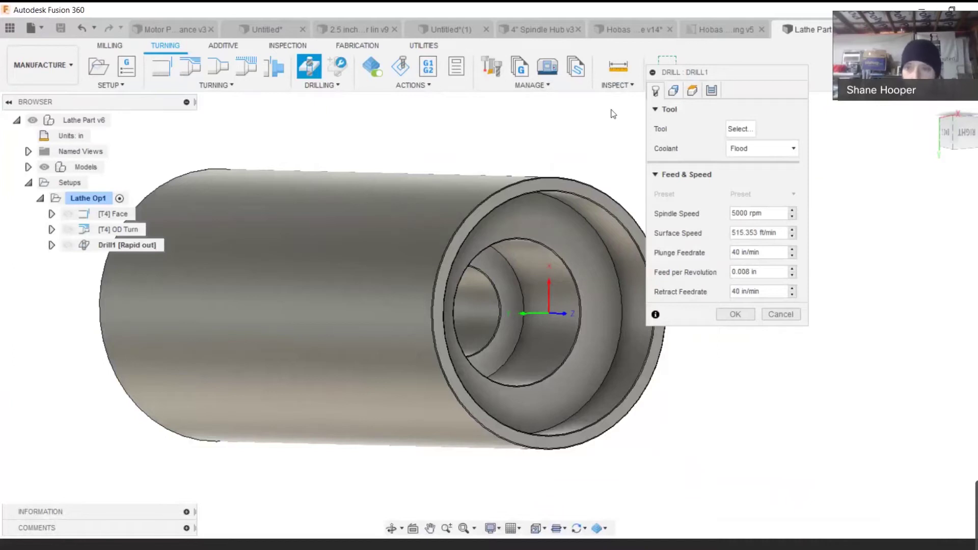
left_click(743, 130)
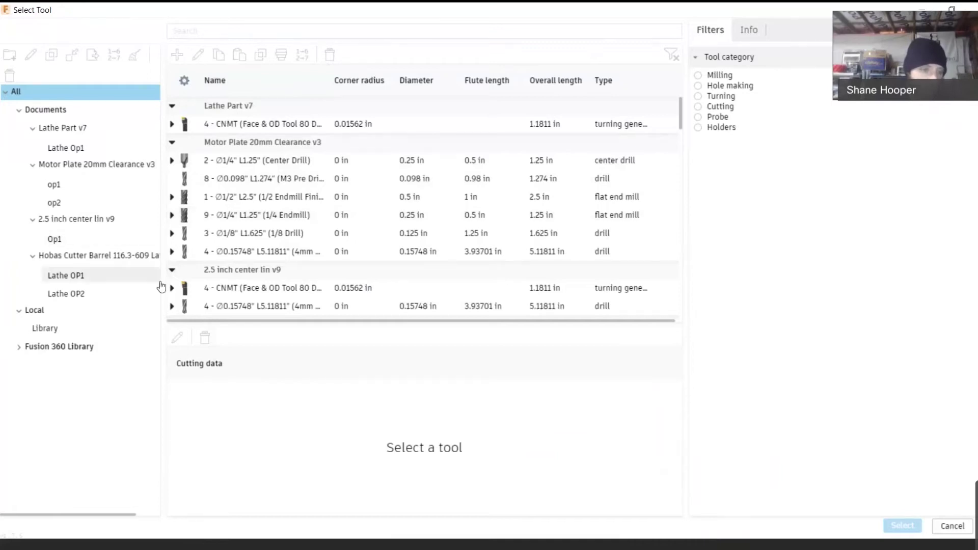
left_click(63, 333)
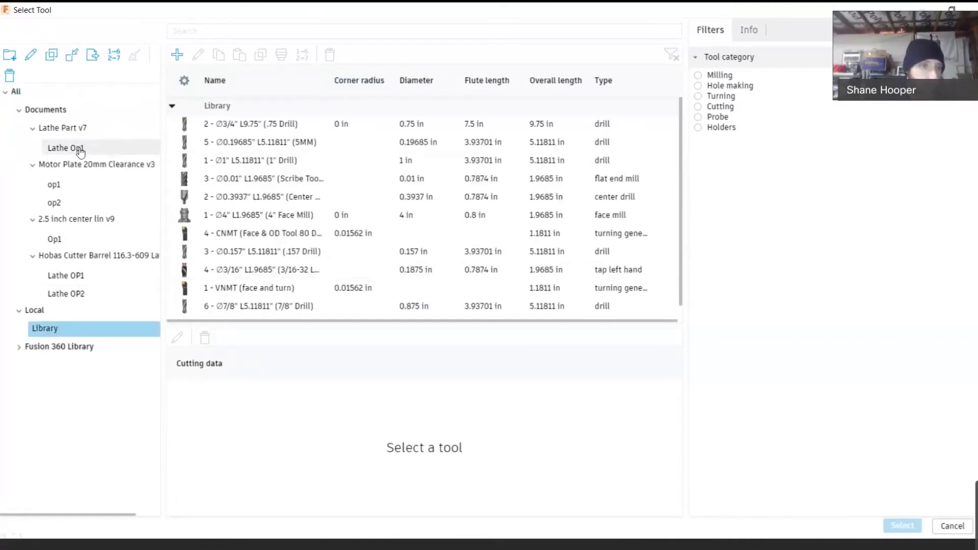
Create a new drill in the Lathe Part v7 document's tools and describe it as 25mm Drill
left_click(82, 132)
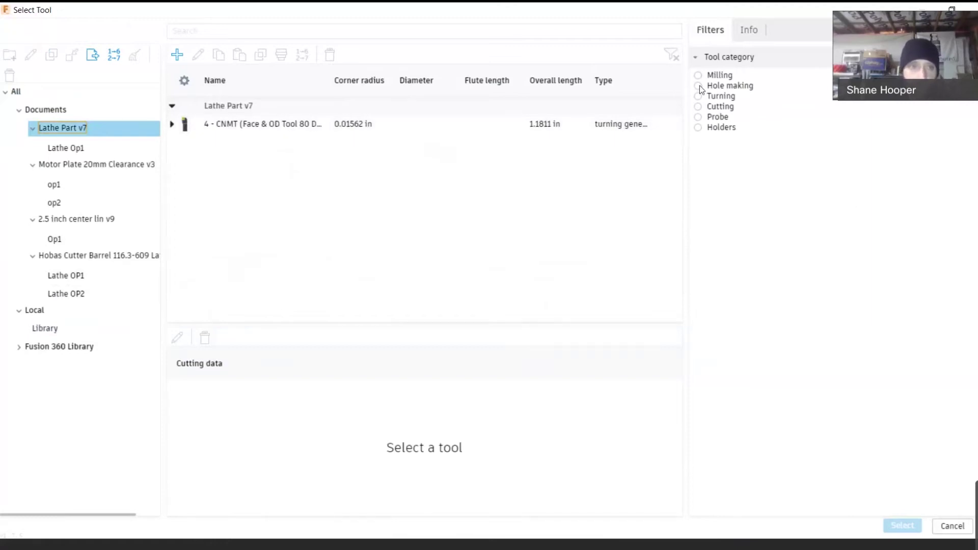
left_click(176, 55)
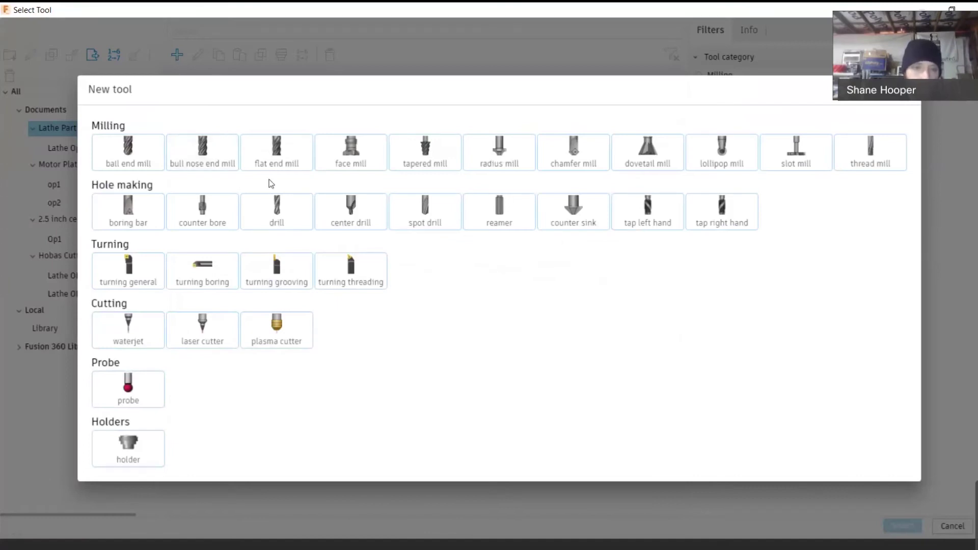
left_click(294, 213)
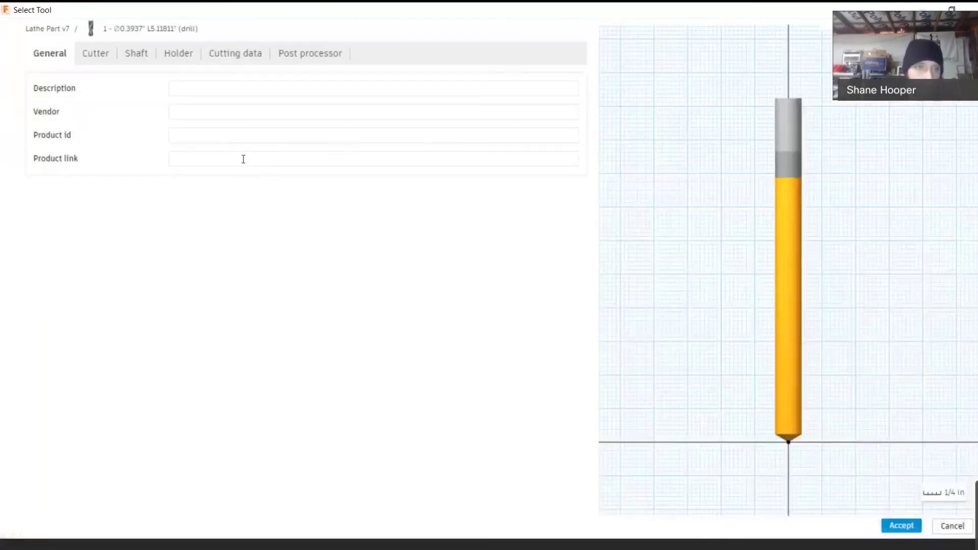
left_click(218, 91)
type("2")
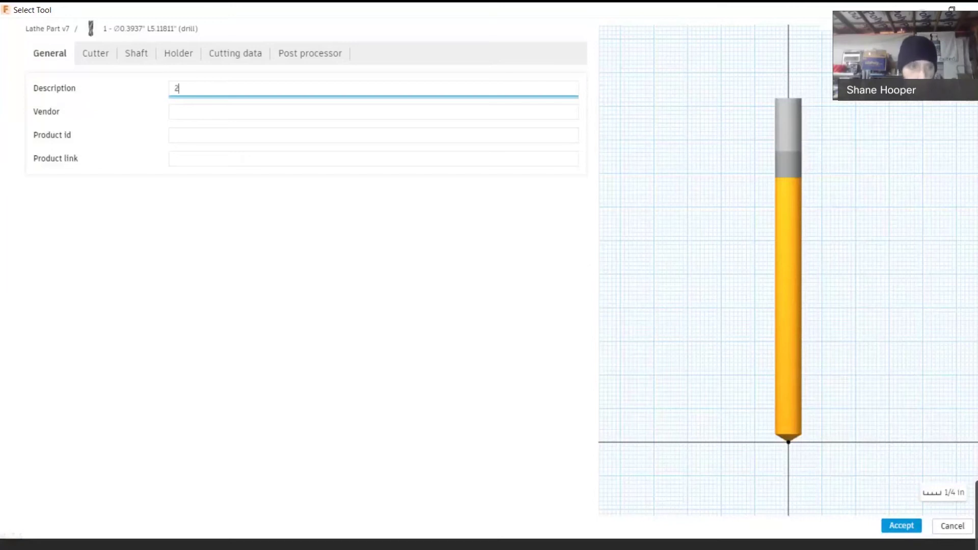
type("5mm ")
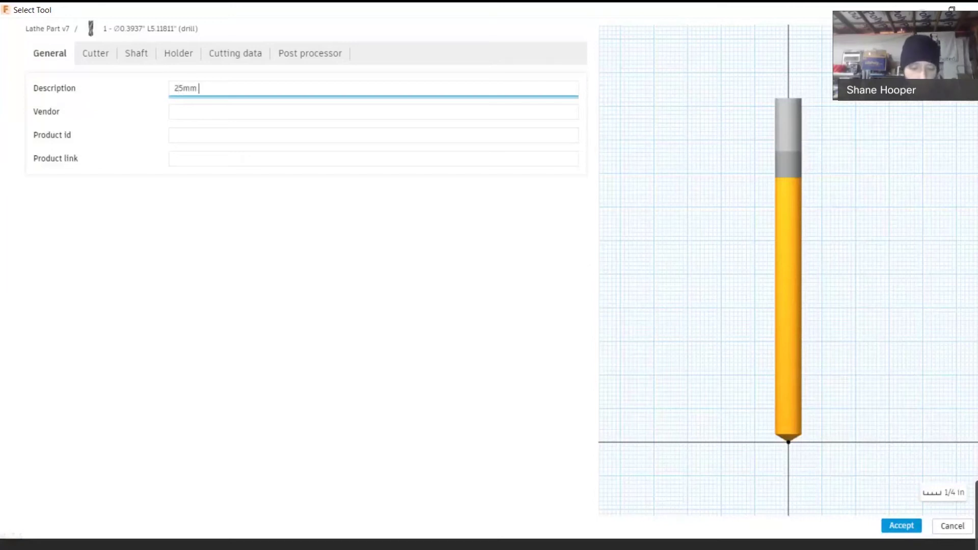
type("Drill")
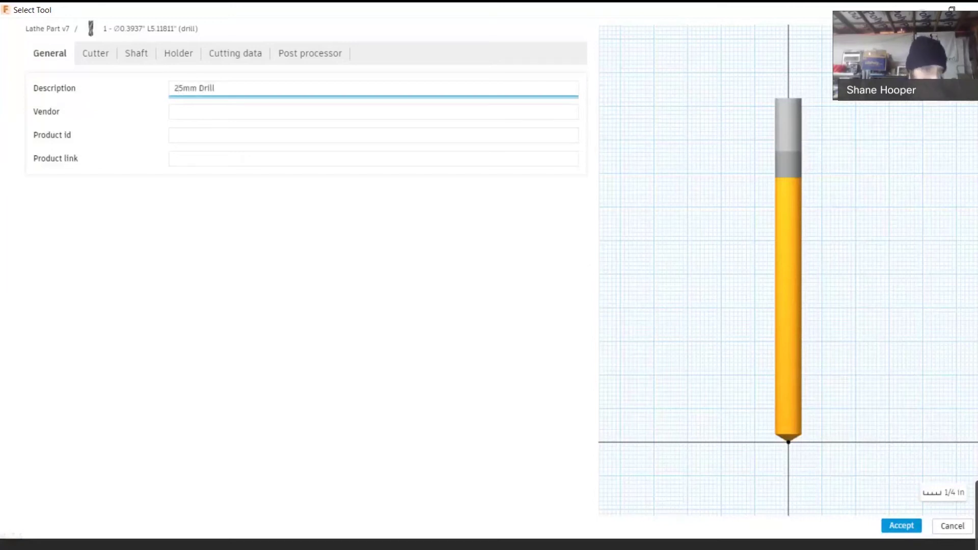
Set the new drill's cutter diameter to 25 mm
left_click(96, 53)
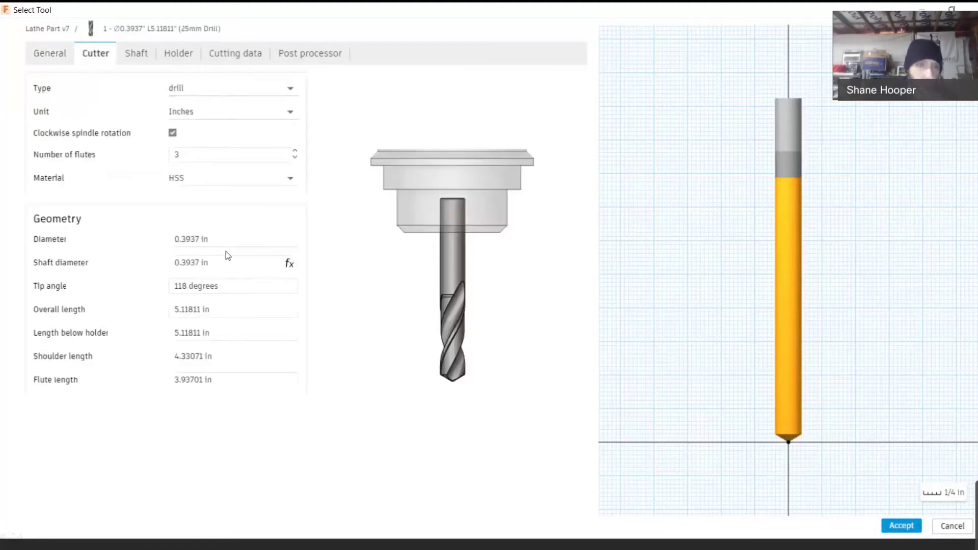
left_click(235, 238)
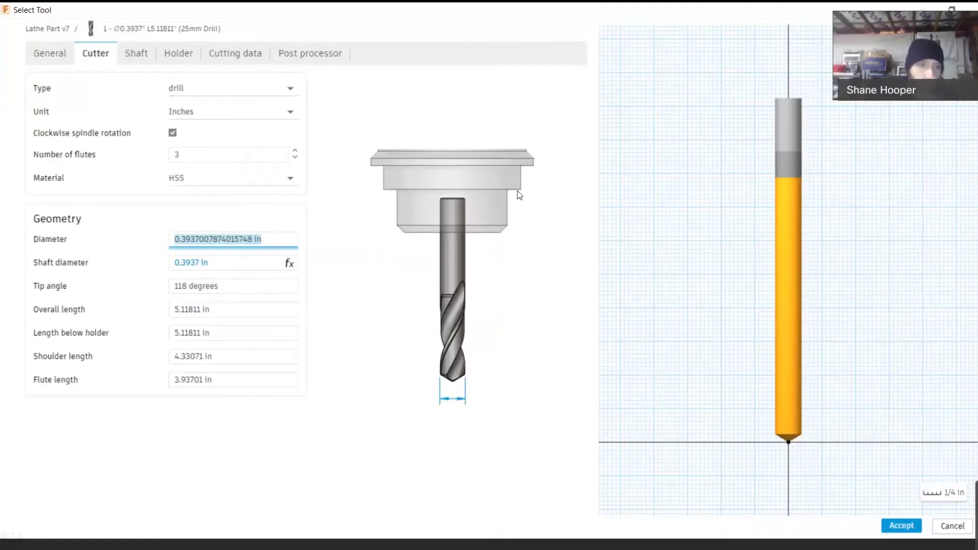
type("25mm")
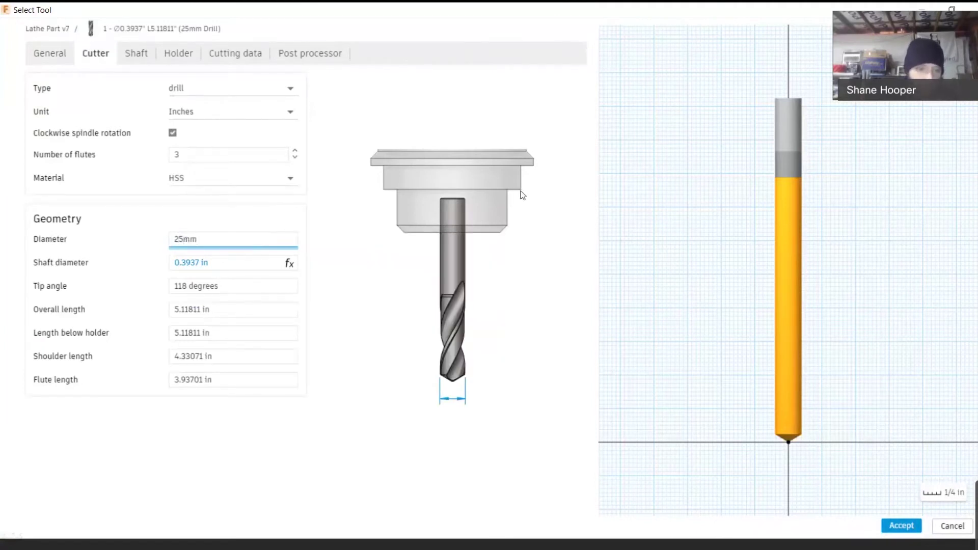
key("Tab")
mouse_move(208, 239)
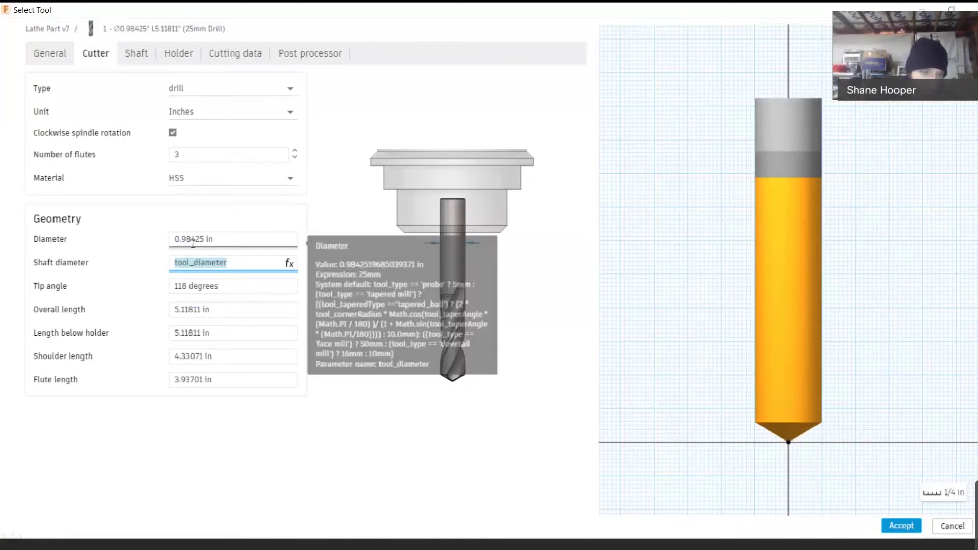
Check the drill's cutter geometry, from the diameter expression through the shaft, tip angle and length values
left_click(228, 240)
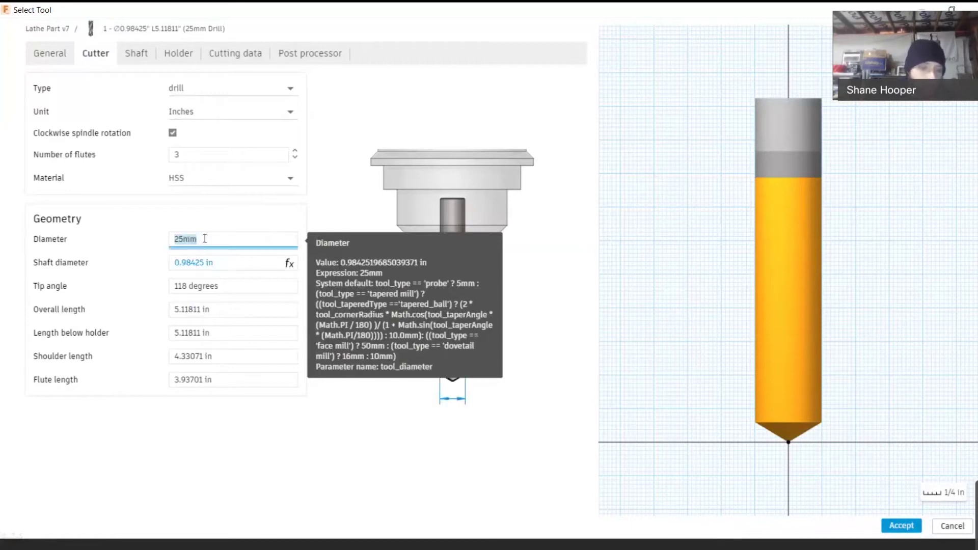
key("Tab")
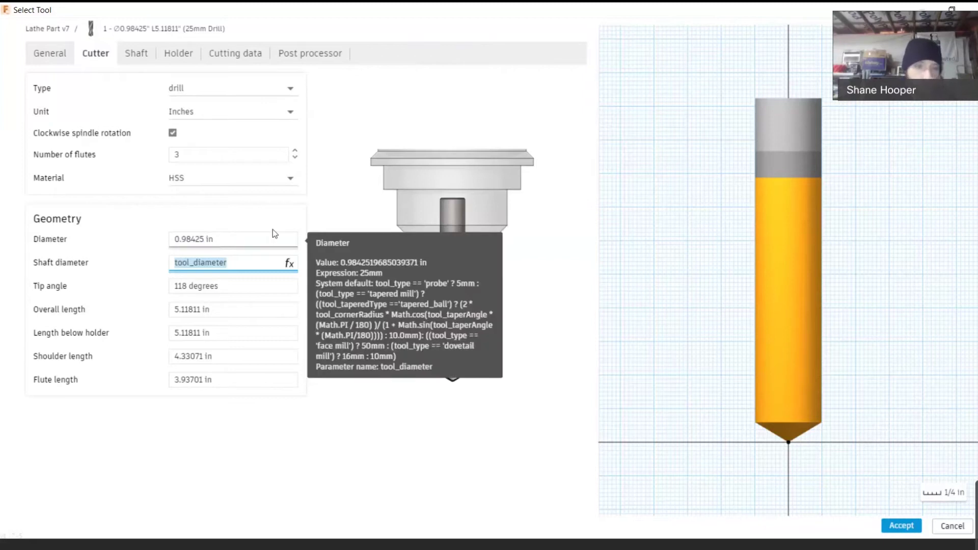
key("Tab")
key("Tab")
key("Tab")
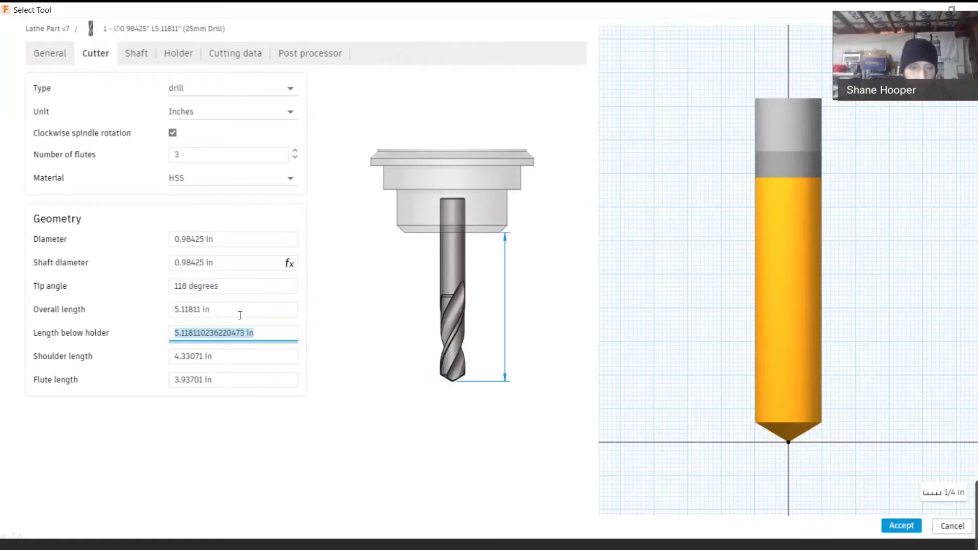
key("Tab")
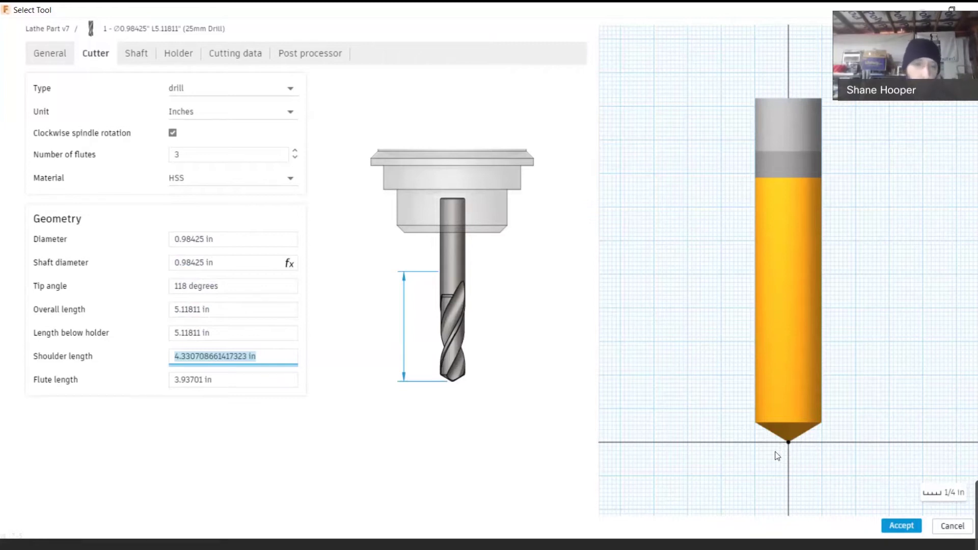
left_click(227, 239)
left_click_drag(212, 239, 170, 239)
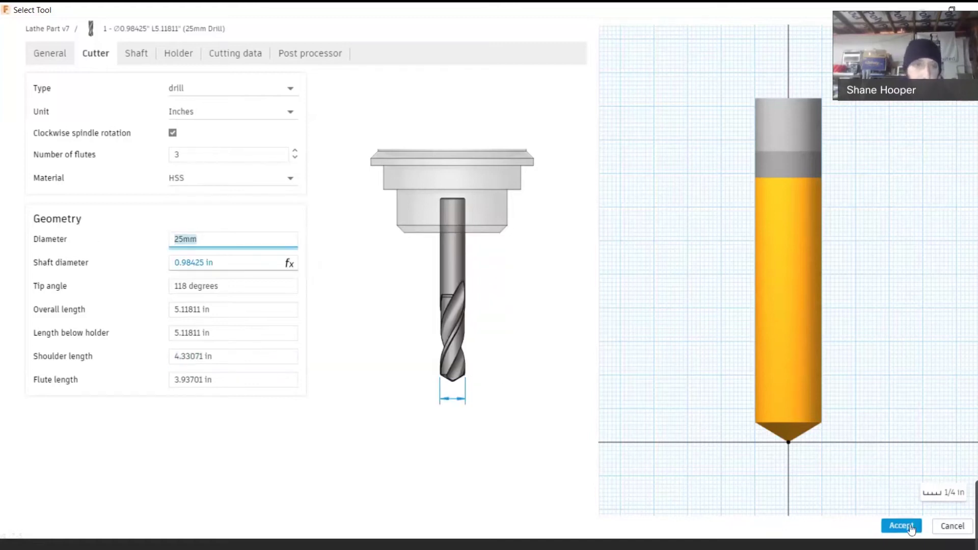
Set the drill's spindle speed to 650 rpm and its feed per revolution to 0.004 in
left_click(254, 60)
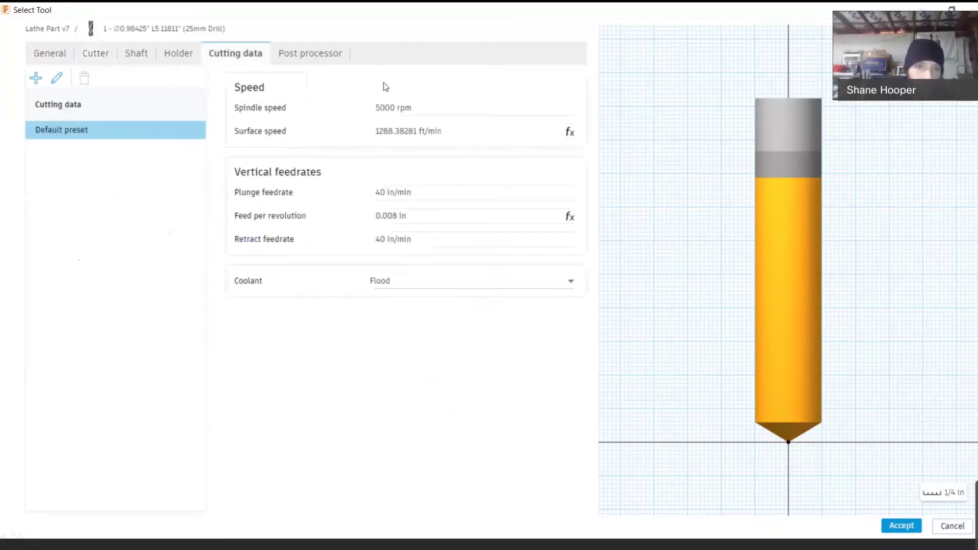
left_click_drag(430, 105, 338, 106)
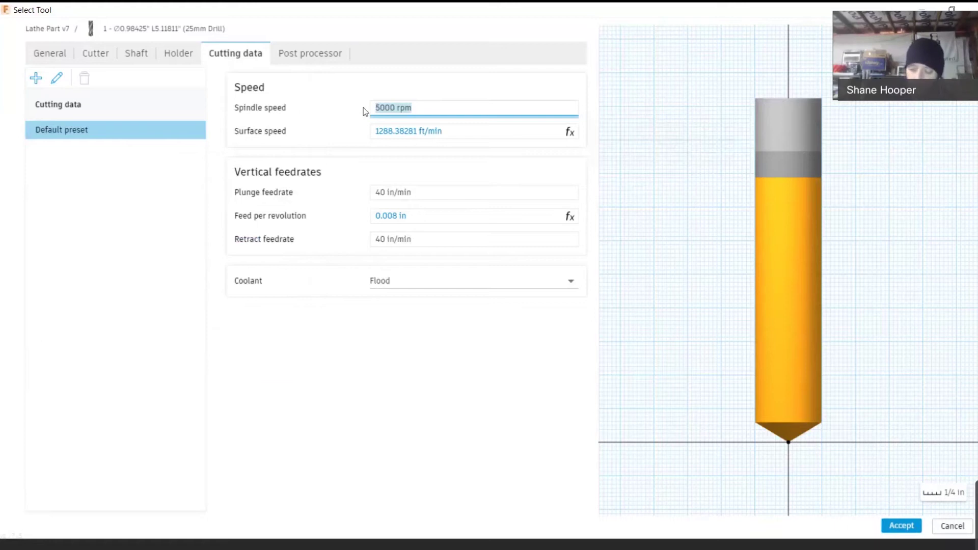
type("650")
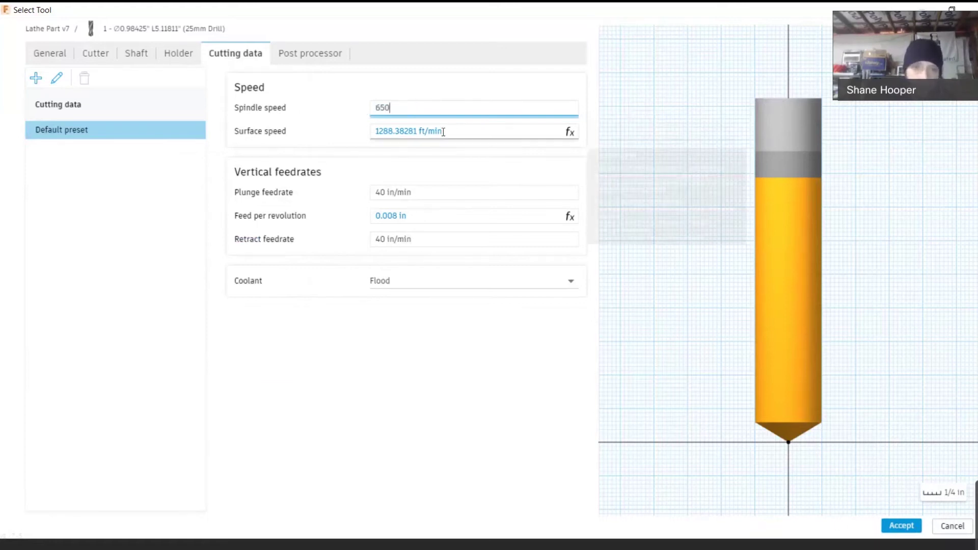
left_click(456, 193)
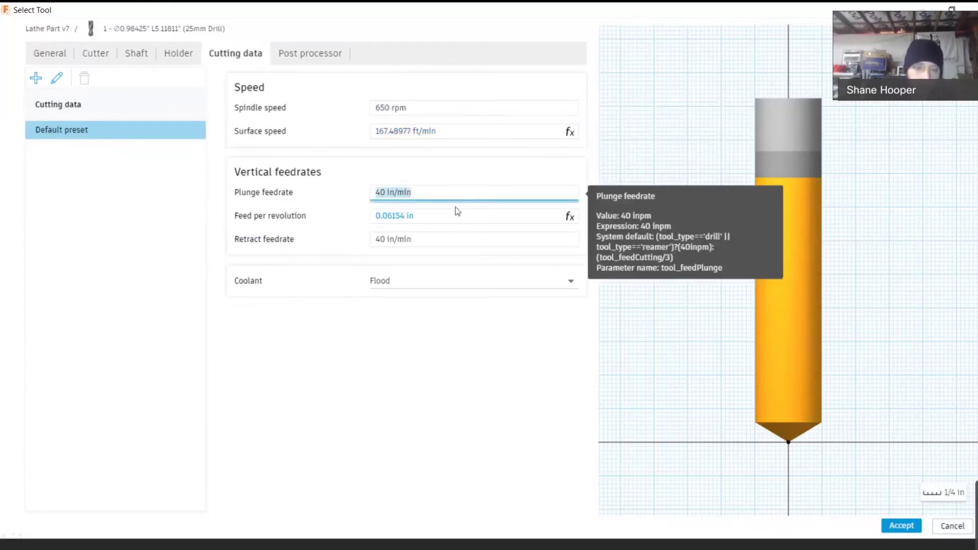
left_click(471, 217)
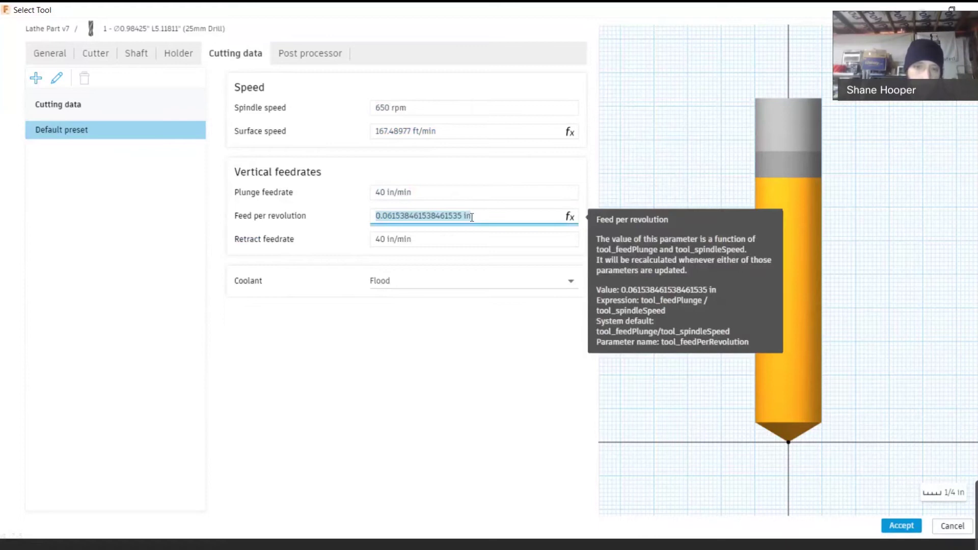
type(".004")
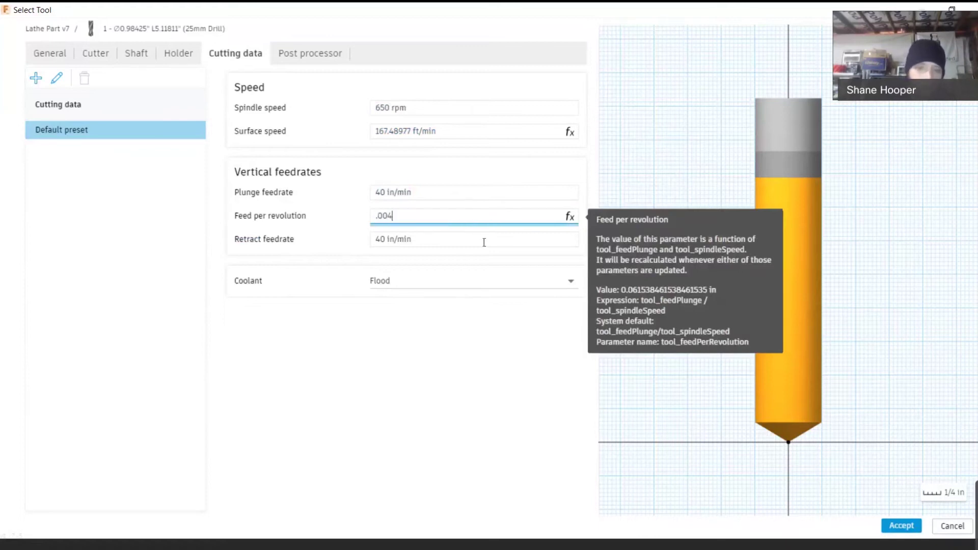
left_click(453, 242)
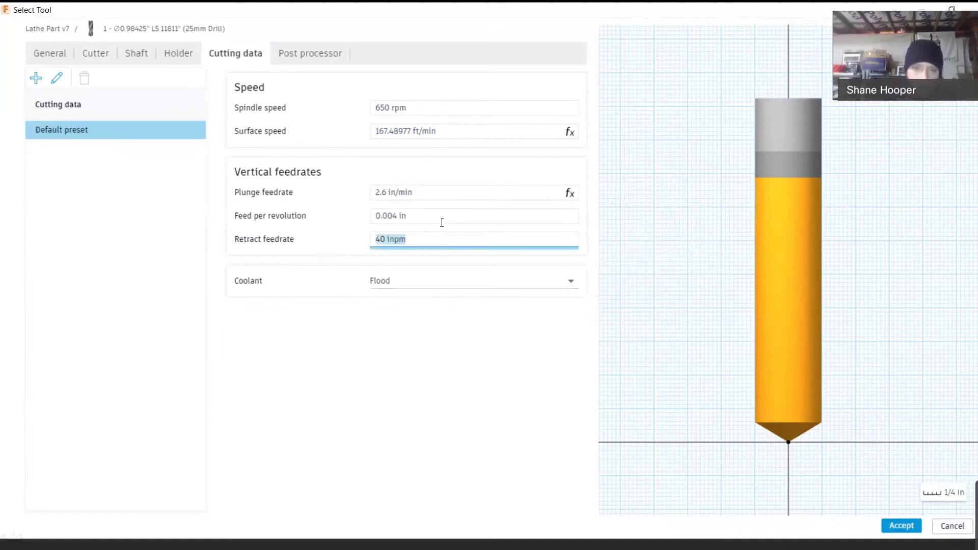
Check the drill's post processor settings, accept the new tool, and select it for the drilling operation
left_click(308, 51)
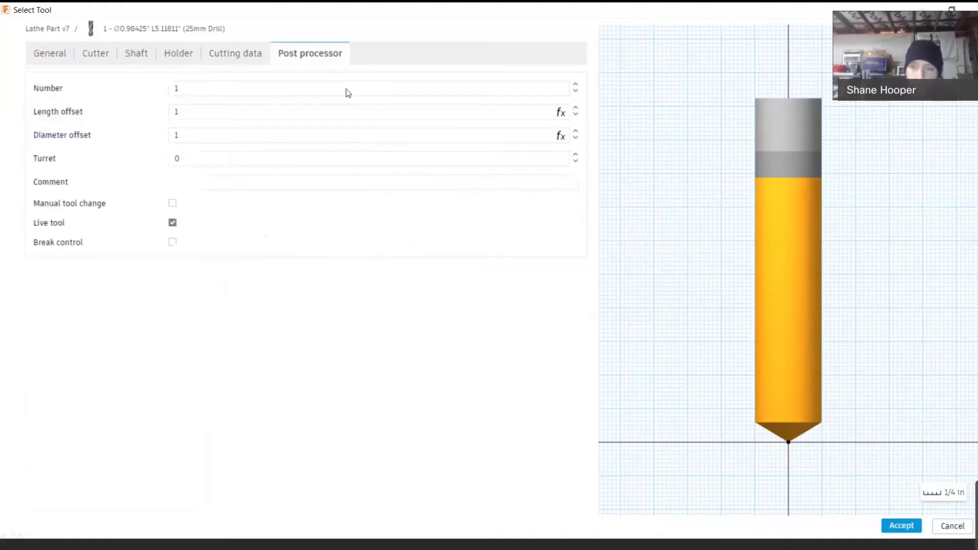
left_click(892, 528)
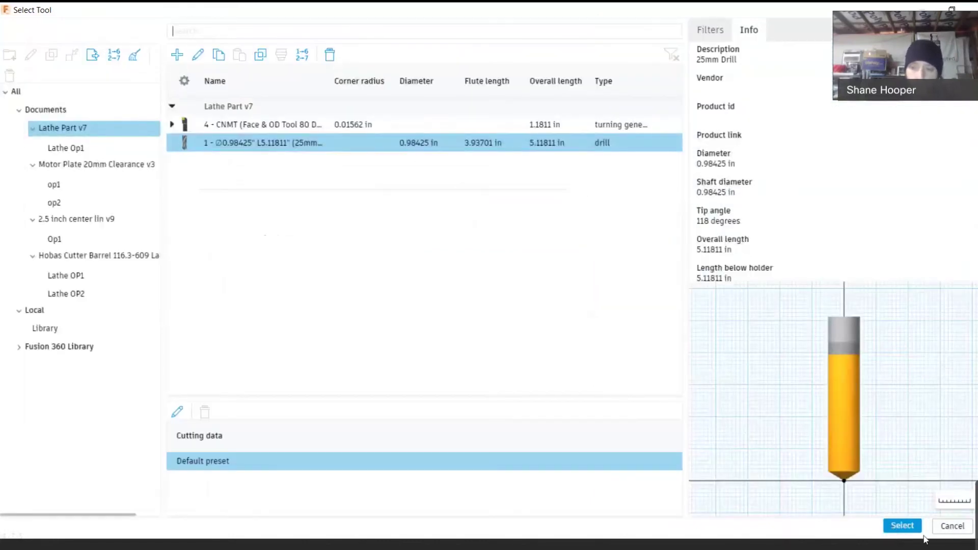
left_click(902, 525)
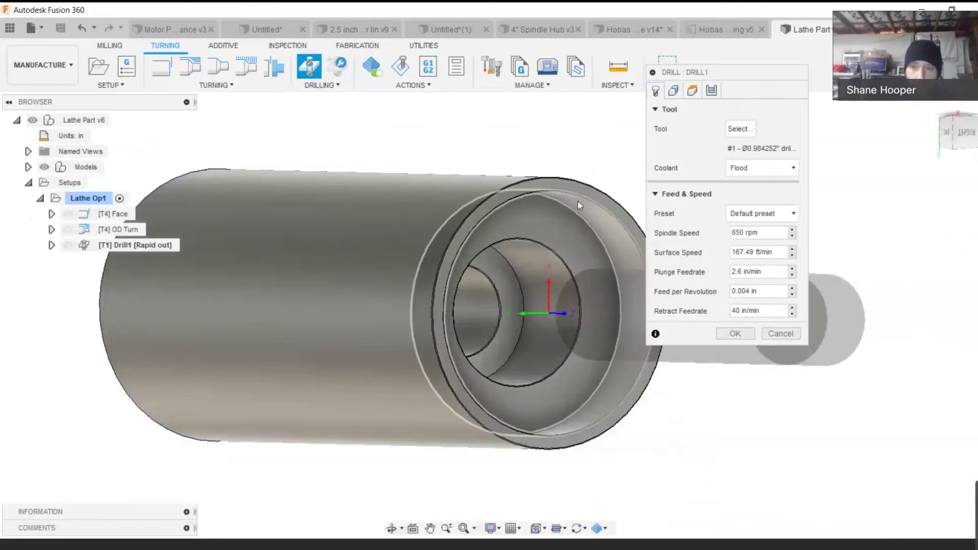
Assign the smallest bore's inner face as the hole to drill and generate the drilling toolpath
left_click(674, 90)
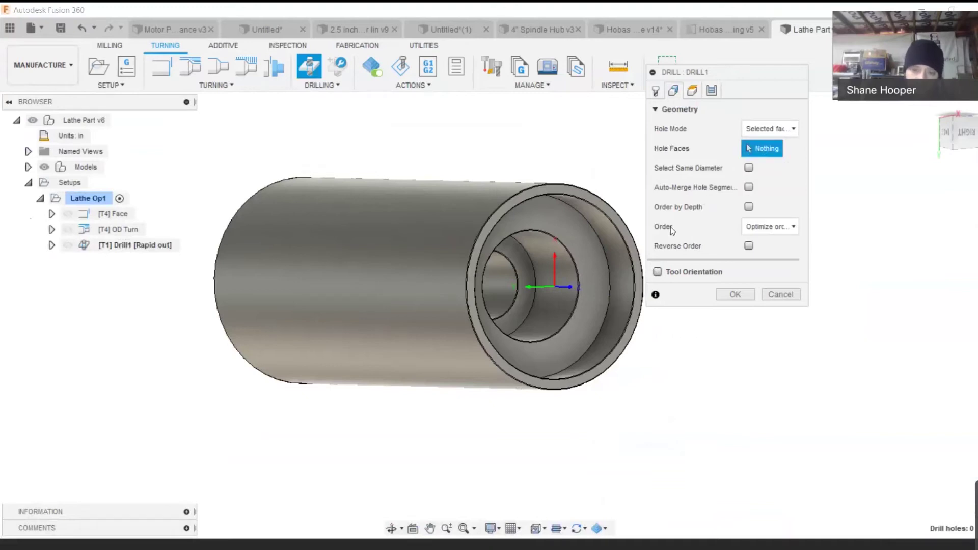
left_click(488, 276)
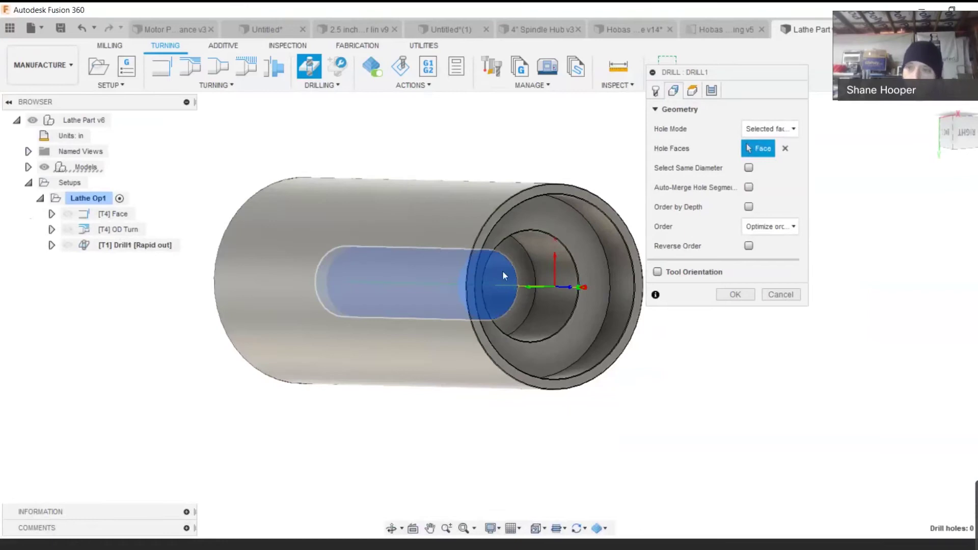
scroll(494, 275, "up", 5)
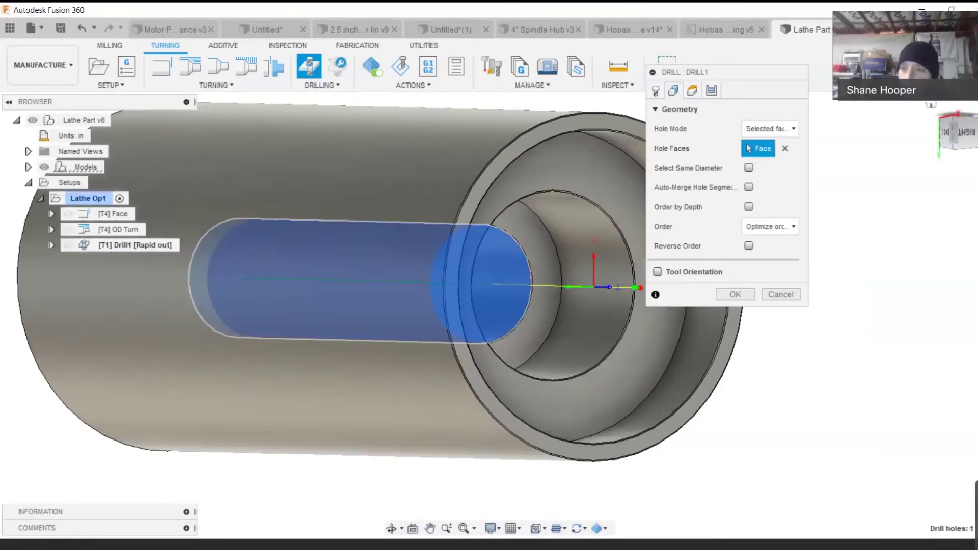
left_click(957, 134)
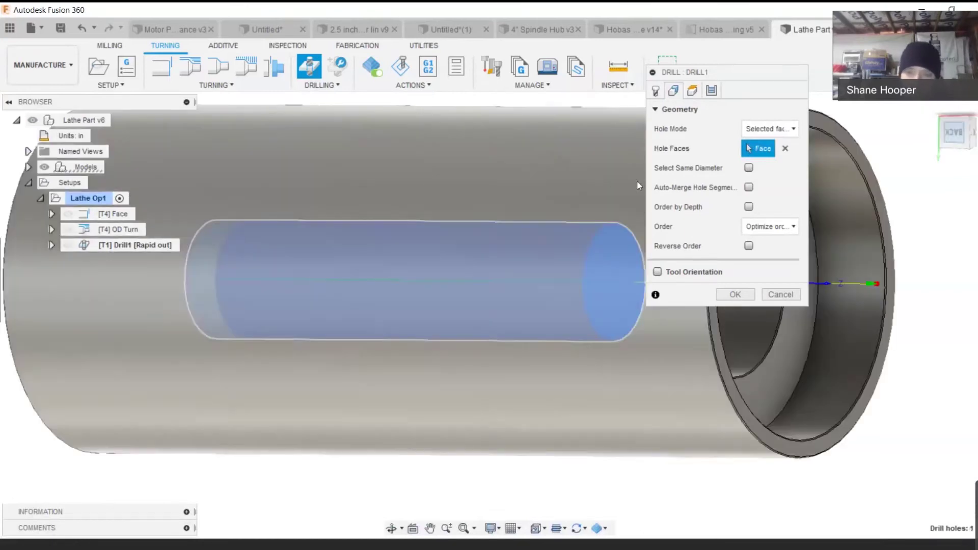
scroll(273, 245, "down", 2)
scroll(560, 265, "up", 4)
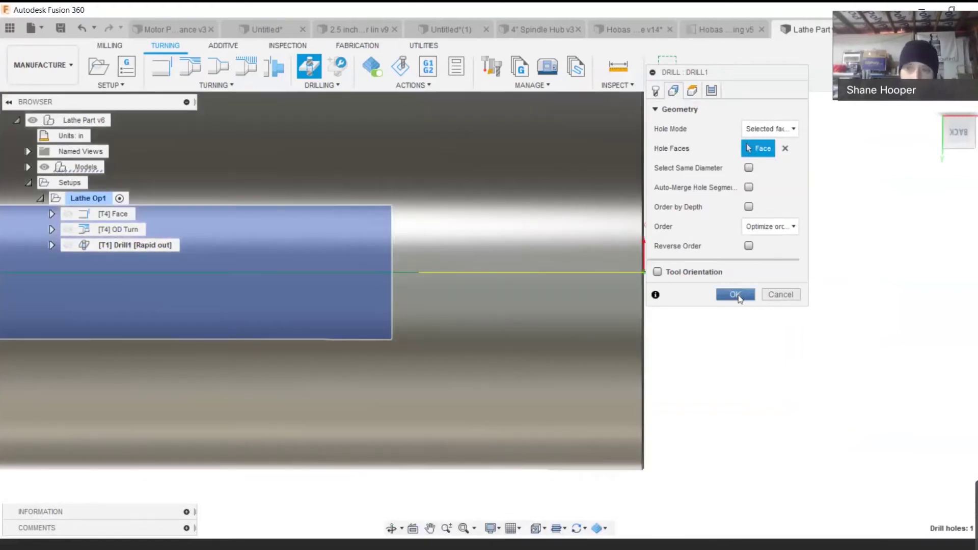
left_click(735, 294)
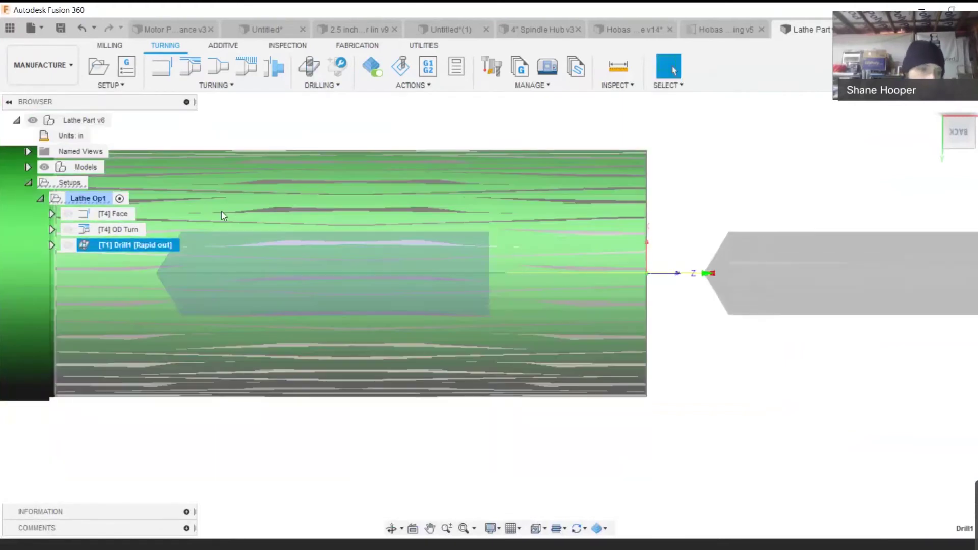
Post process the drilling operation with the HAAS (pre-NGC) post and save the NC file as 1111
right_click(131, 247)
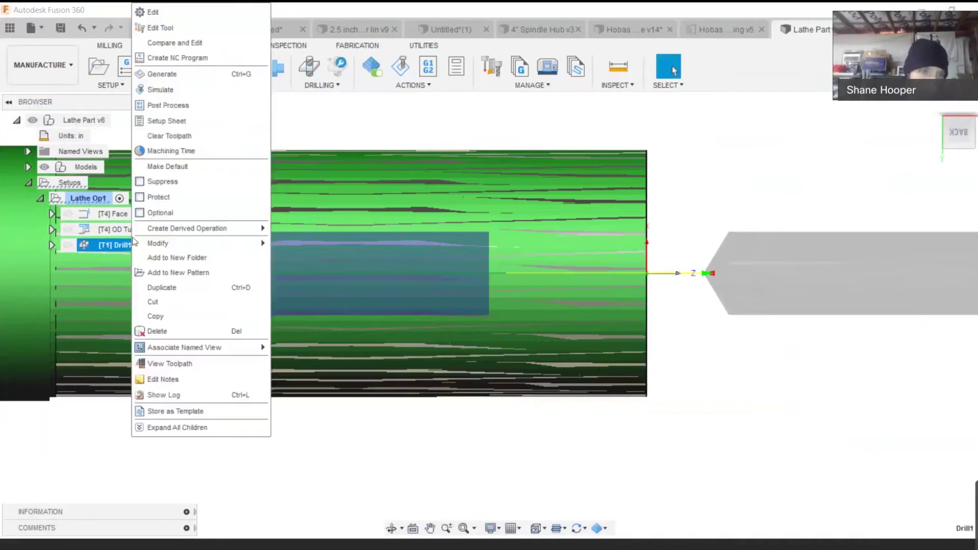
left_click(200, 110)
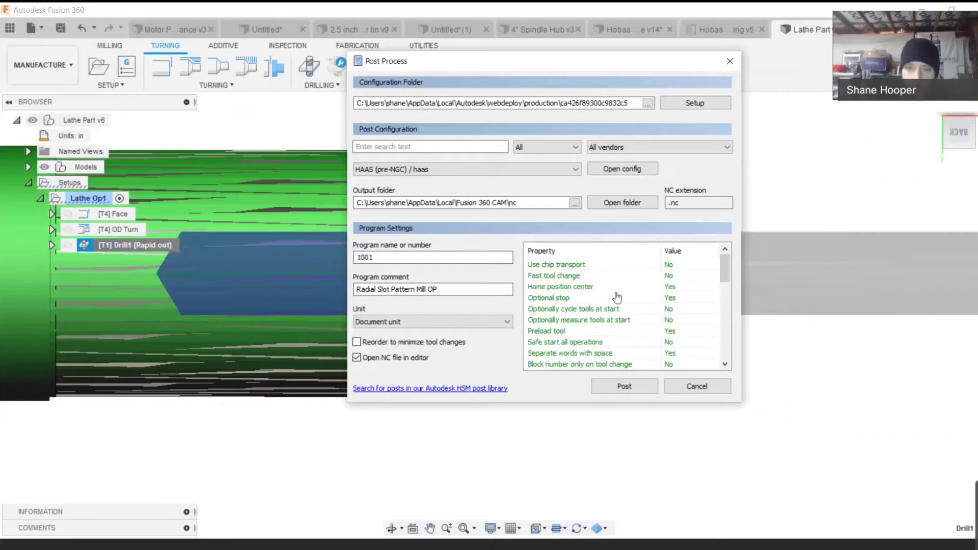
scroll(616, 297, "down", 5)
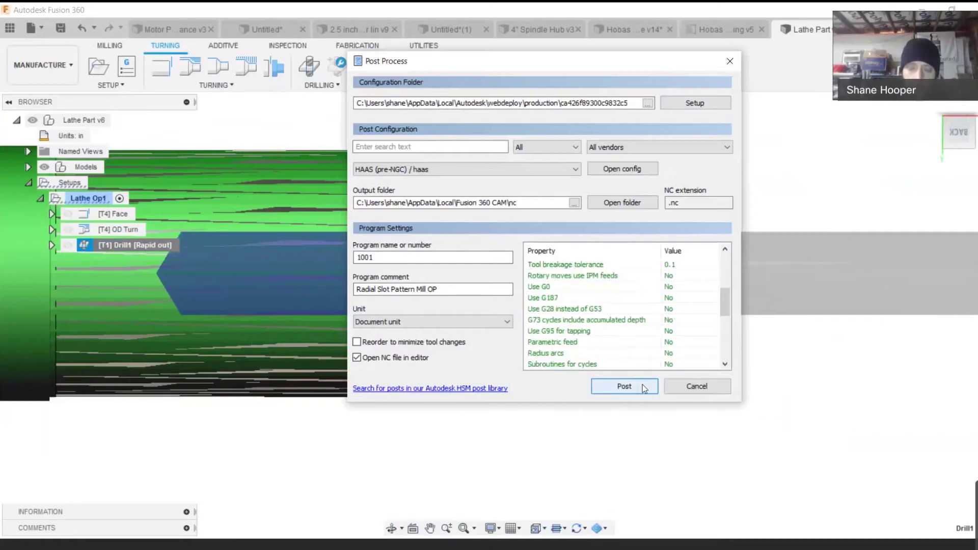
left_click(644, 388)
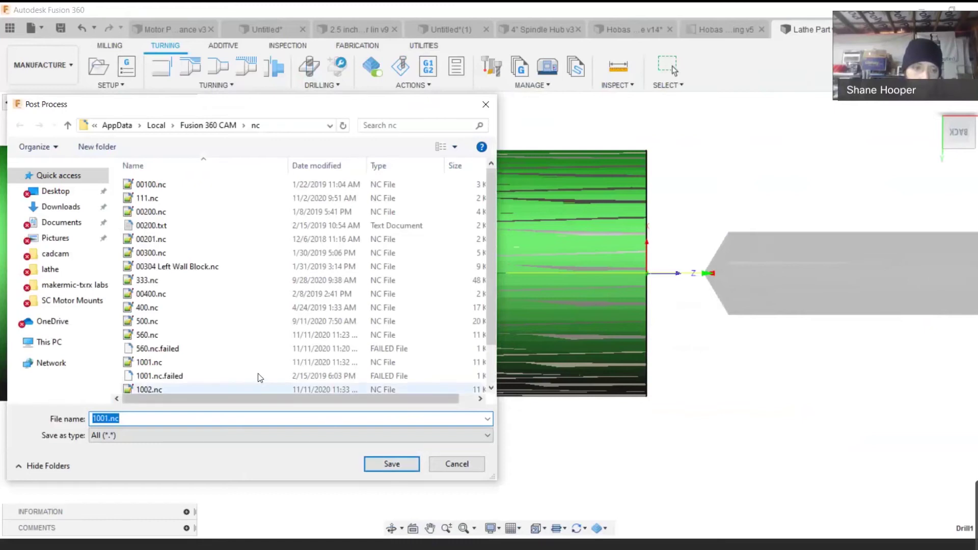
type("1111")
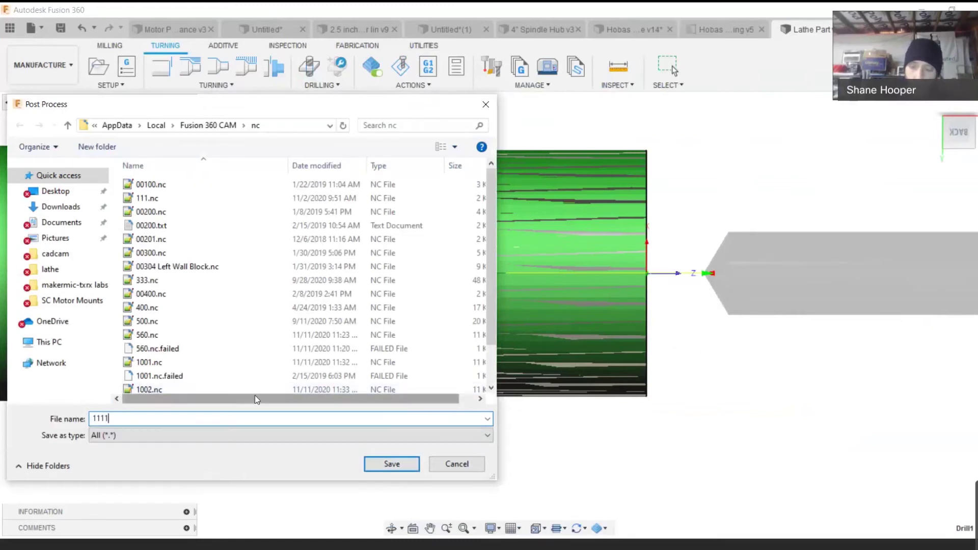
key("Return")
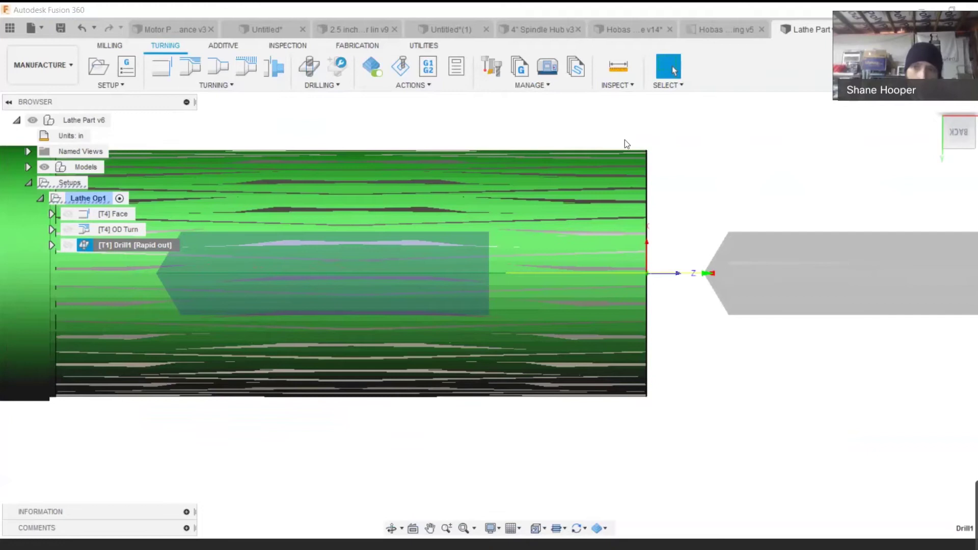
Review the G81 drilling line N60 of 1111.nc in Visual Studio Code and compare it with the bore's start in the Fusion 360 model
key("alt+Tab")
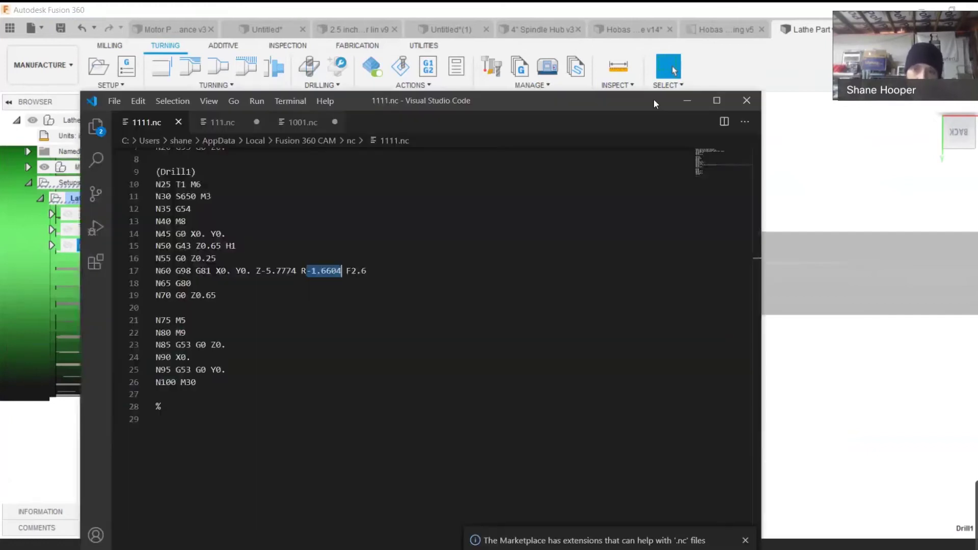
left_click(257, 271)
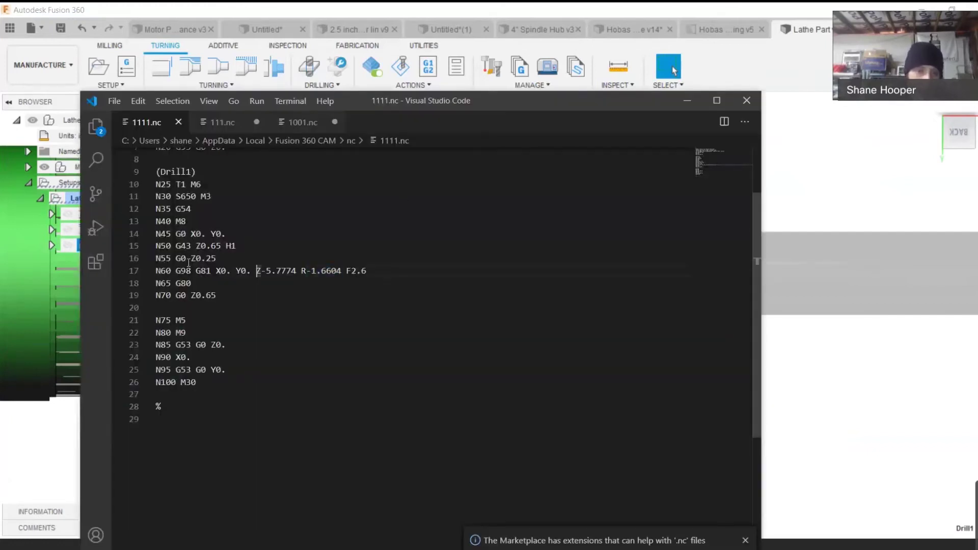
left_click_drag(156, 270, 371, 266)
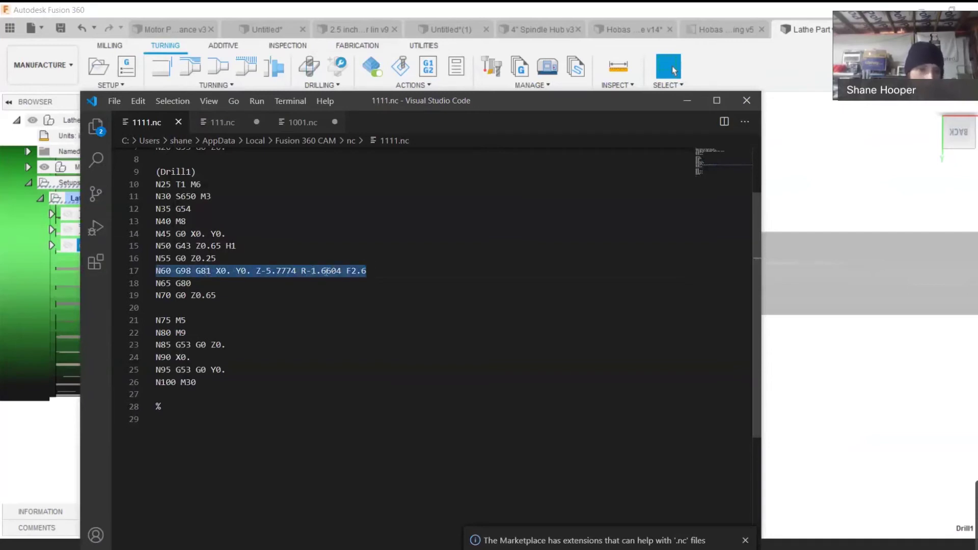
left_click(745, 102)
left_click_drag(962, 137, 940, 145)
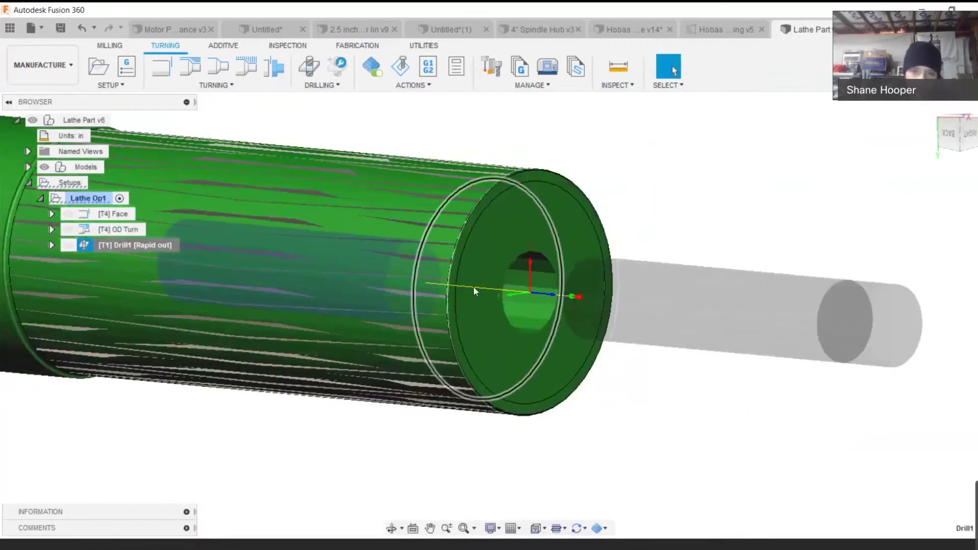
scroll(484, 287, "up", 2)
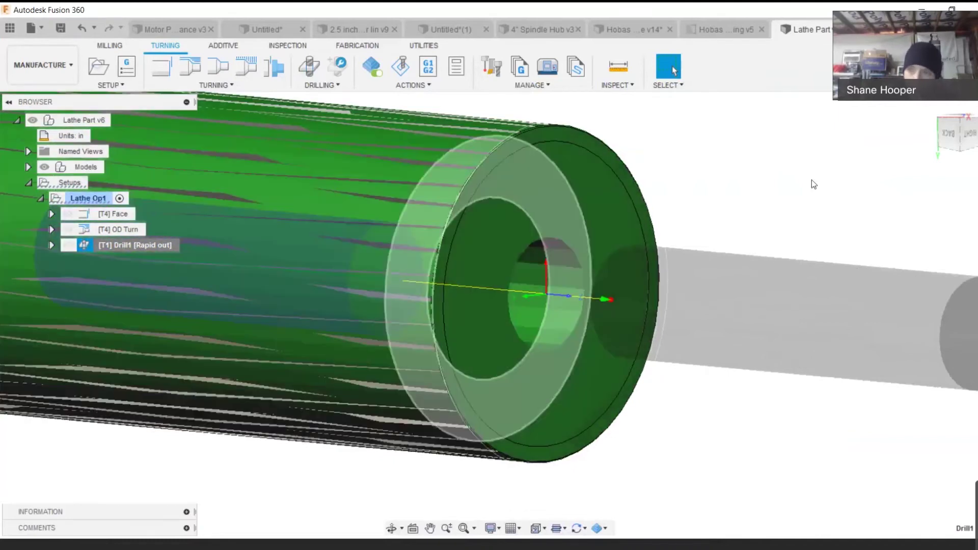
left_click(940, 130)
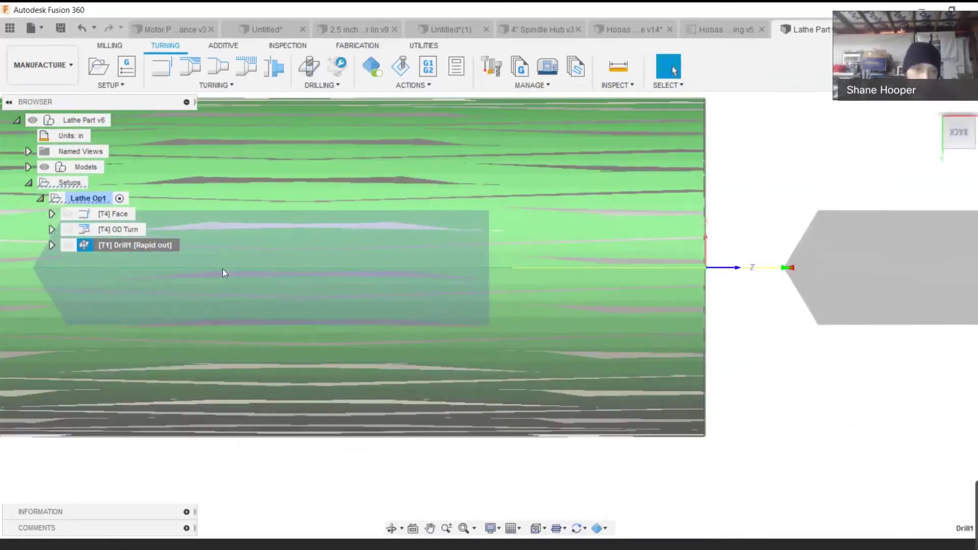
Edit the drilling operation and set its clearance height offset to 0.1 in from the retract height
right_click(142, 246)
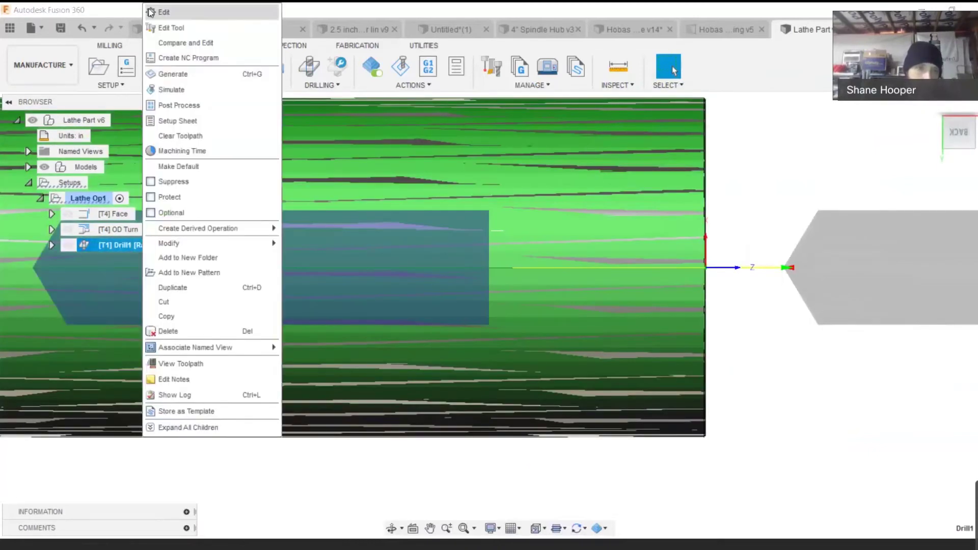
left_click(163, 11)
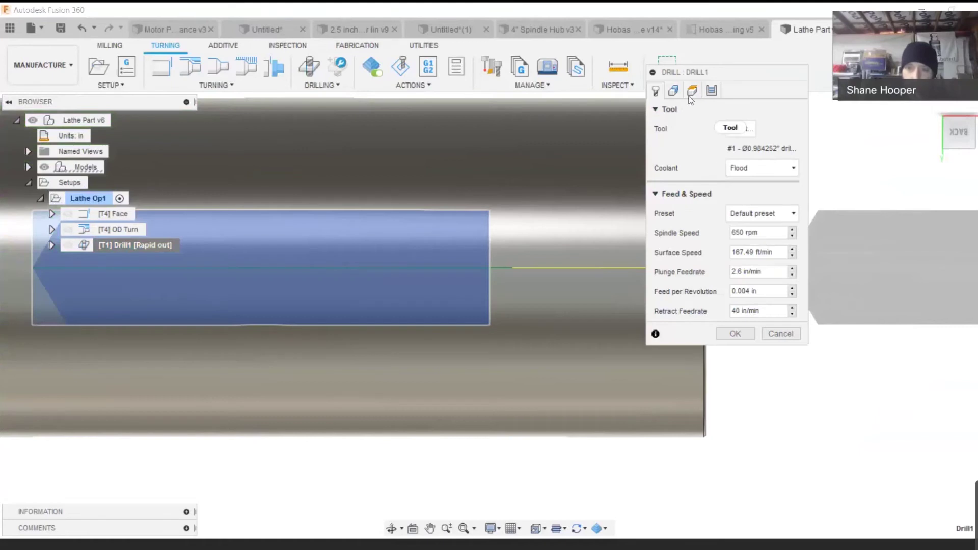
left_click(691, 90)
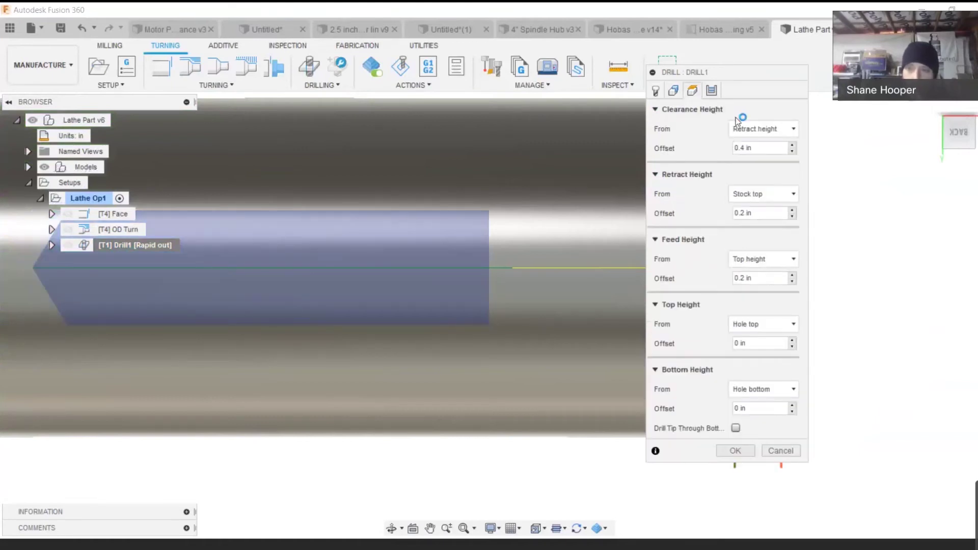
double_click(766, 149)
key("ctrl+a")
left_click(685, 91)
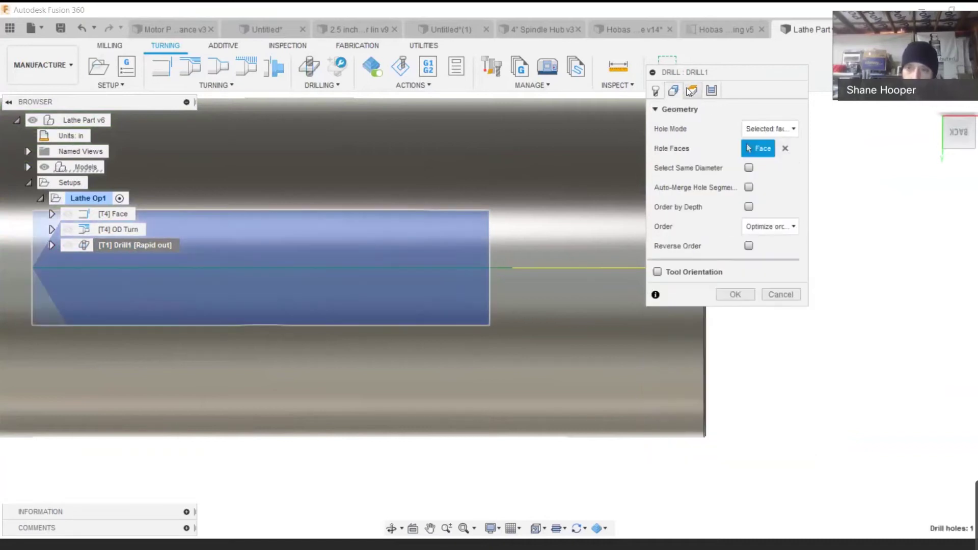
left_click(691, 91)
left_click(752, 148)
key("ctrl+a")
key("BackSpace")
type(".1")
key("Tab")
Set the drilling operation's retract height and feed height offsets to 0.1 in each
type(".1")
key("Tab")
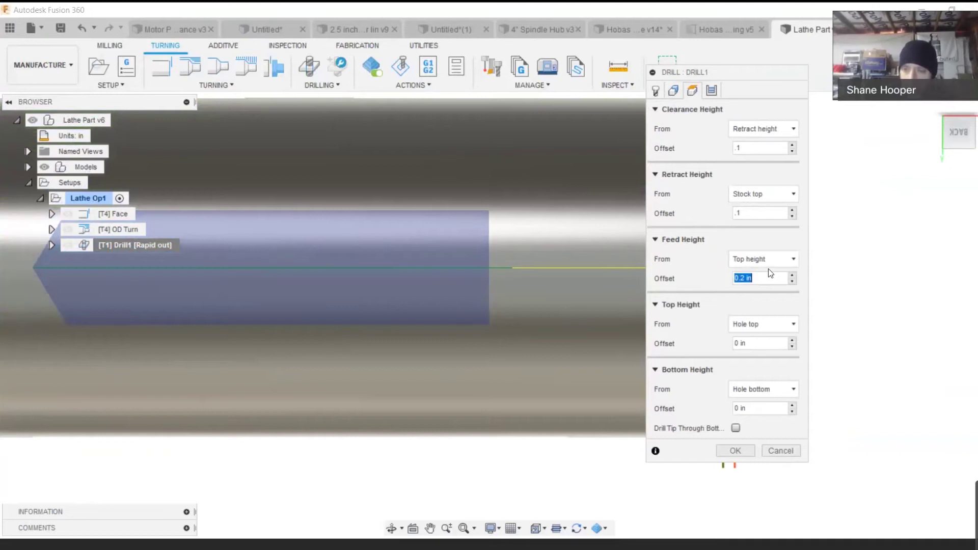
key("BackSpace")
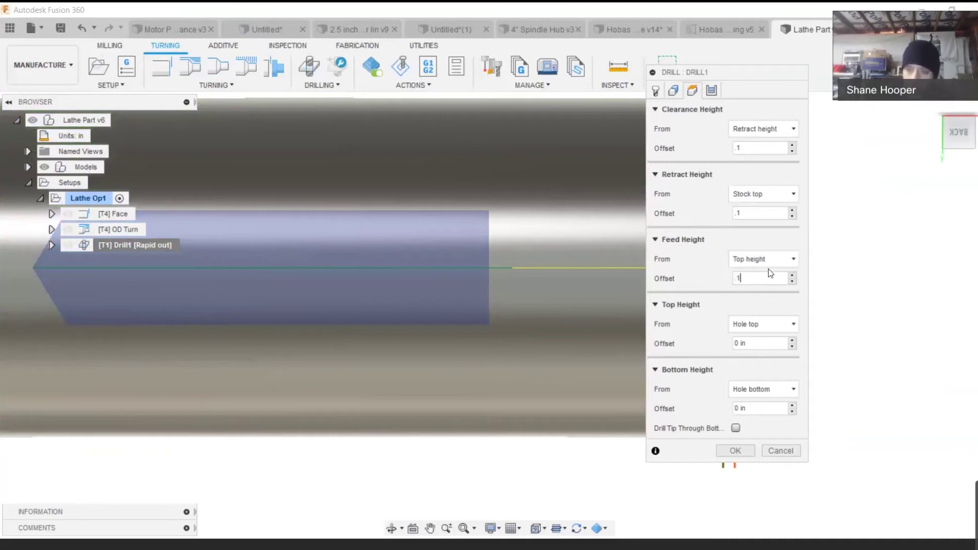
key("Tab")
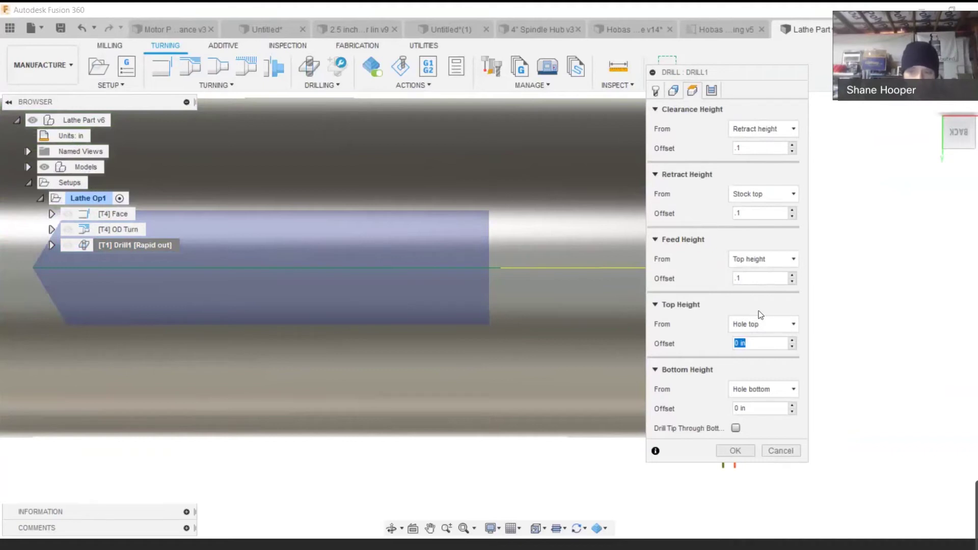
Measure the drilling operation's top height from Model top and check the height planes at the part's front face
mouse_move(754, 329)
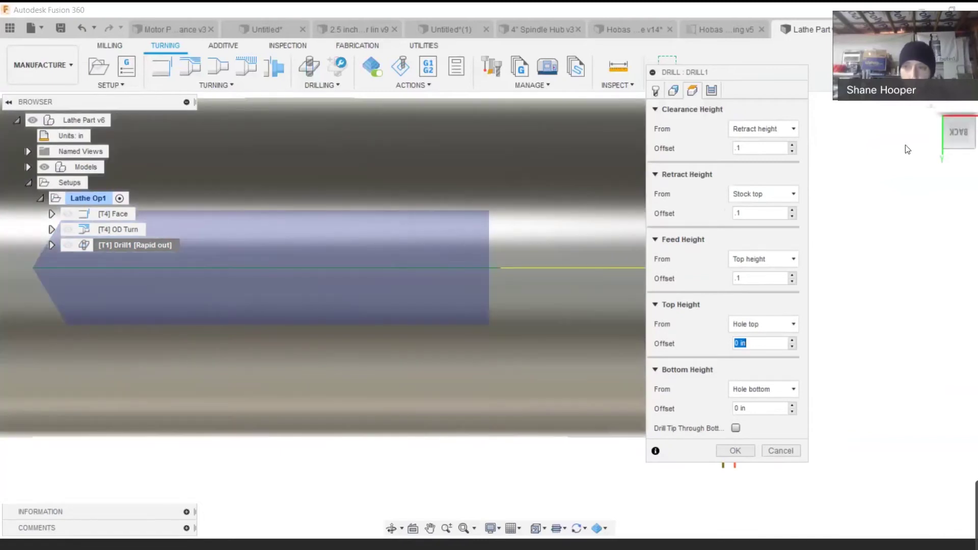
mouse_move(907, 149)
middle_mouse_down("shift")
mouse_move(585, 288)
mouse_move(441, 304)
mouse_move(874, 318)
middle_mouse_up("shift")
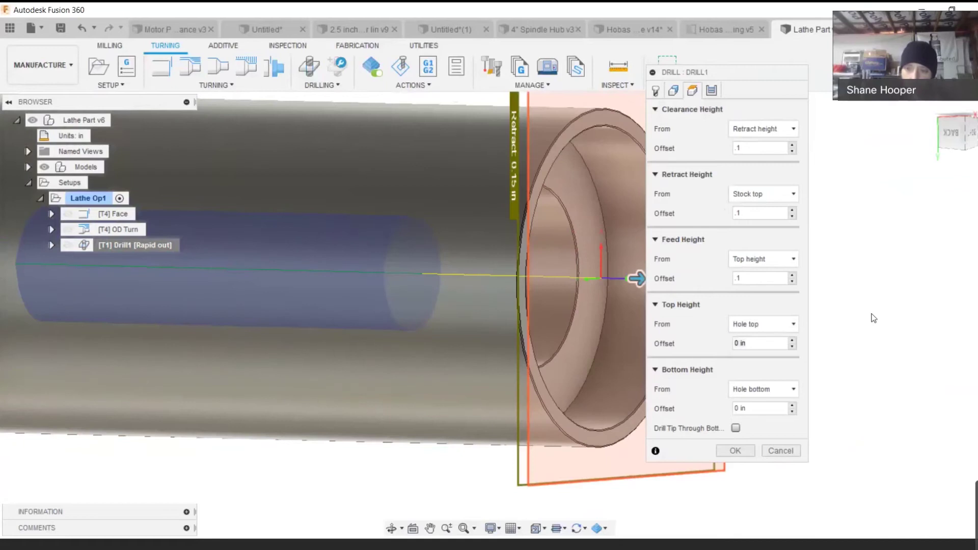
left_click(779, 331)
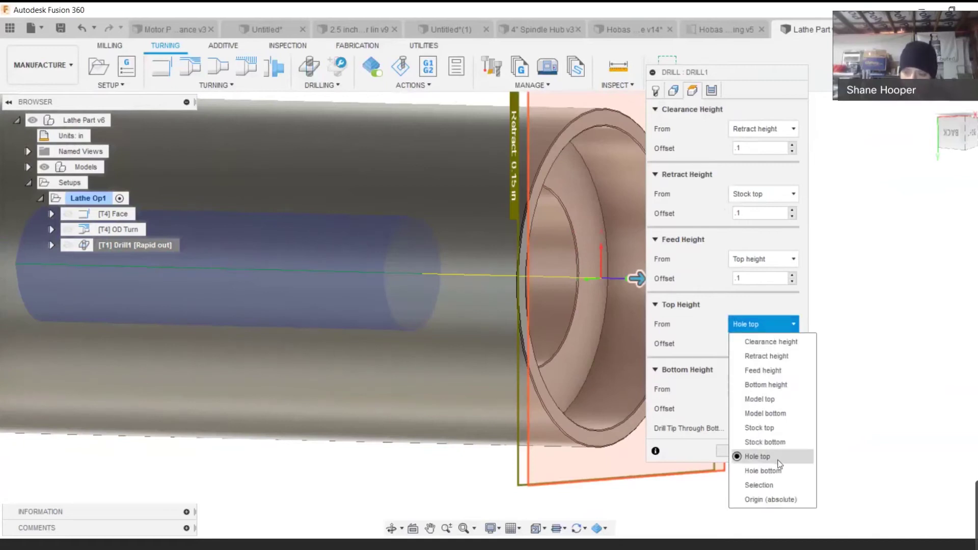
left_click(789, 402)
left_click(938, 130)
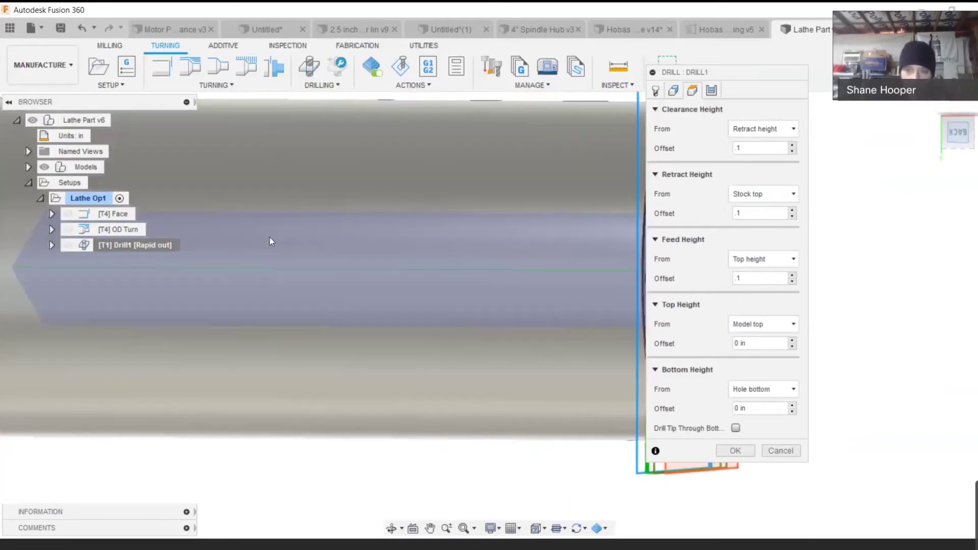
scroll(534, 191, "up", 5)
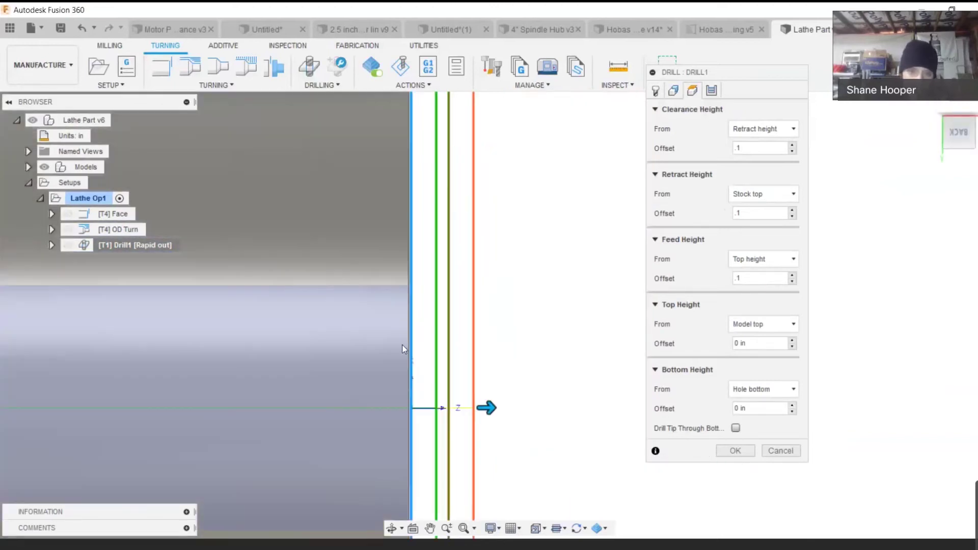
scroll(447, 307, "down", 1)
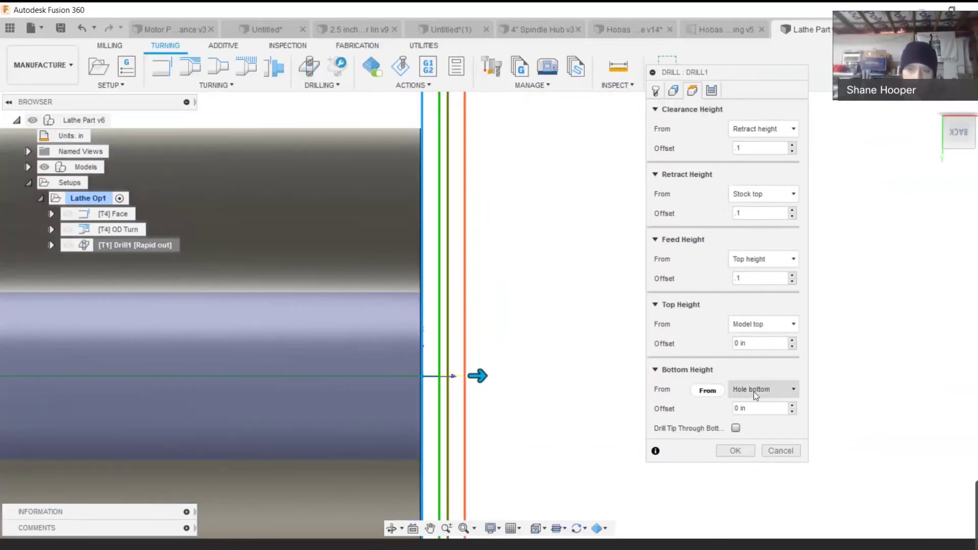
scroll(536, 313, "down", 2)
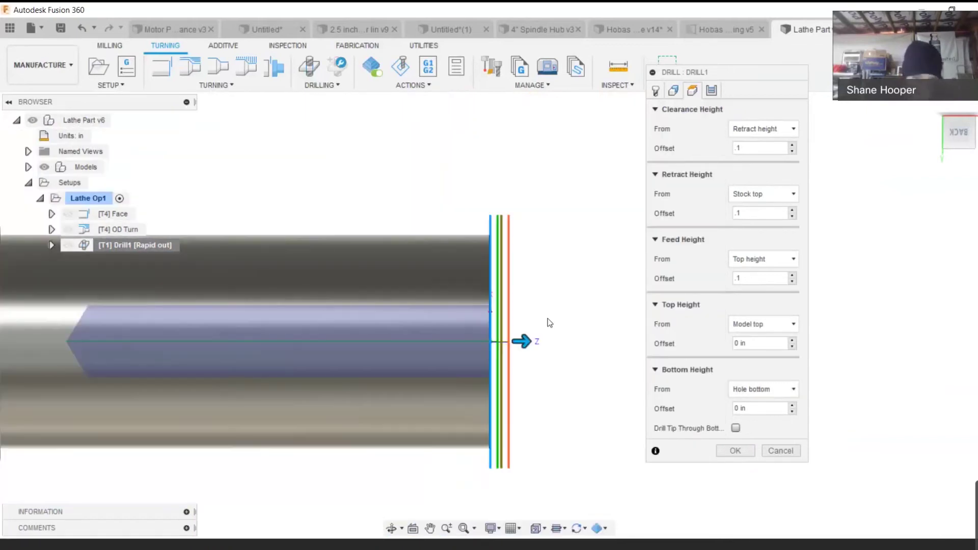
Consult the Class Assignments drawing and set the drilling bottom height to -3.6 in from Origin (absolute), with the drill tip through the bottom
key("alt+Tab")
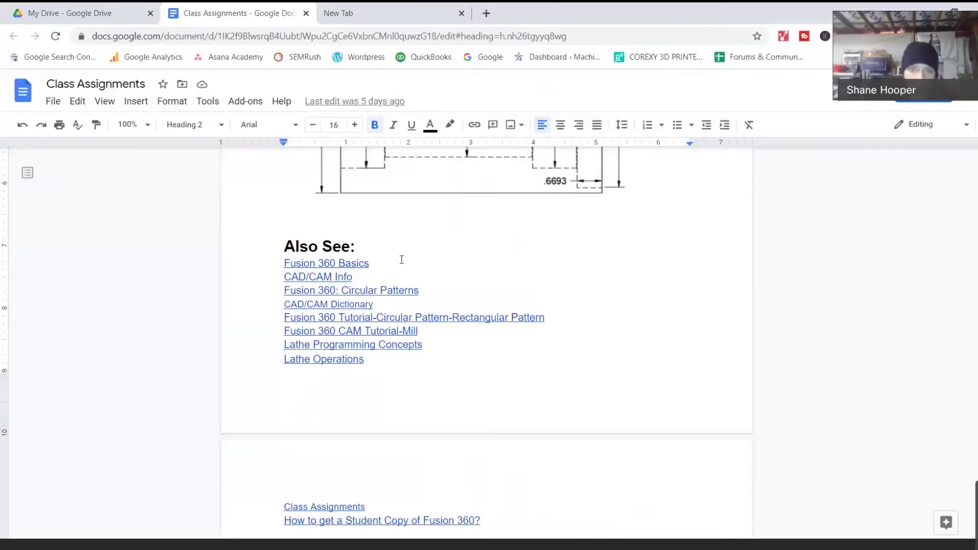
scroll(401, 260, "up", 4)
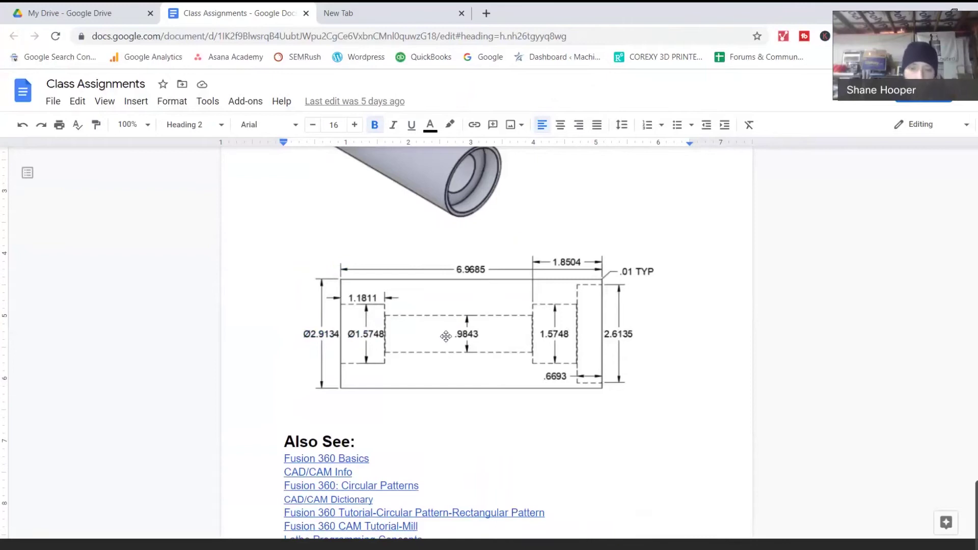
key("alt+Tab")
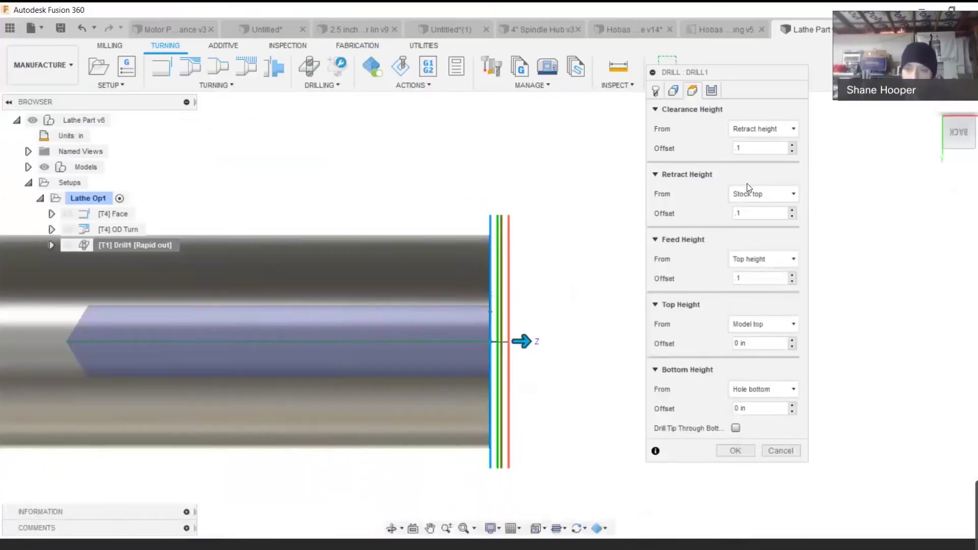
left_click(771, 390)
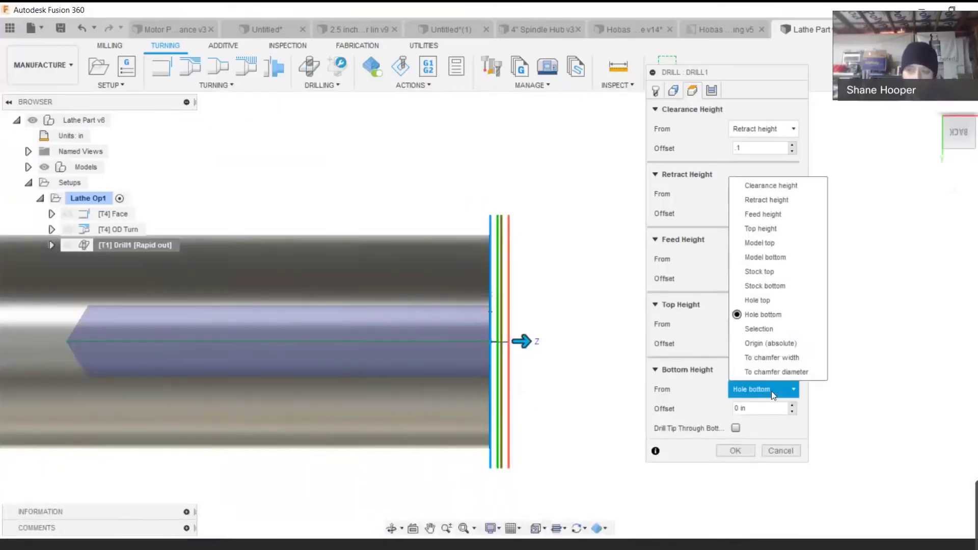
left_click(765, 344)
left_click(738, 408)
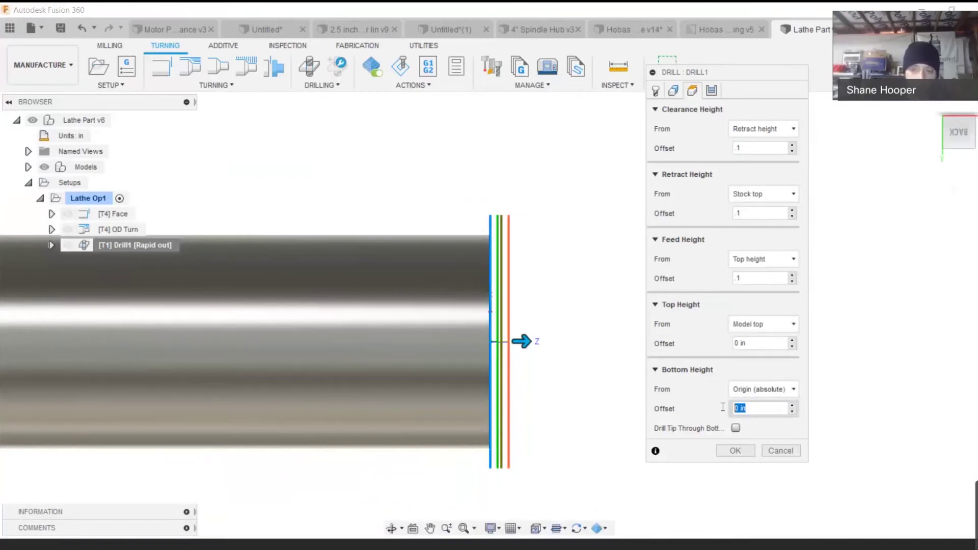
type("-3.6")
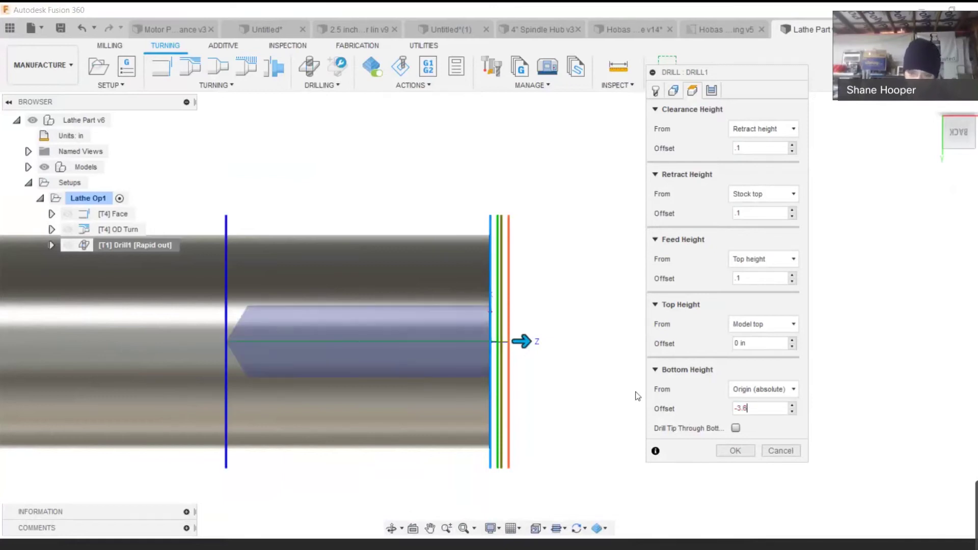
left_click(736, 428)
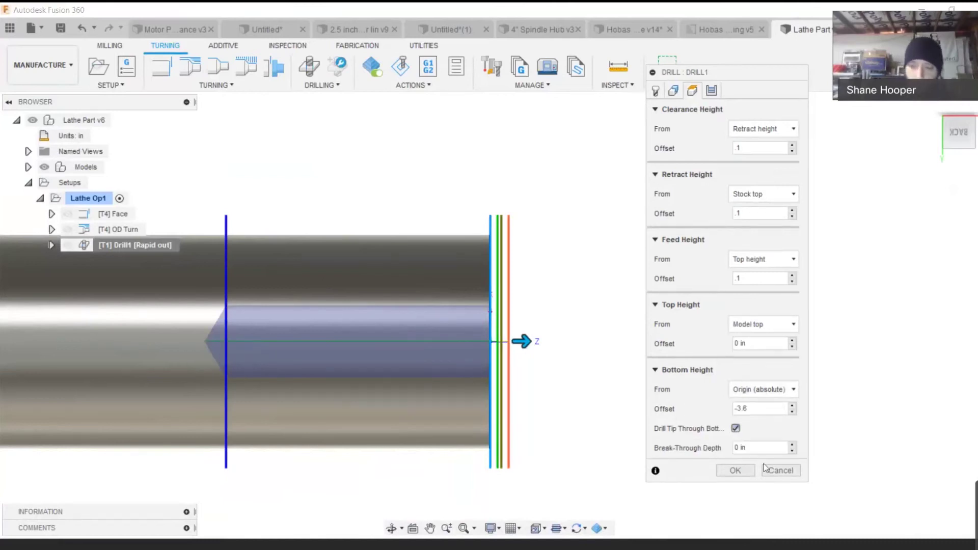
Change the drilling operation's cycle type to Chip breaking - partial retract
left_click(712, 91)
left_click(741, 129)
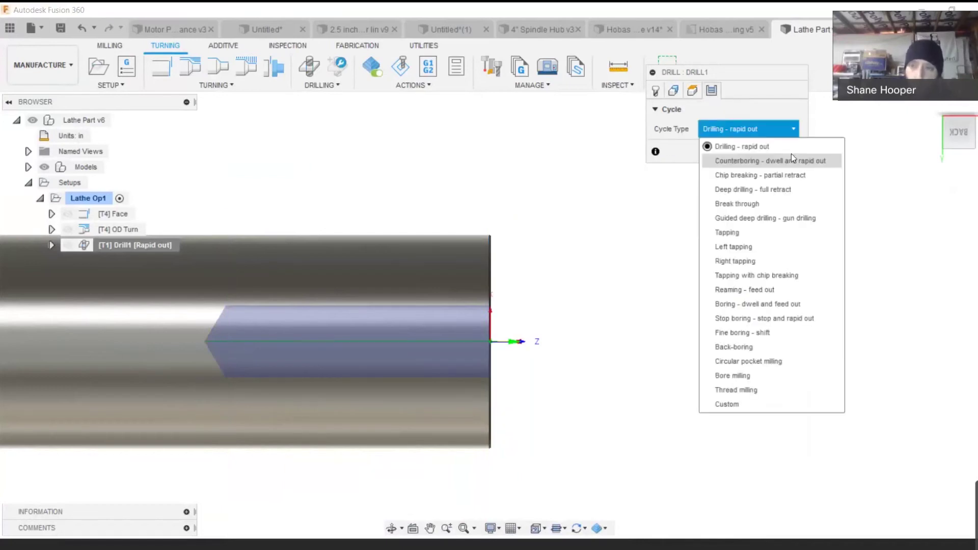
left_click(769, 175)
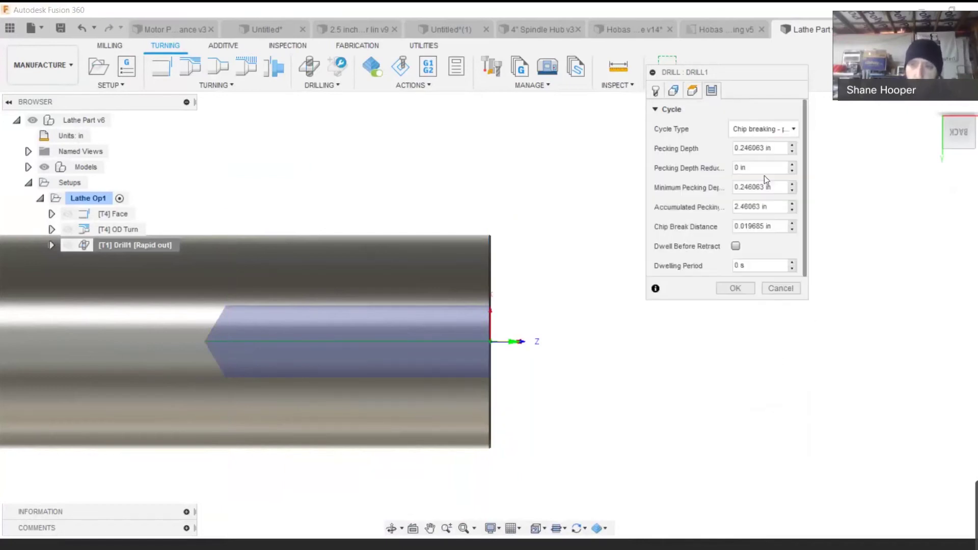
Accept the drilling operation's Chip breaking - partial retract settings and rename the operation as 25mm Drill
left_click(771, 130)
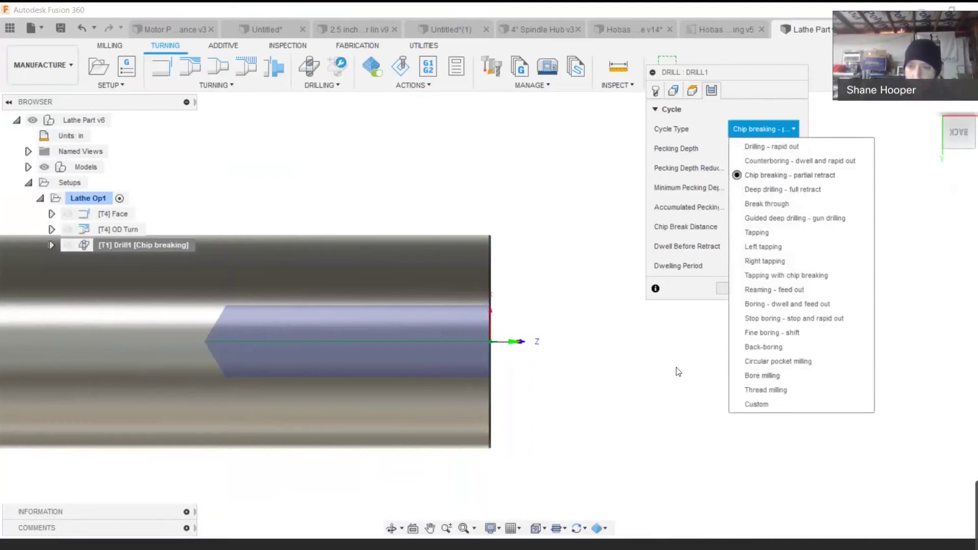
left_click(724, 288)
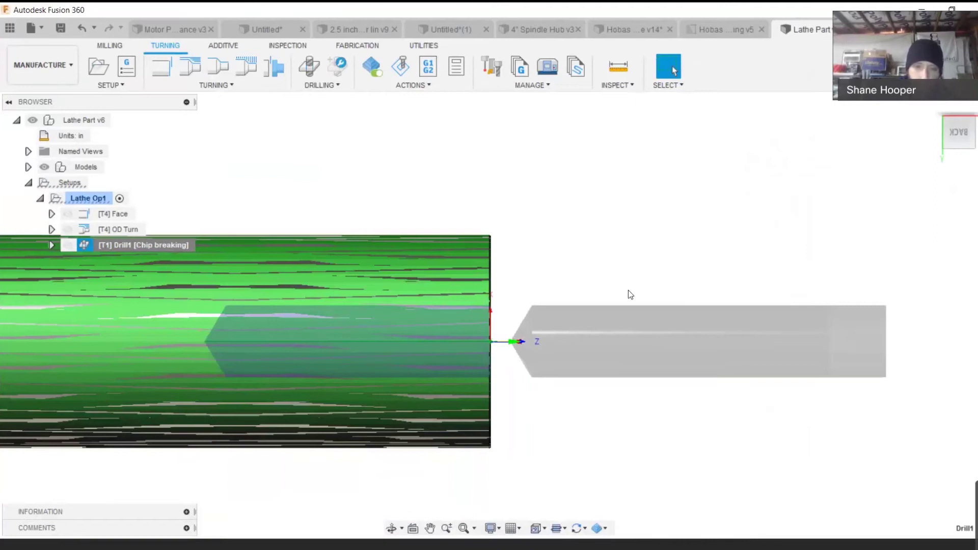
left_click(153, 245)
left_click(169, 245)
type("25mm ")
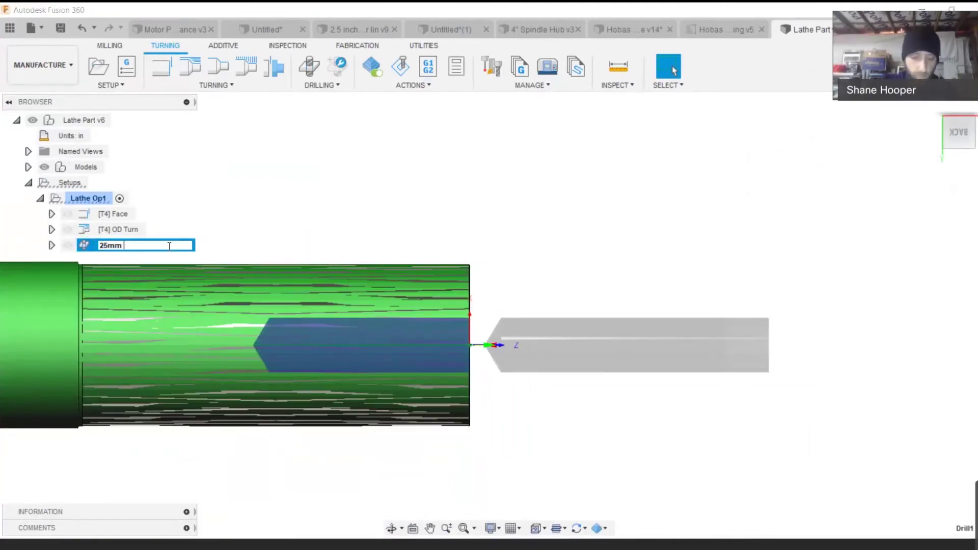
type("Drill")
key("Return")
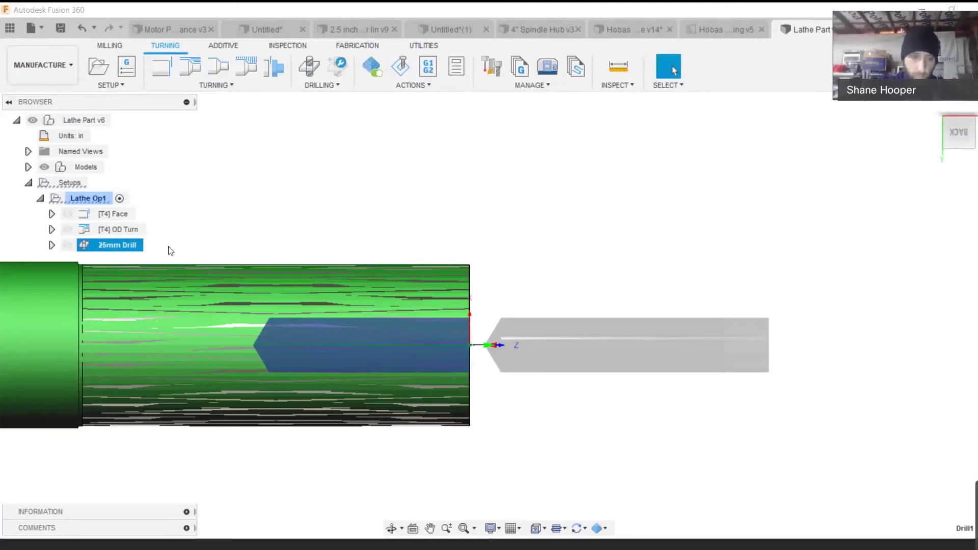
Simulate the 25mm Drill operation, play its toolpath against the stock, and close the simulation
right_click(123, 251)
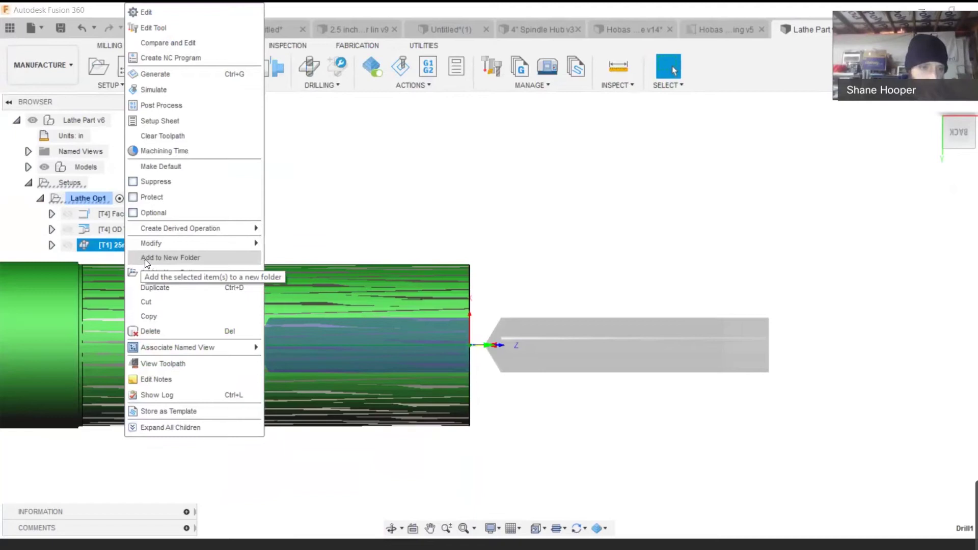
left_click(201, 91)
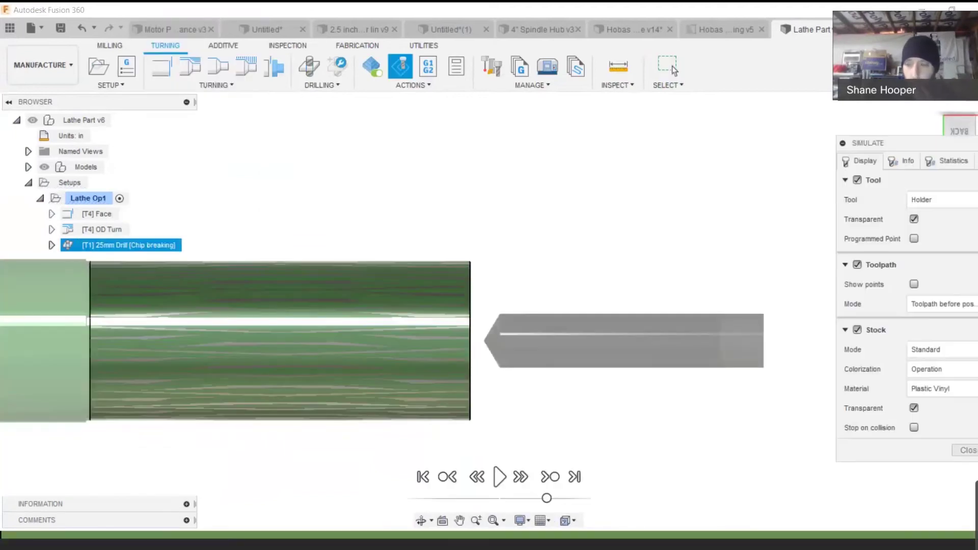
left_click(500, 477)
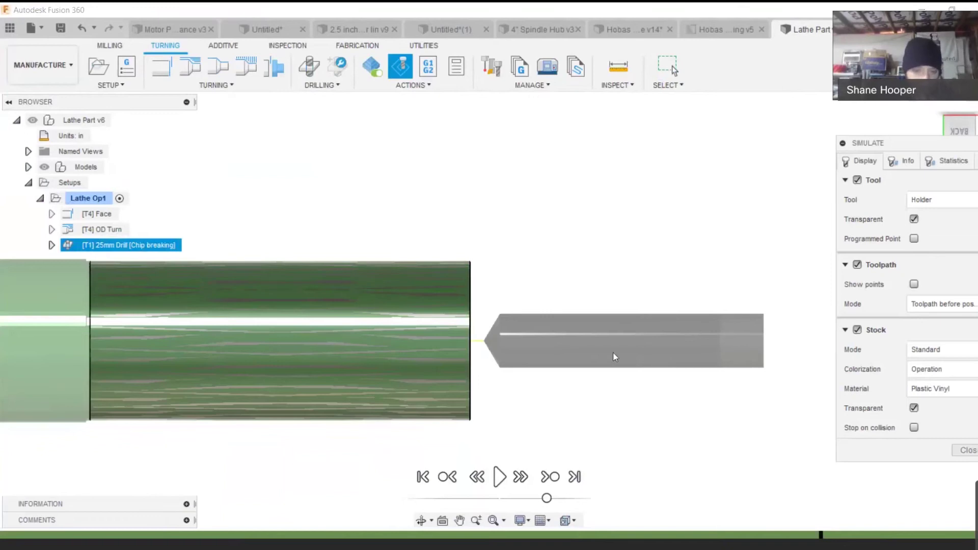
scroll(581, 373, "down", 1)
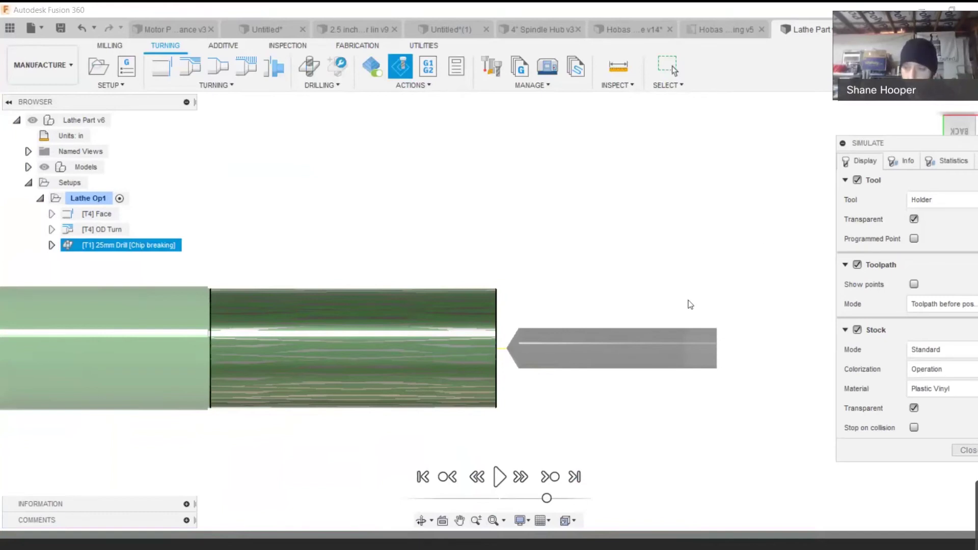
left_click(973, 450)
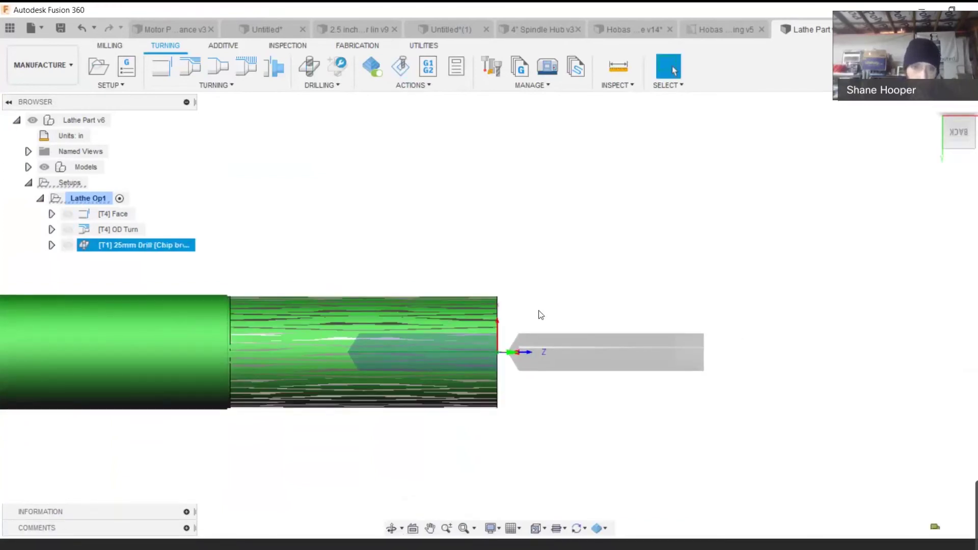
Examine the 25mm Drill toolpath and the part's front face from an angled view
scroll(541, 315, "down", 1)
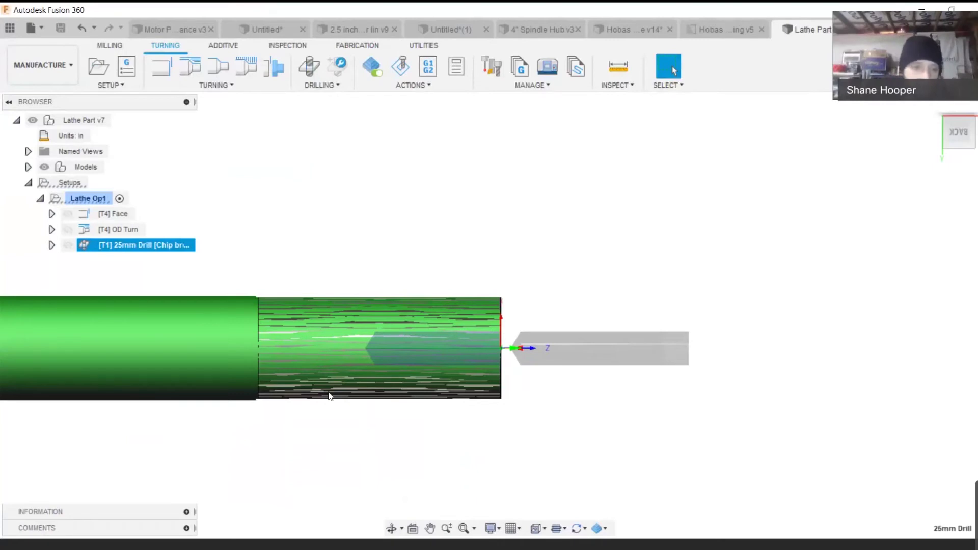
scroll(514, 231, "down", 2)
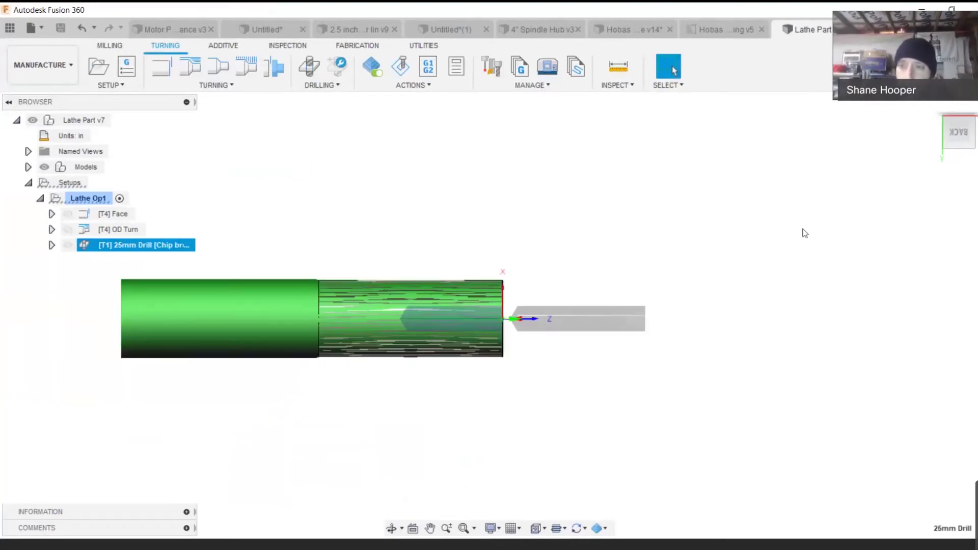
left_click_drag(955, 134, 931, 134)
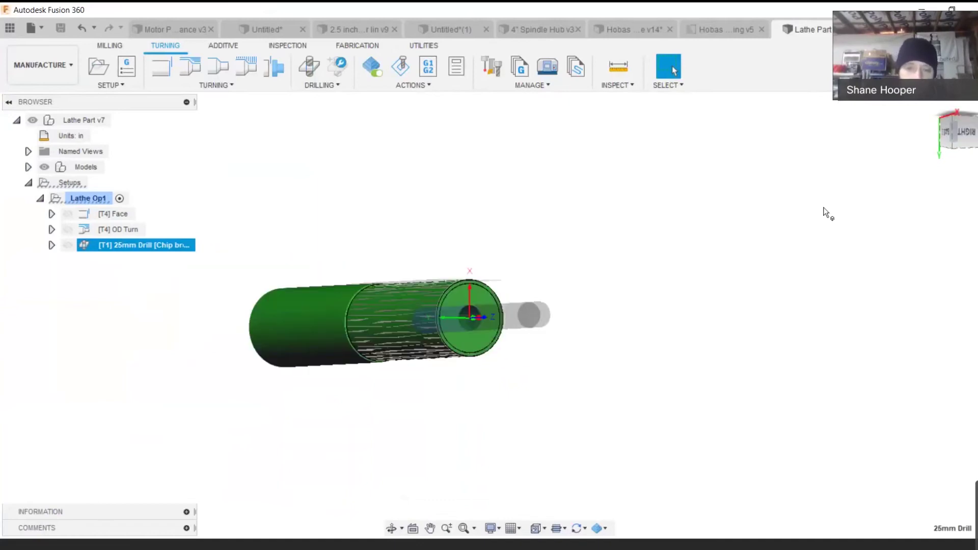
scroll(472, 335, "up", 1)
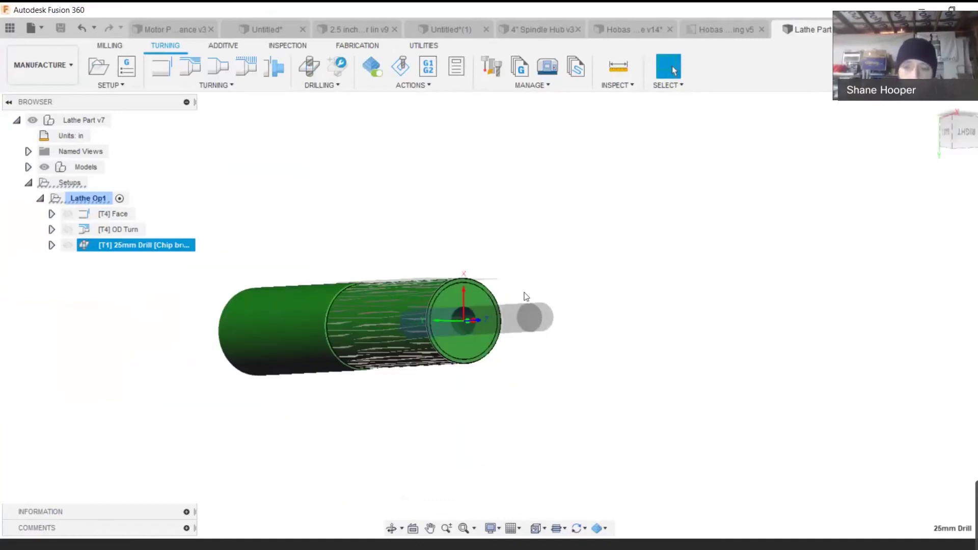
scroll(526, 296, "up", 3)
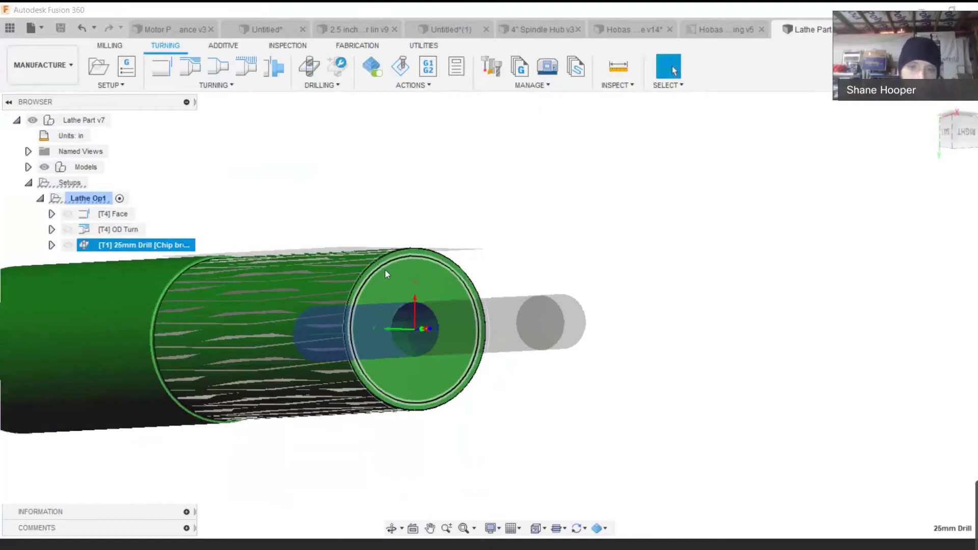
scroll(460, 287, "up", 3)
scroll(460, 287, "down", 2)
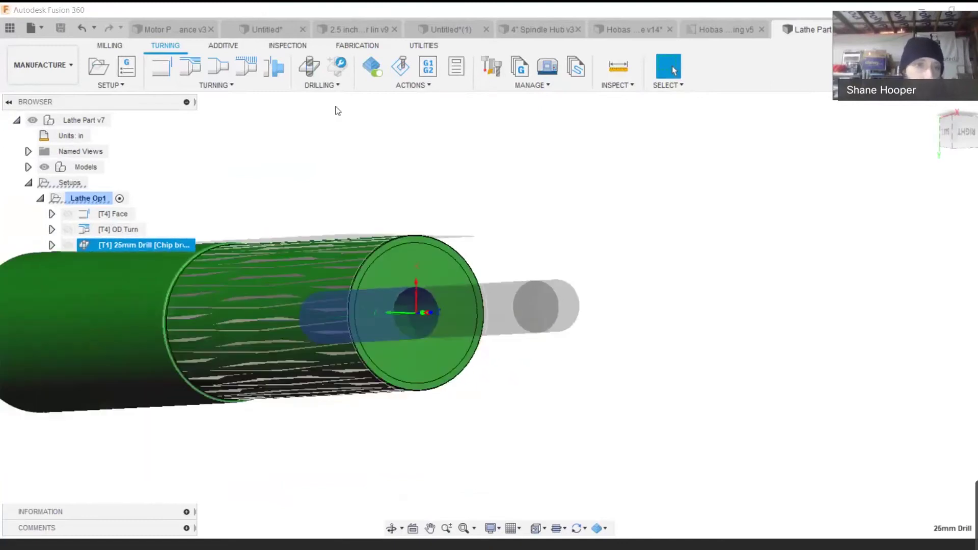
Add a Profile Roughing operation with the #7 CNMT boring bar (Min.875) from the Hobas barrel's Lathe OP2, with maximum spindle speed 1500 rpm
left_click(186, 69)
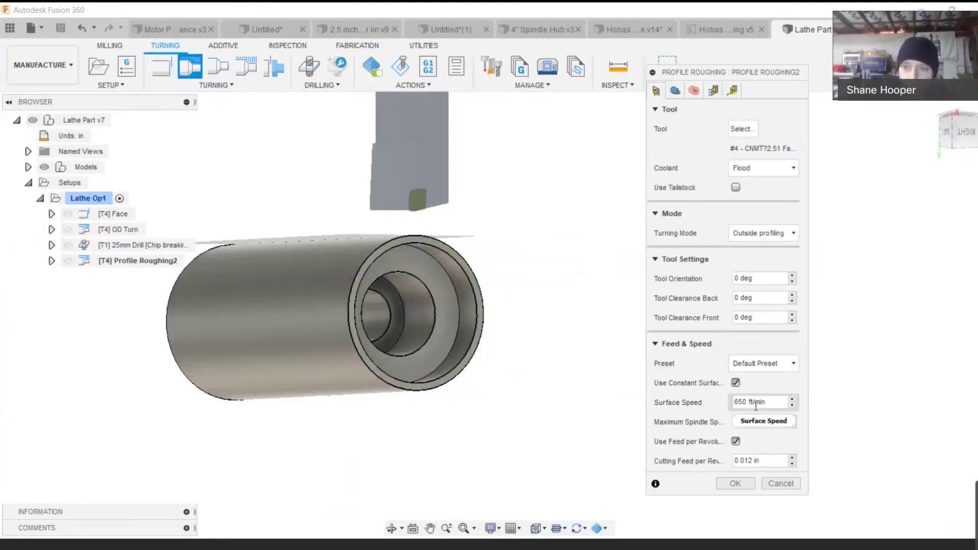
left_click(743, 129)
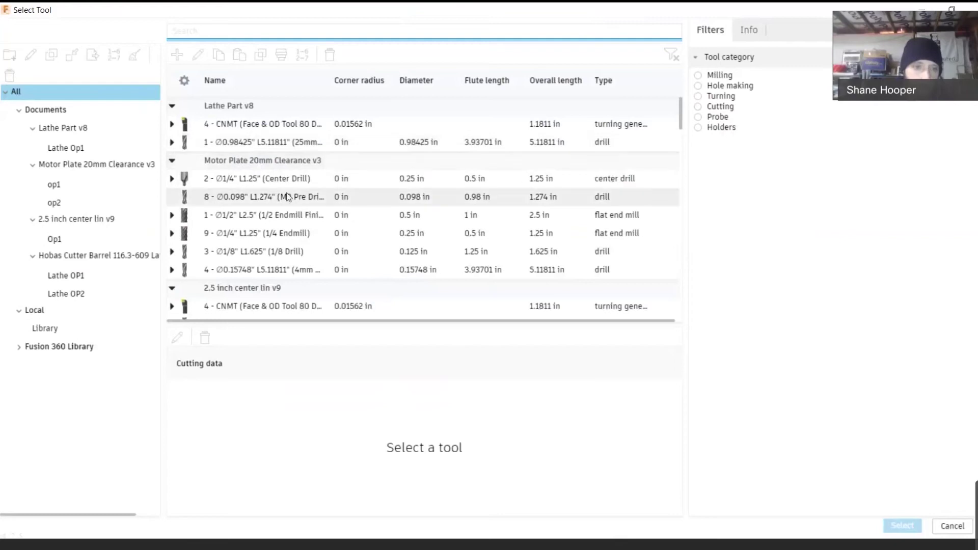
scroll(288, 200, "down", 2)
scroll(286, 203, "up", 2)
left_click(66, 148)
left_click(84, 128)
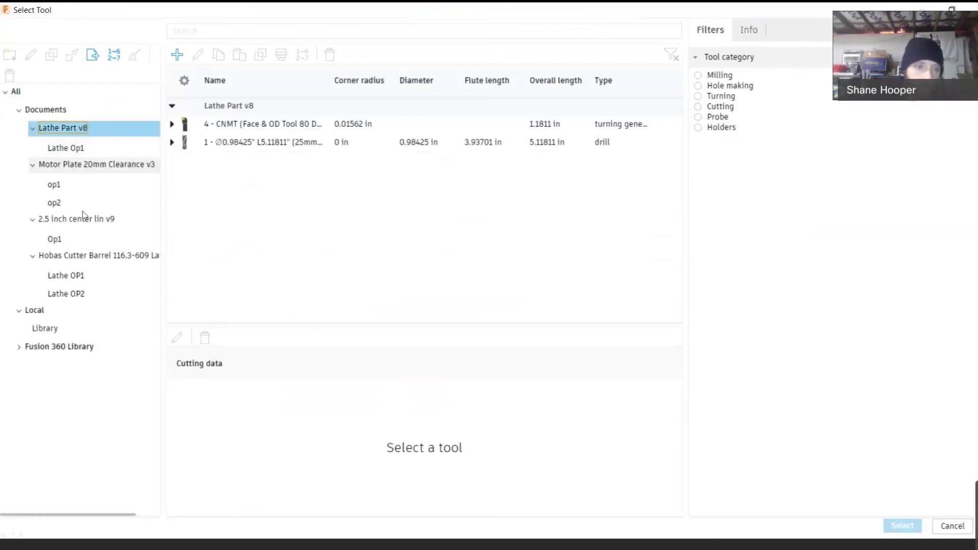
left_click(82, 279)
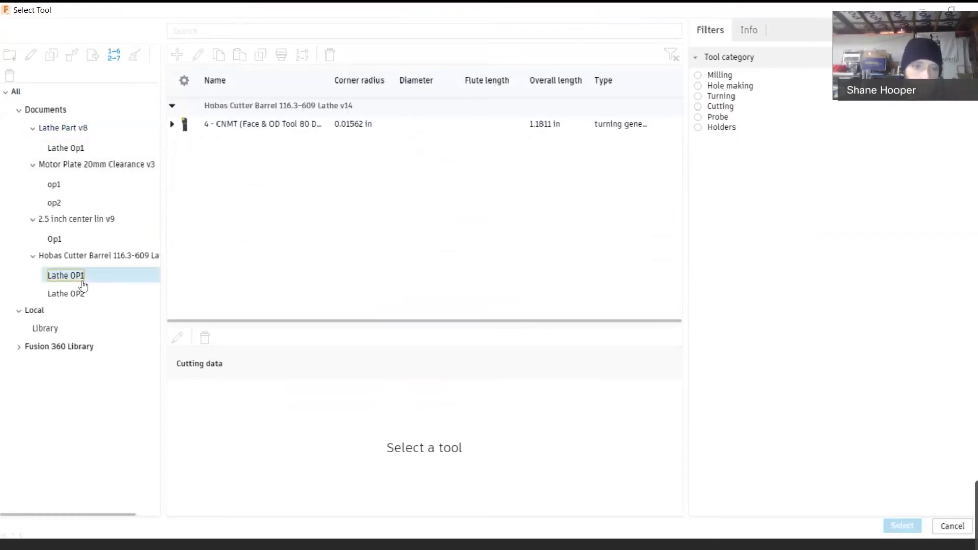
left_click(83, 295)
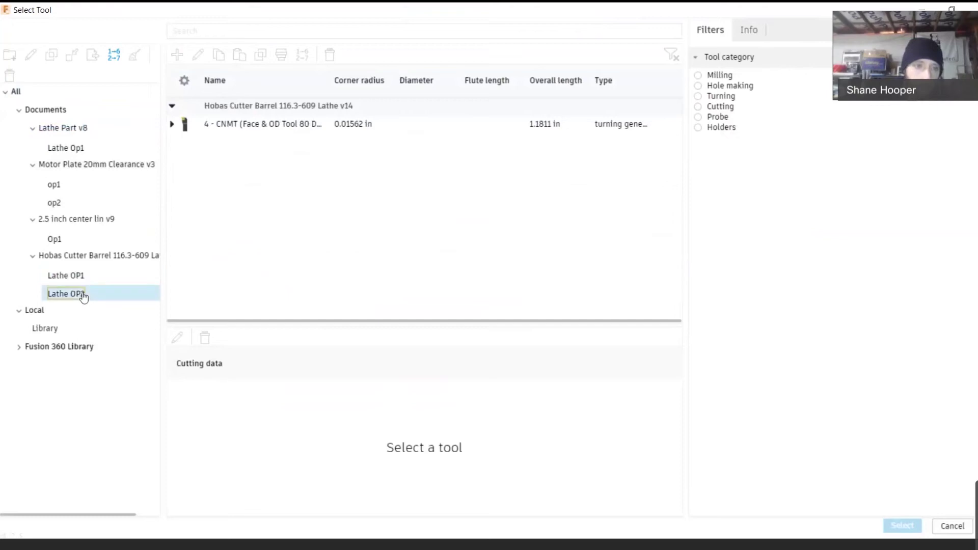
left_click(288, 146)
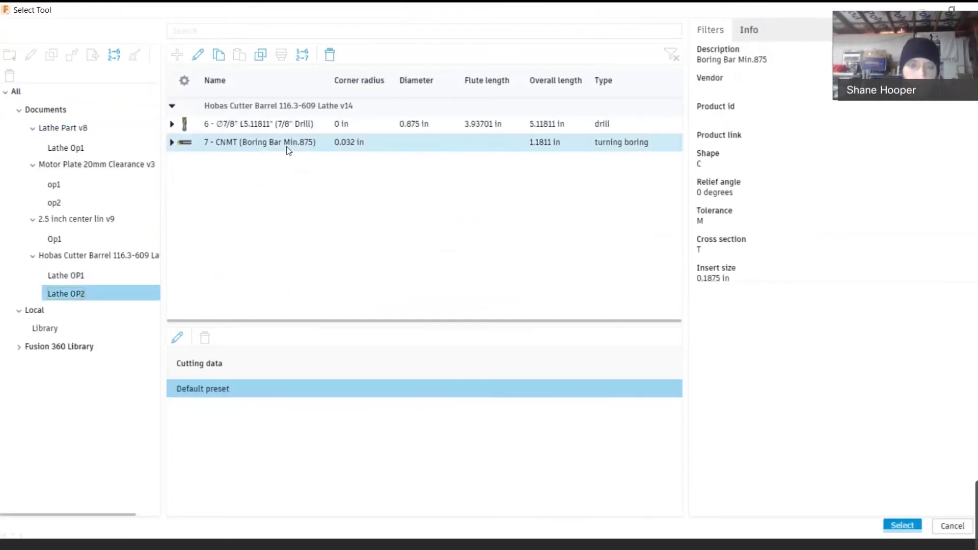
left_click(902, 526)
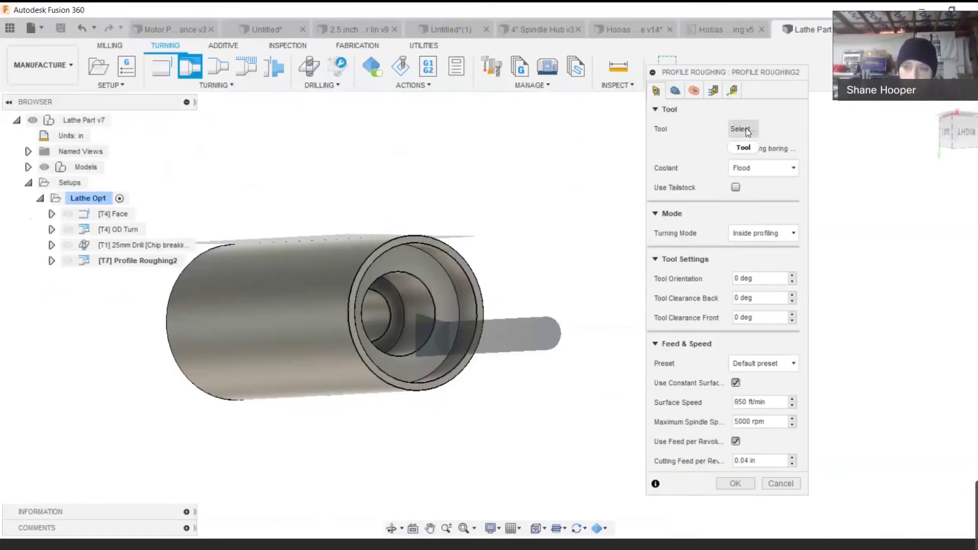
double_click(774, 422)
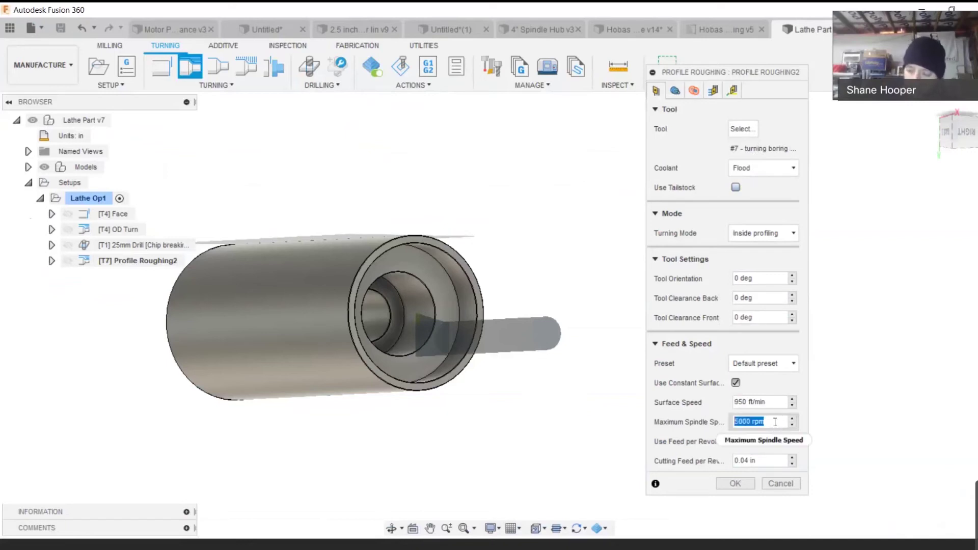
type("1500")
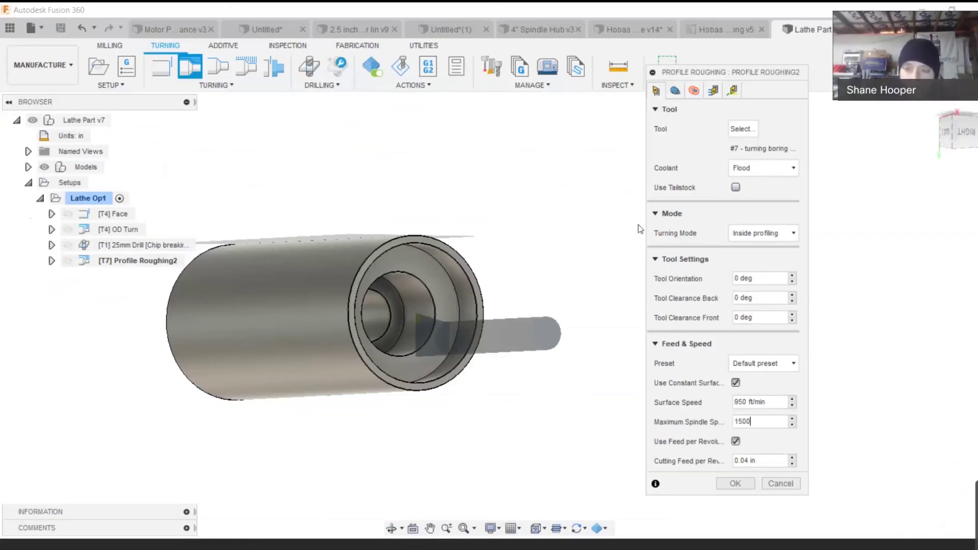
Check the profile roughing operation's front and back limits on the part from the side and at an angle
left_click(675, 90)
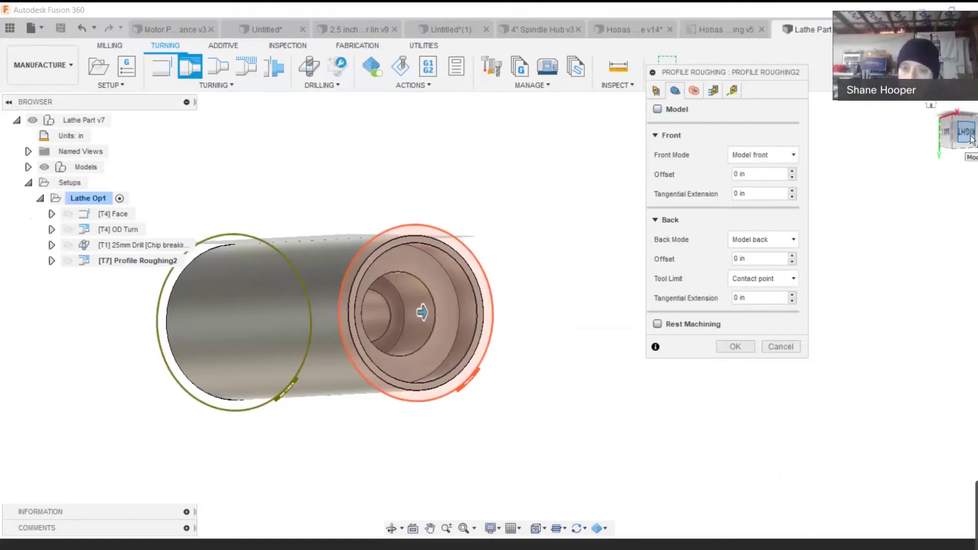
left_click(952, 131)
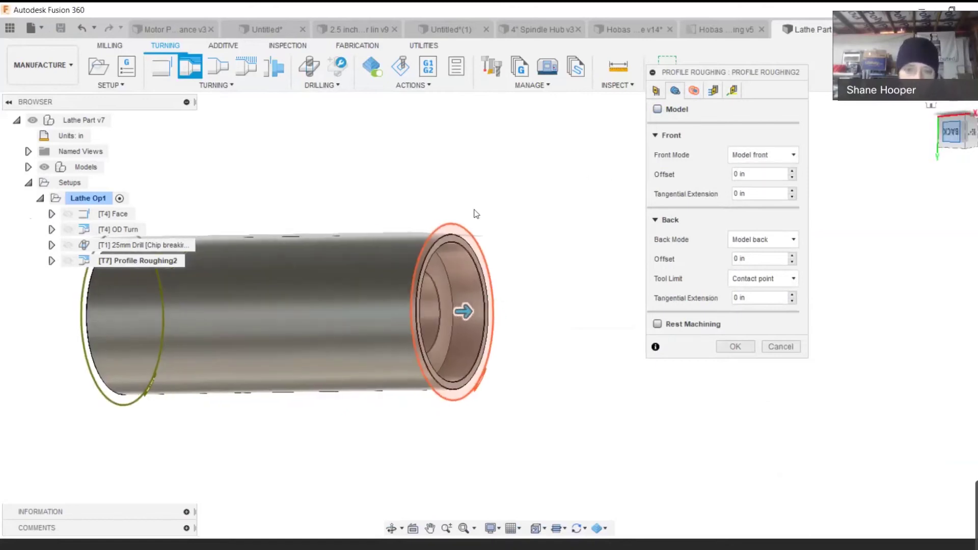
scroll(490, 257, "up", 5)
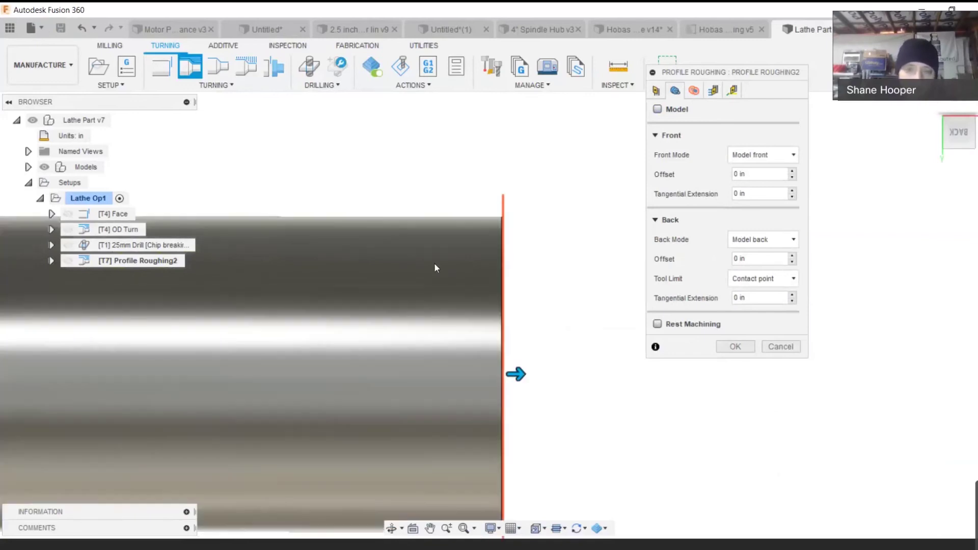
scroll(434, 264, "down", 1)
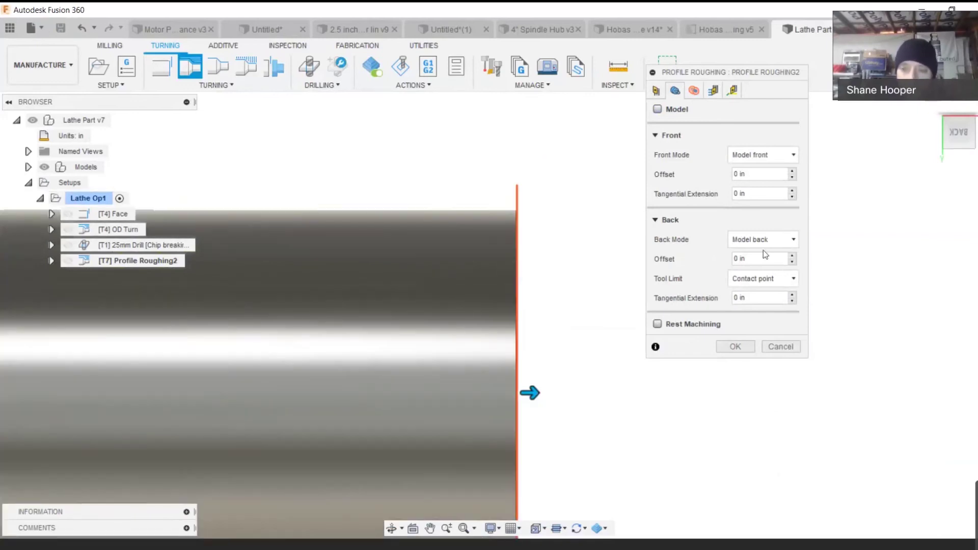
scroll(624, 267, "down", 2)
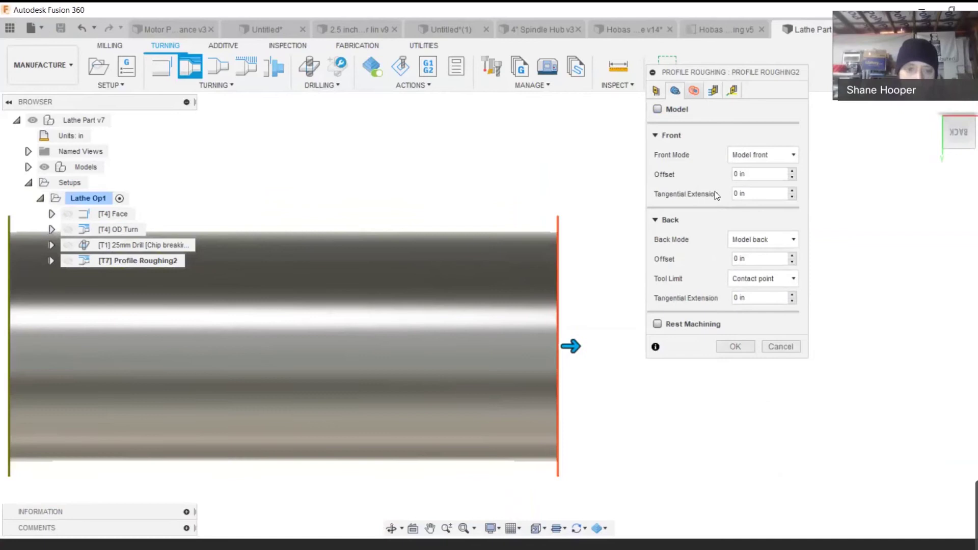
scroll(614, 222, "down", 2)
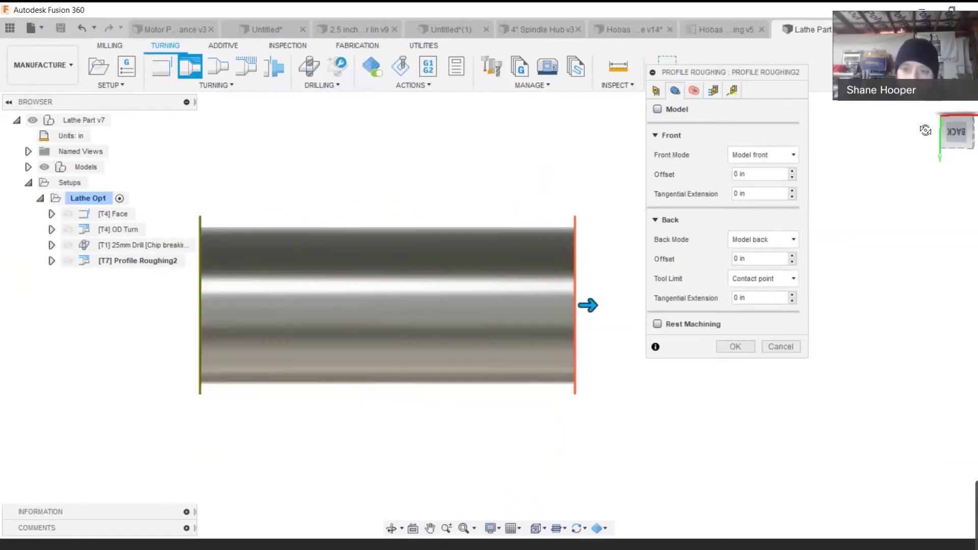
left_click(944, 118)
left_click(942, 118)
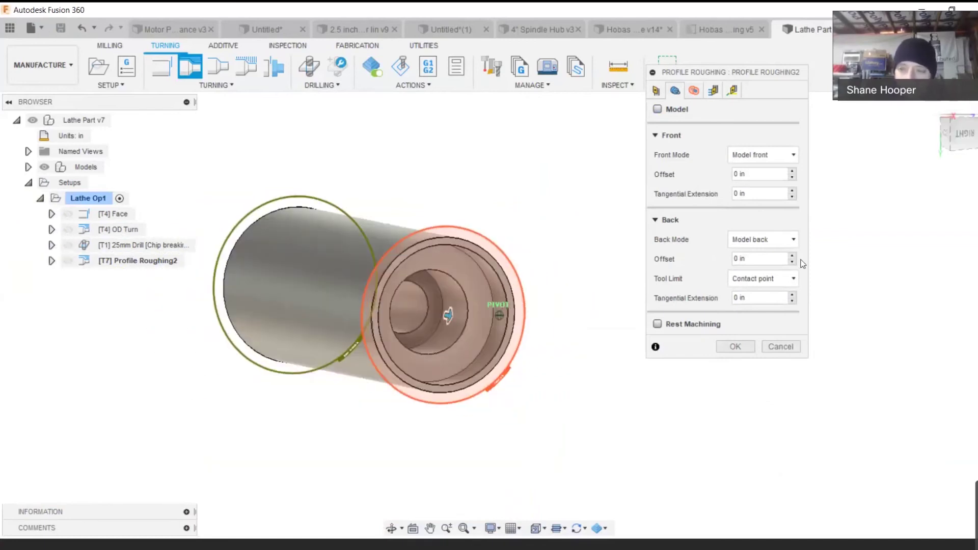
Set the roughing operation's back mode to Selection and use the circular edge of the small inner bore as back reference
left_click(770, 245)
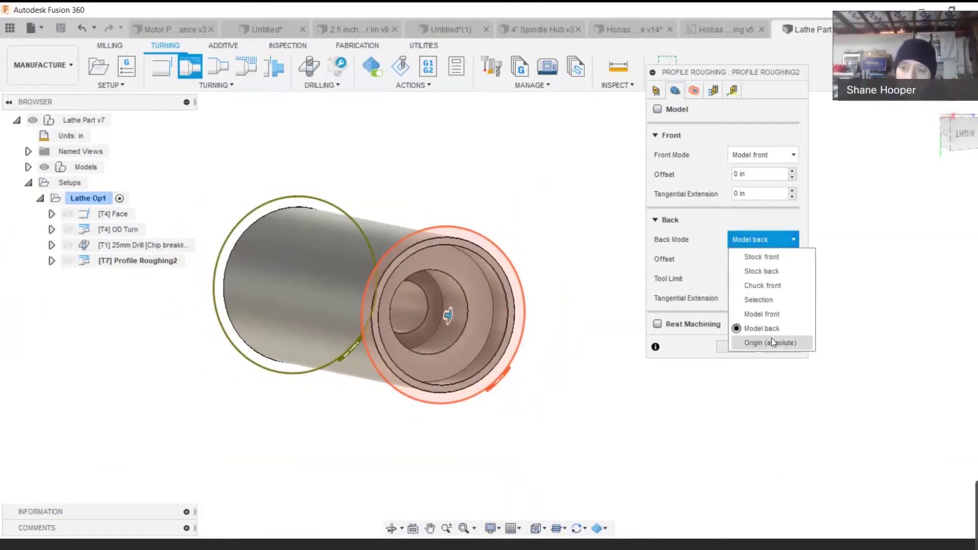
left_click(771, 300)
scroll(463, 271, "up", 4)
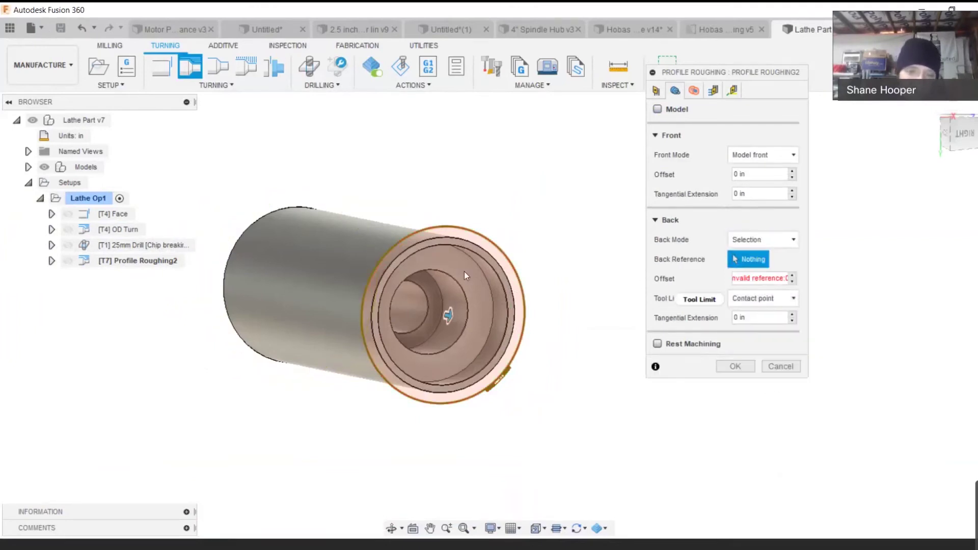
scroll(426, 313, "up", 10)
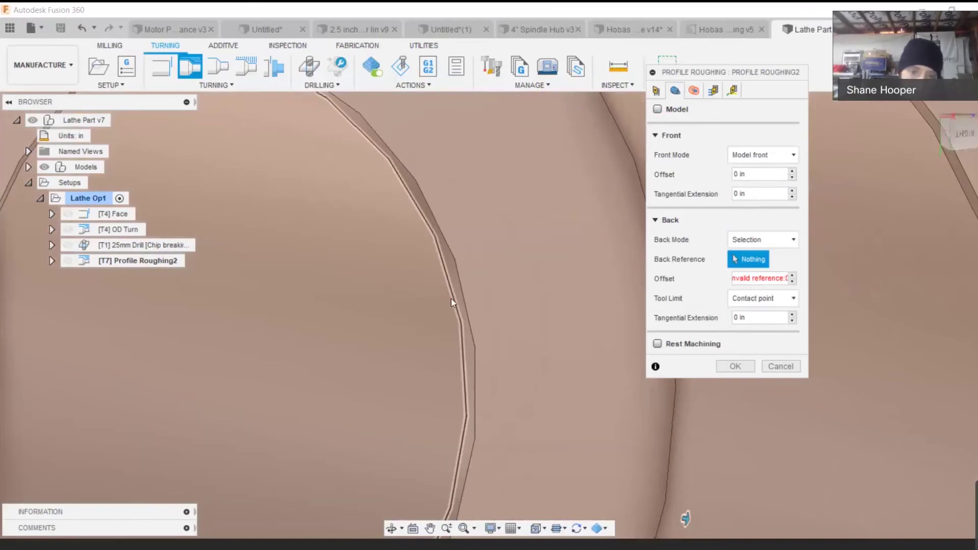
left_click(451, 298)
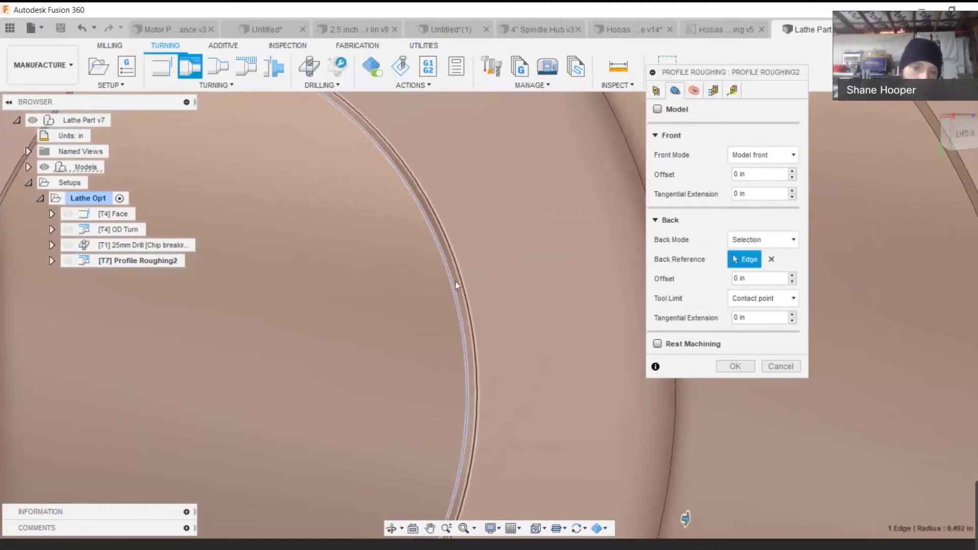
Set the roughing operation's outer radius to Selection and use the circular edge of the large front counterbore as reference
scroll(446, 276, "down", 8)
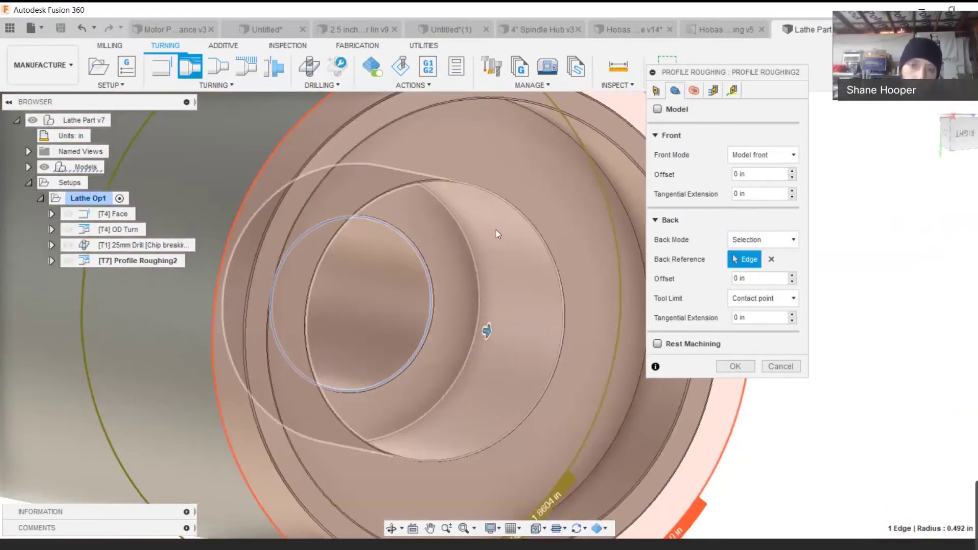
scroll(435, 249, "up", 5)
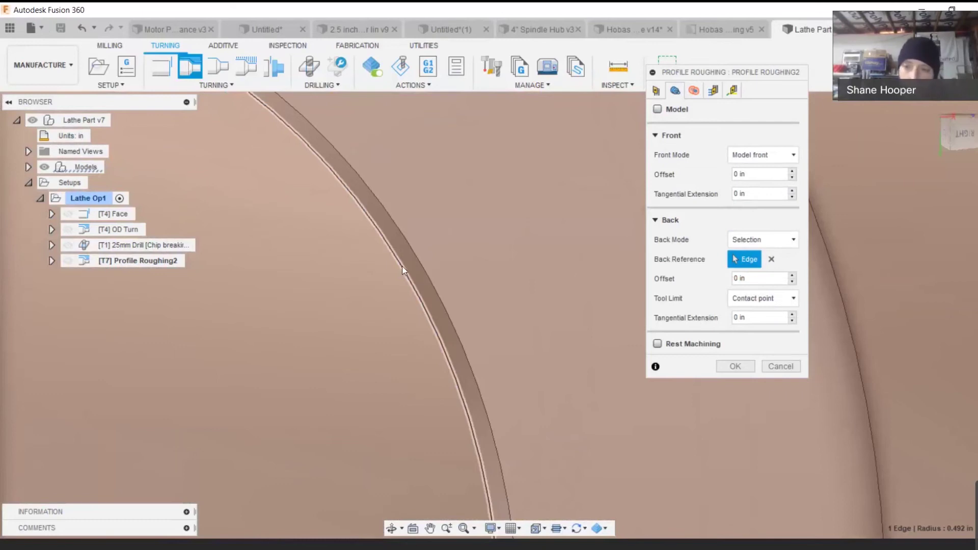
scroll(407, 259, "down", 4)
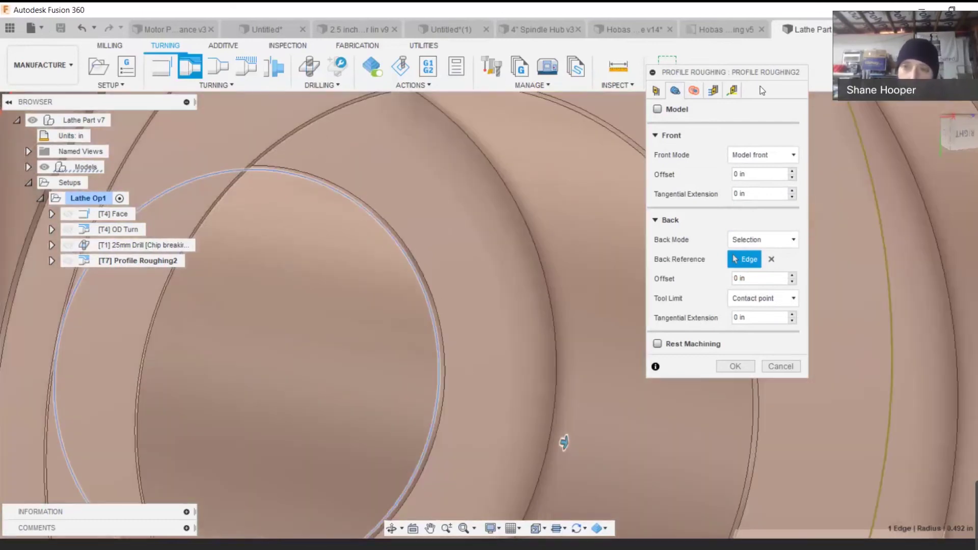
left_click(694, 90)
scroll(509, 216, "down", 8)
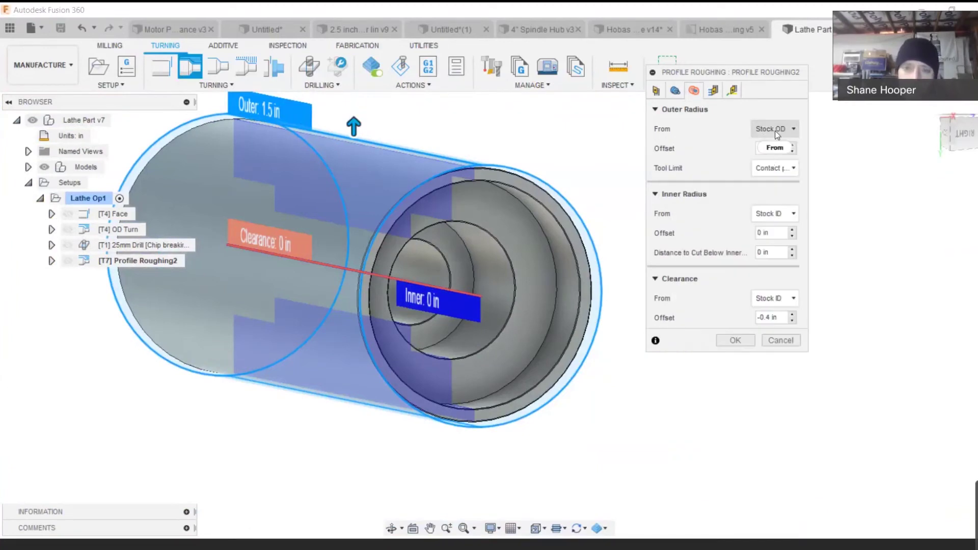
left_click(775, 130)
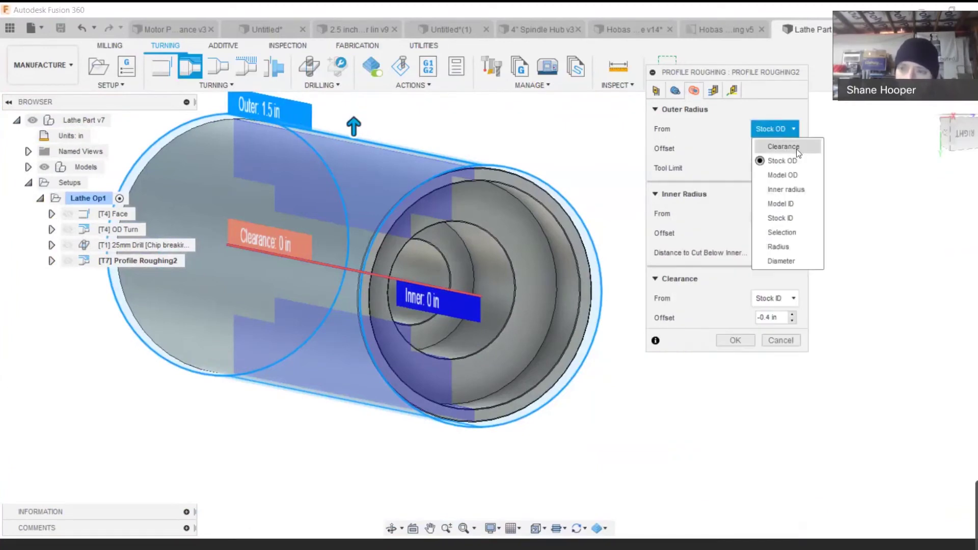
left_click(781, 233)
scroll(487, 183, "up", 8)
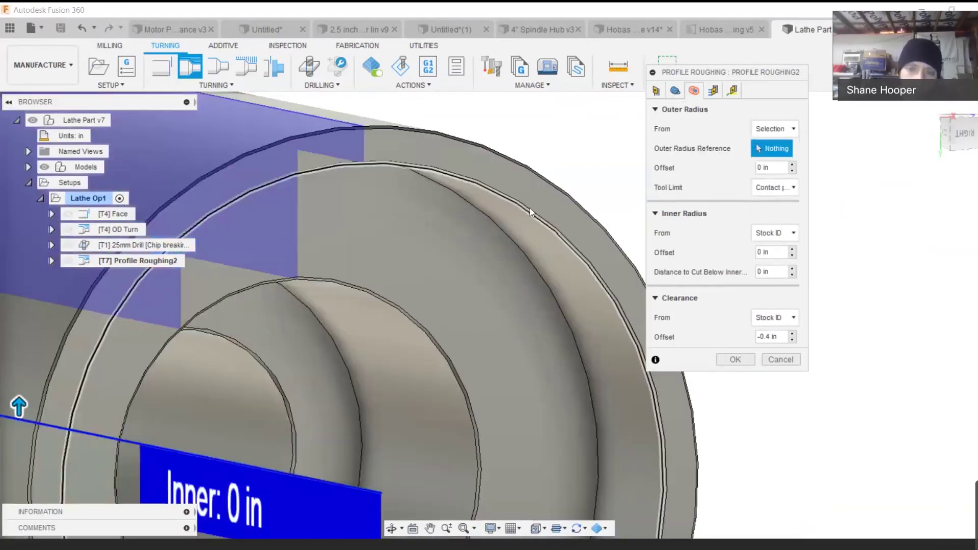
scroll(530, 209, "up", 3)
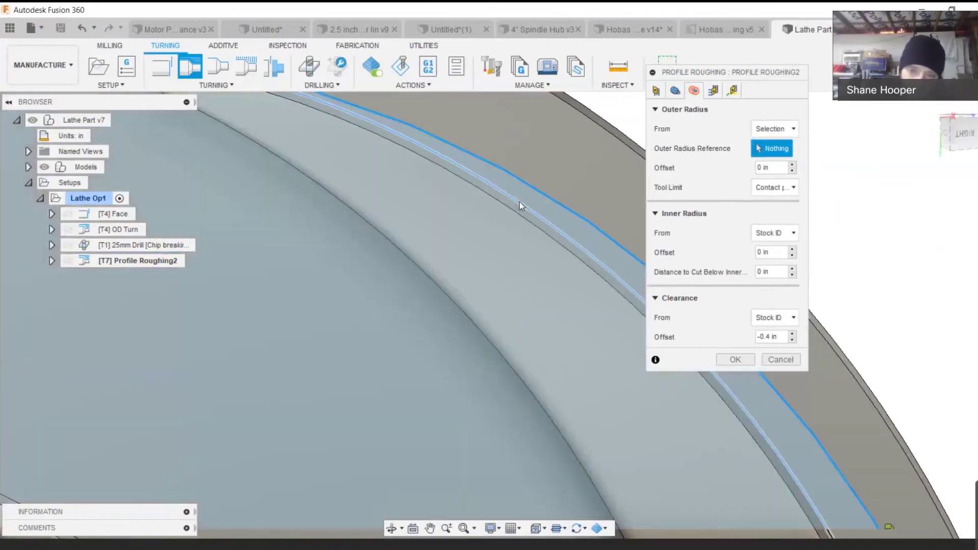
left_click(519, 202)
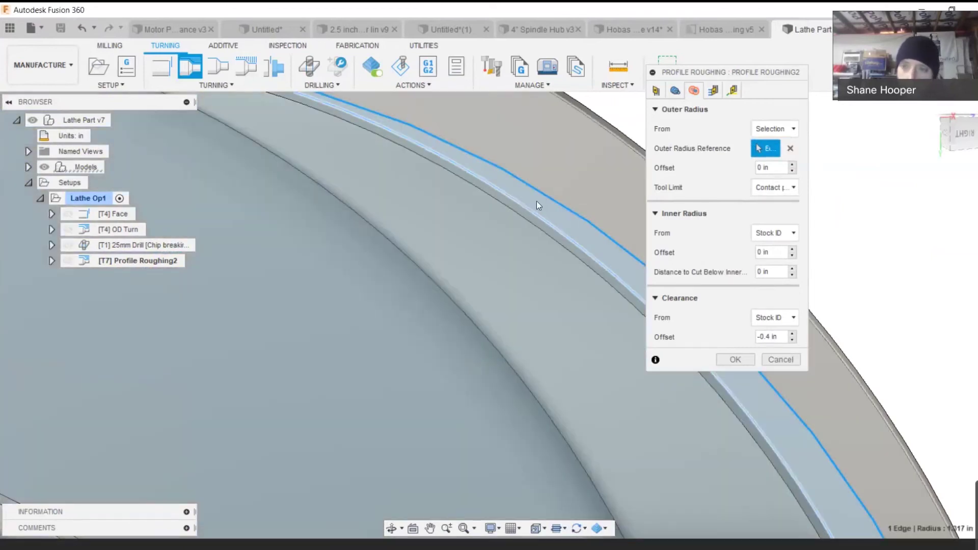
scroll(535, 196, "down", 2)
scroll(533, 190, "down", 5)
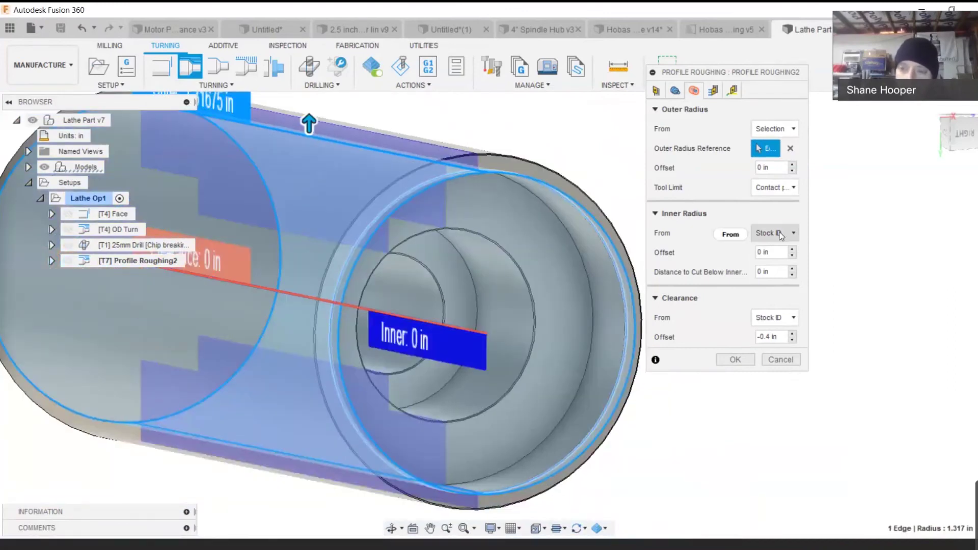
Set the inner radius to Selection with the small inner bore's circular edge as reference, and generate the roughing toolpath
left_click(780, 235)
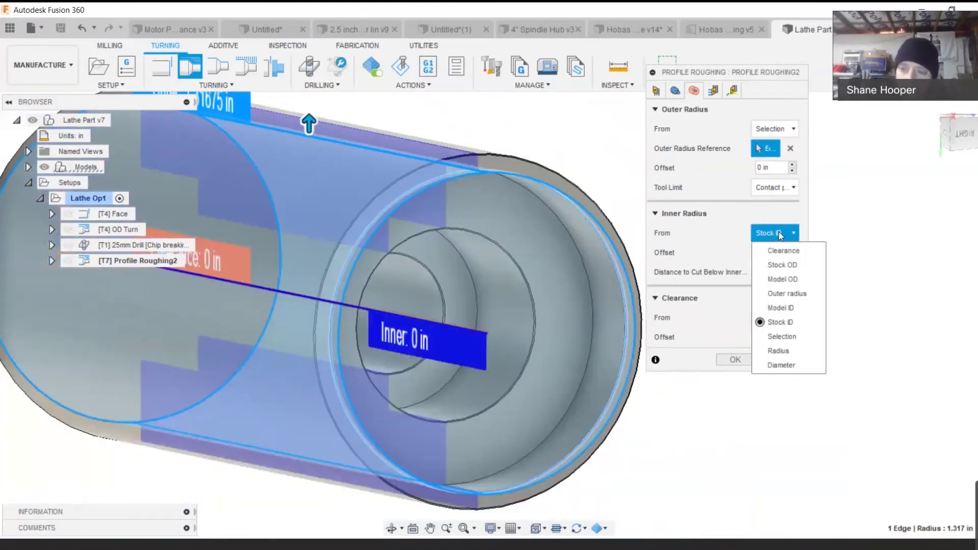
left_click(780, 337)
scroll(431, 275, "up", 5)
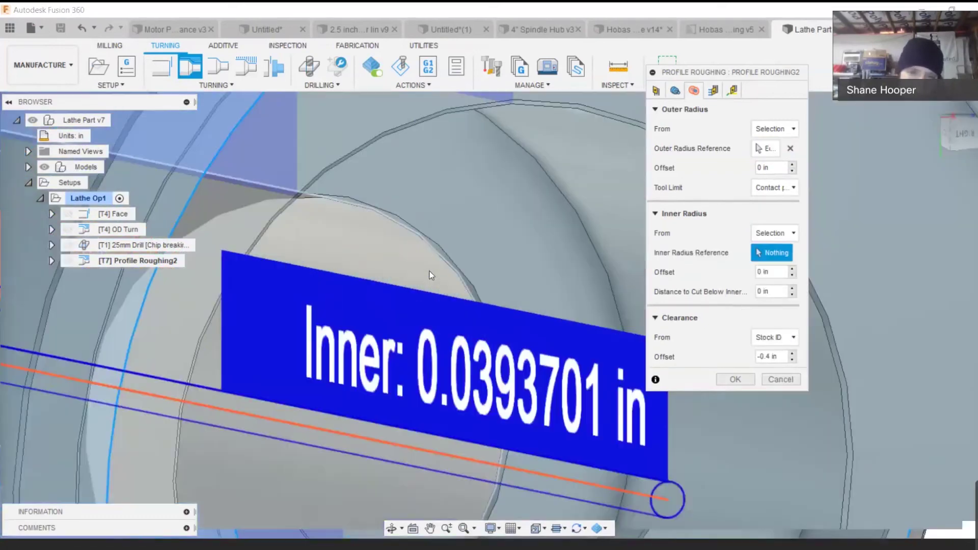
scroll(430, 275, "up", 4)
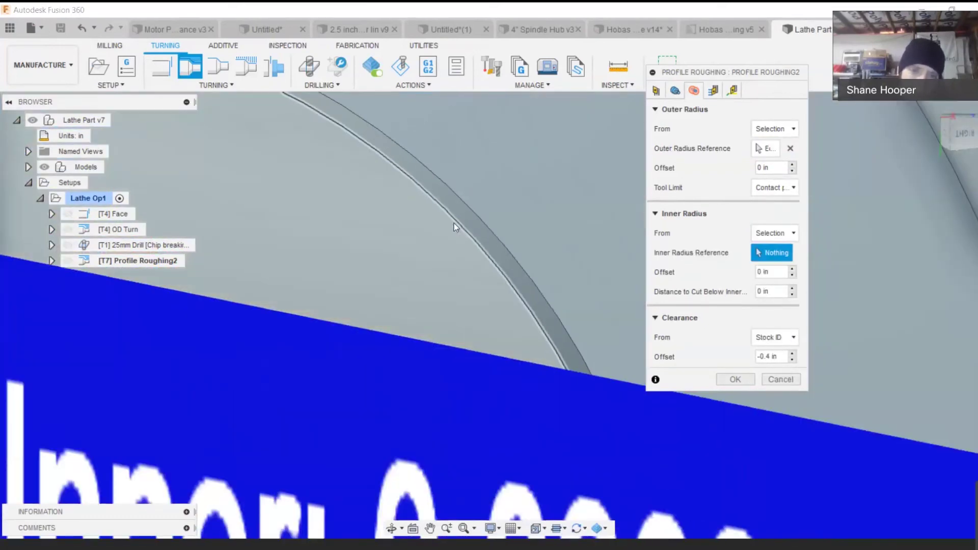
left_click(454, 223)
scroll(445, 230, "down", 5)
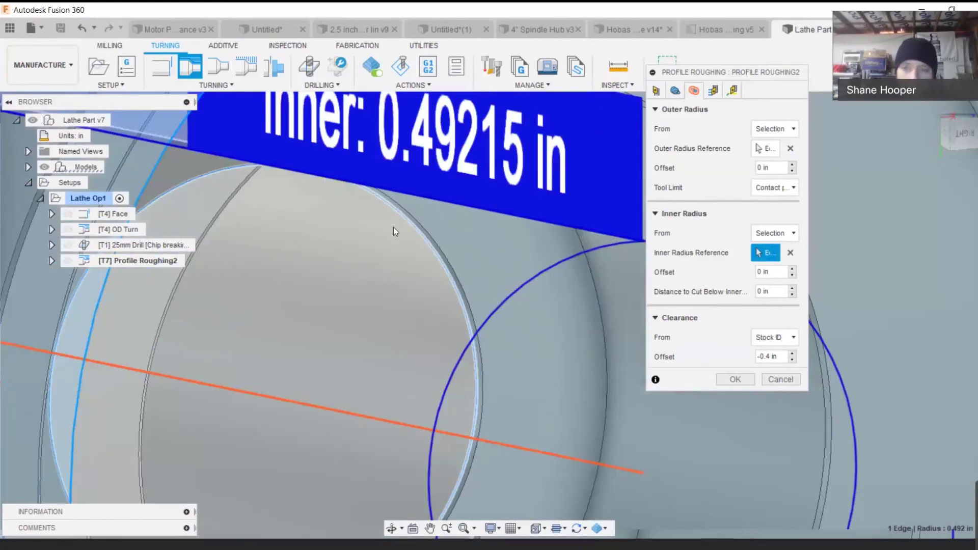
scroll(393, 227, "down", 8)
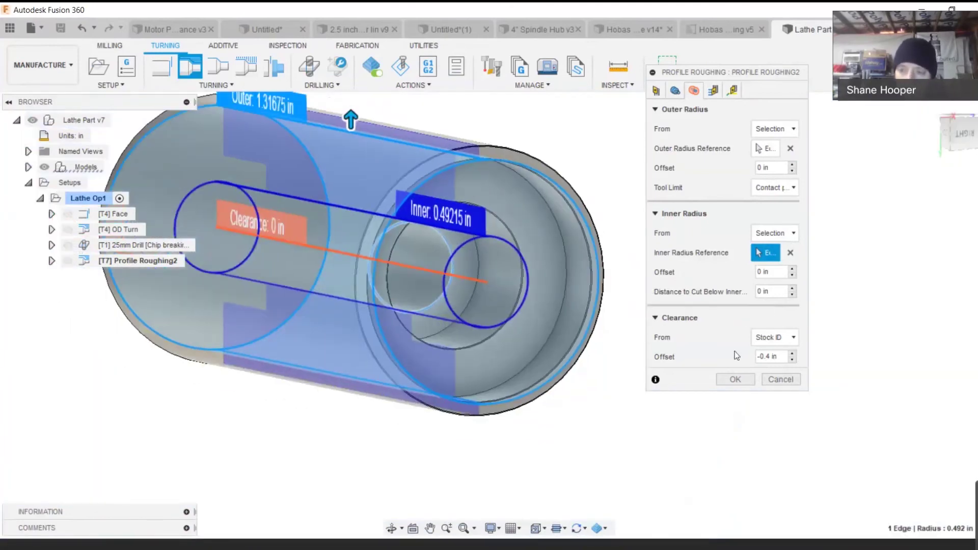
left_click(735, 379)
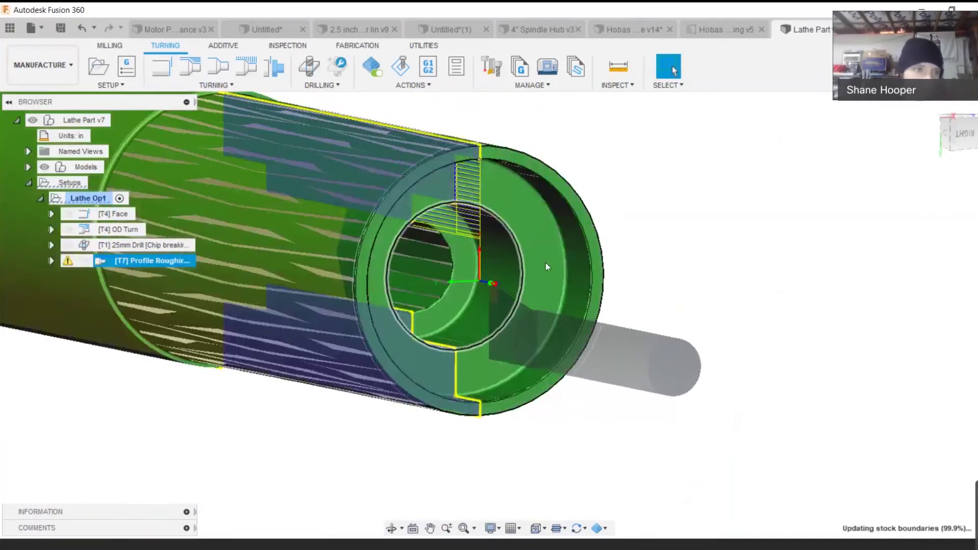
Simulate the Profile Roughing2 toolpath and watch the boring bar cut the inside steps
scroll(544, 264, "down", 3)
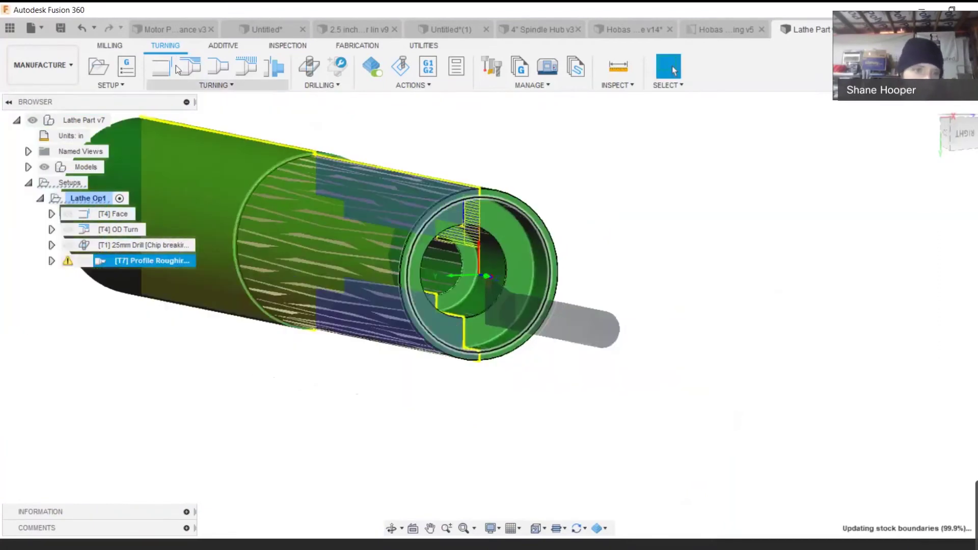
right_click(166, 260)
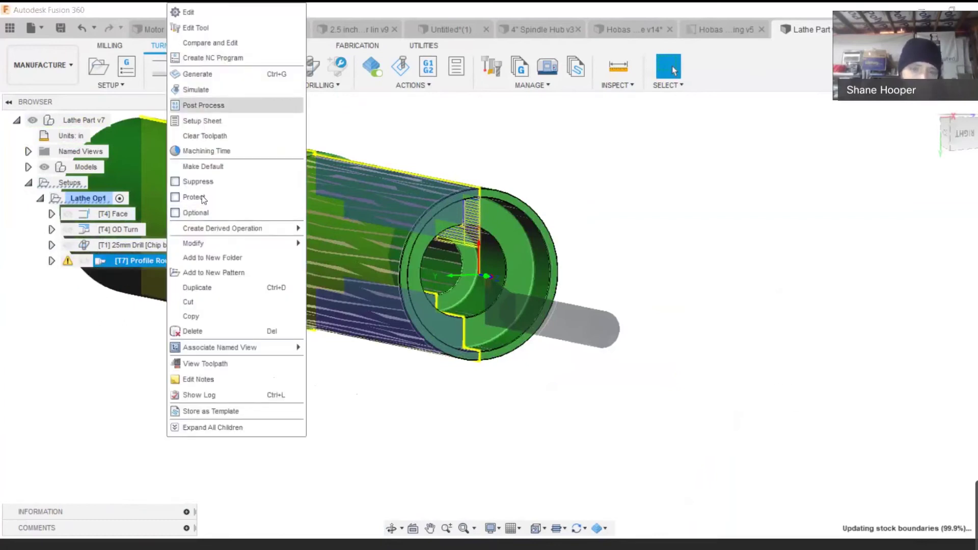
left_click(324, 109)
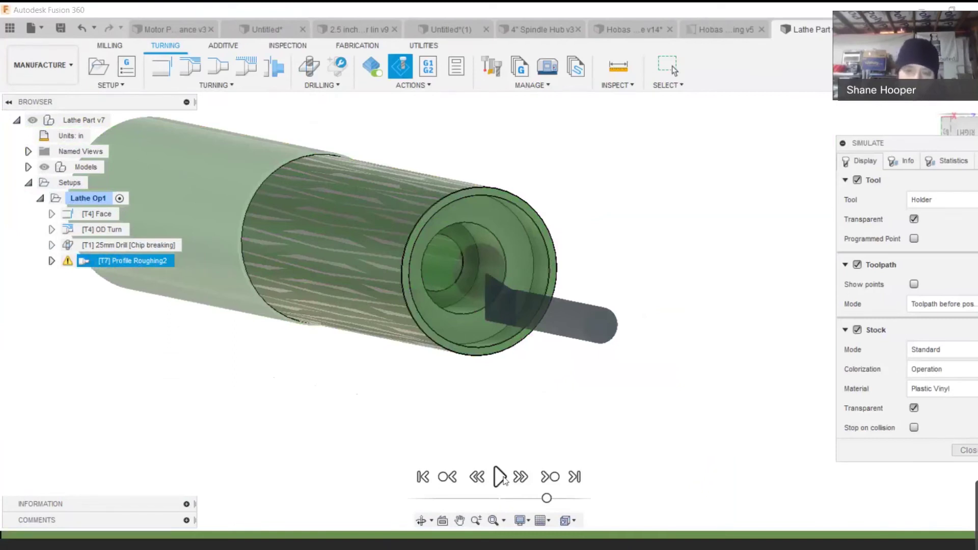
left_click(500, 477)
scroll(504, 267, "up", 2)
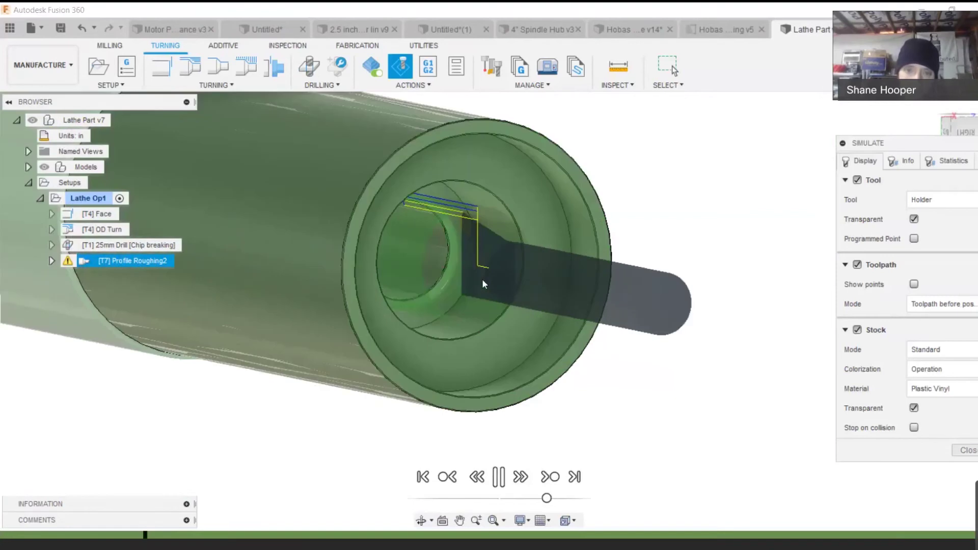
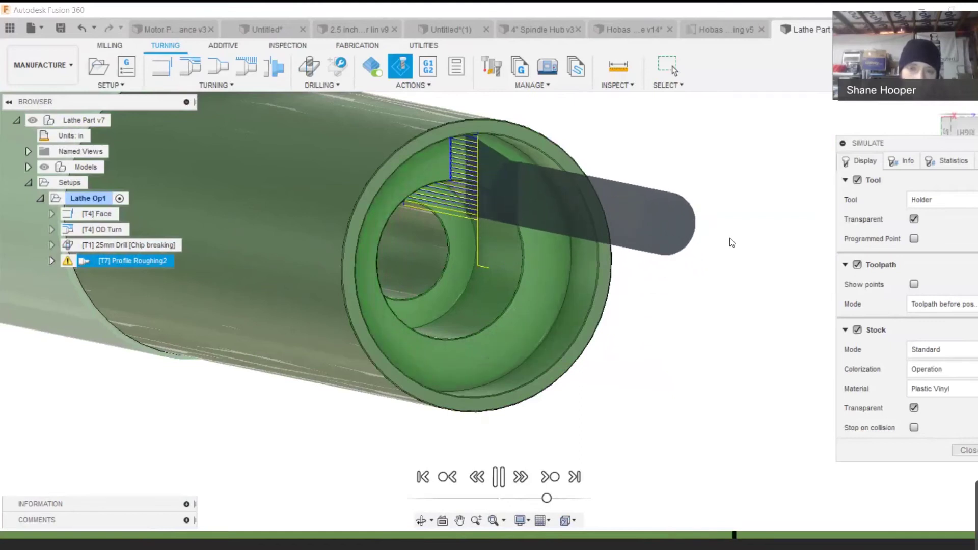
key("Escape")
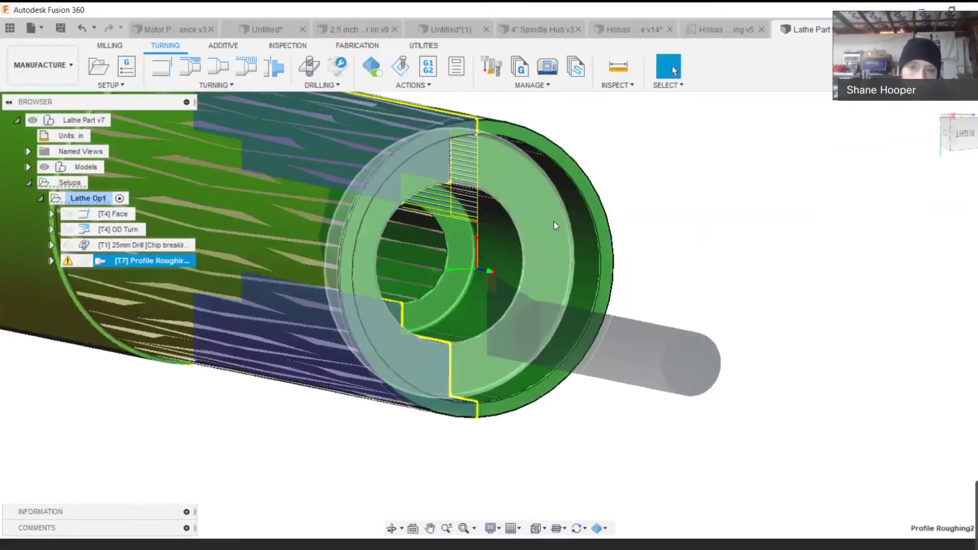
Turn off Stock to Leave in the profile roughing operation and check the regenerated toolpath inside the bore
right_click(171, 261)
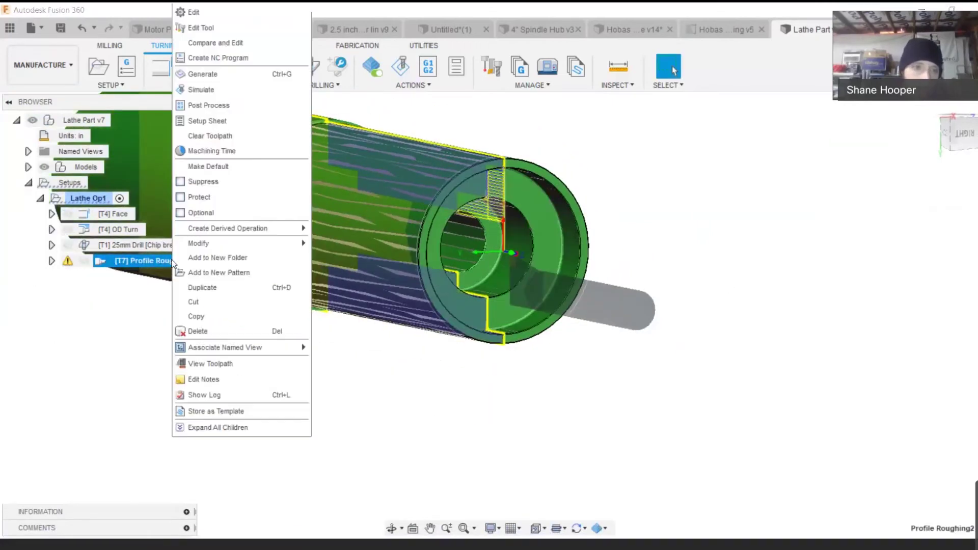
left_click(307, 16)
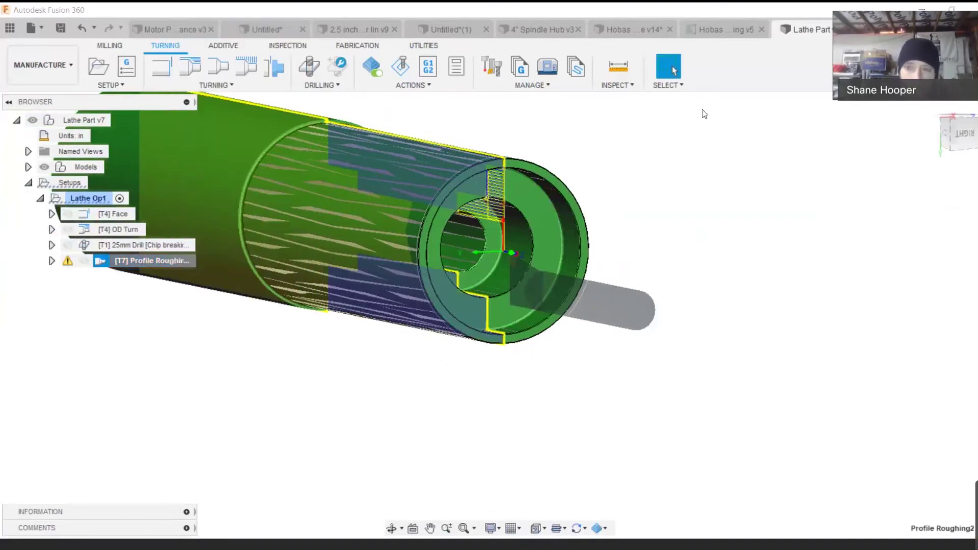
left_click(713, 91)
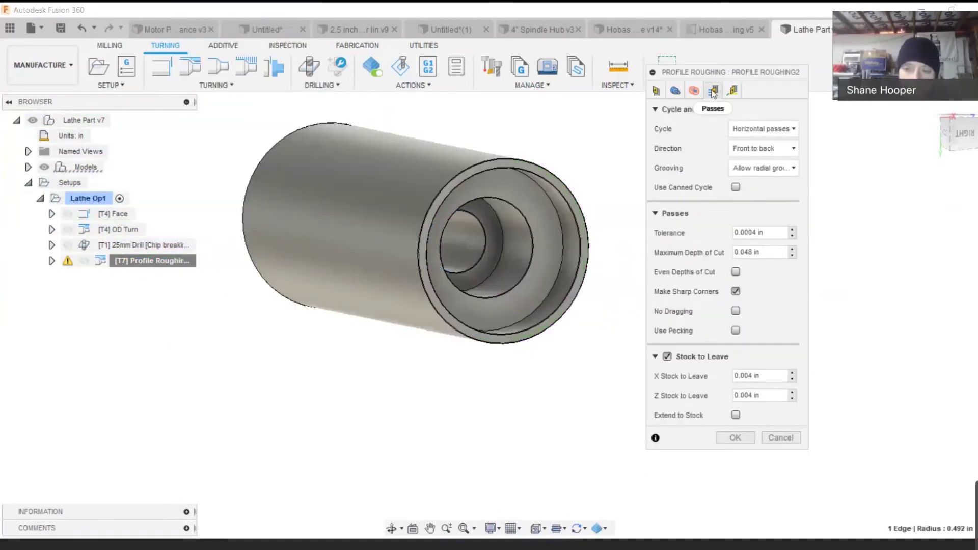
left_click(667, 356)
left_click(735, 380)
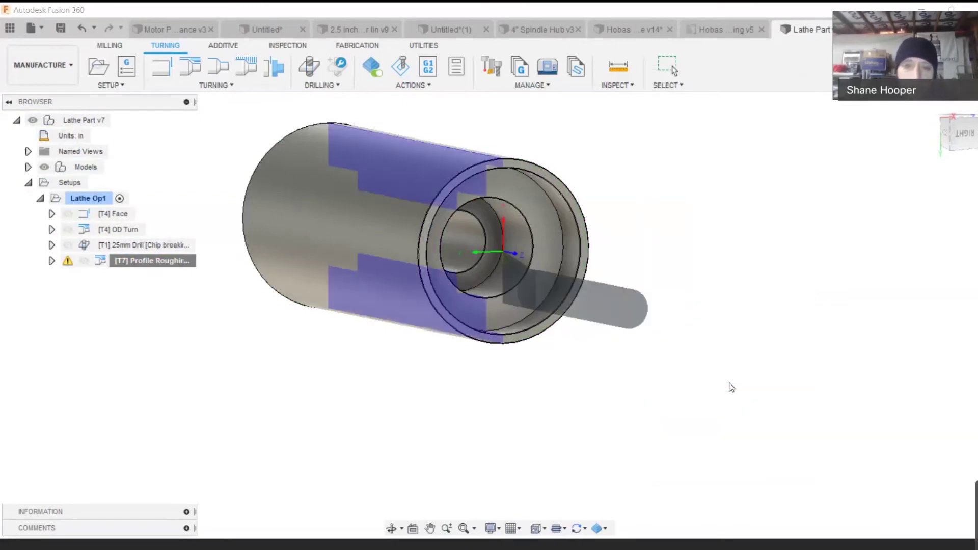
scroll(504, 174, "up", 2)
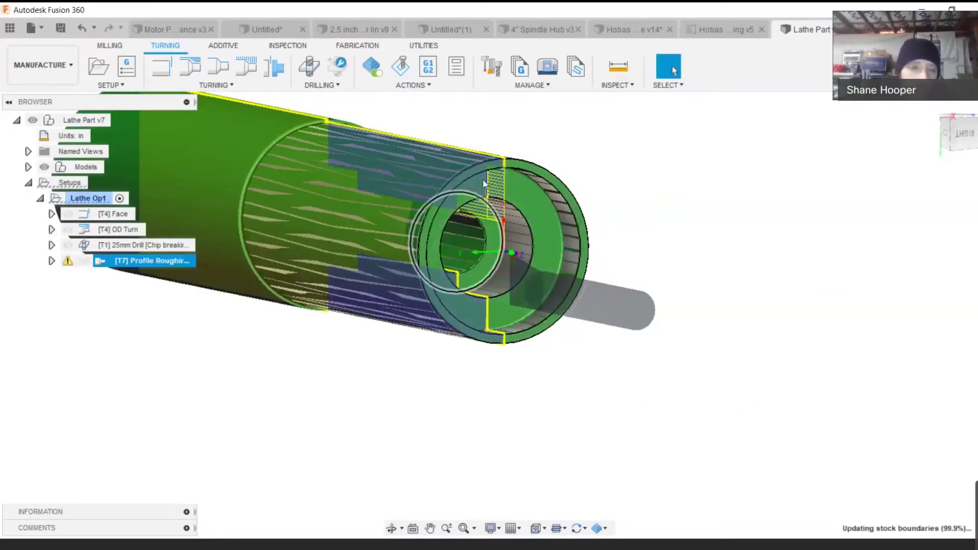
scroll(524, 166, "up", 4)
scroll(516, 225, "down", 3)
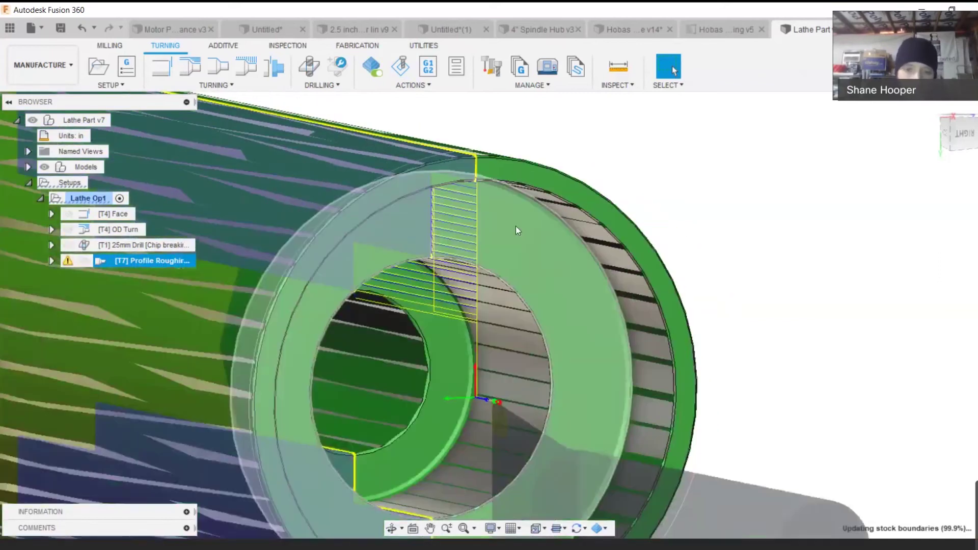
scroll(508, 315, "down", 3)
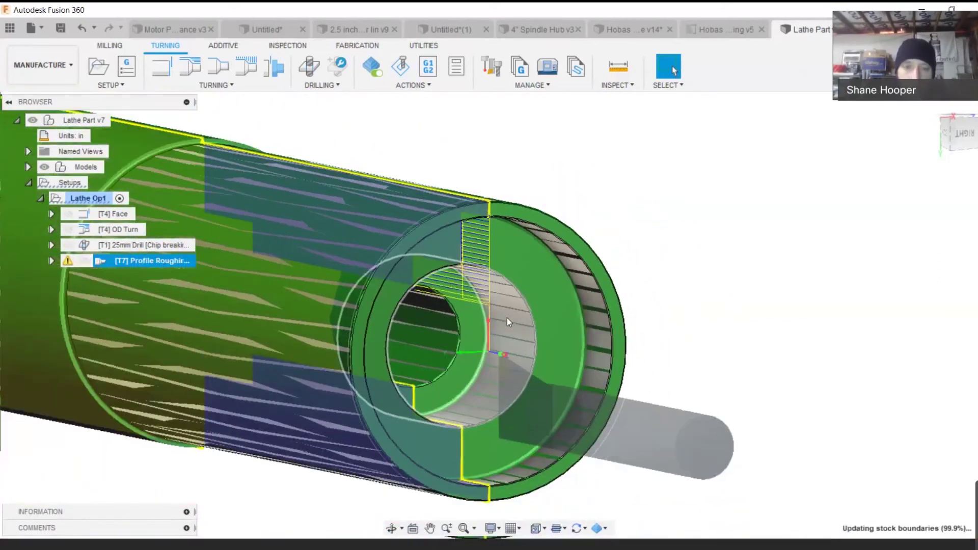
scroll(378, 298, "down", 4)
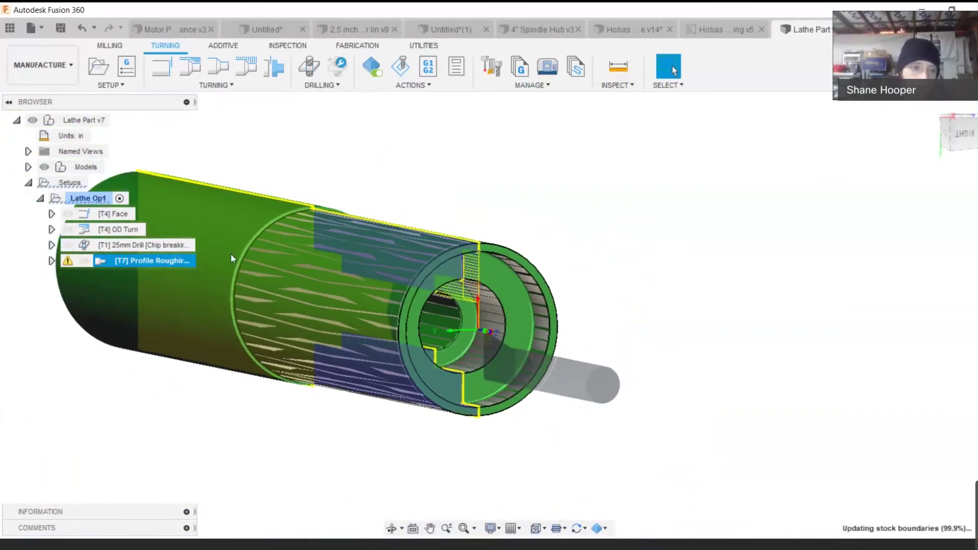
Rename the profile roughing operation as Bore ID and save the design as a new version
left_click(180, 264)
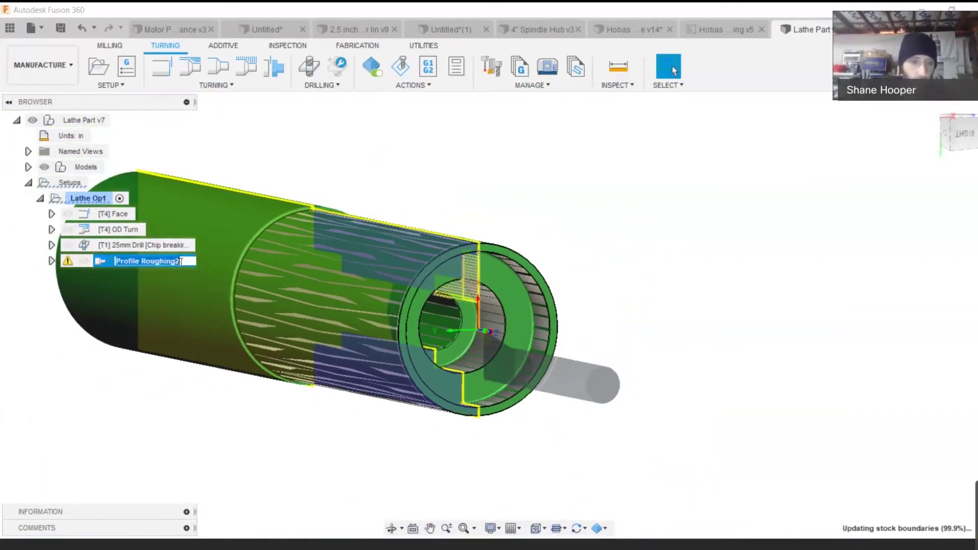
type("B")
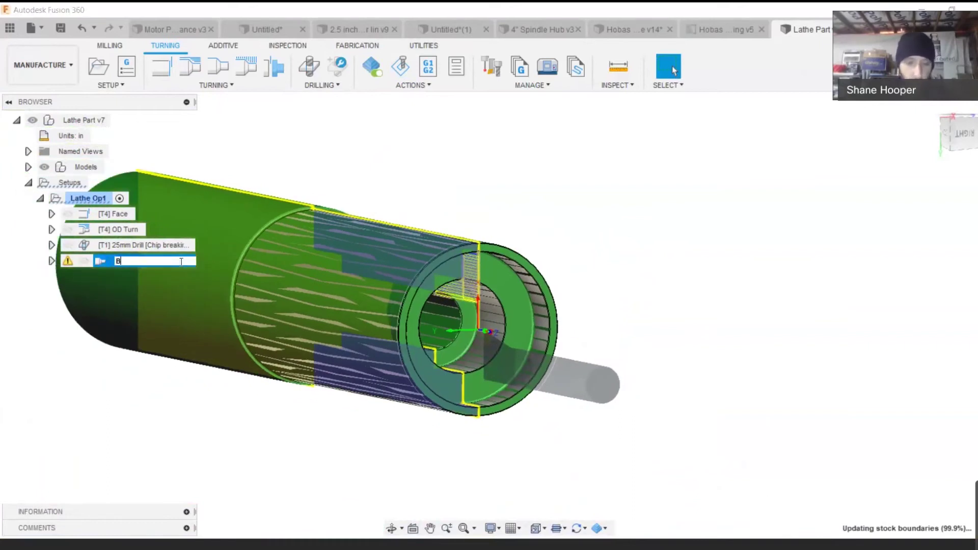
type("ore ID")
key("Return")
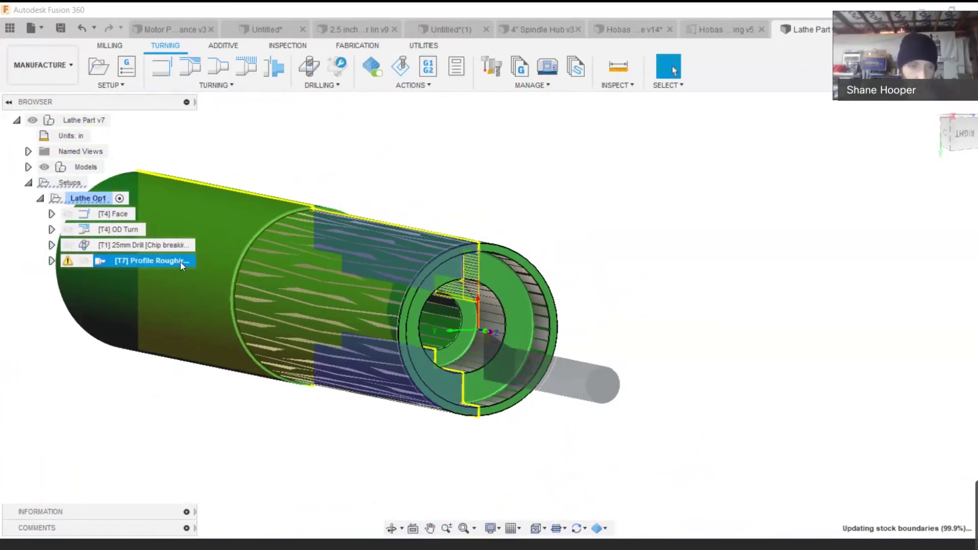
left_click(60, 34)
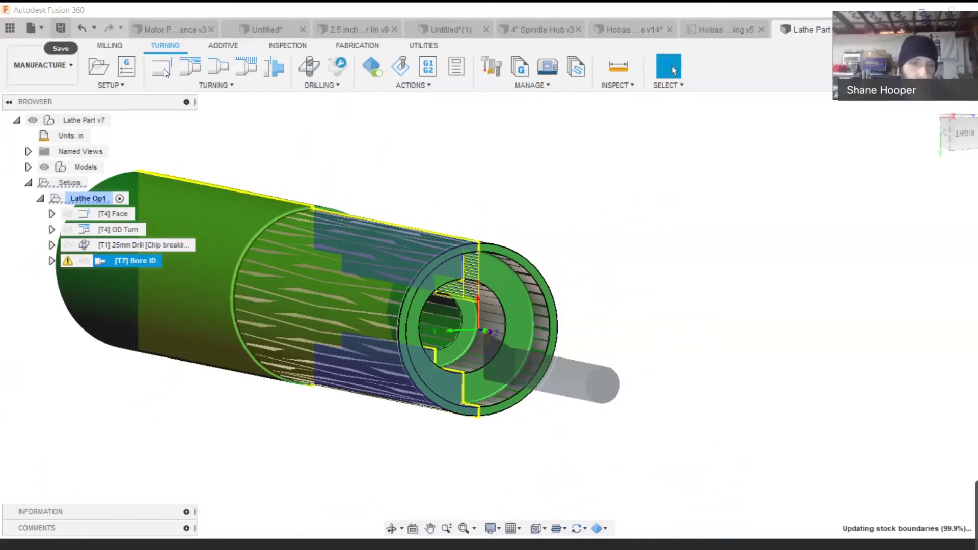
left_click(489, 291)
Try to post process the whole Lathe Op1 setup with the HAAS (pre-NGC) configuration as program 2222, saved as 2222.nc
scroll(553, 280, "down", 4)
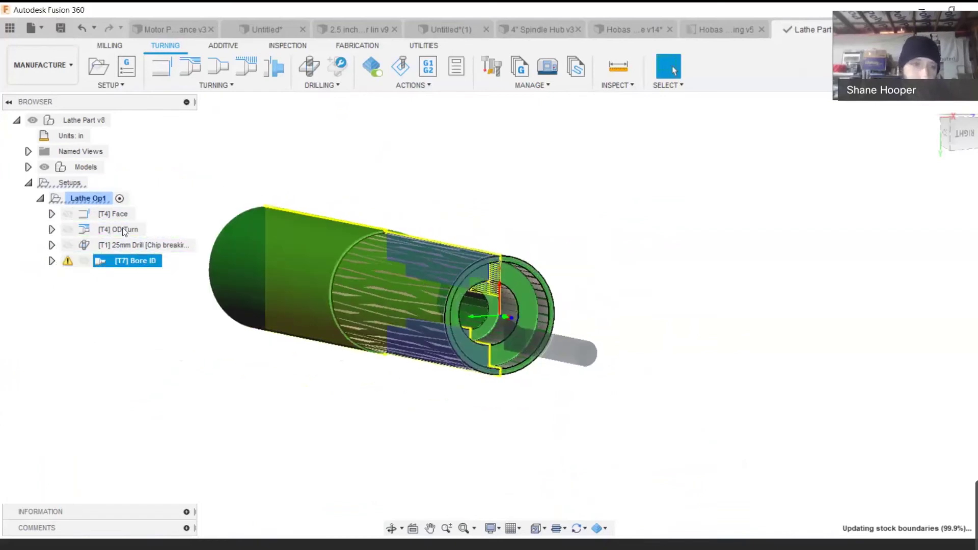
left_click(96, 196)
right_click(96, 197)
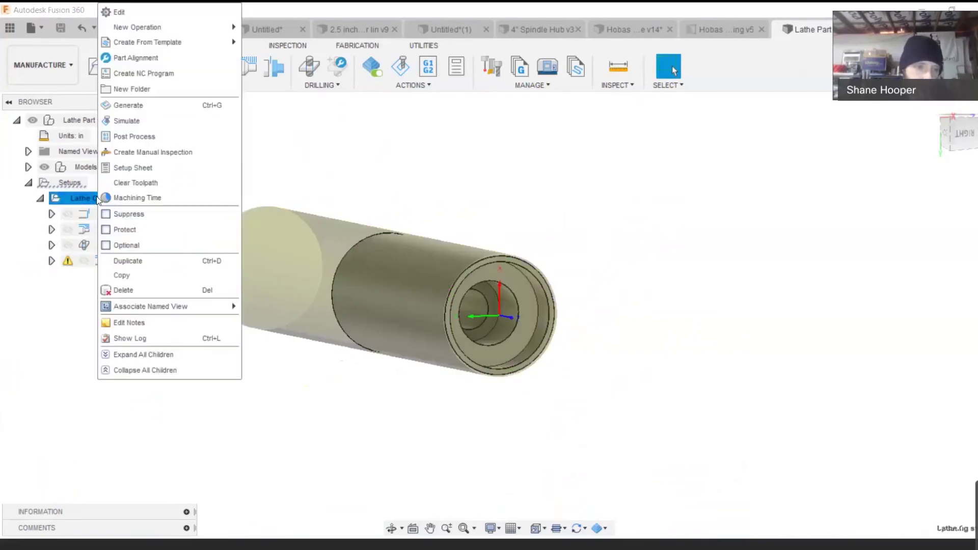
left_click(160, 135)
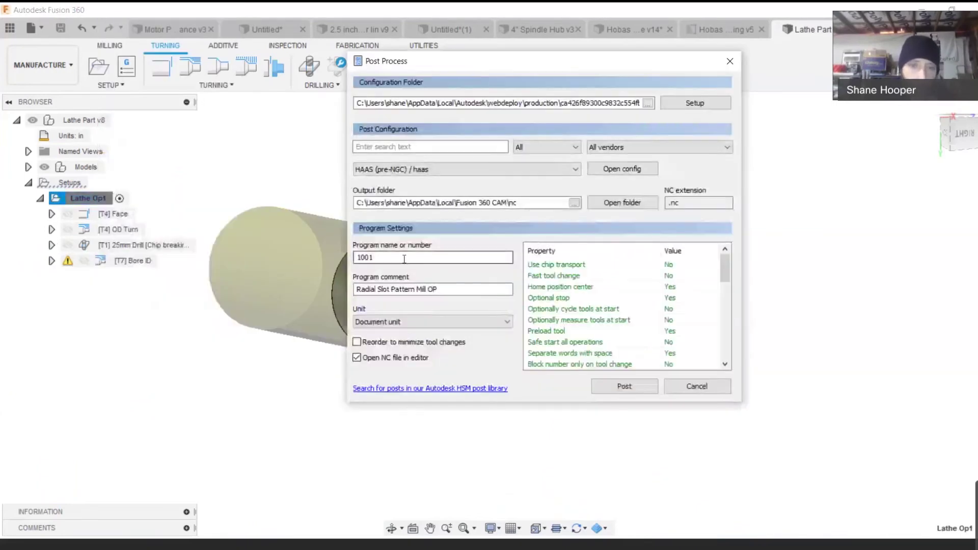
type("2222")
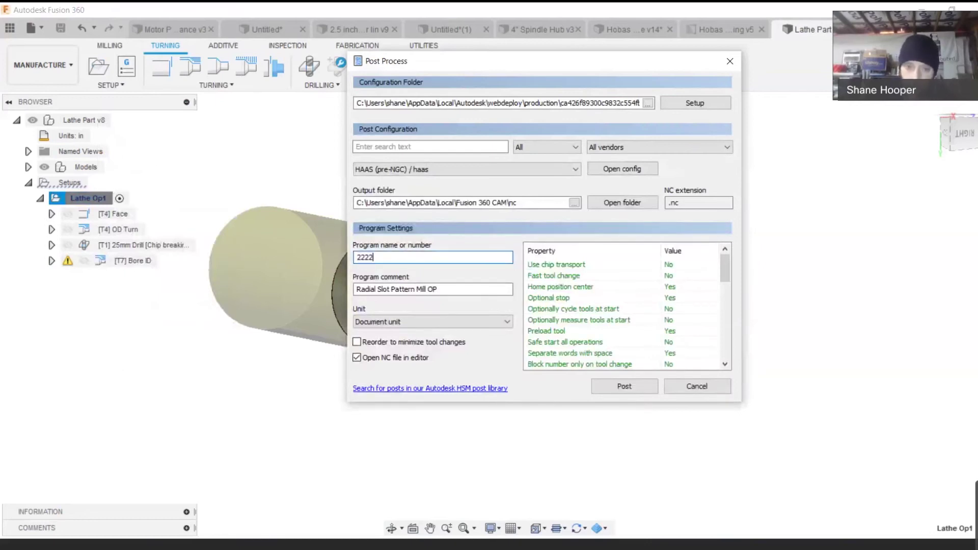
key("Return")
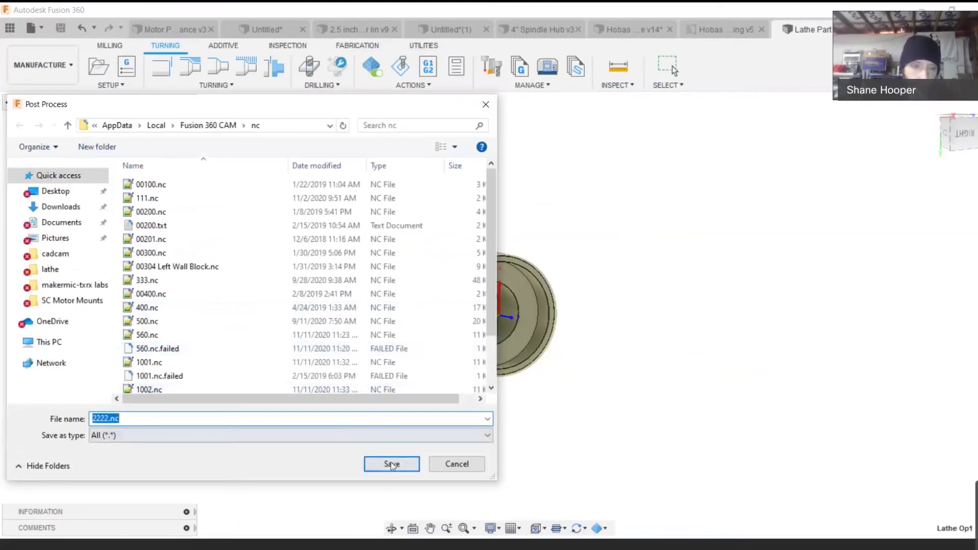
left_click(391, 464)
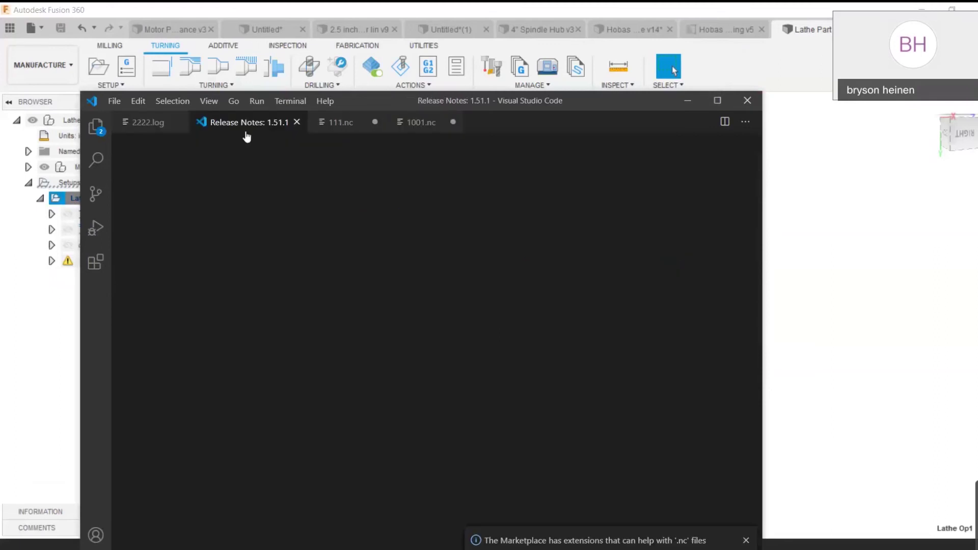
Read the error details in 2222.log in Visual Studio Code, then switch back to Fusion 360
left_click(147, 122)
scroll(573, 281, "down", 8)
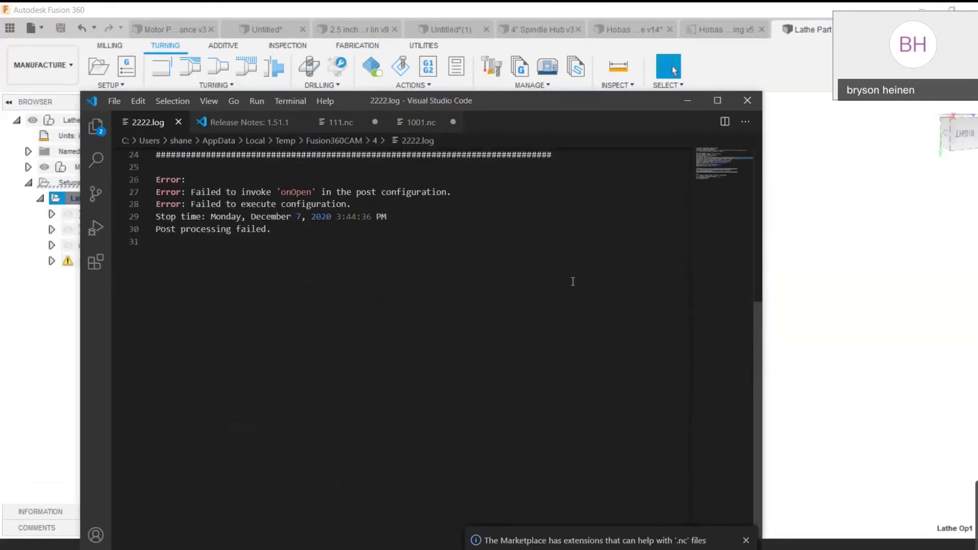
scroll(573, 282, "up", 6)
left_click(717, 100)
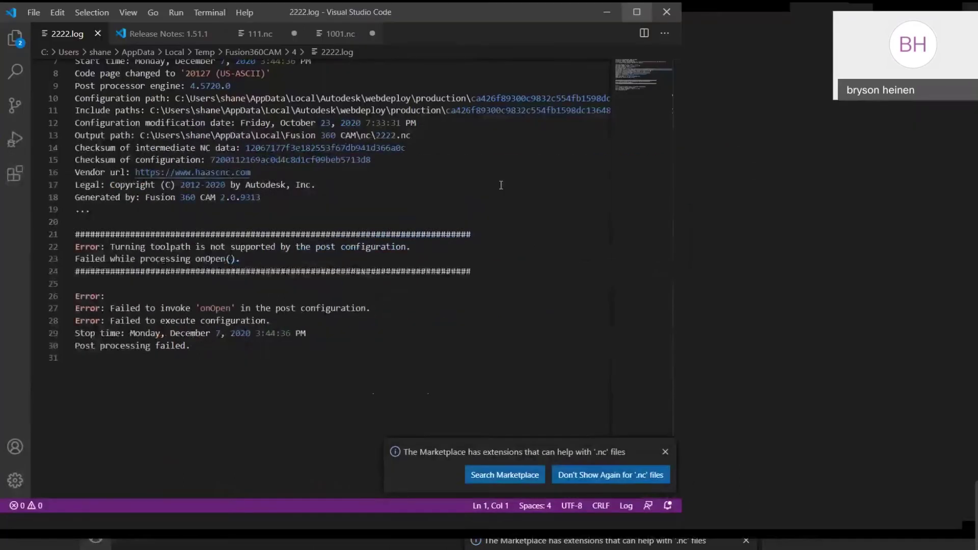
scroll(317, 244, "down", 2)
scroll(317, 244, "down", 7)
scroll(755, 343, "up", 4)
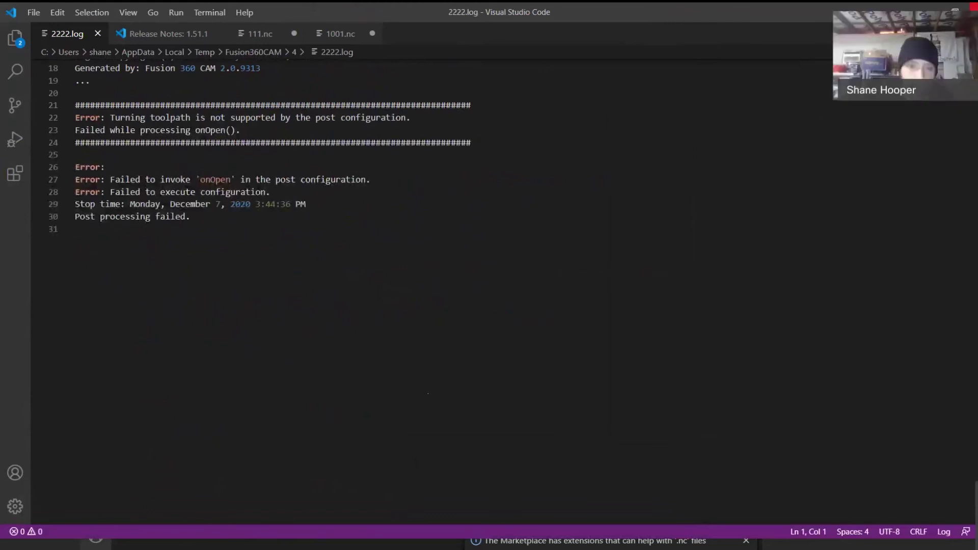
key("alt+Tab")
Read the generation warning in the log of the Bore ID operation
left_click(134, 262)
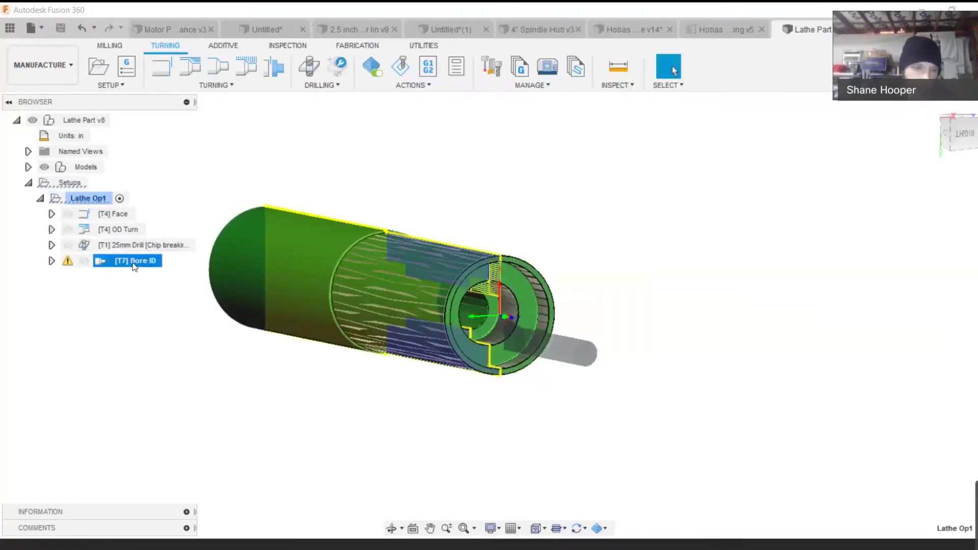
left_click(70, 261)
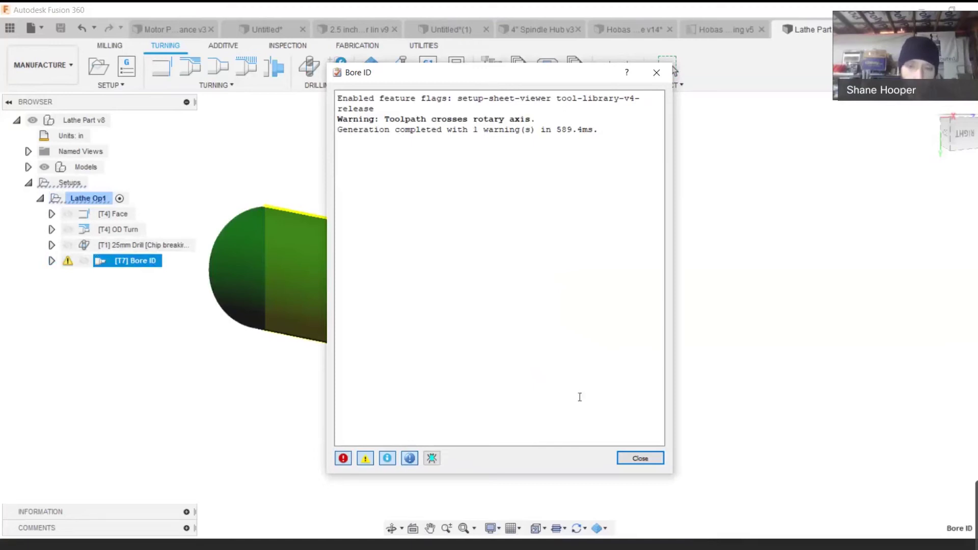
left_click(642, 458)
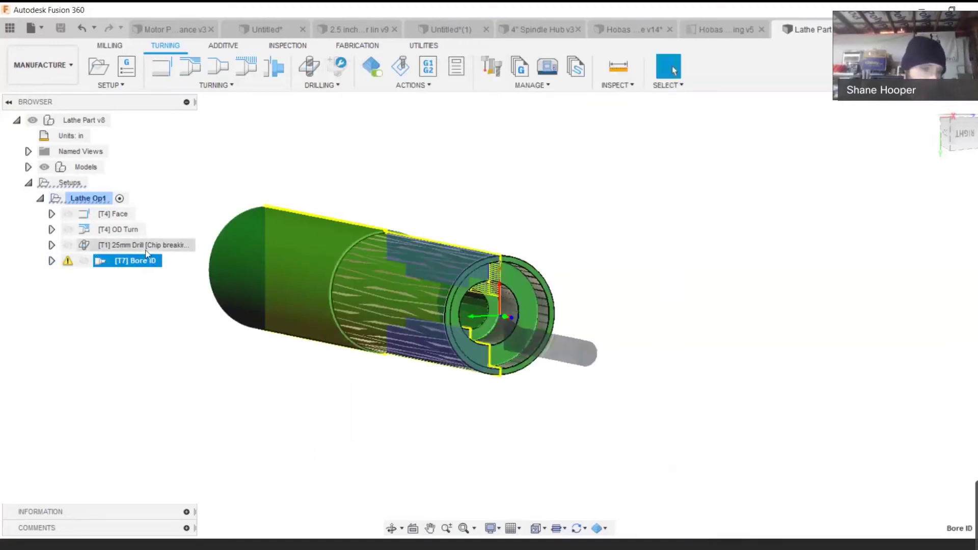
Review the Bore ID operation's inside profiling mode, geometry, radii and linking settings, and accept them without changes
right_click(142, 261)
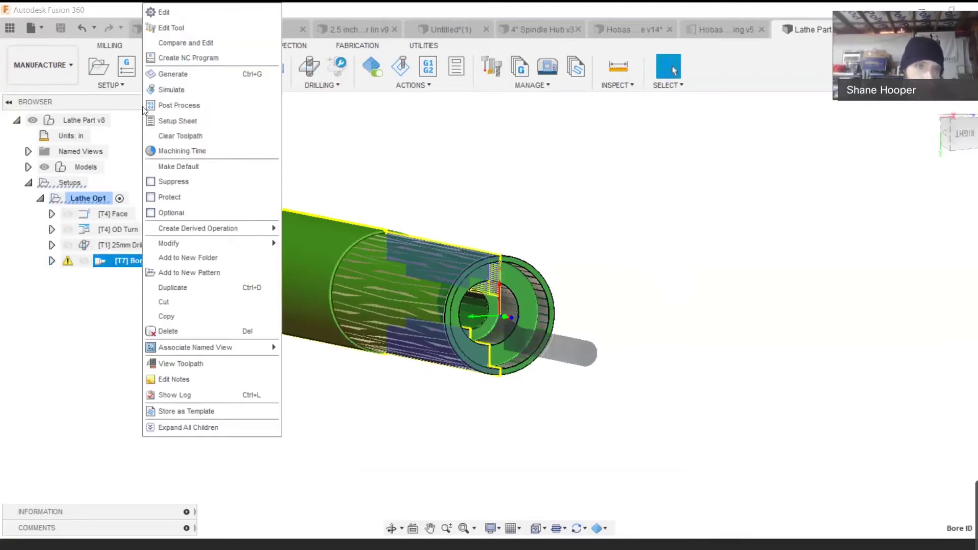
left_click(163, 11)
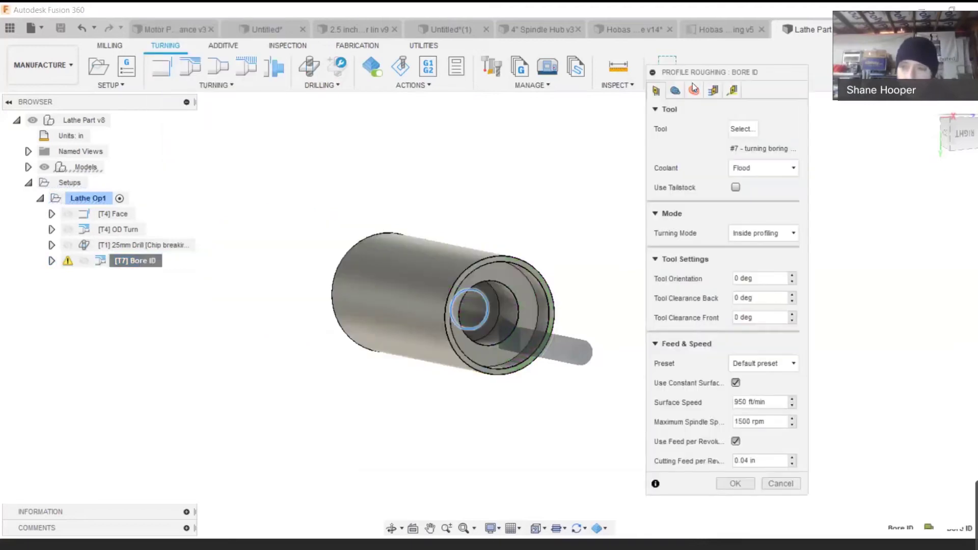
left_click(766, 238)
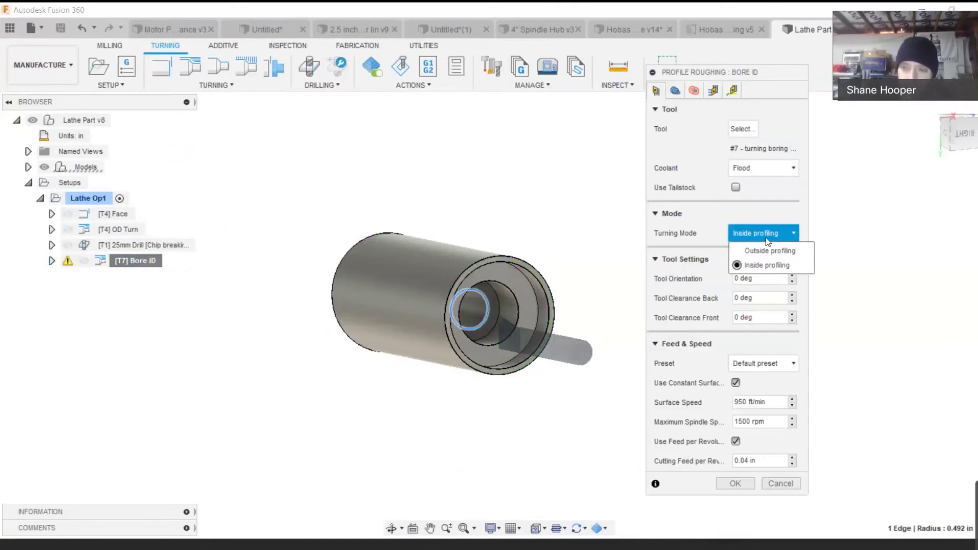
left_click(770, 265)
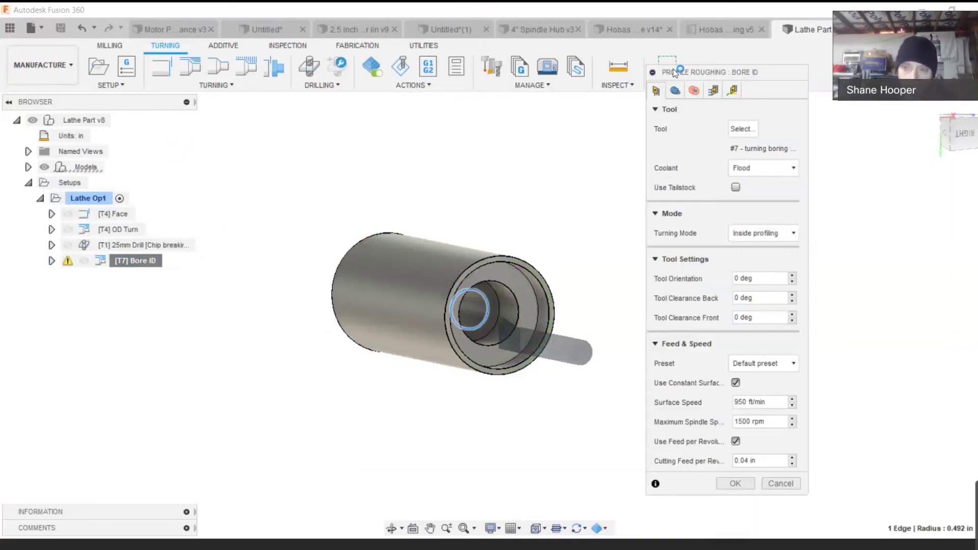
left_click(675, 91)
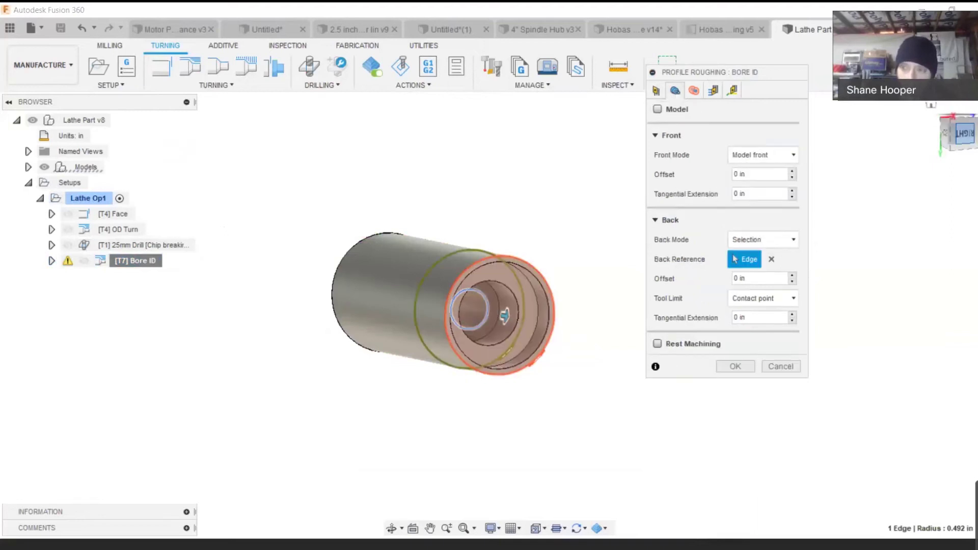
left_click(964, 133)
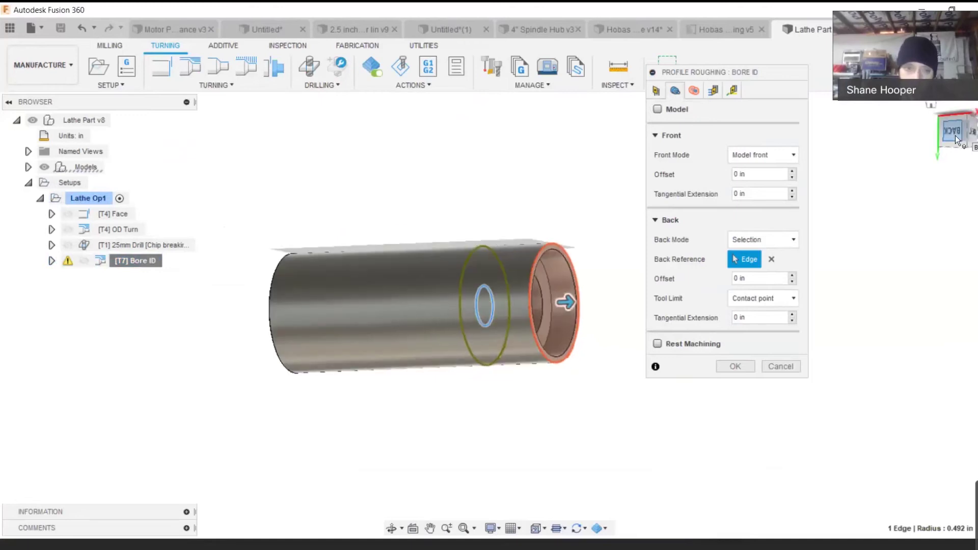
left_click(694, 91)
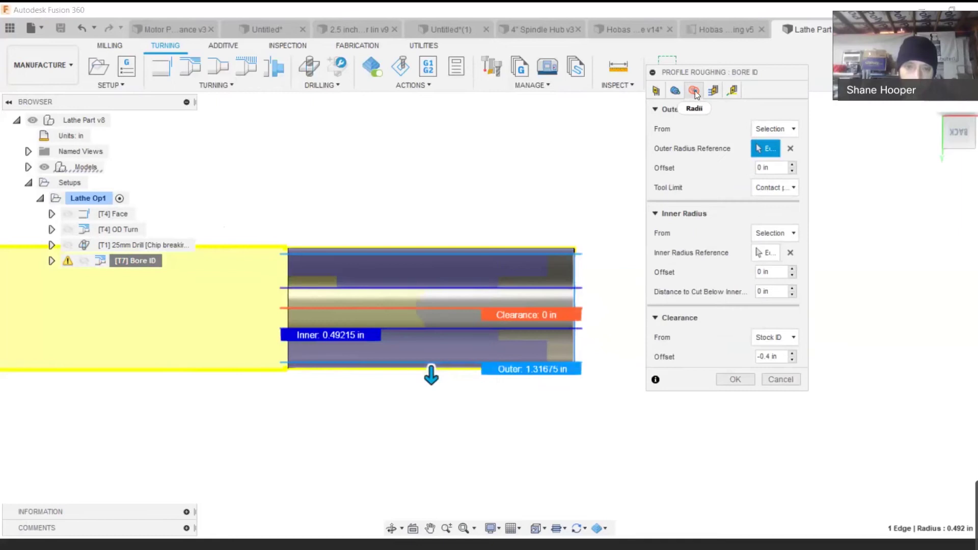
left_click(714, 90)
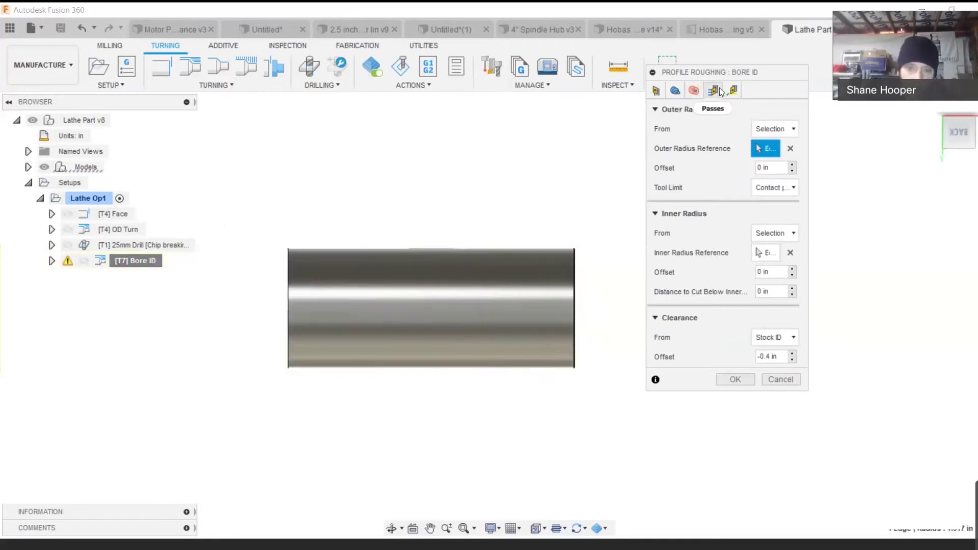
left_click(734, 91)
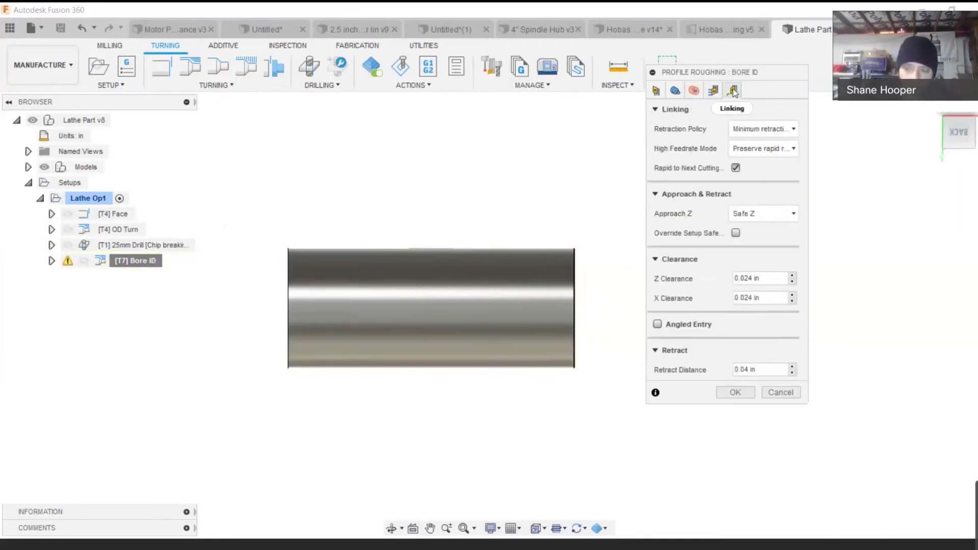
left_click(735, 393)
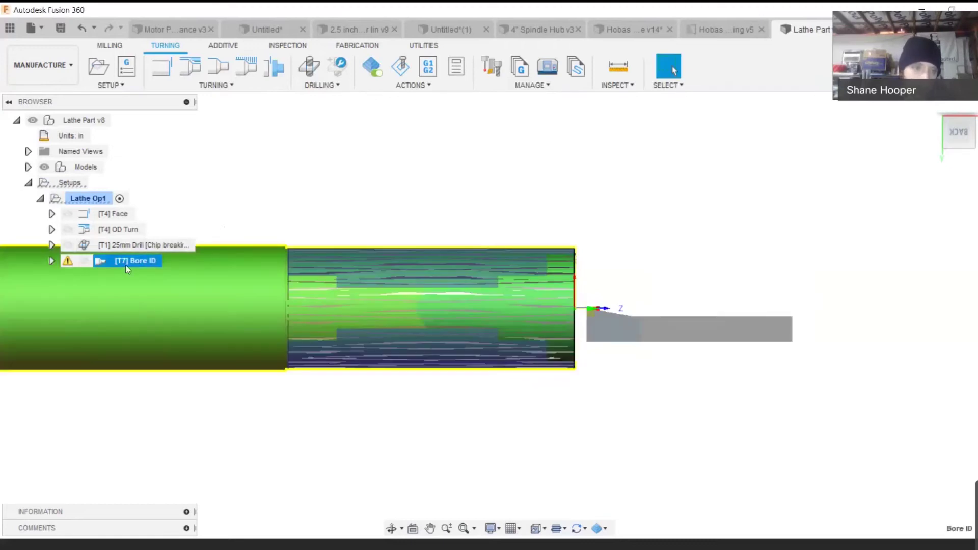
Try to post process the Bore ID operation alone with HAAS (pre-NGC), naming the output file 0000
right_click(127, 266)
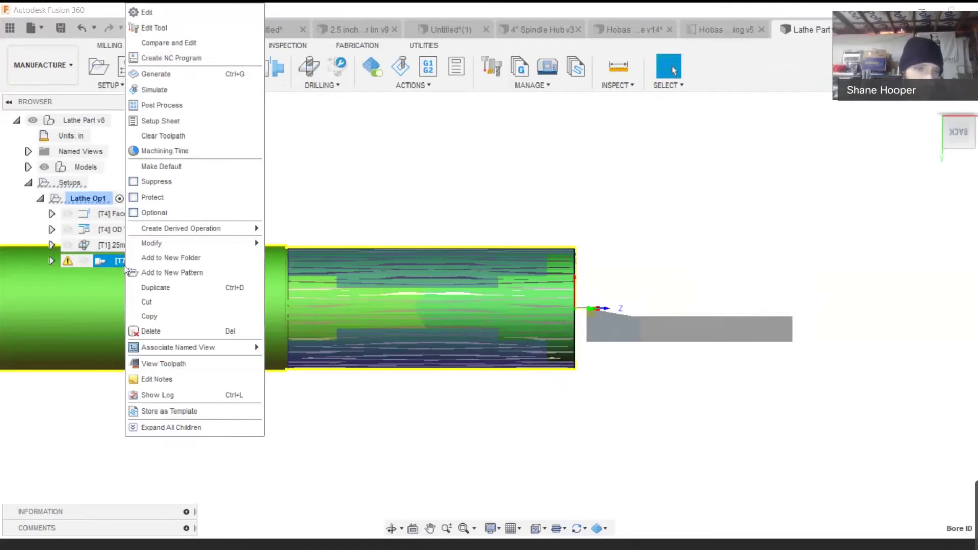
left_click(193, 111)
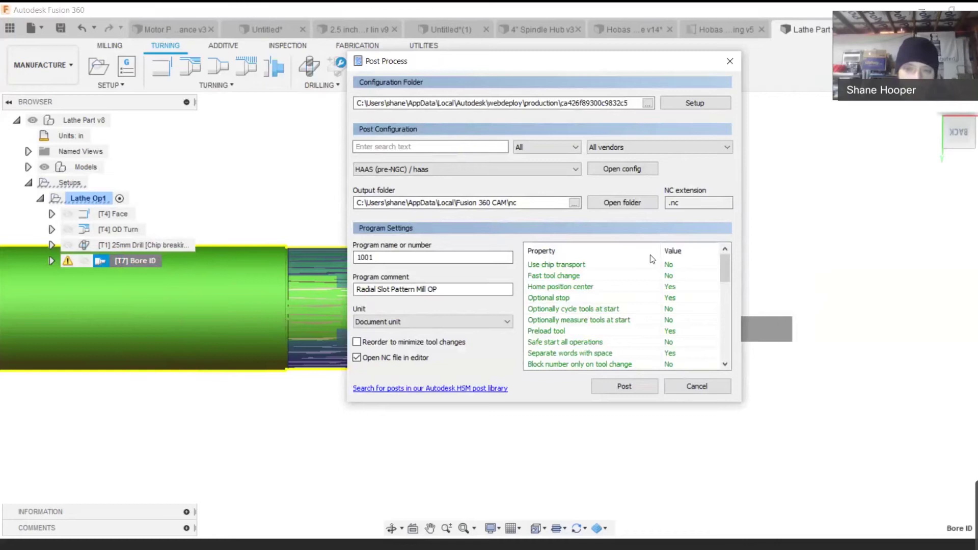
left_click(624, 387)
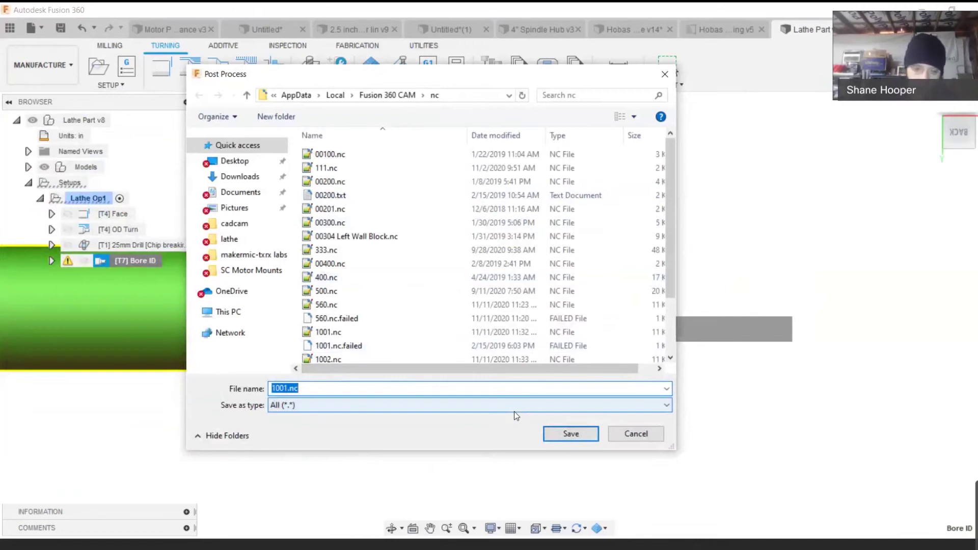
type("000")
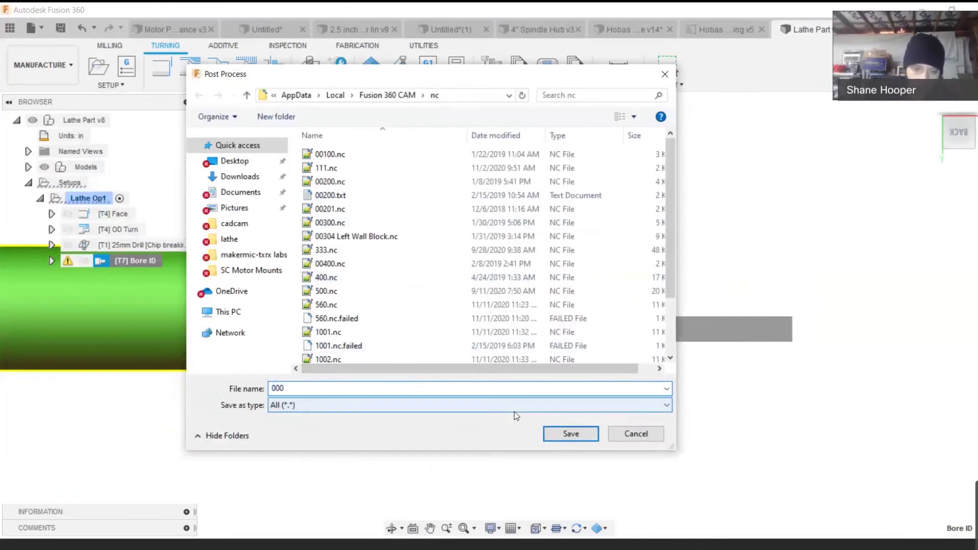
type("0")
key("Return")
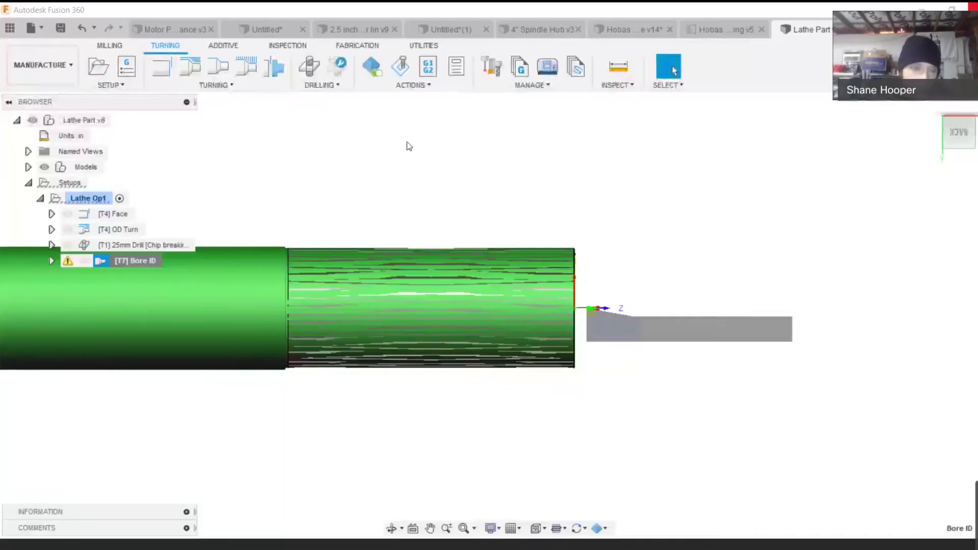
Start post processing the Face, OD Turn and 25mm Drill operations together, with 3333 as the program number
left_click(118, 216)
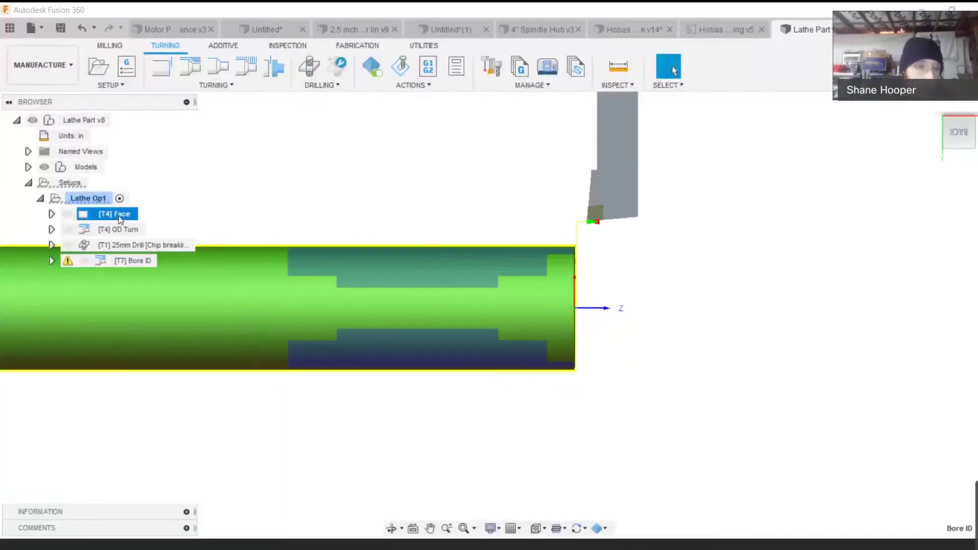
left_click(122, 230, "ctrl")
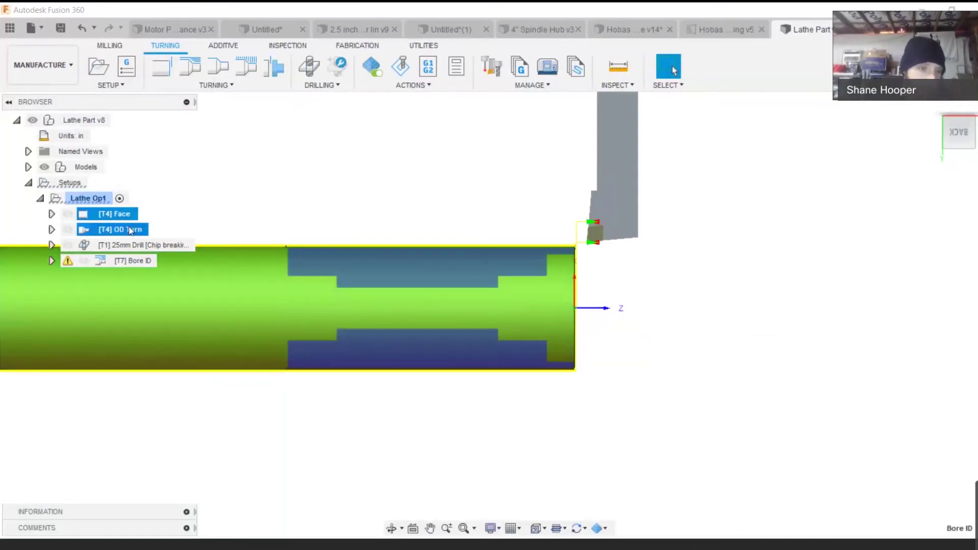
left_click(133, 243, "ctrl")
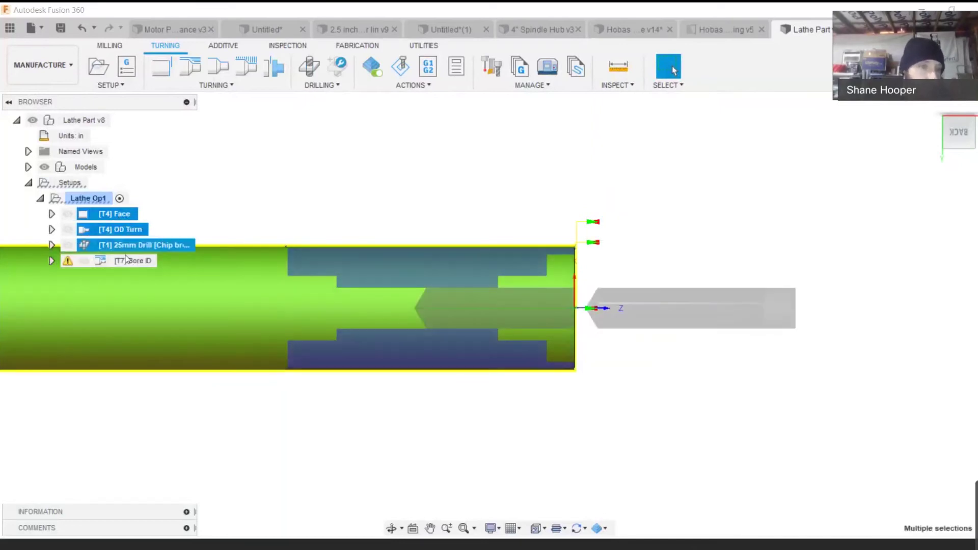
right_click(120, 213)
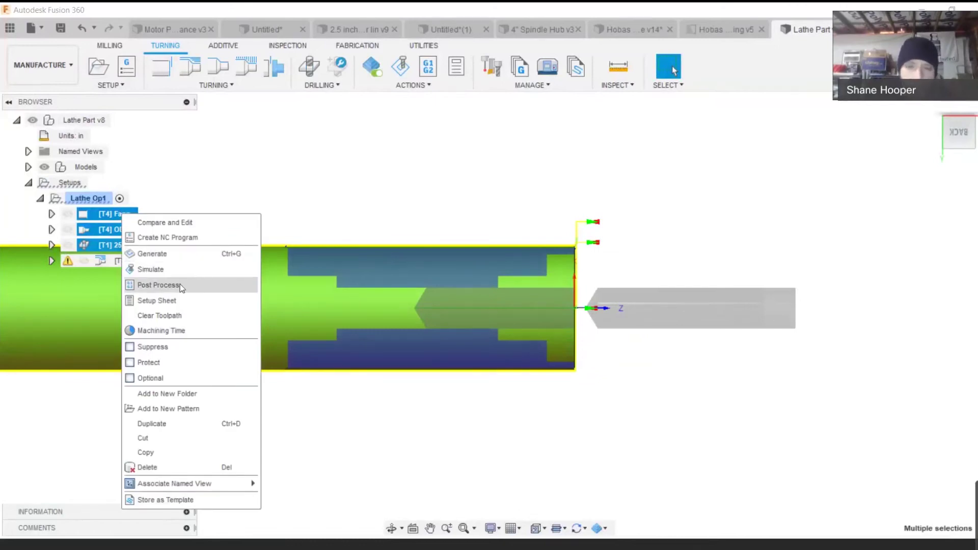
left_click(158, 285)
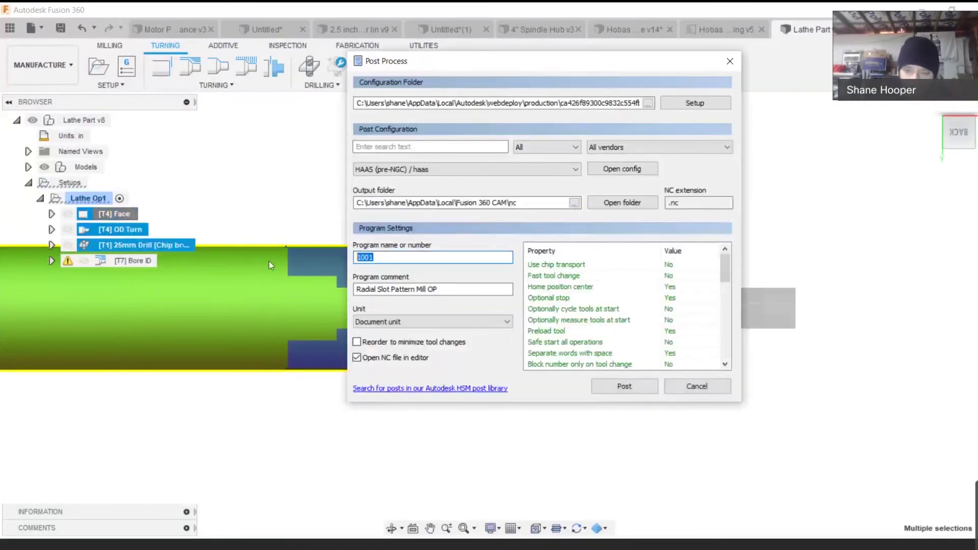
type("3333")
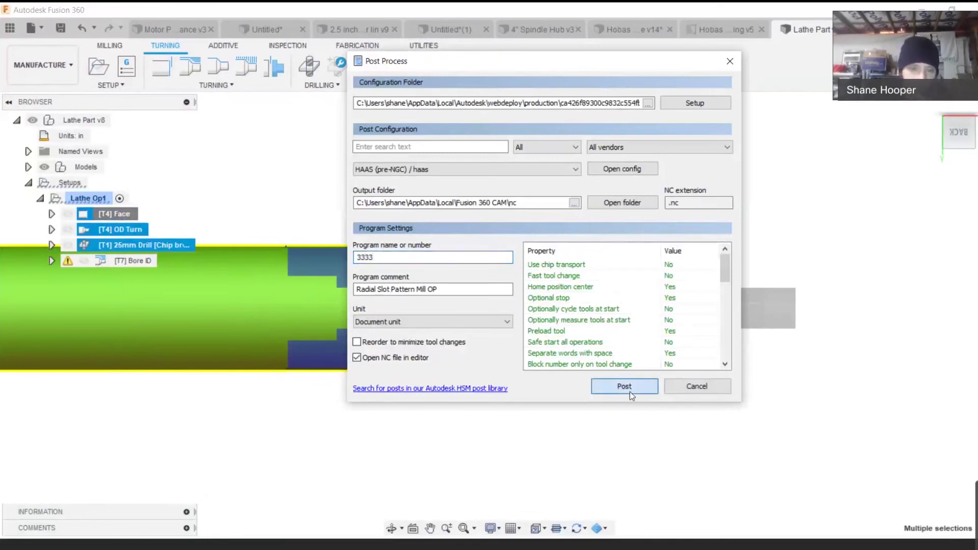
Look through the post configurations, keep HAAS (pre-NGC), and try to post the three operations to 3333.nc
left_click(530, 174)
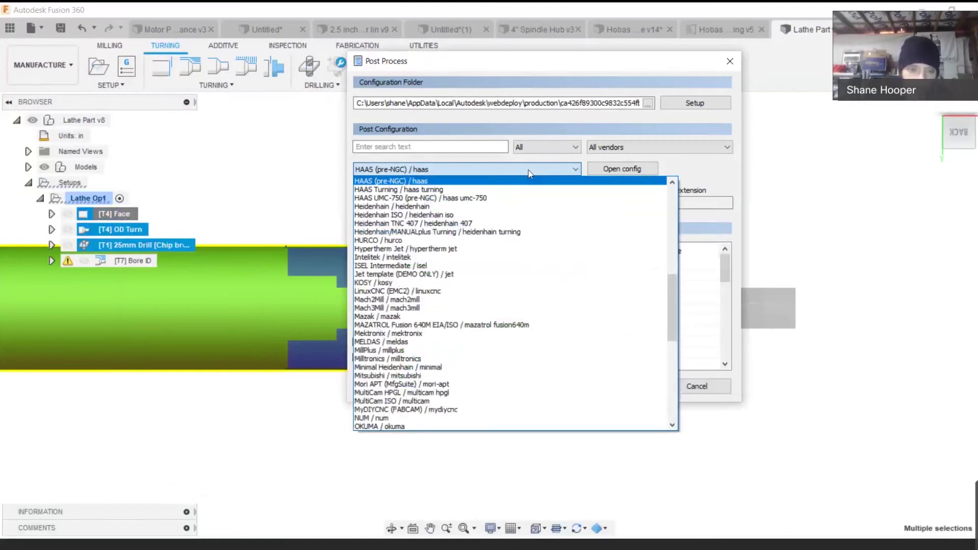
left_click(685, 164)
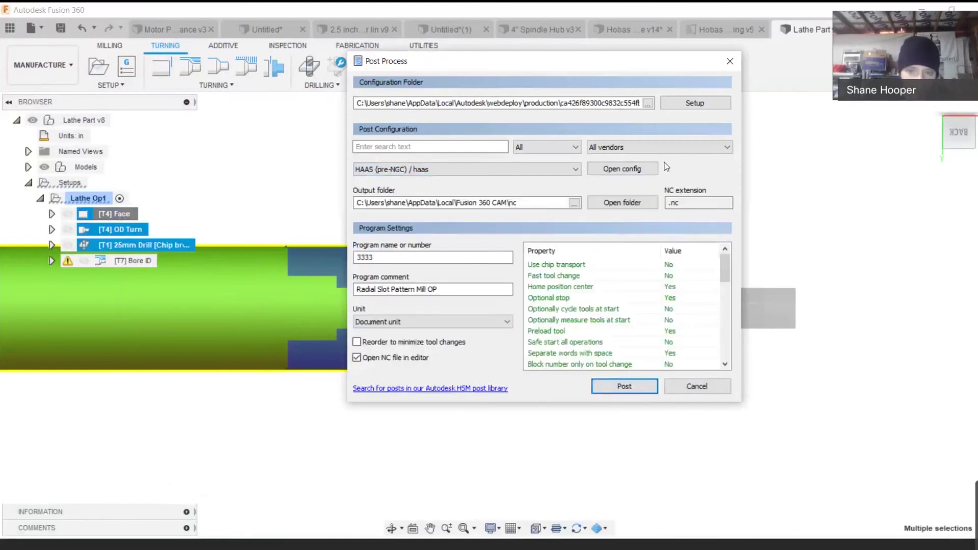
left_click(433, 174)
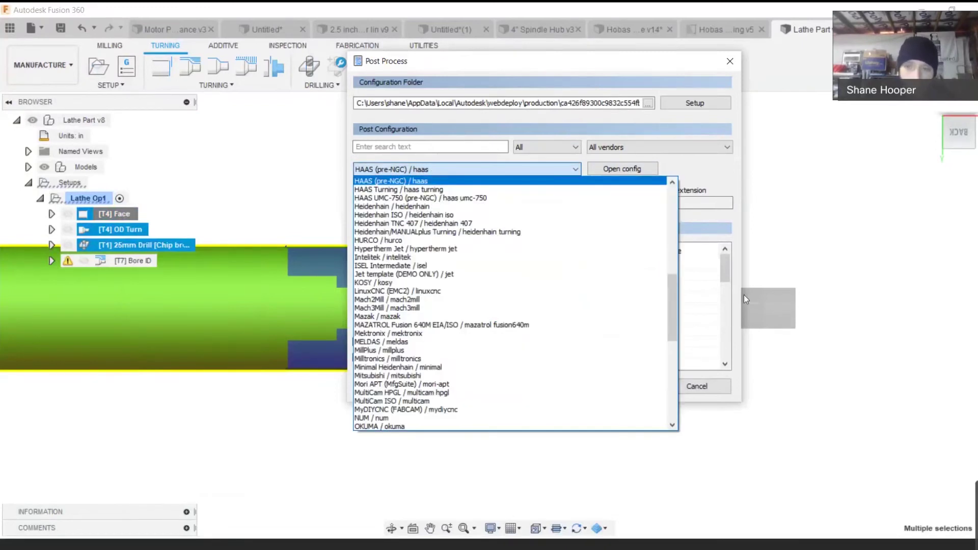
left_click(715, 173)
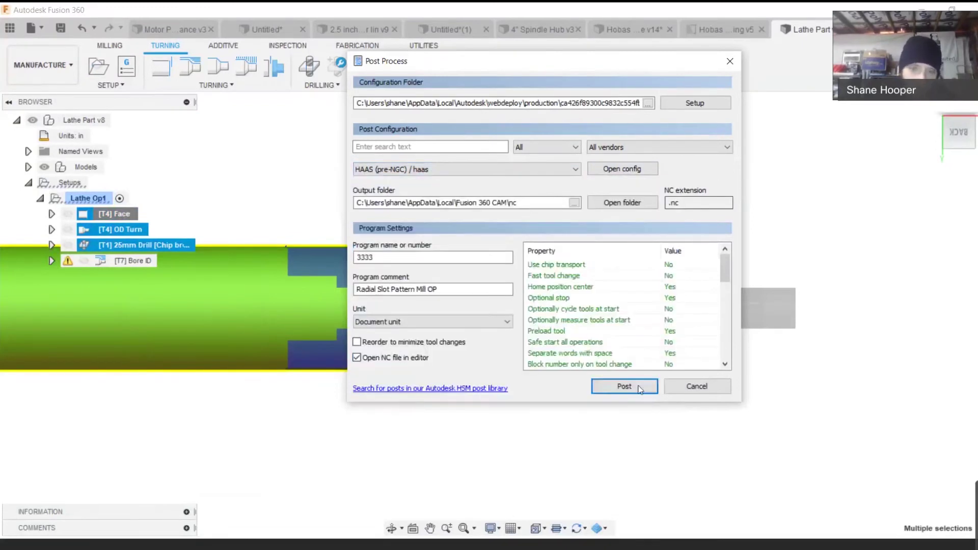
left_click(624, 387)
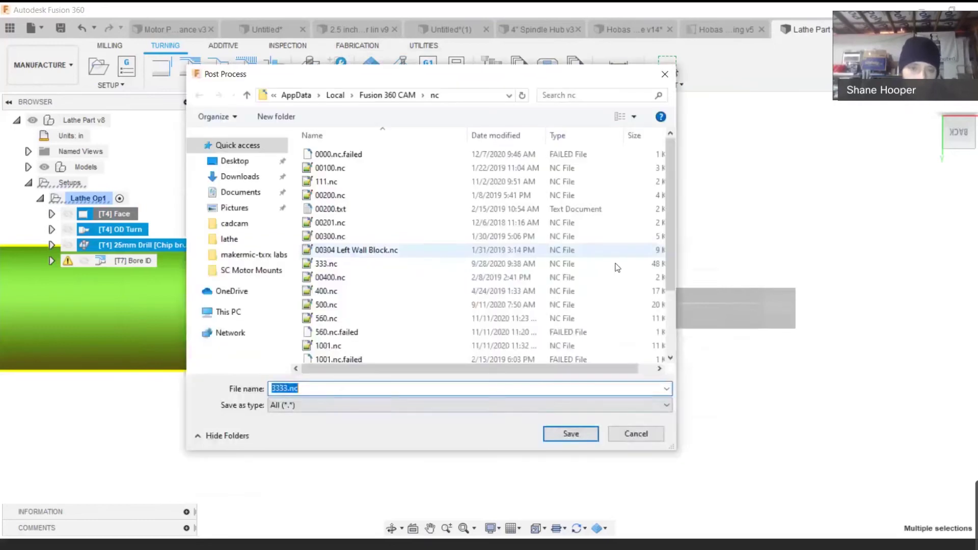
left_click(585, 433)
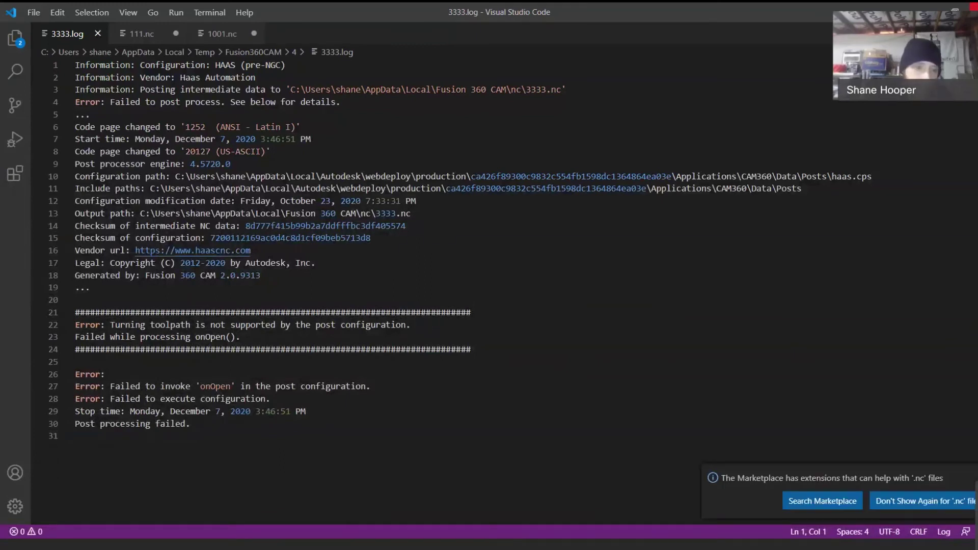
Switch to Fusion 360 and set up post processing of the Lathe Op1 setup with the HAAS Turning / haas turning configuration
key("alt+Tab")
left_click(96, 198)
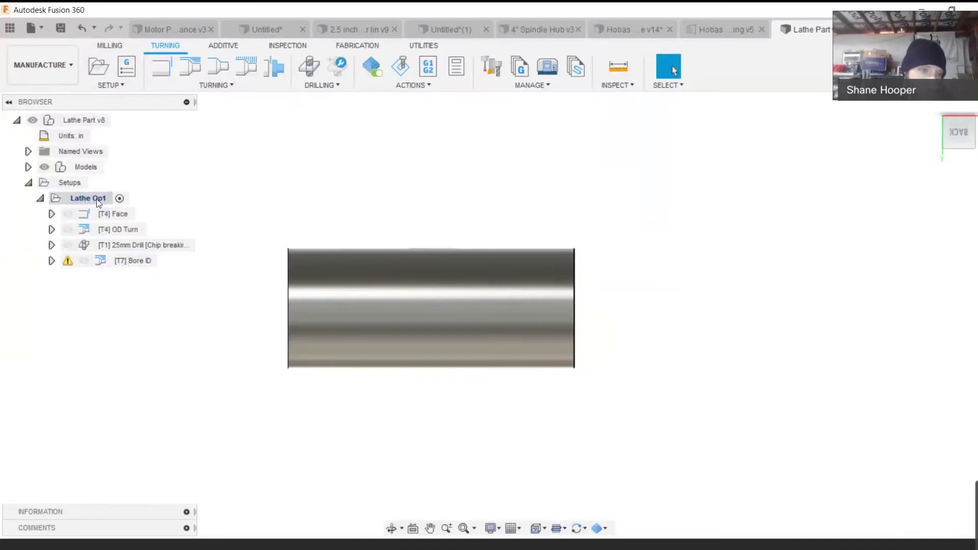
right_click(97, 199)
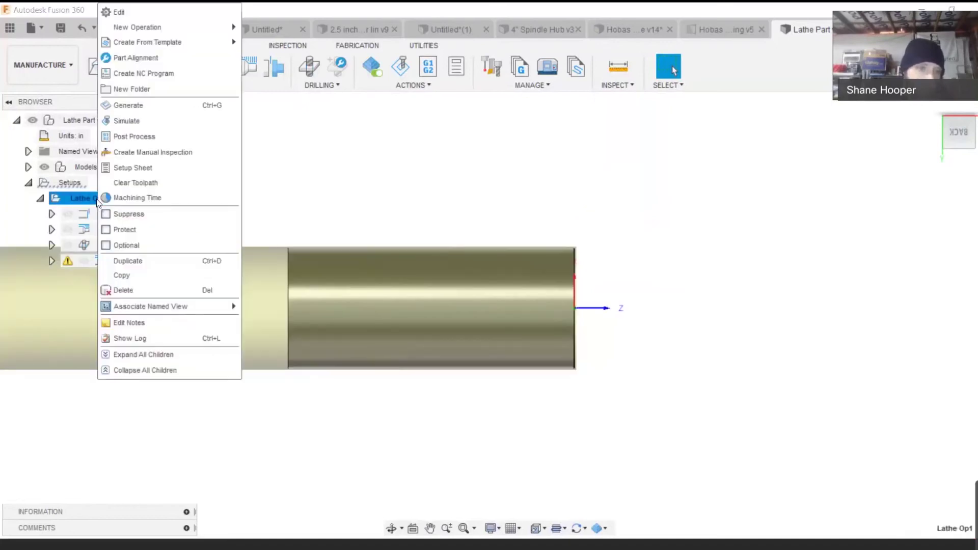
left_click(133, 136)
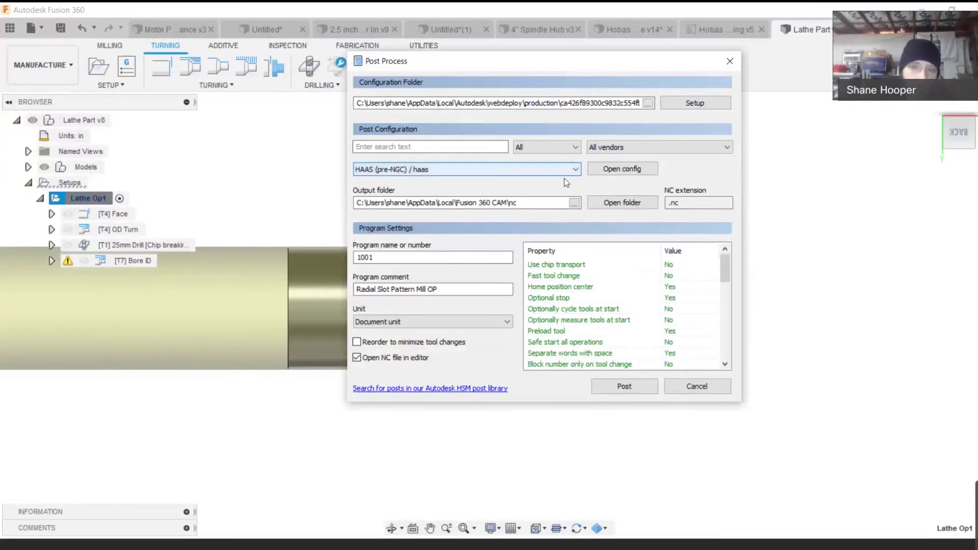
left_click(533, 173)
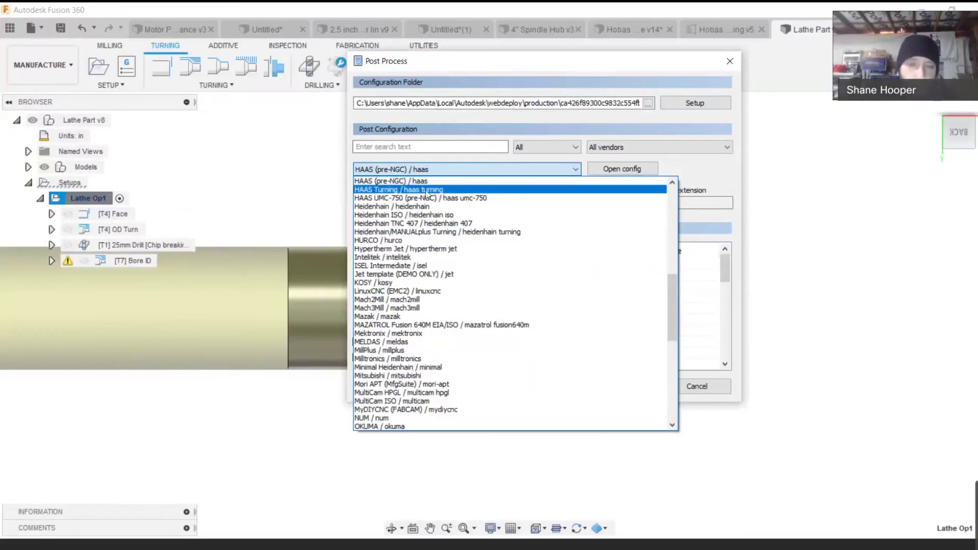
left_click(390, 190)
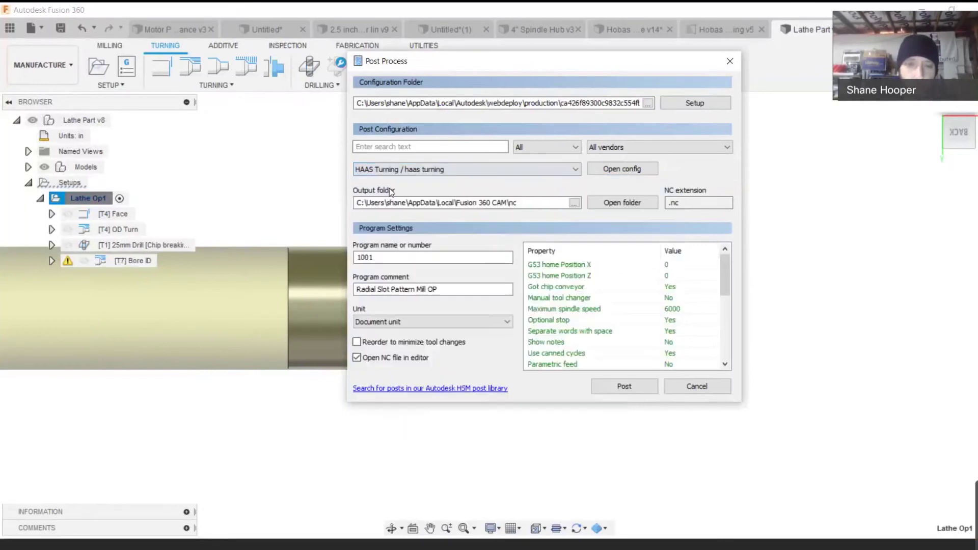
Post the lathe program as 1001.nc in the nc folder, replacing the existing file
left_click(625, 387)
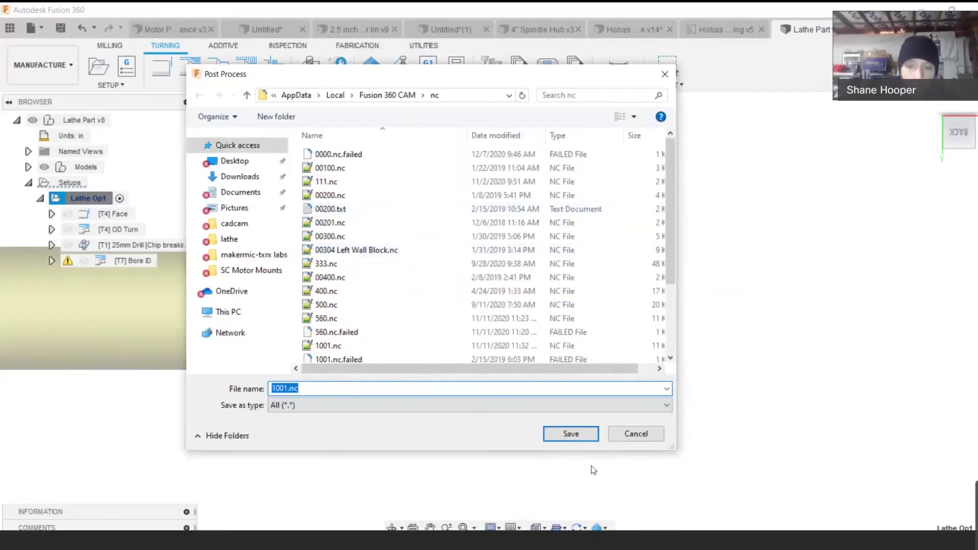
left_click(592, 437)
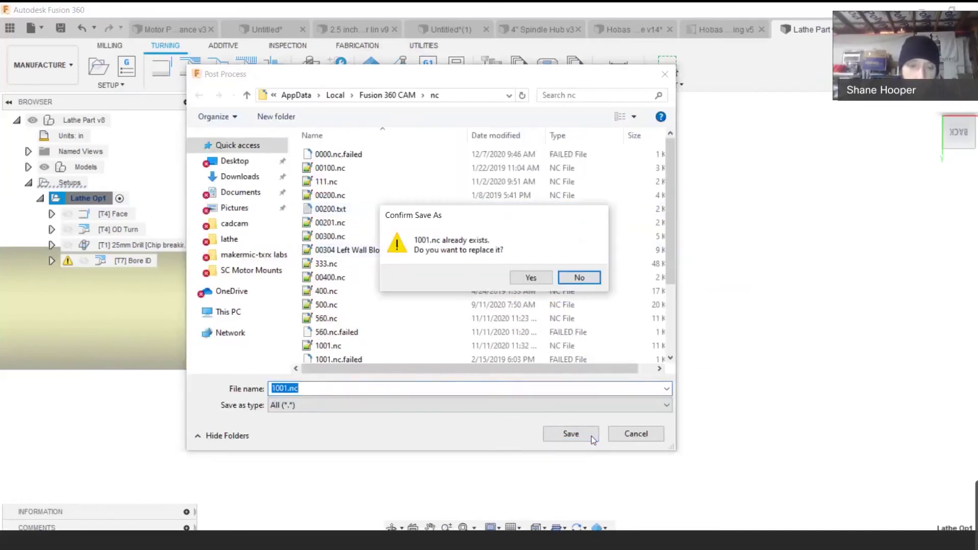
left_click(529, 277)
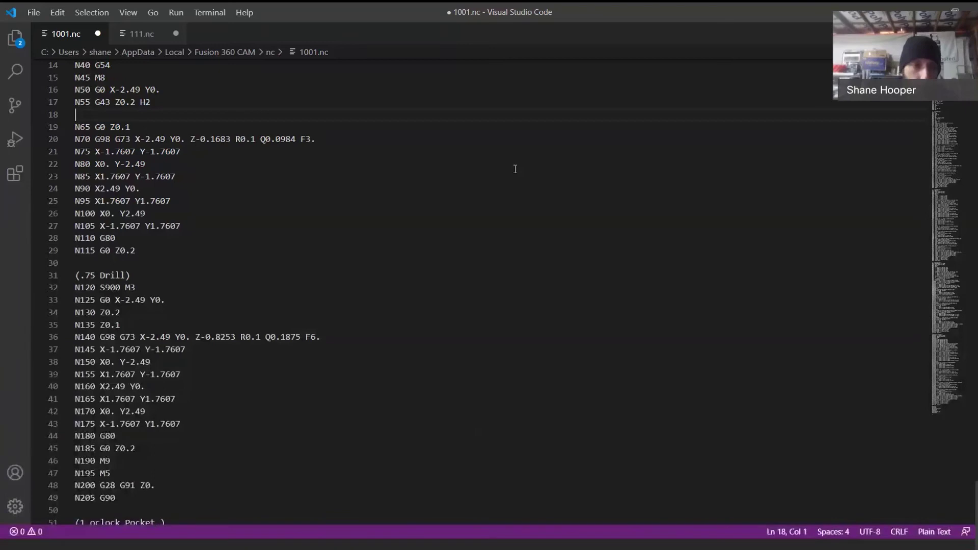
Examine the code of 1001.nc in the editor, from the program header through the drilling operations
scroll(458, 255, "up", 4)
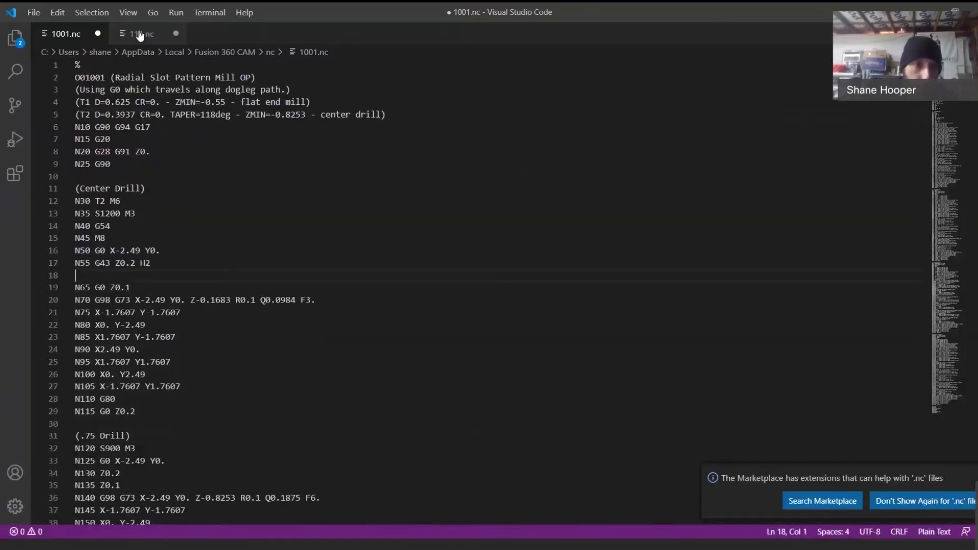
scroll(356, 255, "down", 13)
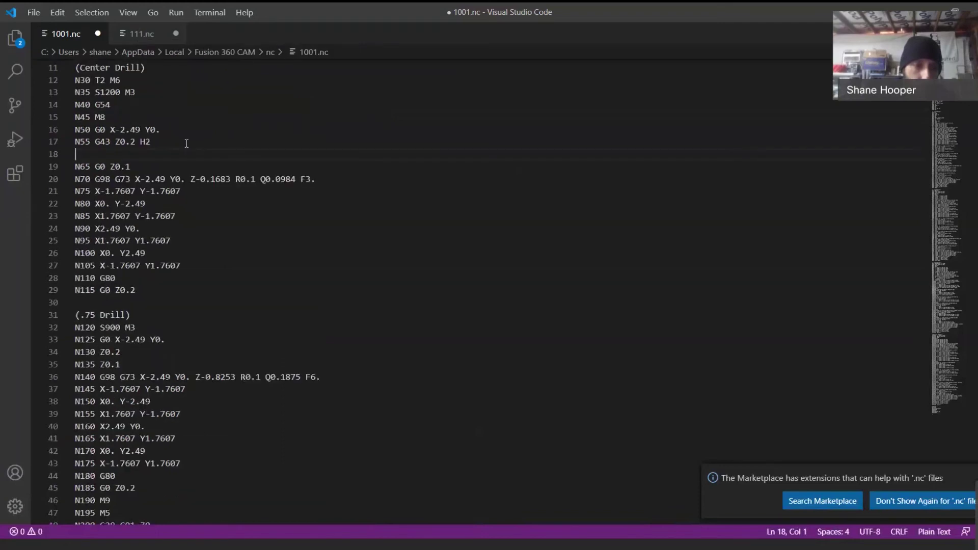
scroll(356, 255, "up", 5)
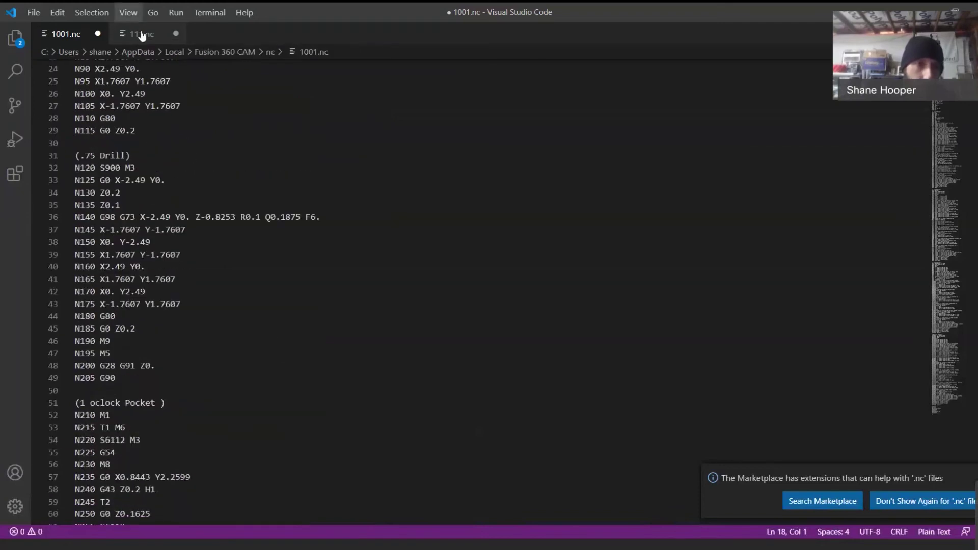
Review the whole 111.nc program, from the facing and OD turning operations to the drilling and tapping sections
left_click(138, 33)
scroll(273, 171, "up", 7)
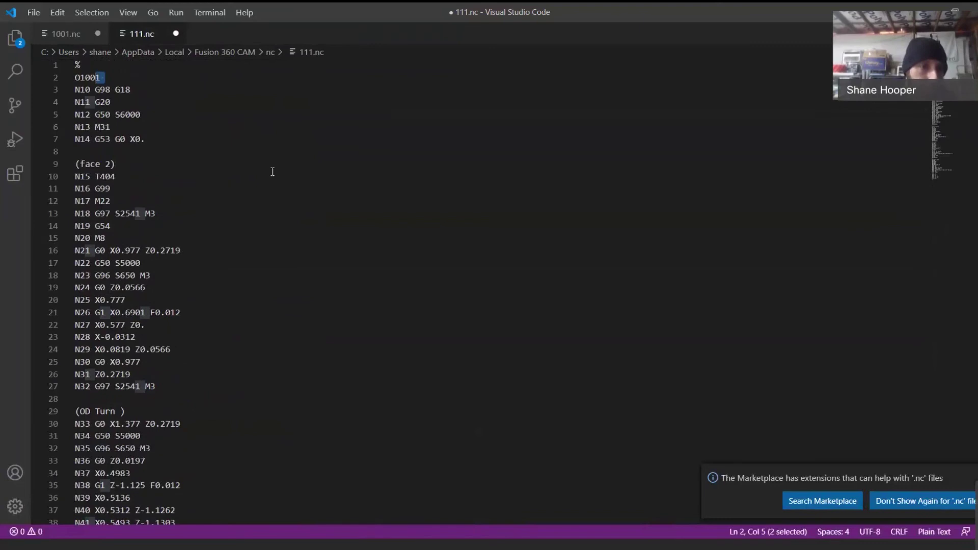
scroll(272, 172, "down", 3)
scroll(270, 178, "down", 13)
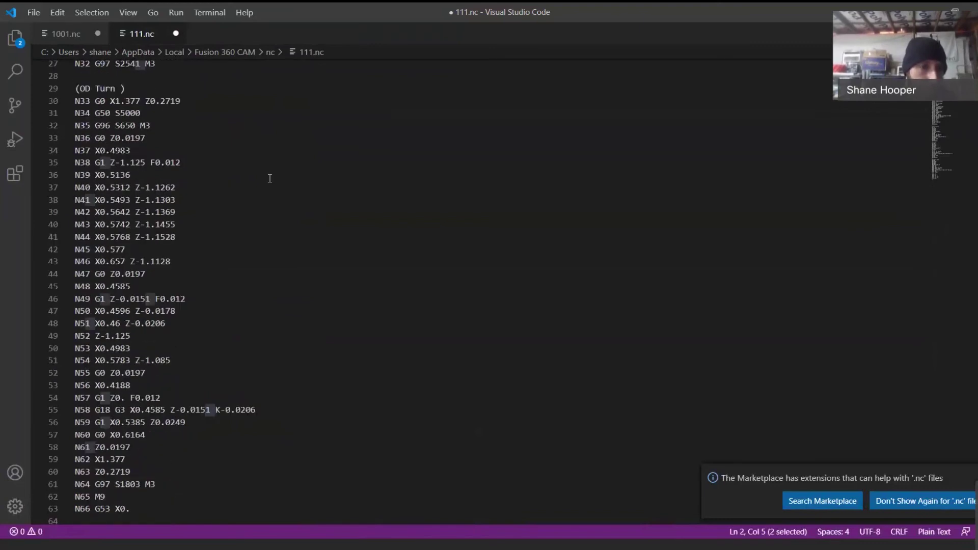
scroll(269, 179, "down", 8)
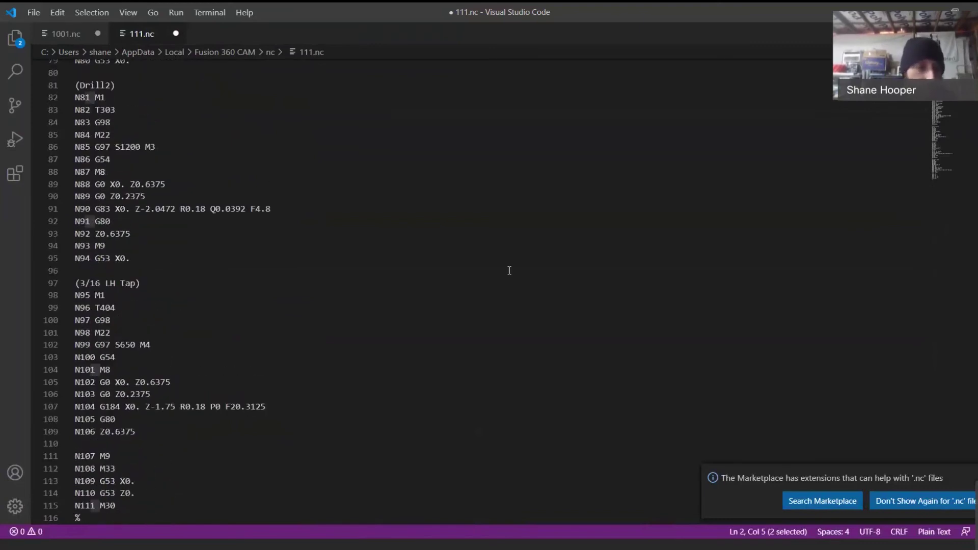
scroll(509, 270, "up", 6)
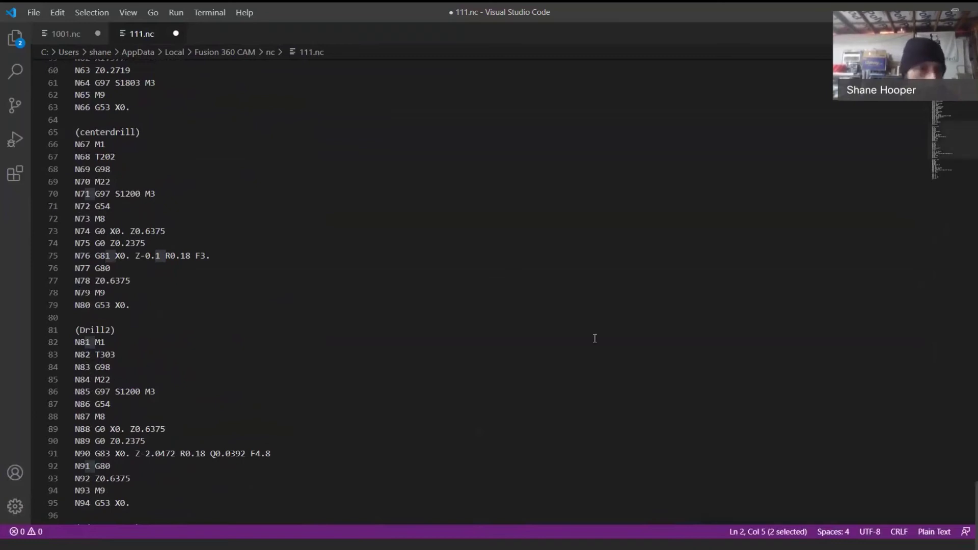
scroll(149, 310, "down", 6)
scroll(149, 310, "down", 4)
scroll(145, 295, "up", 4)
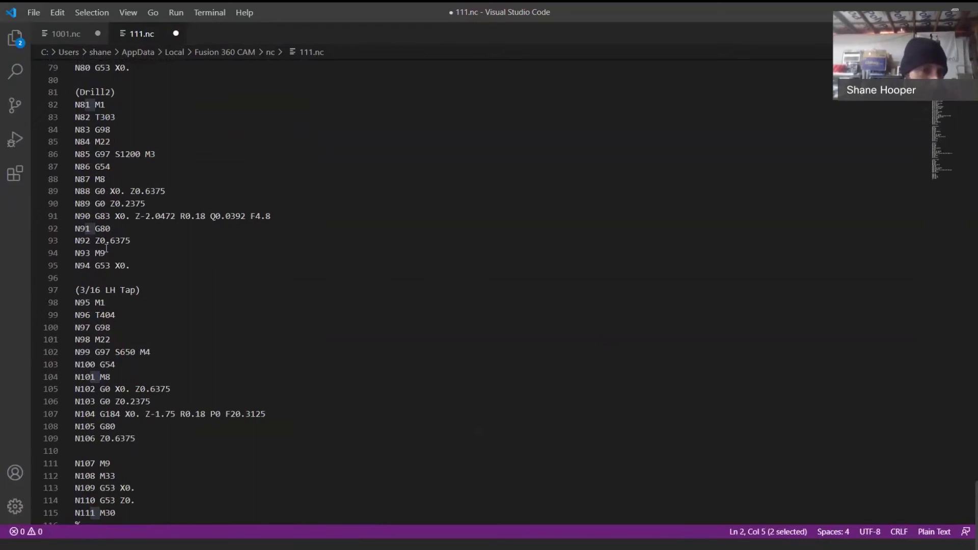
scroll(138, 263, "up", 10)
scroll(137, 263, "up", 16)
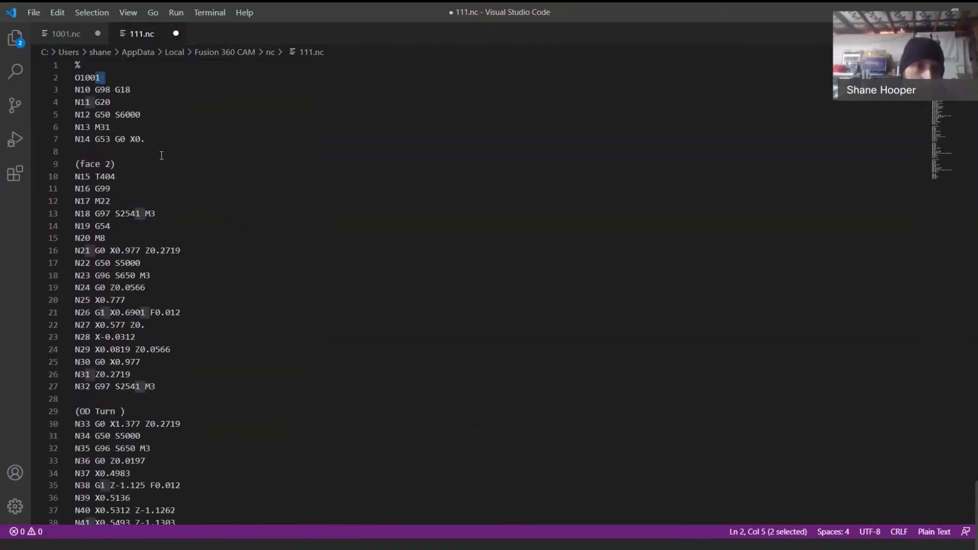
Return to 1001.nc and check its "1 oclock Pocket" section and the program comment in its header
left_click(85, 40)
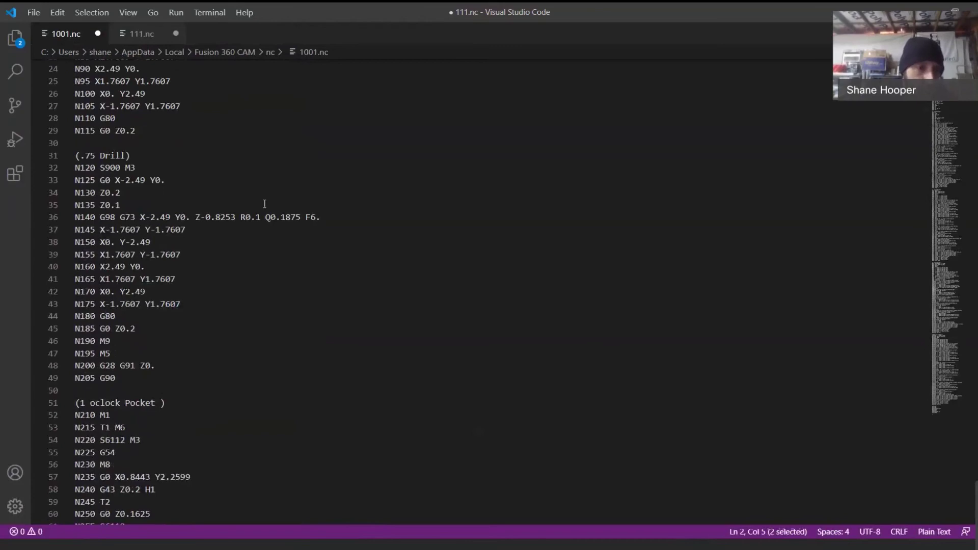
scroll(254, 214, "down", 9)
scroll(69, 243, "up", 4)
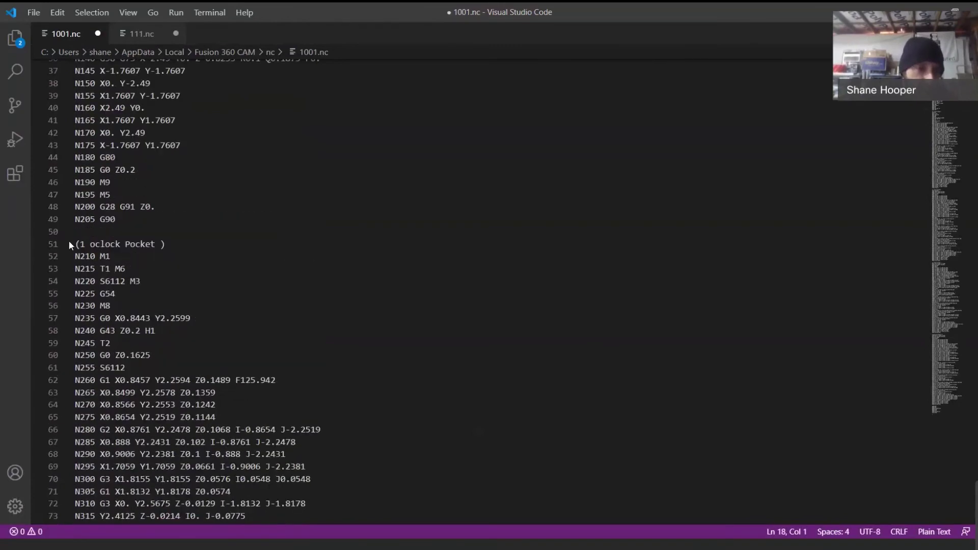
left_click_drag(80, 244, 150, 244)
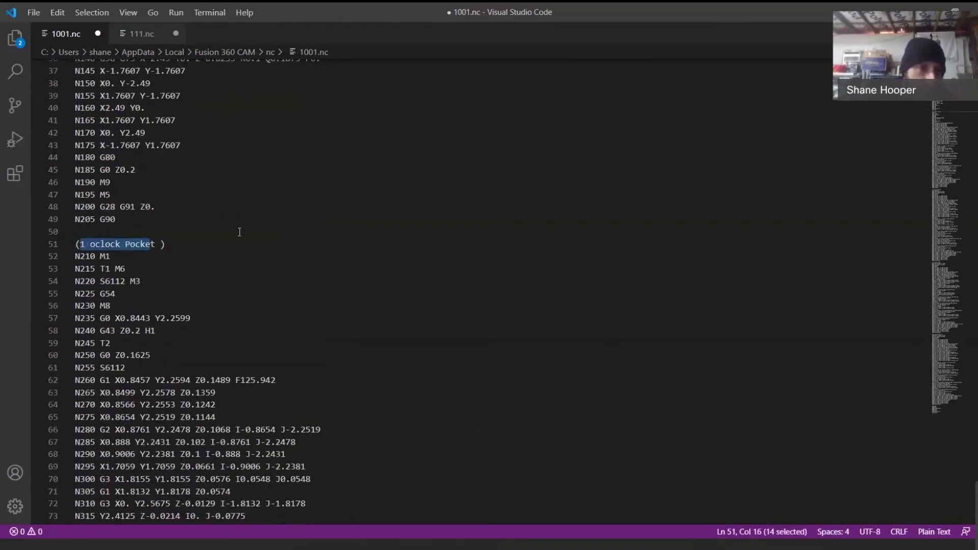
scroll(240, 231, "up", 12)
left_click_drag(115, 77, 246, 79)
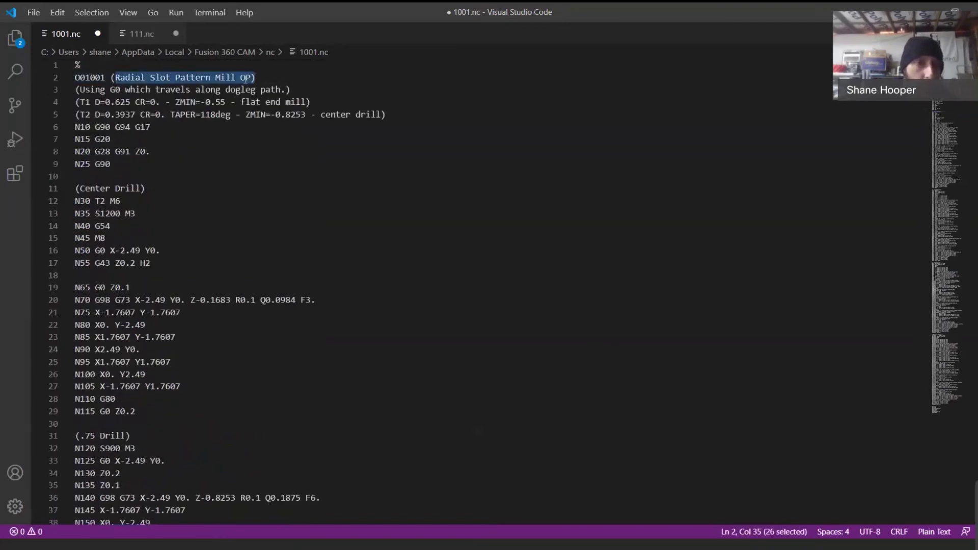
Close 1001.nc and 111.nc in the editor without saving their changes
left_click(99, 35)
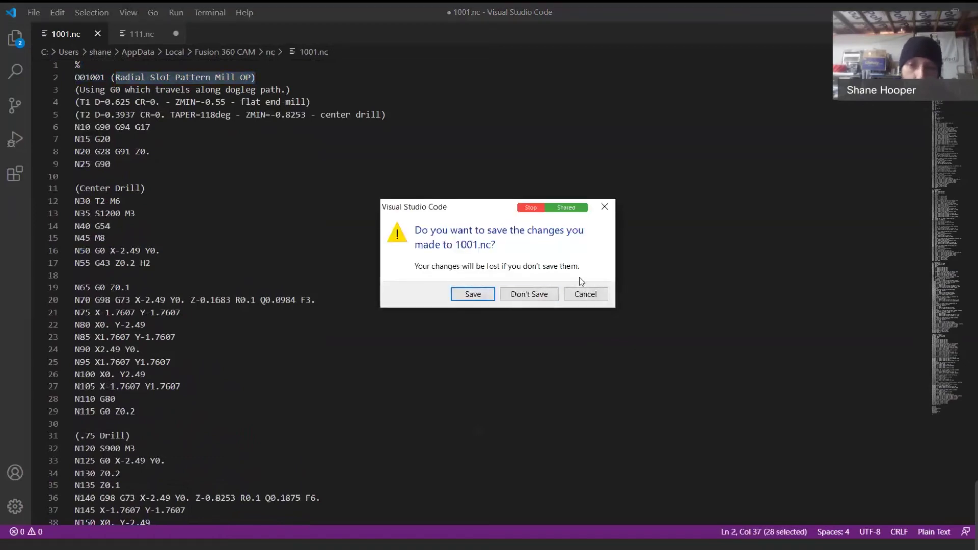
left_click(530, 296)
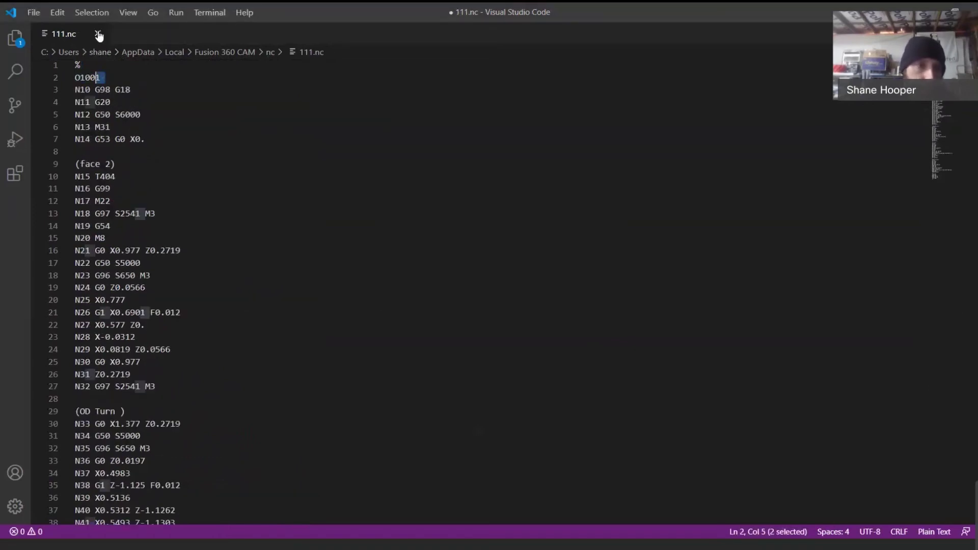
left_click(98, 34)
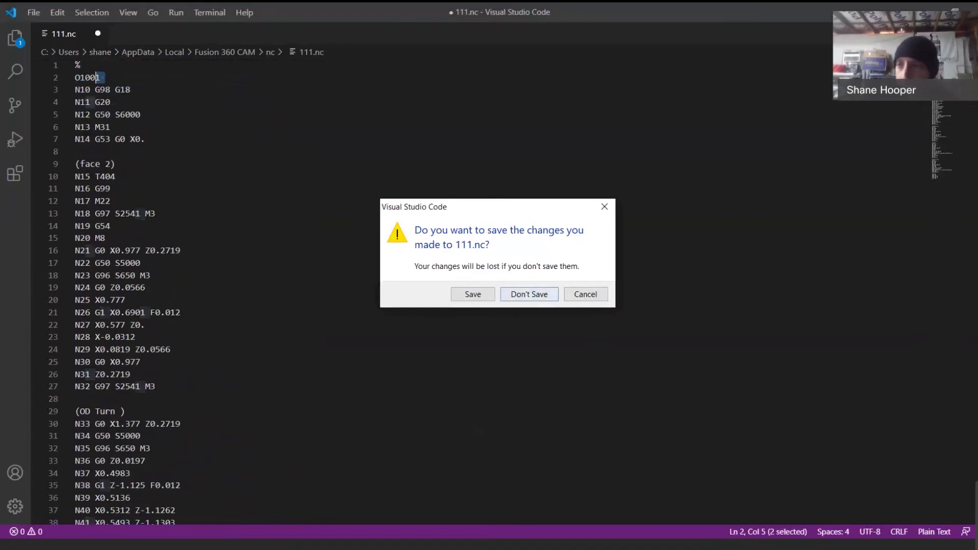
left_click(529, 295)
Switch back to Fusion 360, reopen post processing for Lathe Op1 and set the program comment to "Lathe Program"
key("alt+Tab")
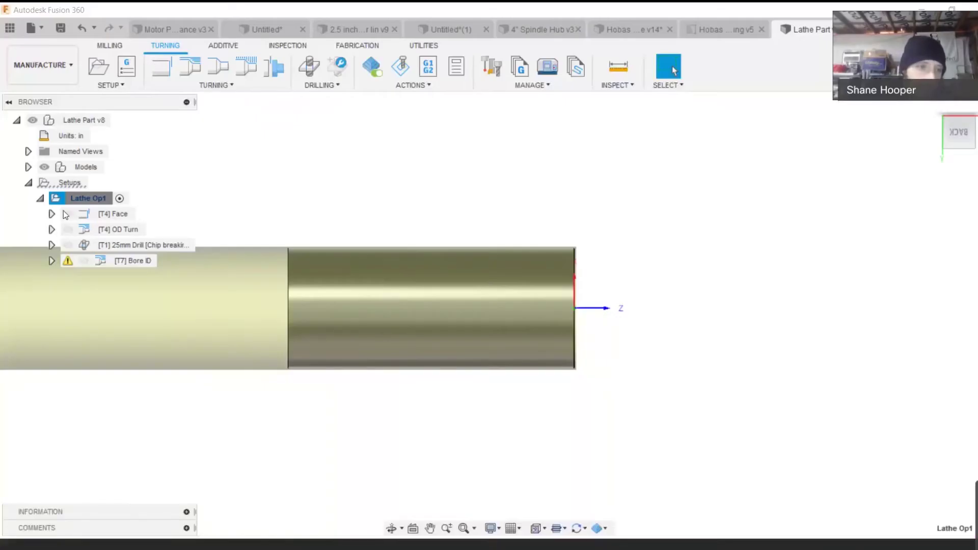
right_click(70, 198)
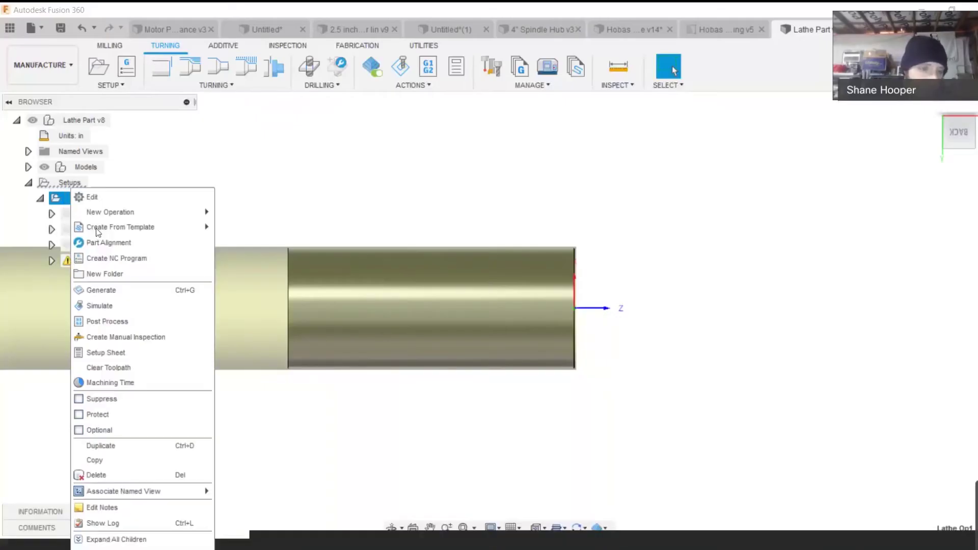
left_click(196, 321)
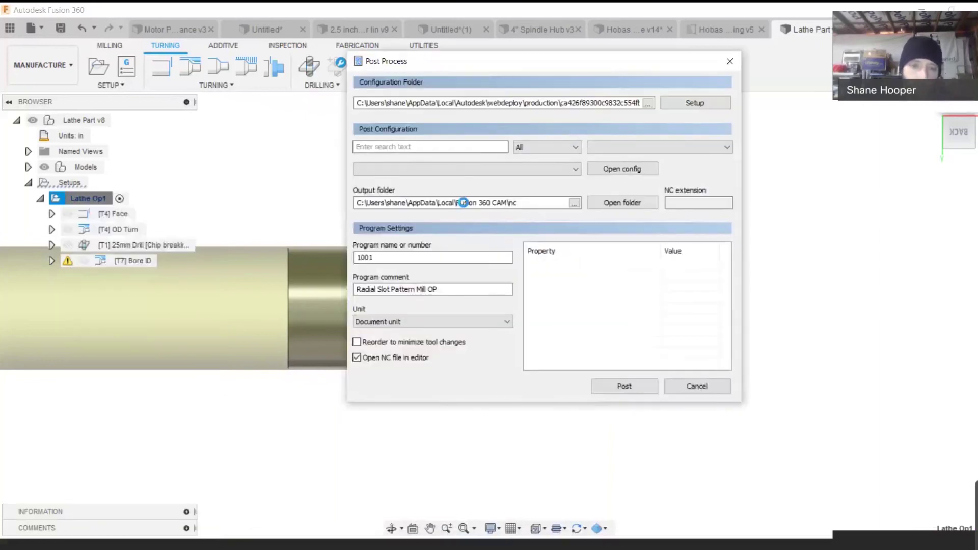
left_click(417, 257)
left_click_drag(351, 257, 377, 257)
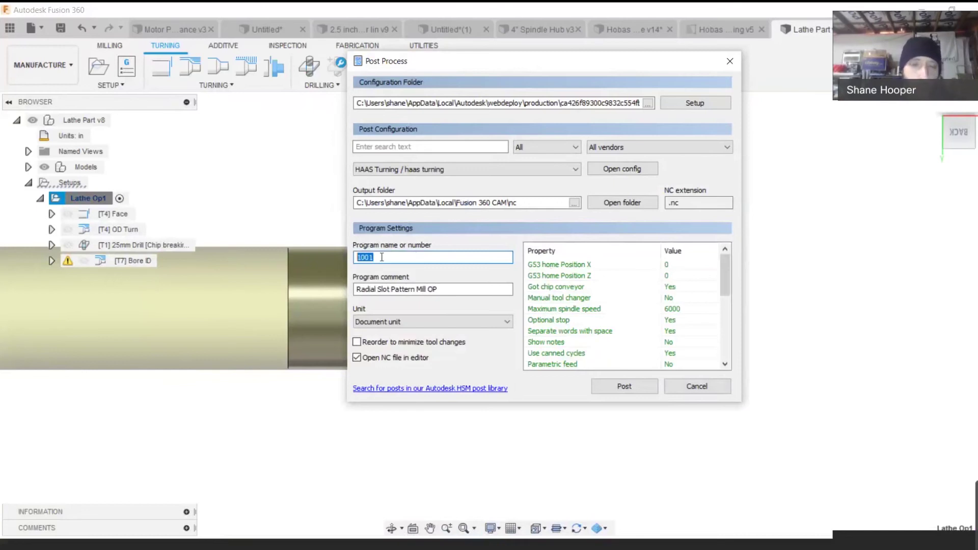
left_click(447, 291)
key("ctrl+a")
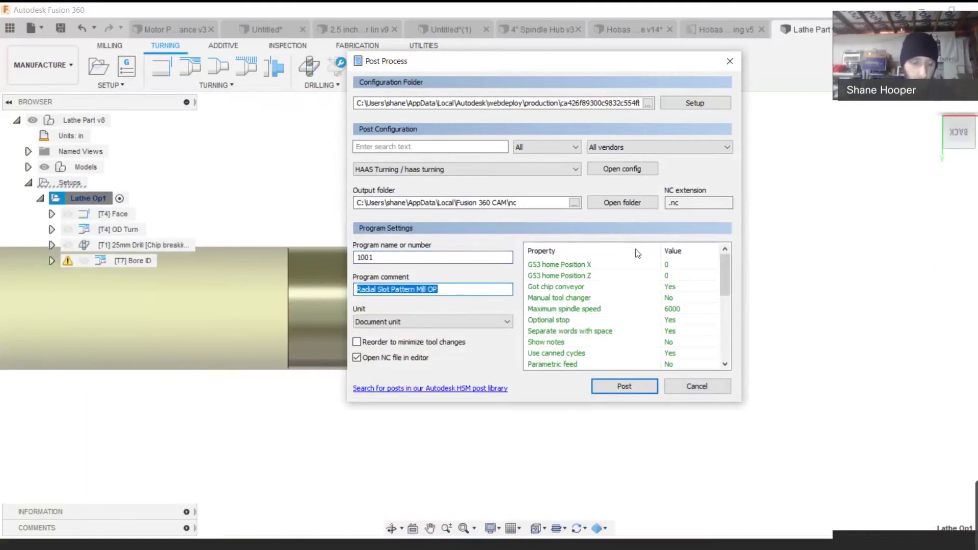
type("Lathe Program")
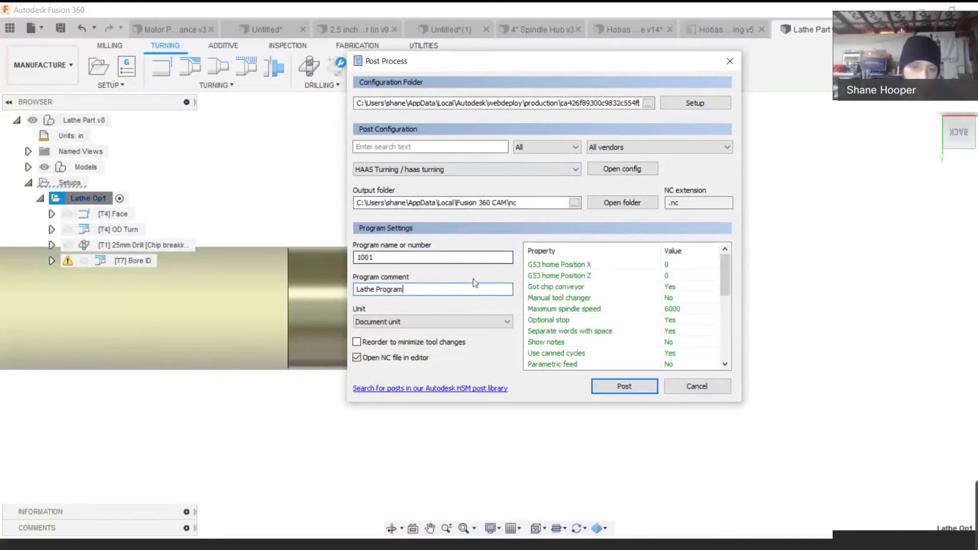
Start posting the program and delete the old files 111.nc and 00100.nc from the nc output folder
left_click(603, 390)
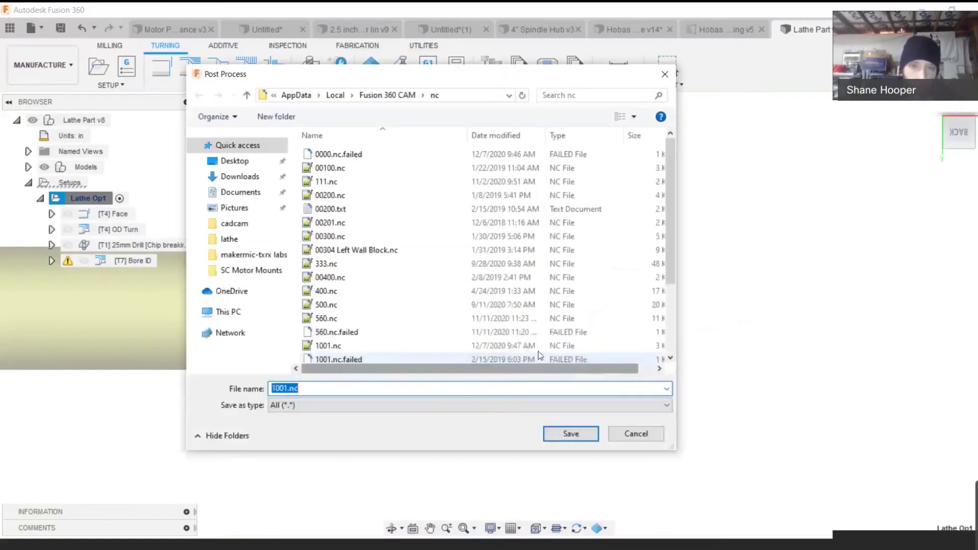
left_click_drag(469, 172, 439, 200)
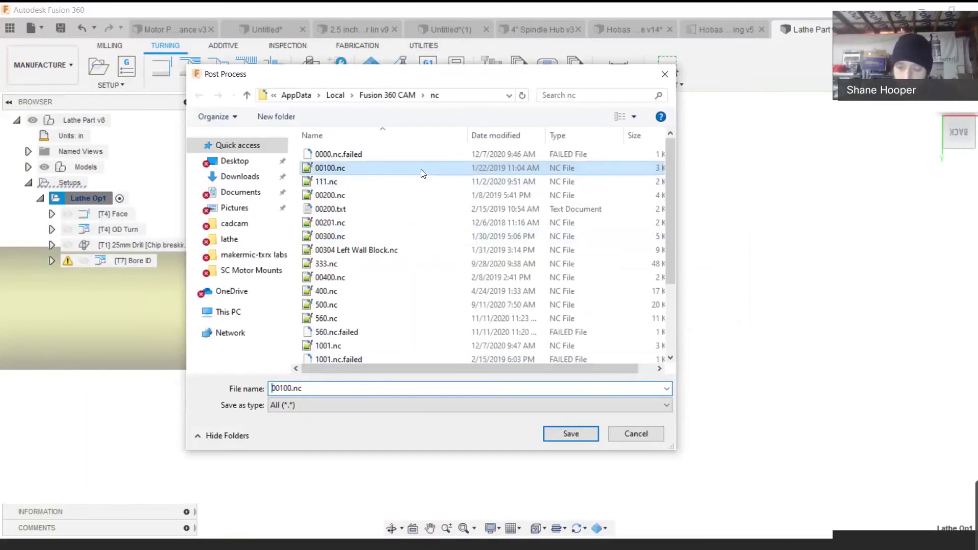
left_click(403, 178)
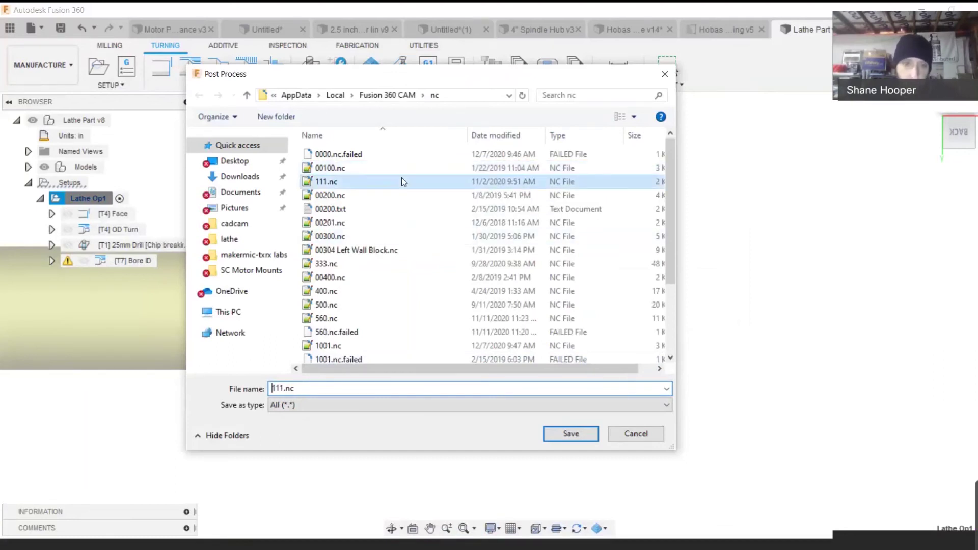
key("Delete")
left_click(405, 170)
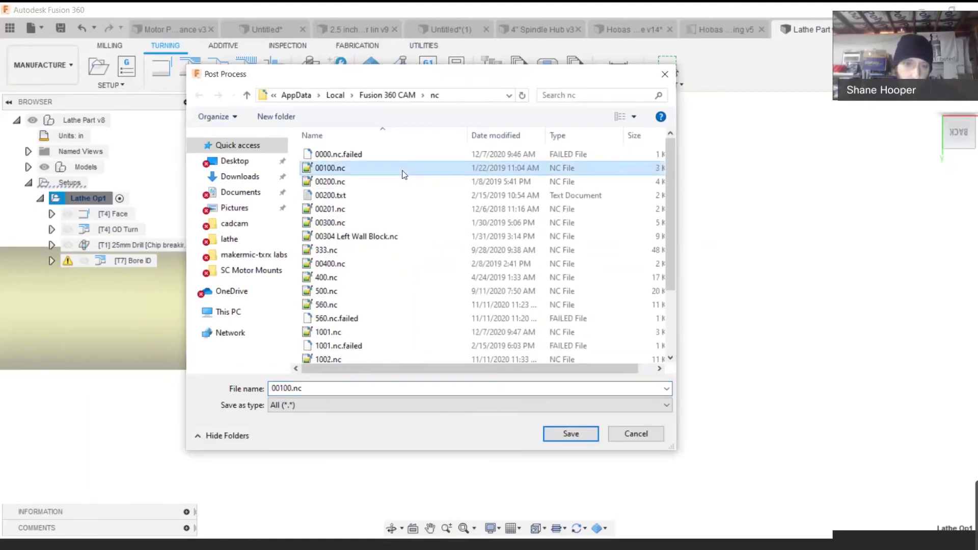
key("Delete")
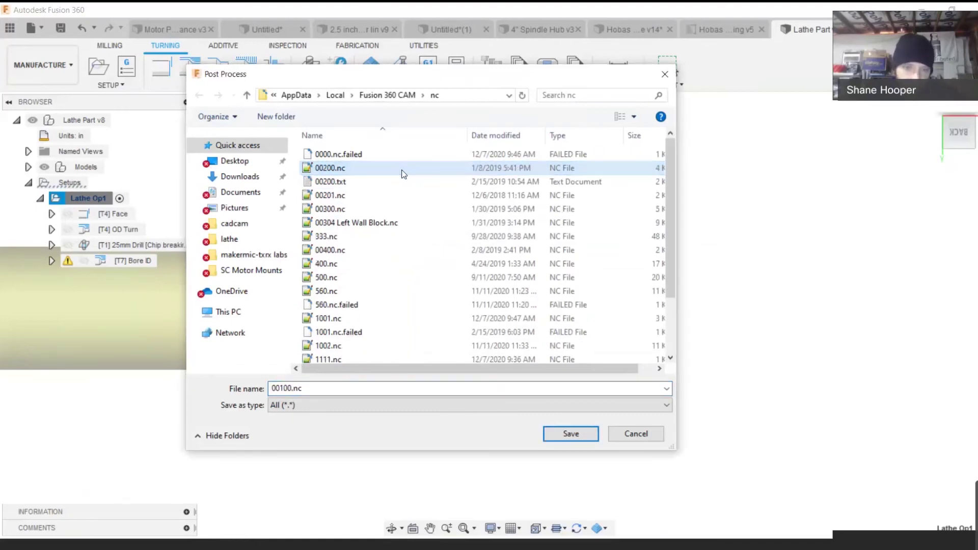
Delete the old files 00200.nc and 00200.txt from the nc output folder
left_click(403, 174)
key("Delete")
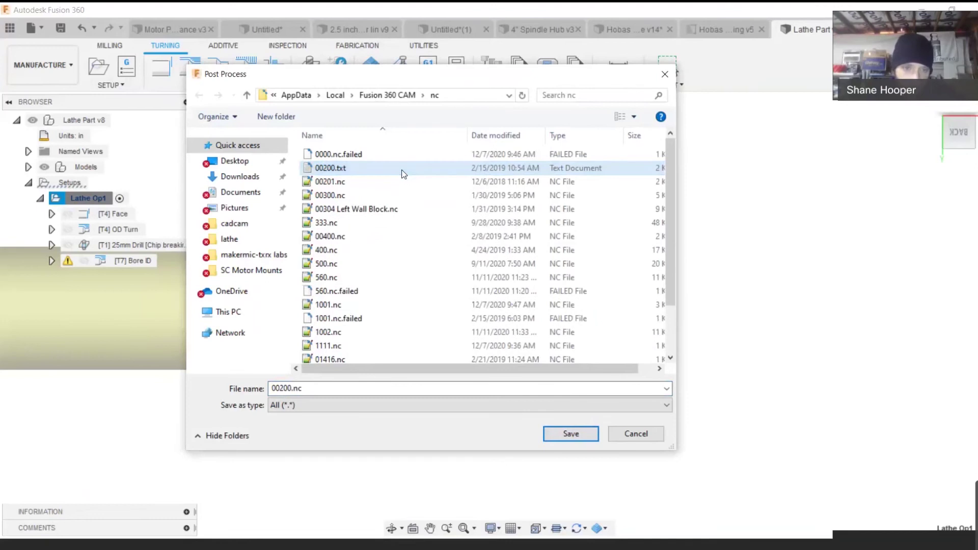
left_click(403, 170)
key("Delete")
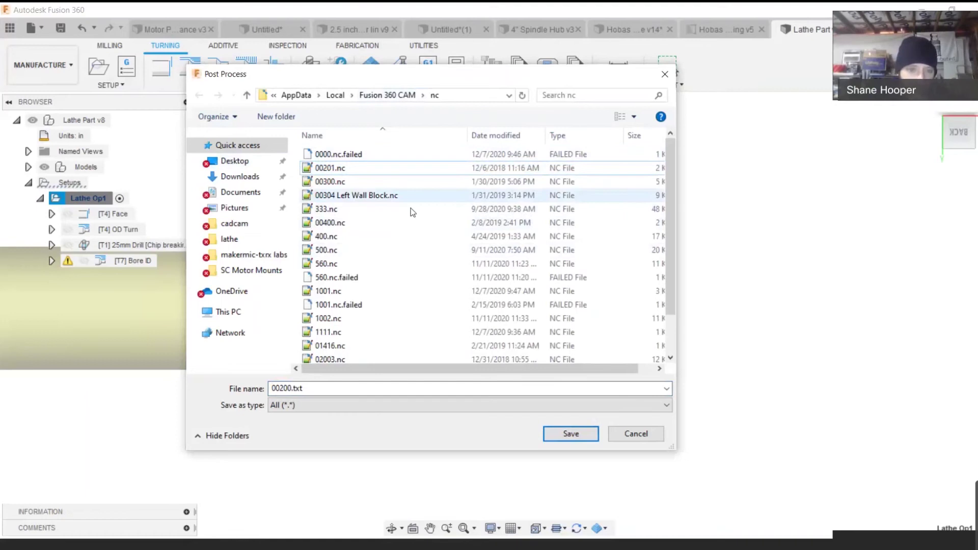
Delete 0000.nc.failed, 00201.nc, 00300.nc and 00304 Left Wall Block.nc from the nc output folder
scroll(387, 258, "down", 1)
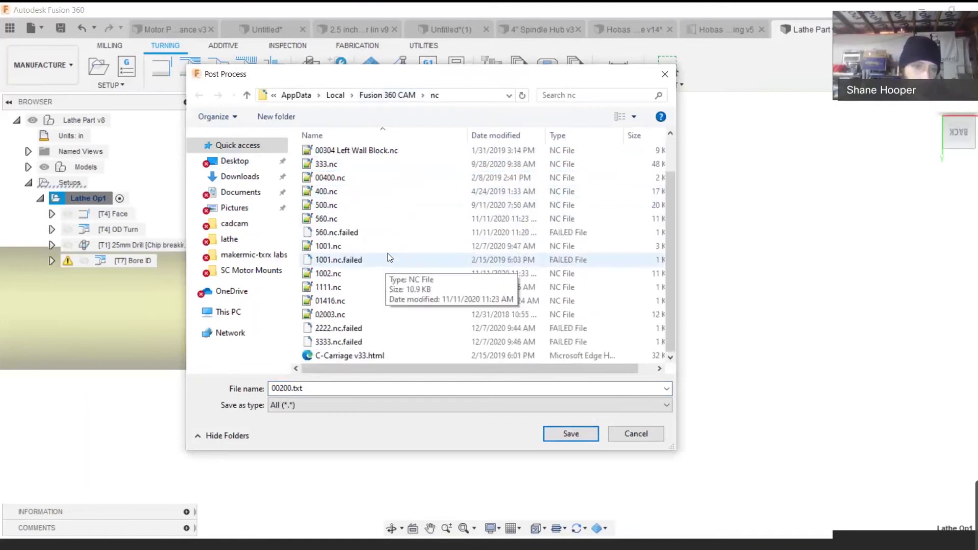
scroll(387, 257, "up", 1)
left_click(352, 155)
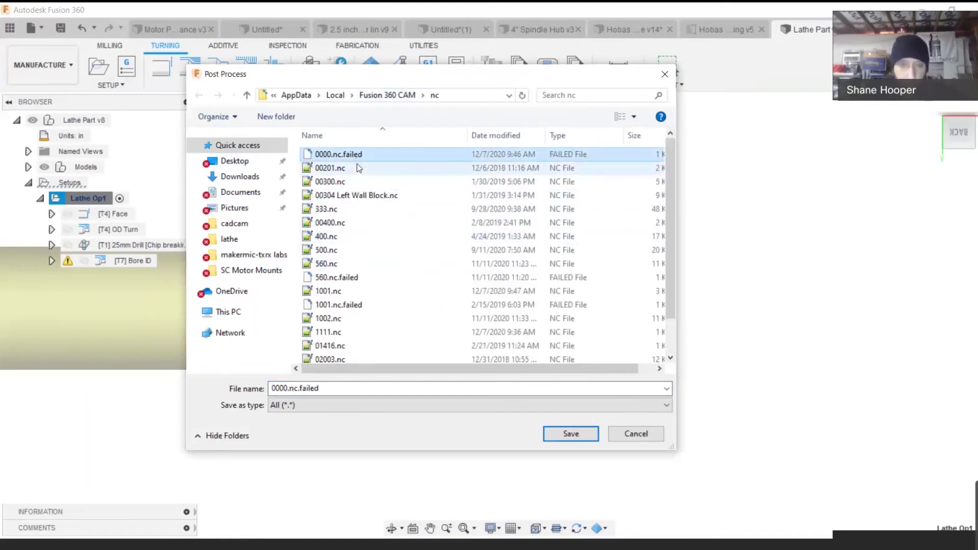
key("Delete")
key("Delete")
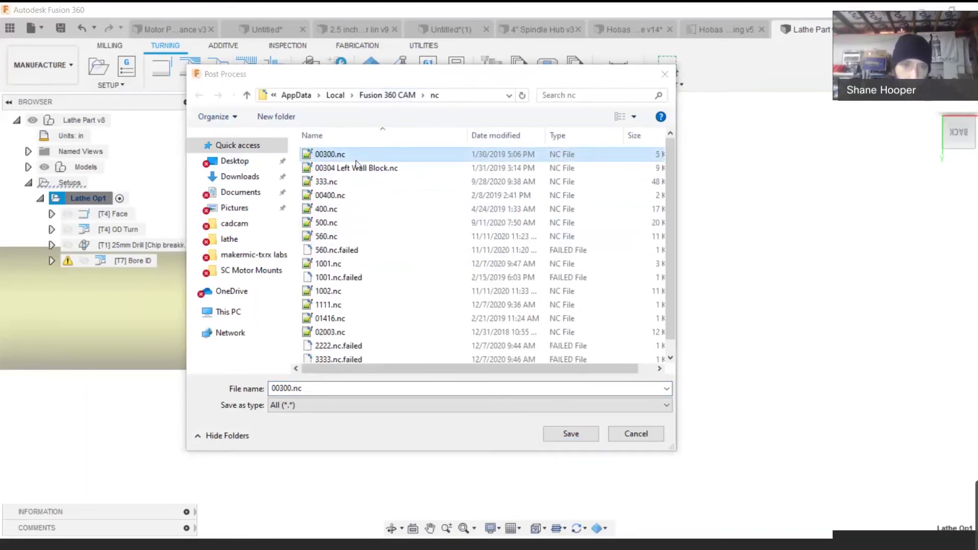
key("Delete")
key("Delete")
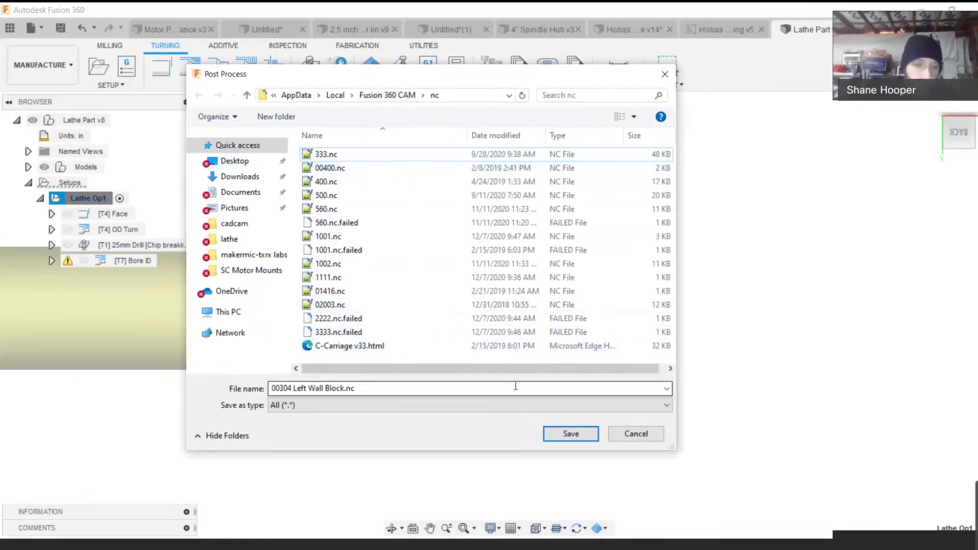
Delete 333.nc, 00400.nc and 1111.nc from the nc output folder
left_click(385, 156)
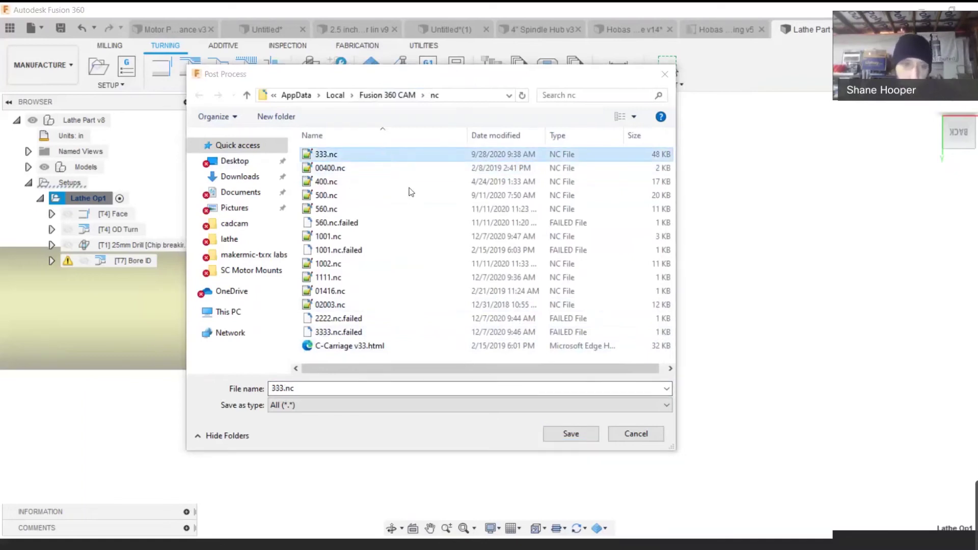
key("Delete")
left_click(395, 154)
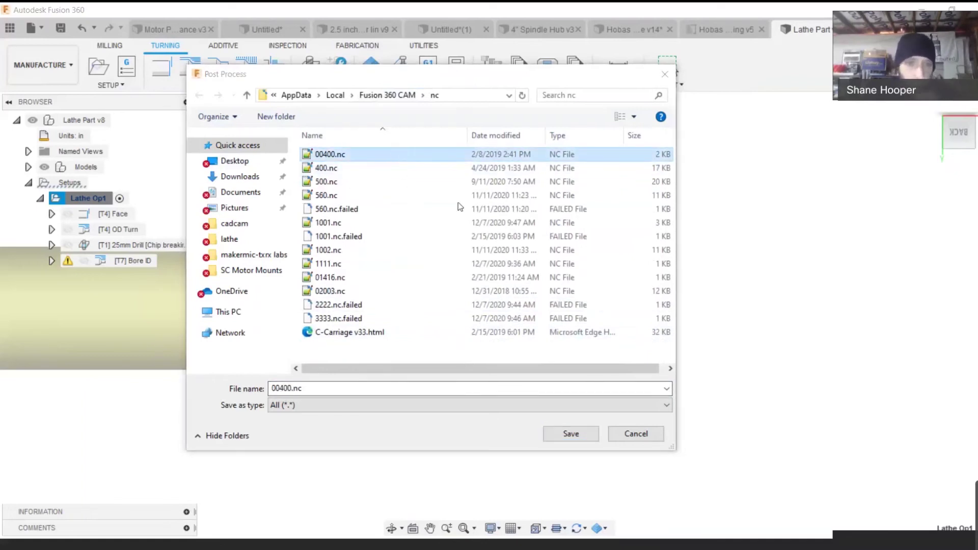
key("Delete")
left_click(399, 252)
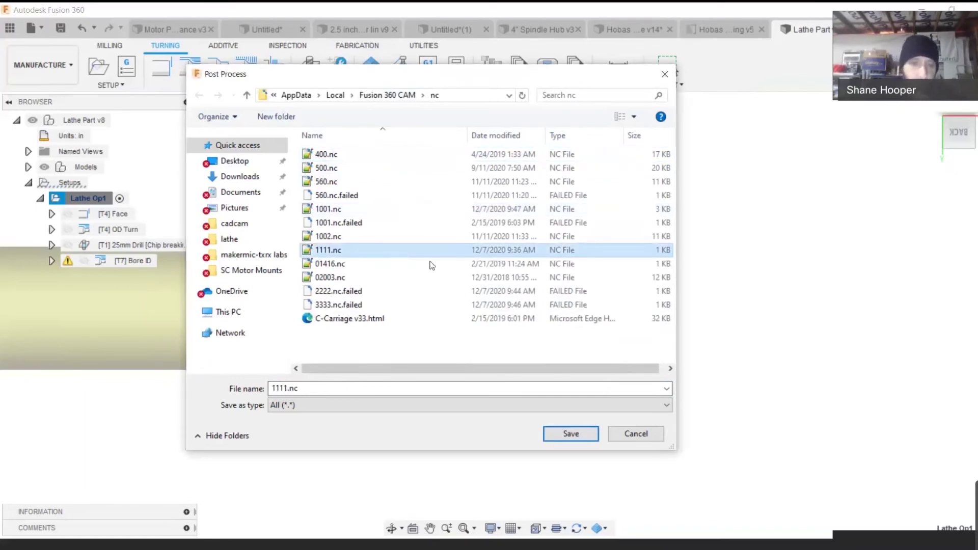
key("Delete")
Name the output file "o1111 Lathe Program" and save the posted program
left_click_drag(386, 386, 265, 390)
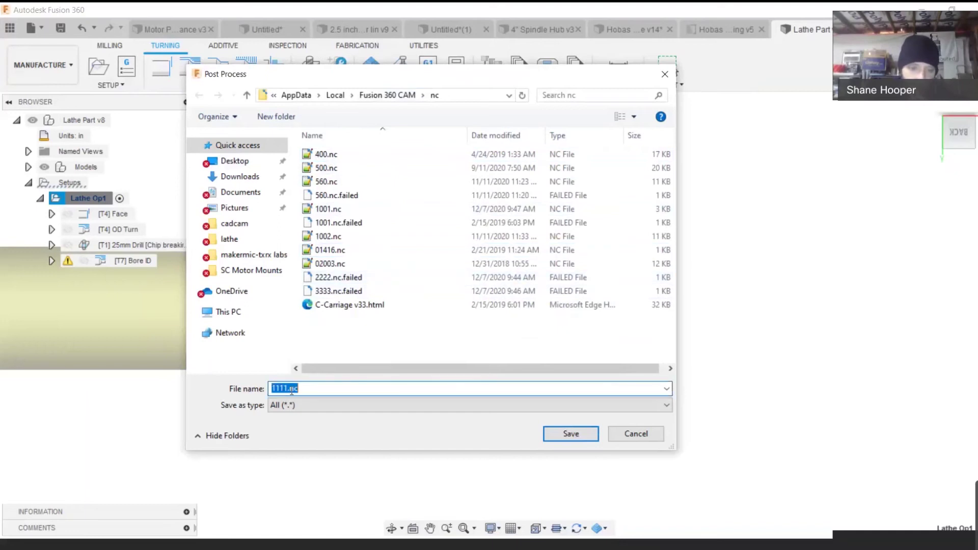
type("1111")
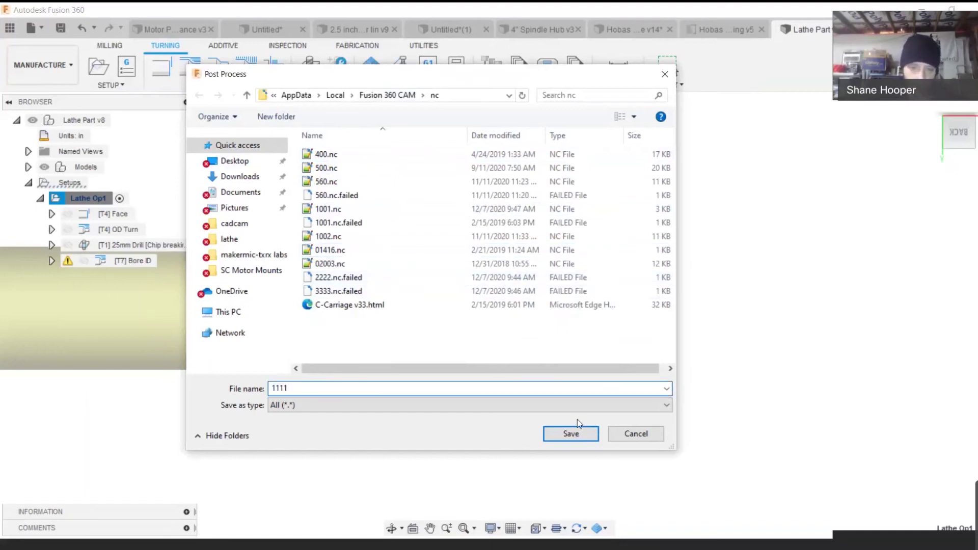
left_click(271, 388)
type("o")
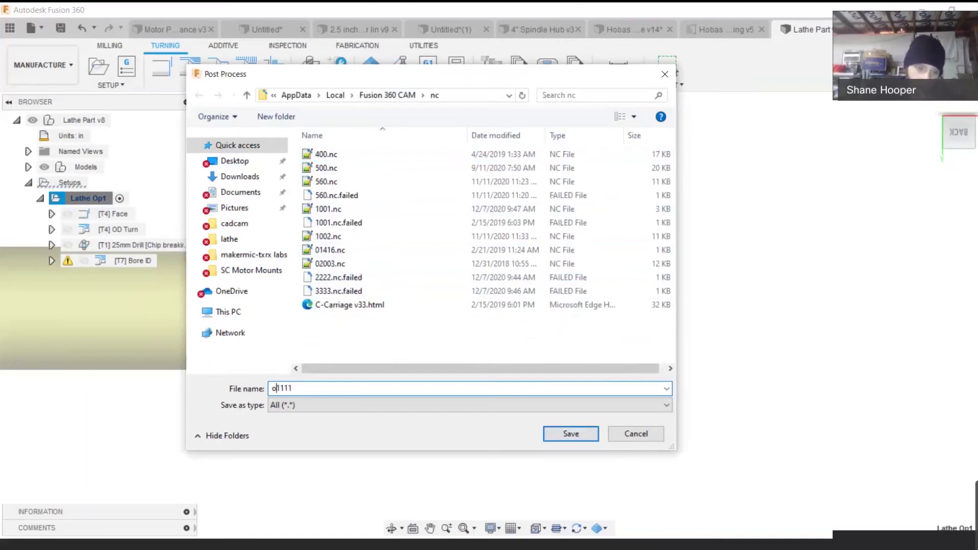
left_click(303, 391)
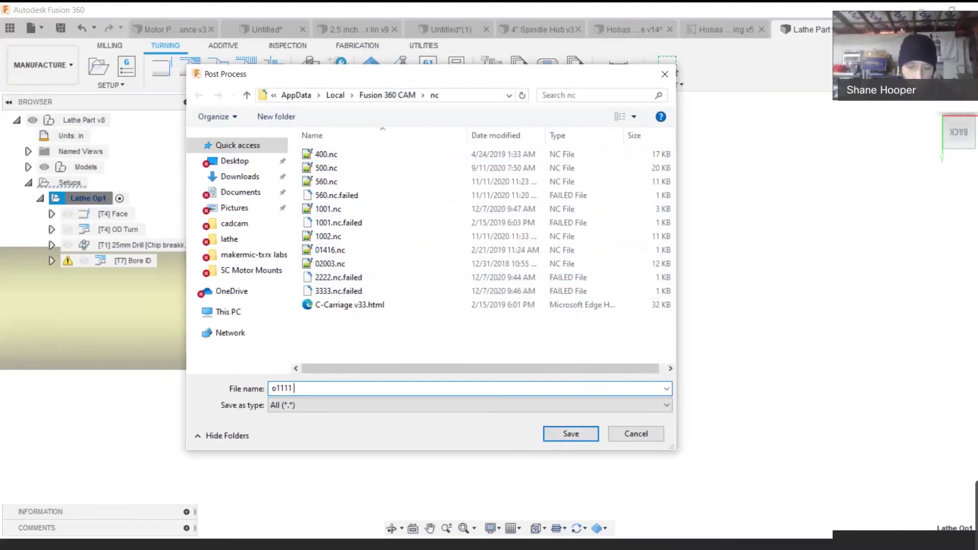
type("Lathe ")
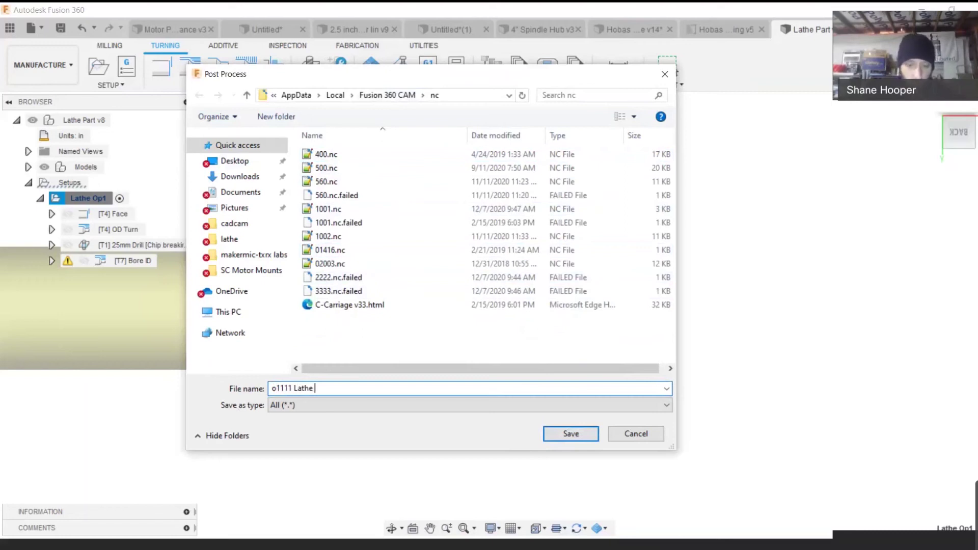
type("Program")
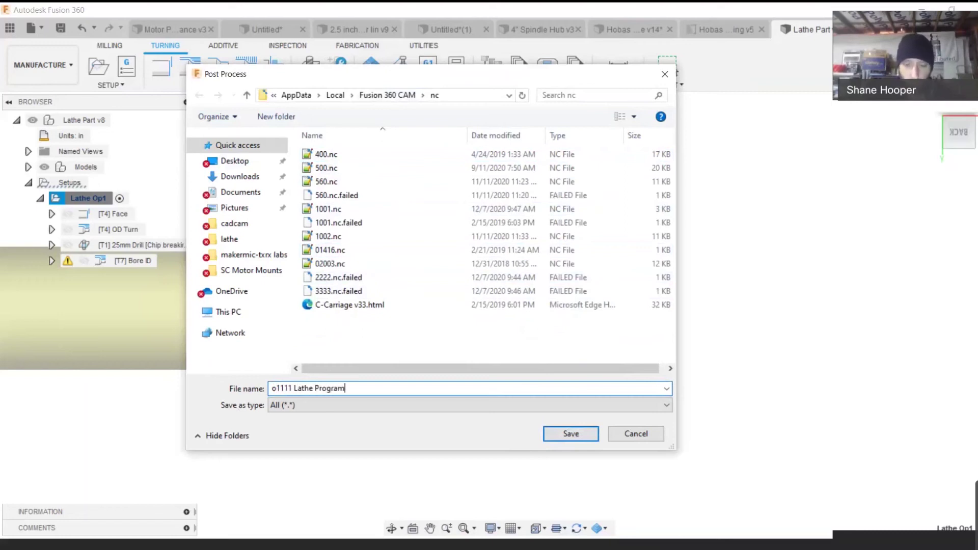
key("Return")
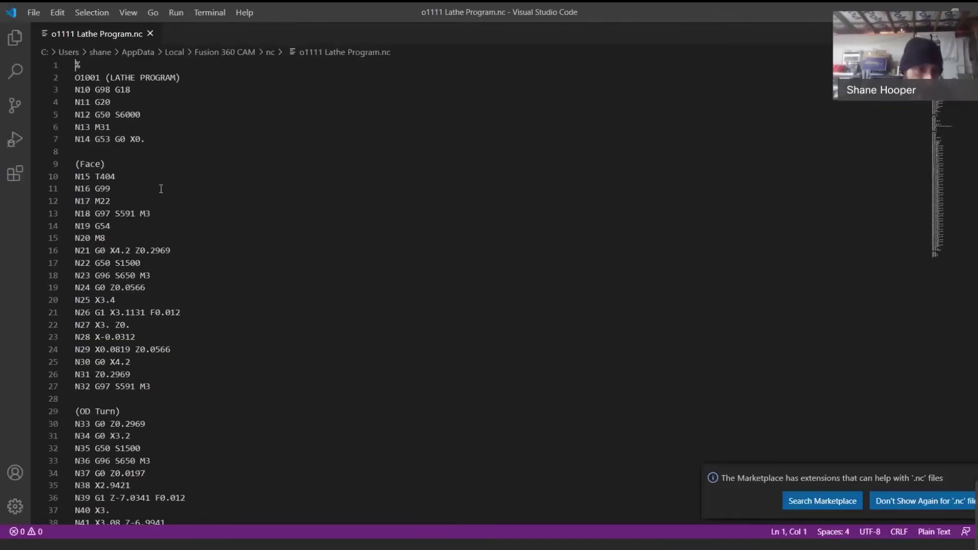
Review the posted code, checking the "25mm Drill" section and the G50 spindle speed limit in the program header
scroll(161, 189, "down", 15)
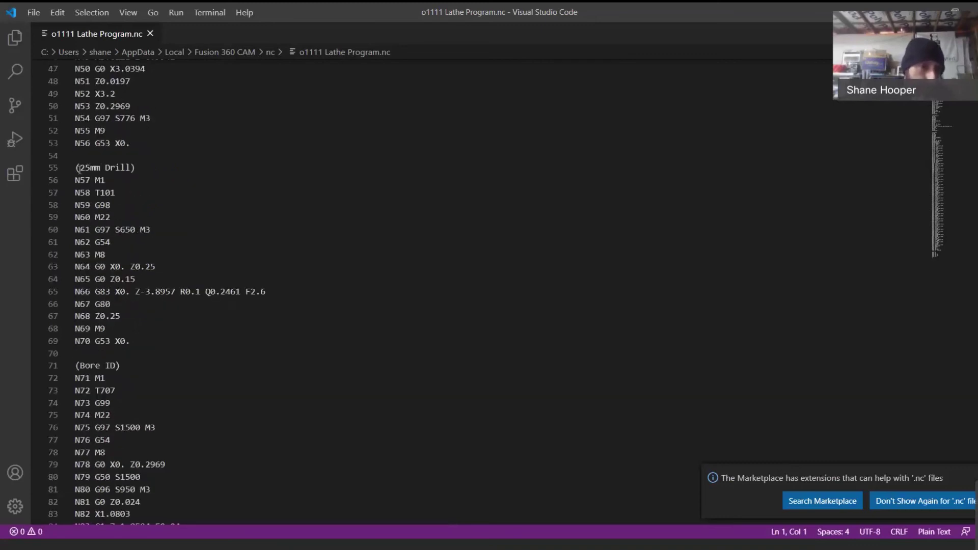
left_click_drag(80, 168, 130, 168)
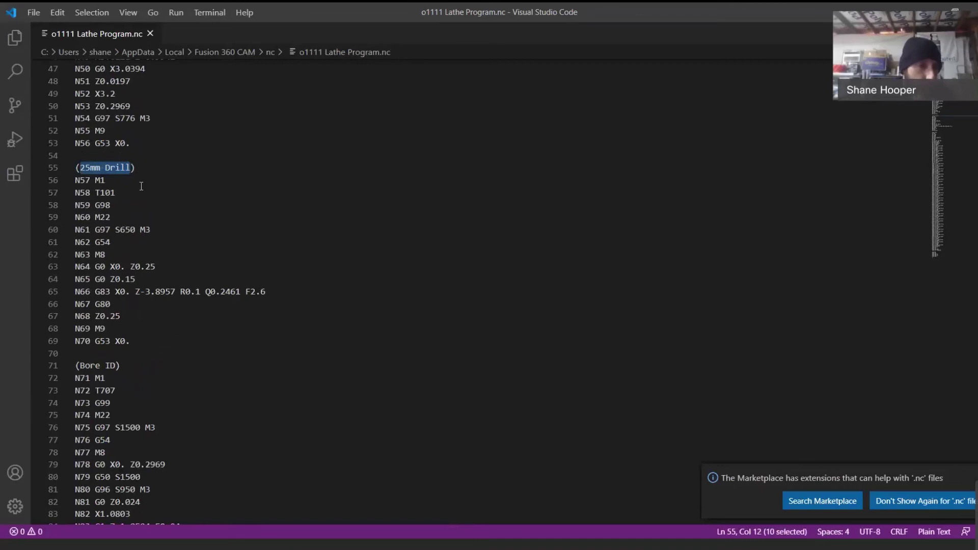
scroll(141, 186, "down", 11)
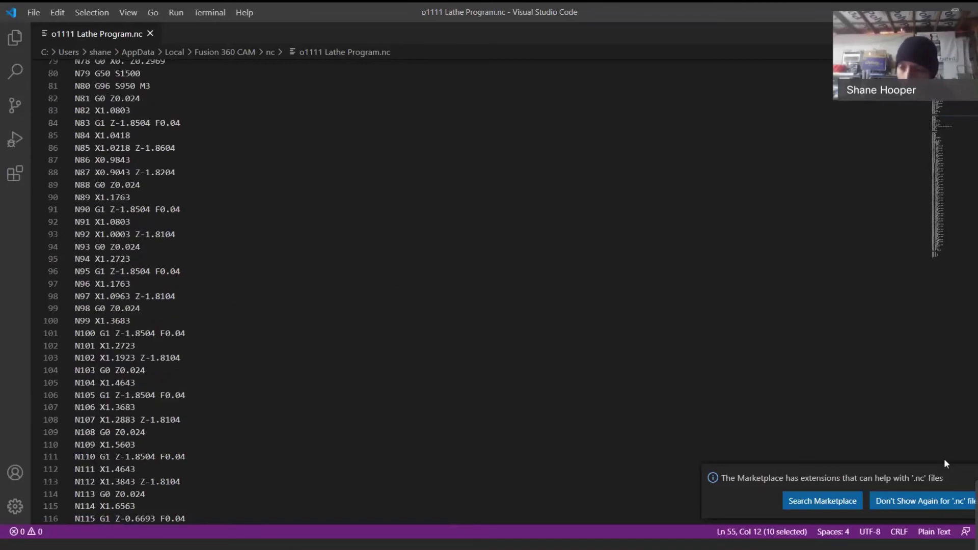
scroll(414, 328, "up", 20)
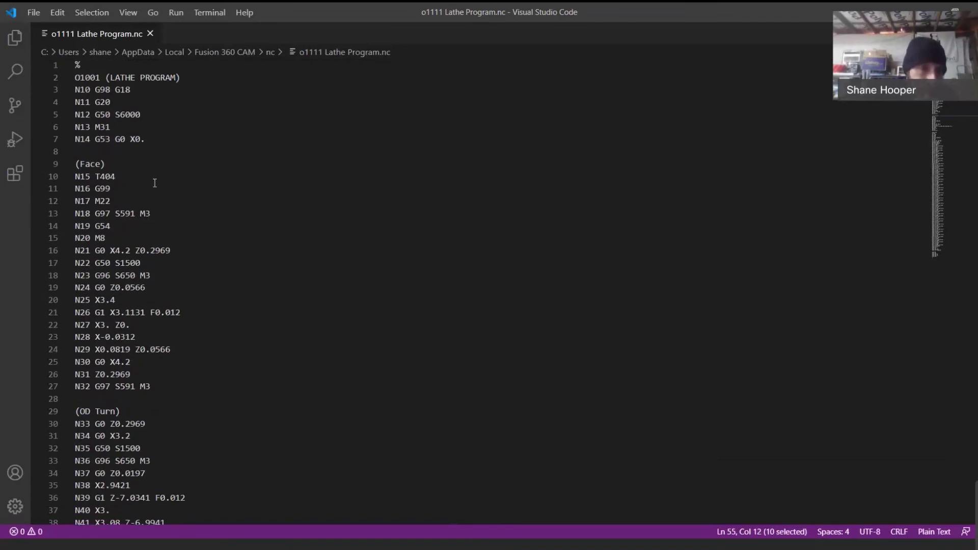
left_click_drag(141, 115, 121, 118)
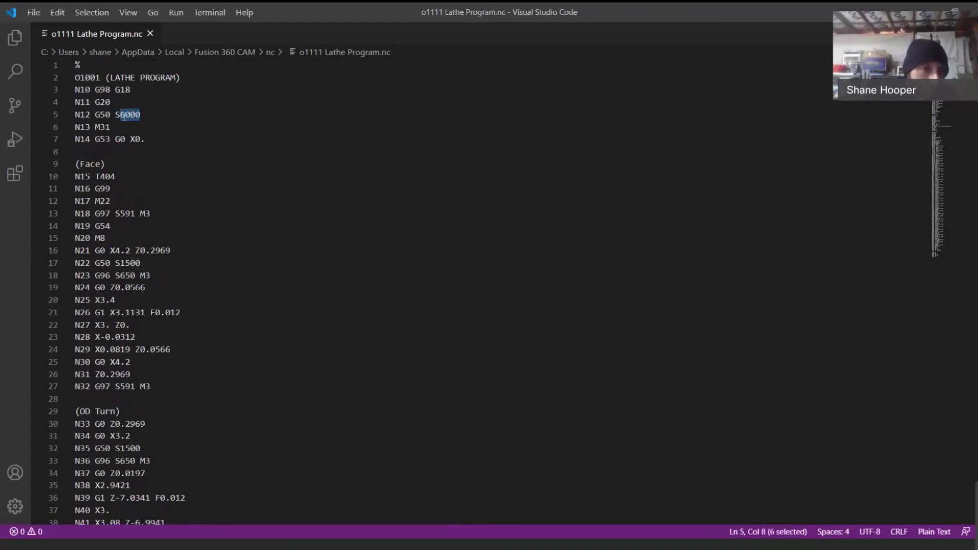
type("6000")
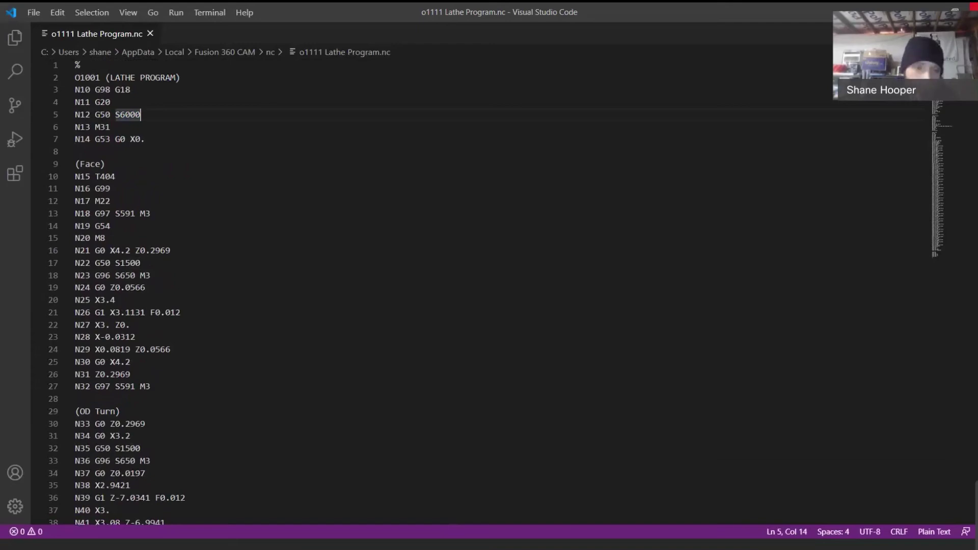
Switch back to Fusion 360 and check the post process, stock and general settings of the Lathe Op1 setup for a spindle speed limit
key("alt+Tab")
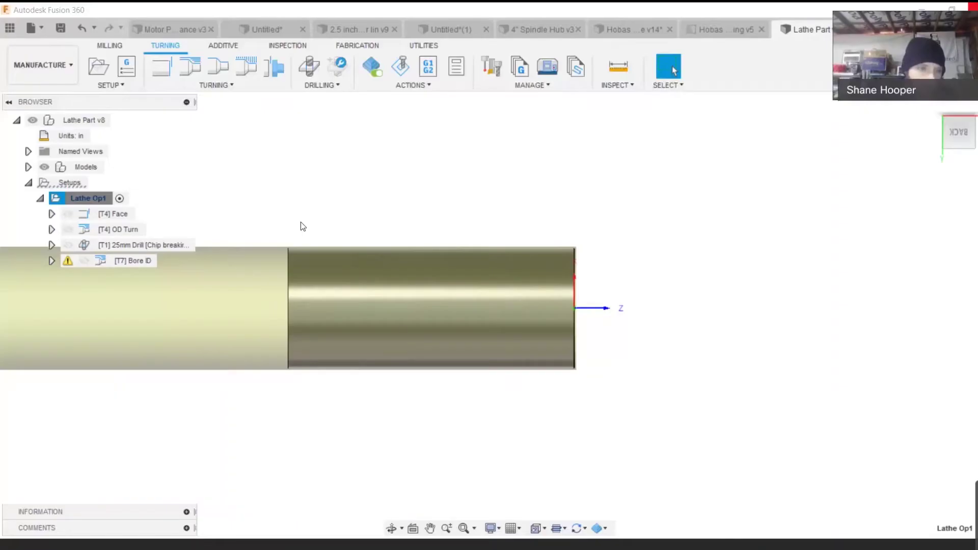
right_click(98, 203)
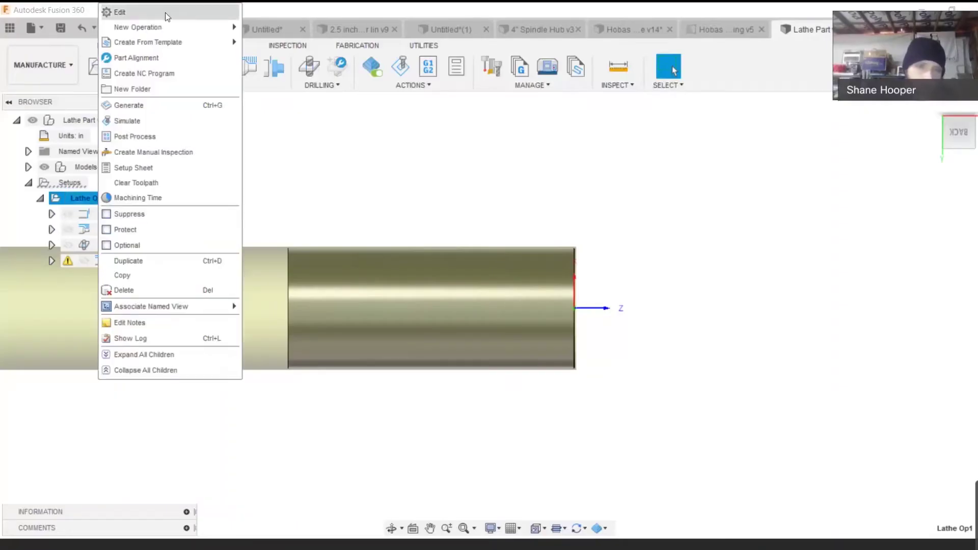
key("Return")
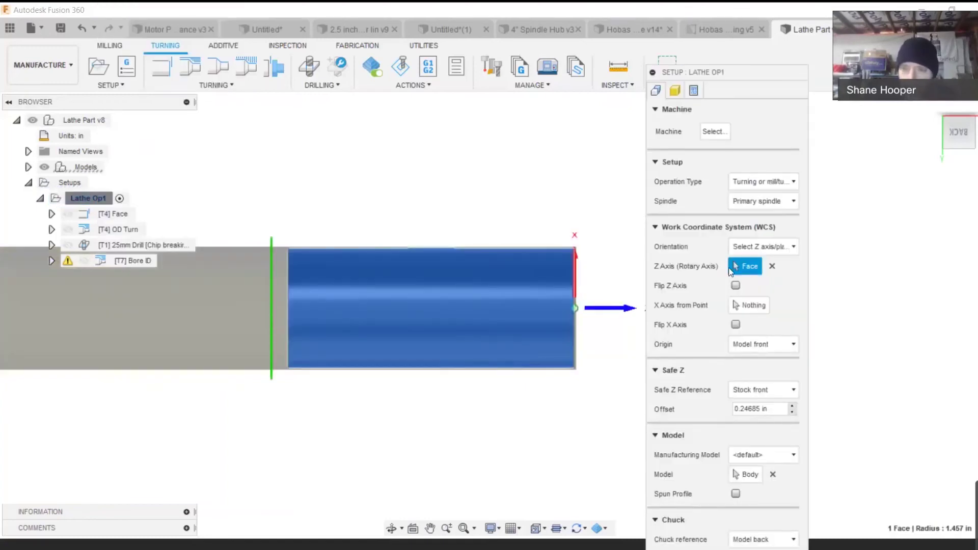
left_click(694, 91)
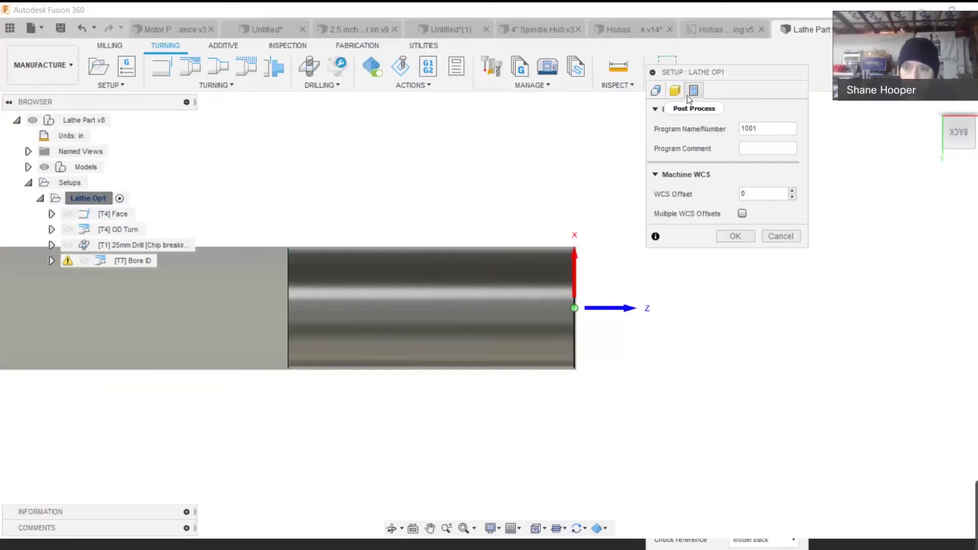
left_click(682, 94)
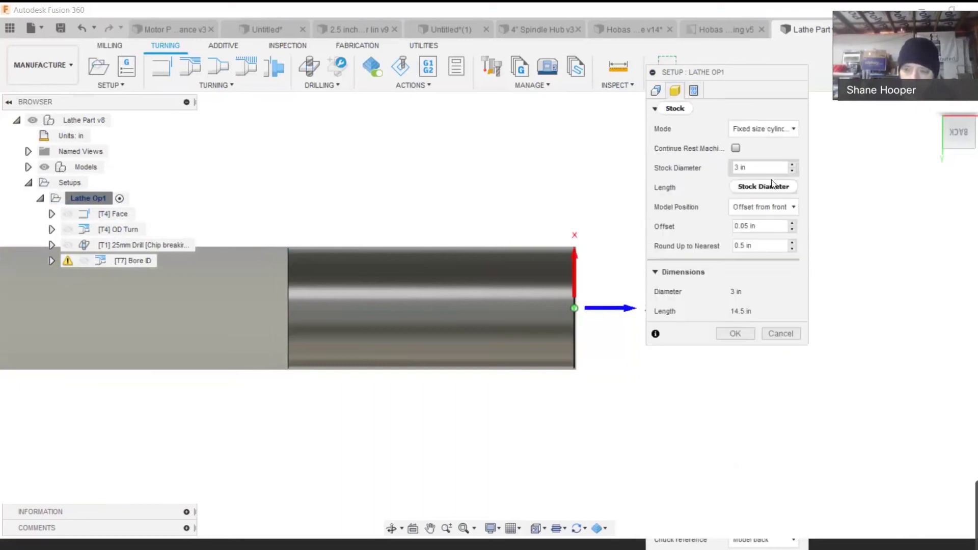
left_click(656, 91)
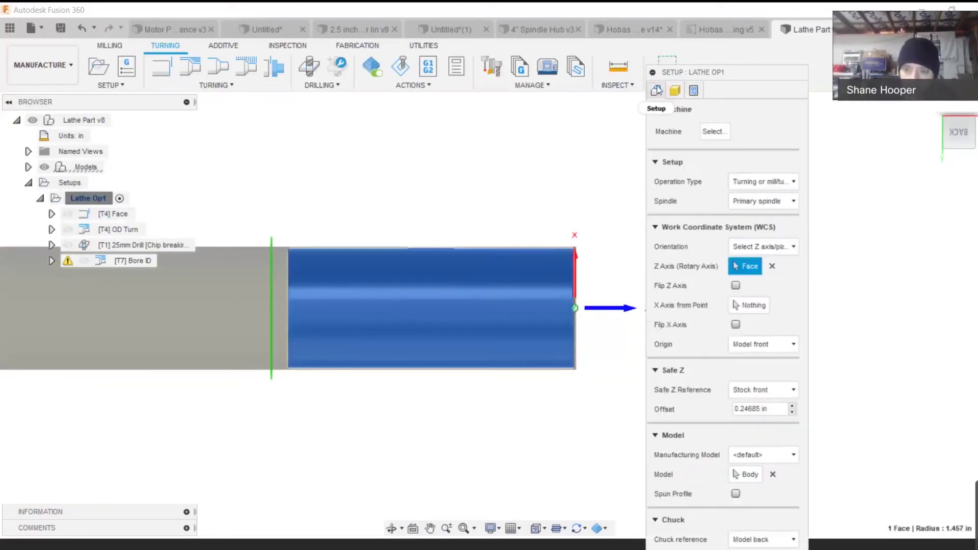
left_click(675, 91)
left_click(667, 57)
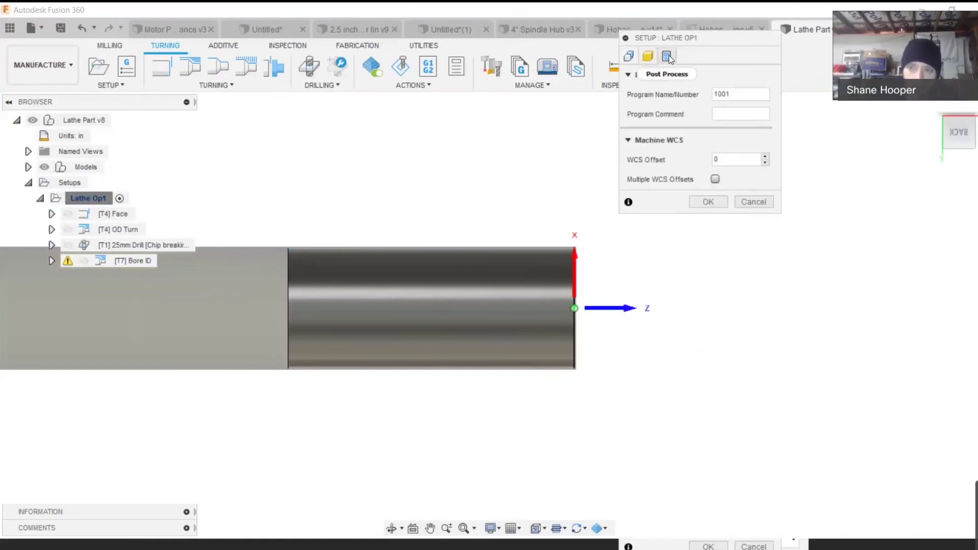
left_click(708, 203)
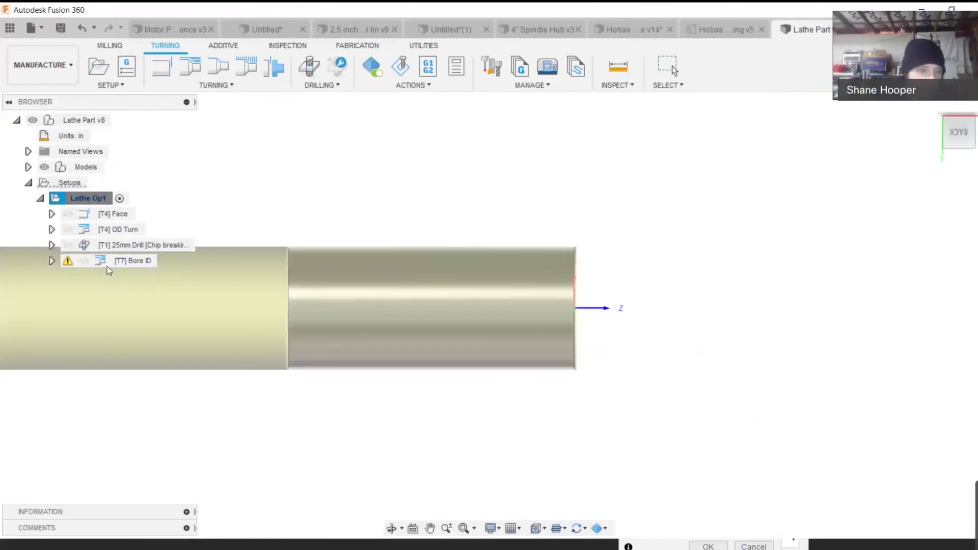
Reopen the Lathe Op1 setup and check its machine, spindle and work coordinate settings again
right_click(83, 201)
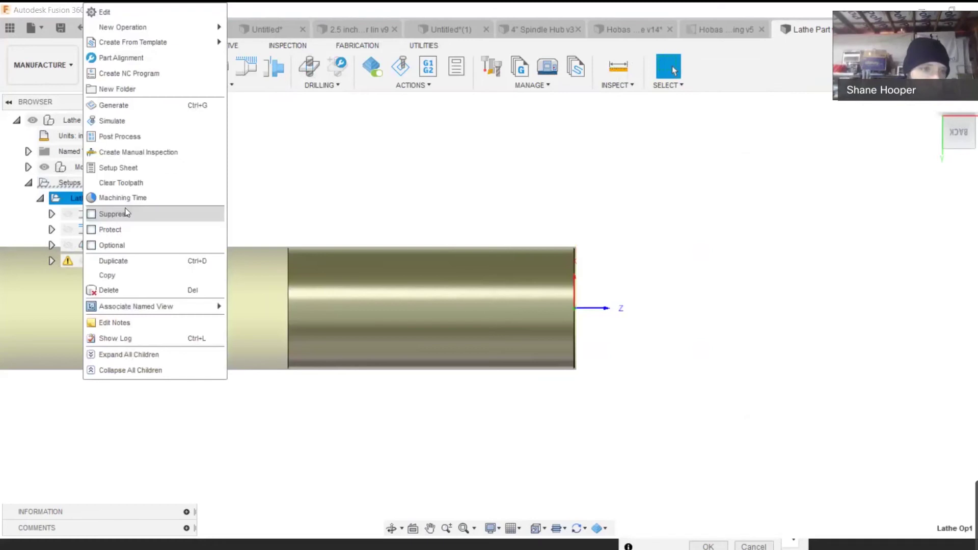
left_click(148, 12)
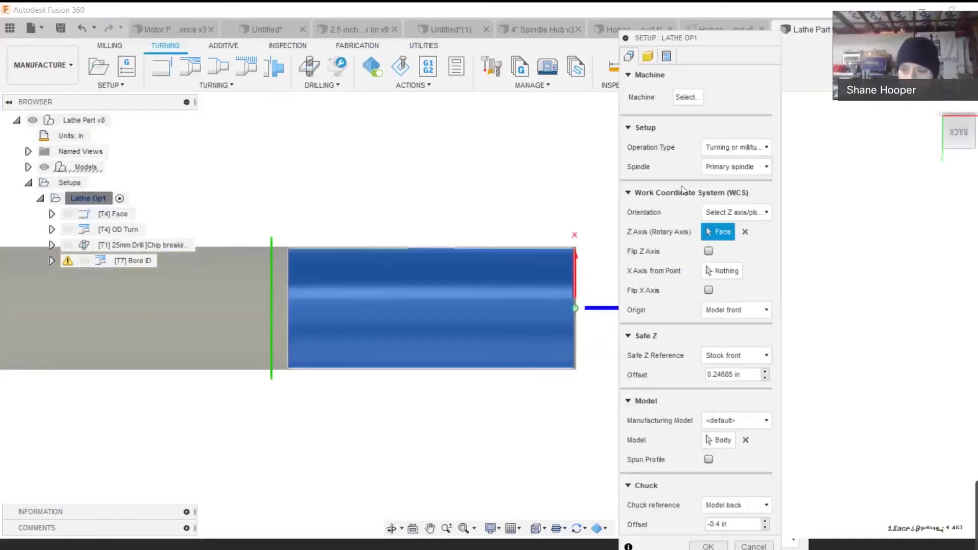
left_click(709, 546)
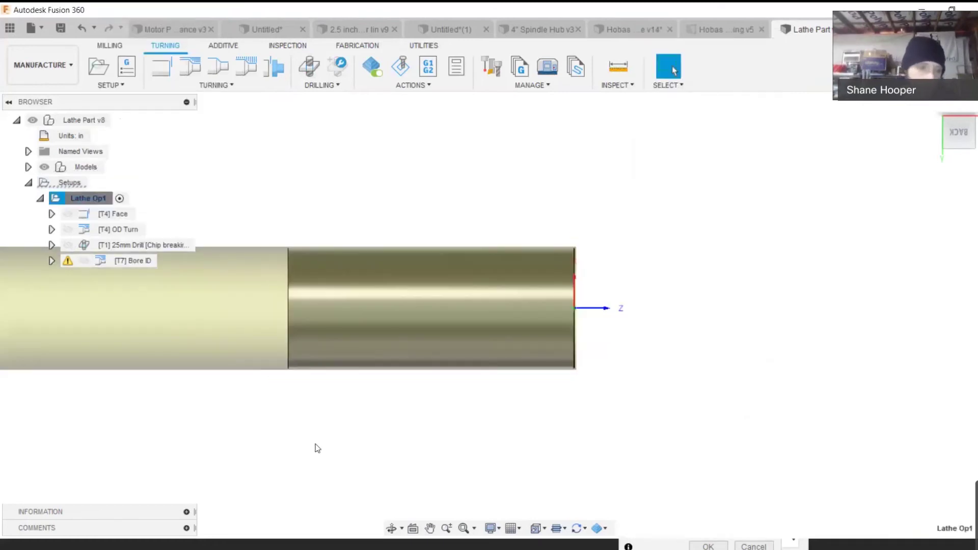
Open post processing for the Lathe Op1 setup and set the HAAS Turning post's maximum spindle speed to 1500
right_click(90, 202)
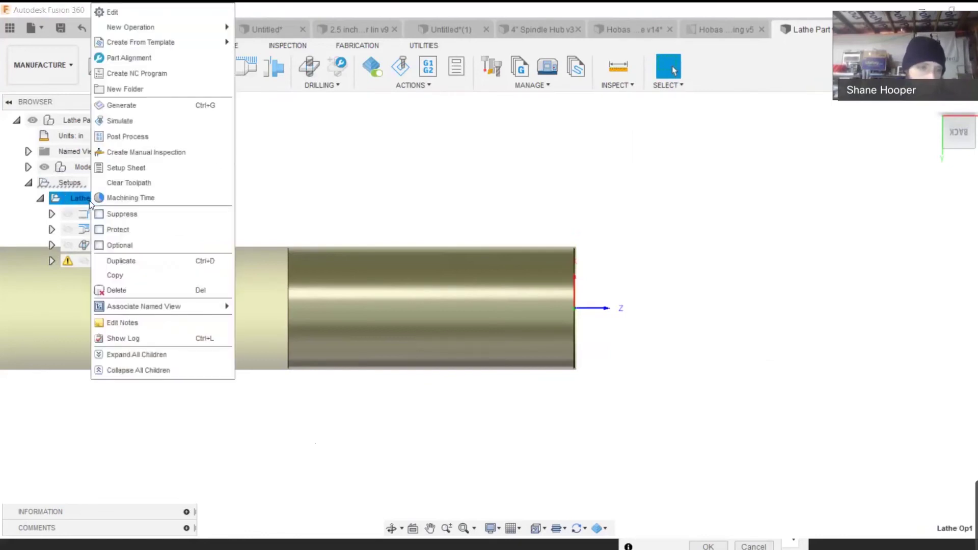
left_click(121, 135)
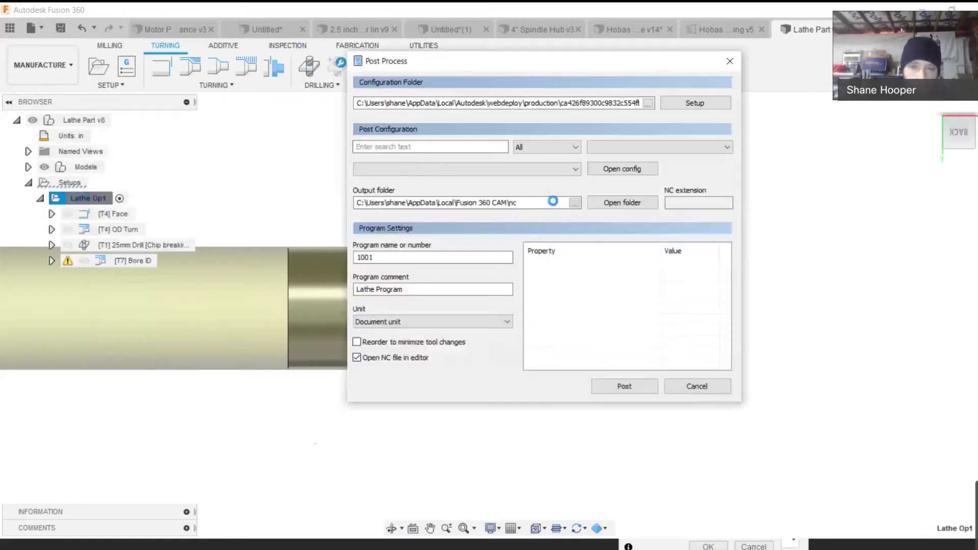
scroll(587, 290, "down", 3)
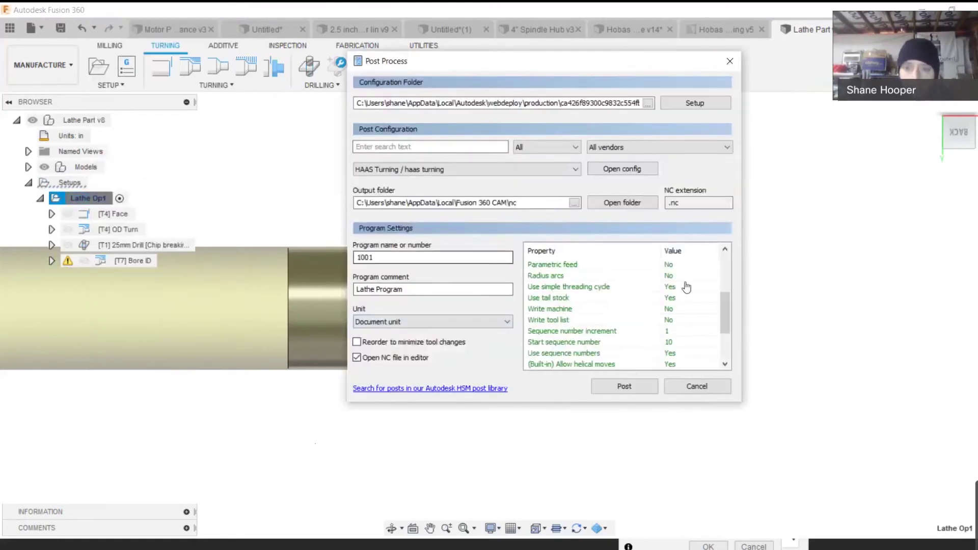
scroll(658, 331, "down", 3)
scroll(659, 334, "up", 3)
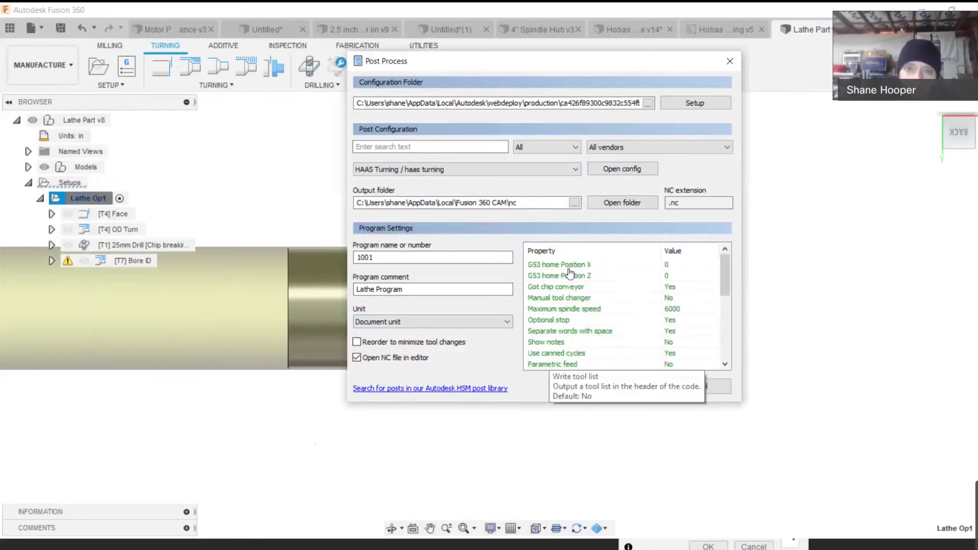
left_click_drag(447, 61, 341, 52)
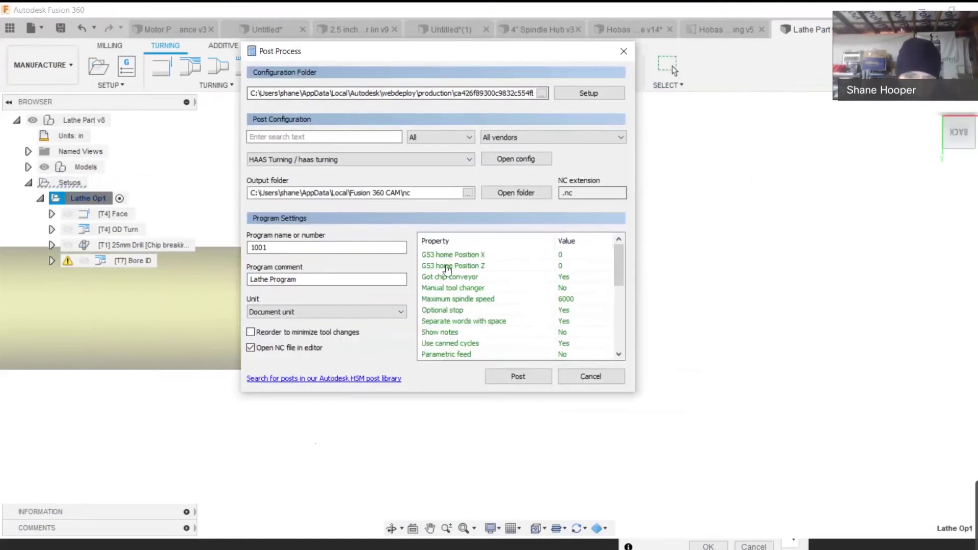
scroll(316, 249, "down", 2)
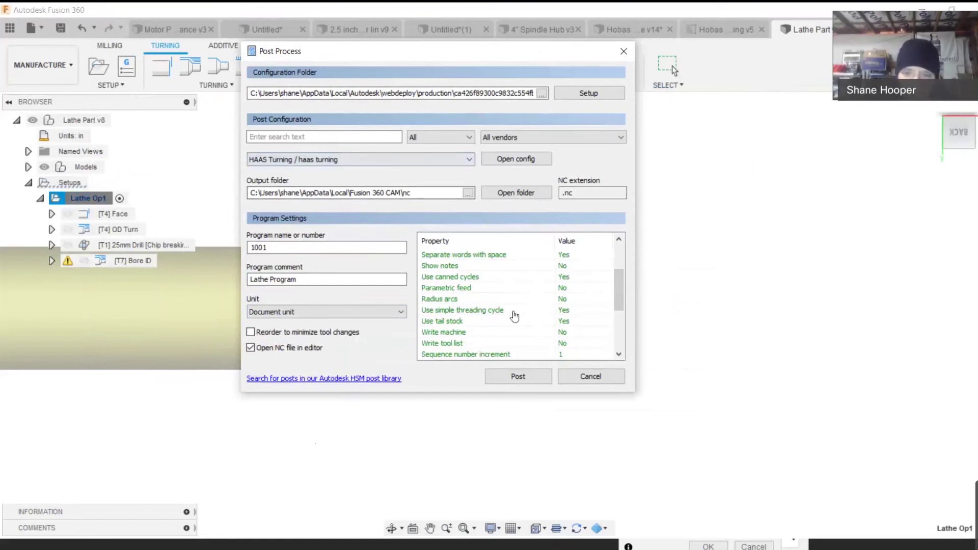
scroll(464, 310, "up", 2)
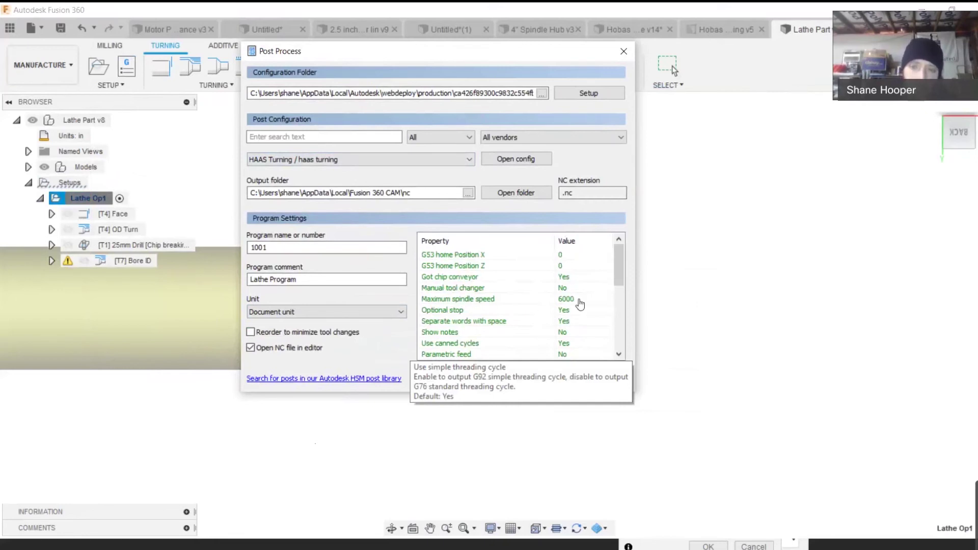
double_click(579, 301)
type("150")
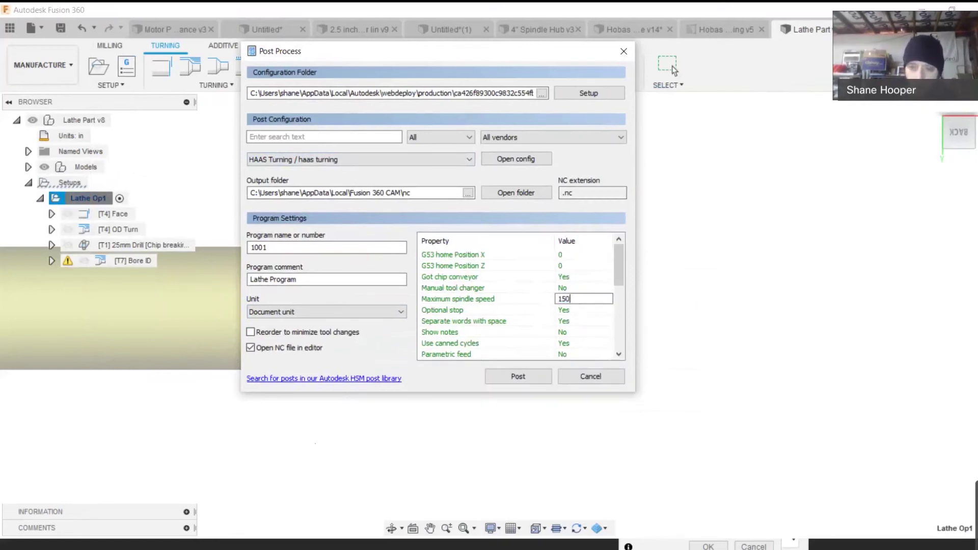
type("0")
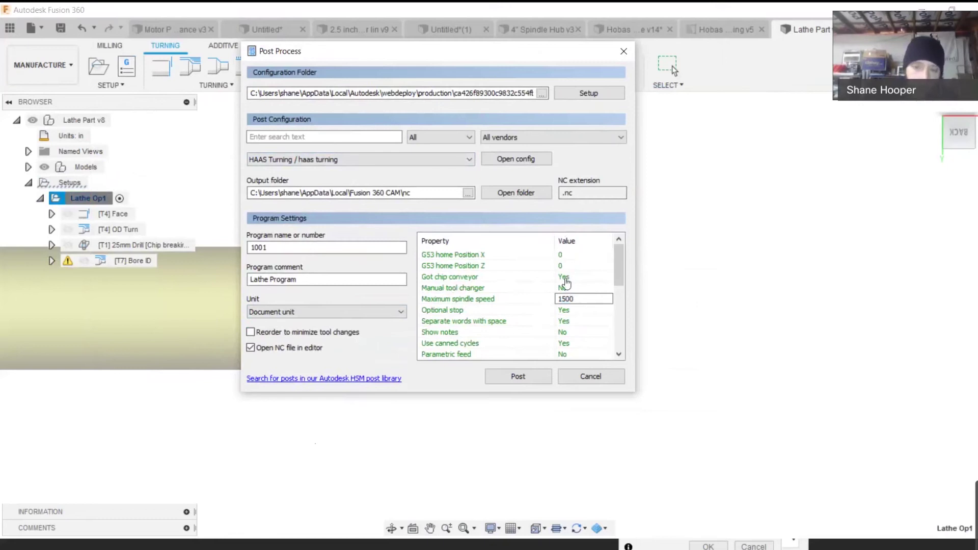
left_click(534, 299)
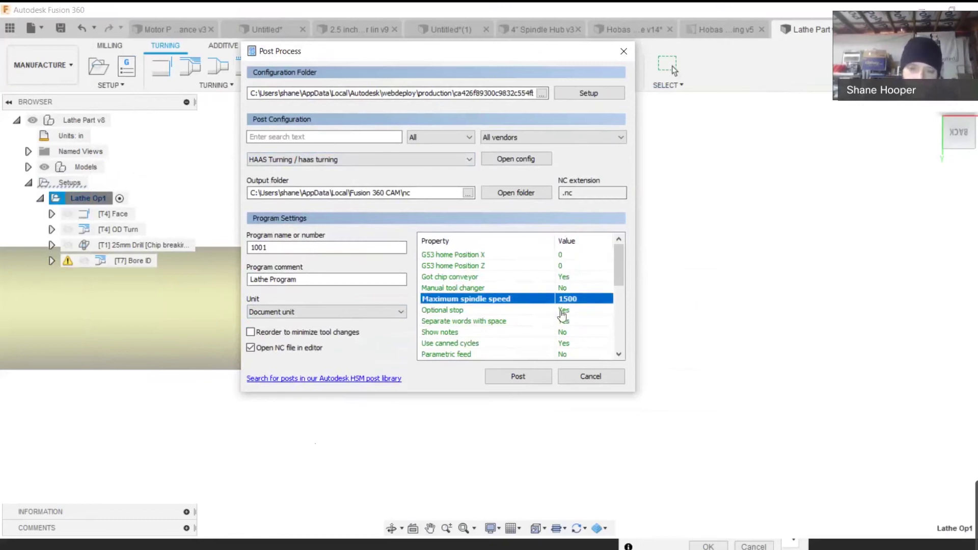
Examine the remaining HAAS Turning post properties, including the options for high feedrate mapping, keeping "Preserve rapid movement"
scroll(560, 316, "down", 1)
scroll(560, 315, "down", 1)
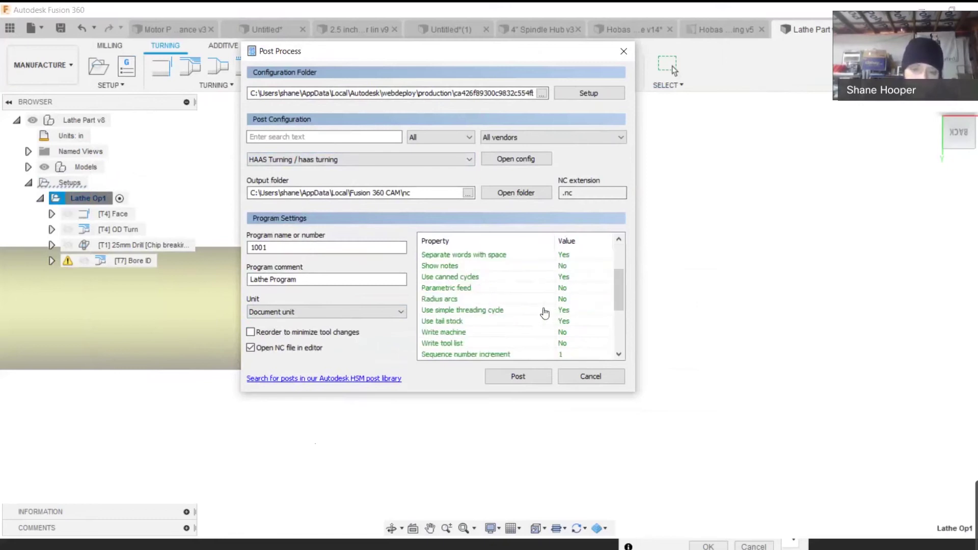
scroll(545, 313, "down", 3)
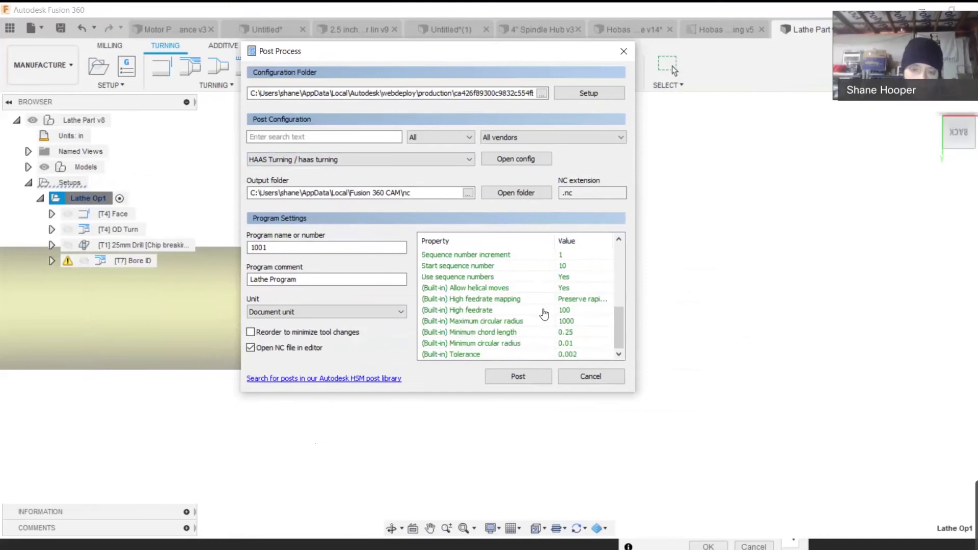
scroll(544, 313, "up", 3)
left_click(543, 307)
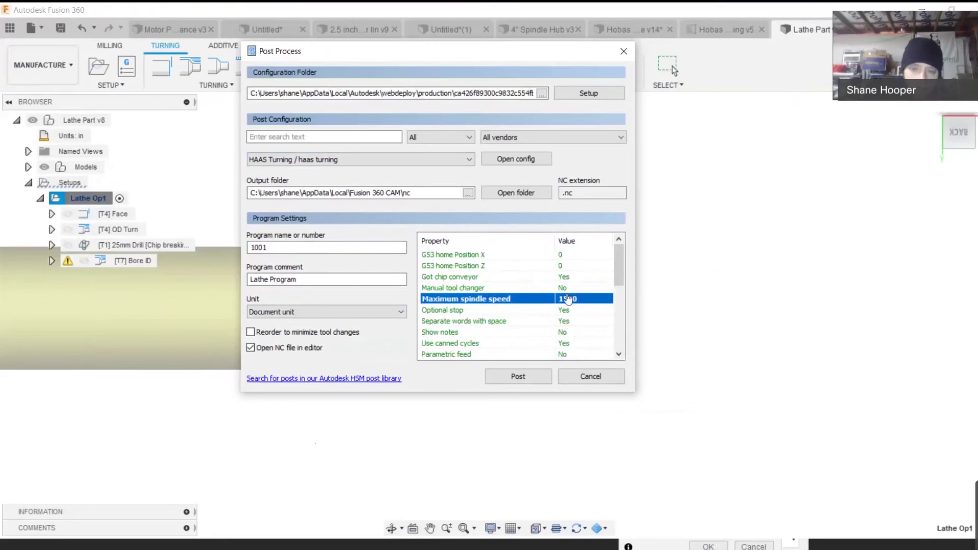
scroll(573, 302, "down", 1)
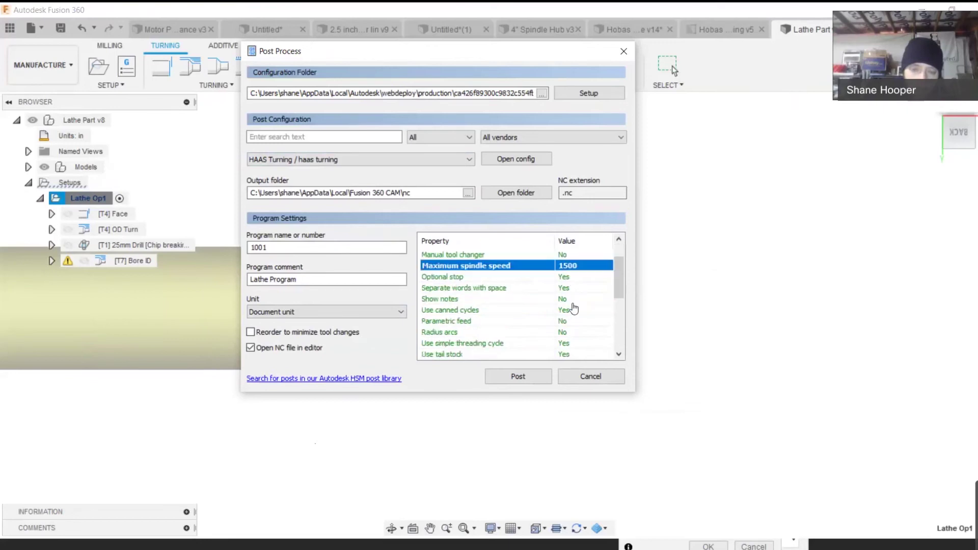
scroll(571, 313, "down", 1)
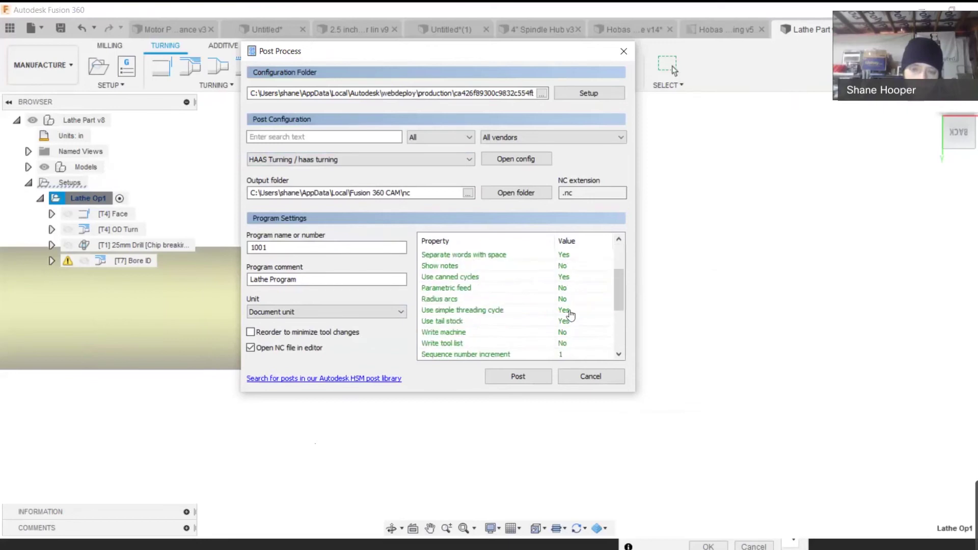
scroll(571, 316, "down", 3)
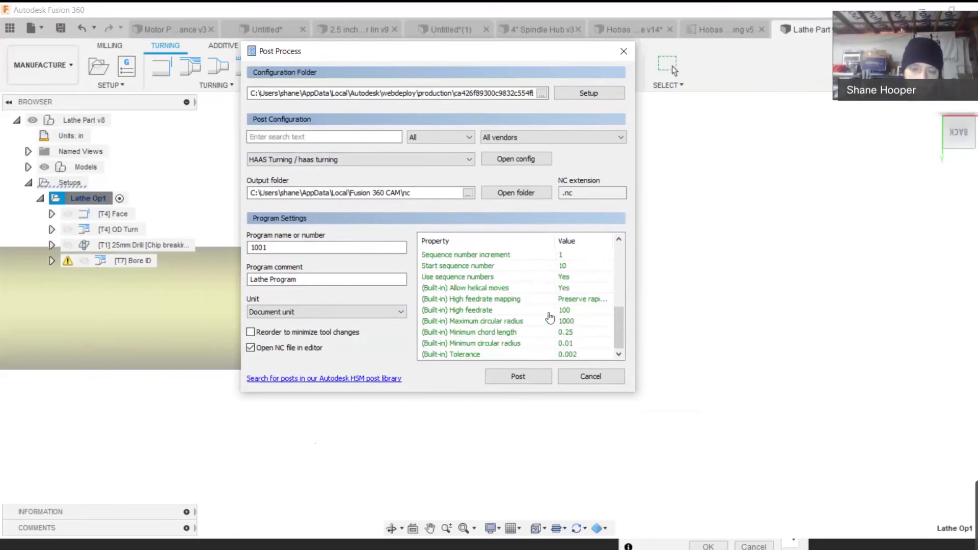
left_click(583, 301)
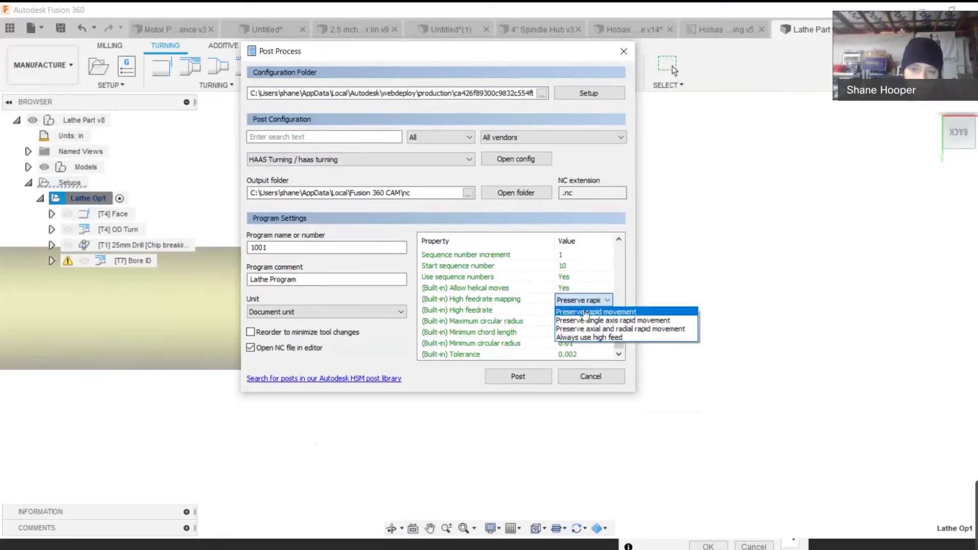
left_click(581, 313)
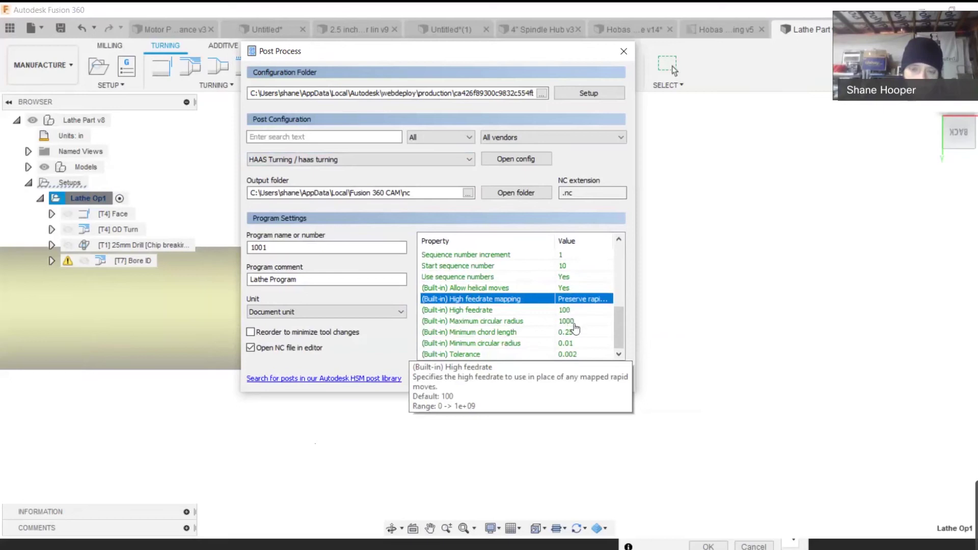
Set the post's "Got chip conveyor" property to No
scroll(577, 325, "up", 2)
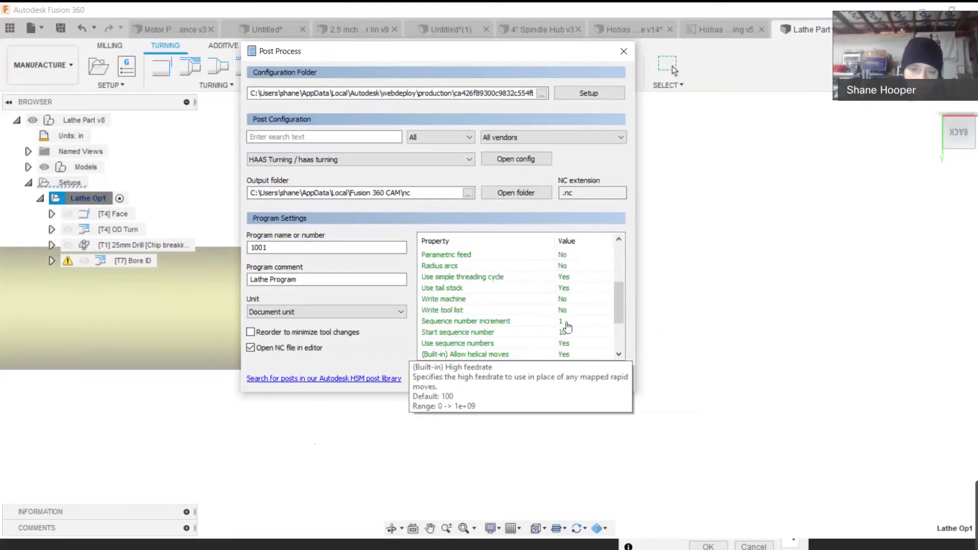
scroll(568, 326, "up", 2)
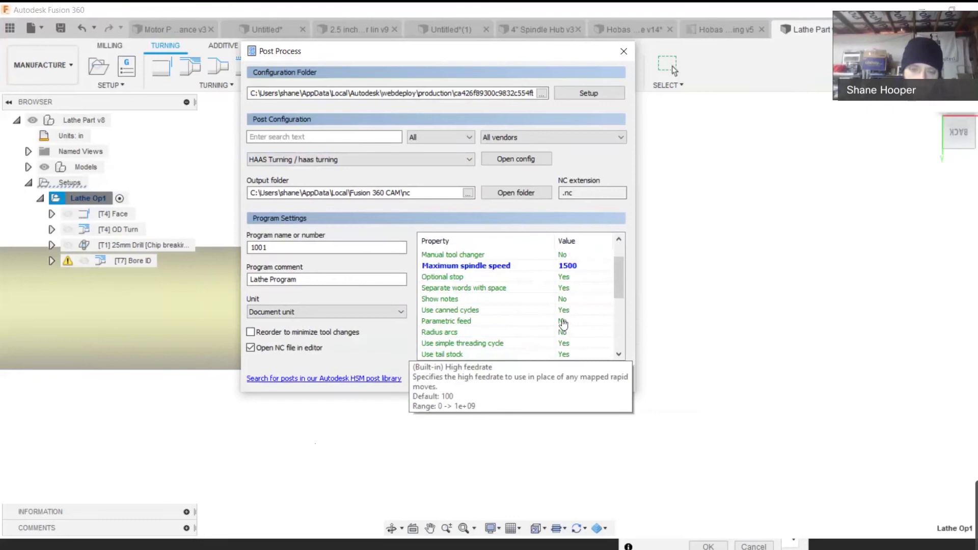
scroll(553, 317, "up", 1)
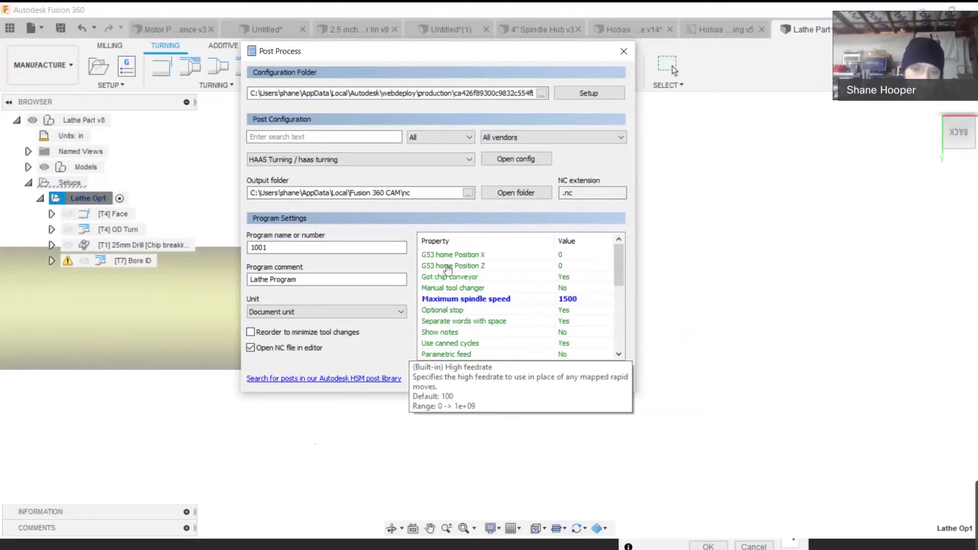
left_click(564, 278)
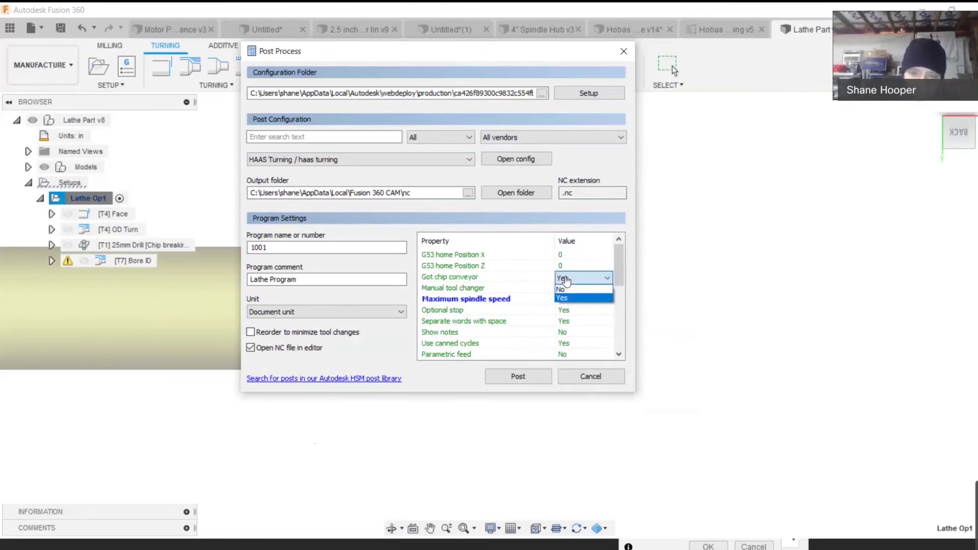
left_click(572, 289)
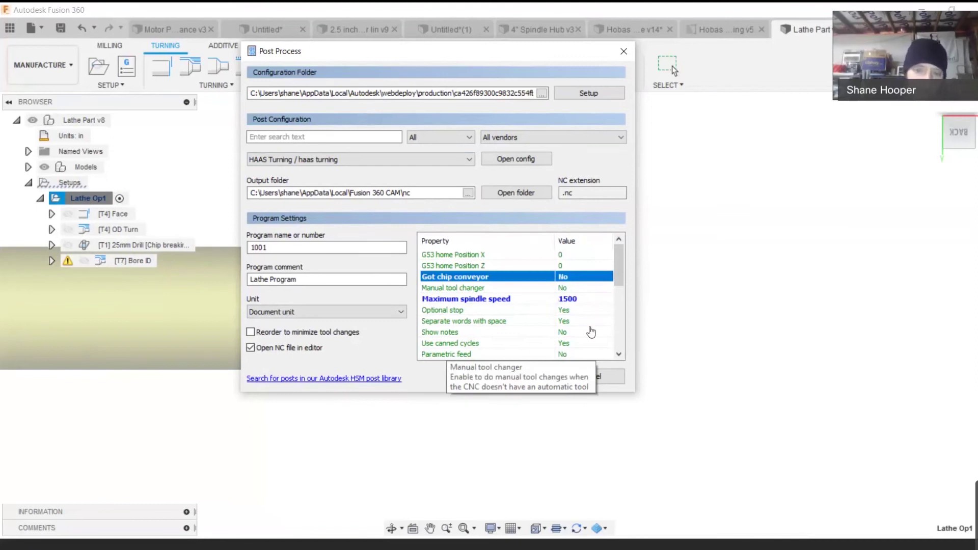
Post the program, delete the old 1001.nc.failed and 1001.nc files from the nc folder, and save the output as 1001.nc
left_click(518, 377)
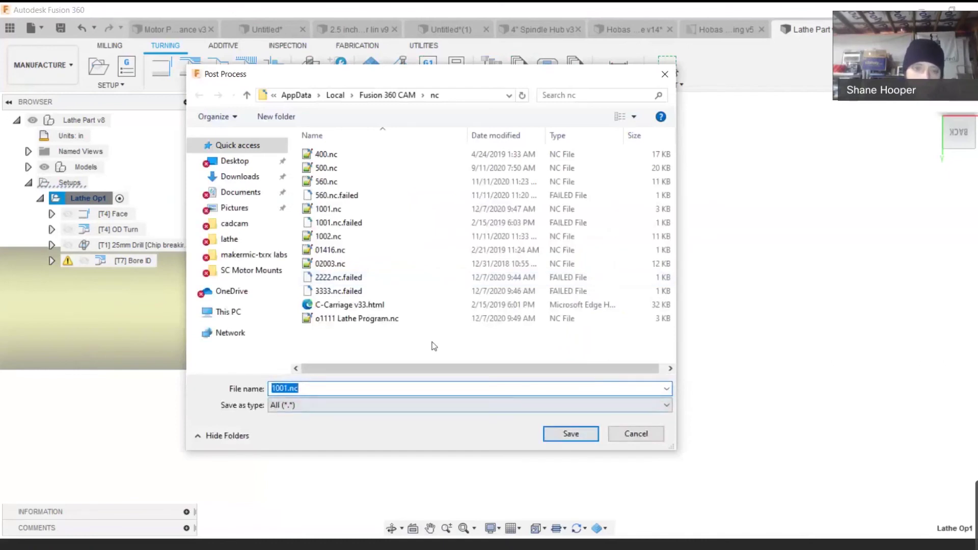
left_click(365, 223)
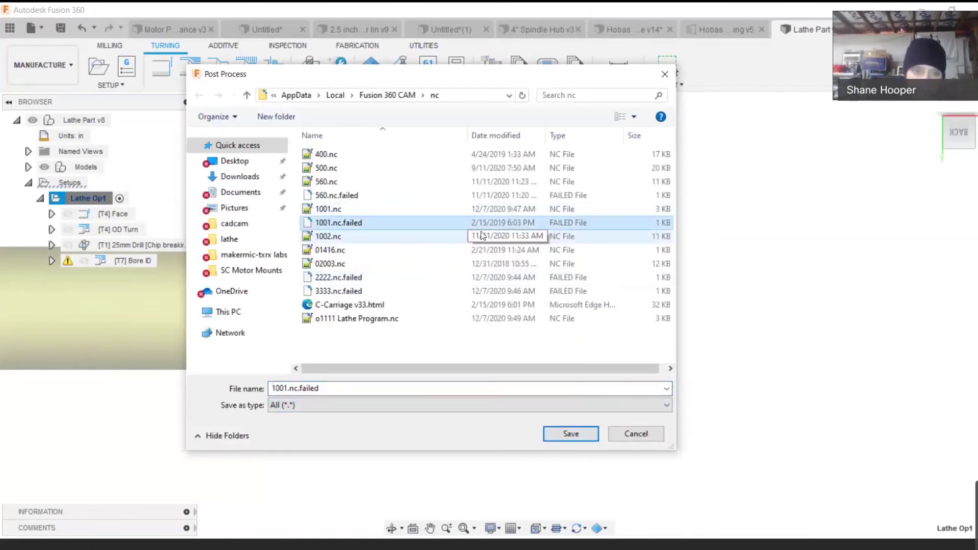
key("Delete")
left_click(442, 209)
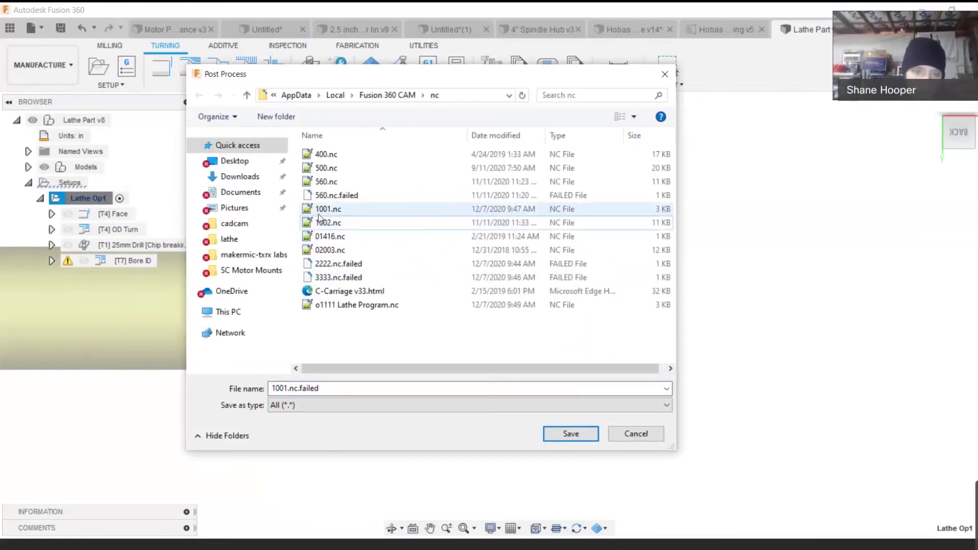
key("Delete")
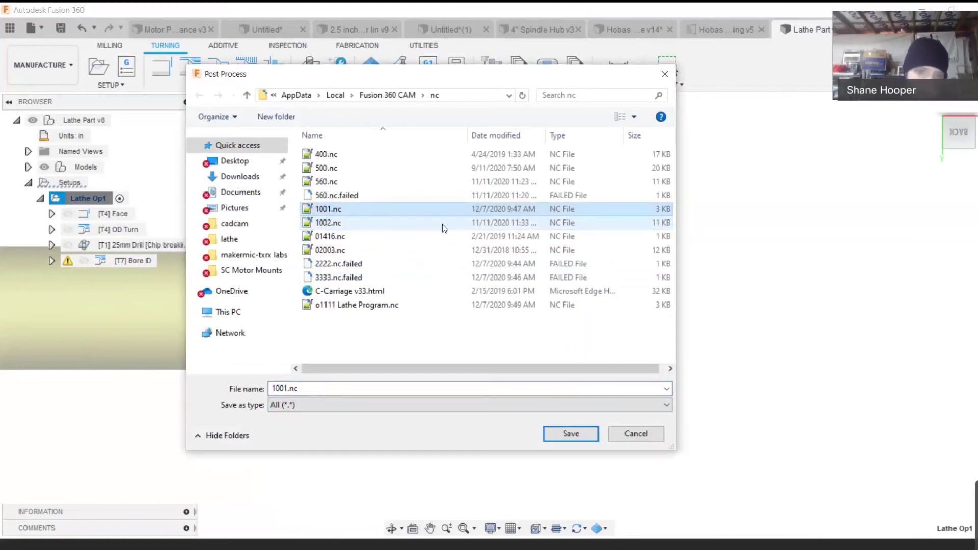
left_click(562, 436)
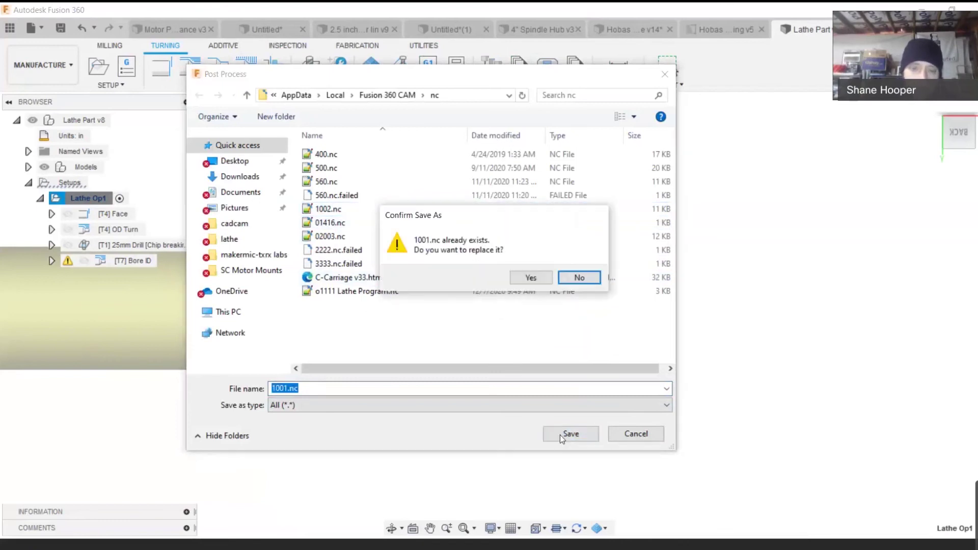
left_click(531, 278)
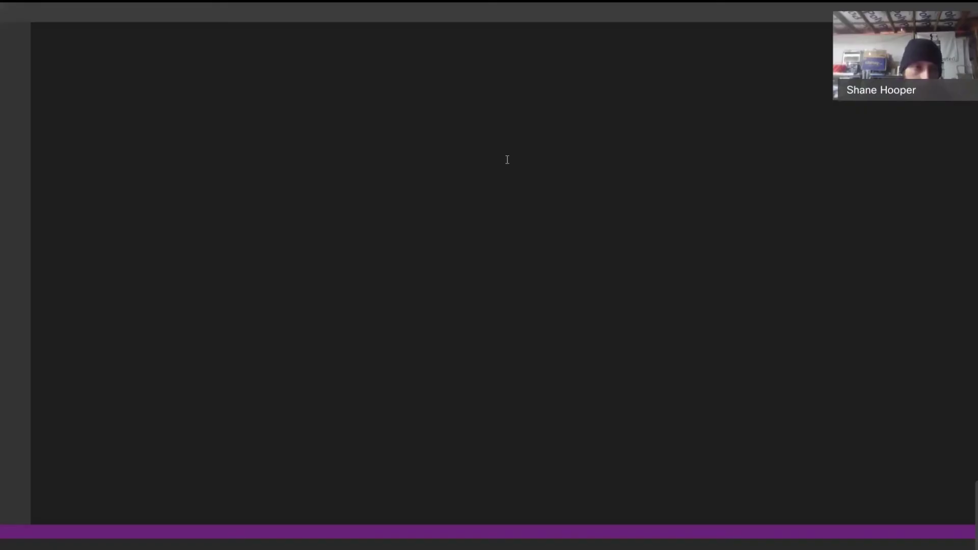
Check the G50 spindle speed limit in the header of the posted 1001.nc code and in its operation sections
left_click(115, 114)
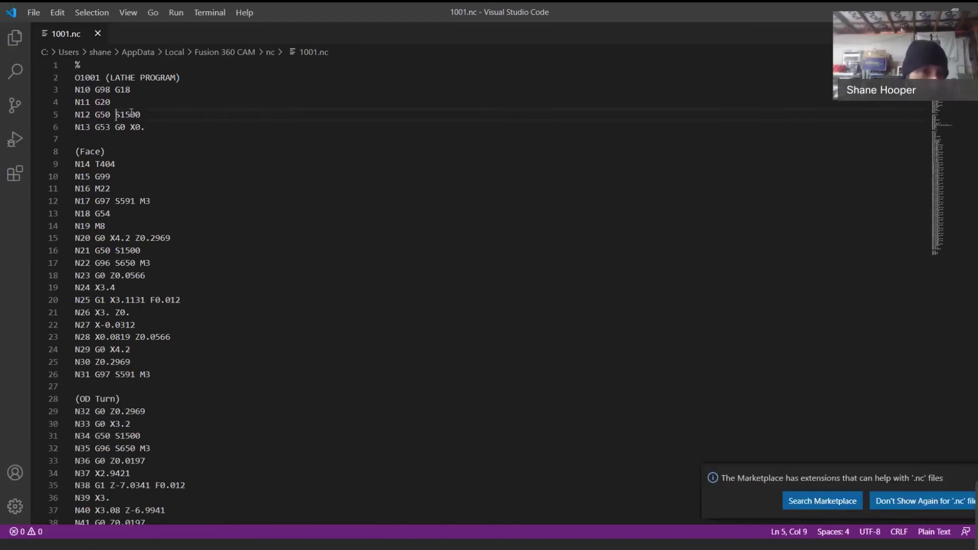
double_click(131, 113)
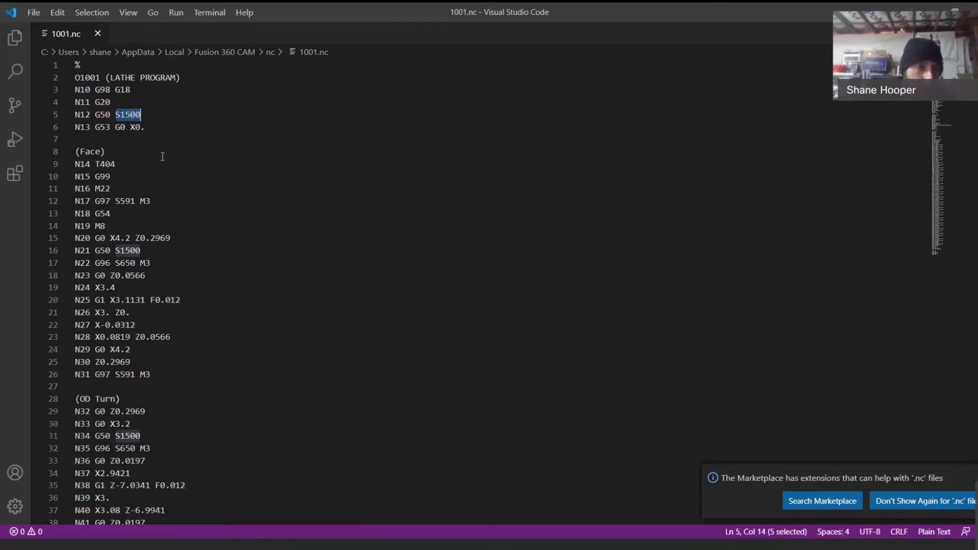
scroll(510, 224, "down", 20)
scroll(612, 249, "down", 5)
scroll(399, 253, "up", 13)
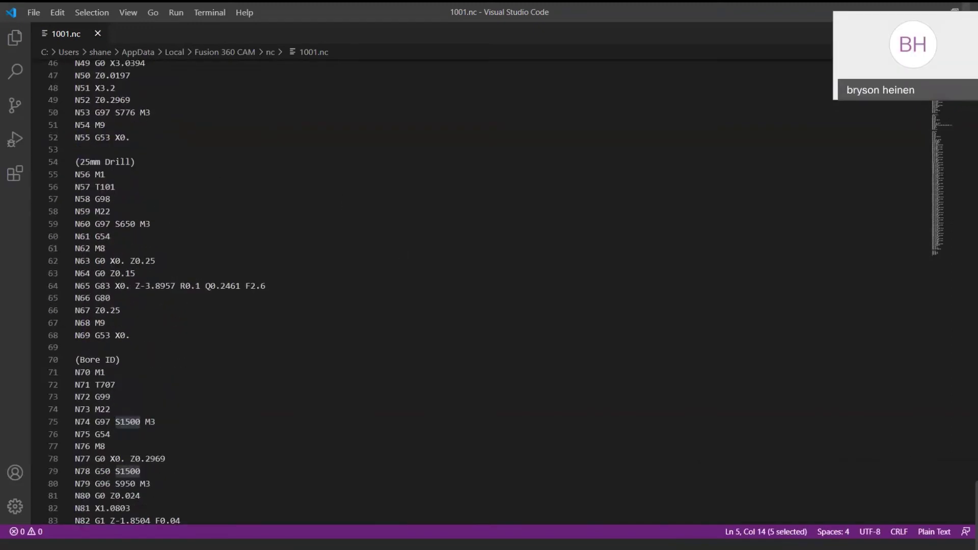
Switch back to Fusion 360 and save a new version of the lathe part with the description "User Saved"
key("alt+Tab")
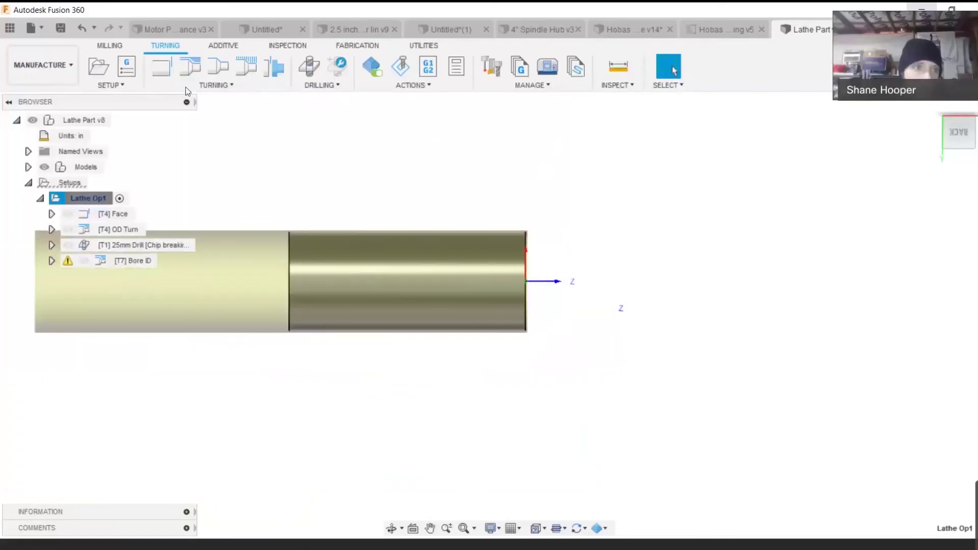
key("ctrl+s")
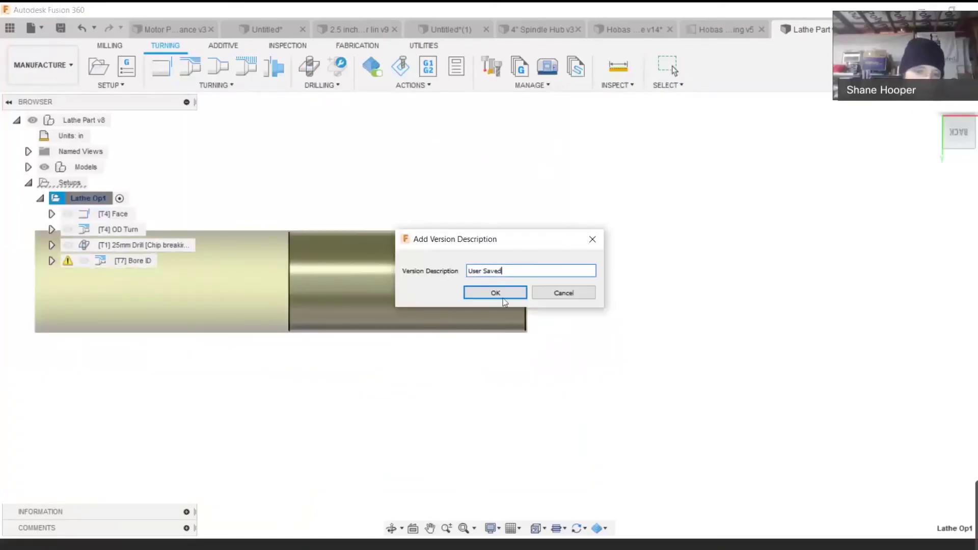
left_click(495, 292)
scroll(737, 178, "up", 4)
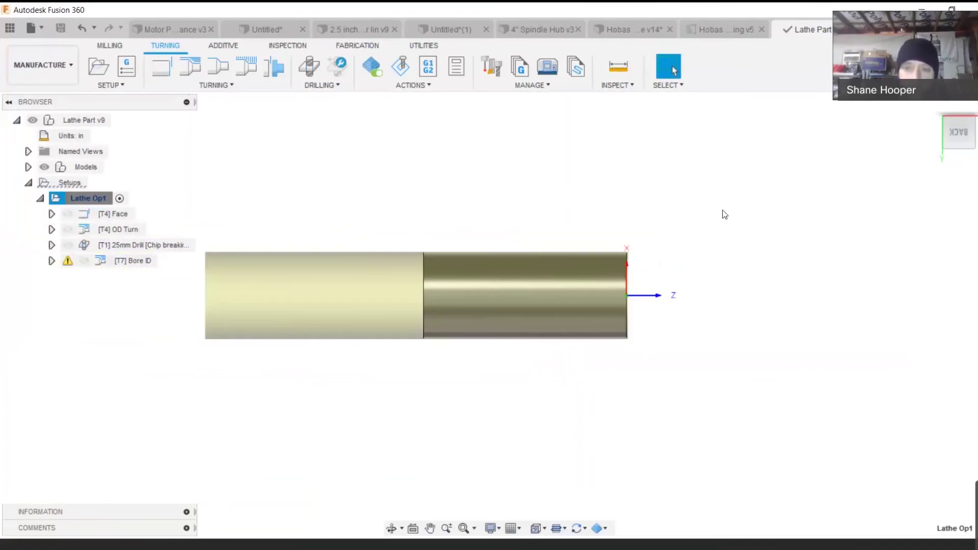
Simulate the full Lathe Op1 setup and examine how the tool passes cut the stock
scroll(532, 249, "down", 3)
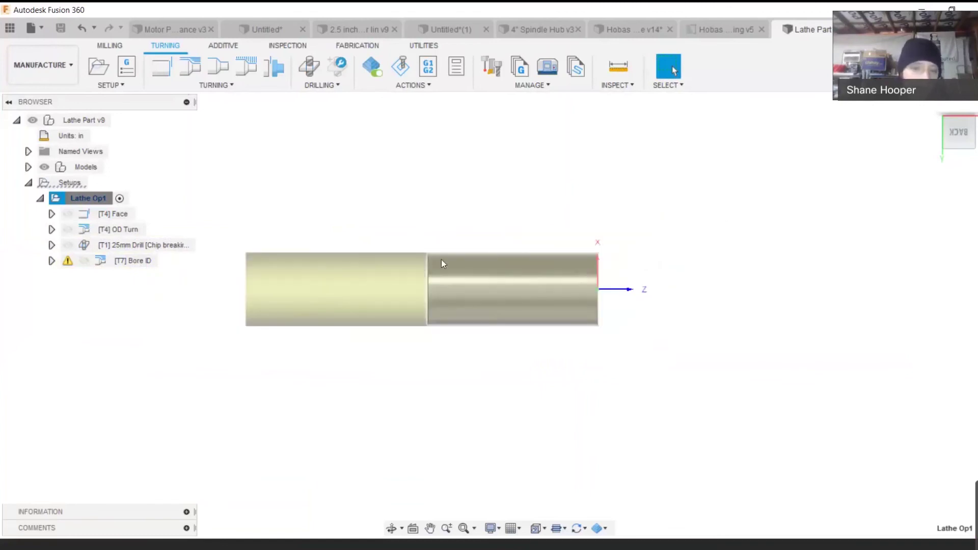
scroll(459, 268, "up", 3)
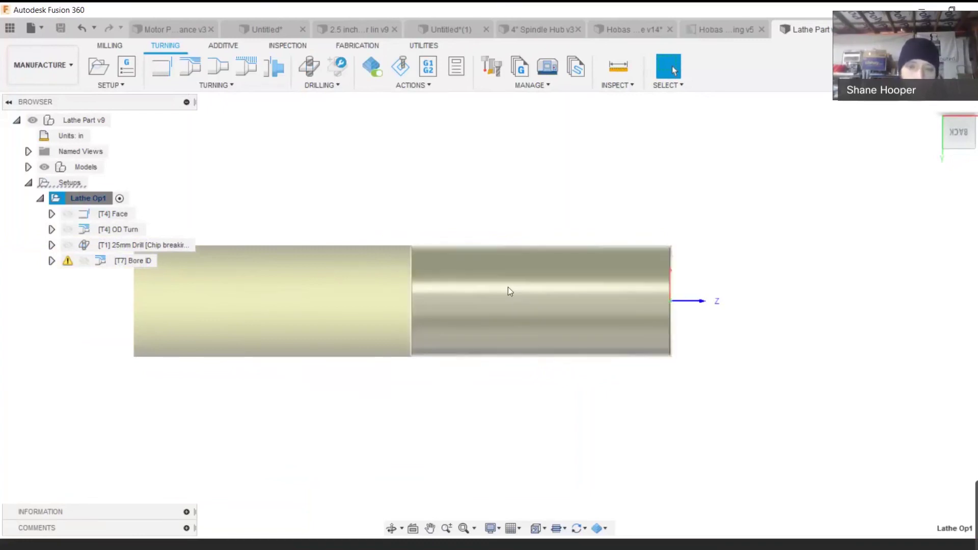
scroll(508, 286, "up", 1)
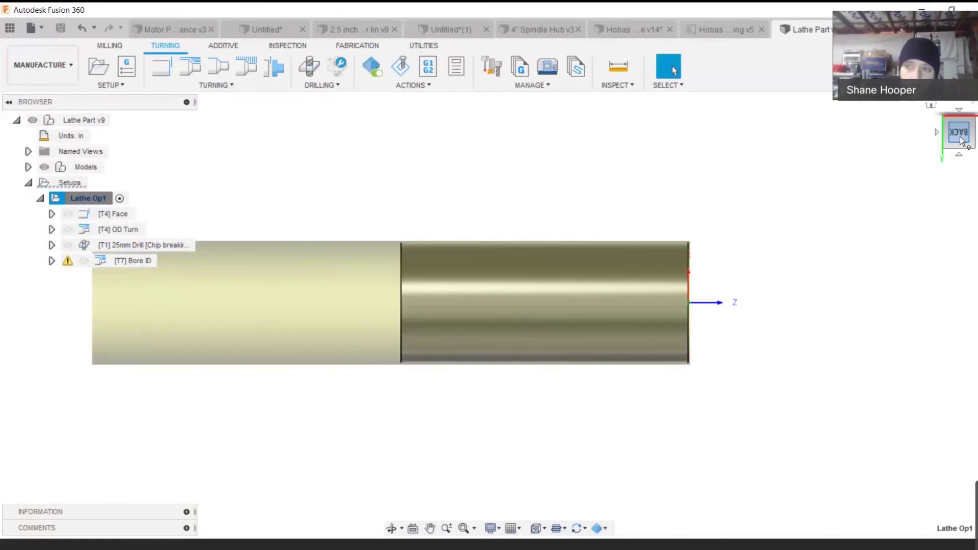
left_click_drag(954, 133, 926, 135)
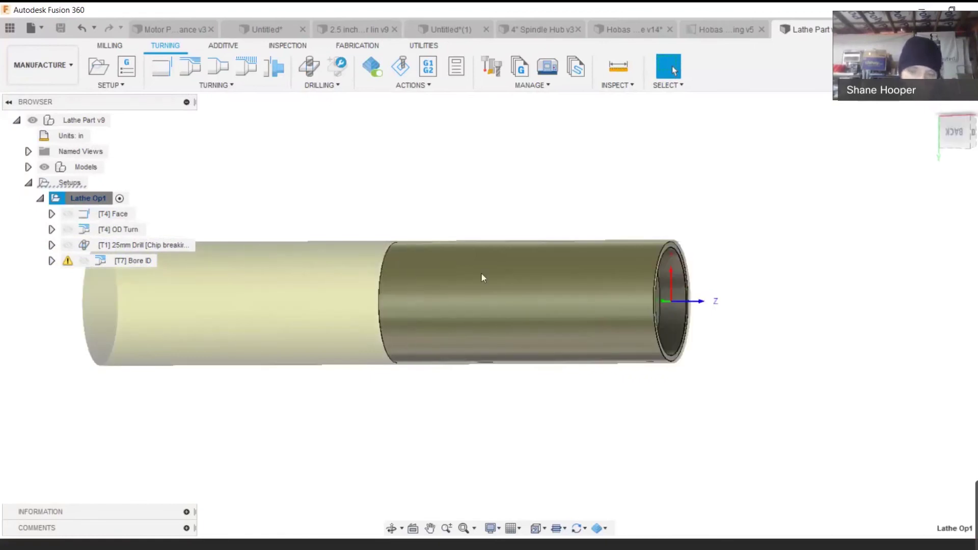
right_click(95, 196)
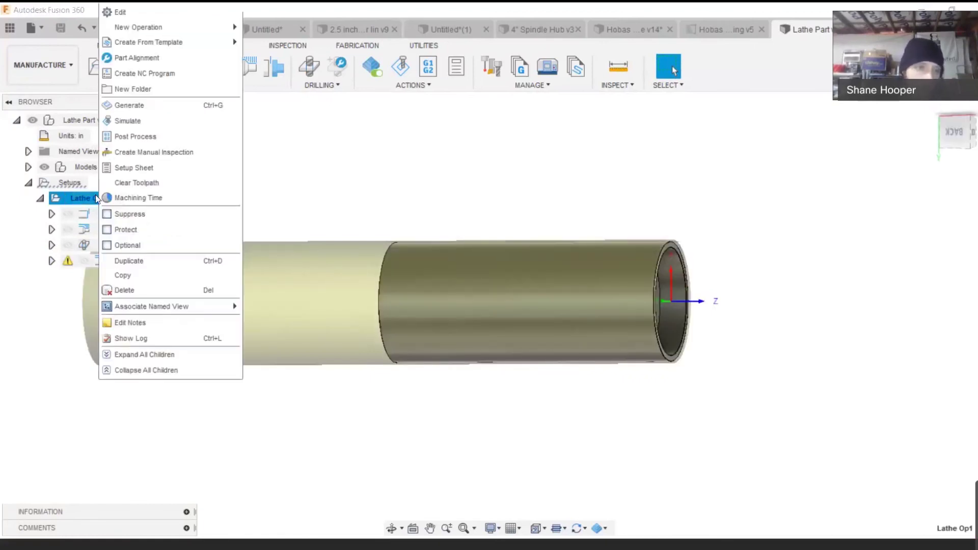
left_click(139, 121)
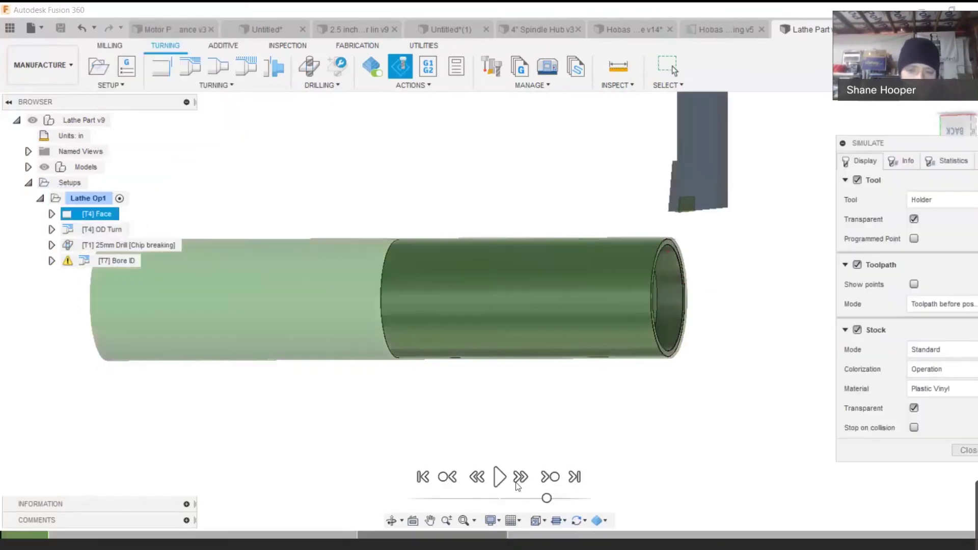
left_click(500, 477)
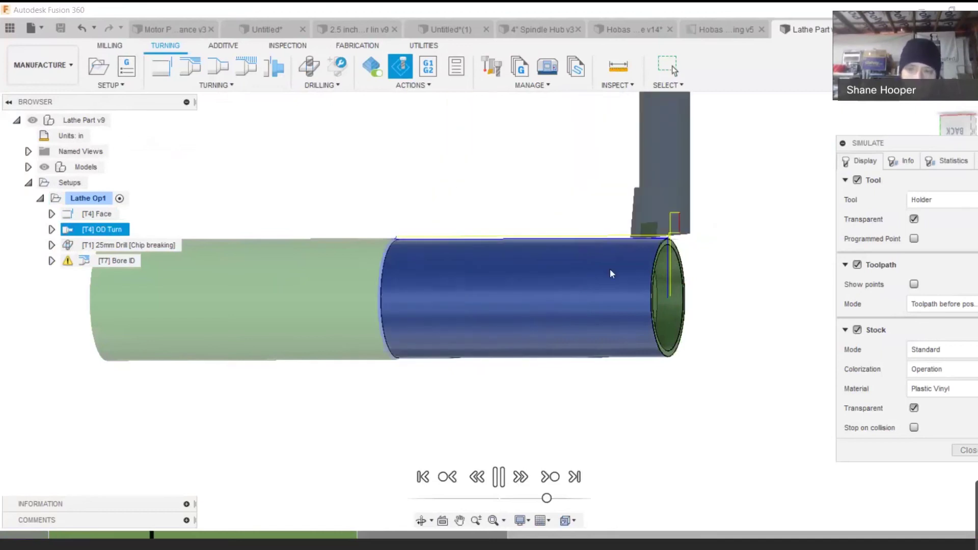
left_click(930, 130)
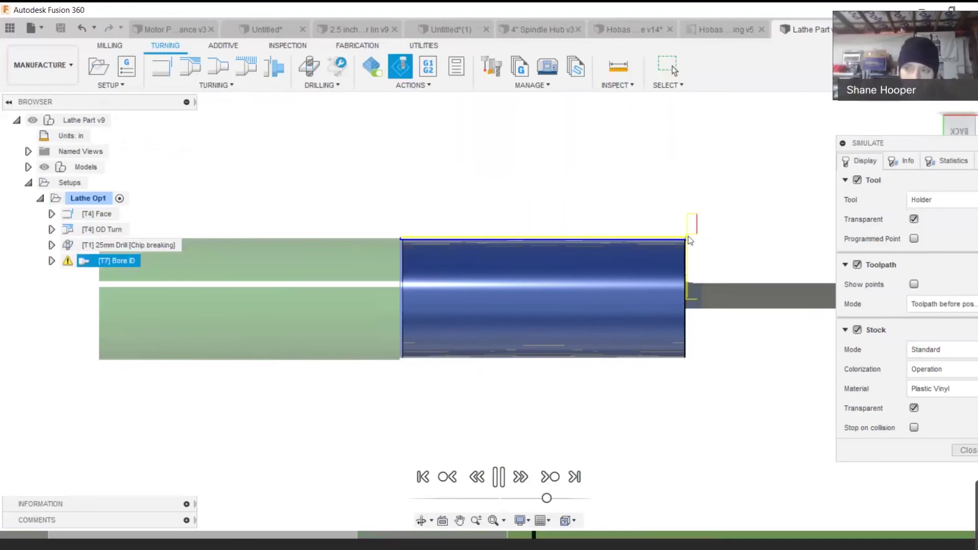
left_click_drag(946, 133, 799, 124)
scroll(708, 297, "up", 1)
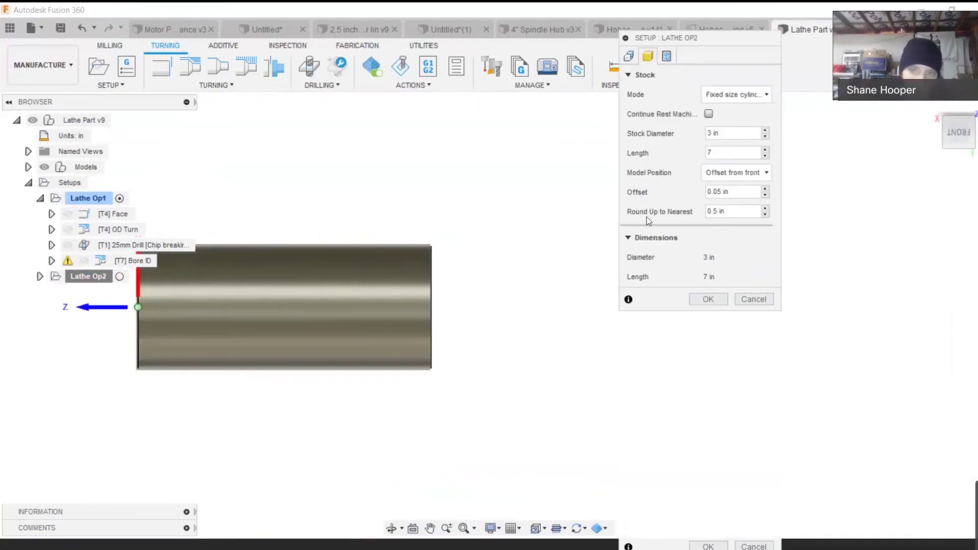
Set the Lathe Op2 stock length to 7.25 in with the model position Offset from back
left_click(724, 149)
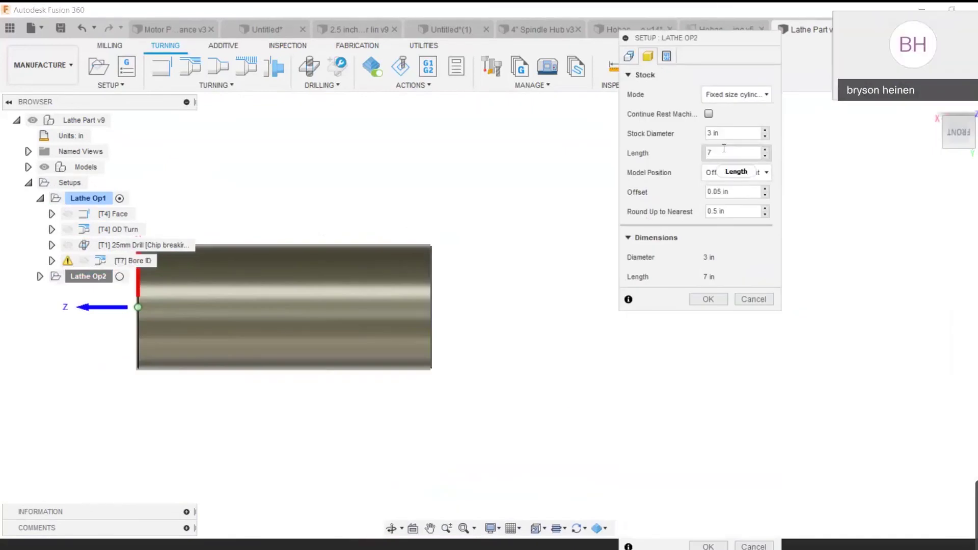
type(".25")
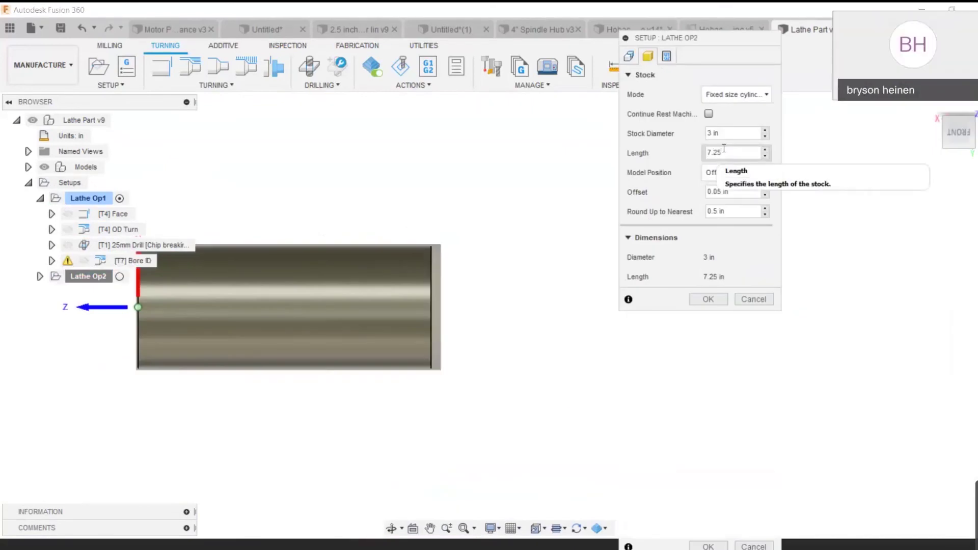
left_click(736, 173)
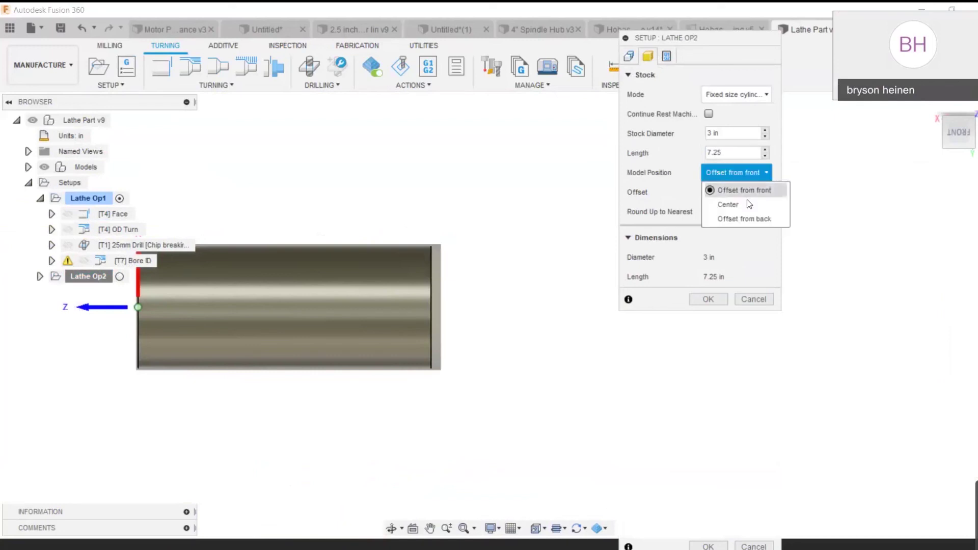
left_click(744, 218)
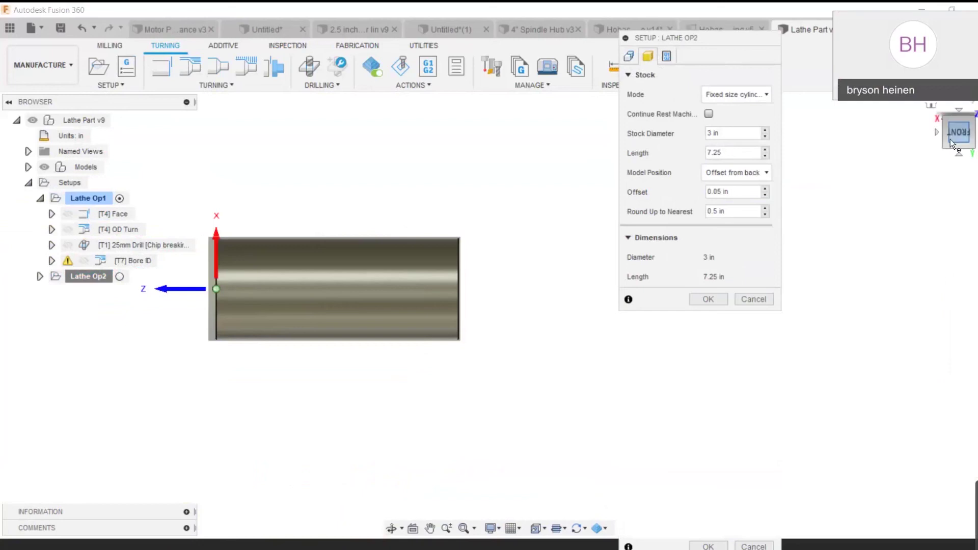
left_click_drag(957, 134, 794, 169)
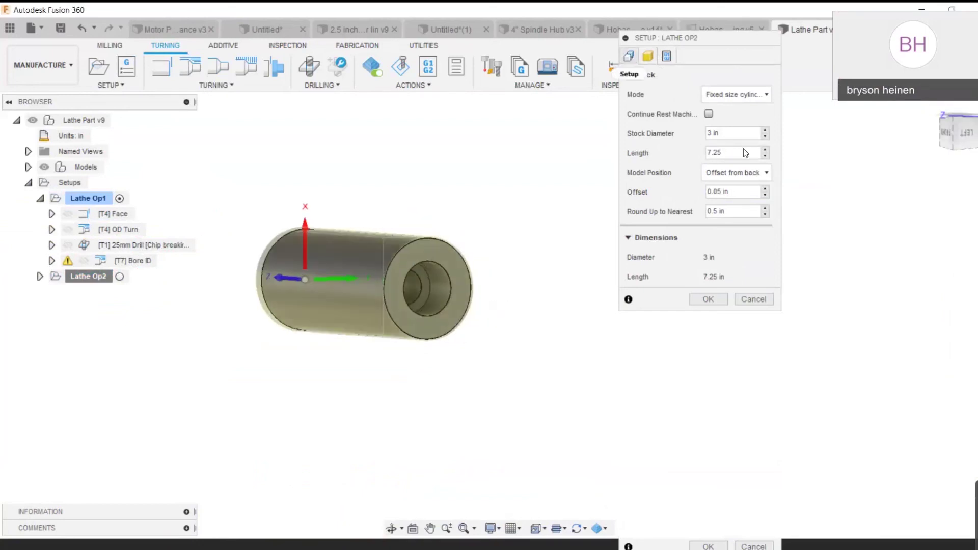
Flip the Z axis of the Lathe Op2 work coordinate system
left_click(628, 56)
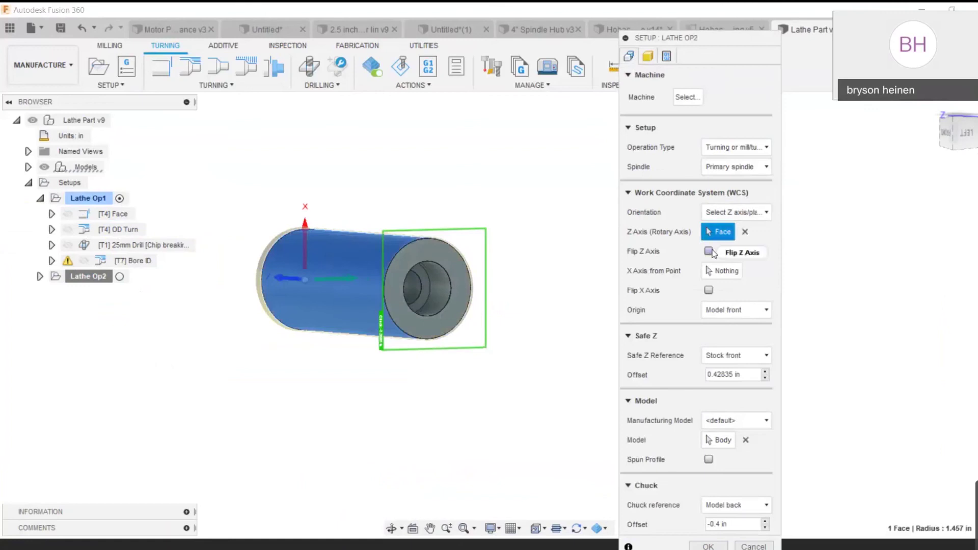
left_click(708, 251)
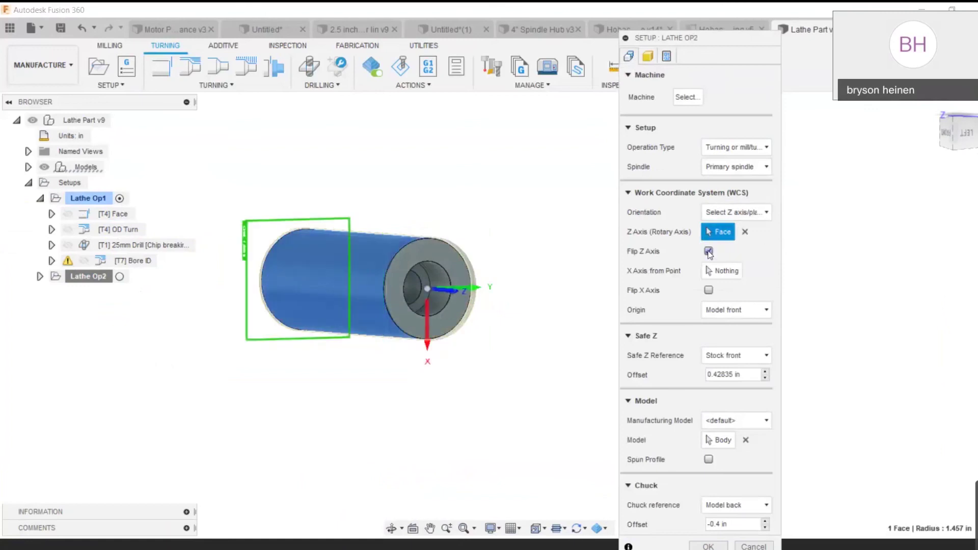
left_click(948, 129)
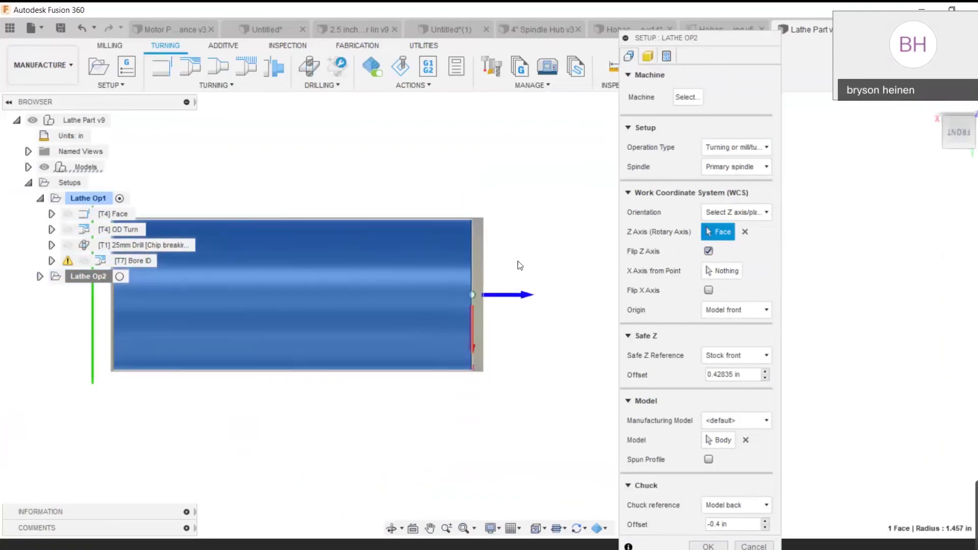
scroll(519, 265, "down", 1)
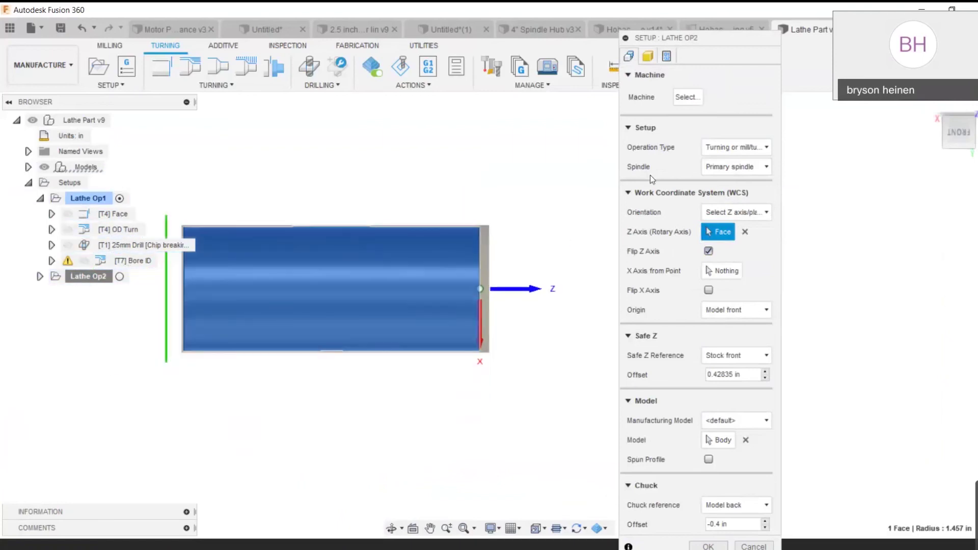
Set the Lathe Op2 stock's model position to Offset from front
left_click(648, 56)
left_click(744, 172)
left_click(742, 191)
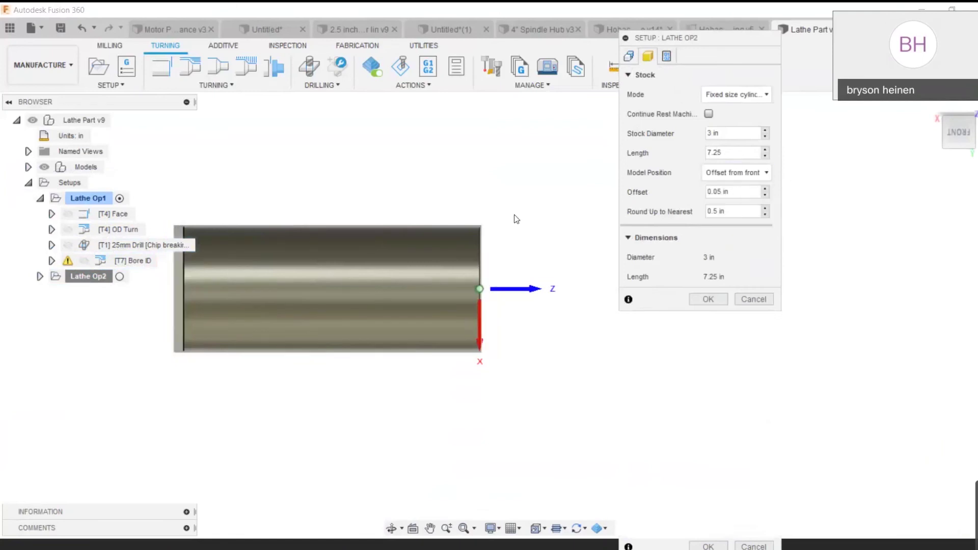
scroll(474, 260, "up", 3)
scroll(464, 260, "down", 3)
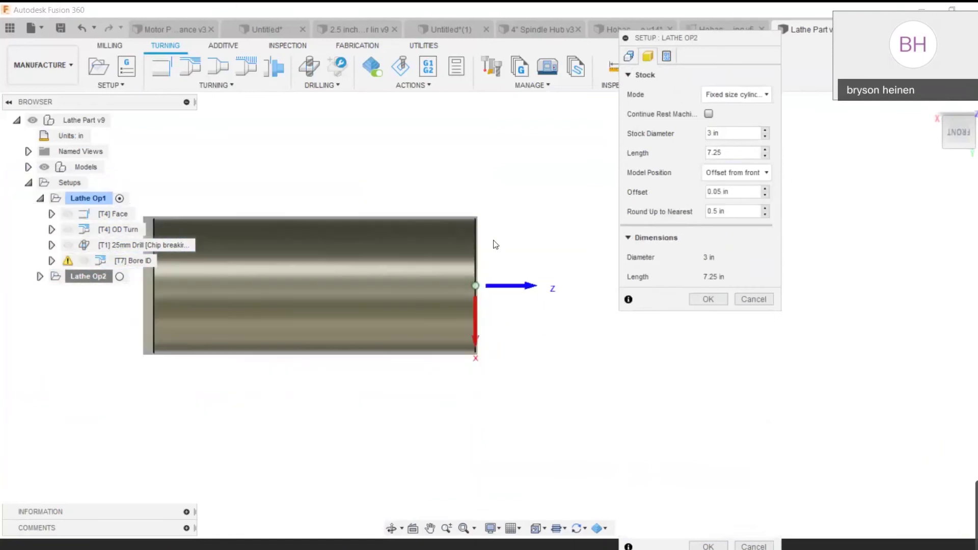
Set the Lathe Op2 stock length to 7.1 in and accept the setup
left_click(736, 152)
key("BackSpace")
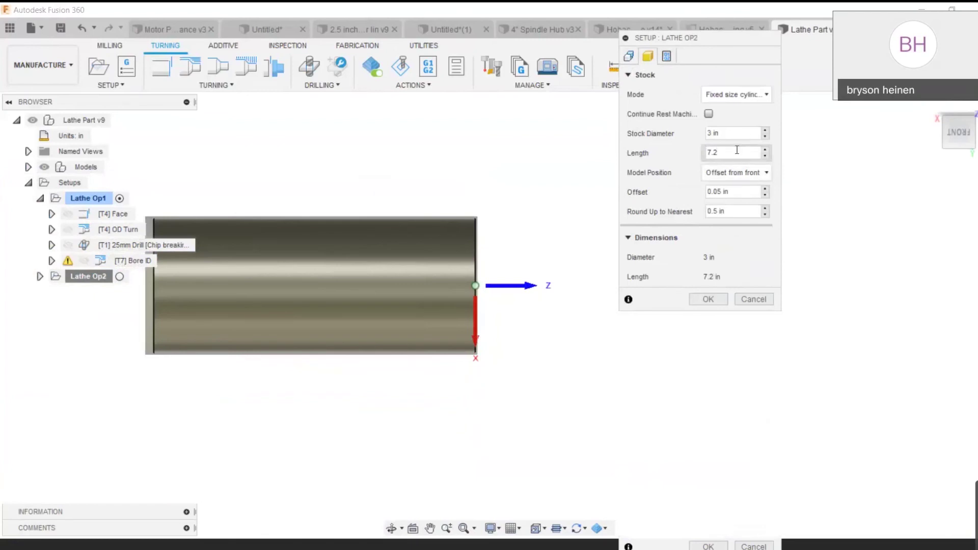
key("BackSpace")
type("05")
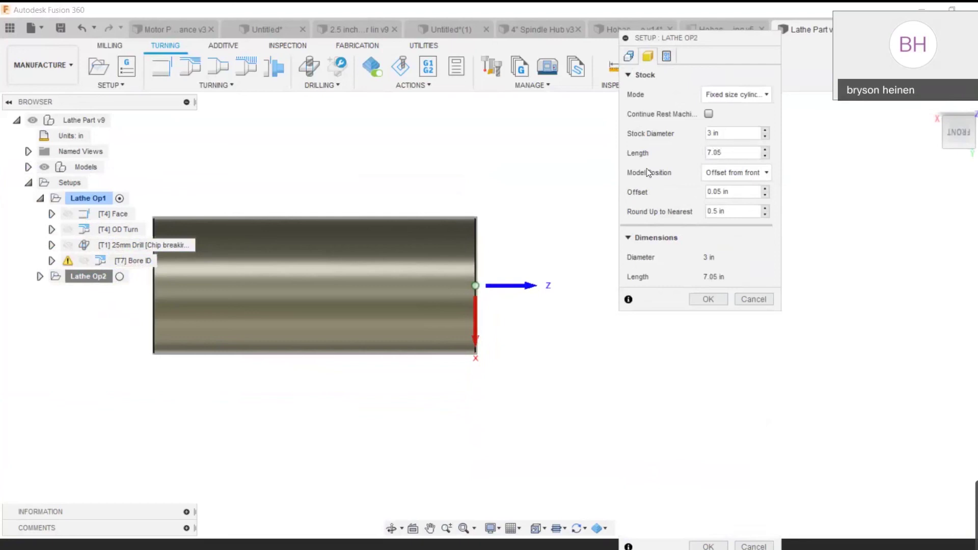
key("BackSpace")
key("BackSpace")
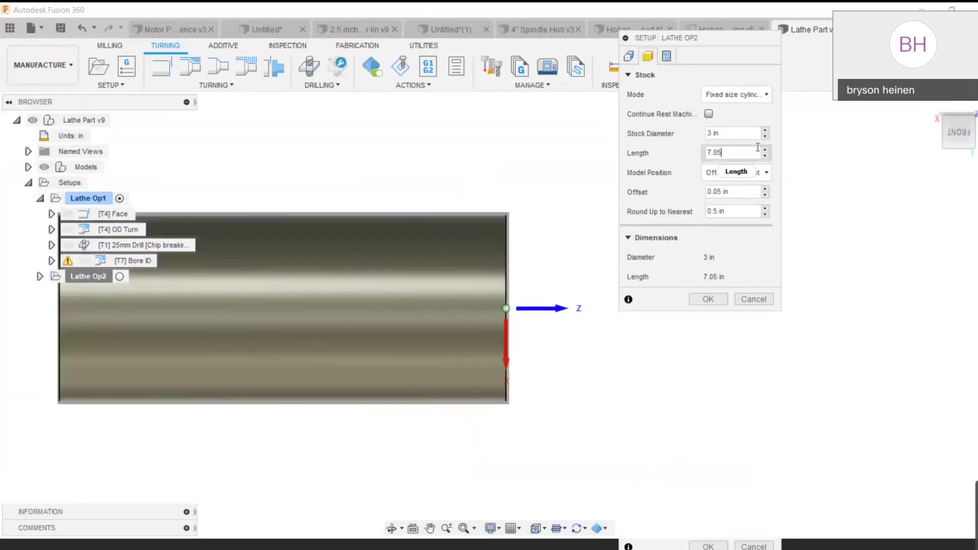
type("1")
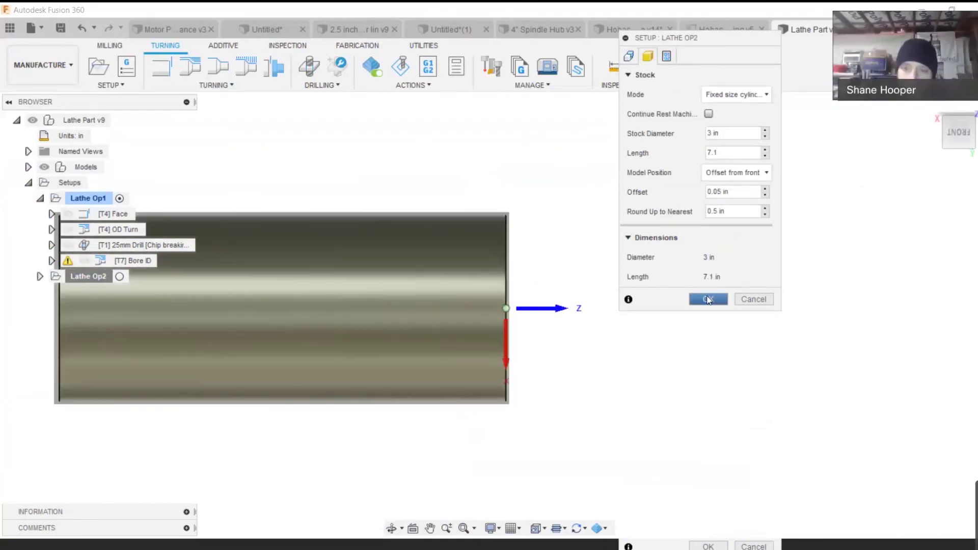
left_click(708, 301)
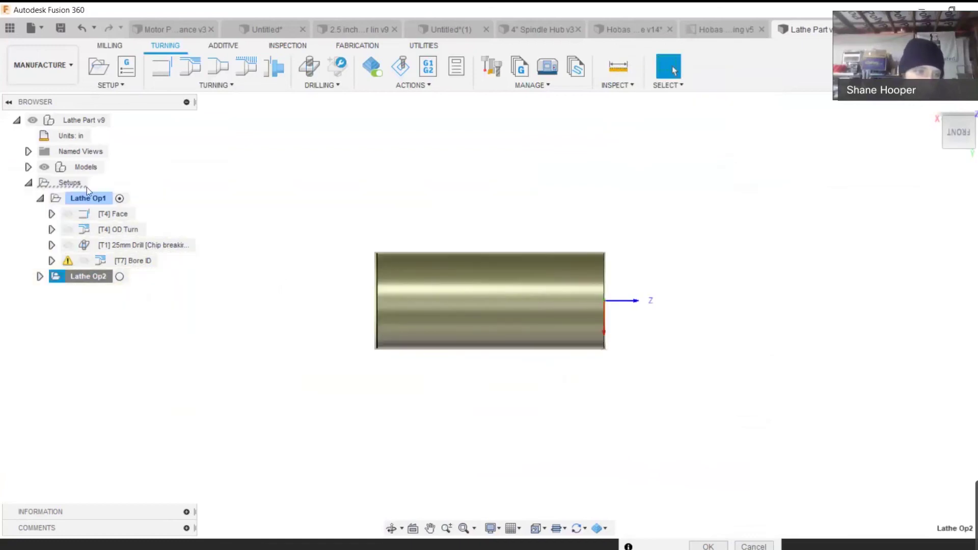
Compare the stock and axis orientation of Lathe Op1 and Lathe Op2, and save the design as a new version
left_click(91, 198)
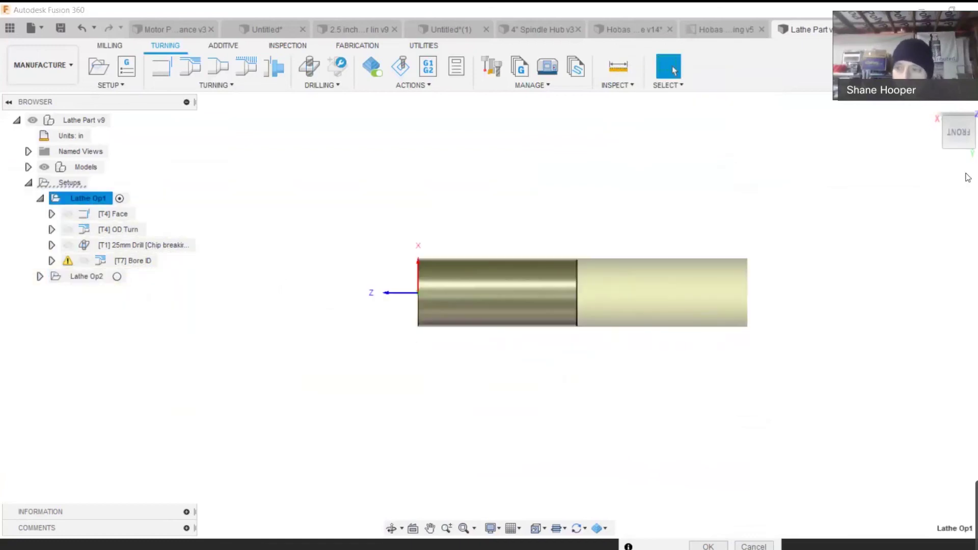
mouse_move(958, 137)
left_mouse_down()
mouse_move(723, 255)
mouse_move(660, 312)
left_mouse_up()
left_click(87, 277)
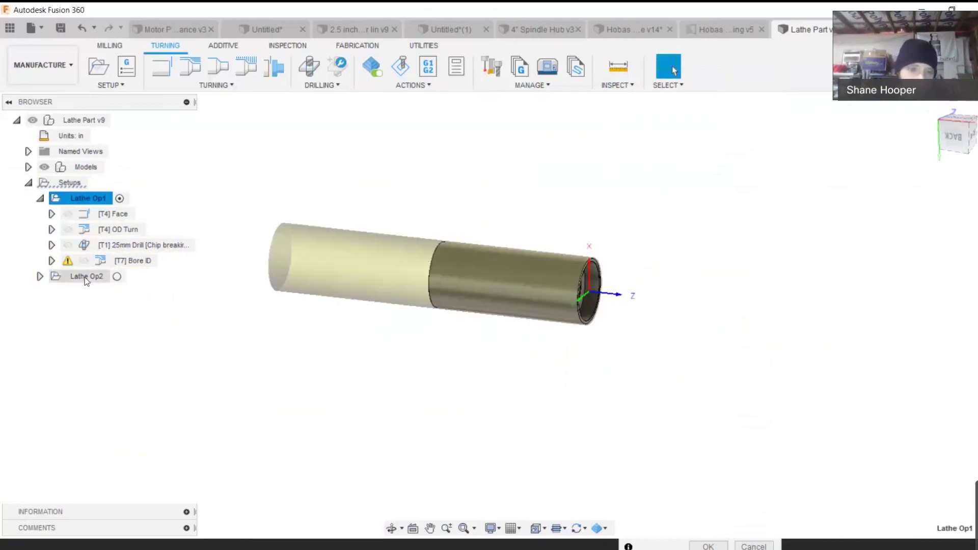
left_click_drag(954, 137, 627, 273)
scroll(462, 313, "up", 5)
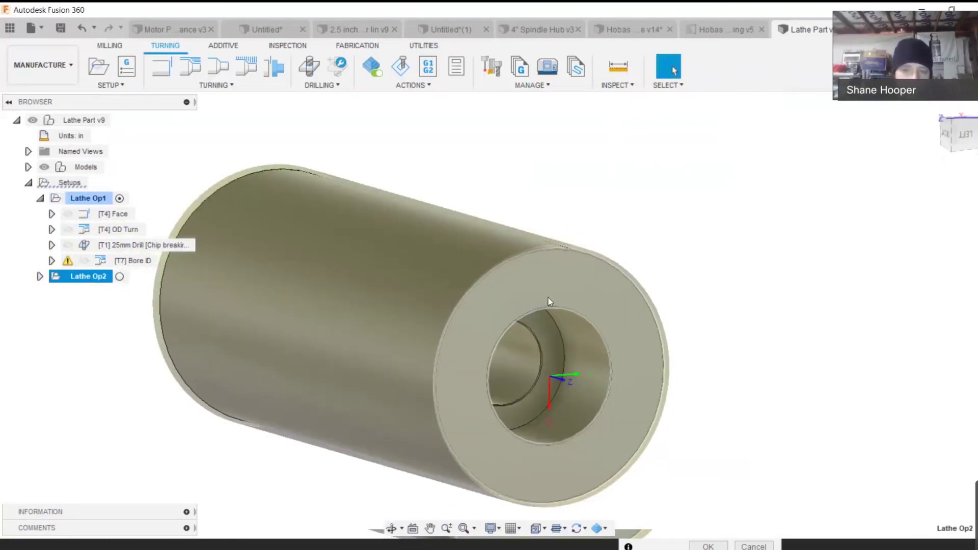
scroll(571, 292, "down", 5)
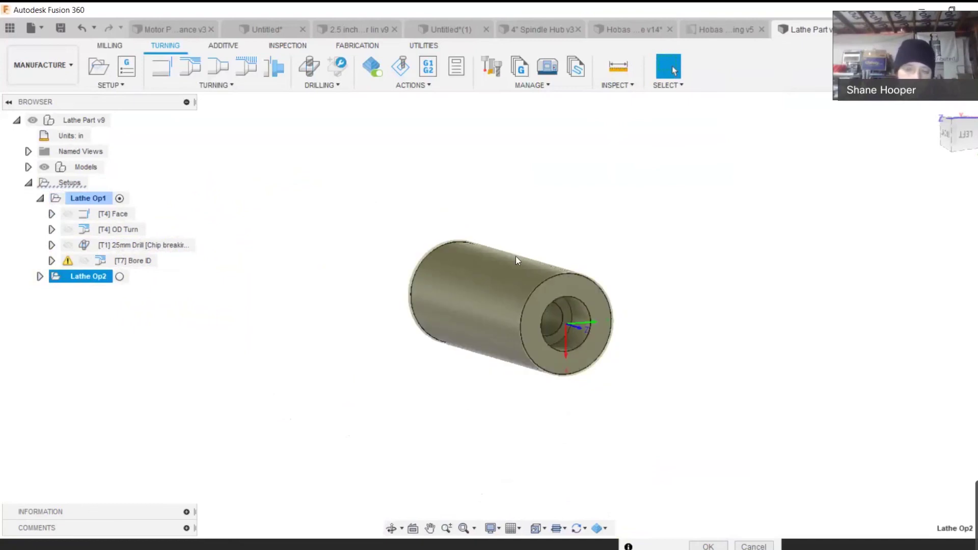
left_click(60, 34)
left_click(512, 297)
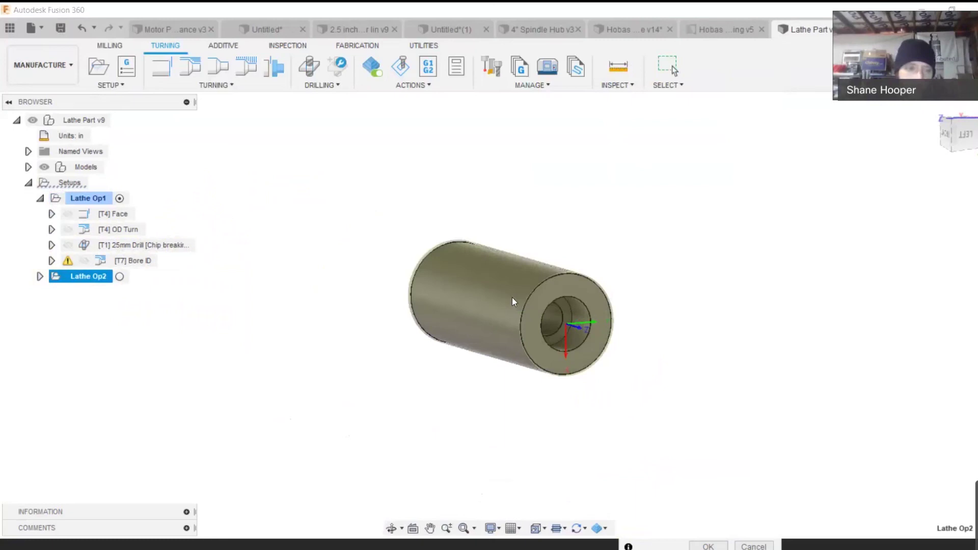
Generate all the toolpaths of Lathe Op2 and display the Face (2) operation in a side-on view of the part
left_click(39, 276)
left_click(120, 291)
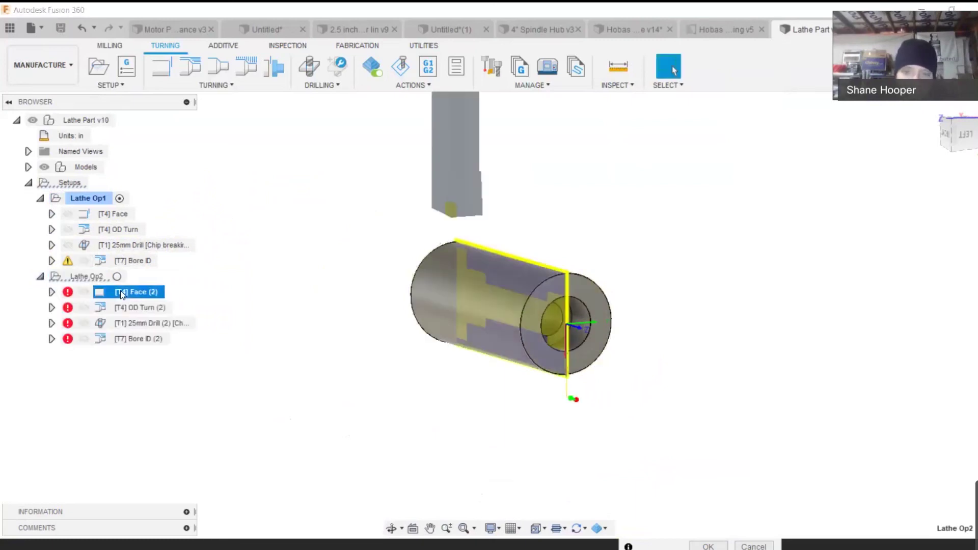
right_click(121, 290)
key("Escape")
right_click(92, 276)
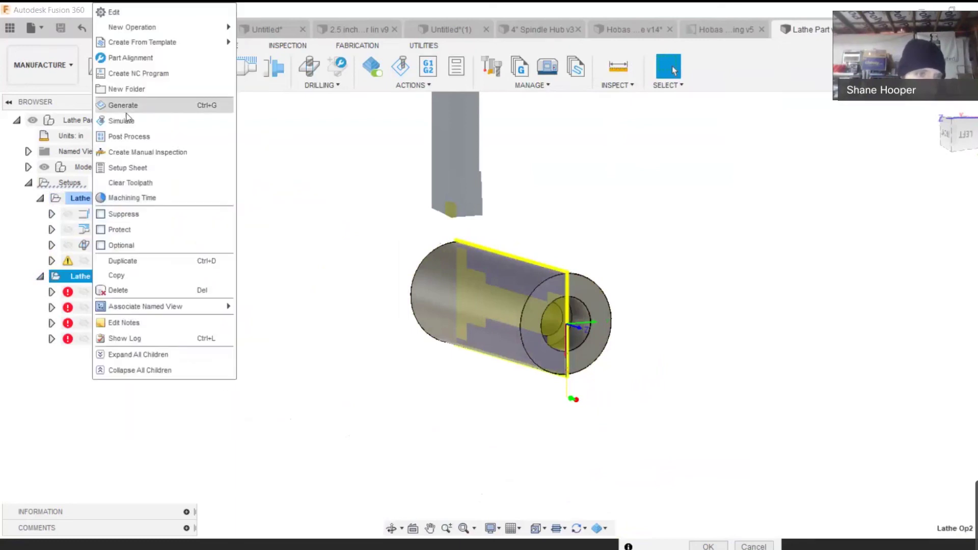
left_click(127, 109)
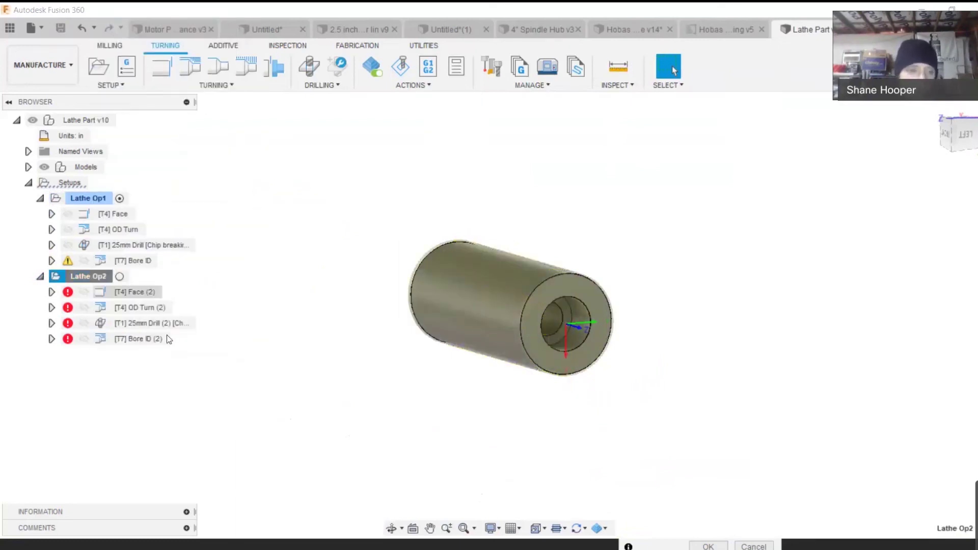
left_click(945, 135)
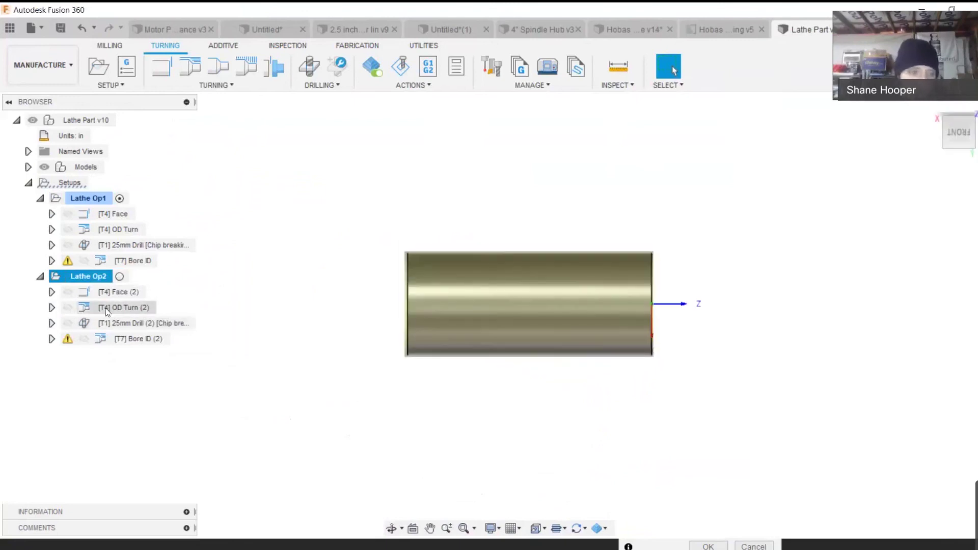
left_click(120, 292)
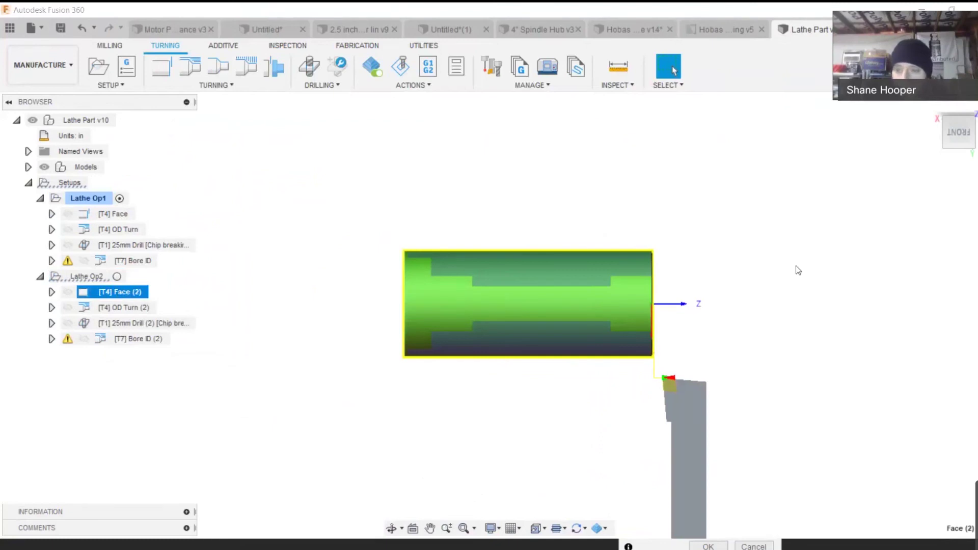
Examine the Face (2) and OD Turn (2) toolpaths of Lathe Op2 from the back view of the part
left_click_drag(962, 135, 961, 94)
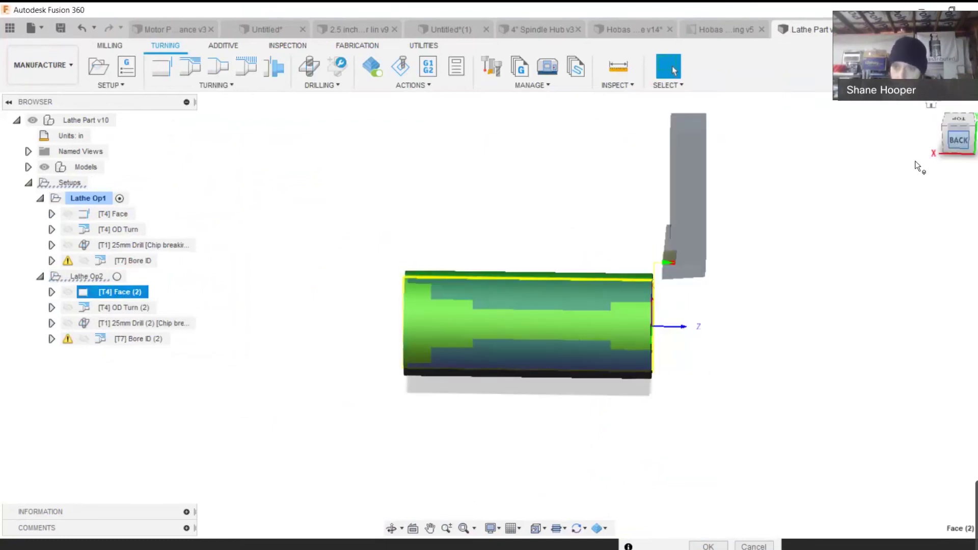
scroll(737, 326, "up", 2)
scroll(713, 319, "up", 2)
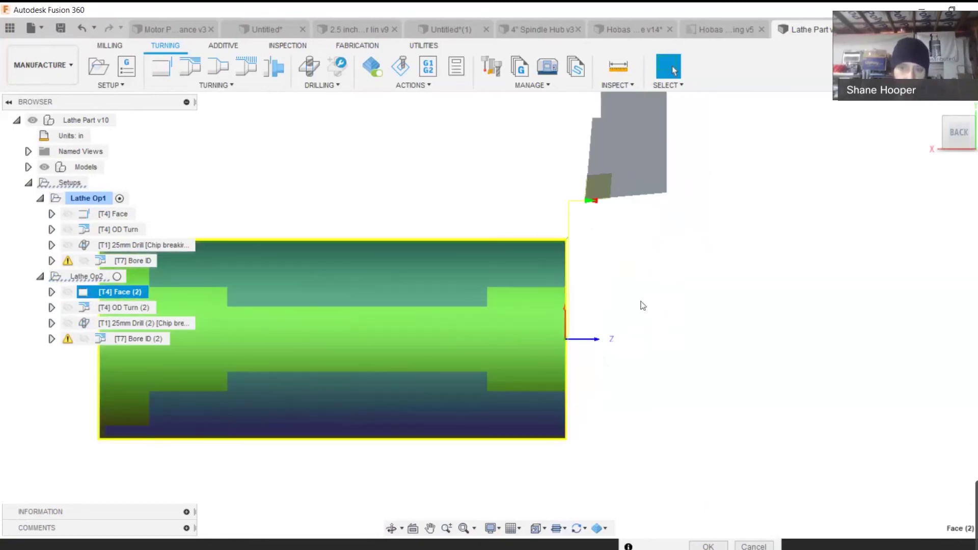
scroll(549, 286, "up", 1)
left_click(127, 308)
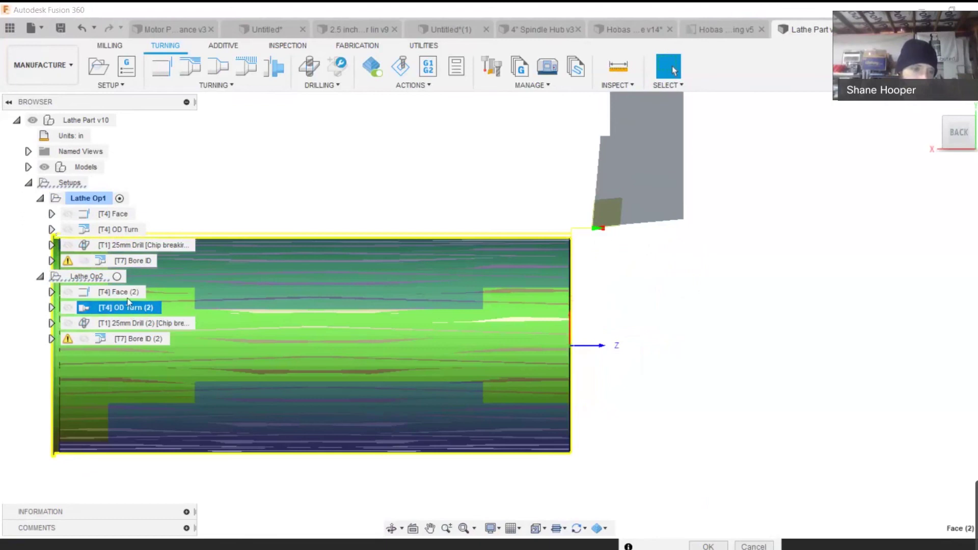
left_click(118, 292)
left_click(126, 307)
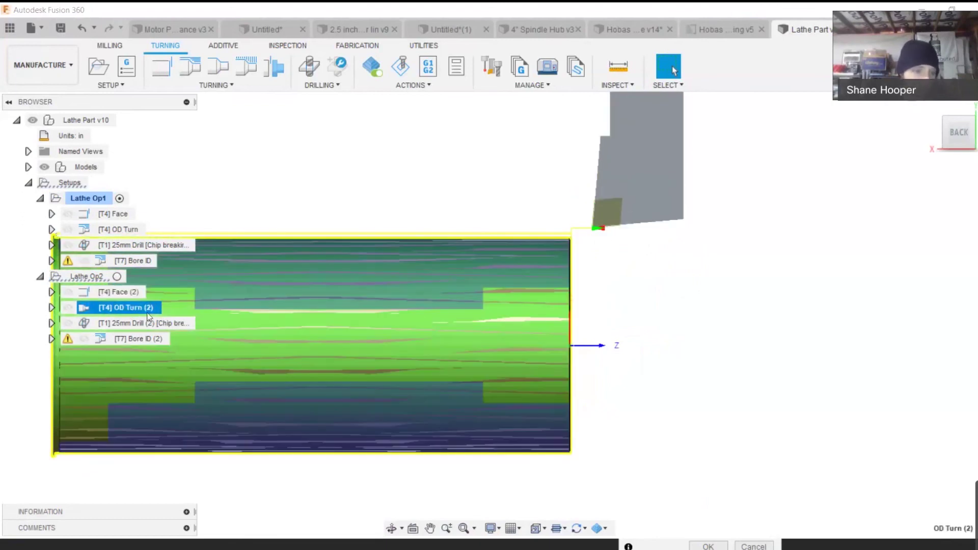
Edit OD Turn (2) and set its back offset from the model back to 5.95 in
right_click(139, 308)
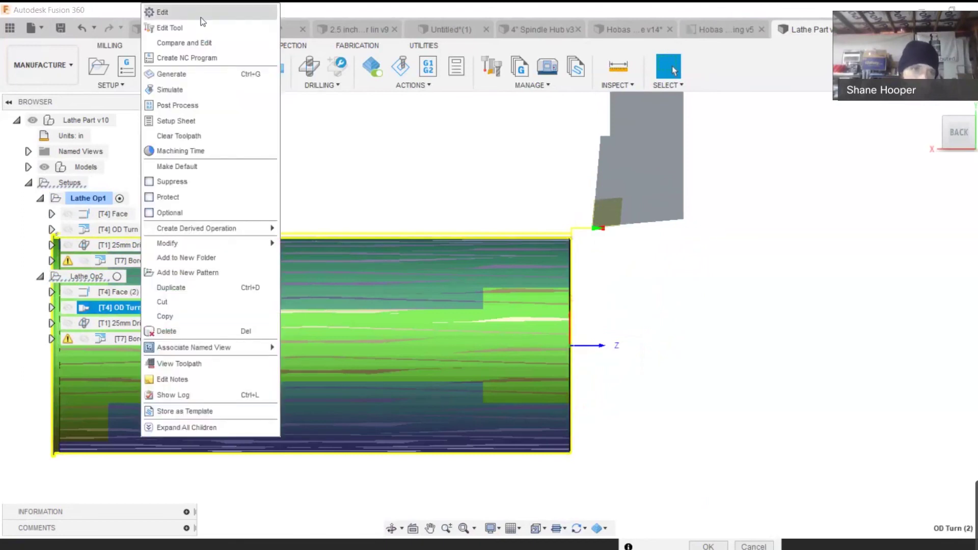
left_click(201, 16)
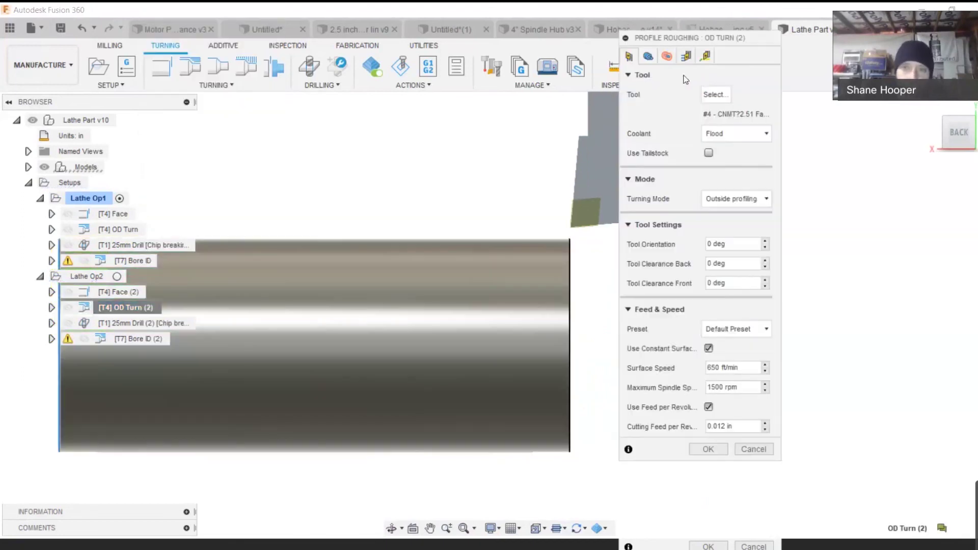
left_click(647, 58)
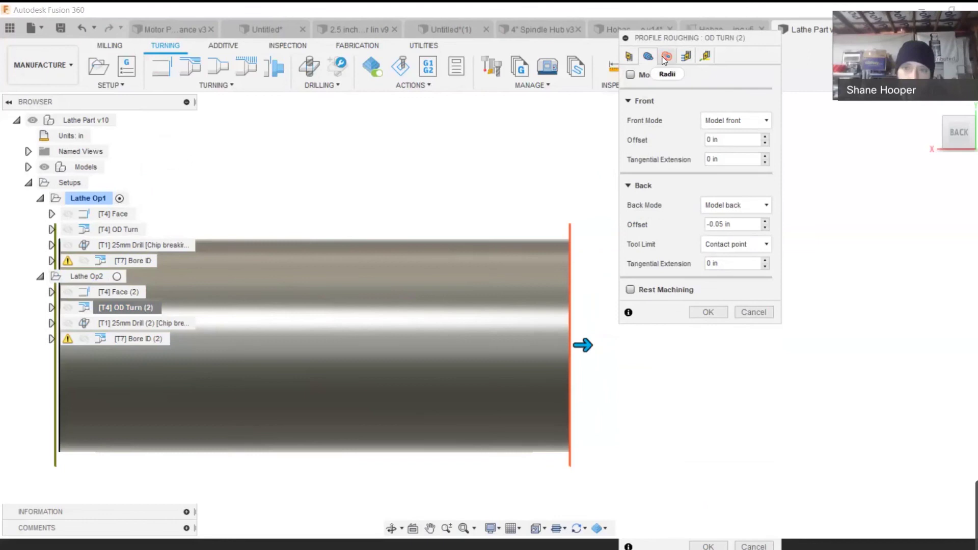
left_click(665, 57)
left_click(648, 56)
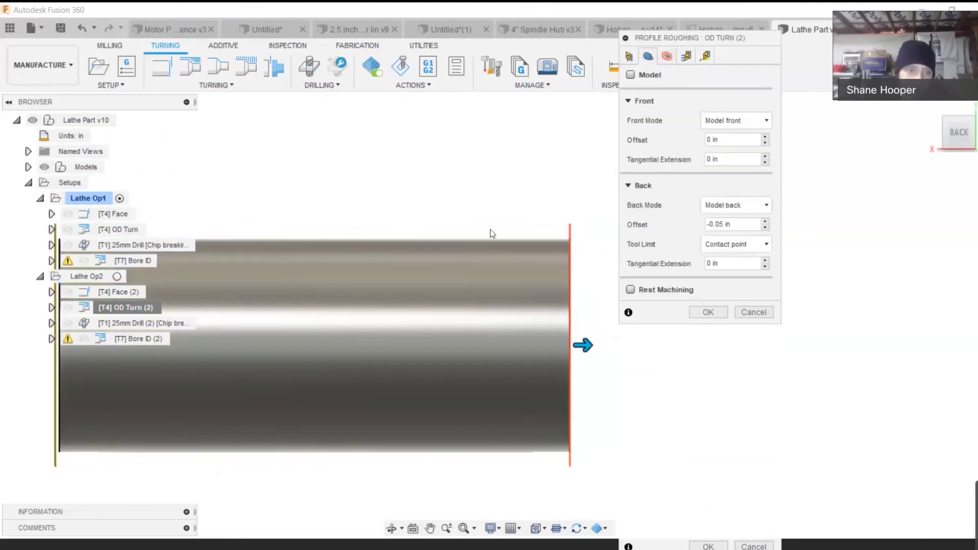
scroll(490, 229, "down", 3)
left_click_drag(218, 295, 507, 311)
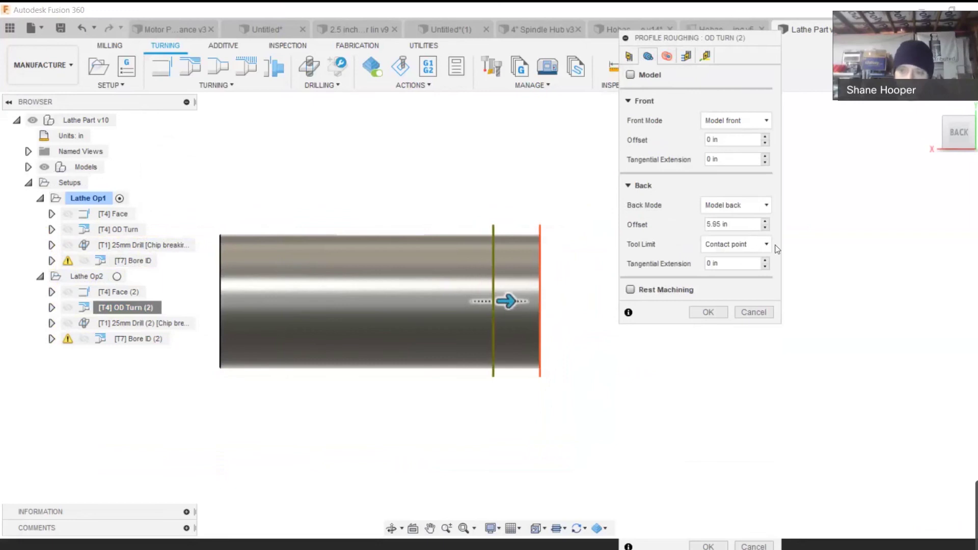
Set the back mode to Selection, reference the edge near the part's front end, and accept the operation
left_click(750, 206)
left_click(731, 264)
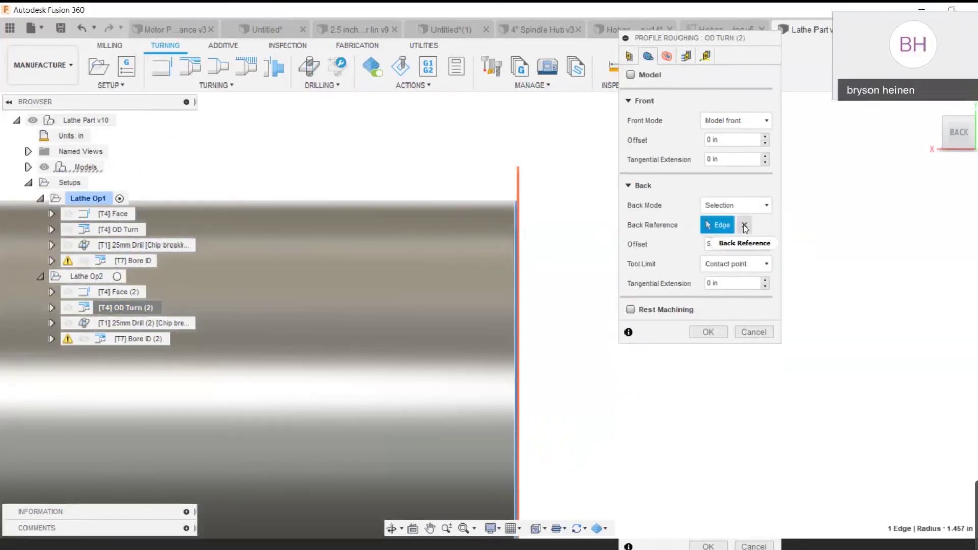
left_click(744, 224)
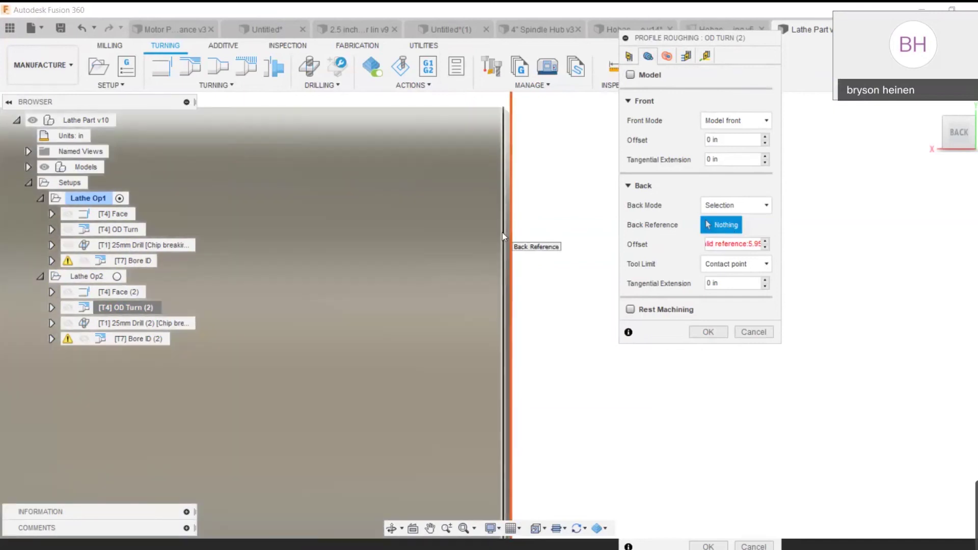
left_click(503, 237)
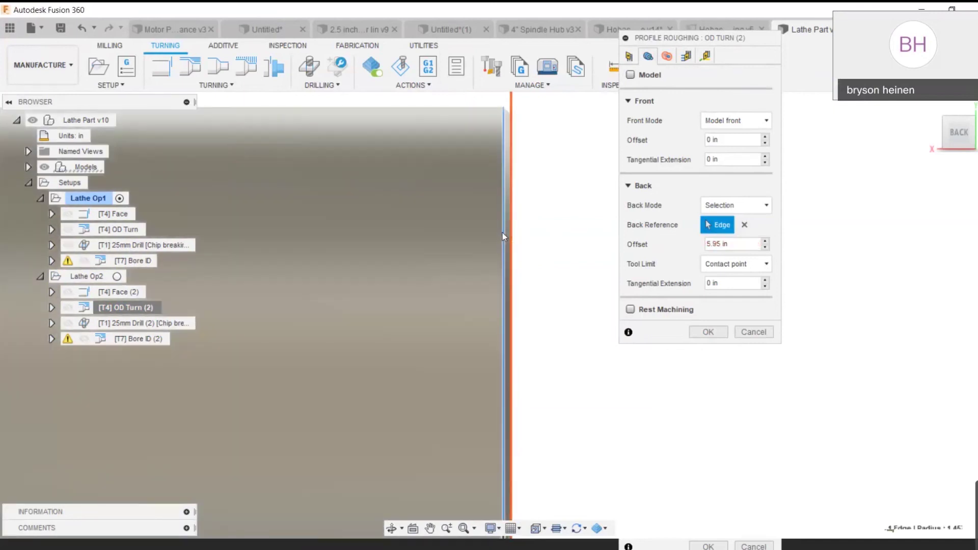
left_click(708, 331)
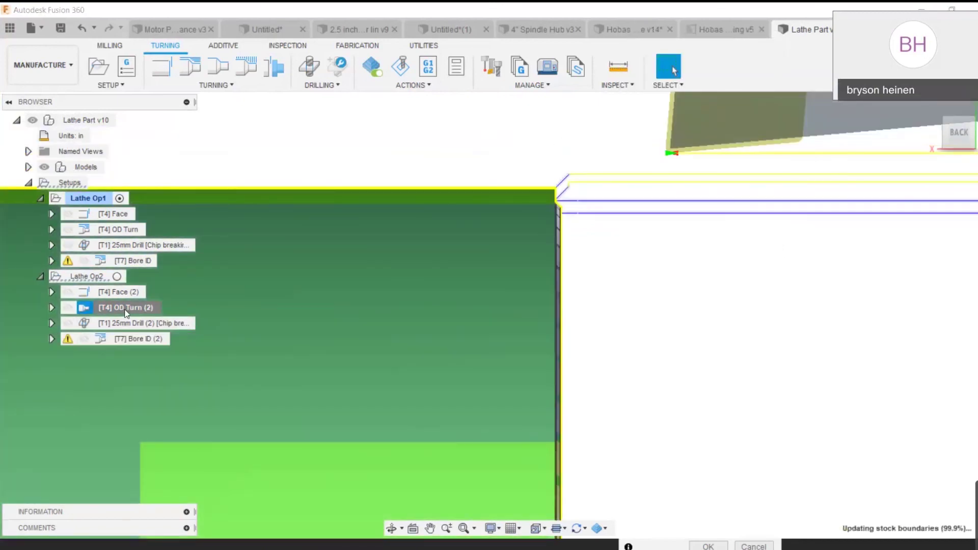
Set the clearance and outer radius of OD Turn (2) from Model OD, accept, and save the design as a new version
right_click(125, 312)
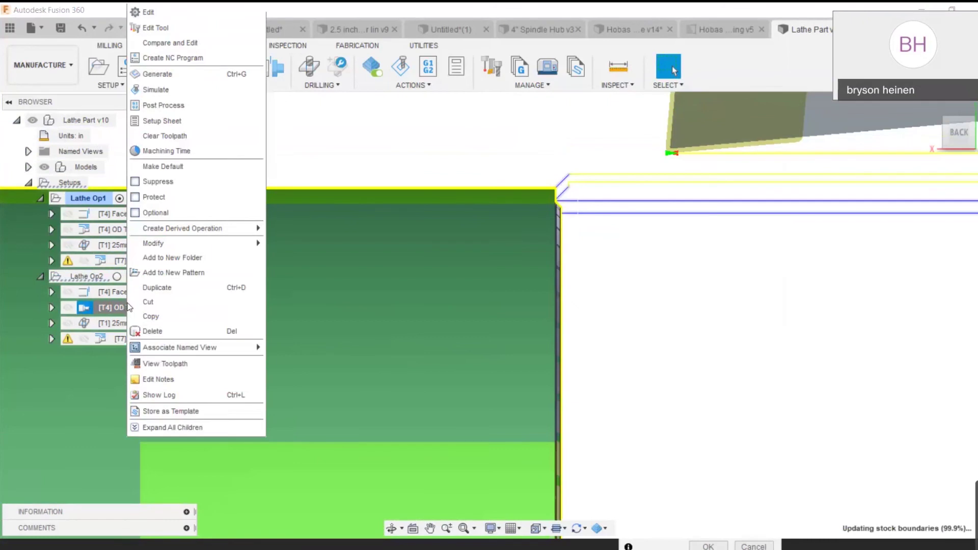
left_click(205, 13)
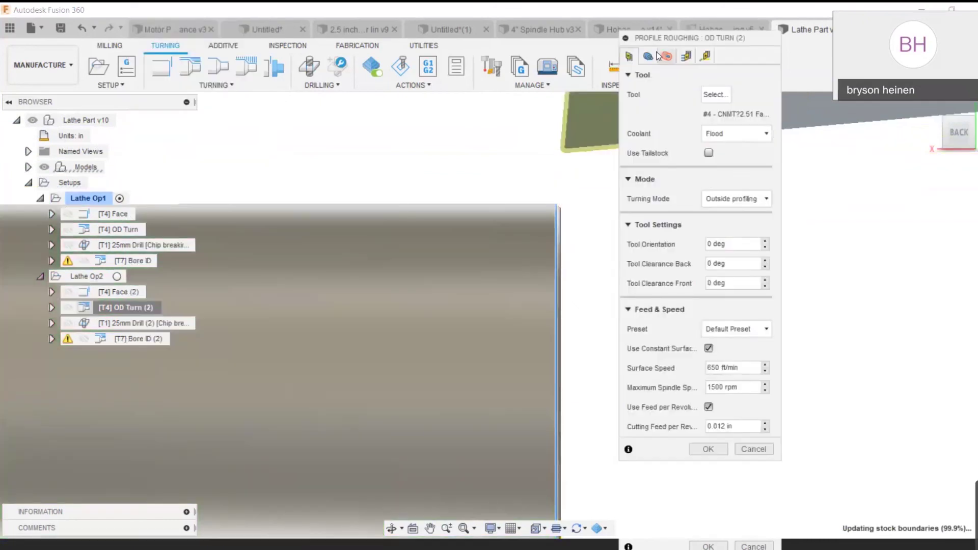
left_click(655, 56)
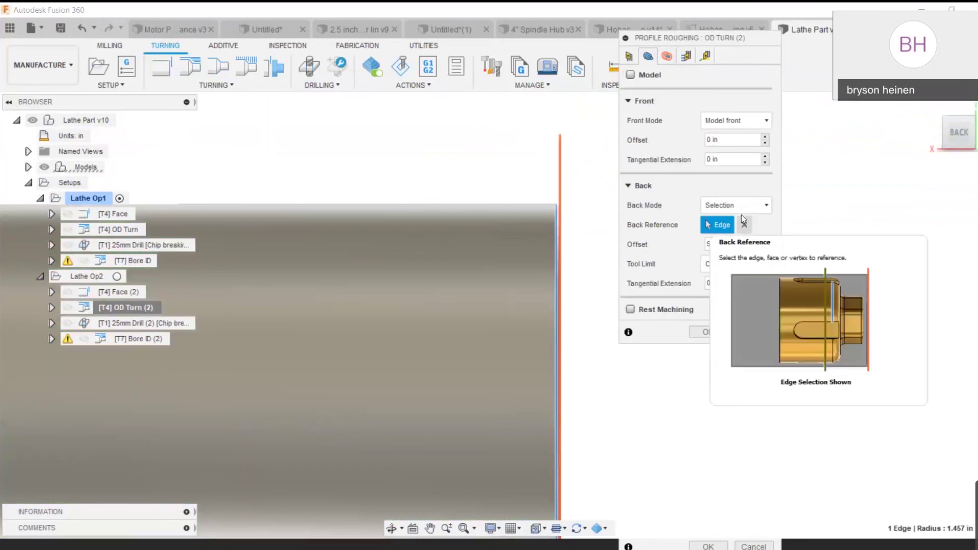
left_click(666, 56)
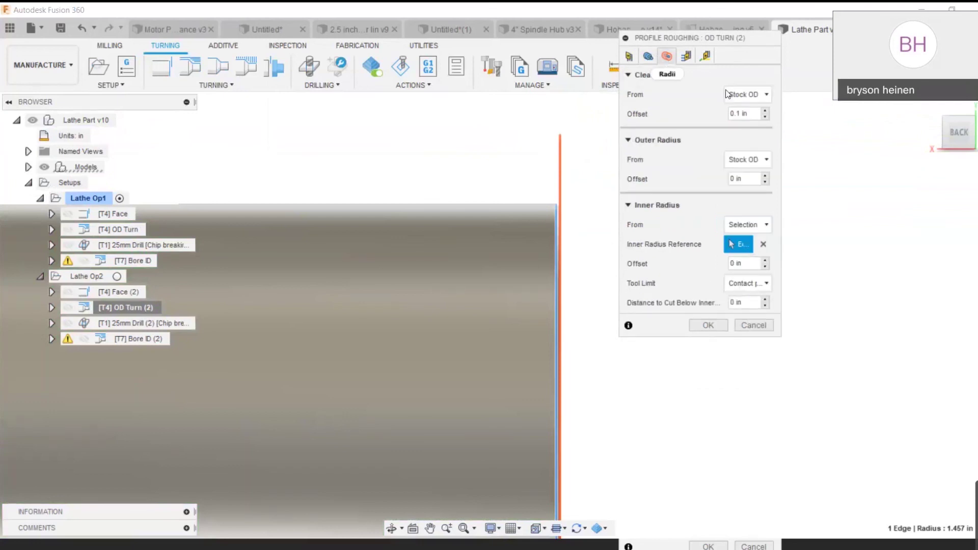
left_click(747, 94)
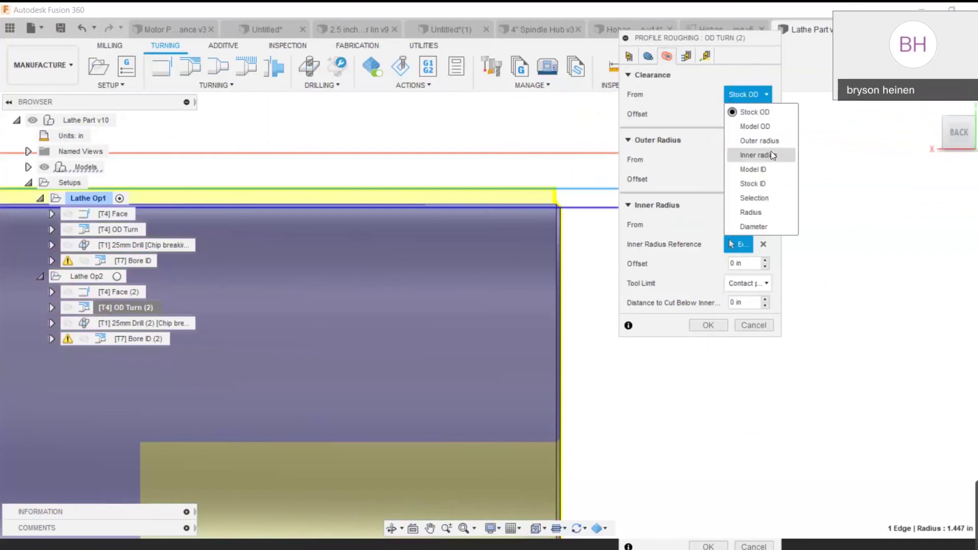
left_click(770, 128)
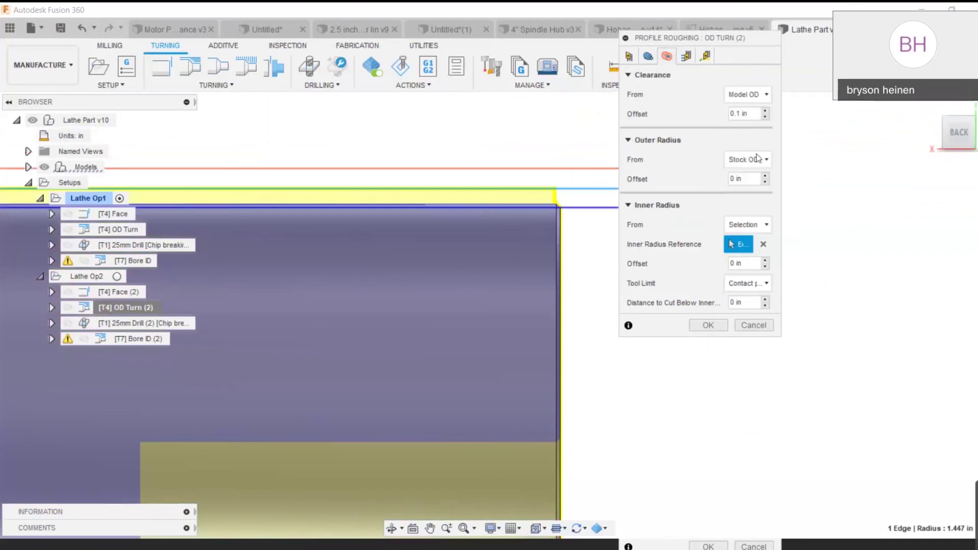
left_click(752, 162)
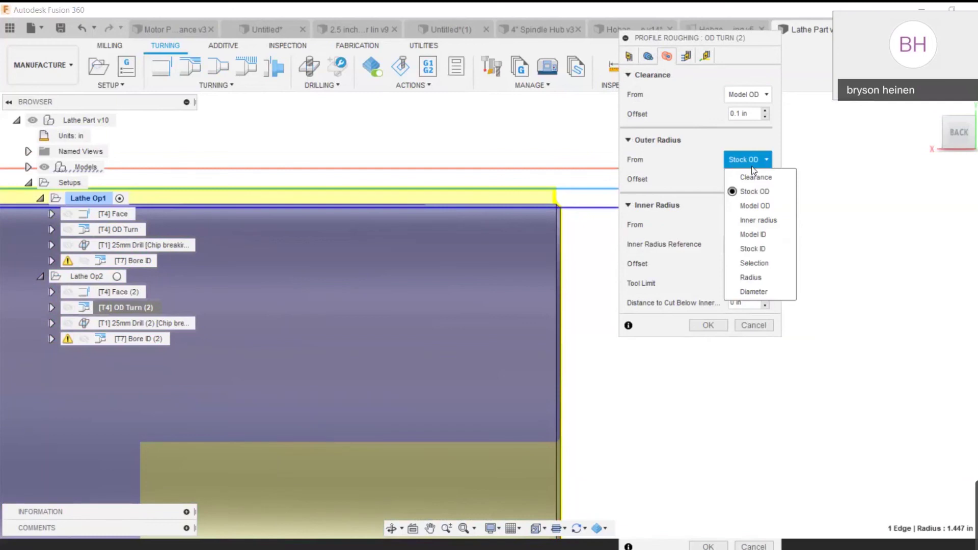
left_click(755, 205)
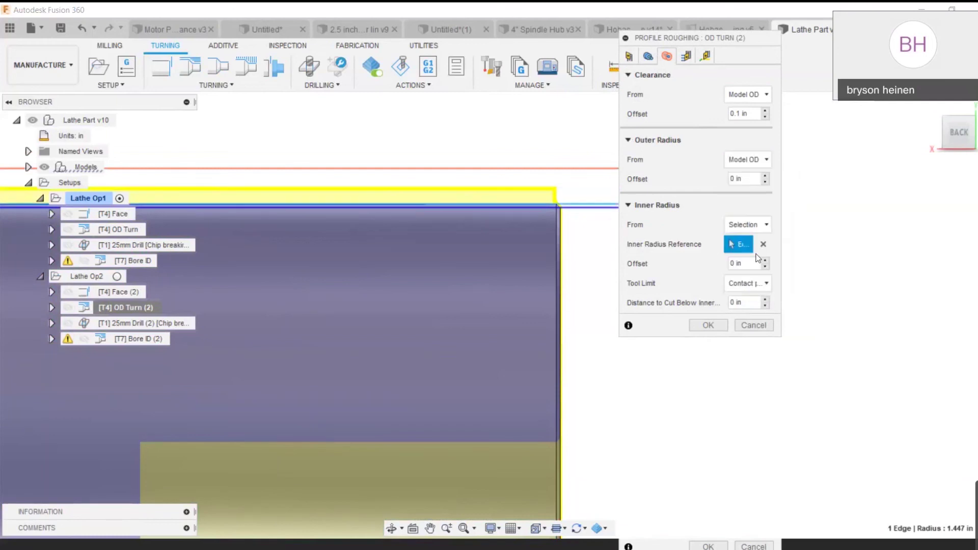
left_click(713, 325)
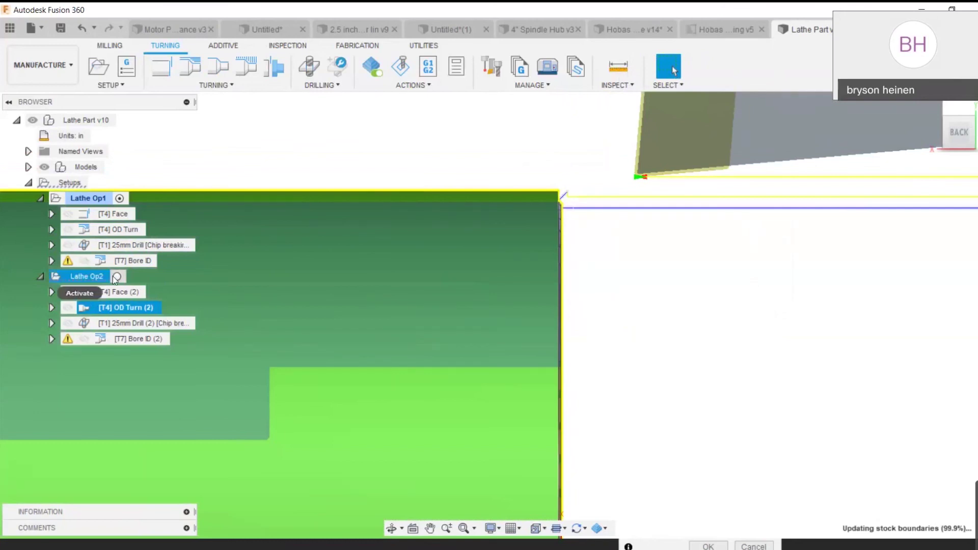
left_click(60, 28)
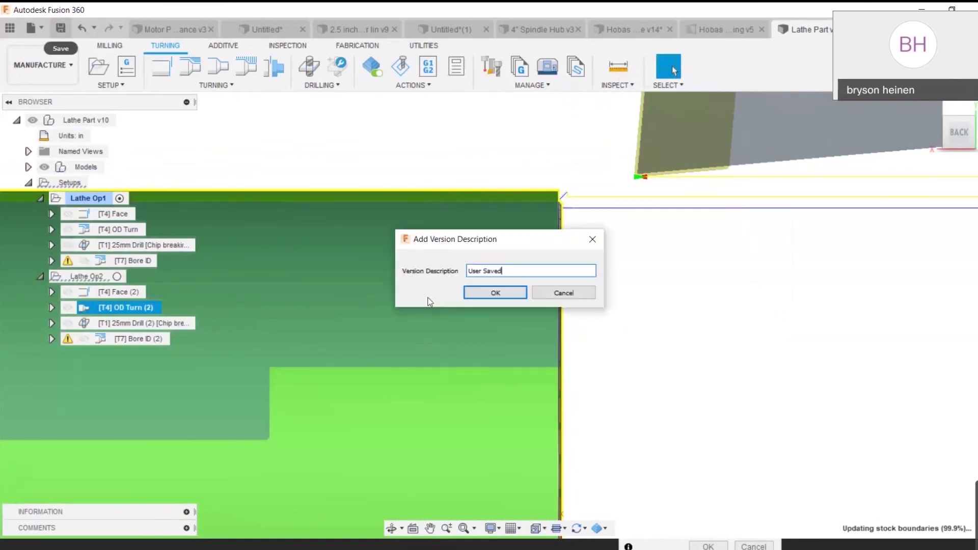
left_click(495, 292)
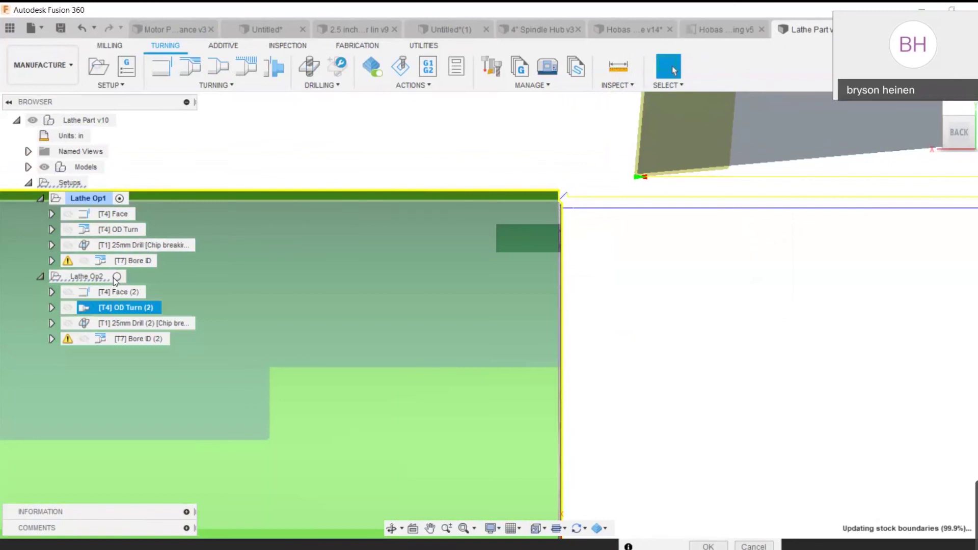
Set the Lathe Op2 stock diameter to 2.9134 in, matching the outside diameter on the Class Assignments drawing, and accept the setup
left_click(90, 274)
right_click(90, 273)
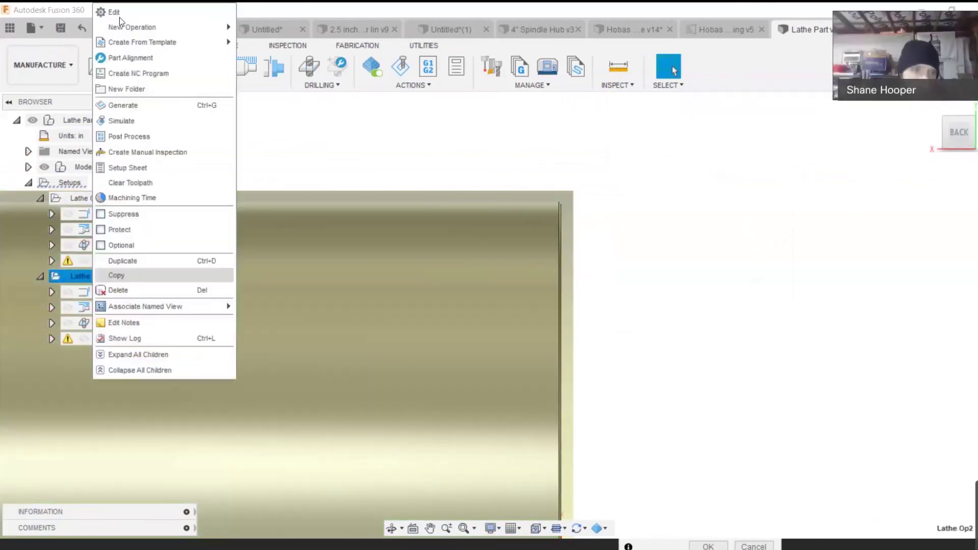
left_click(119, 16)
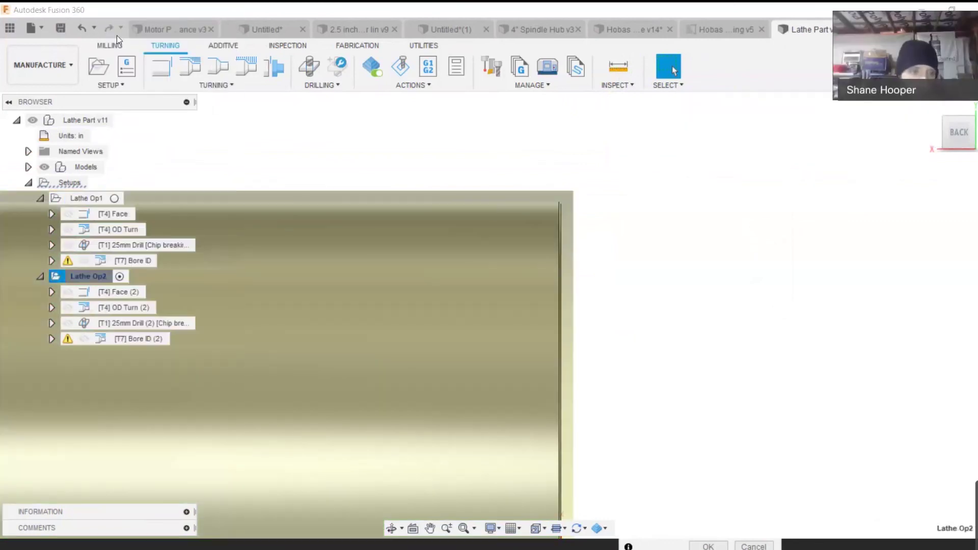
right_click(100, 274)
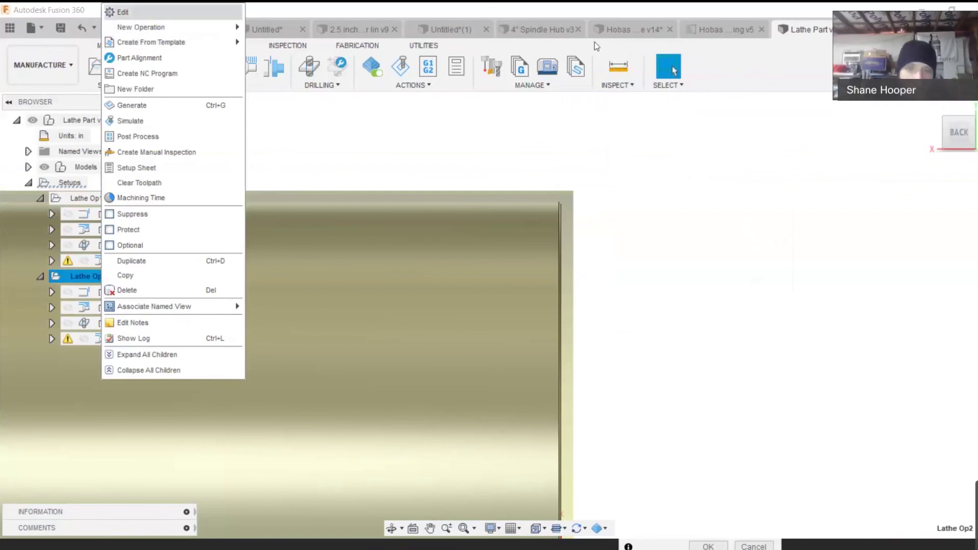
scroll(536, 185, "down", 1)
scroll(578, 174, "down", 1)
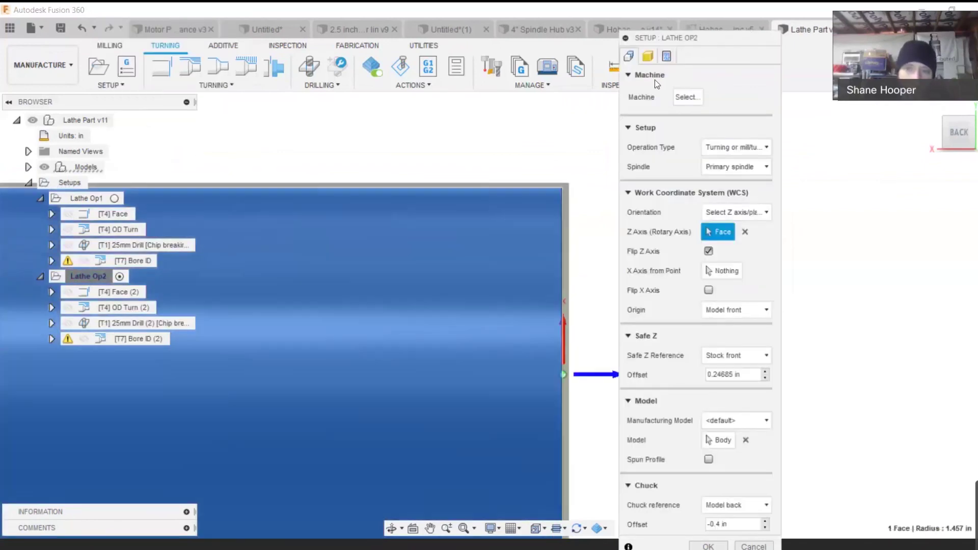
left_click(647, 56)
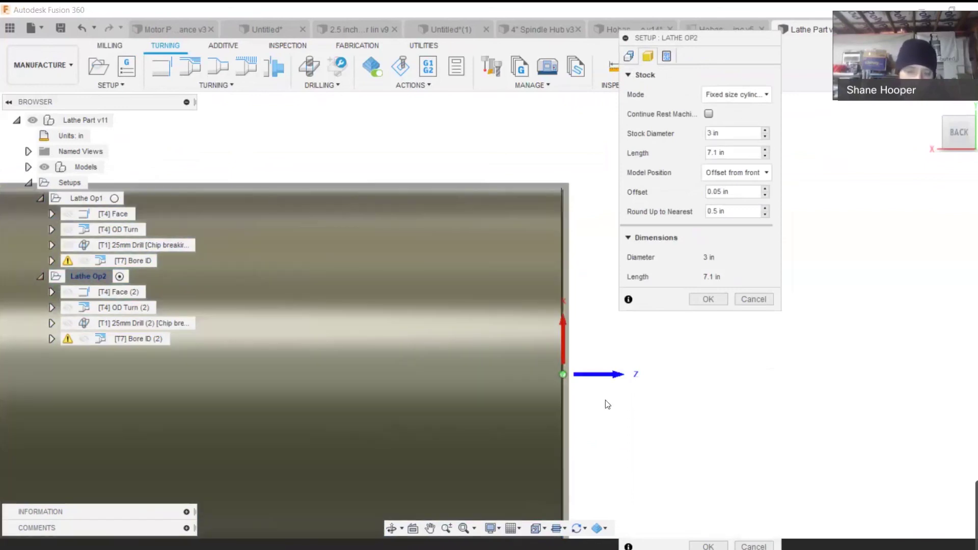
key("alt+Tab")
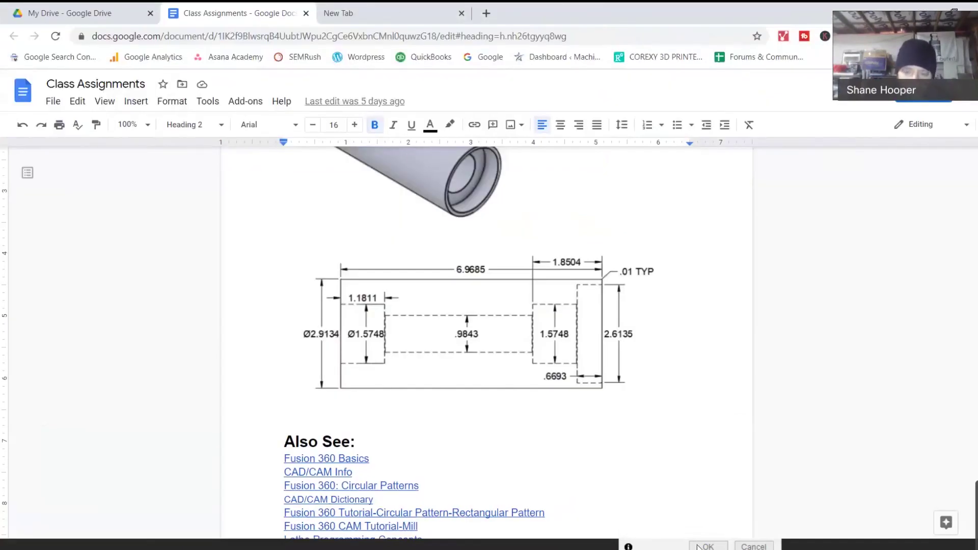
key("alt+Tab")
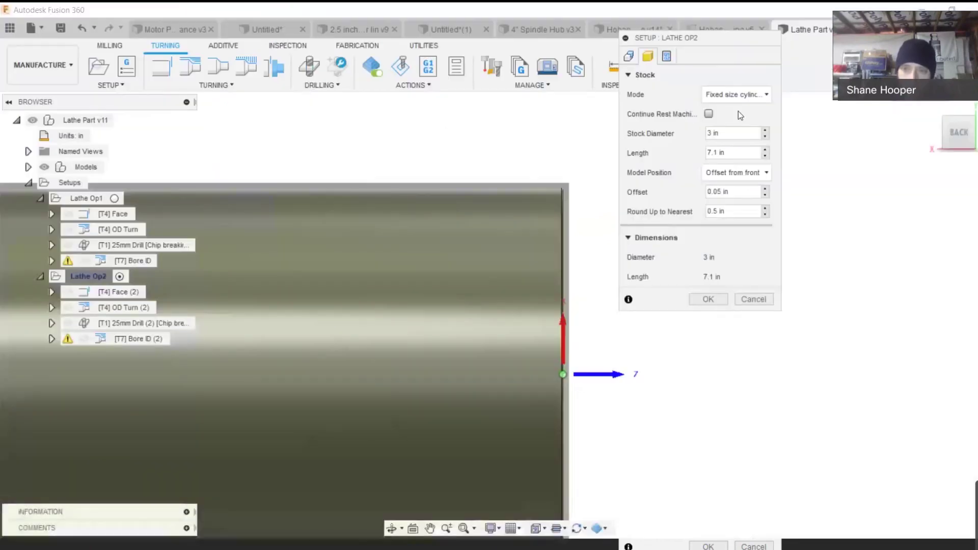
type("2.9134")
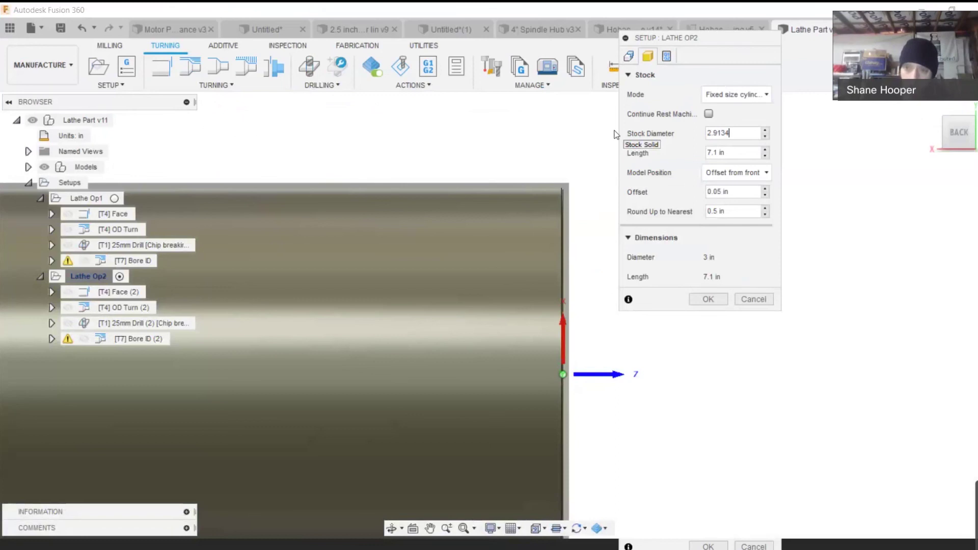
key("Return")
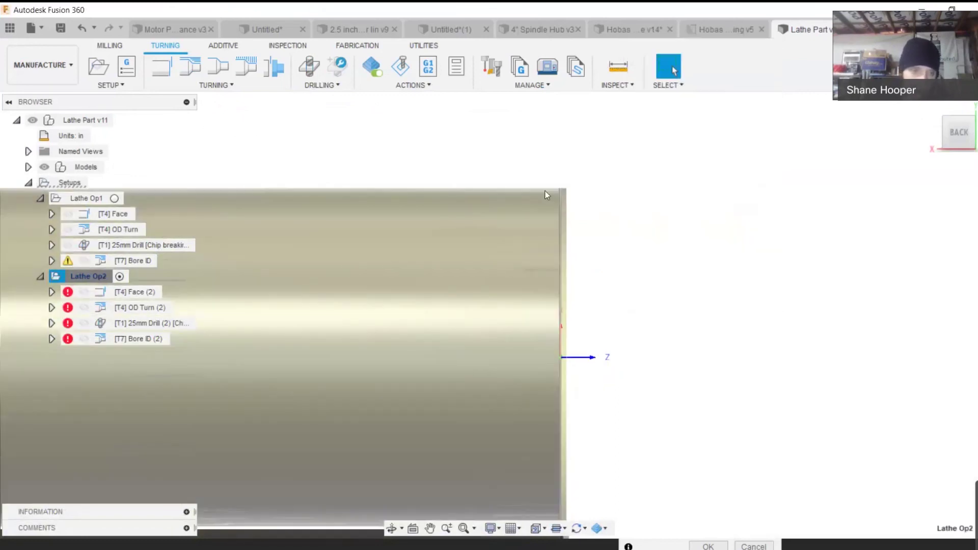
Regenerate all toolpaths of Lathe Op2 and display the Face (2) toolpath
left_click(113, 295)
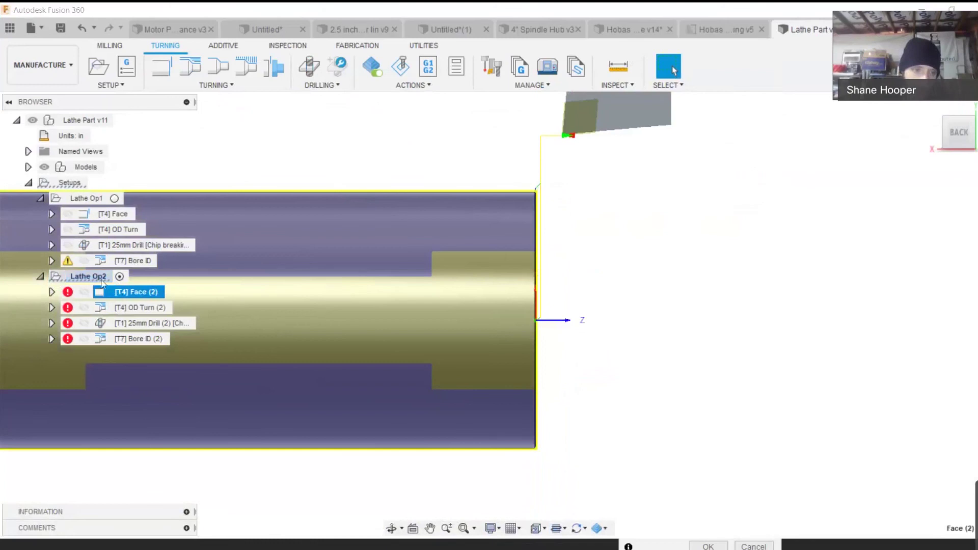
right_click(102, 281)
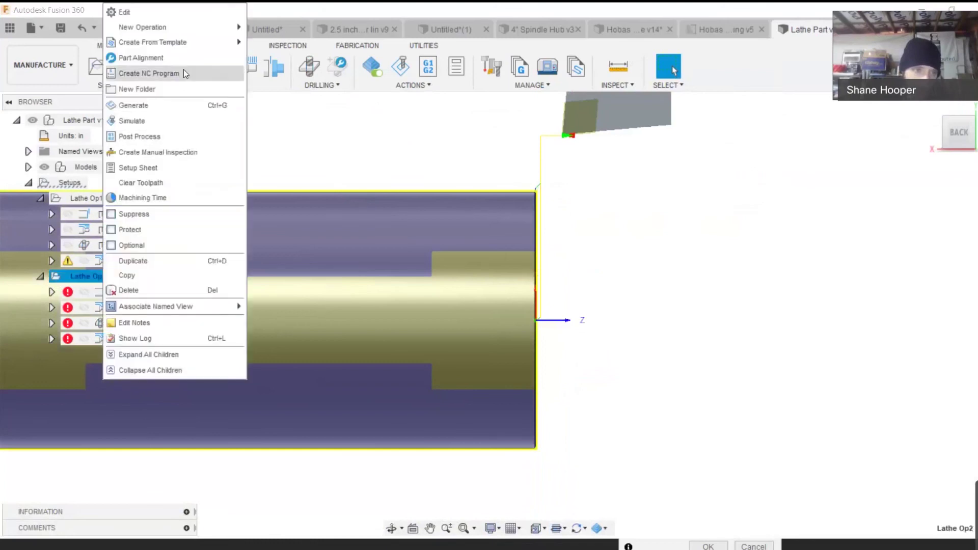
left_click(175, 105)
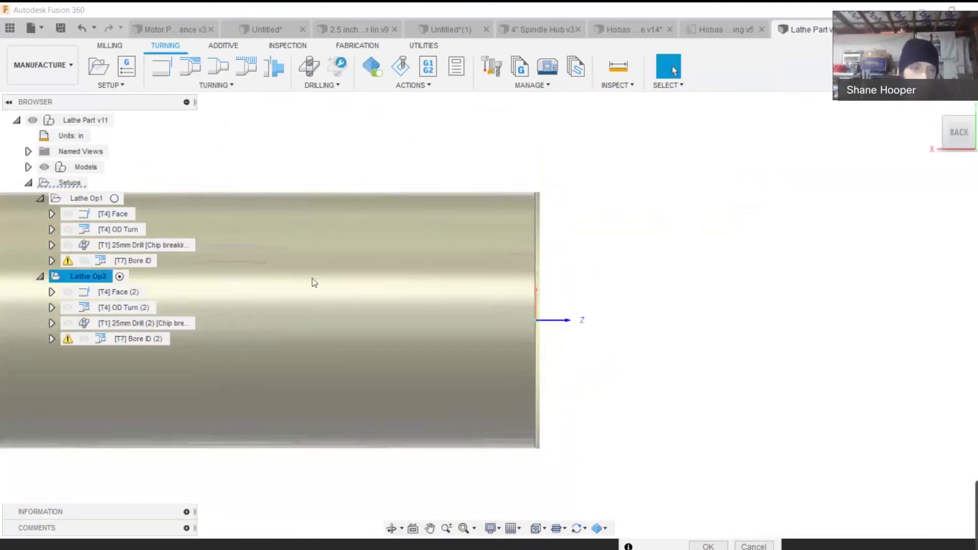
left_click(109, 292)
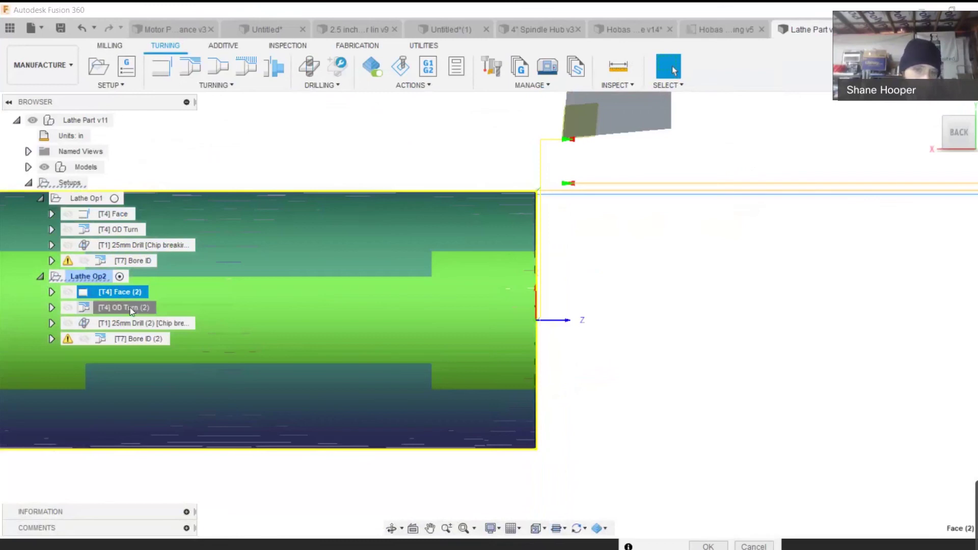
Edit OD Turn (2), clear its back reference, and reselect the outer circular edge at the part's front face
left_click(131, 308)
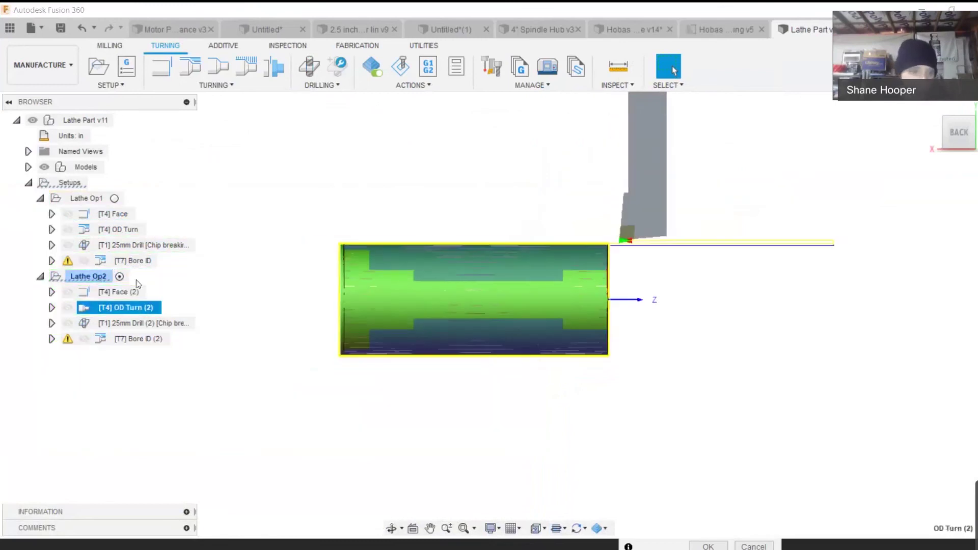
right_click(130, 312)
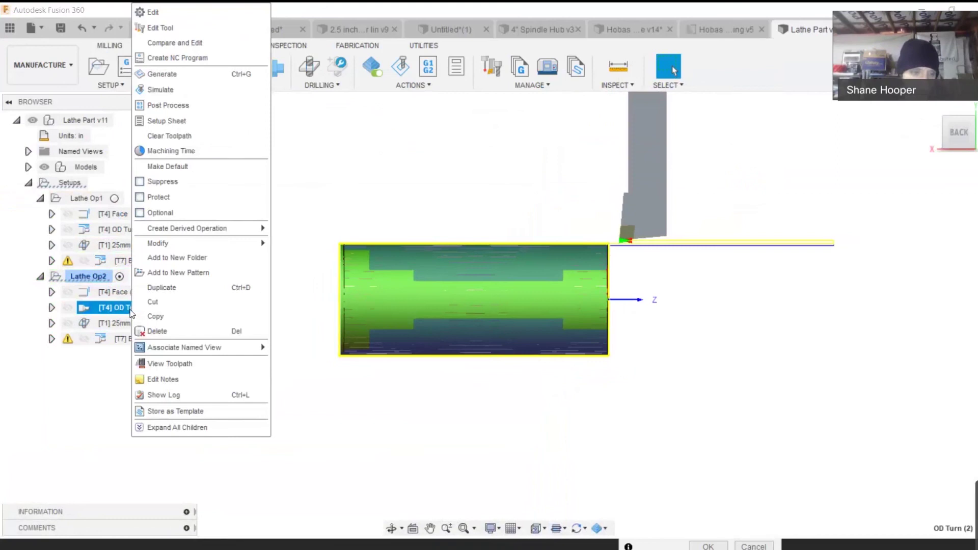
left_click(153, 12)
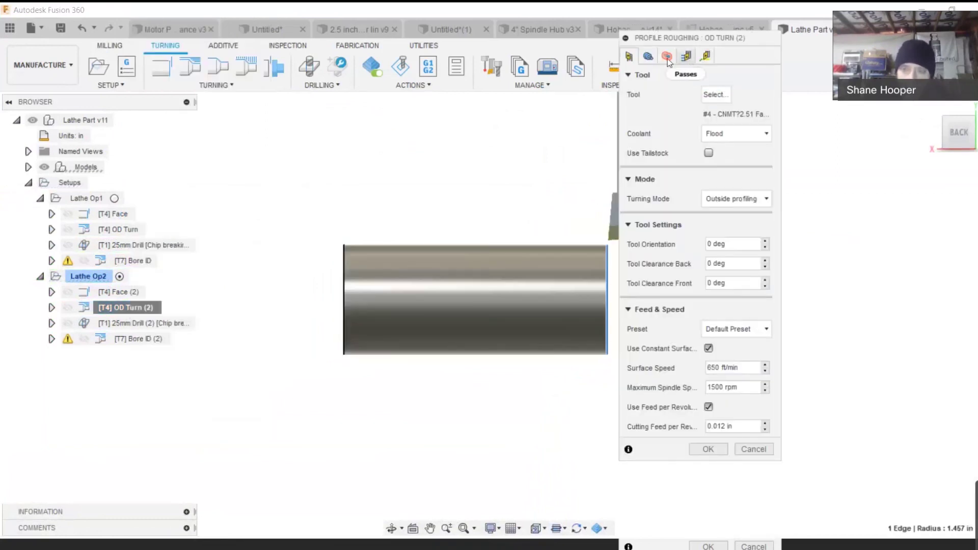
left_click(666, 56)
left_click(648, 56)
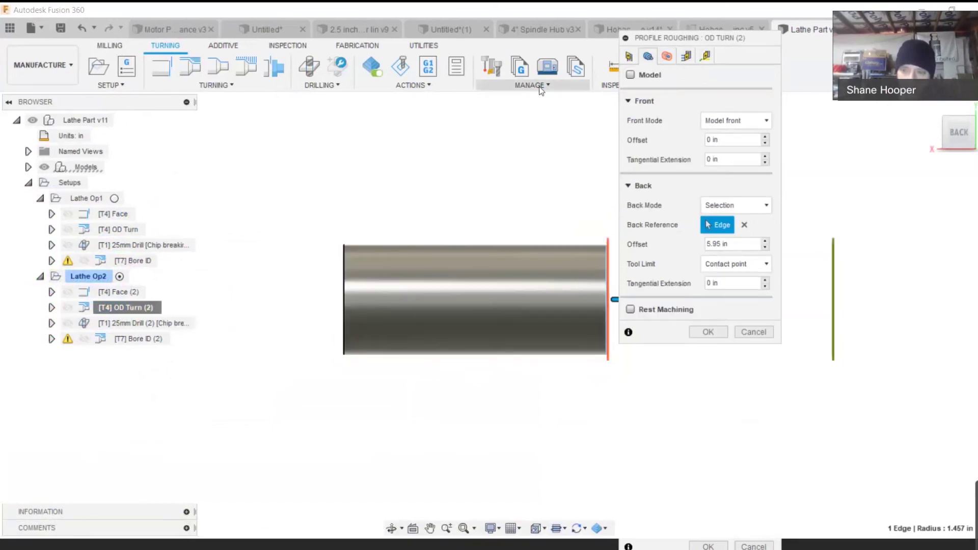
left_click(962, 110)
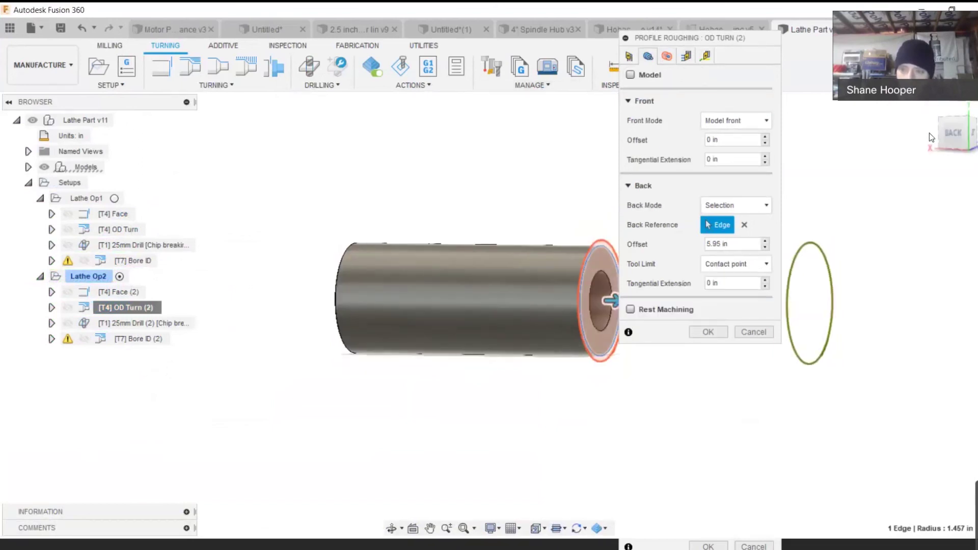
left_click(744, 228)
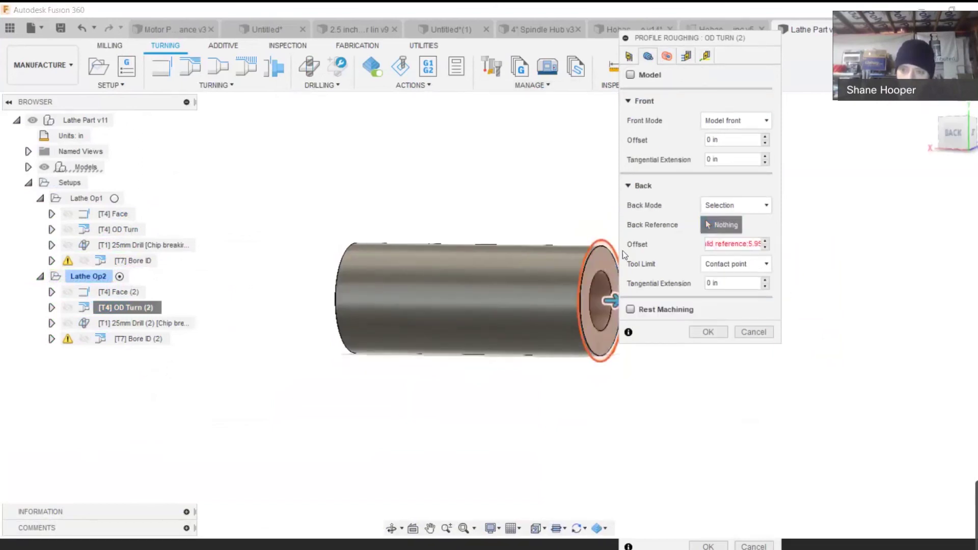
scroll(579, 262, "up", 4)
scroll(591, 277, "up", 3)
scroll(591, 277, "up", 3)
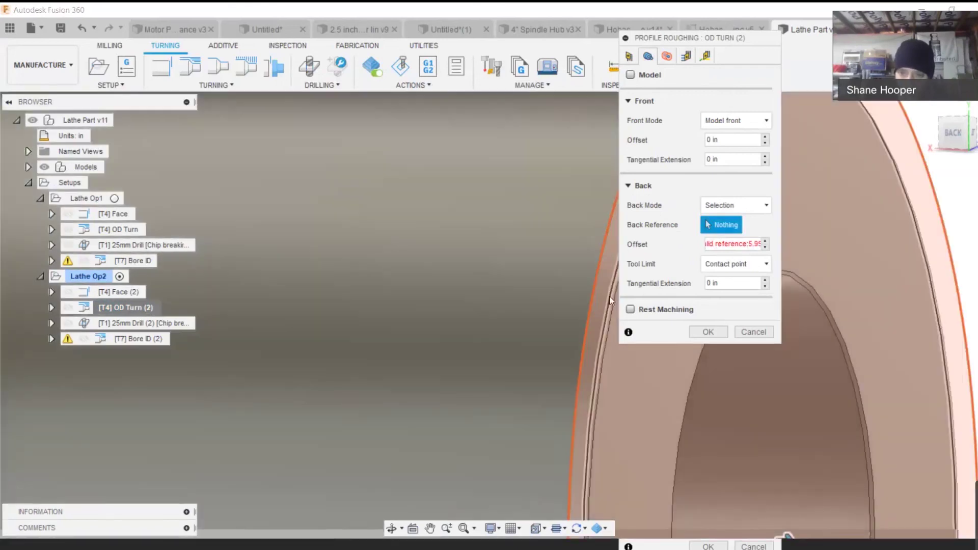
left_click(608, 293)
Set the back offset of OD Turn (2) to 0 in, accept the operation, and view its toolpath
left_click(729, 244)
type("0")
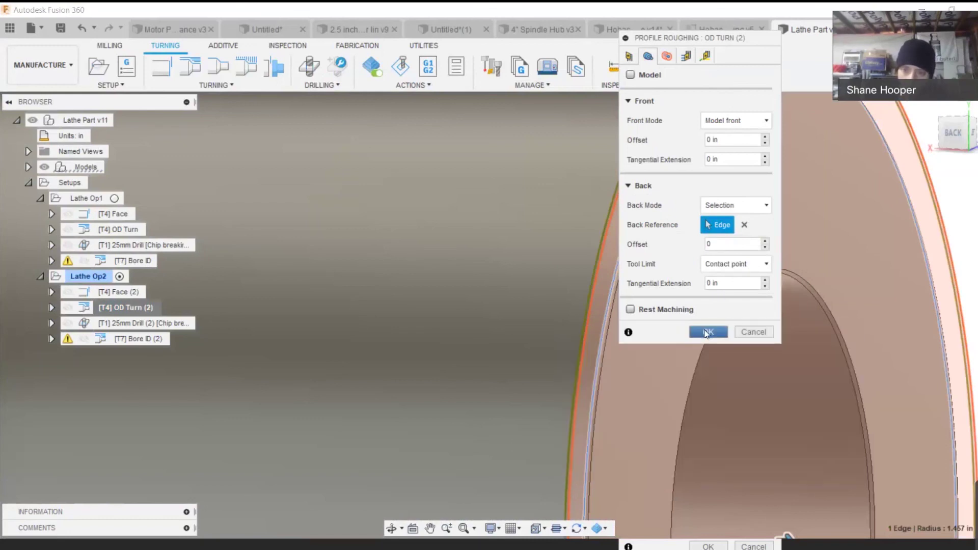
left_click(707, 332)
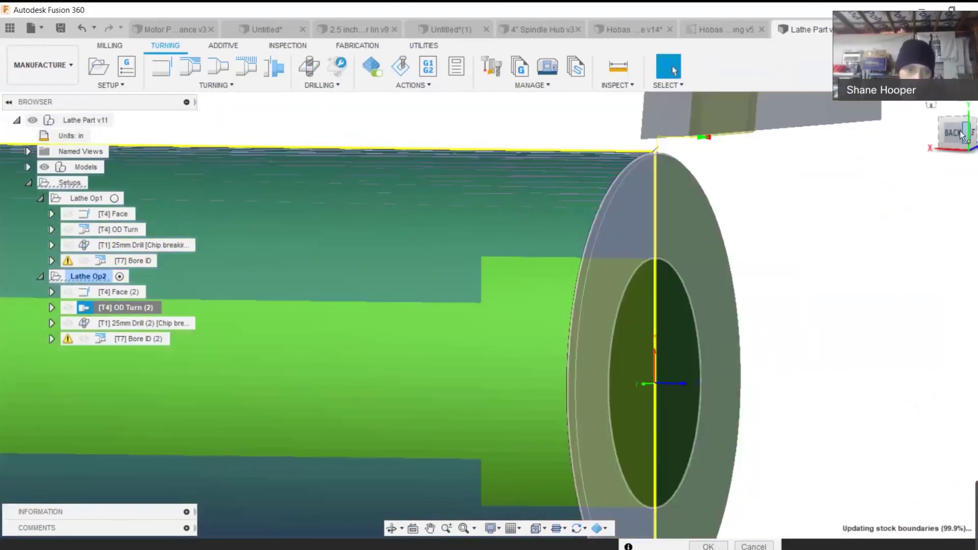
left_click_drag(961, 135, 652, 197)
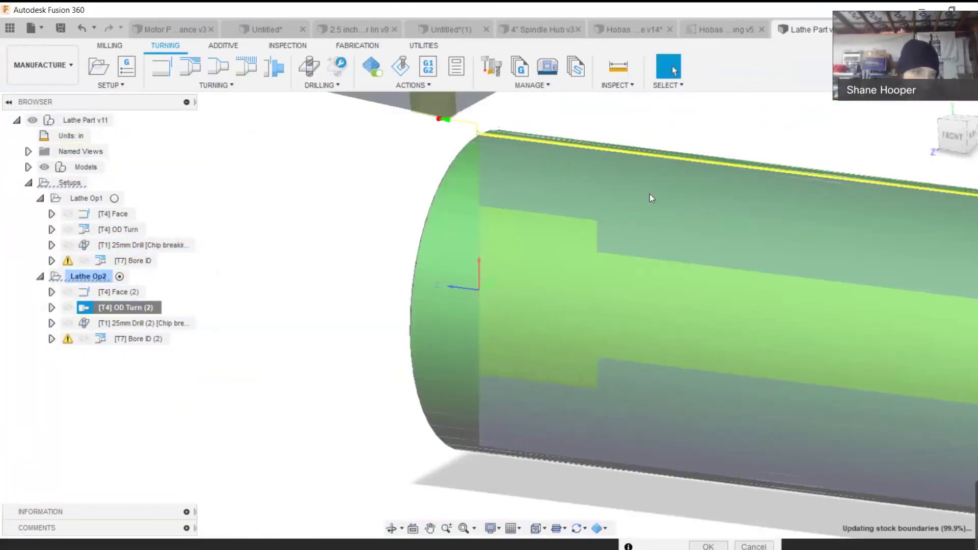
Activate Lathe Op1 and play its machining simulation in a straight side view of the part
left_click(114, 198)
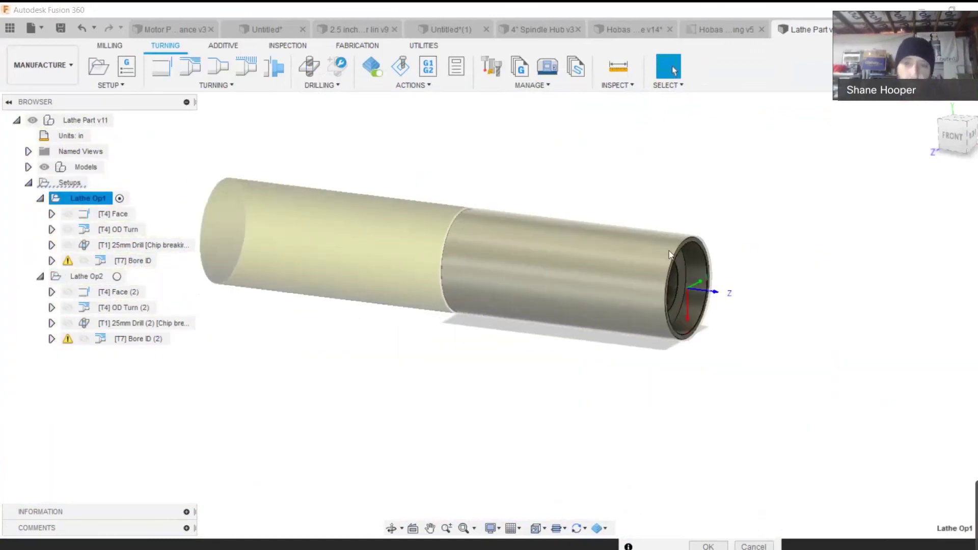
scroll(657, 214, "up", 5)
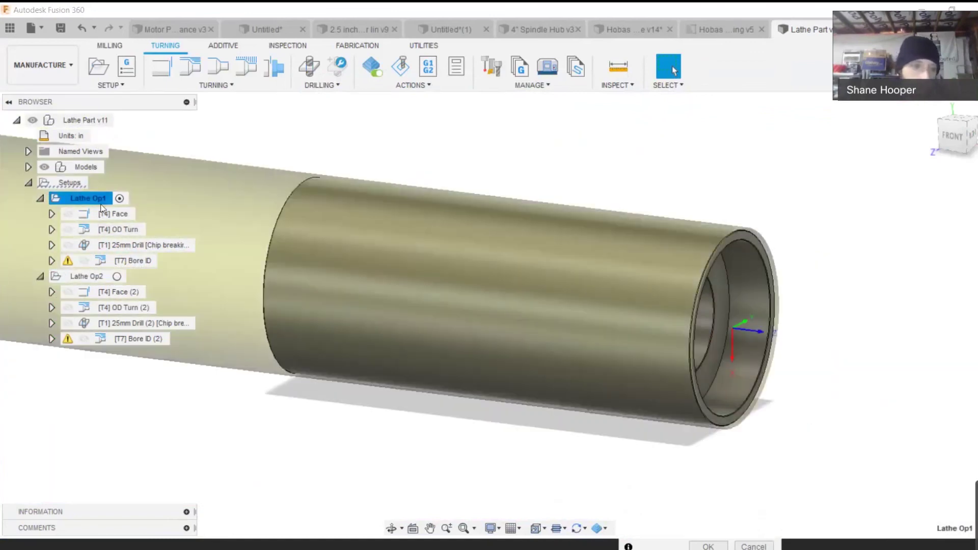
right_click(102, 207)
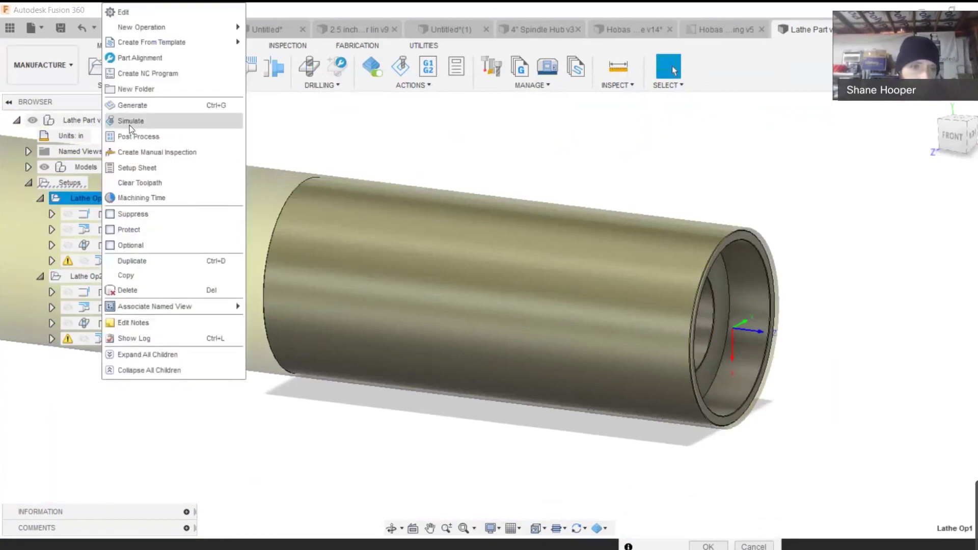
left_click(127, 120)
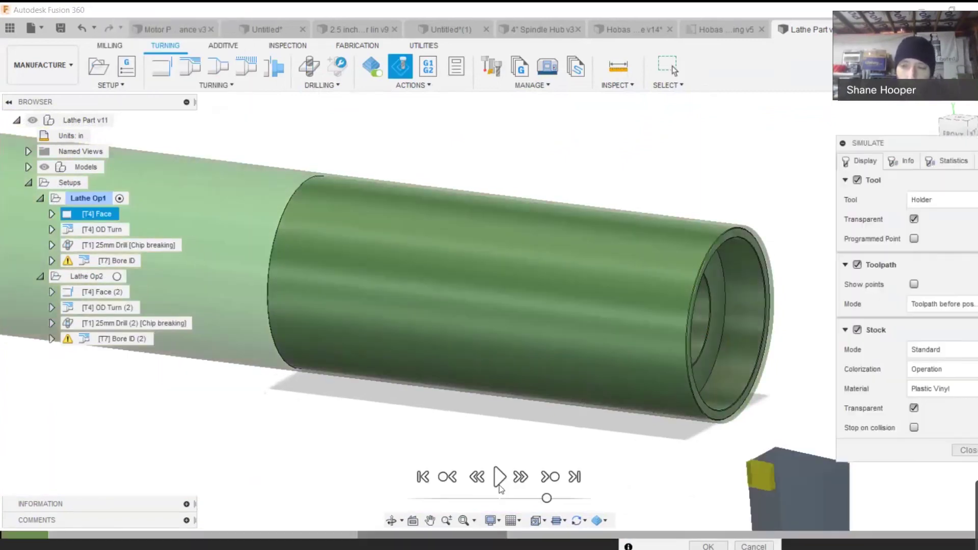
left_click_drag(953, 132, 970, 87)
left_click(960, 115)
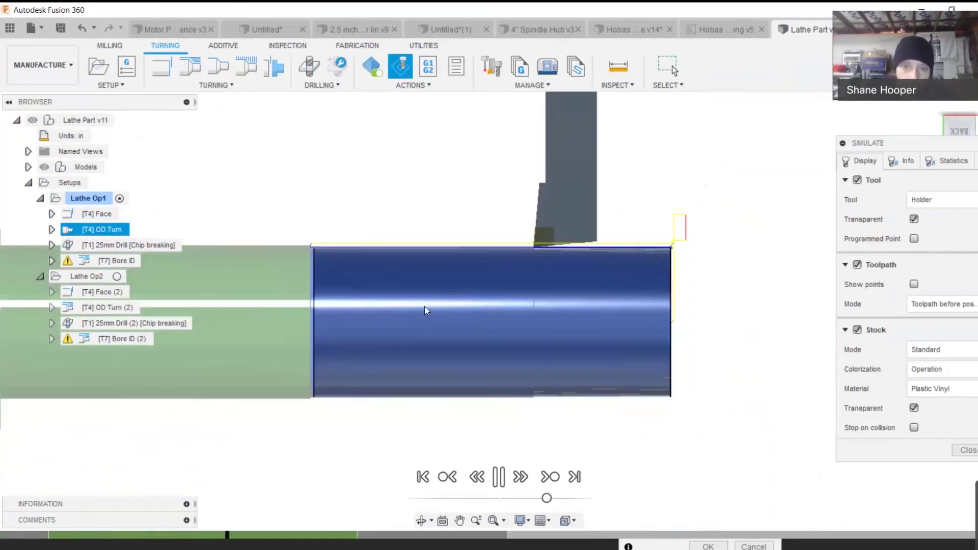
Examine the OD turning and boring passes on the Lathe Op1 stock during the simulation, and close it
scroll(633, 284, "up", 5)
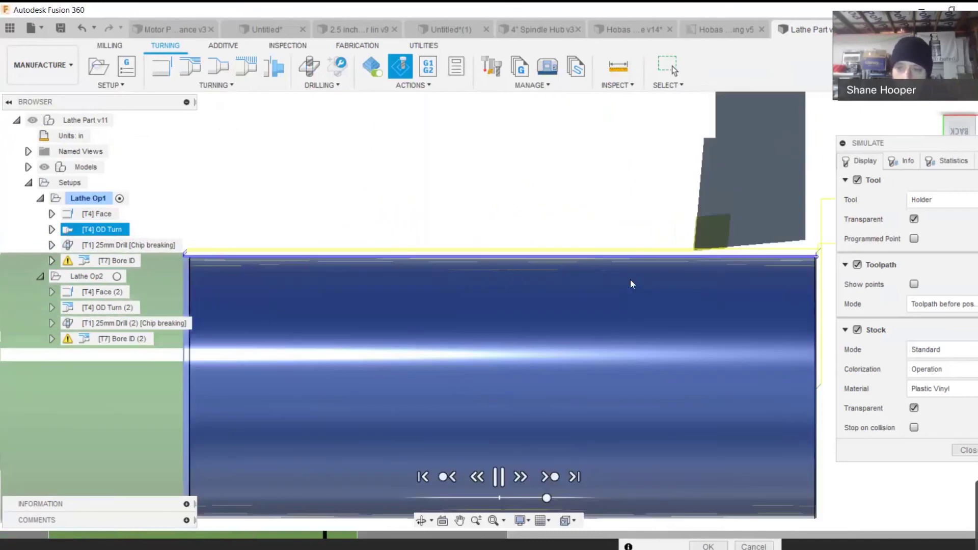
scroll(759, 282, "down", 3)
scroll(734, 298, "down", 3)
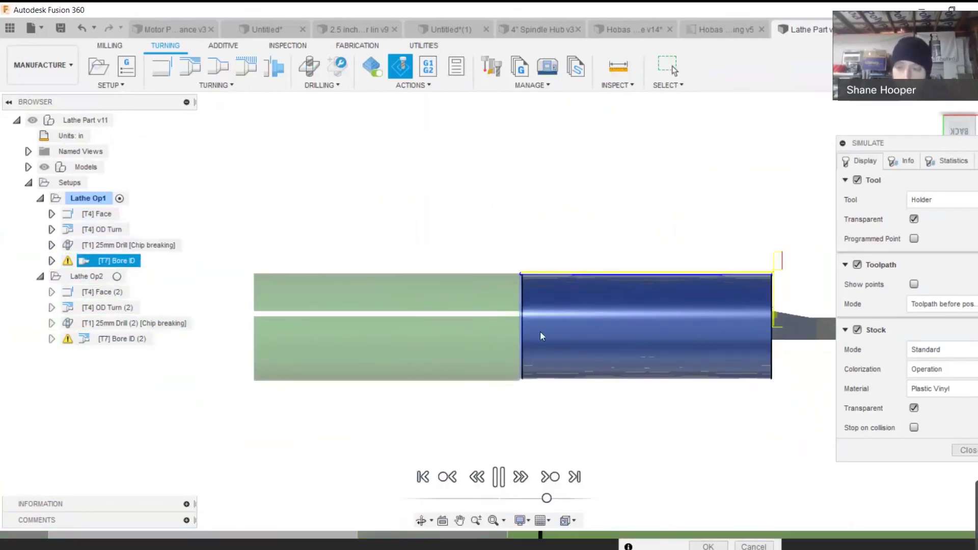
scroll(627, 318, "up", 2)
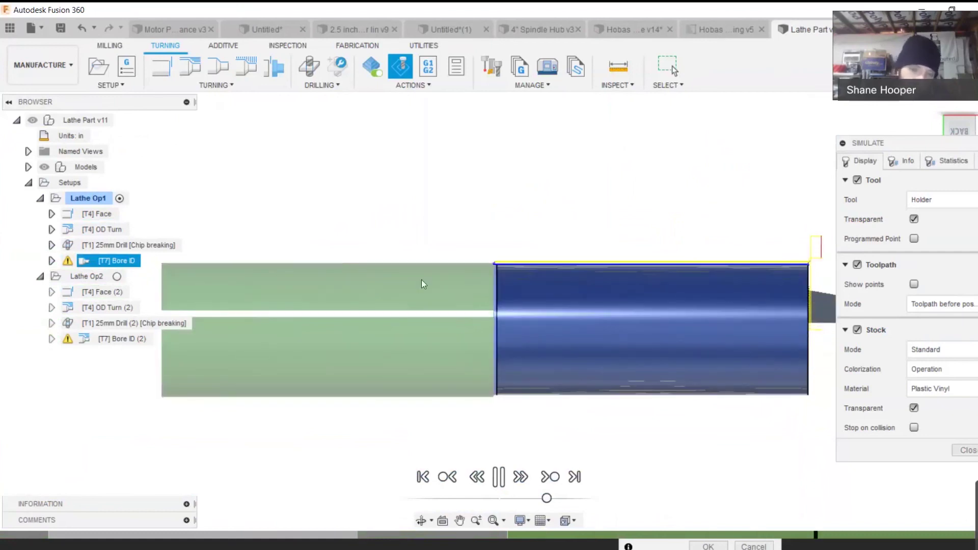
scroll(360, 317, "down", 2)
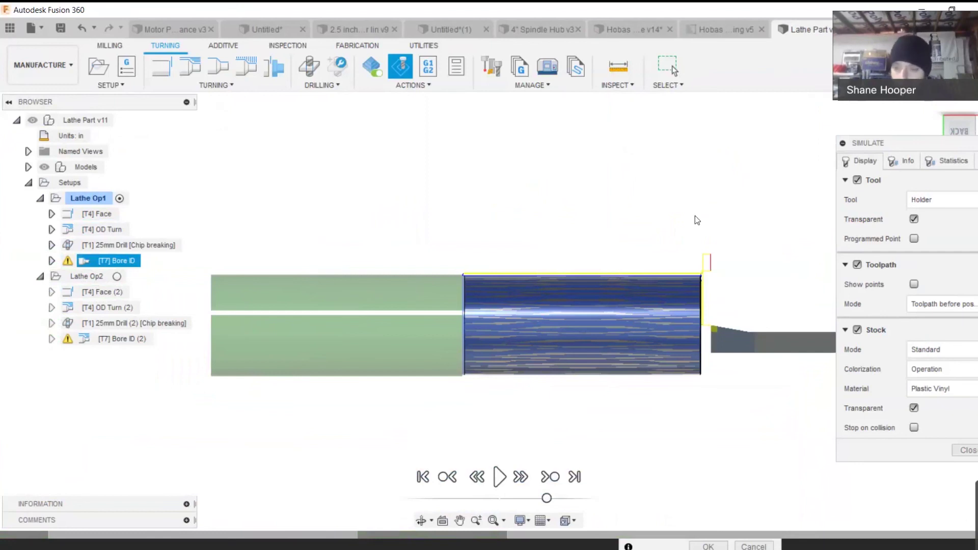
scroll(693, 270, "up", 1)
scroll(726, 301, "up", 4)
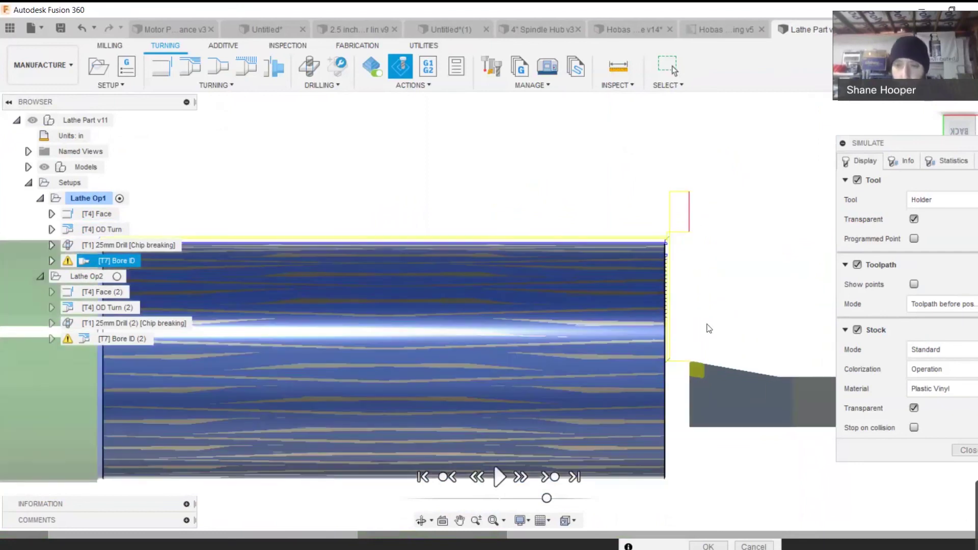
scroll(671, 301, "down", 2)
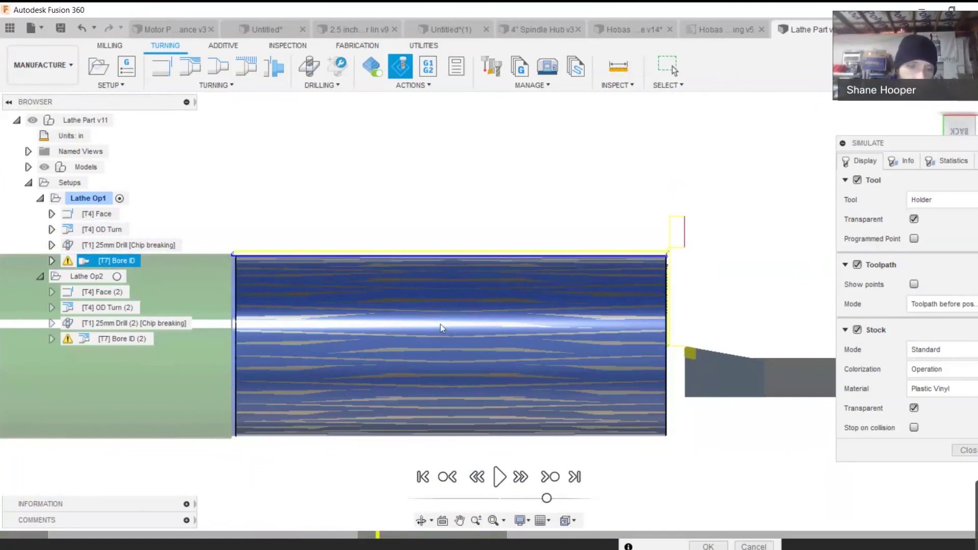
scroll(564, 317, "down", 2)
scroll(564, 316, "down", 2)
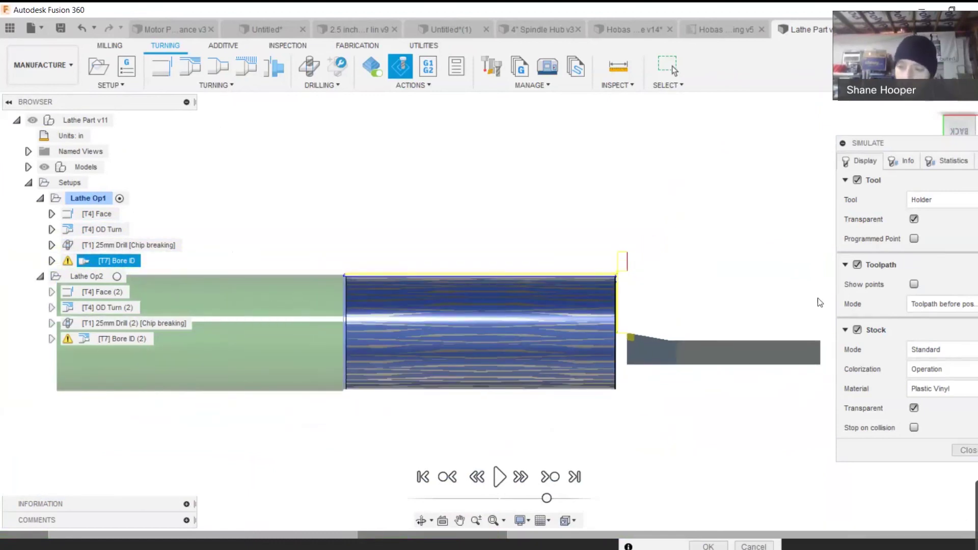
left_click(968, 451)
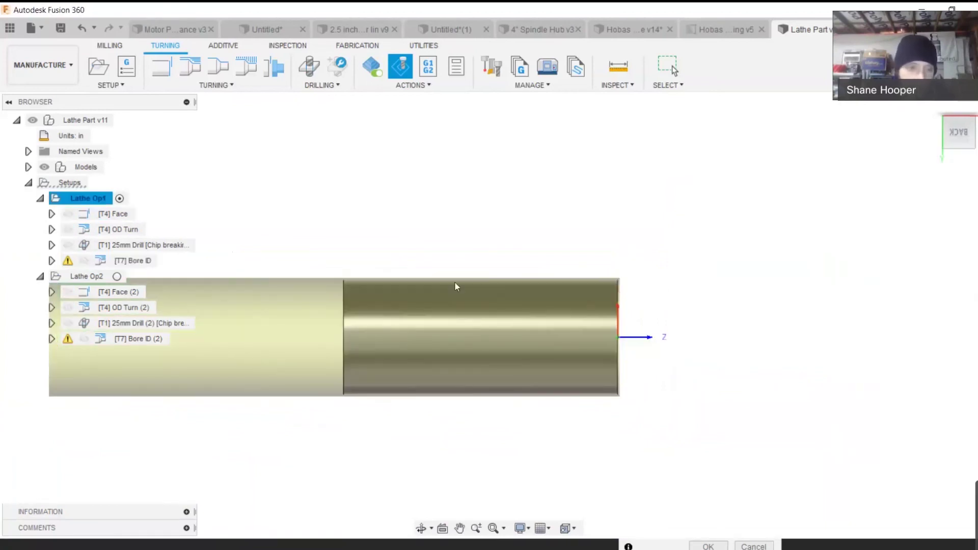
Display the OD Turn toolpath of Lathe Op1 and examine how far it runs along the stock
scroll(467, 280, "up", 1)
left_click(116, 229)
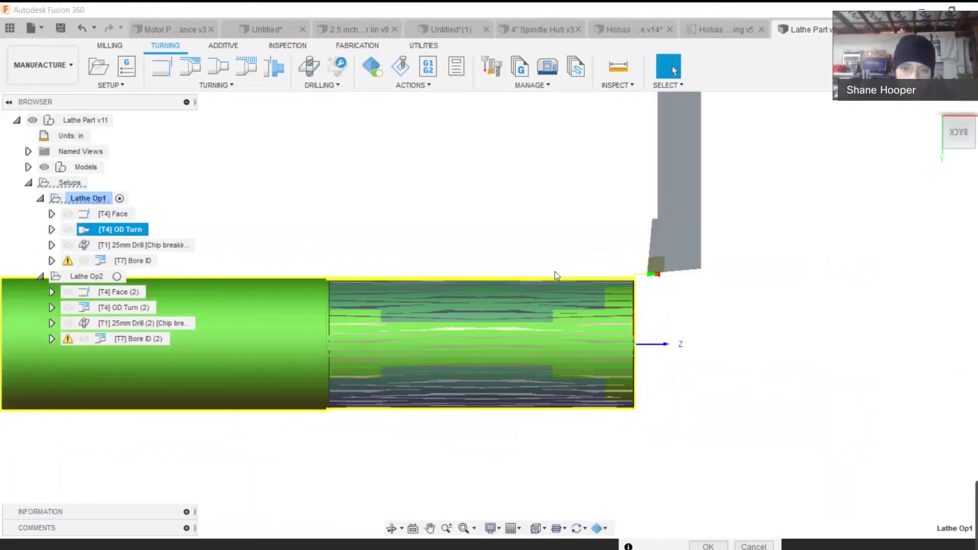
scroll(554, 271, "up", 5)
scroll(403, 280, "down", 3)
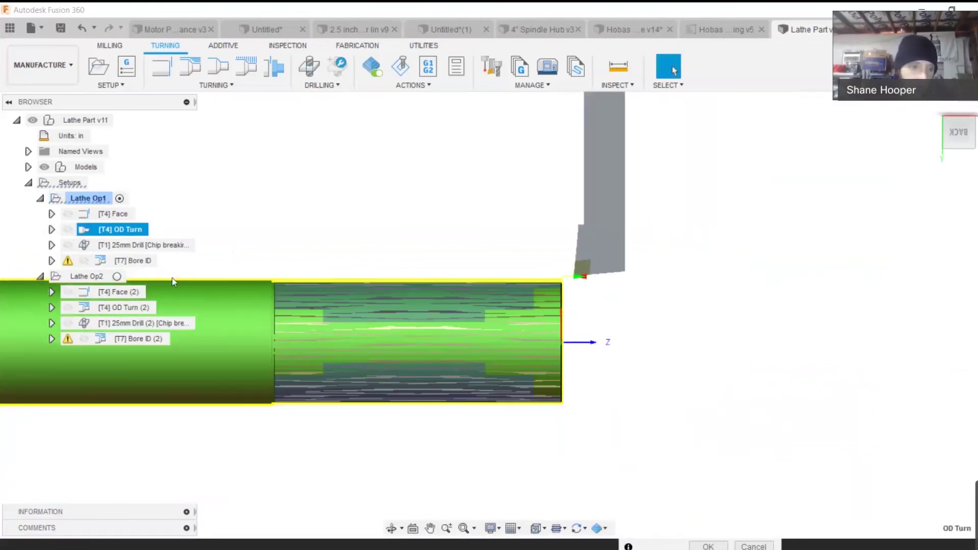
Activate Lathe Op2 and examine the Face (2) and OD Turn (2) toolpaths around the part's opposite end
left_click(86, 276)
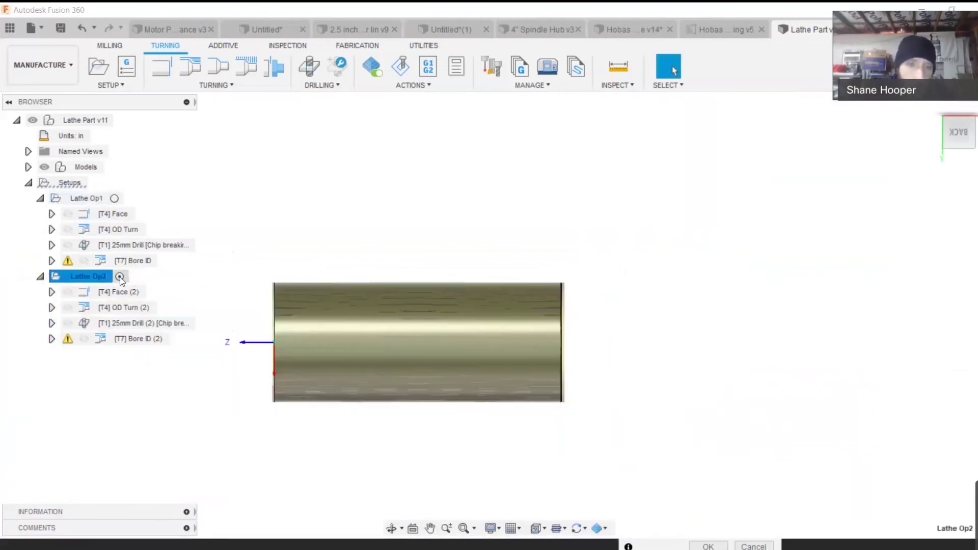
middle_click_drag(847, 127, 794, 168, "shift")
middle_click_drag(683, 265, 661, 292, "shift")
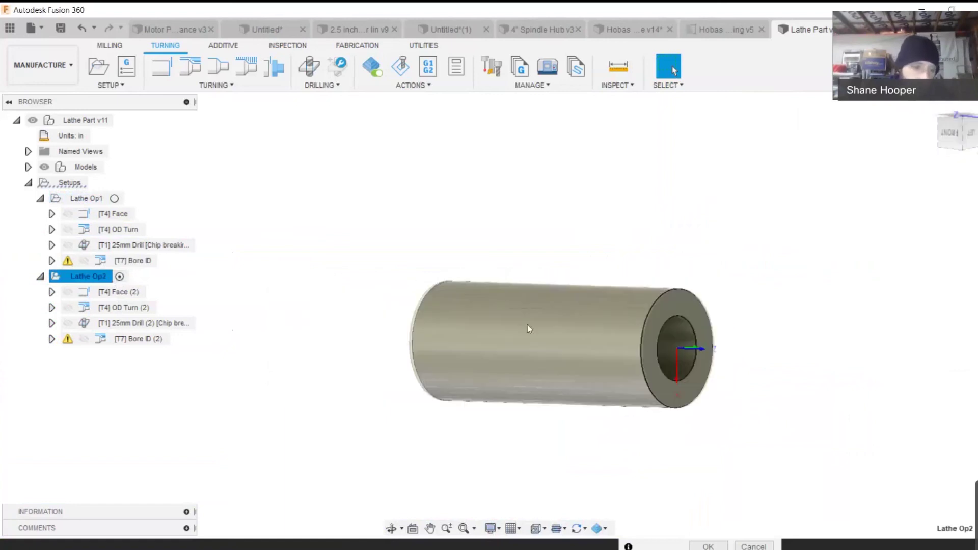
left_click(134, 292)
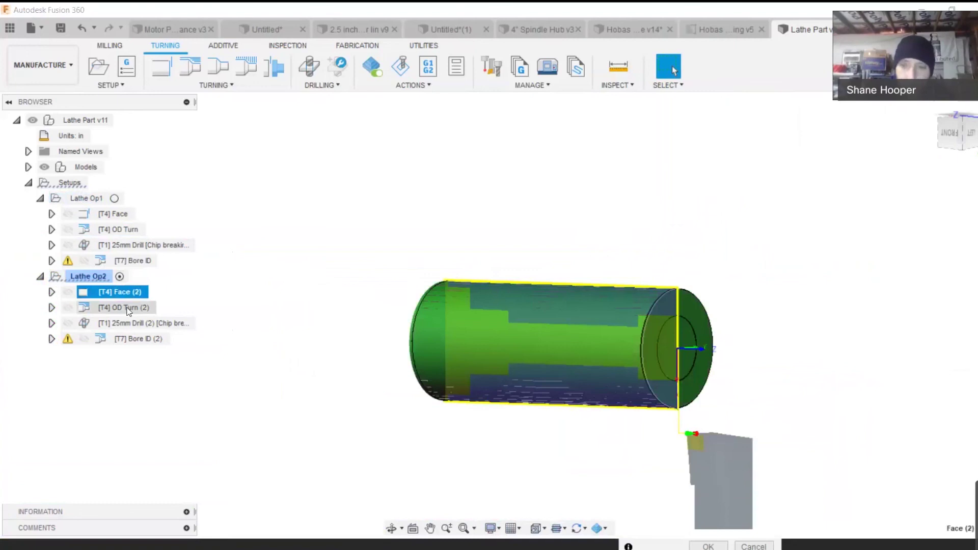
left_click(125, 307)
scroll(683, 280, "up", 5)
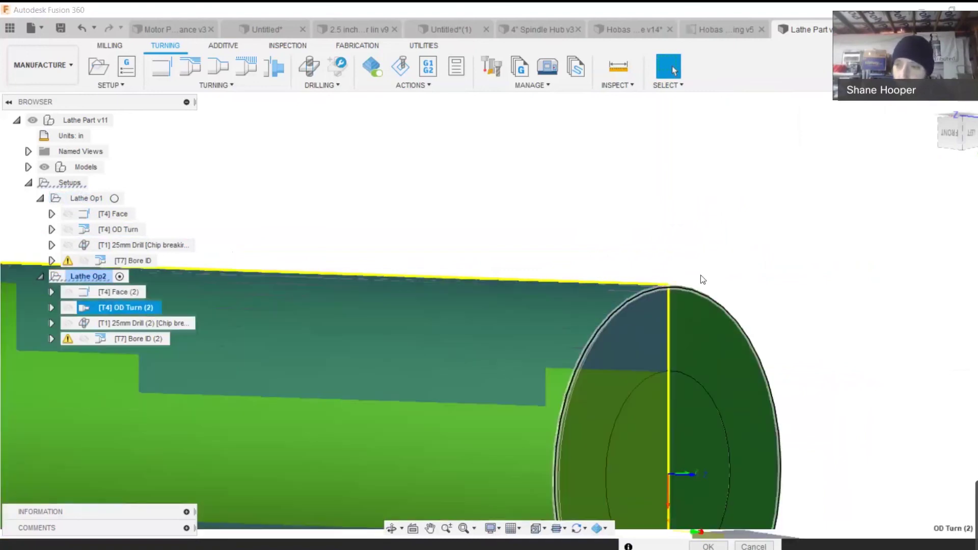
left_click(949, 125)
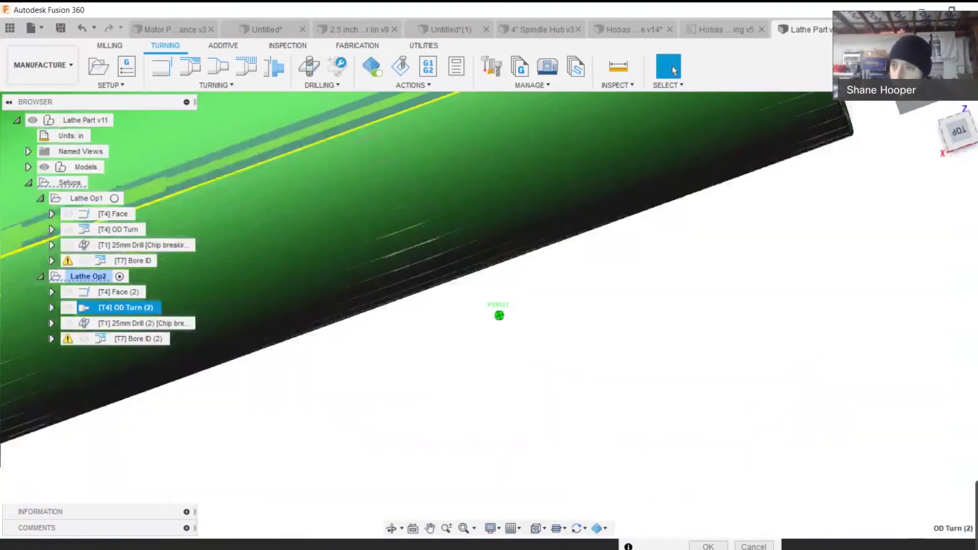
left_click_drag(951, 135, 953, 125)
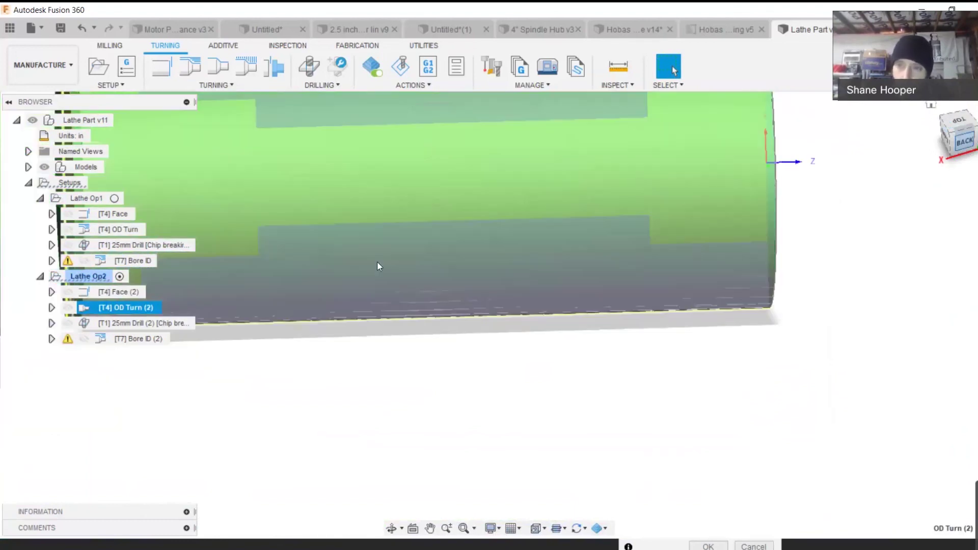
Examine the OD Turn (2) toolpath close up at the part's end face in a straight back view
scroll(402, 262, "down", 5)
scroll(543, 173, "up", 8)
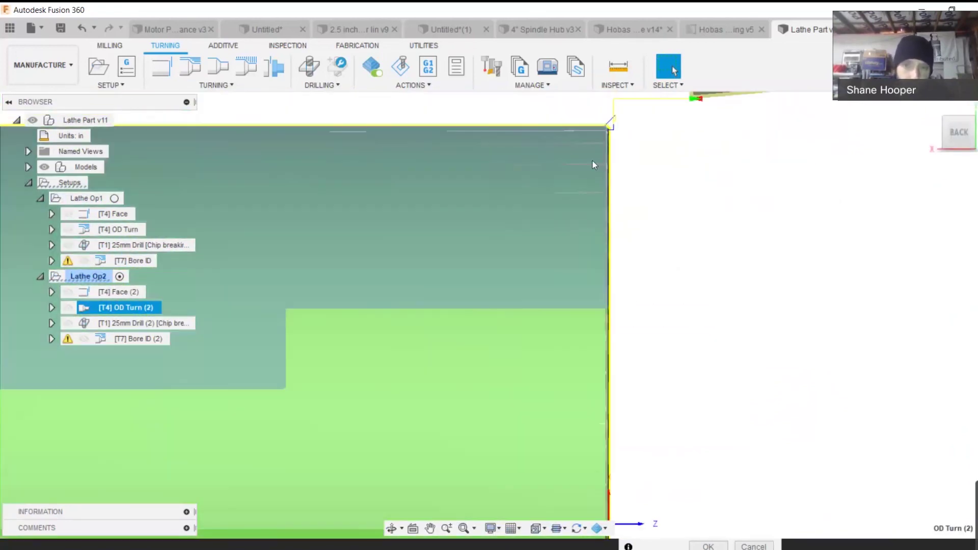
scroll(581, 171, "down", 5)
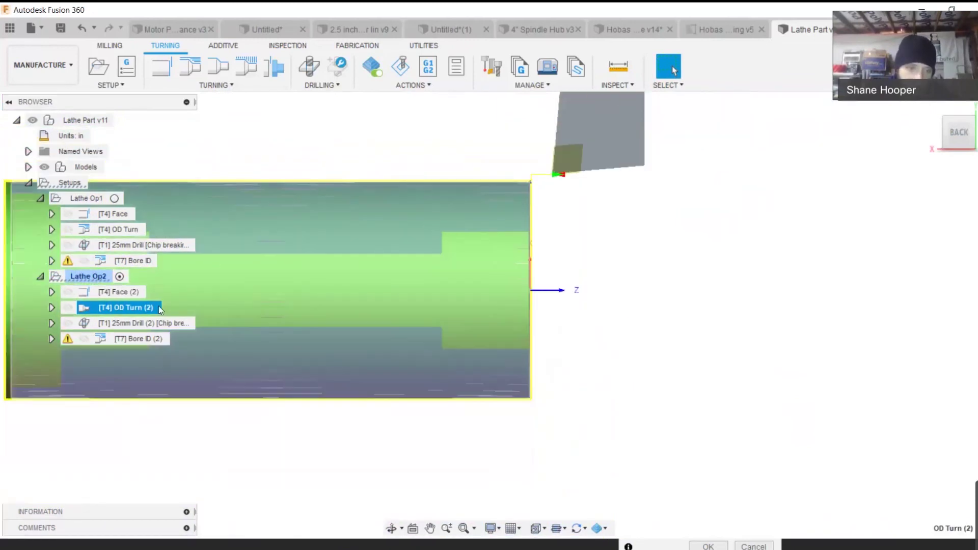
Compare the 25mm Drill (2) toolpath of Lathe Op2 with the 25mm Drill toolpath of Lathe Op1
left_click(158, 325)
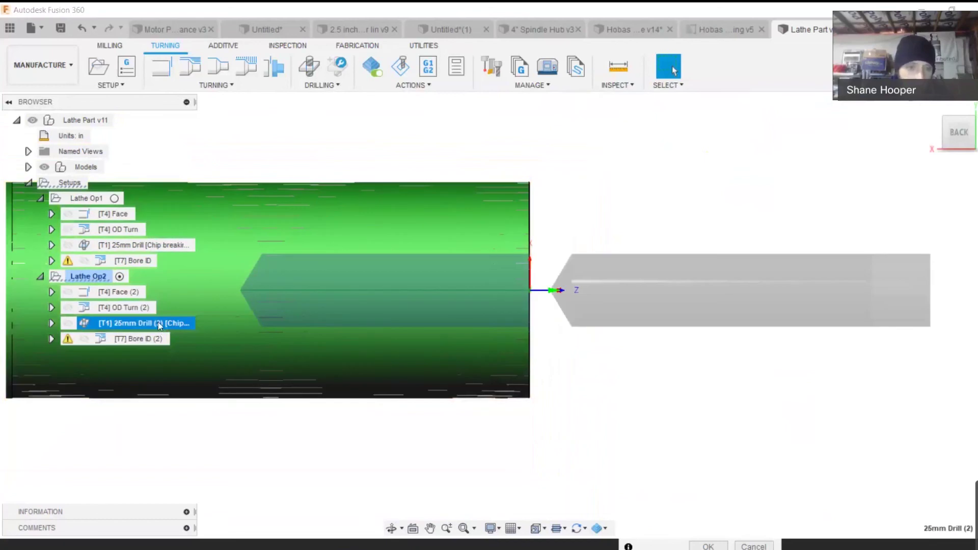
right_click(158, 322)
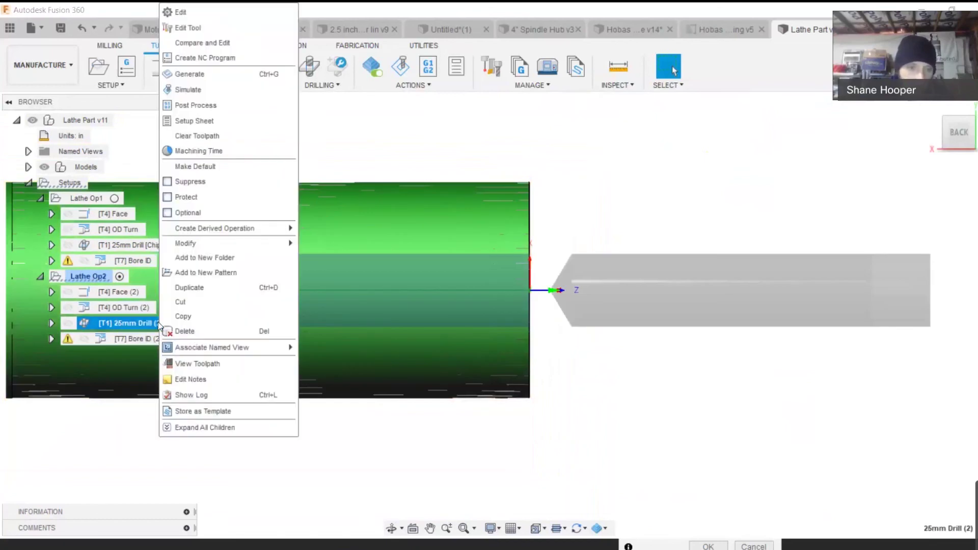
left_click(123, 245)
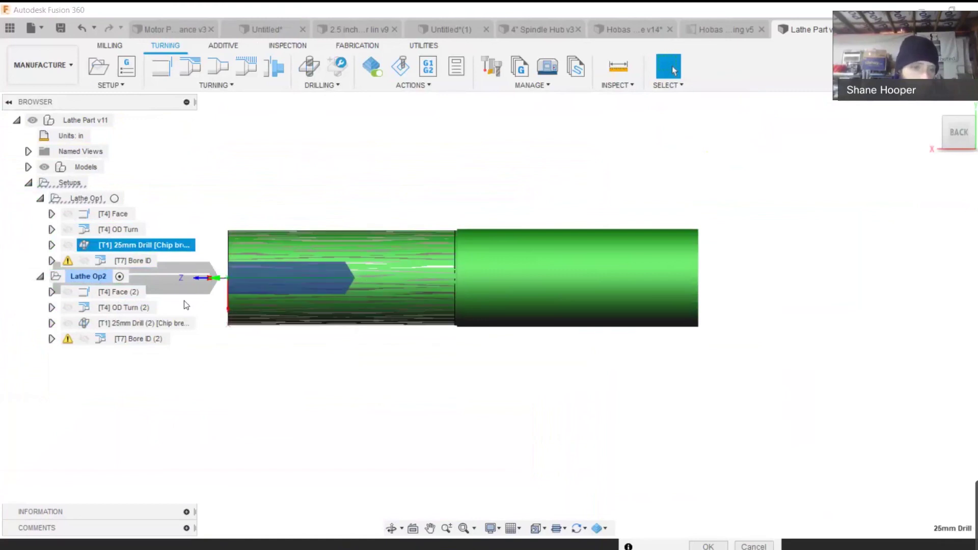
left_click(146, 324)
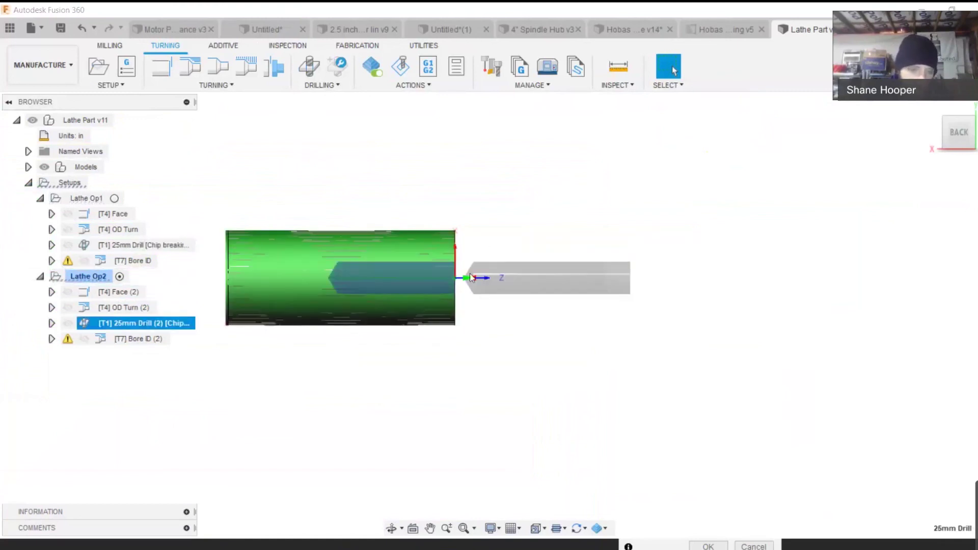
scroll(409, 283, "up", 1)
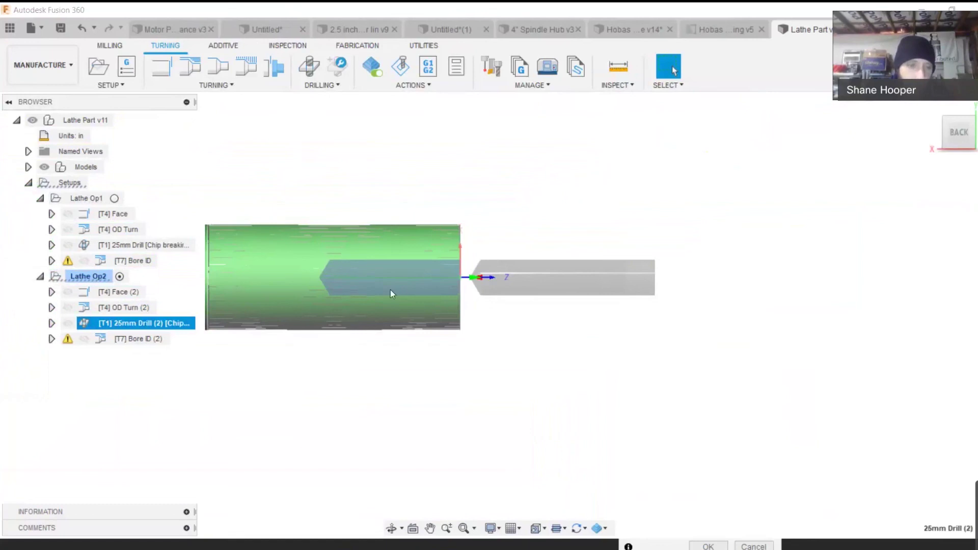
Display the Bore ID (2) toolpath and examine it from an angled view and a straight back view
left_click(152, 340)
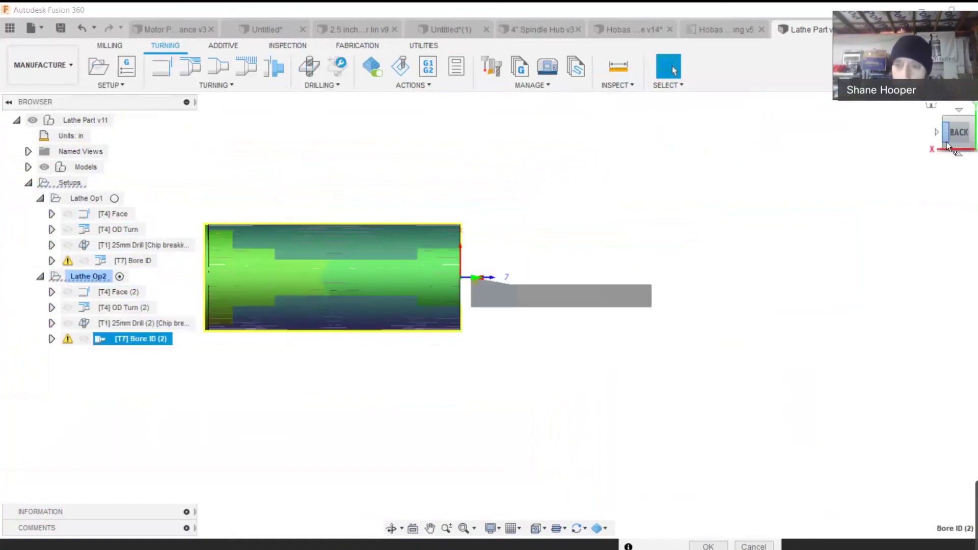
left_click(941, 122)
scroll(504, 259, "up", 5)
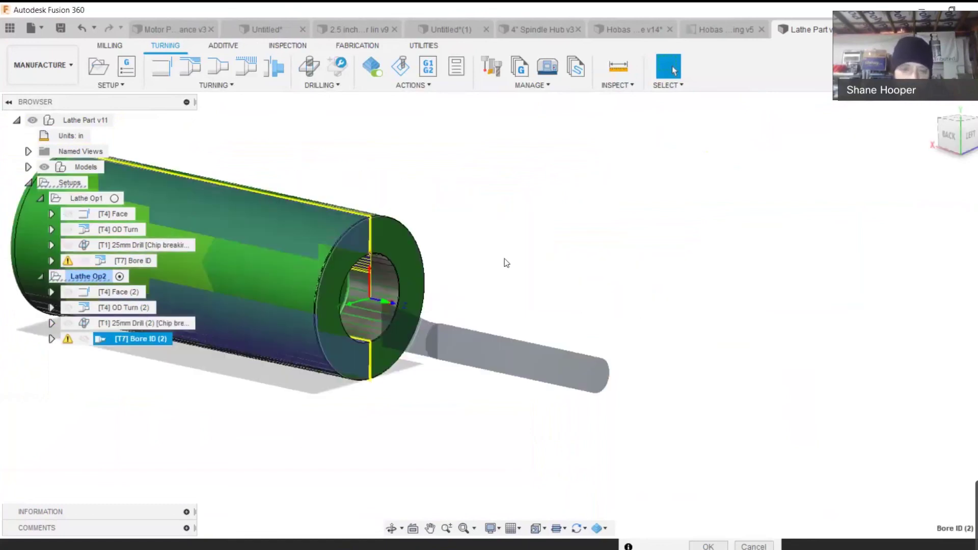
scroll(596, 236, "up", 2)
scroll(596, 236, "down", 2)
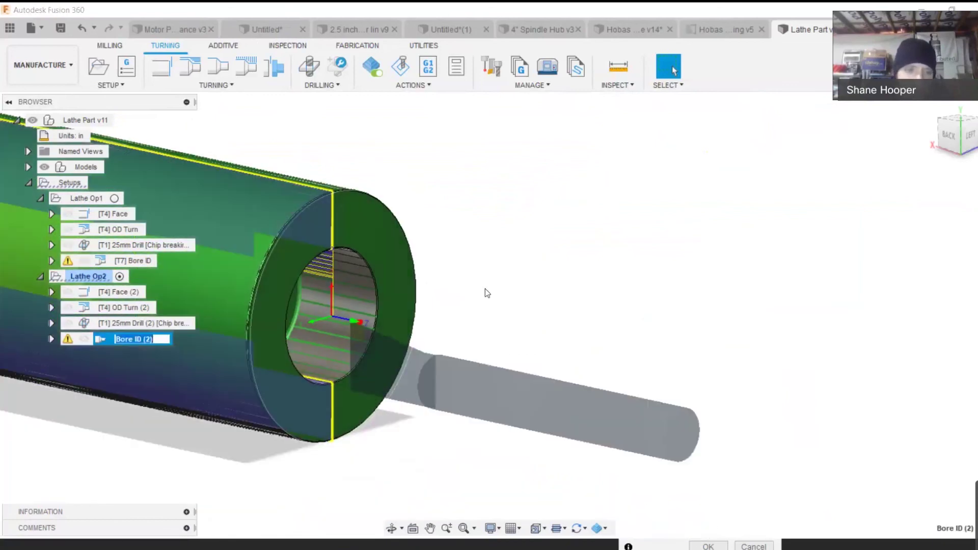
left_click(485, 289)
left_click(148, 339)
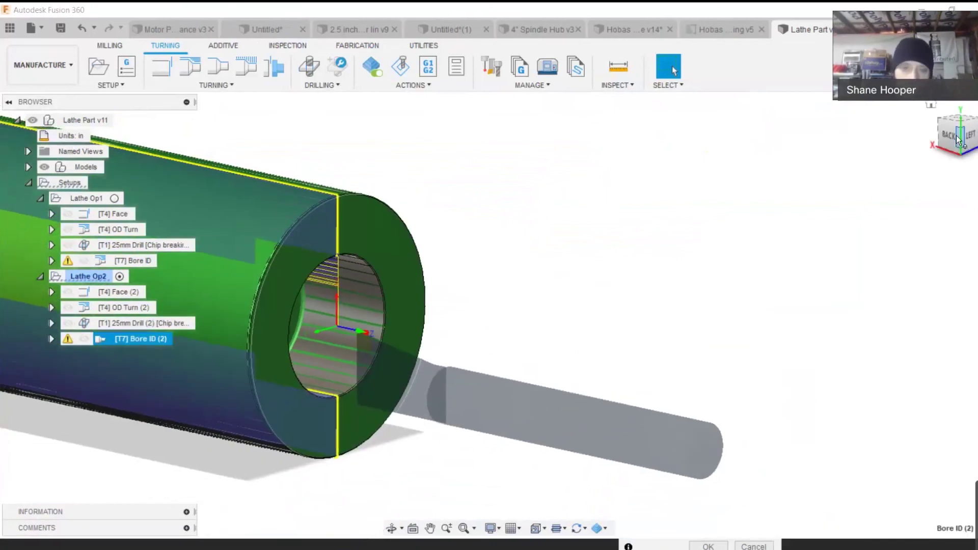
mouse_move(948, 128)
middle_mouse_down("shift")
mouse_move(931, 104)
mouse_move(948, 123)
mouse_move(588, 234)
mouse_move(723, 234)
mouse_move(460, 250)
middle_mouse_up("shift")
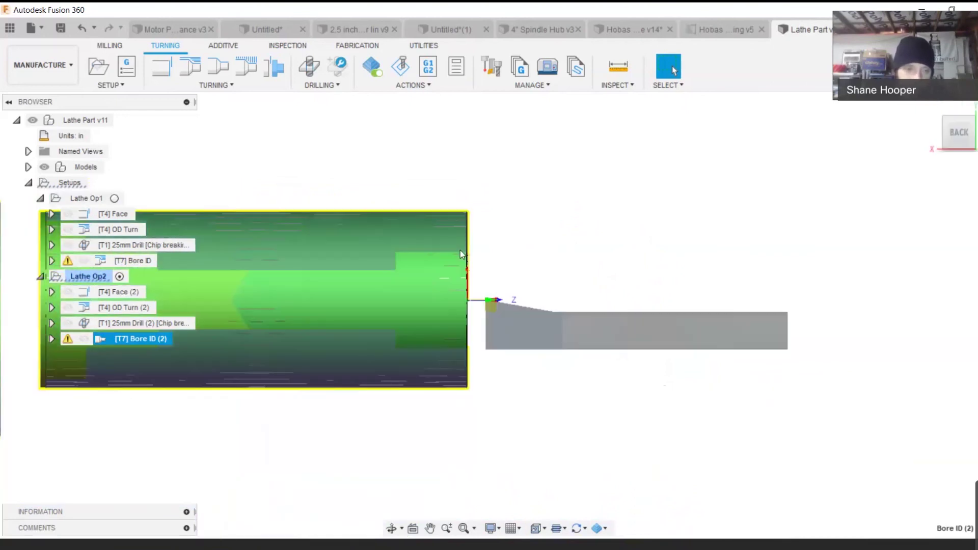
Play the Bore ID (2) simulation, inspect the bored end of the stock from an angle, and close the simulation
right_click(153, 340)
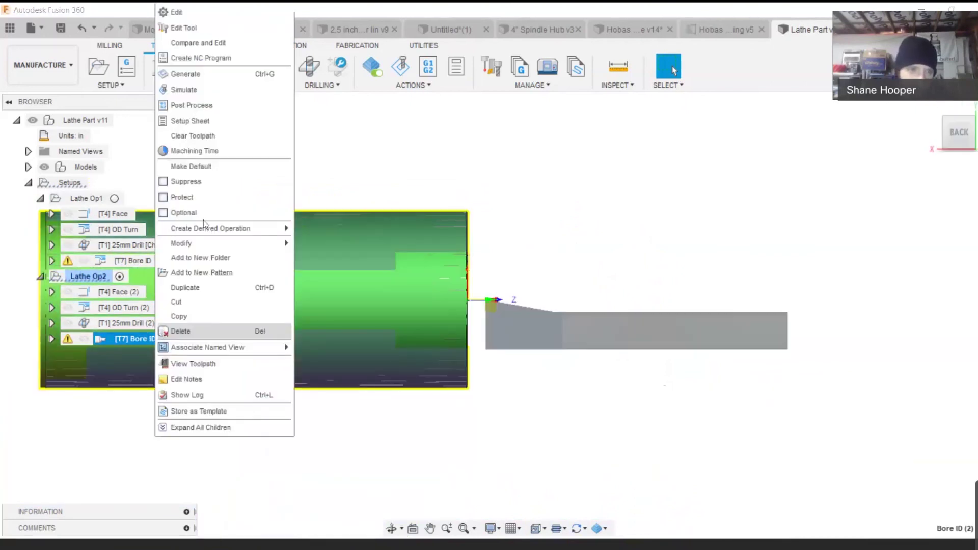
left_click(228, 90)
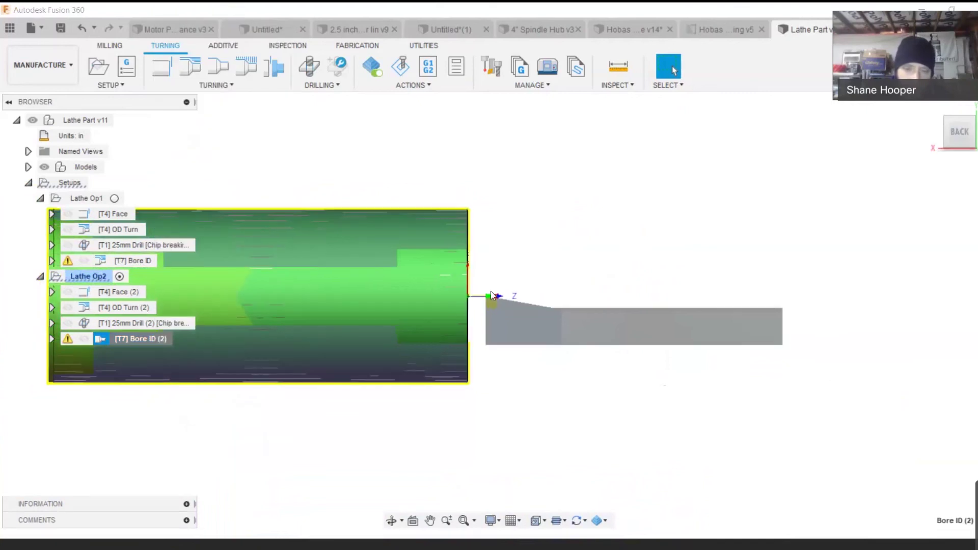
left_click(499, 477)
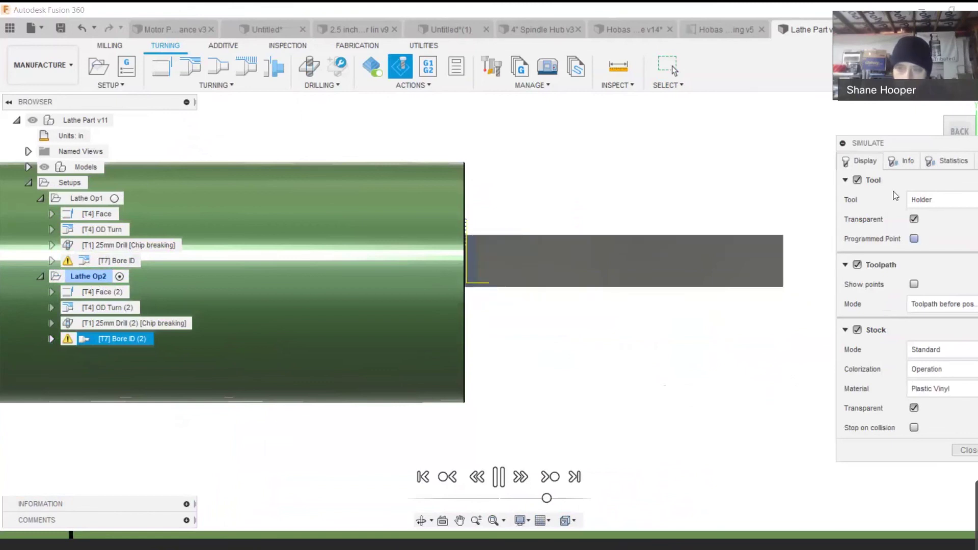
left_click(960, 127)
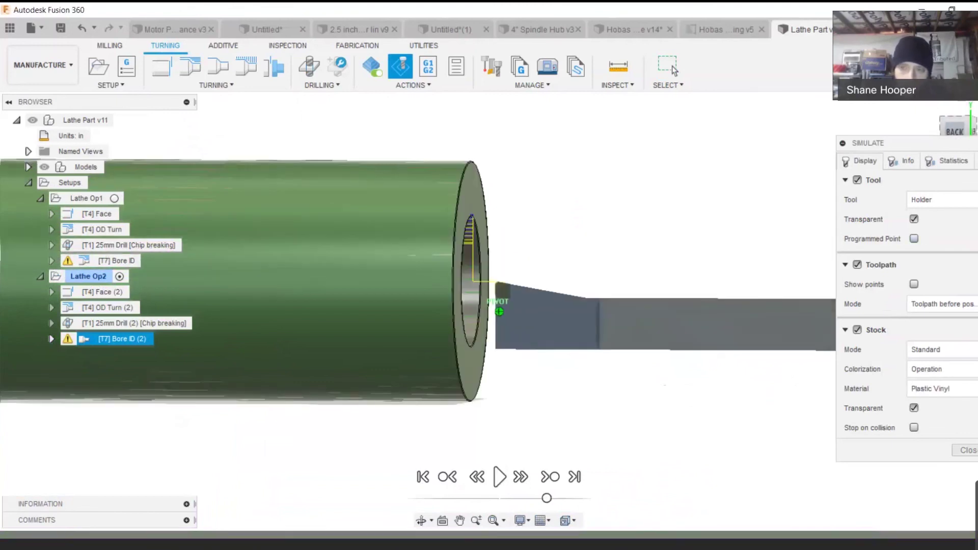
mouse_move(499, 311)
middle_mouse_down("shift")
mouse_move(443, 329)
mouse_move(494, 286)
middle_mouse_up("shift")
middle_click_drag(422, 227, 448, 238, "shift")
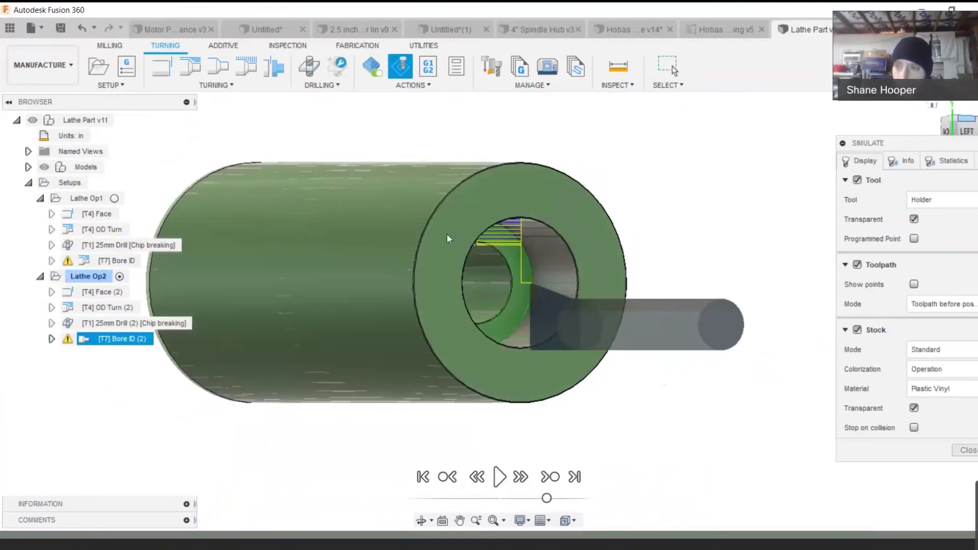
left_click(934, 127)
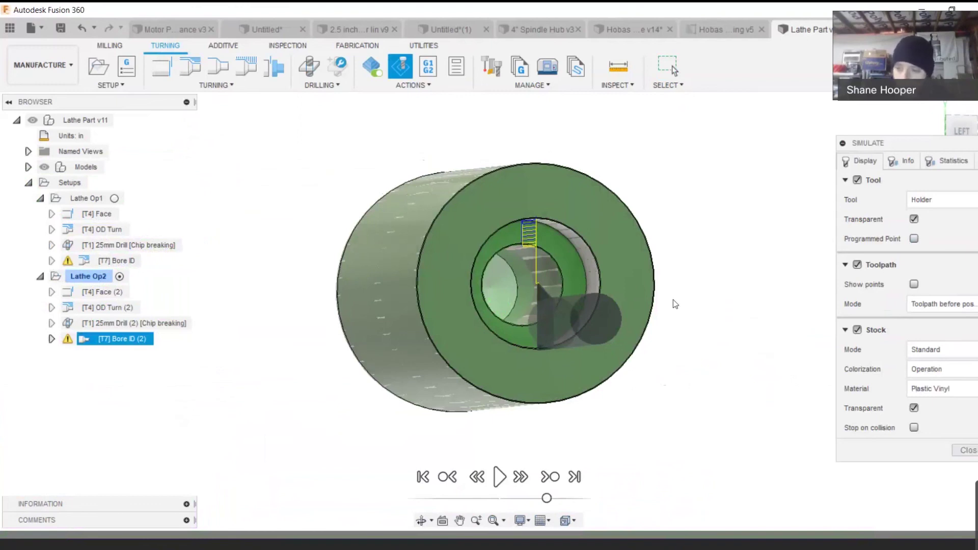
left_click(672, 66)
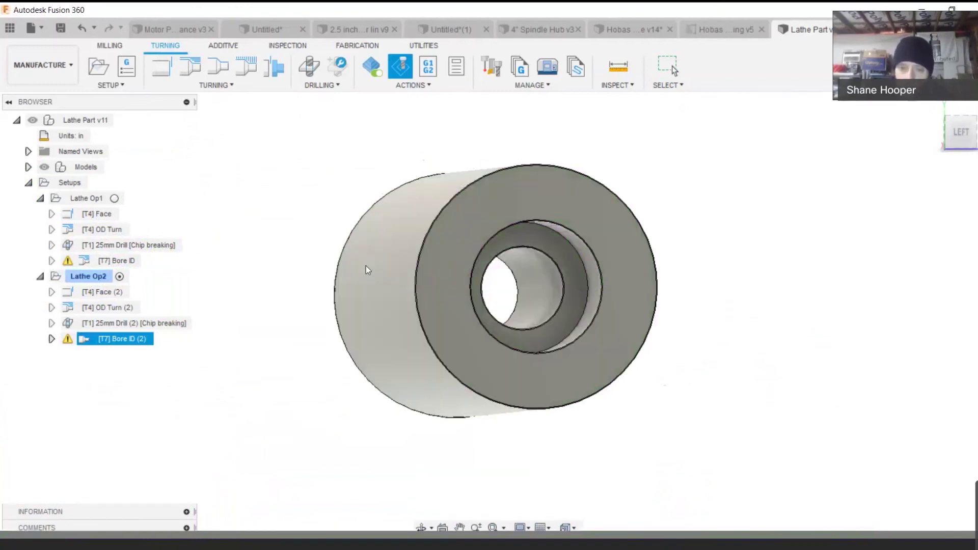
Save the lathe part as a new version with the description "User Saved"
scroll(401, 285, "down", 2)
scroll(400, 286, "down", 2)
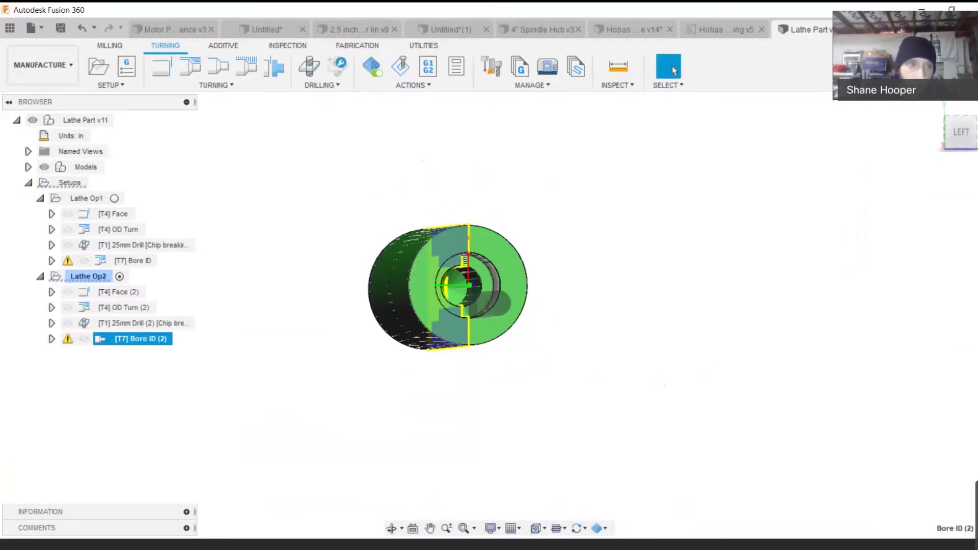
left_click(60, 28)
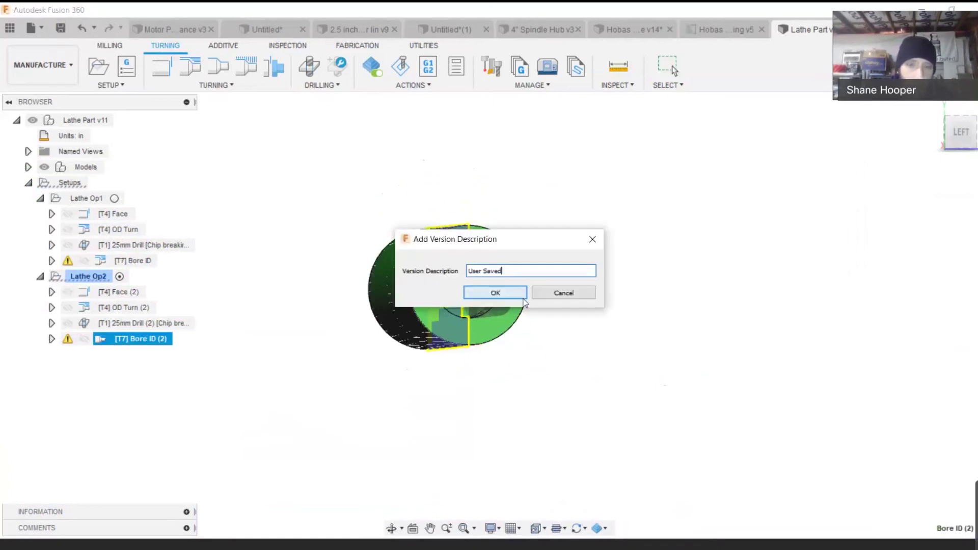
left_click(493, 293)
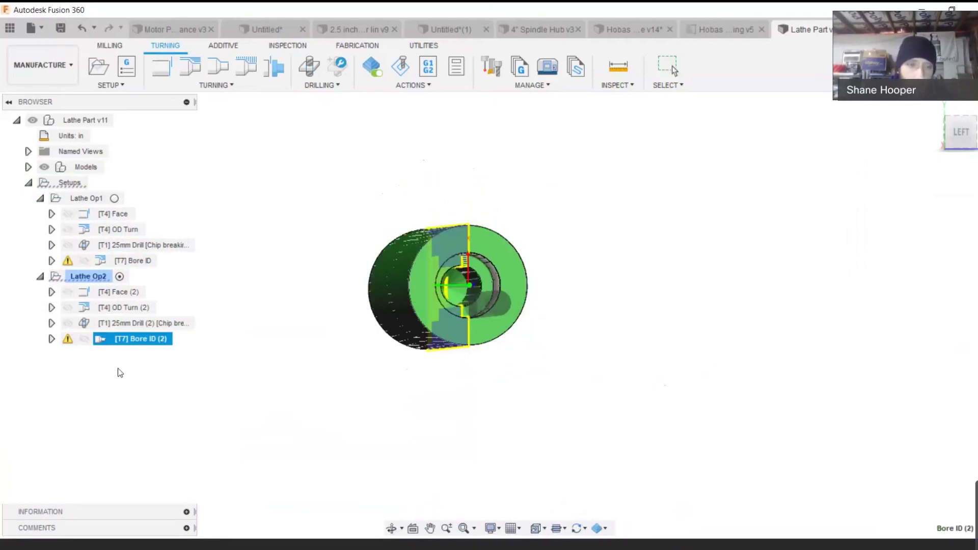
Read the warning log of Bore ID (2) and examine where its toolpath and boring tool run relative to the rotary axis
left_click(71, 340)
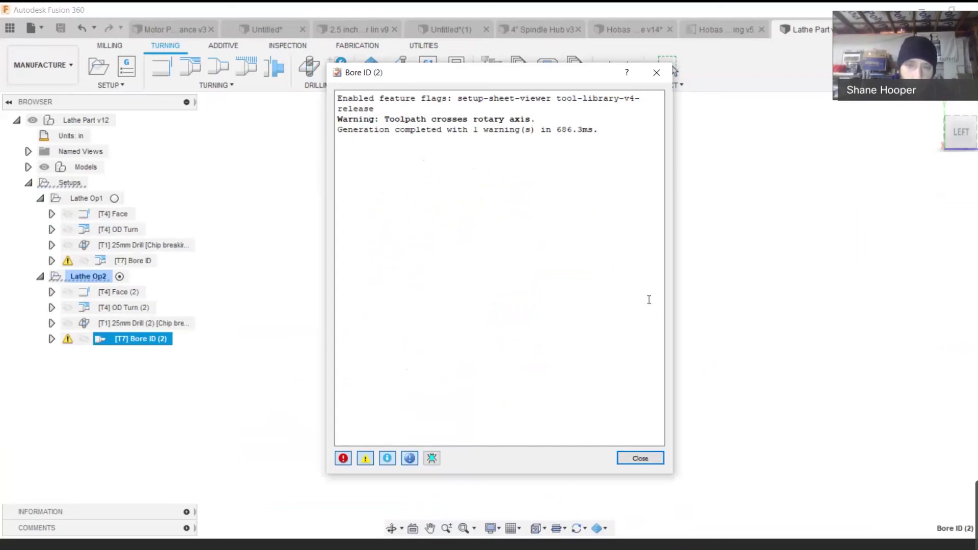
left_click(639, 458)
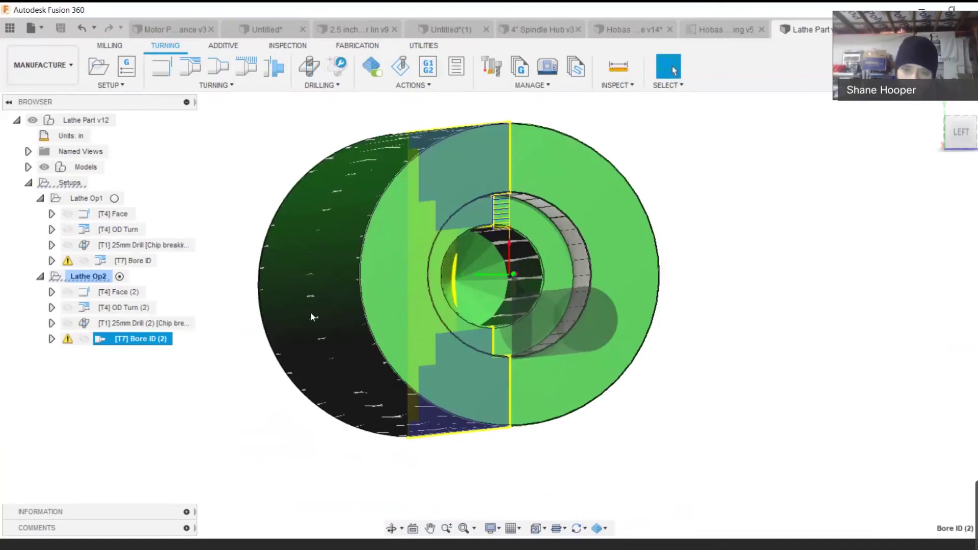
scroll(311, 315, "up", 3)
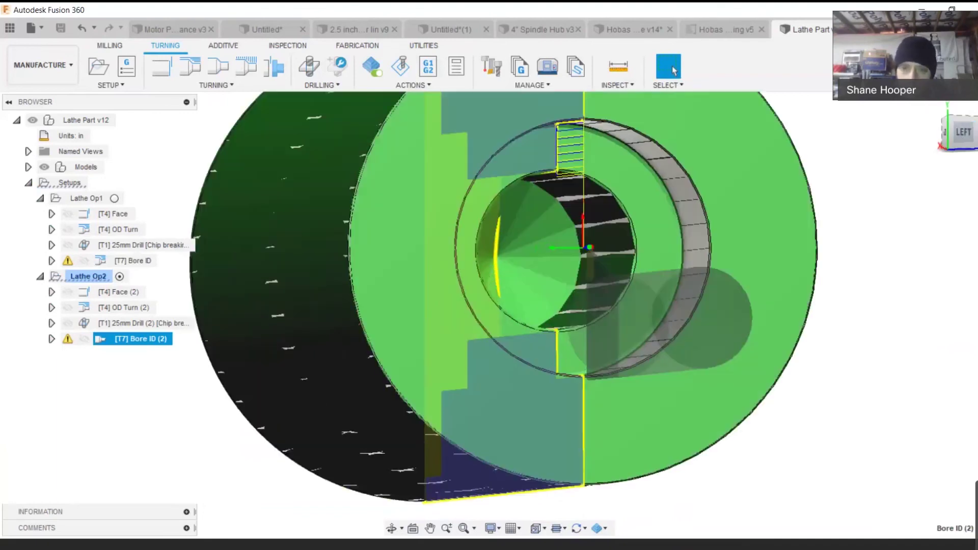
left_click(946, 135)
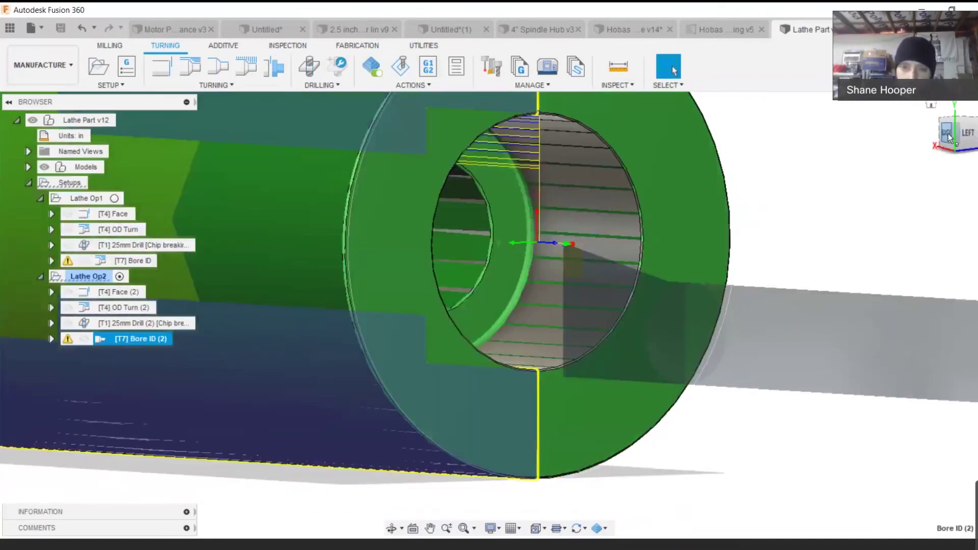
left_click(946, 134)
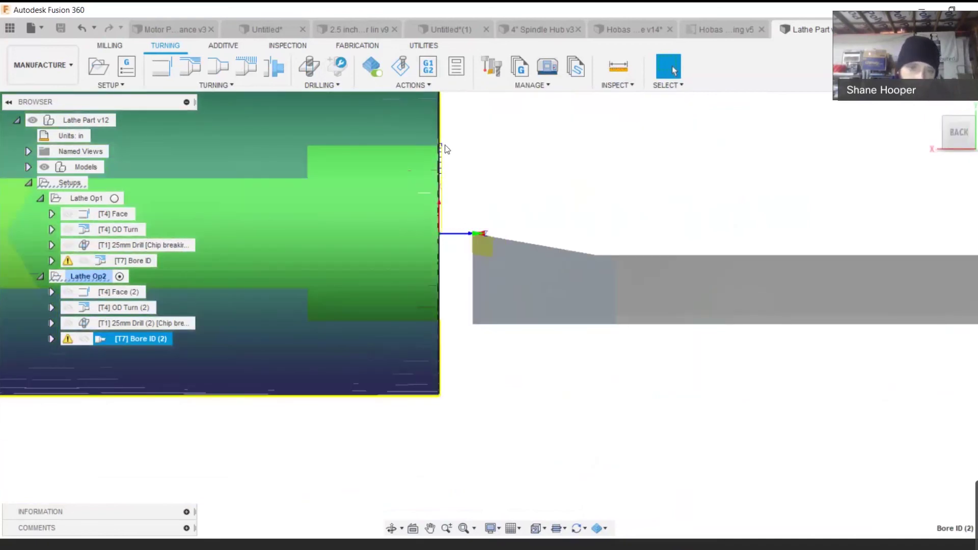
scroll(440, 217, "up", 2)
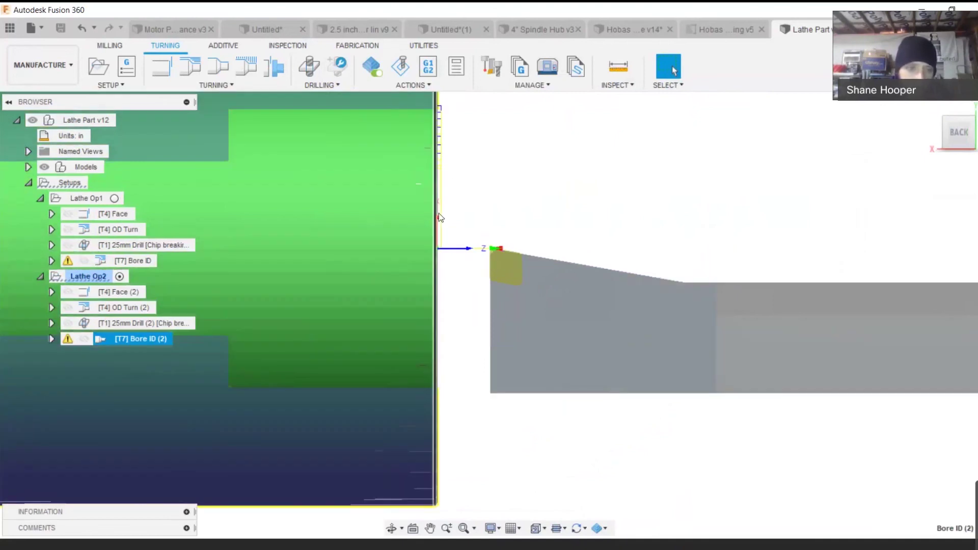
scroll(441, 217, "up", 2)
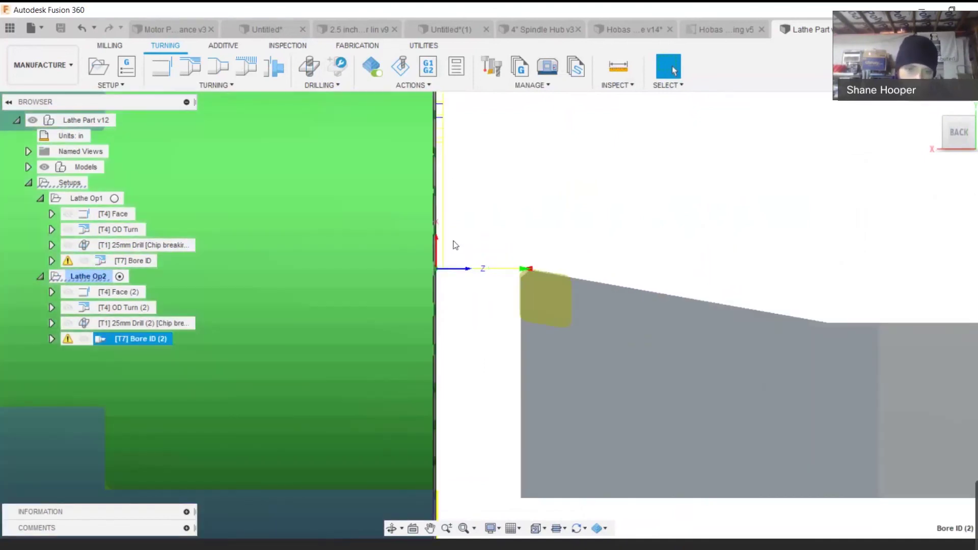
scroll(443, 270, "down", 2)
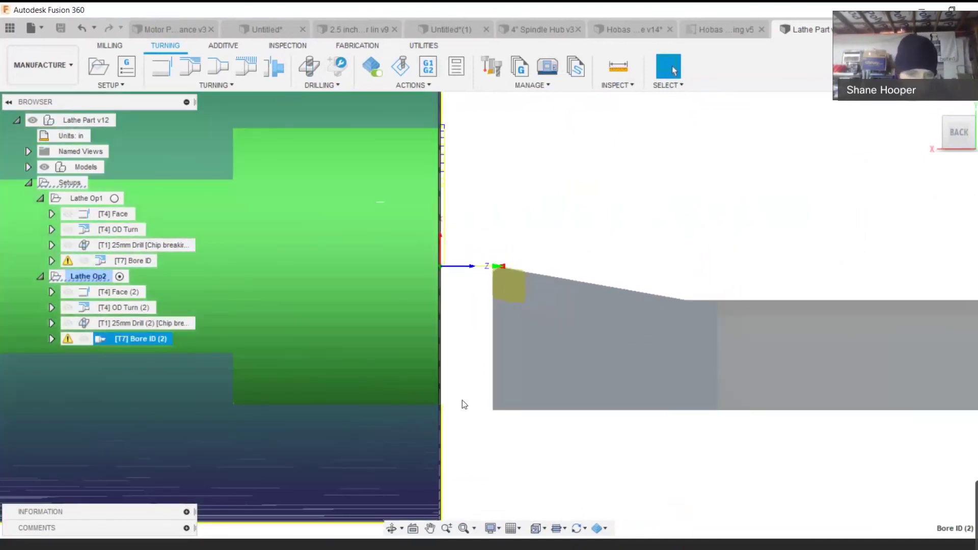
scroll(499, 433, "up", 2)
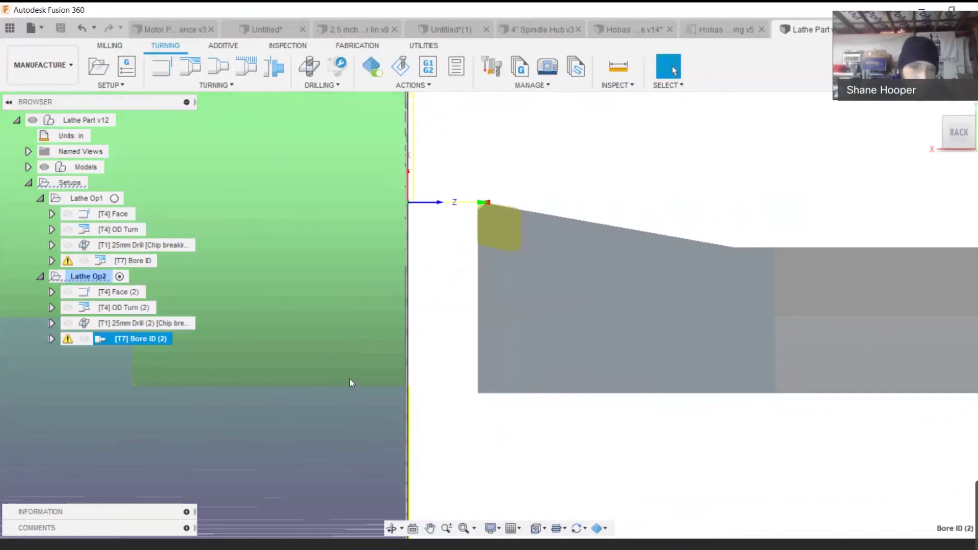
scroll(356, 373, "down", 3)
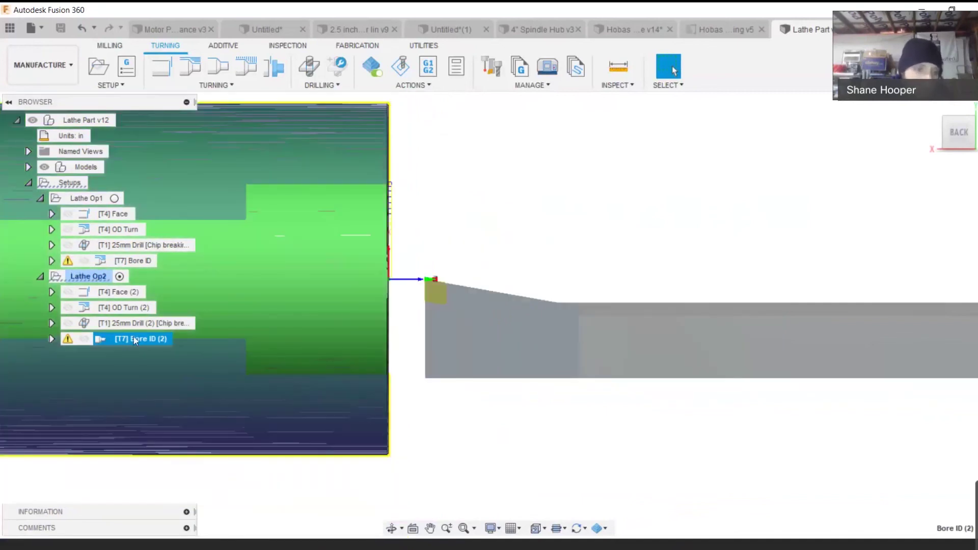
Edit Bore ID (2) so its clearance radius comes from a selection, using the drilled hole's inner face as the reference
right_click(139, 340)
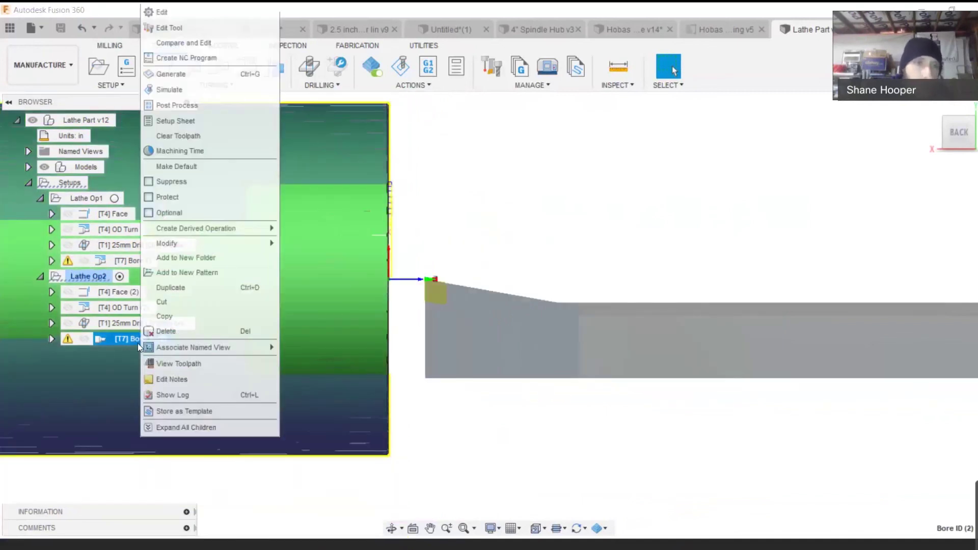
left_click(178, 13)
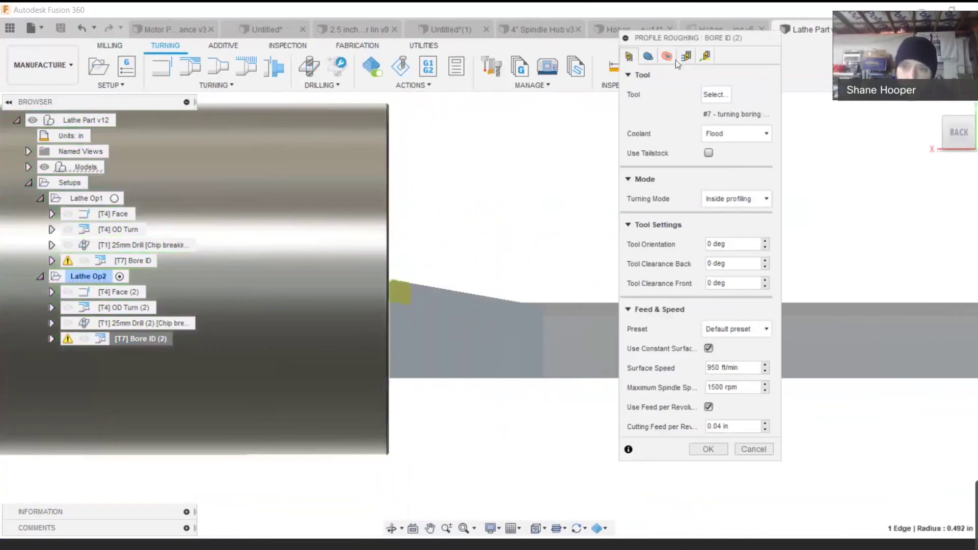
left_click(667, 56)
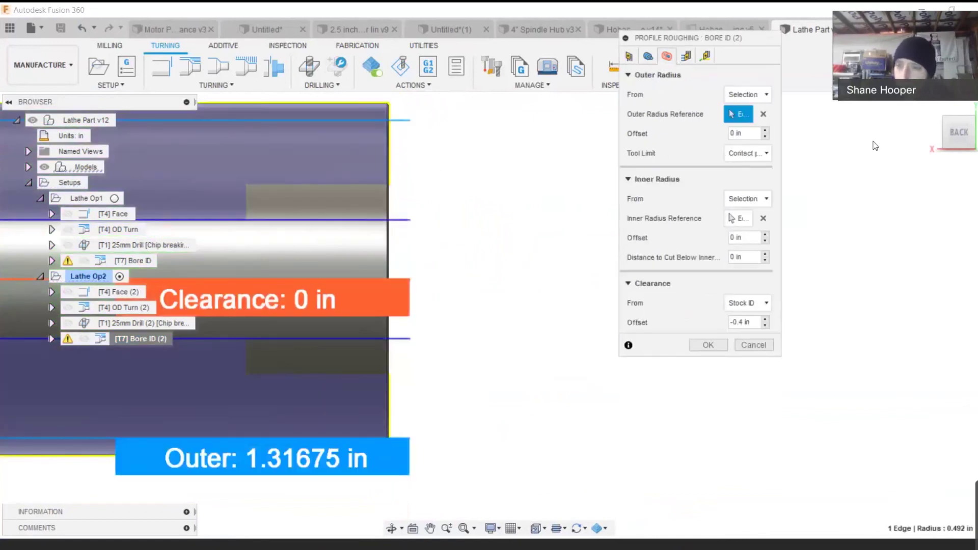
left_click_drag(959, 135, 902, 137)
mouse_move(499, 316)
middle_mouse_down("shift")
mouse_move(460, 256)
mouse_move(436, 264)
middle_mouse_up("shift")
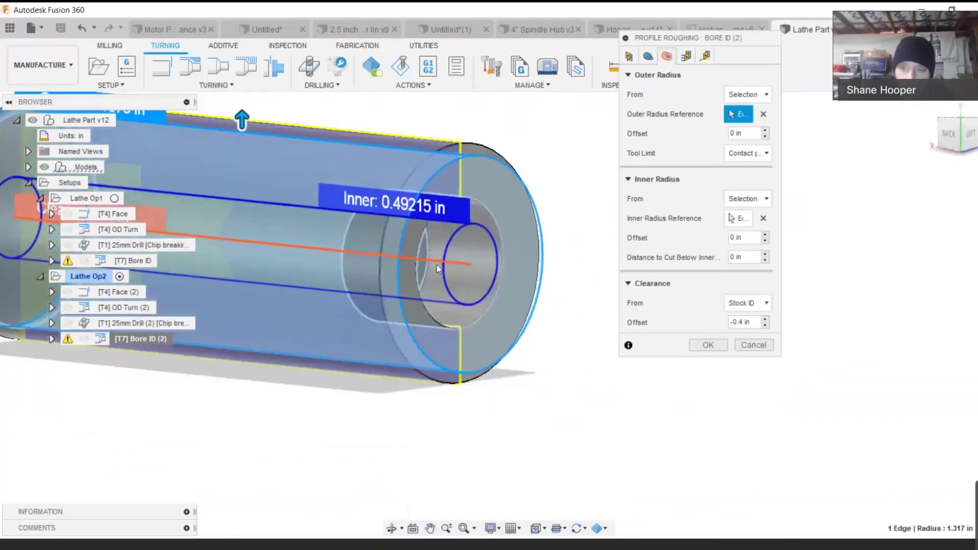
left_click(749, 303)
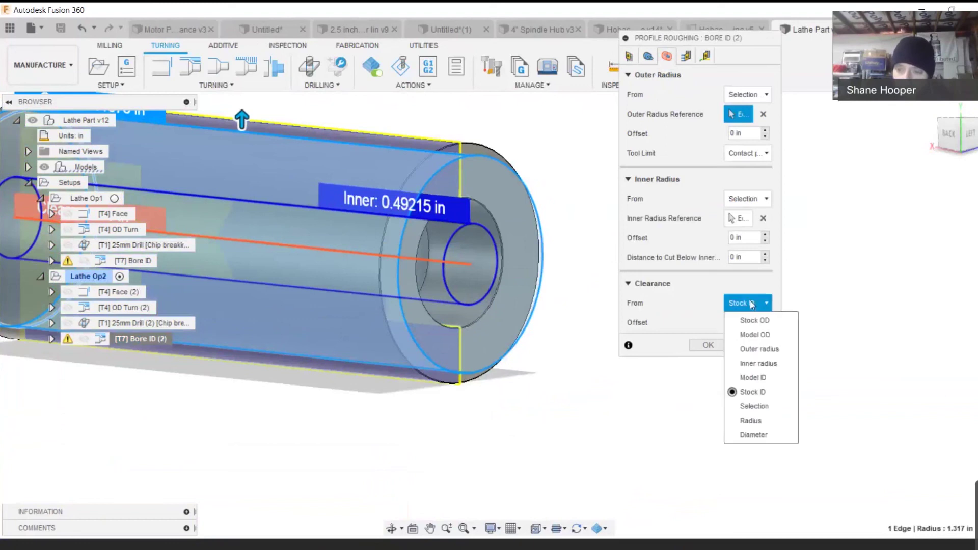
left_click(766, 407)
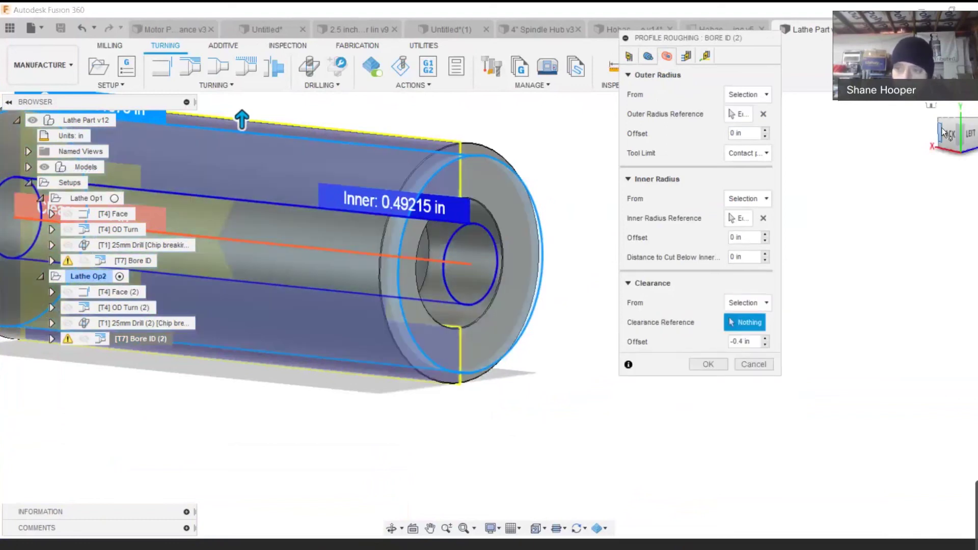
middle_click_drag(499, 315, 451, 316, "shift")
scroll(495, 294, "up", 5)
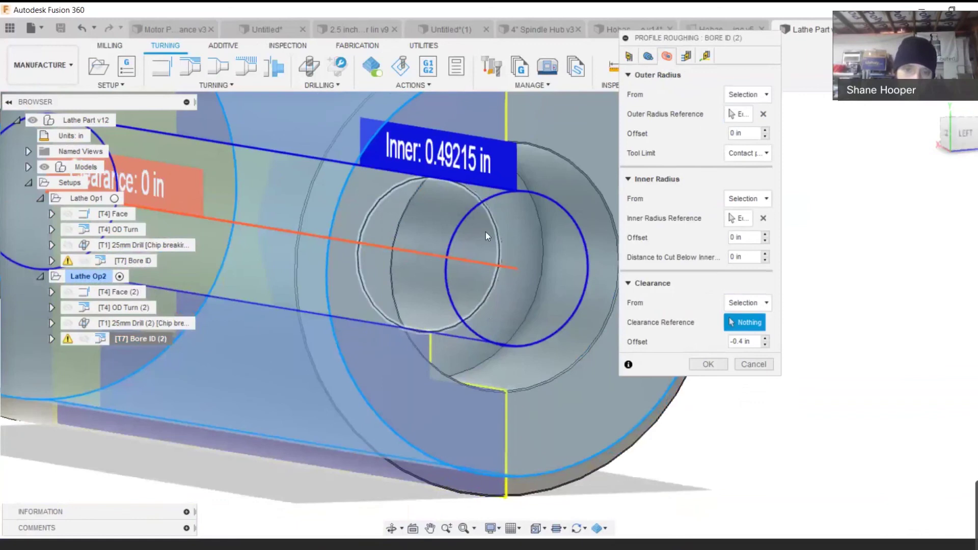
left_click(456, 224)
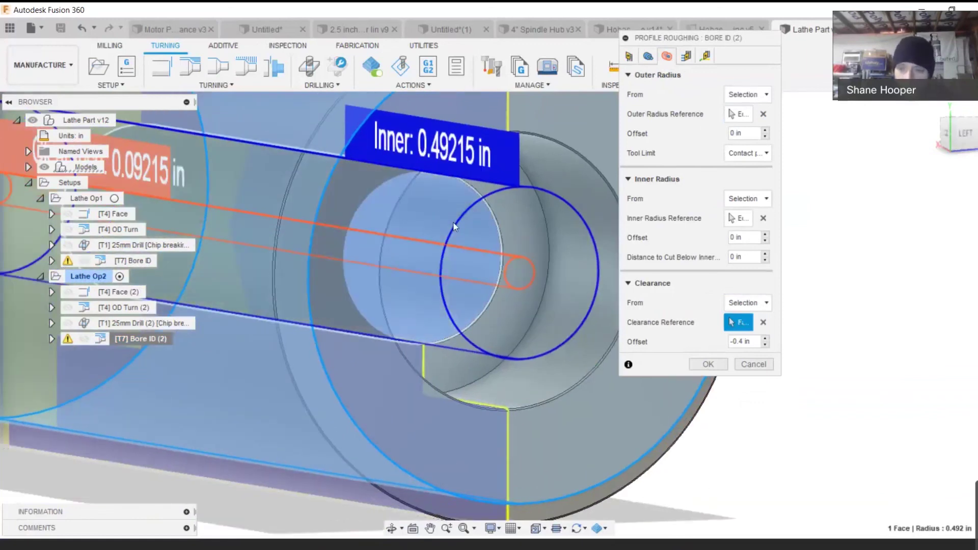
Set the clearance offset of Bore ID (2) to -0.01 in and apply the edited operation
key("ctrl+a")
type("0")
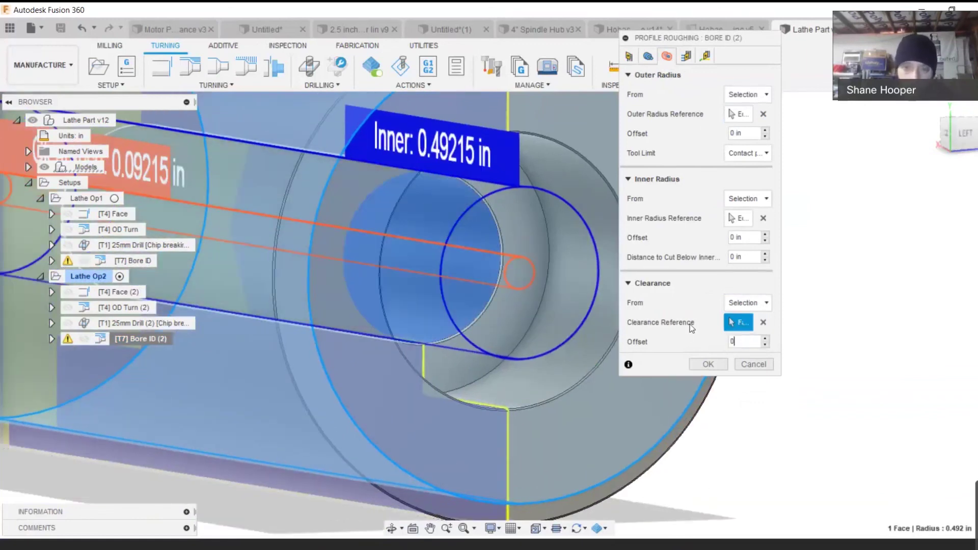
scroll(388, 294, "down", 2)
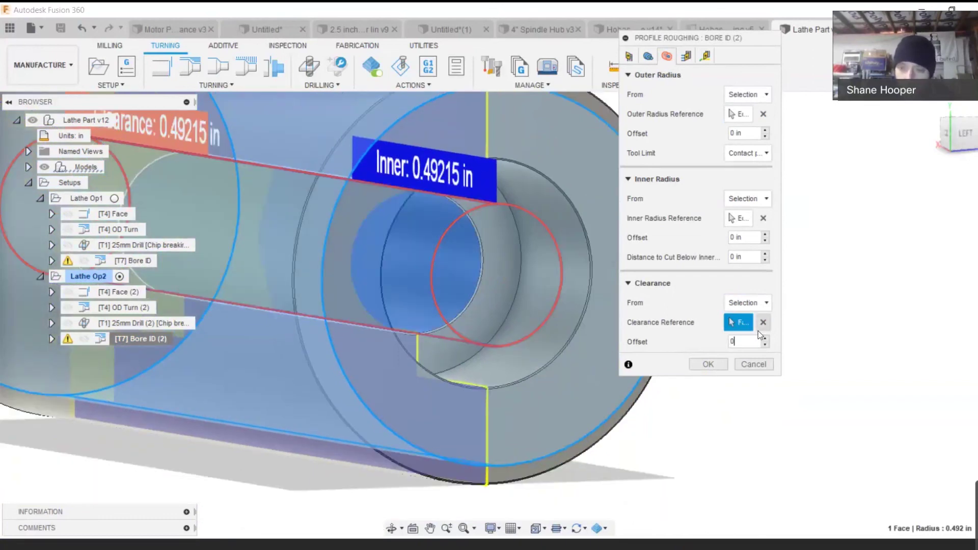
double_click(722, 342)
type("-.01")
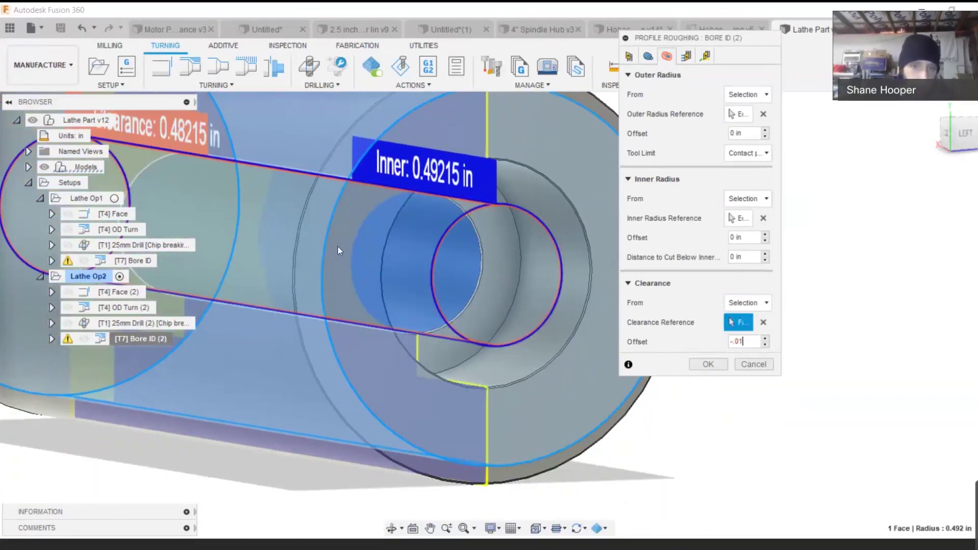
scroll(440, 260, "up", 2)
scroll(439, 264, "down", 3)
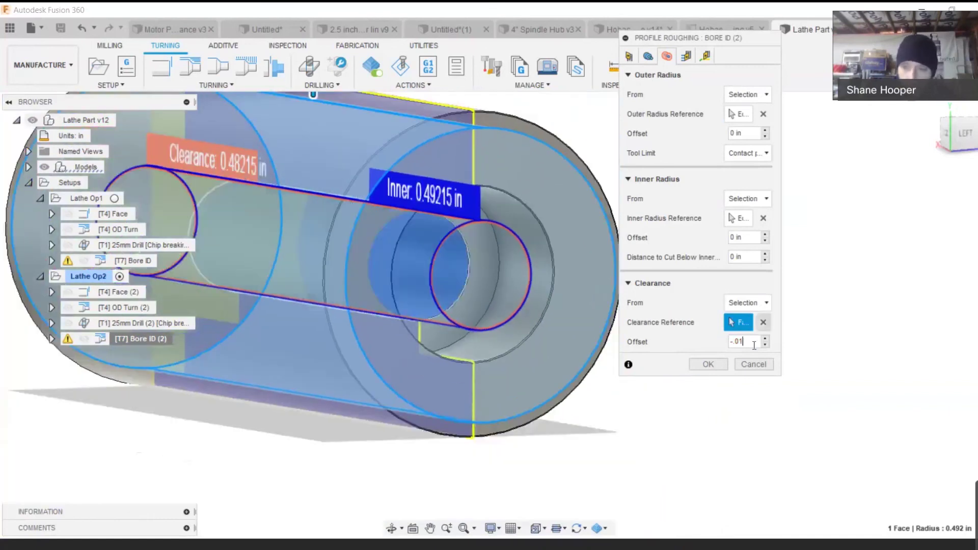
left_click(713, 364)
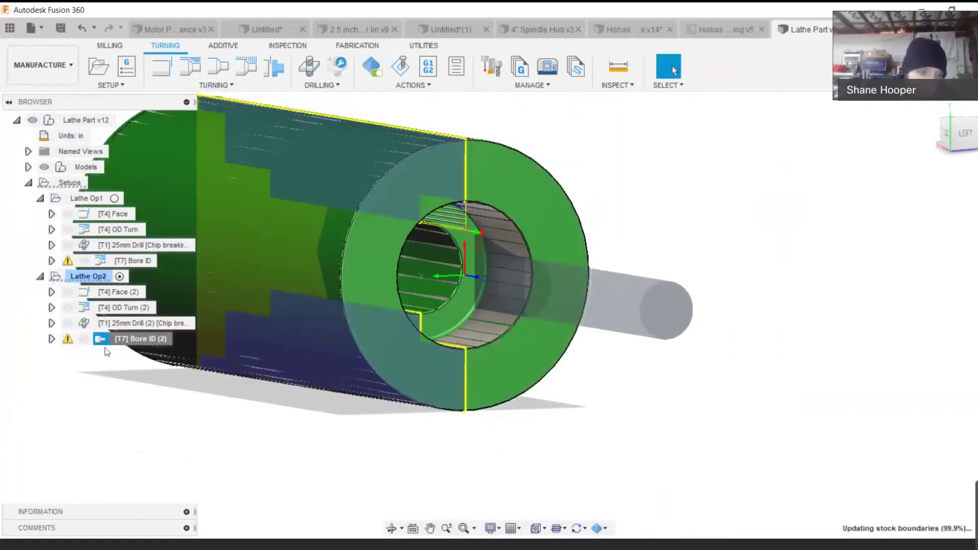
Read the warning log of Bore ID (2) and examine its toolpath and boring tool inside the bored end
left_click(68, 339)
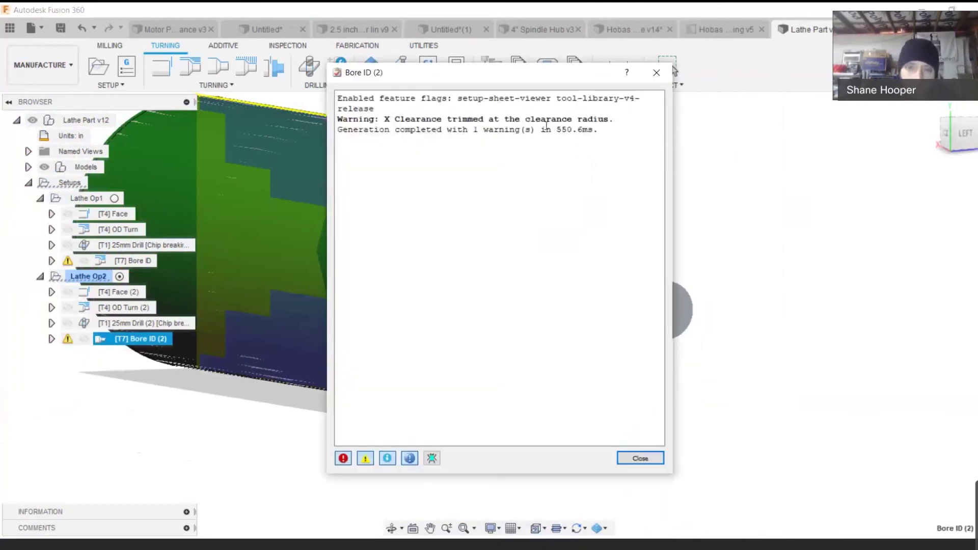
left_click(641, 458)
scroll(492, 237, "down", 2)
scroll(420, 249, "up", 3)
scroll(420, 253, "up", 2)
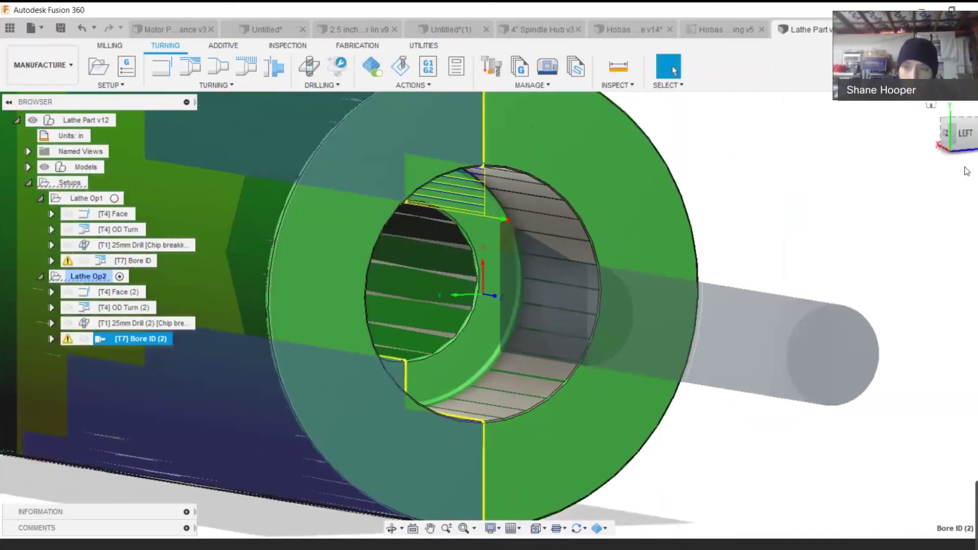
left_click(960, 136)
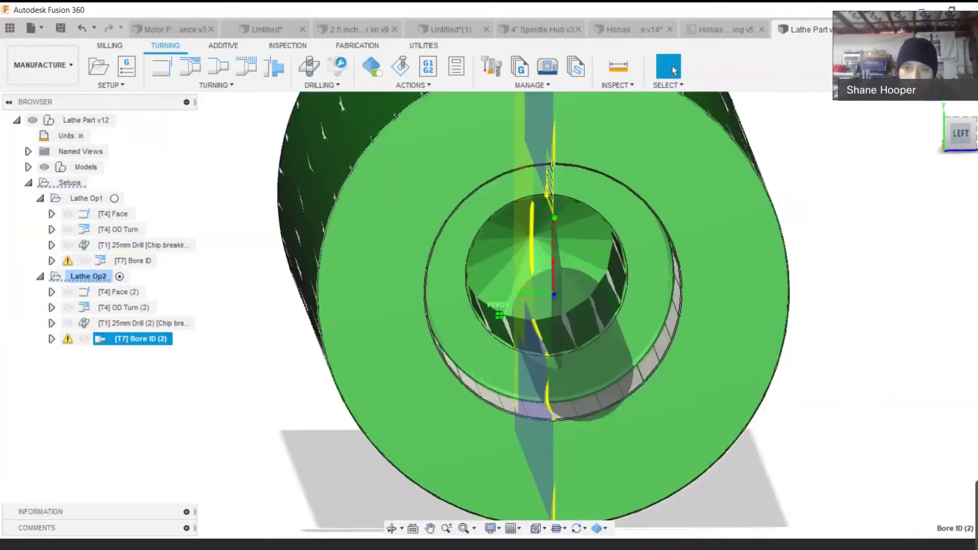
middle_click_drag(500, 316, 715, 218, "shift")
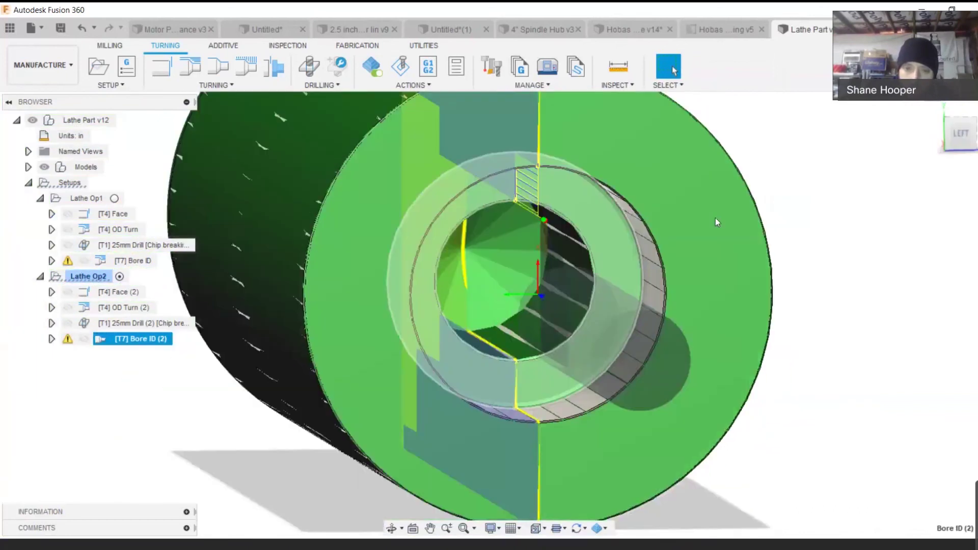
scroll(464, 225, "up", 5)
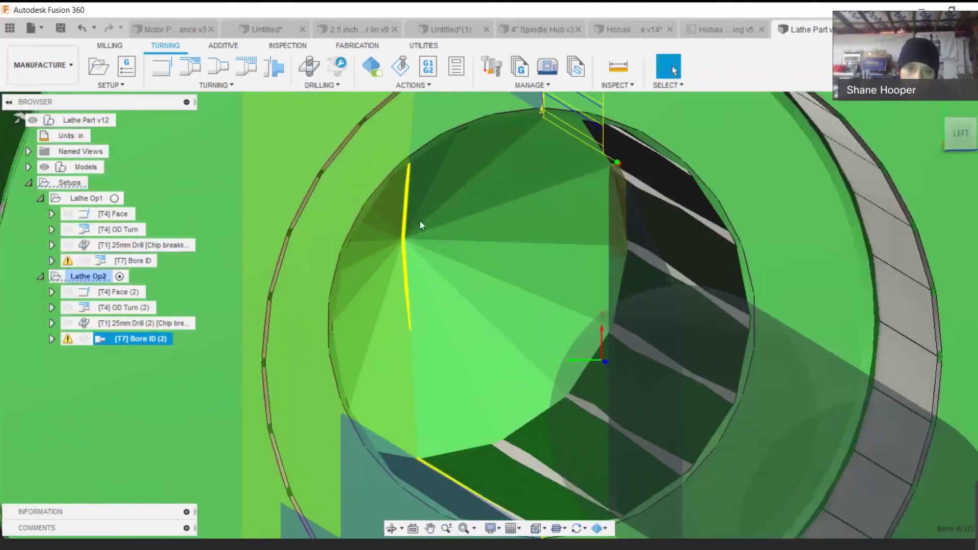
scroll(420, 222, "down", 5)
Open the simulation of Bore ID (2), check the tool holder's position at the bore, and close the simulation
key("alt+s")
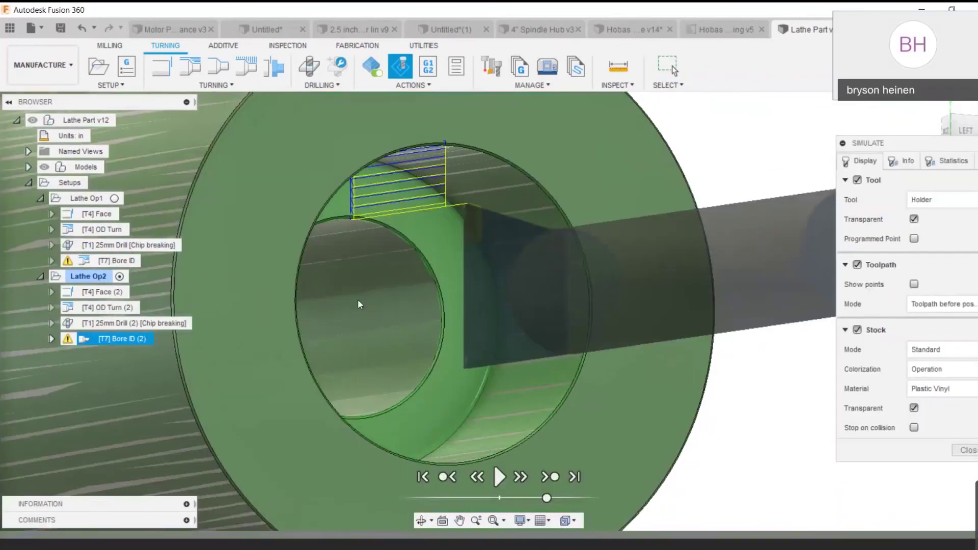
scroll(376, 345, "down", 3)
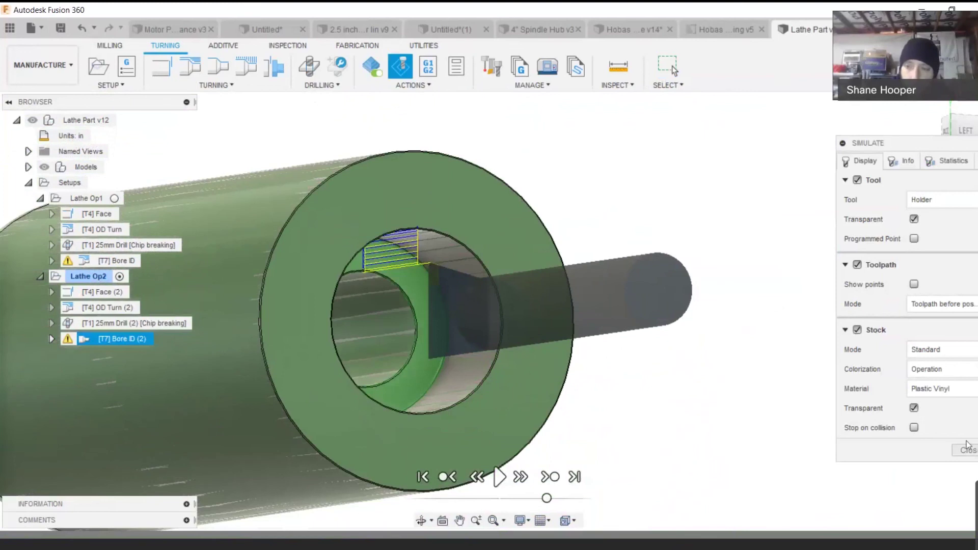
key("Escape")
Compare the 25mm Drill (2) and Bore ID (2) toolpaths and tool positions from a straight back view
left_click(111, 323)
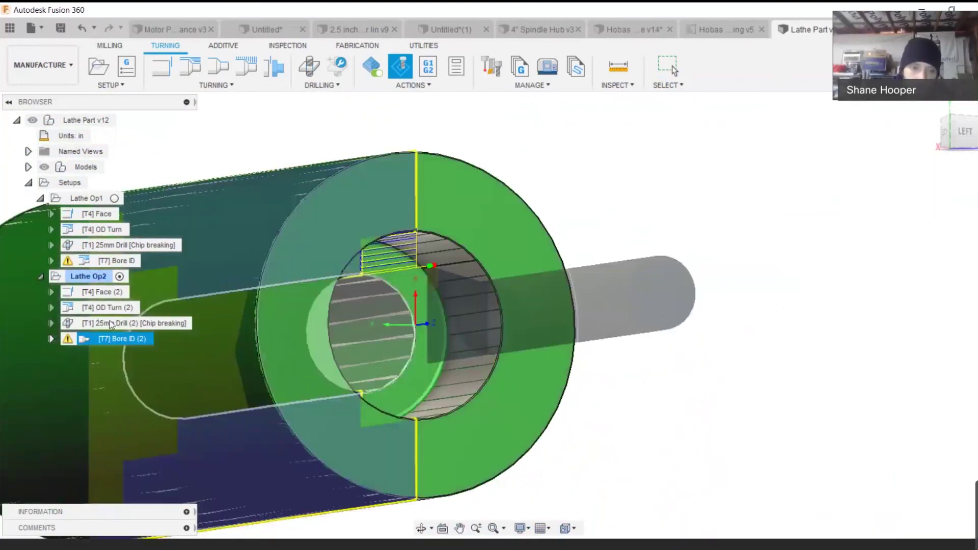
left_click(117, 338)
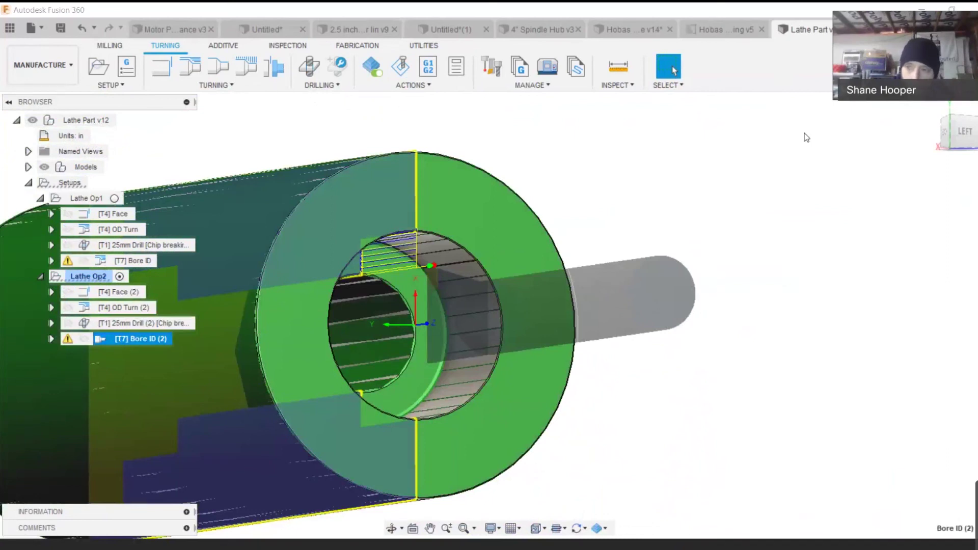
left_click_drag(969, 138, 954, 140)
left_click(953, 140)
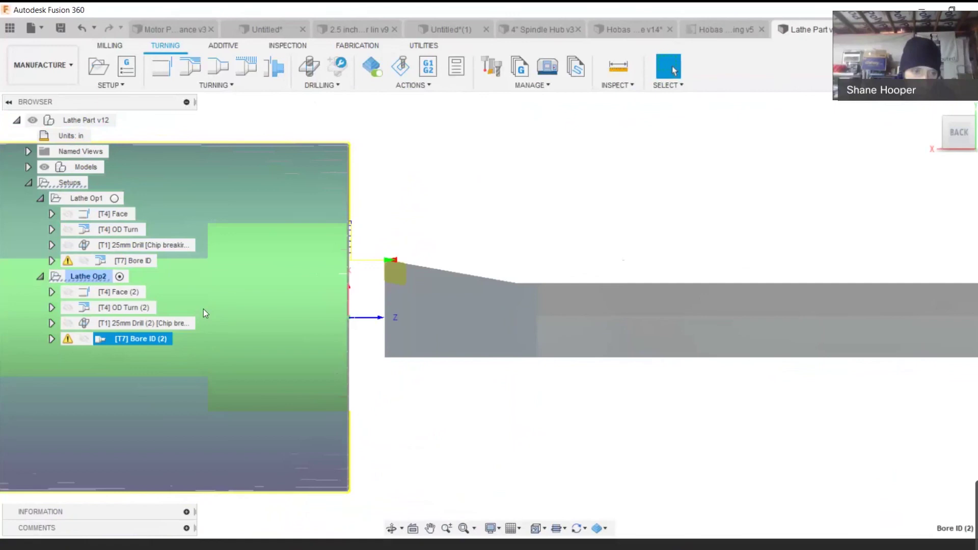
left_click(126, 322)
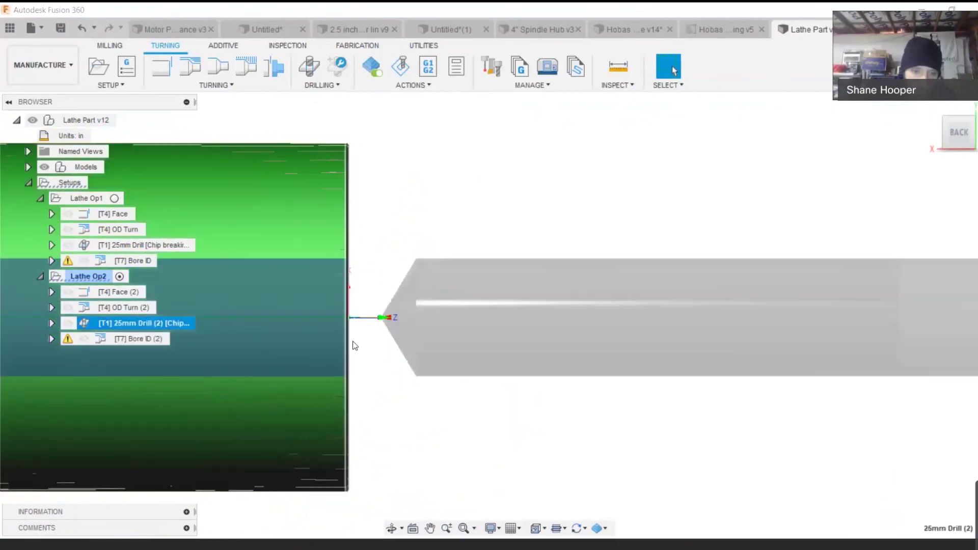
left_click(149, 338)
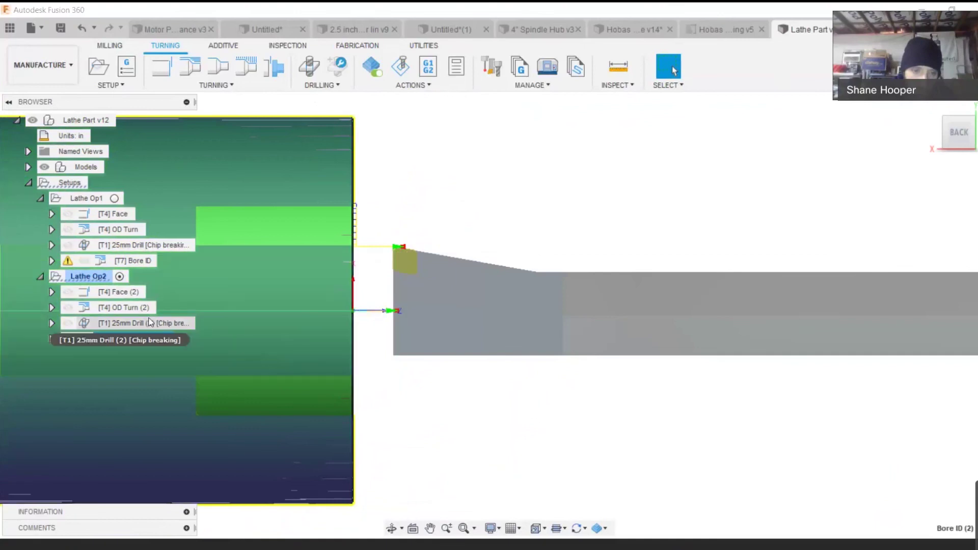
left_click(141, 323)
left_click(142, 338)
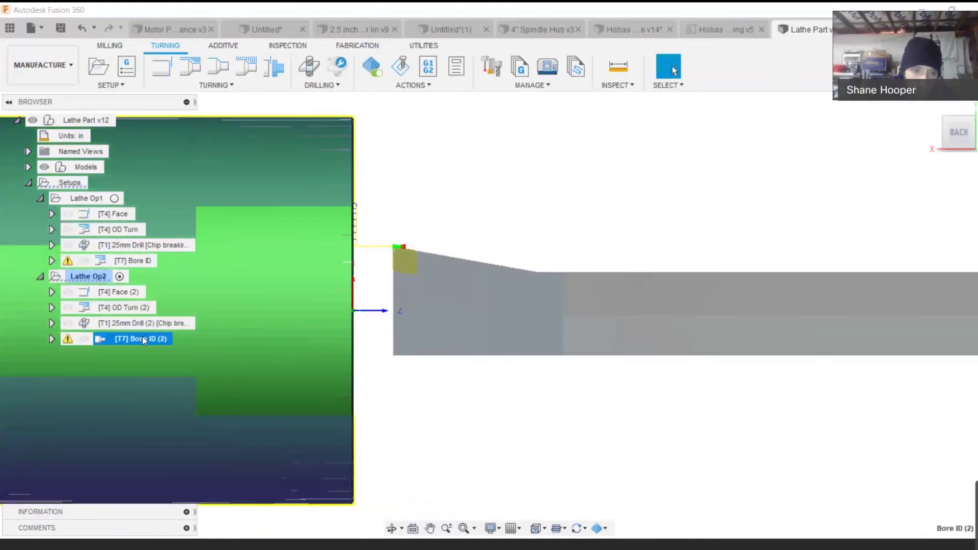
Display the Face (2) toolpath and save the lathe part as a new version
left_click(138, 288)
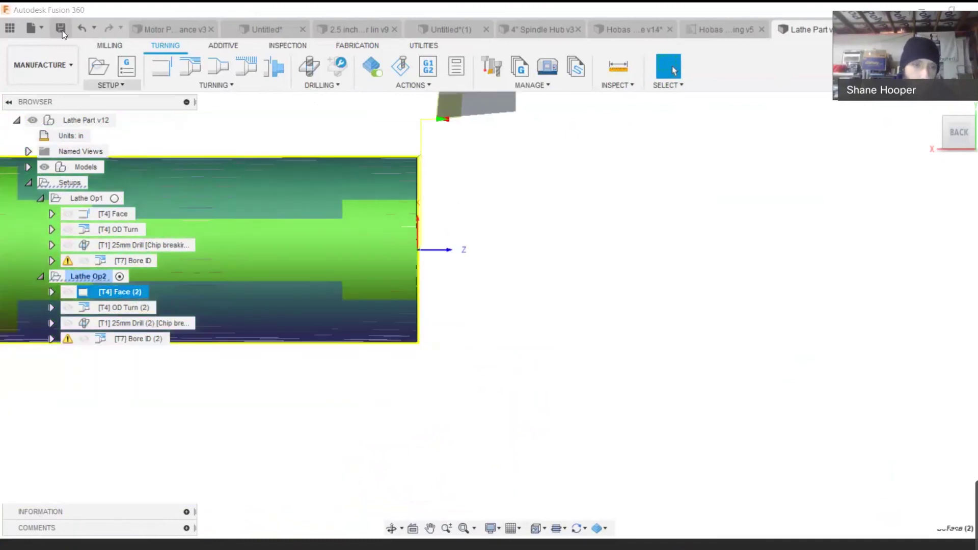
left_click(62, 31)
left_click(493, 291)
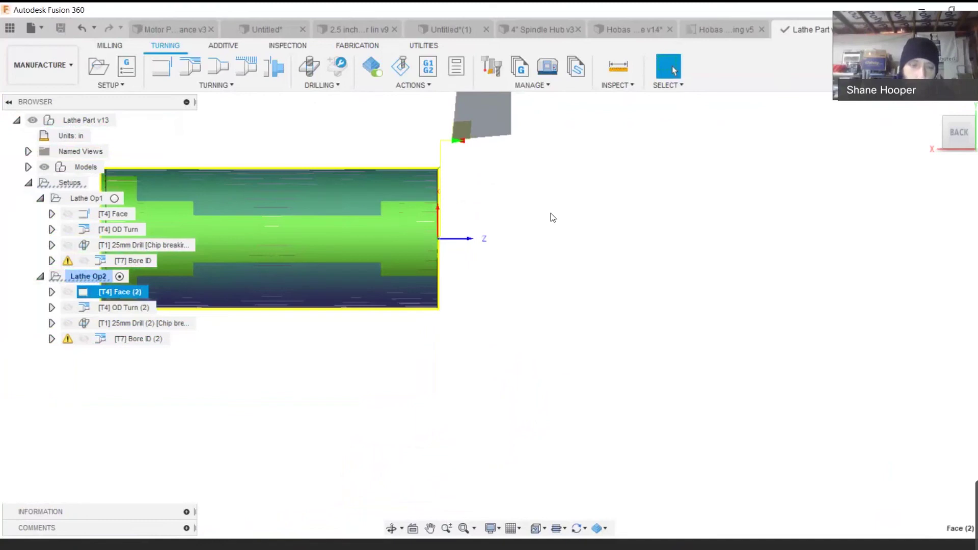
scroll(548, 268, "down", 2)
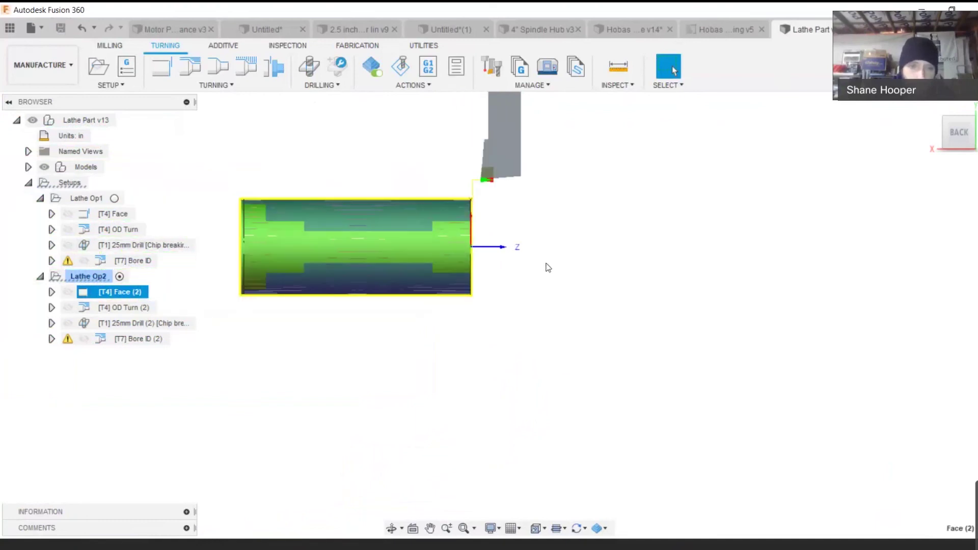
scroll(431, 210, "up", 3)
scroll(358, 213, "down", 2)
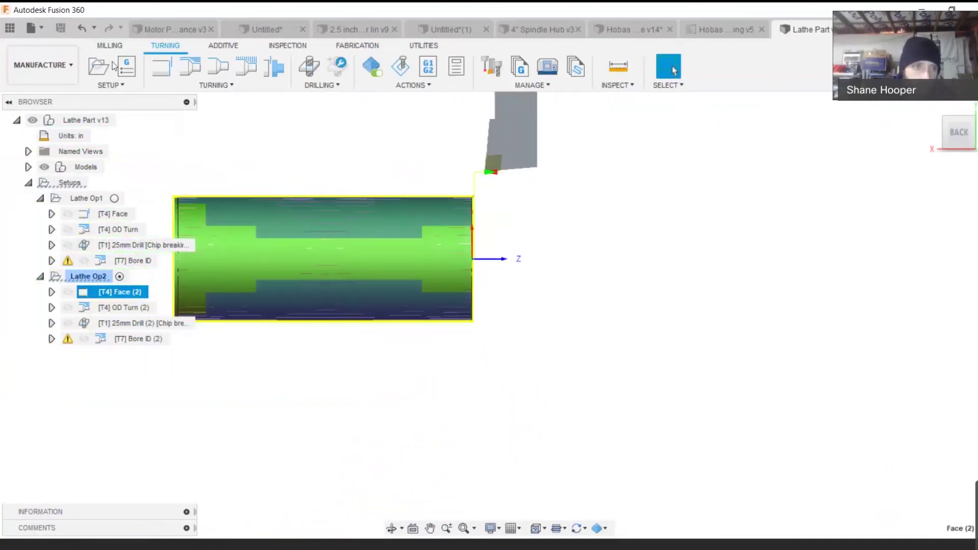